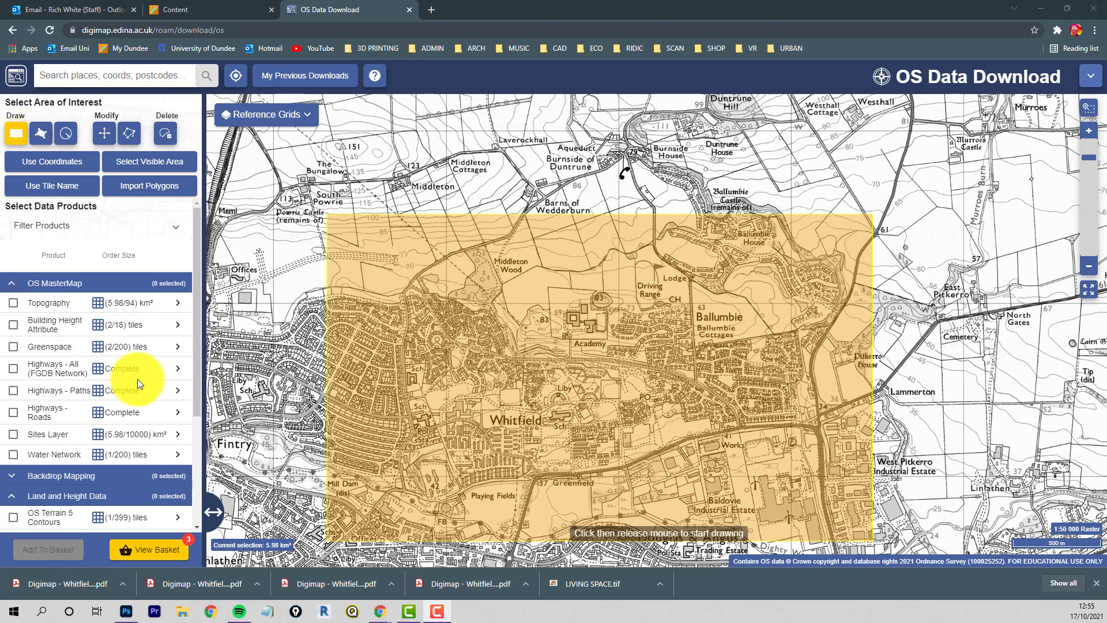
Step: Open the download basket and set the format of Topography, Building Height Attribute and OS Terrain 5 Contours to DWG
drag(196, 375, 202, 494)
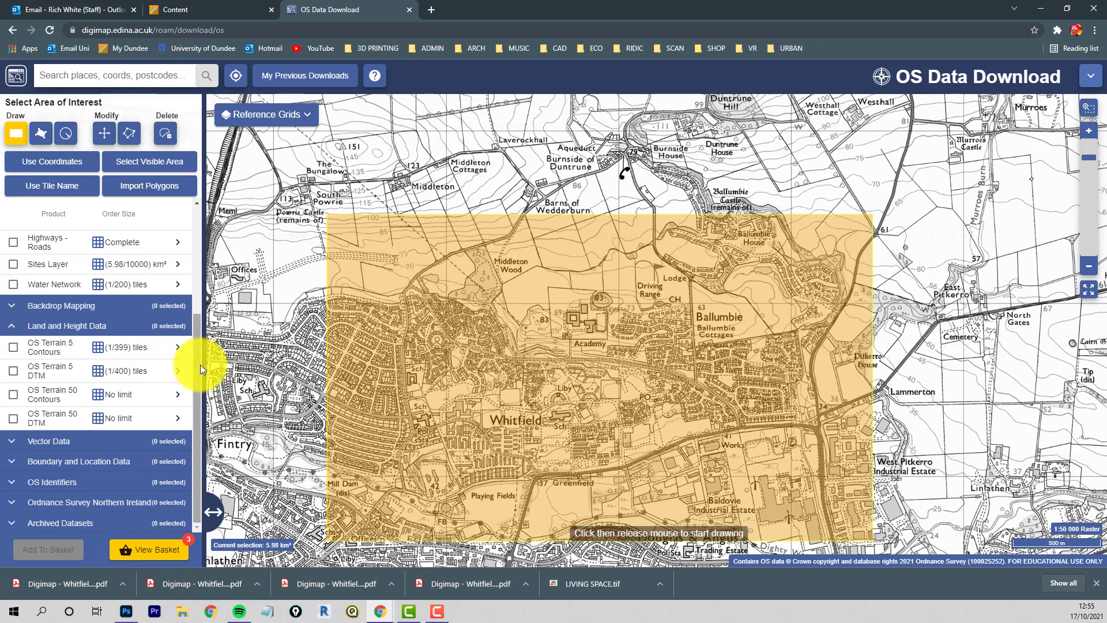
drag(199, 363, 200, 253)
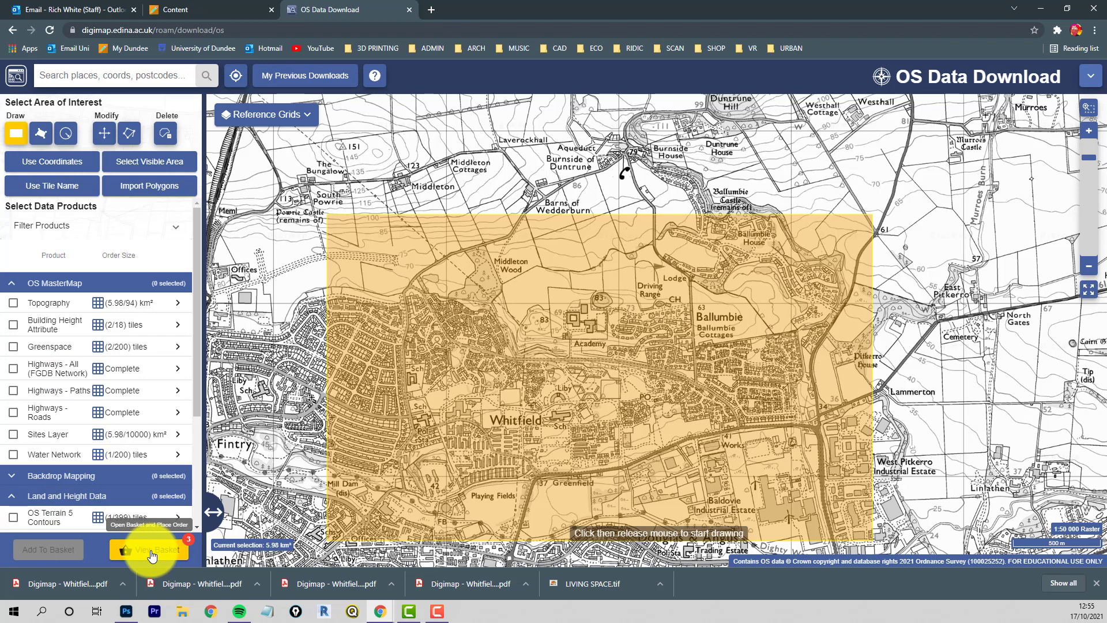
click(152, 554)
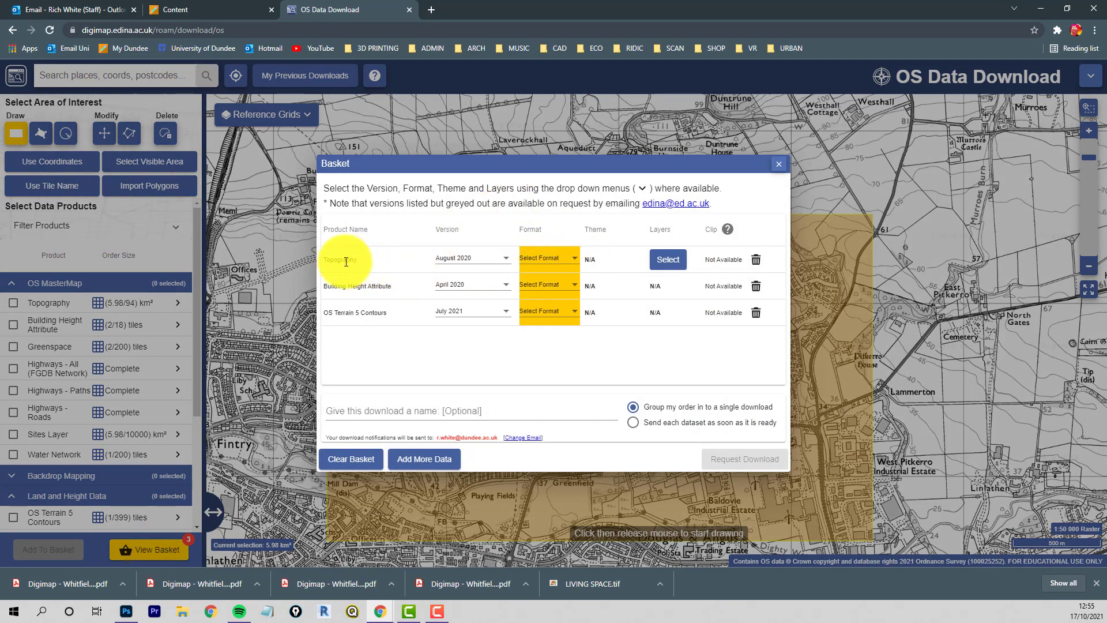
click(574, 260)
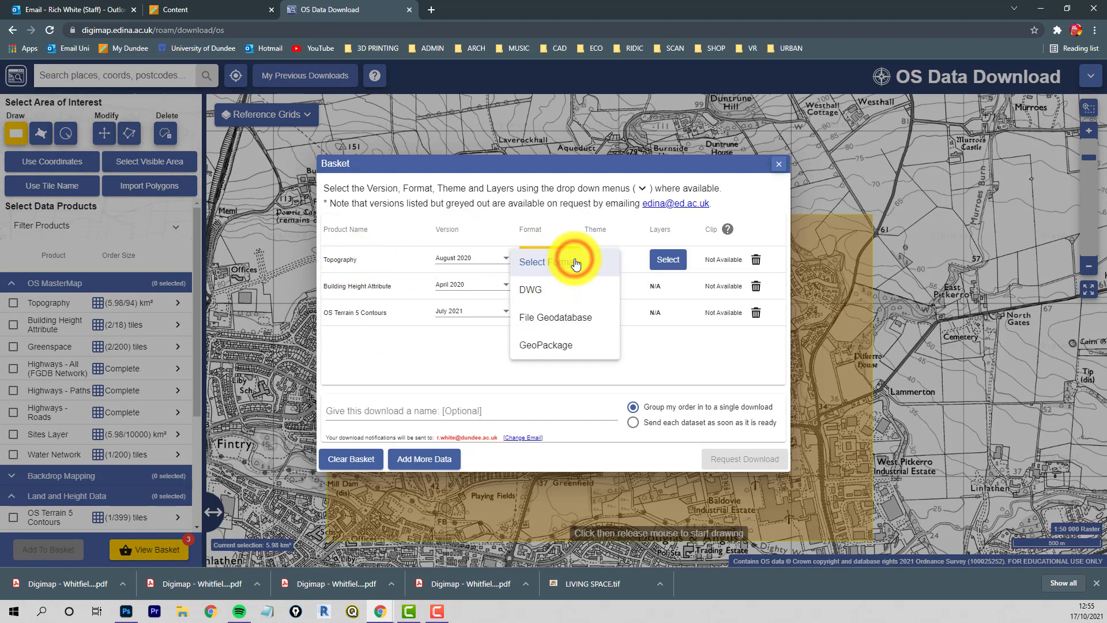
click(531, 290)
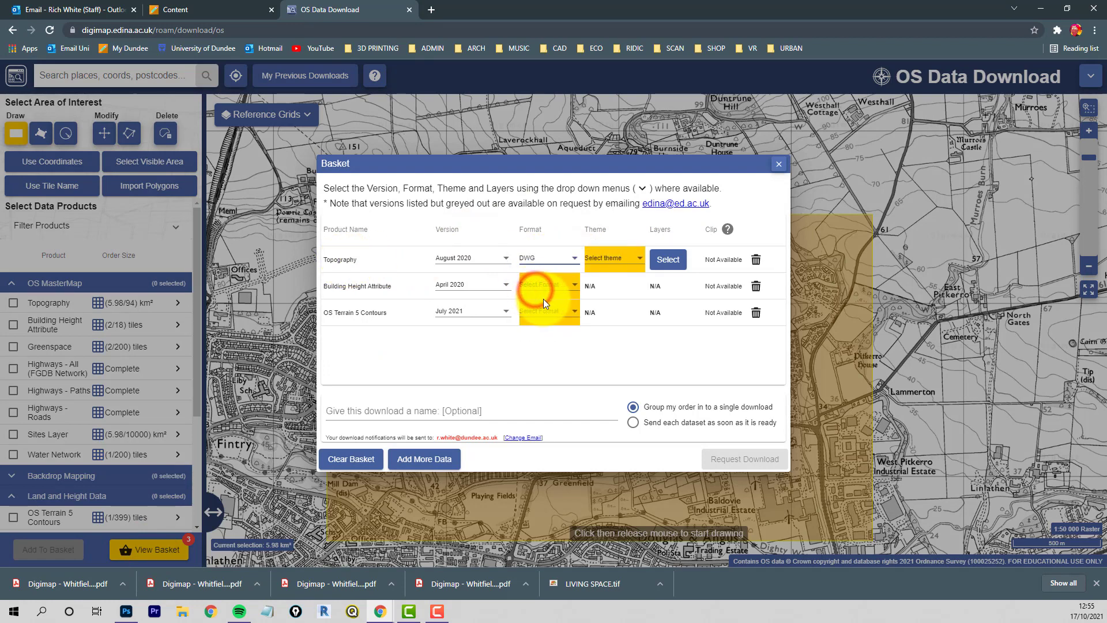
click(576, 284)
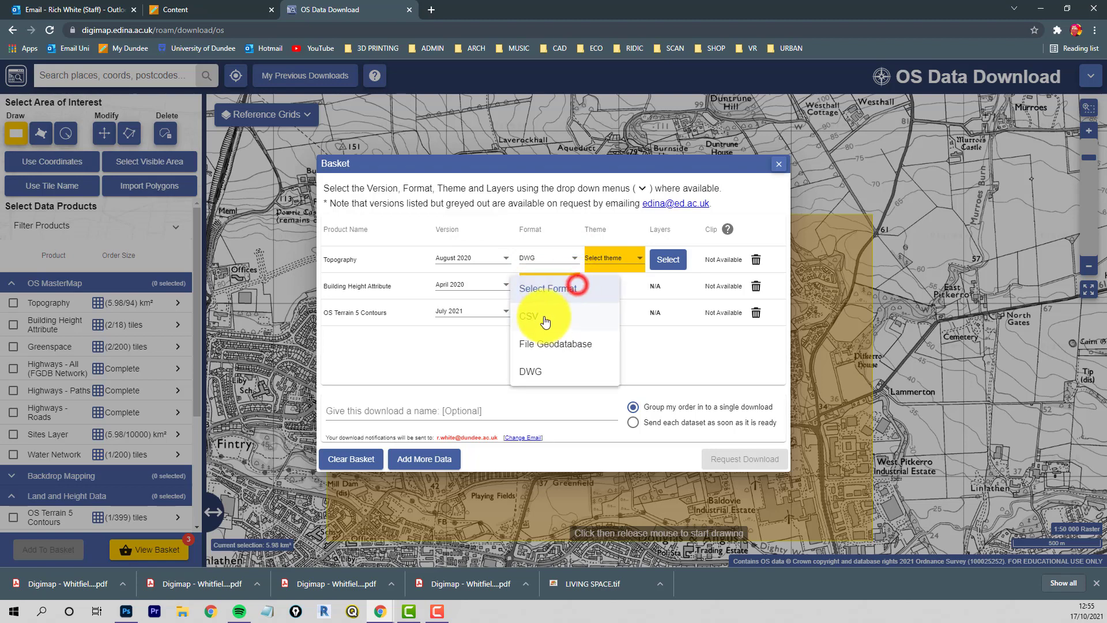
click(530, 370)
click(577, 313)
click(530, 395)
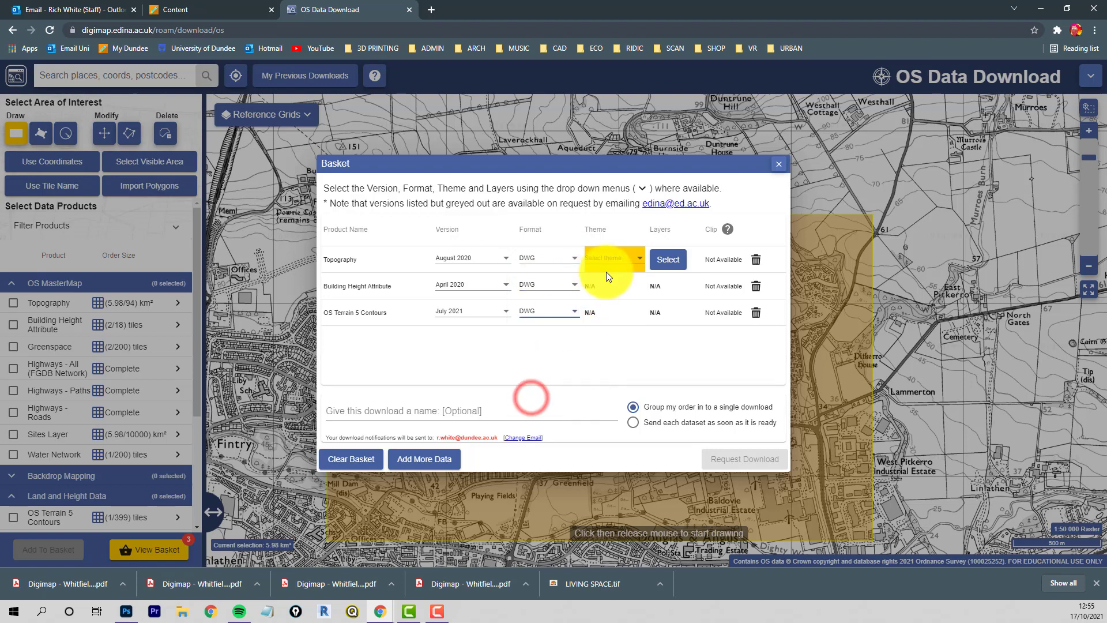
Step: Set the Topography product's theme to Standard and submit the download request for the basket
click(642, 260)
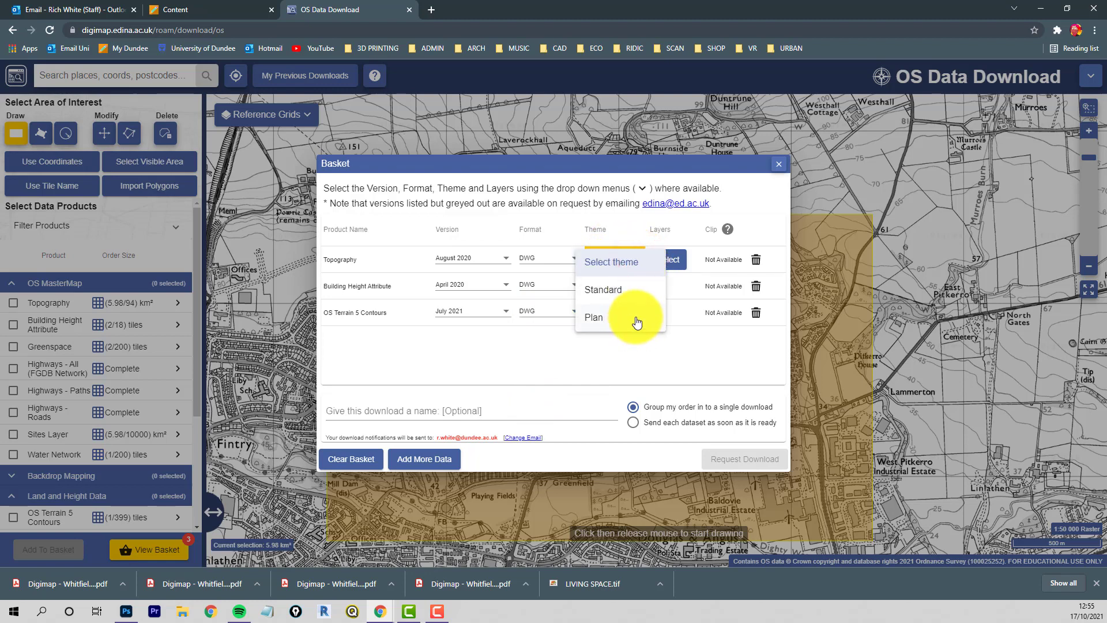
click(605, 297)
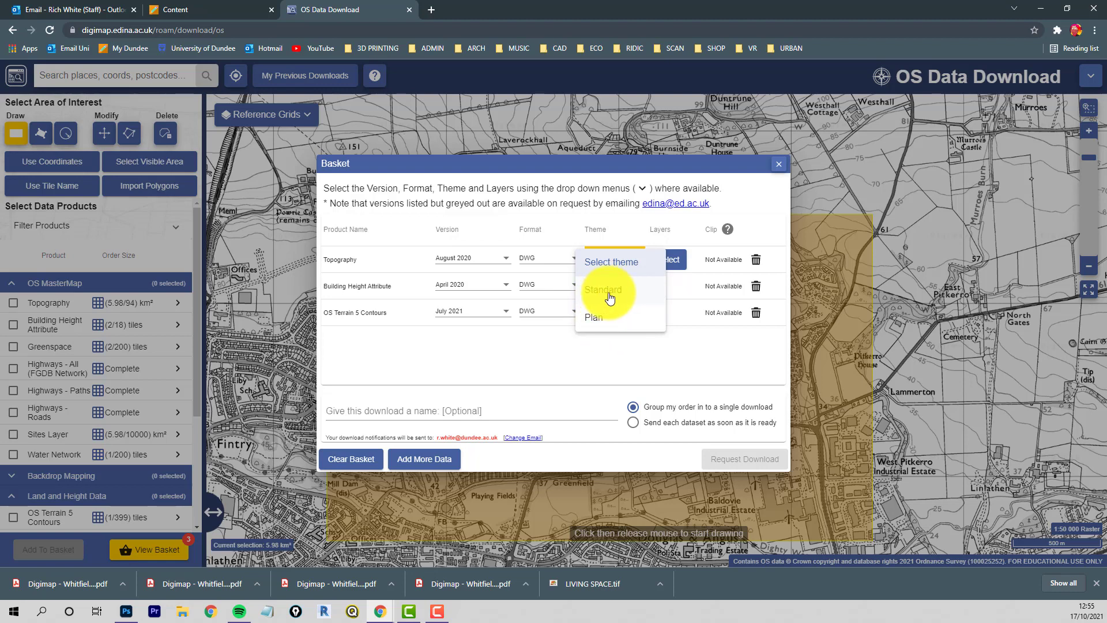
click(610, 295)
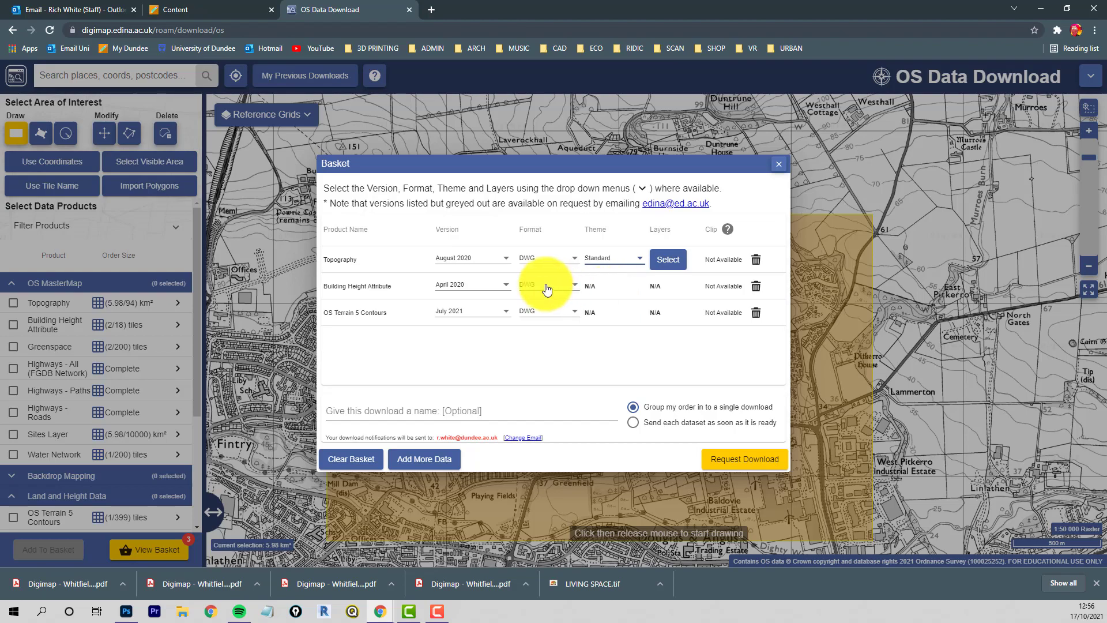
click(744, 461)
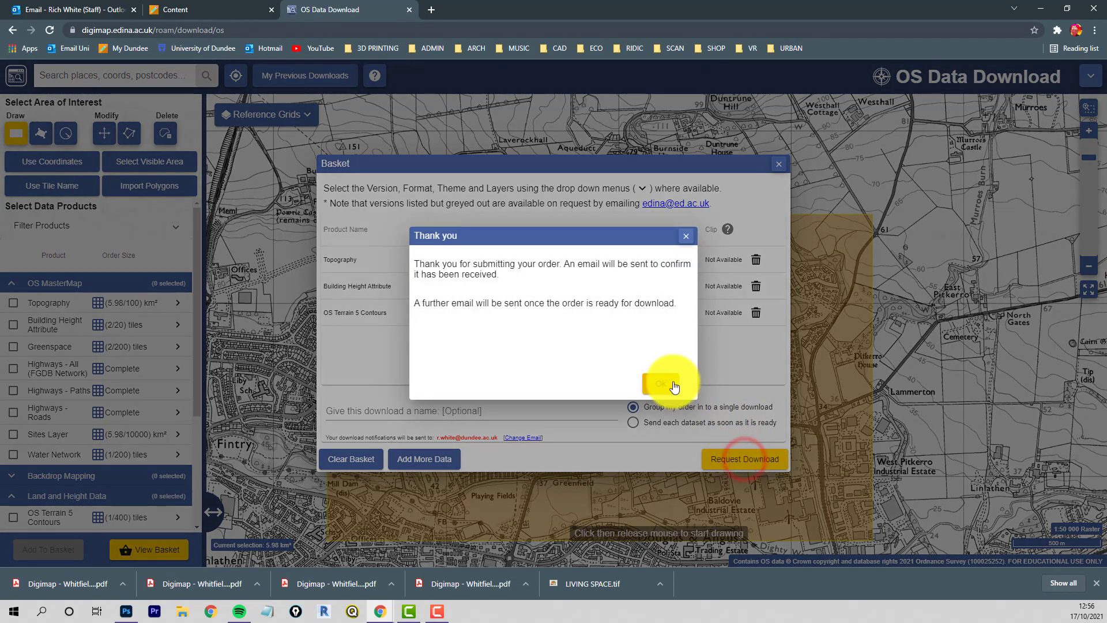
click(661, 383)
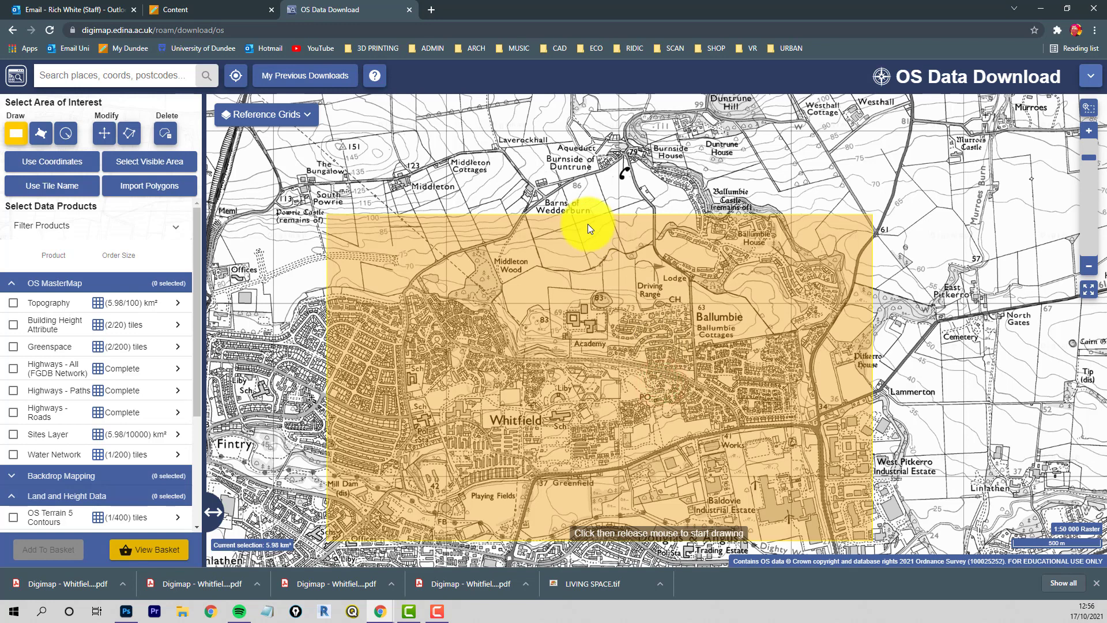
Step: Switch to the Outlook inbox and download the ordered data through the link in the Digimap order-ready email
click(67, 11)
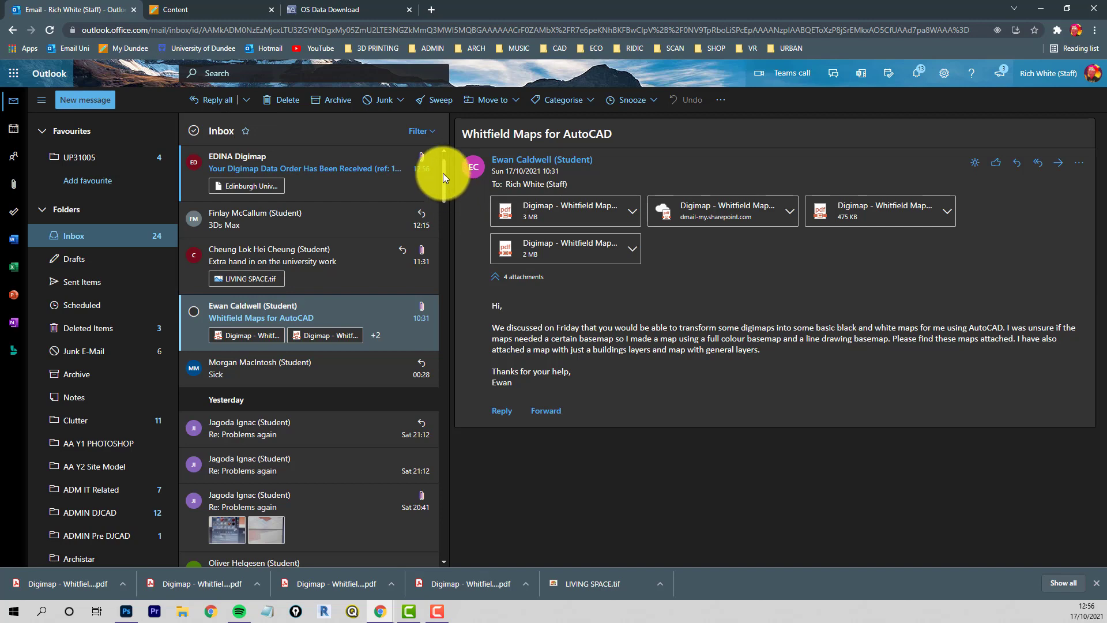
drag(443, 161, 445, 153)
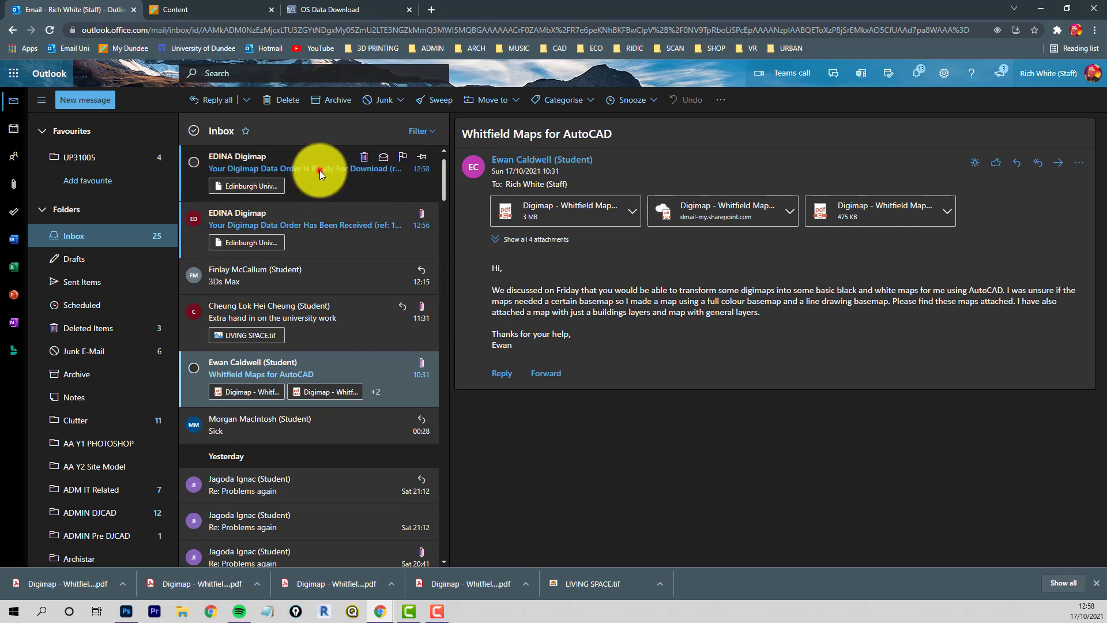
click(320, 171)
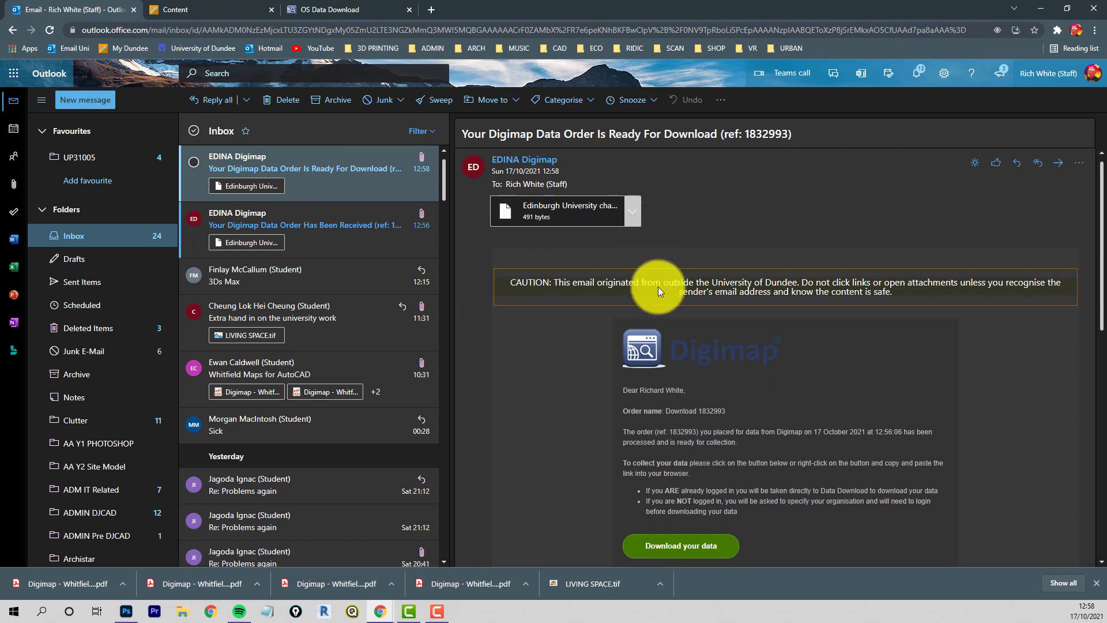
scroll(721, 423, down, 3)
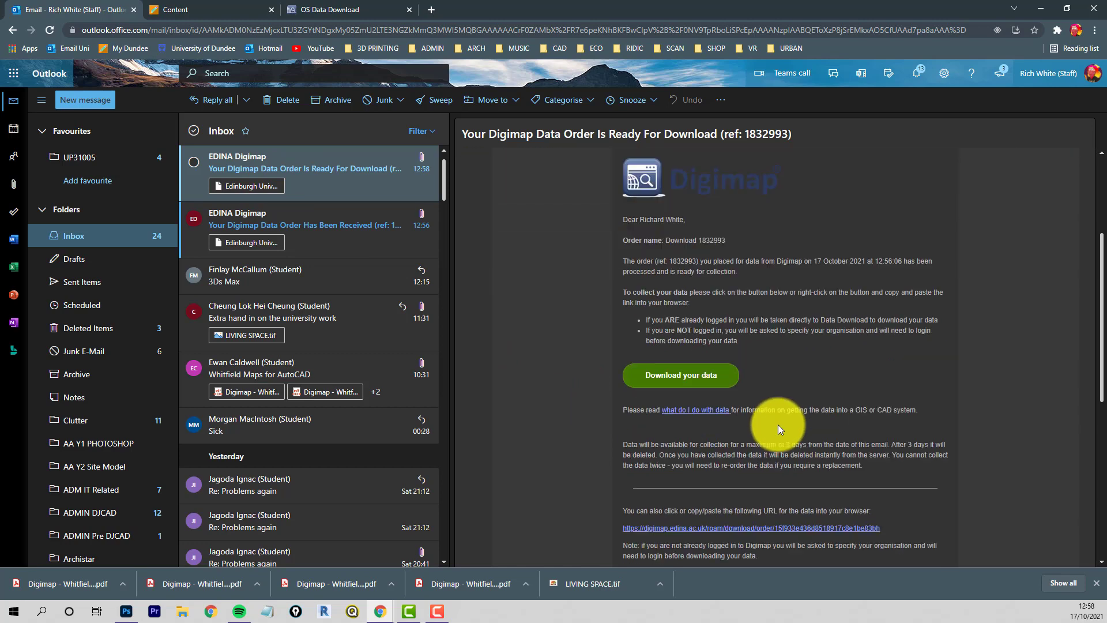
click(682, 374)
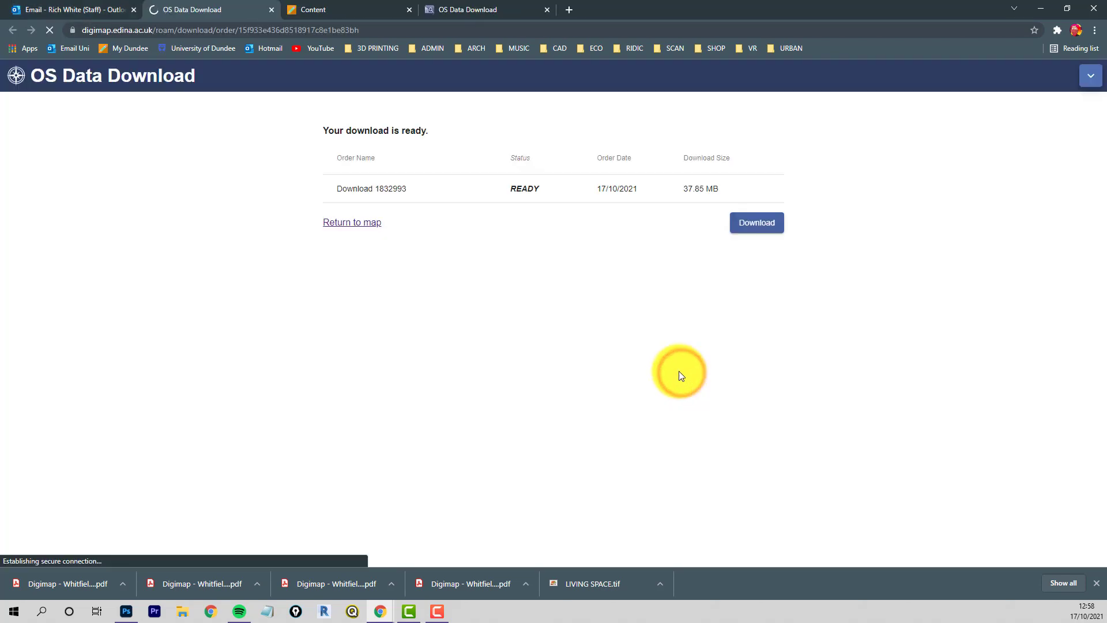
click(757, 228)
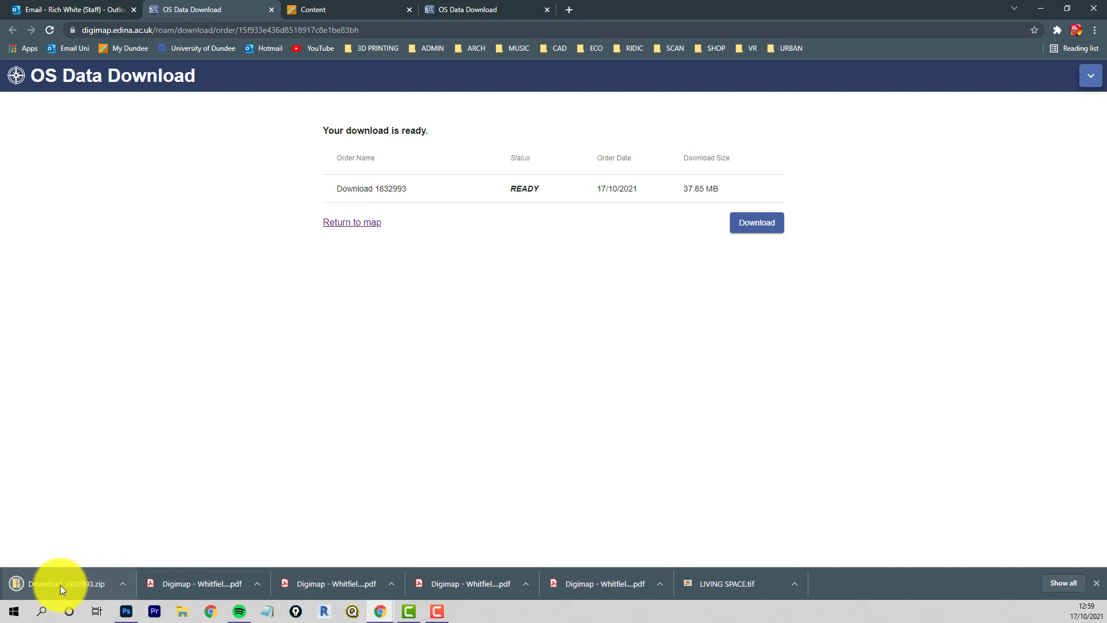
Step: Show the downloaded zip archive in the Downloads folder and extract it with 7-Zip into a subfolder named after the archive
right_click(60, 584)
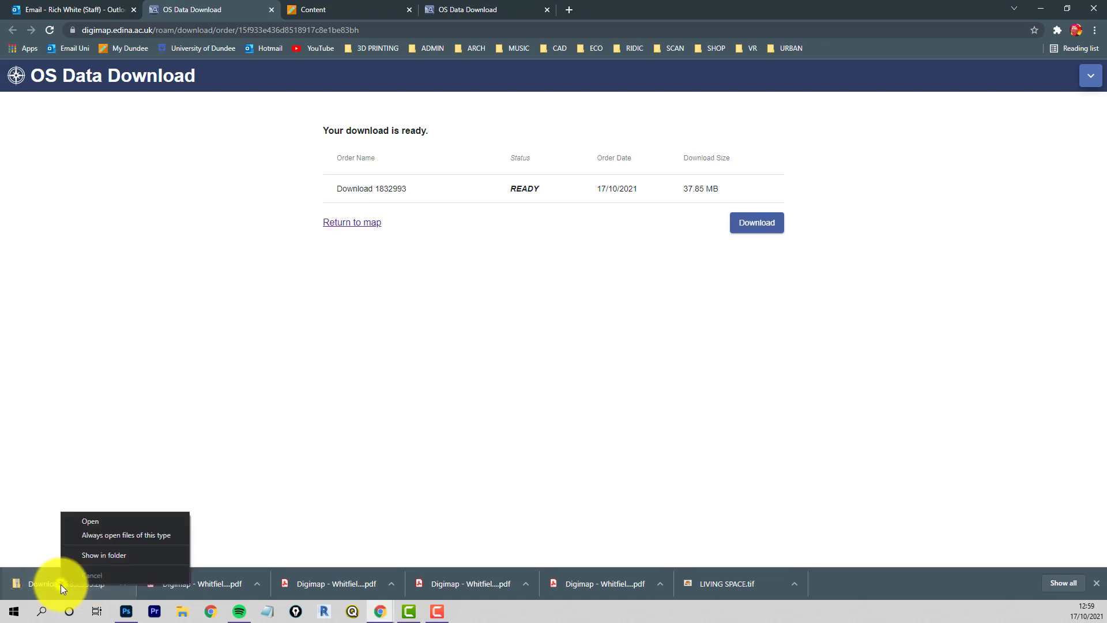
click(95, 554)
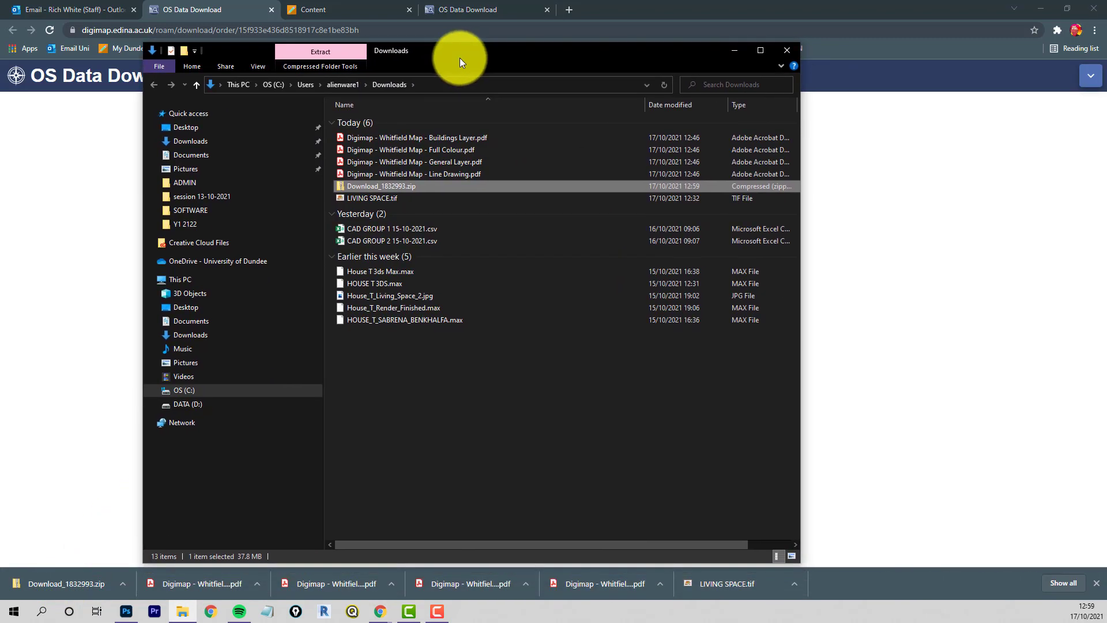
click(350, 198)
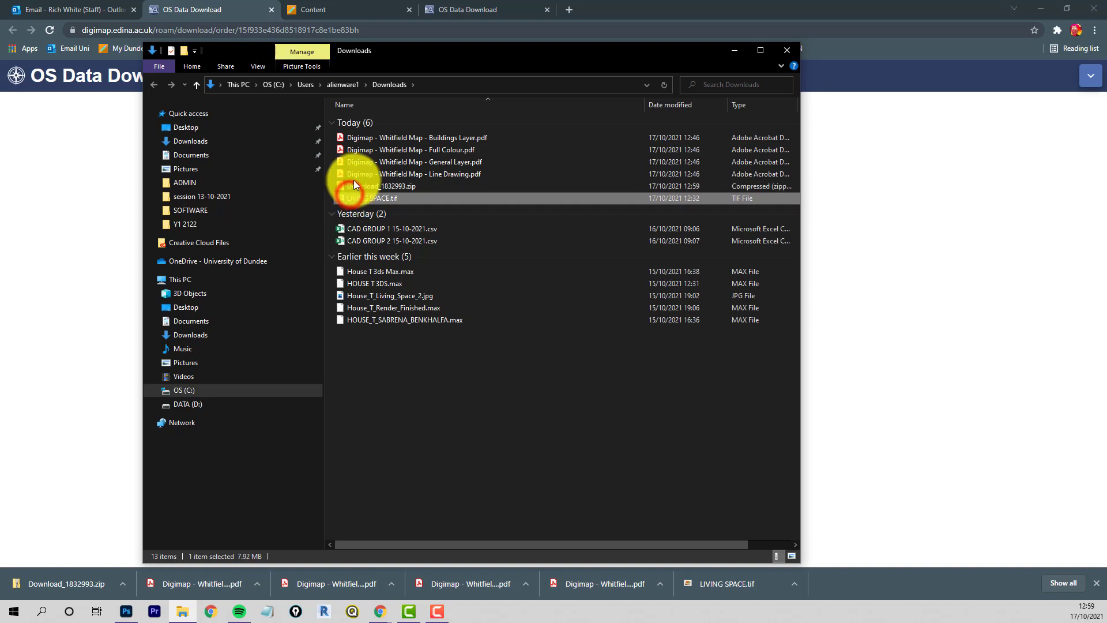
click(352, 186)
right_click(356, 186)
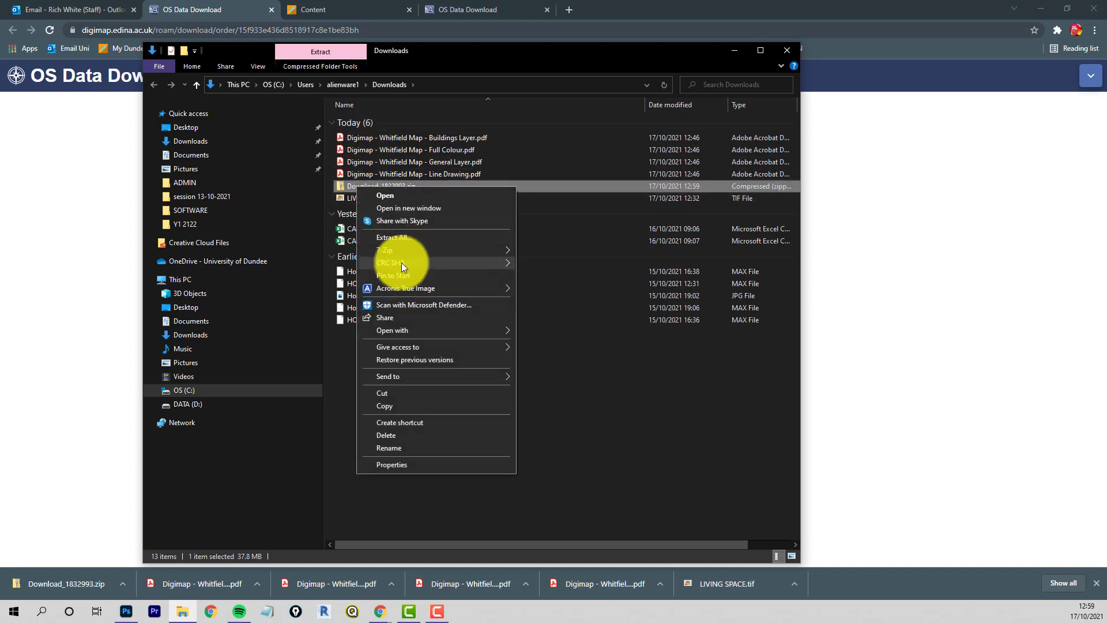
mouse_move(399, 253)
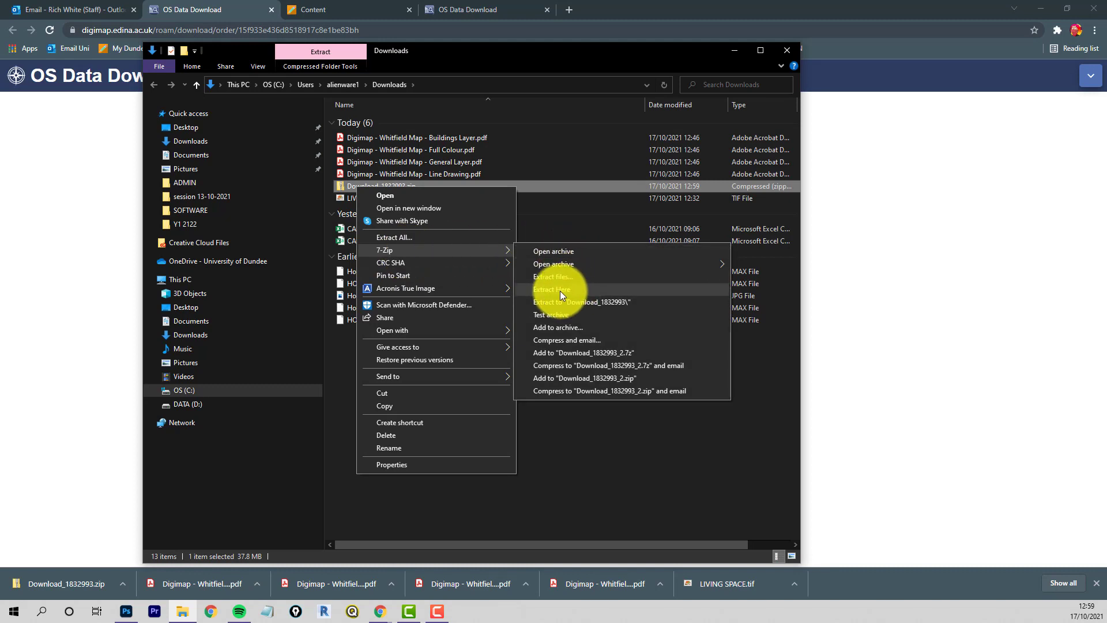
click(592, 302)
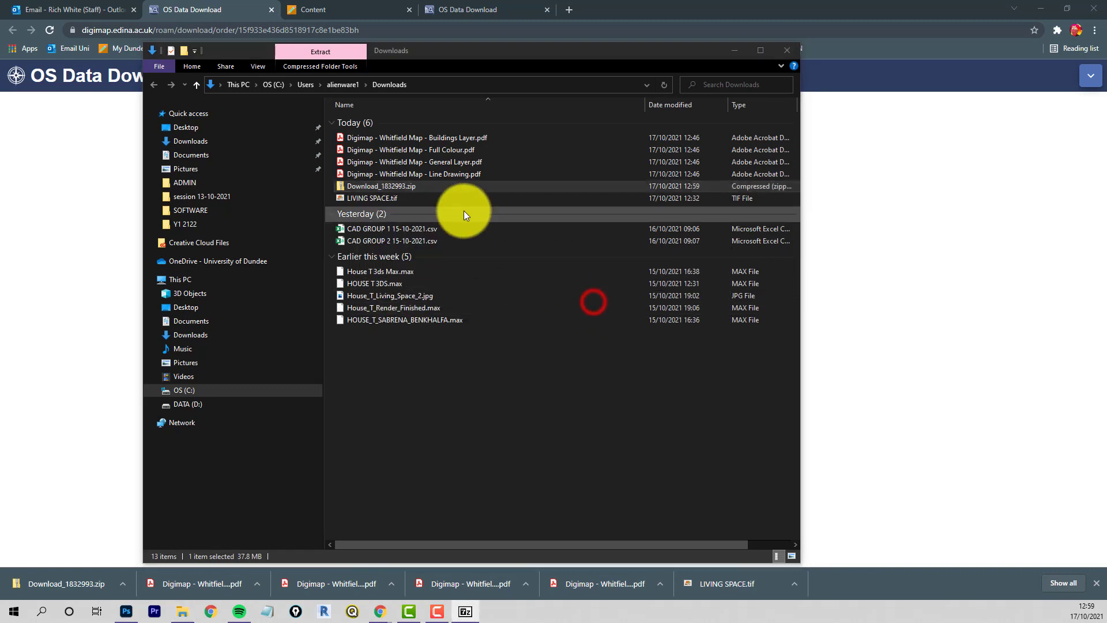
Step: Open the extracted order folder and examine the product citations in the citations text file, closing it when done
click(369, 136)
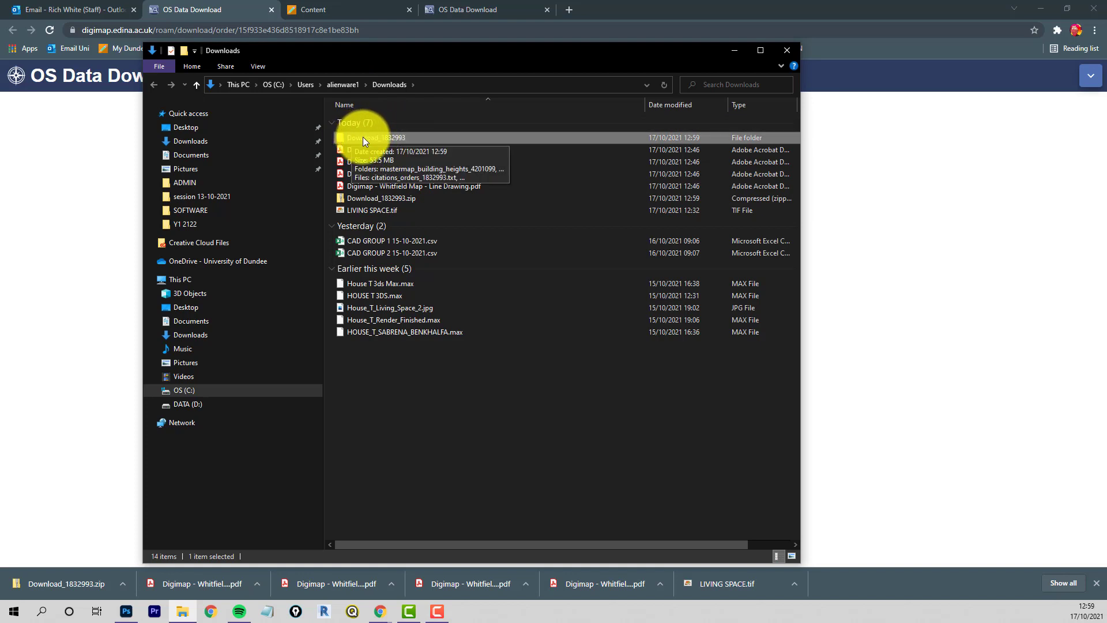
double_click(362, 136)
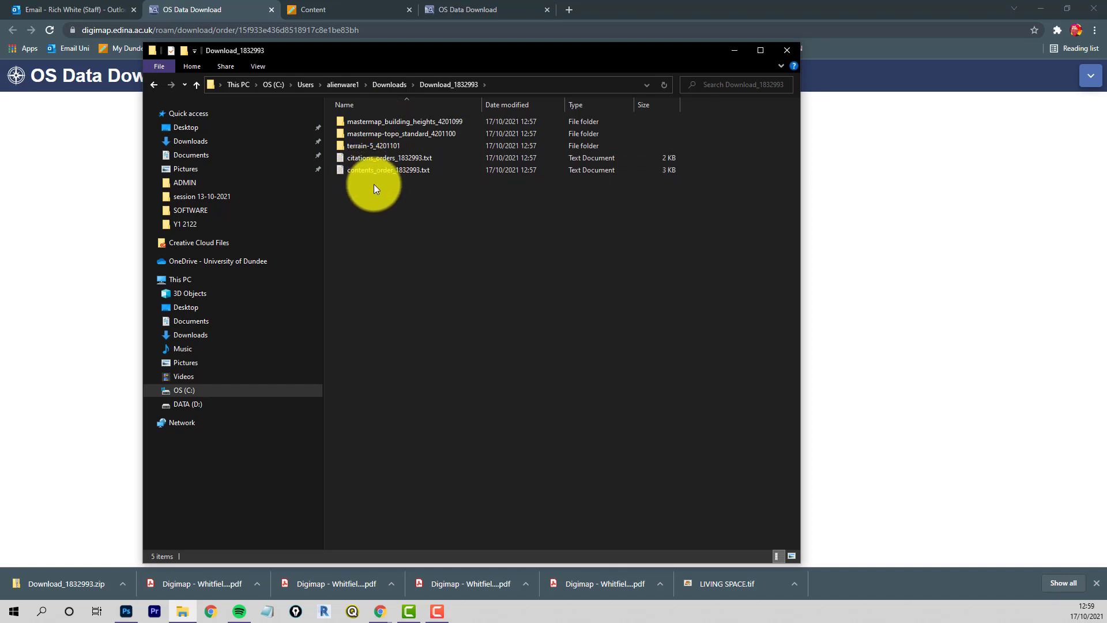
double_click(382, 157)
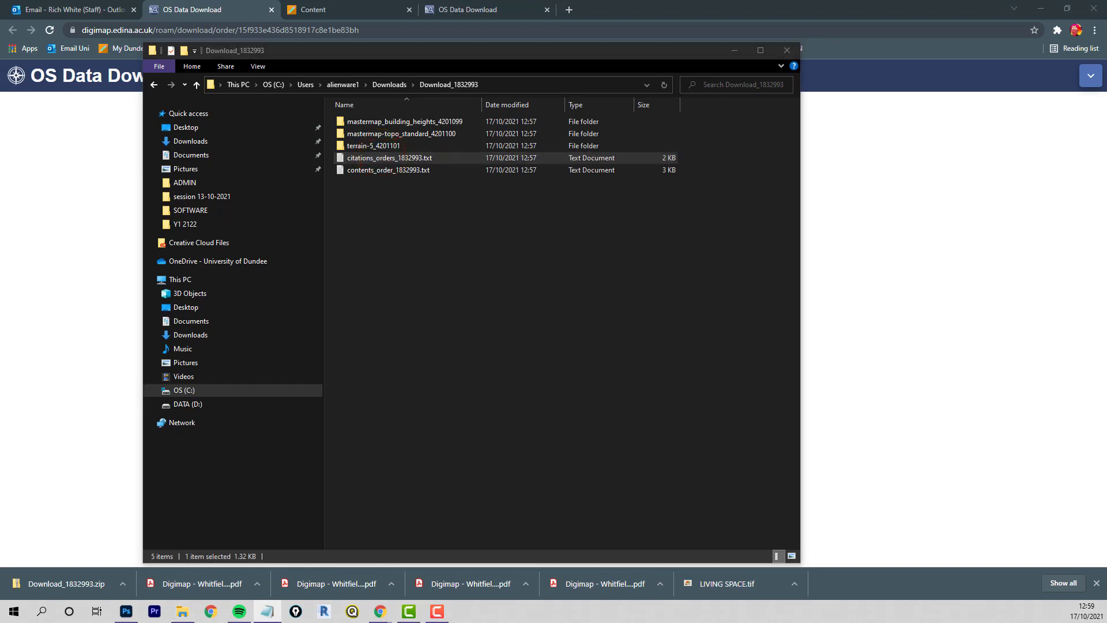
drag(1081, 54, 427, 107)
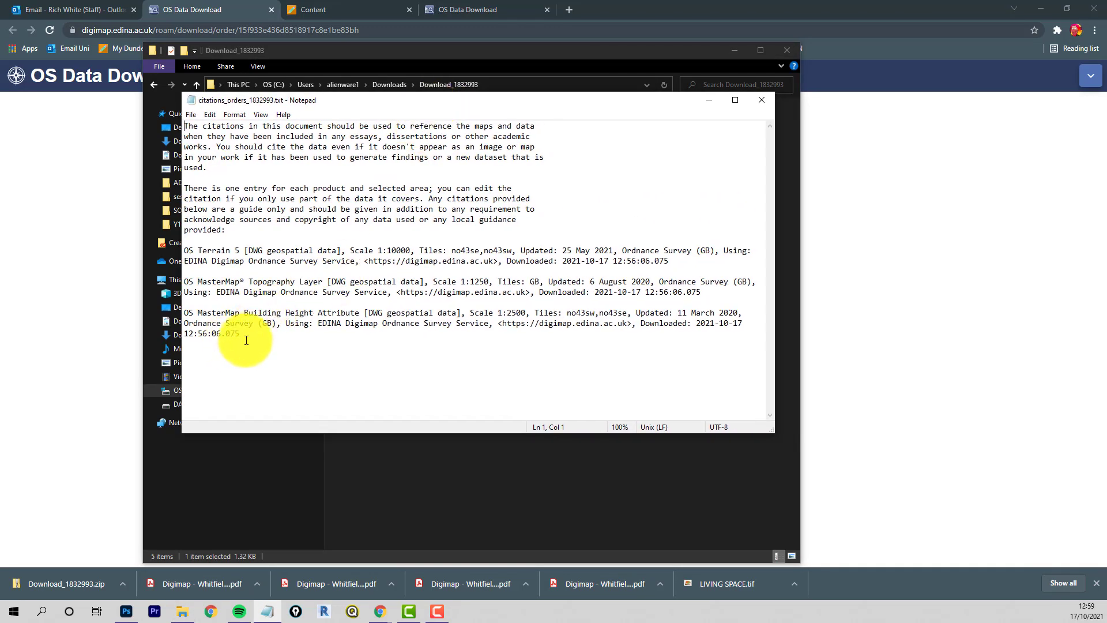
drag(240, 335, 157, 248)
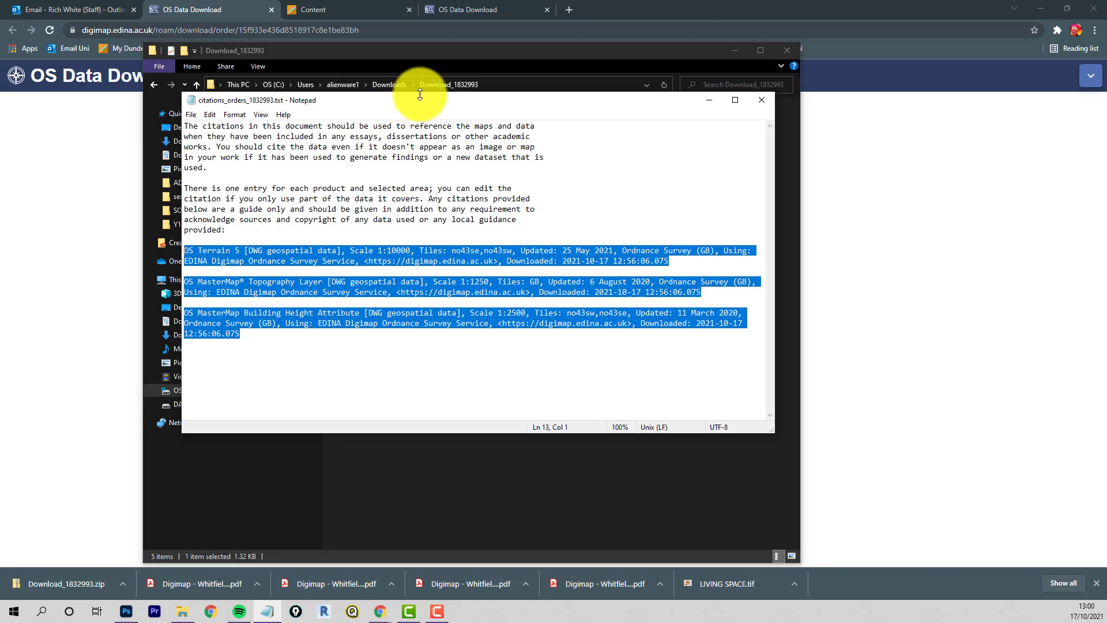
drag(422, 99, 429, 170)
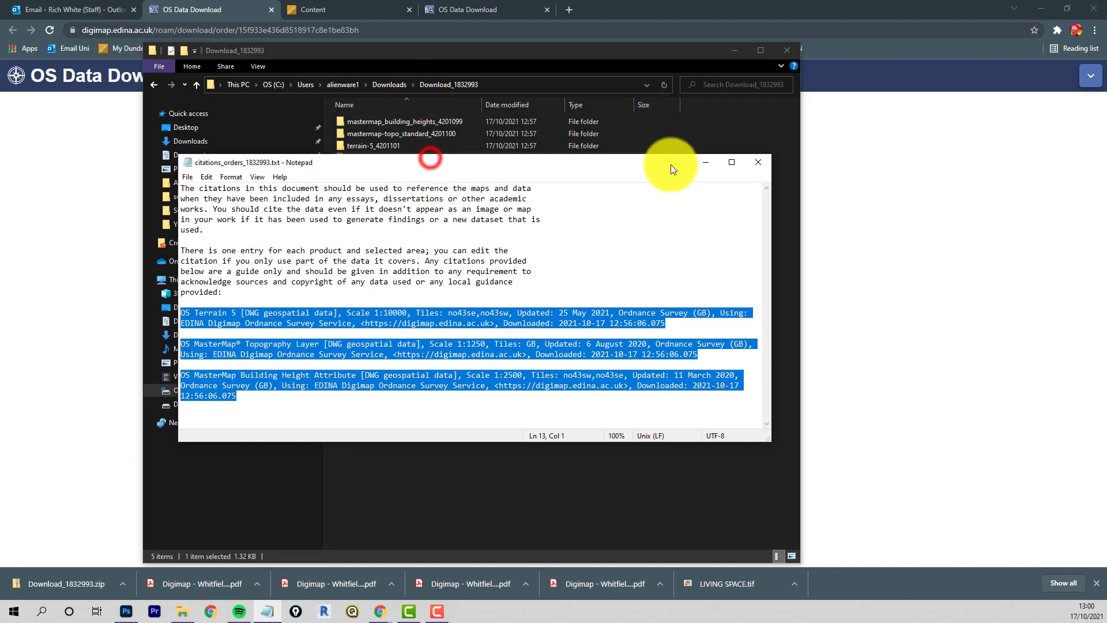
click(760, 165)
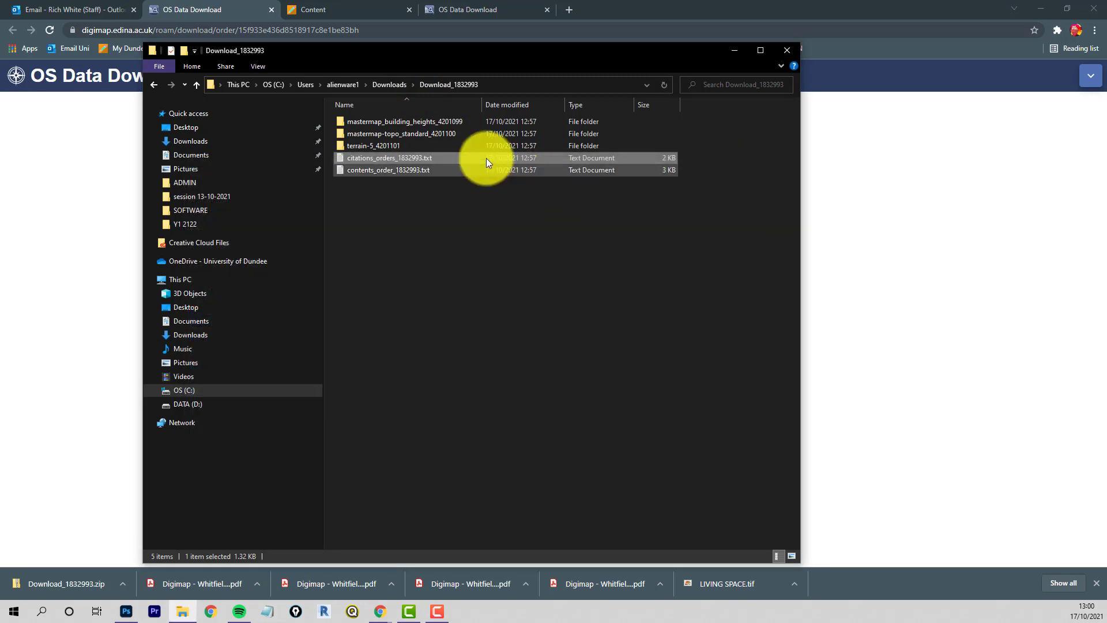
Step: Locate and select both terrain DWG files in the terrain-5 folder's "no" subfolder, and return to the OS Data Download map
double_click(340, 146)
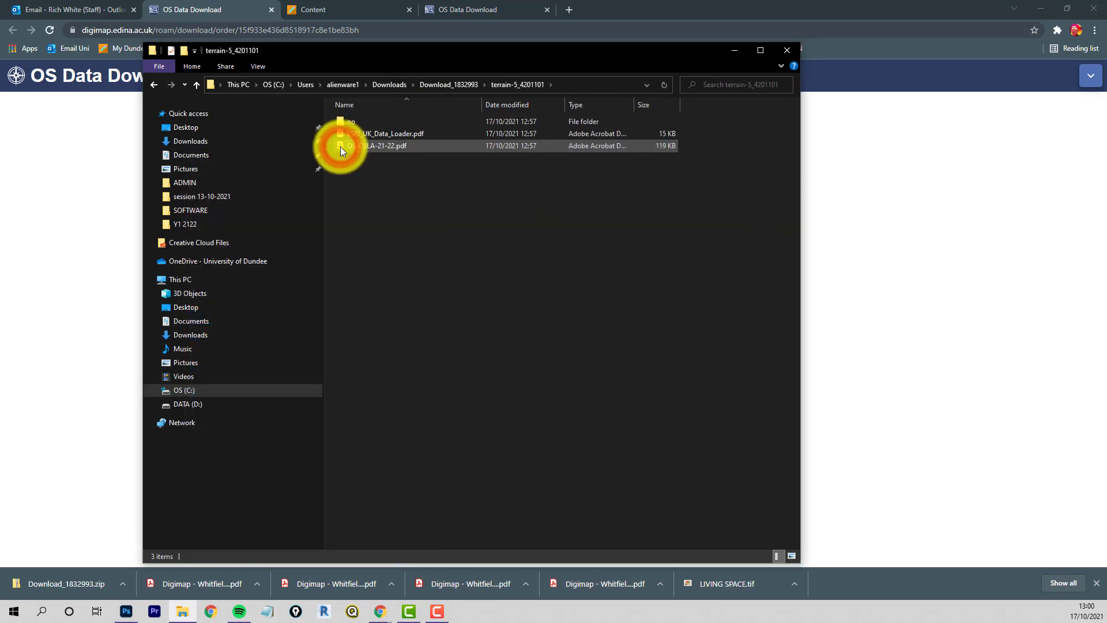
click(341, 117)
double_click(341, 119)
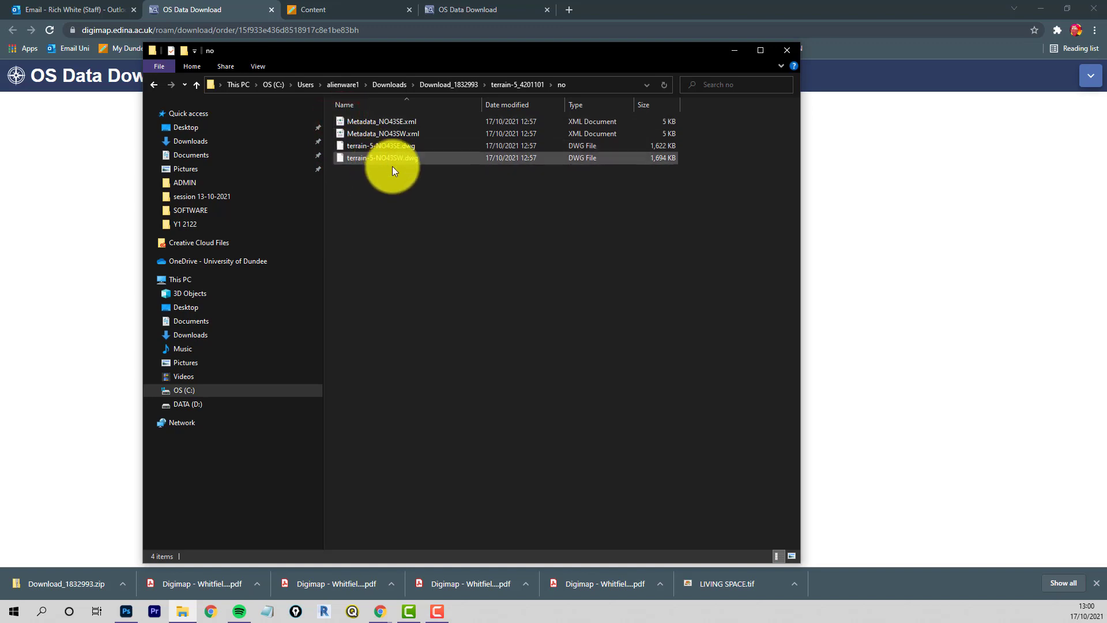
drag(407, 174, 359, 147)
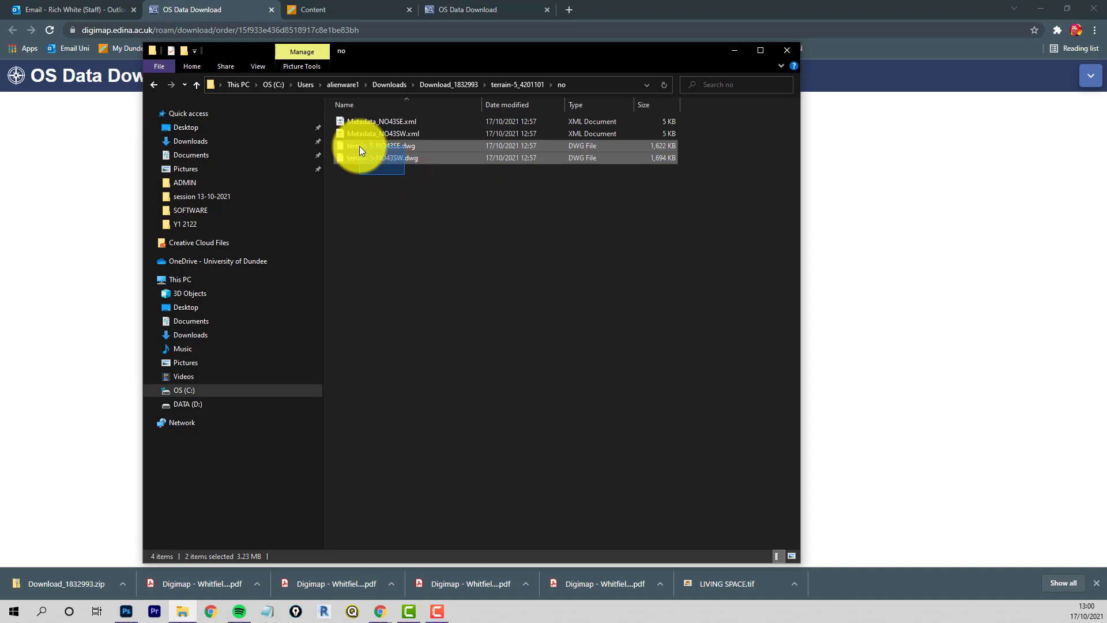
click(444, 8)
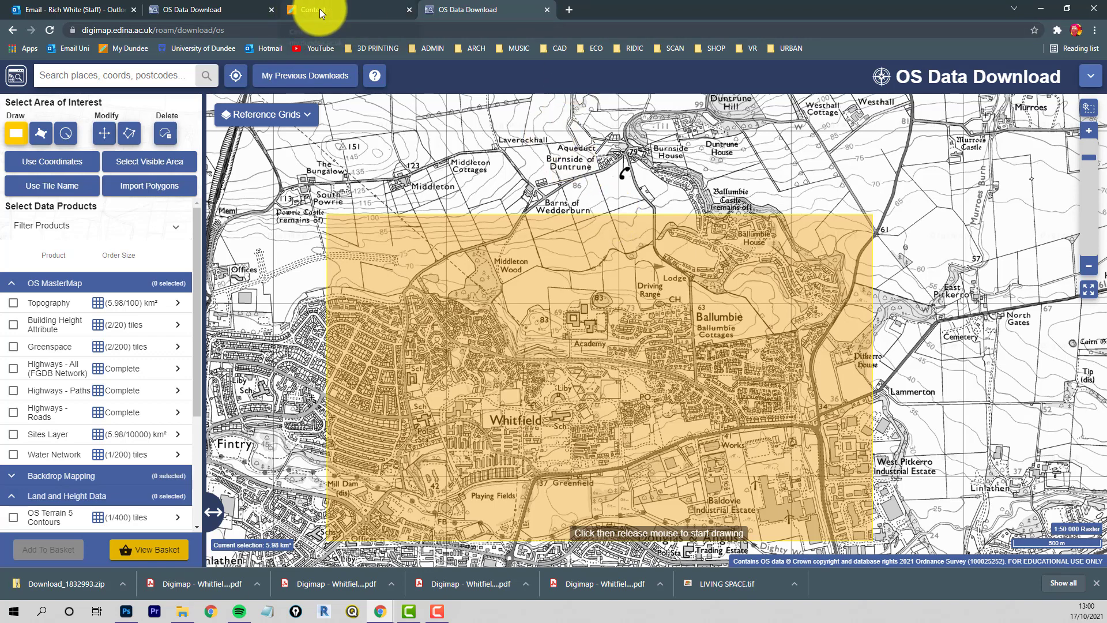
Step: Move the two terrain-5 DWG files from their "no" subfolder up into the extracted order folder
click(67, 11)
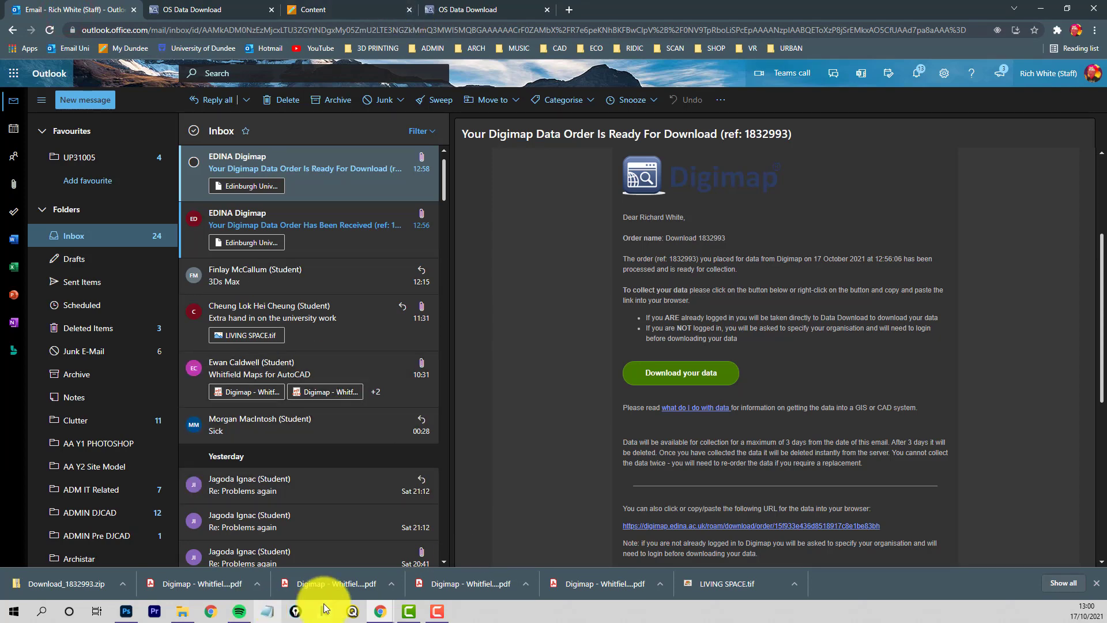
click(183, 612)
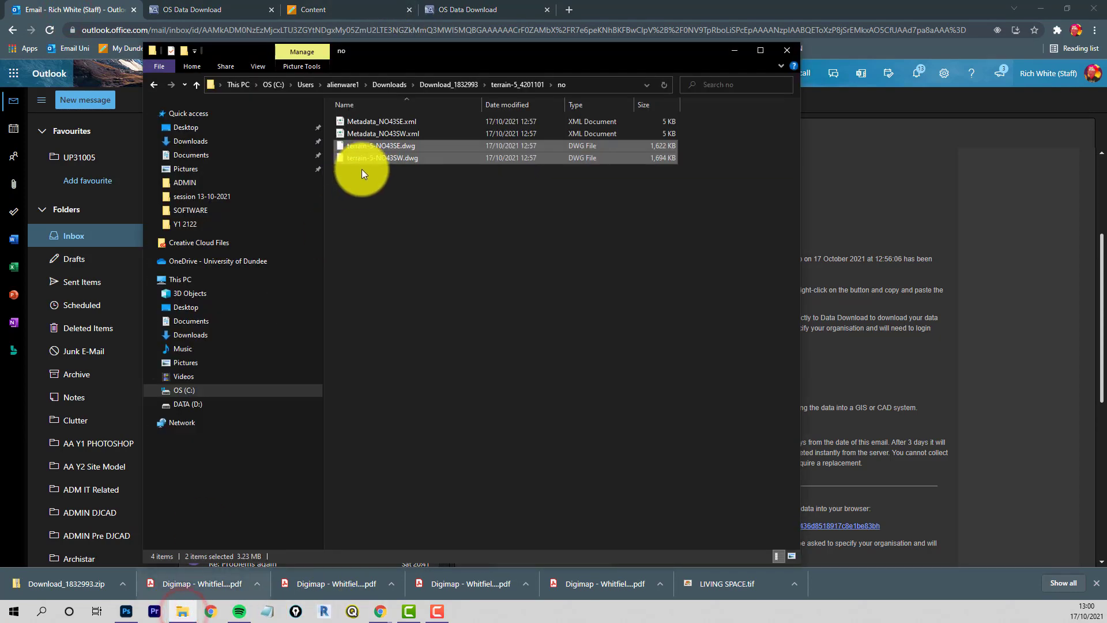
drag(382, 189, 356, 144)
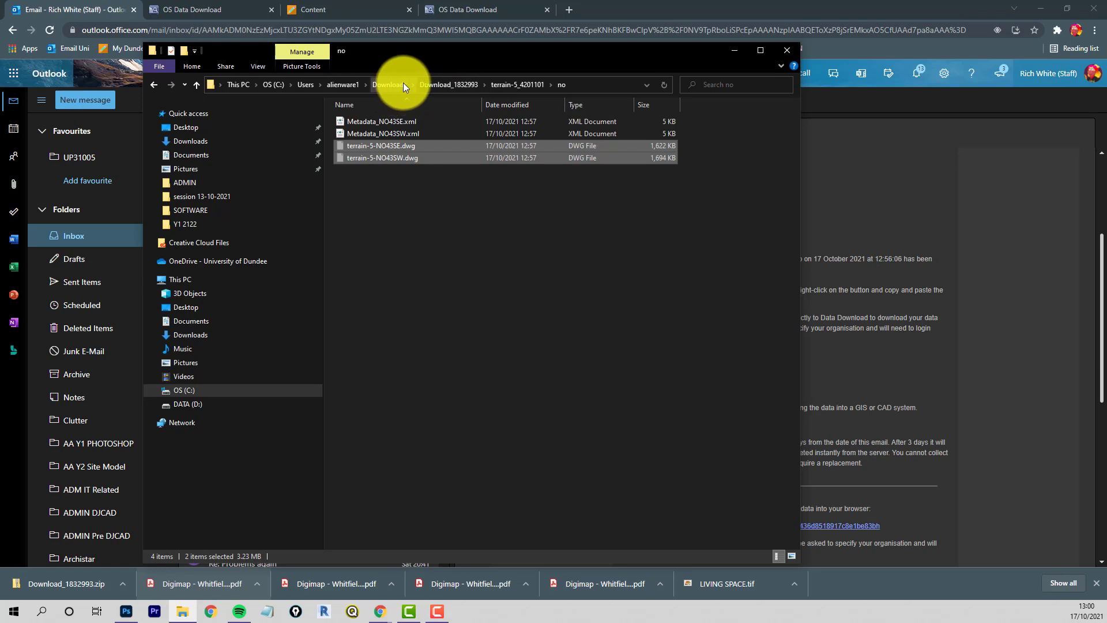
click(449, 85)
right_click(387, 255)
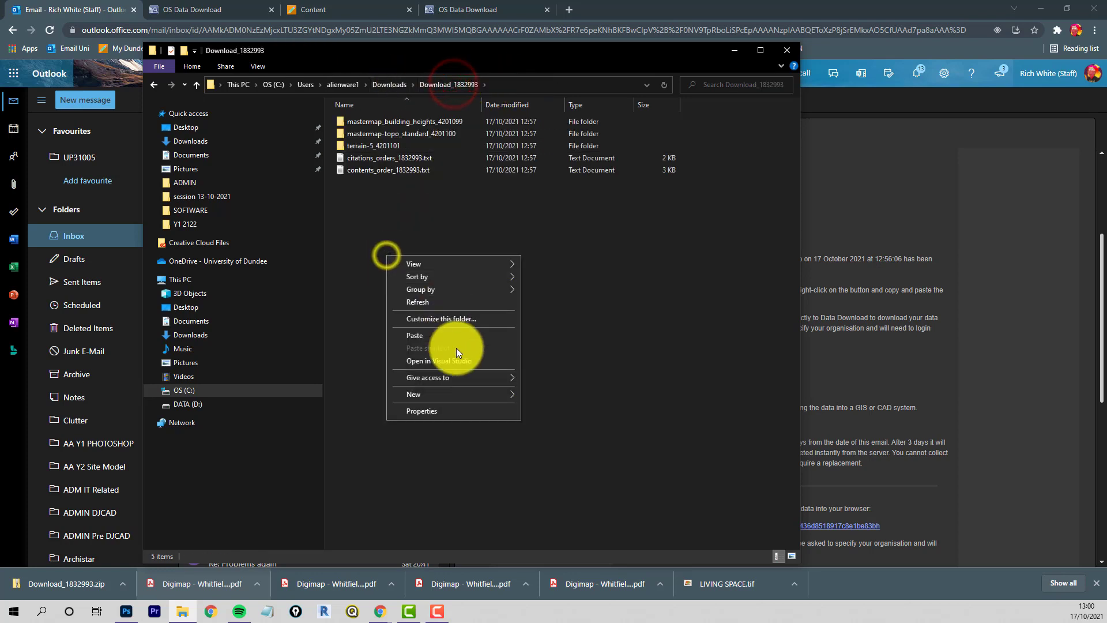
click(429, 336)
Step: Move the mastermap-topo DWG file from the mastermap-topo_standard subfolder up into the extracted order folder
double_click(354, 134)
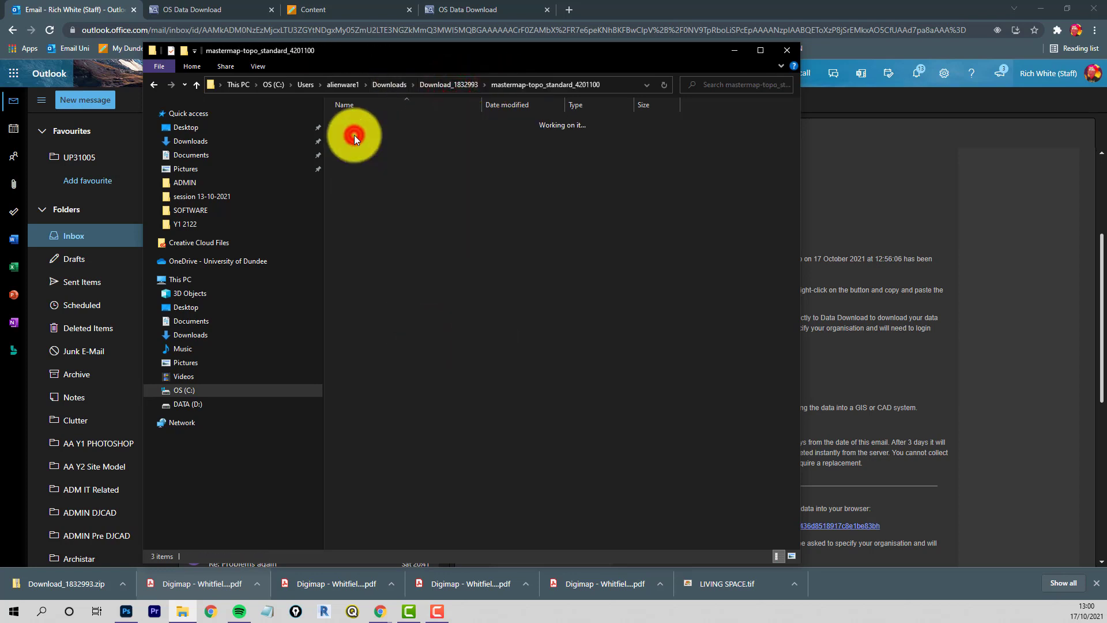
right_click(345, 135)
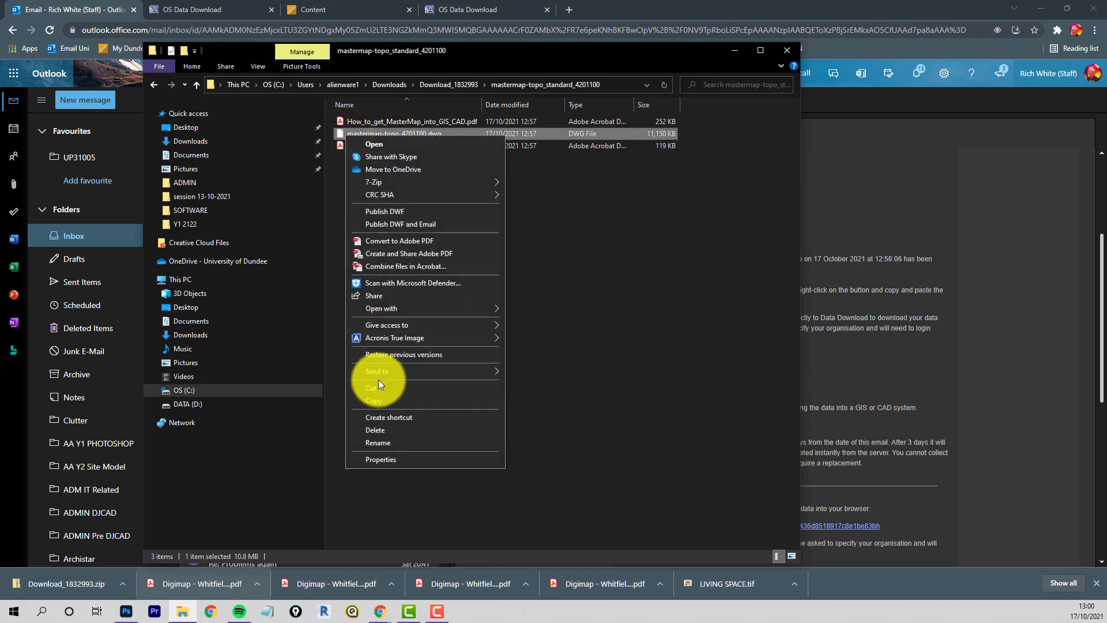
mouse_move(377, 388)
mouse_down()
mouse_move(366, 129)
mouse_move(335, 84)
mouse_up()
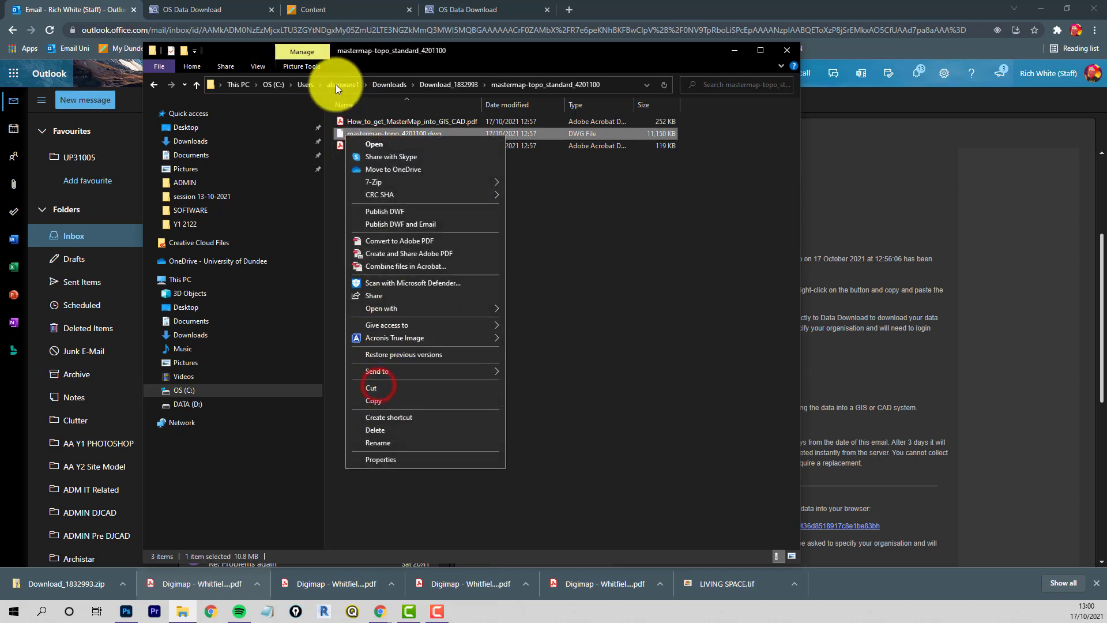
click(443, 84)
right_click(372, 241)
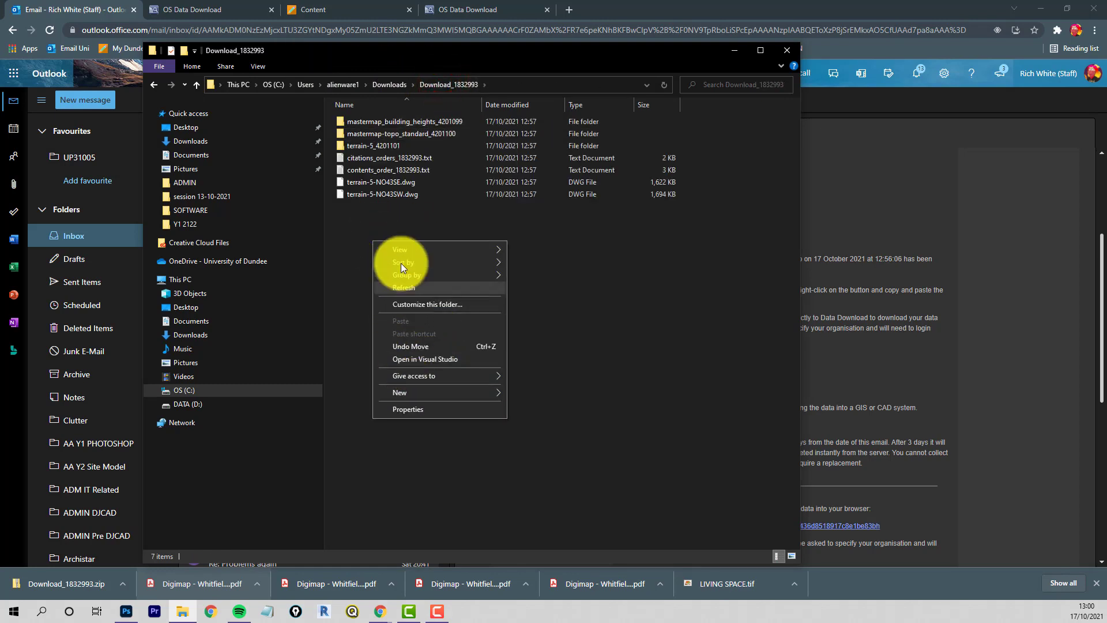
click(351, 257)
double_click(358, 137)
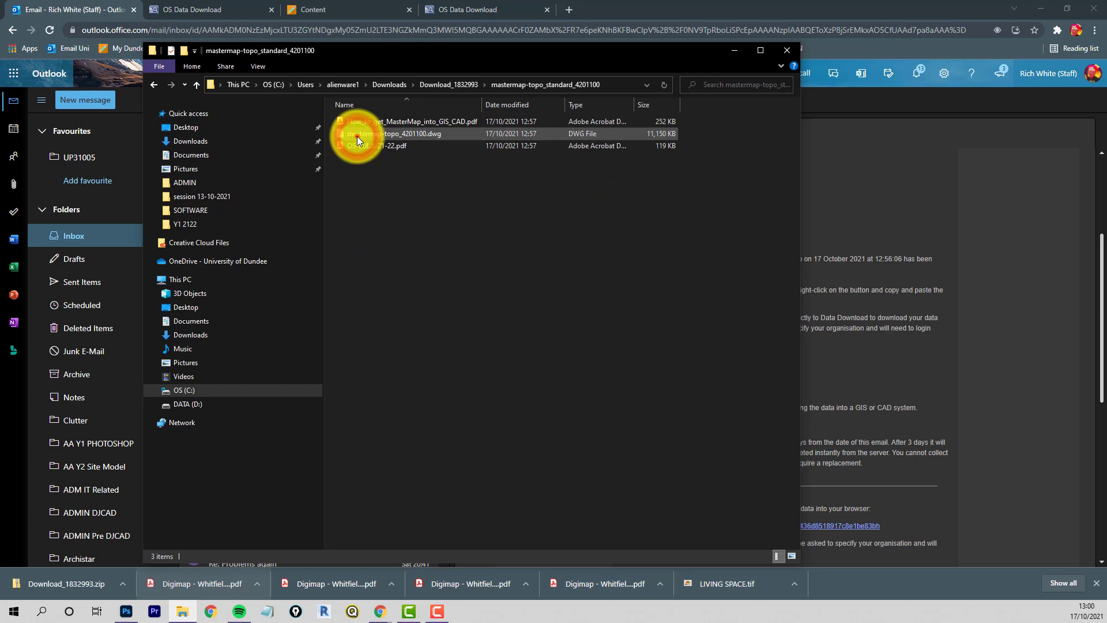
click(358, 136)
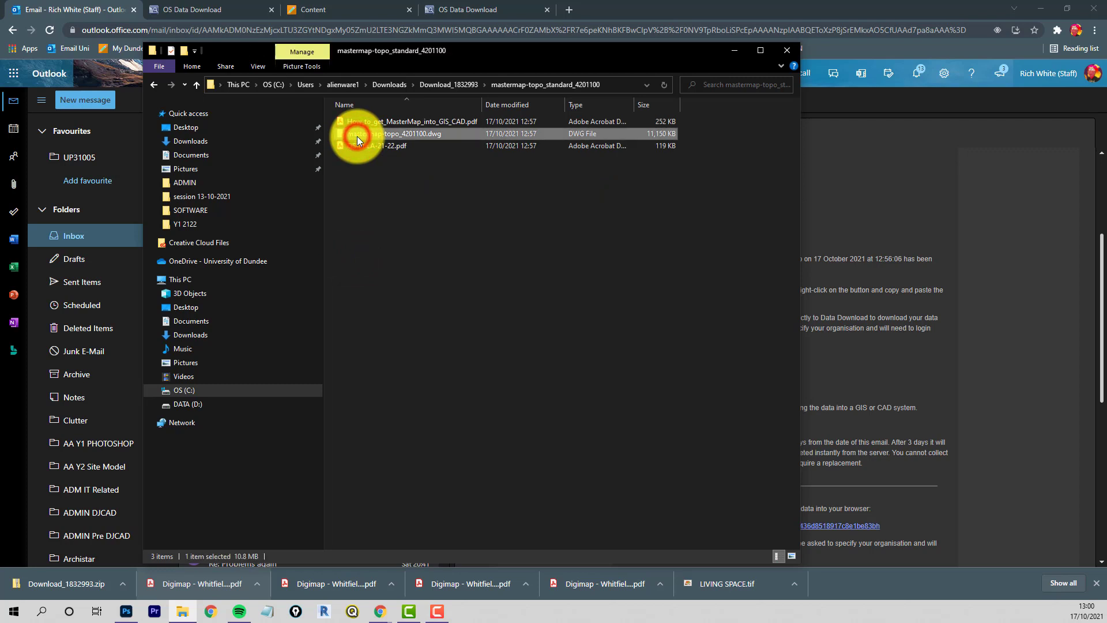
click(444, 84)
right_click(365, 273)
click(395, 354)
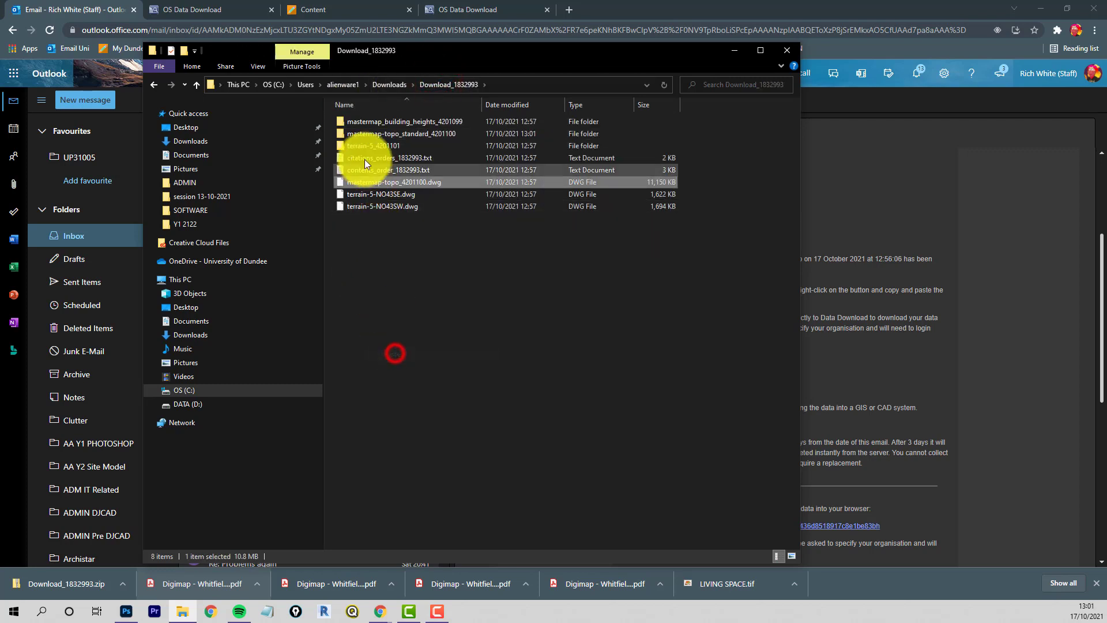
Step: Rename both DWG files in the building heights folder's "no" subfolder together as "heights"
double_click(362, 123)
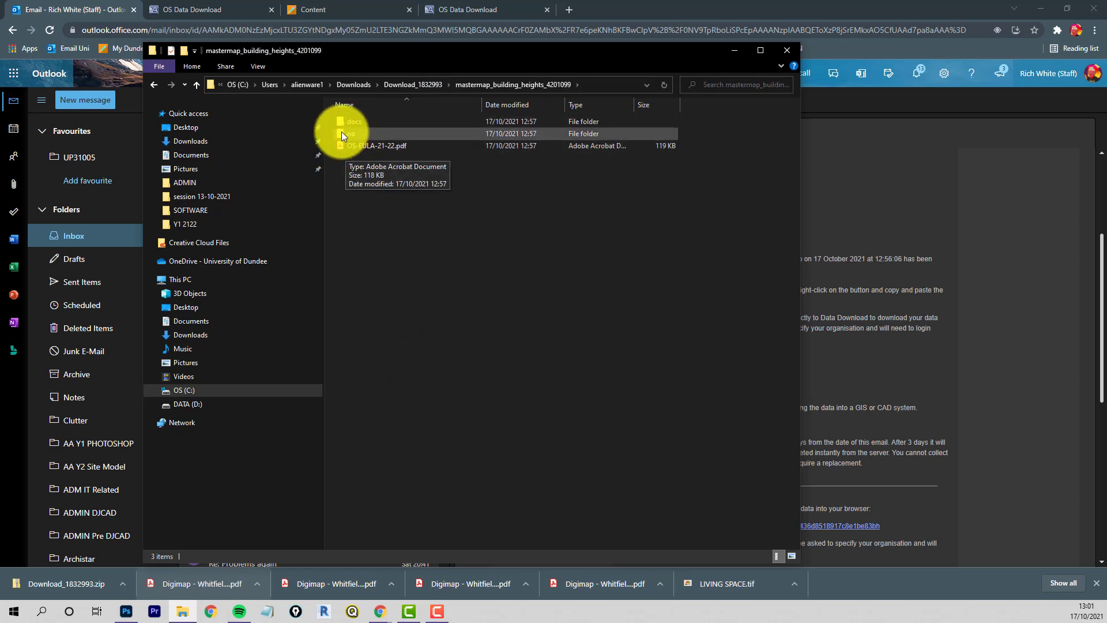
double_click(341, 132)
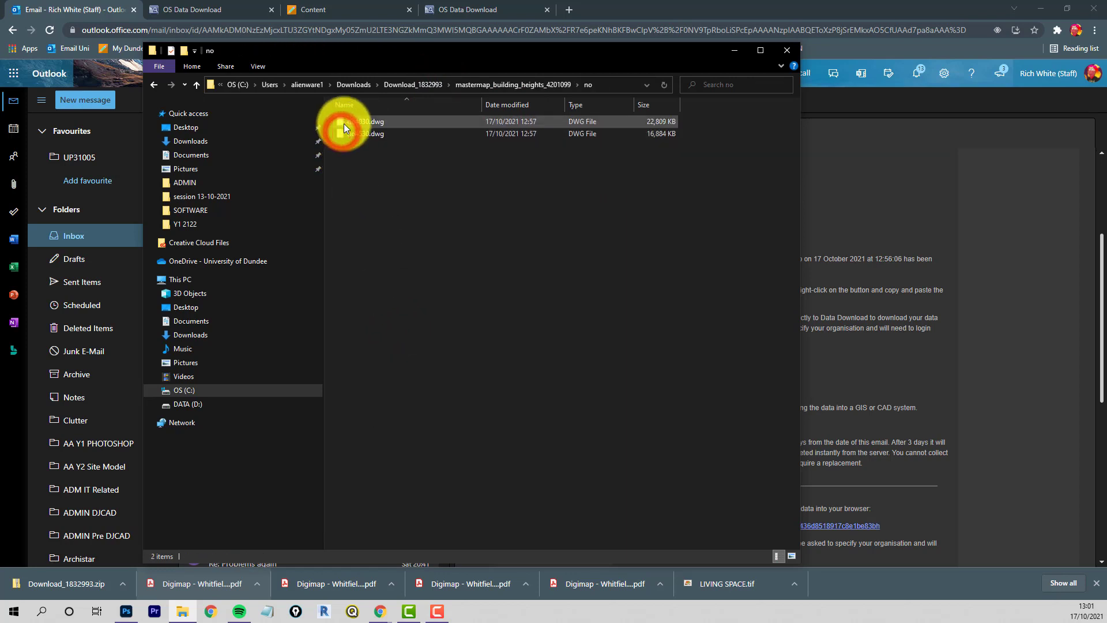
drag(384, 157, 359, 146)
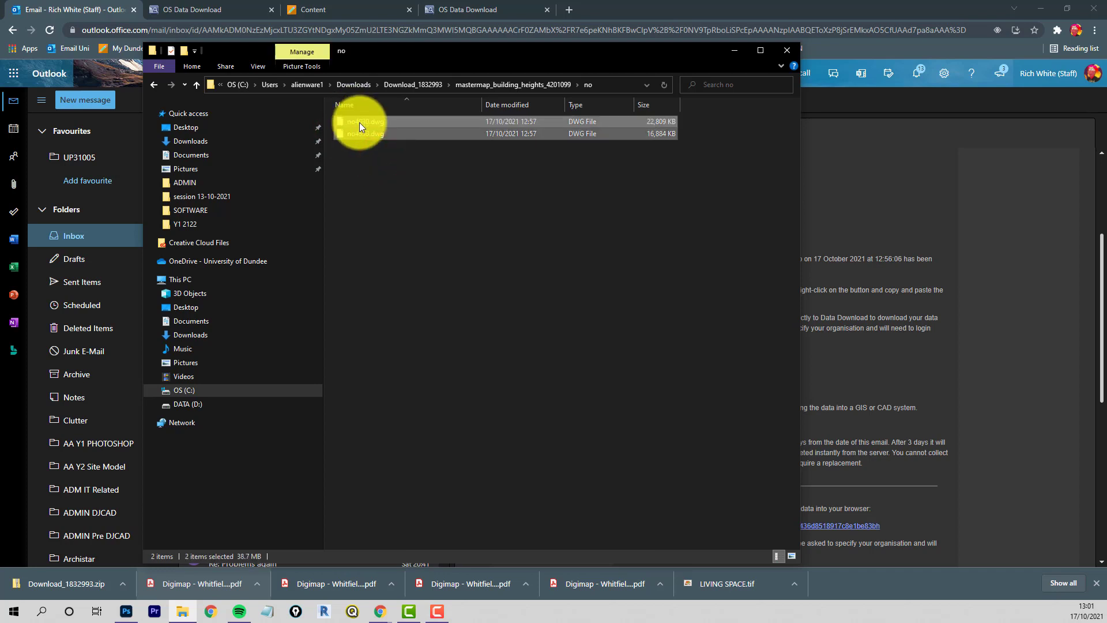
right_click(361, 123)
click(390, 375)
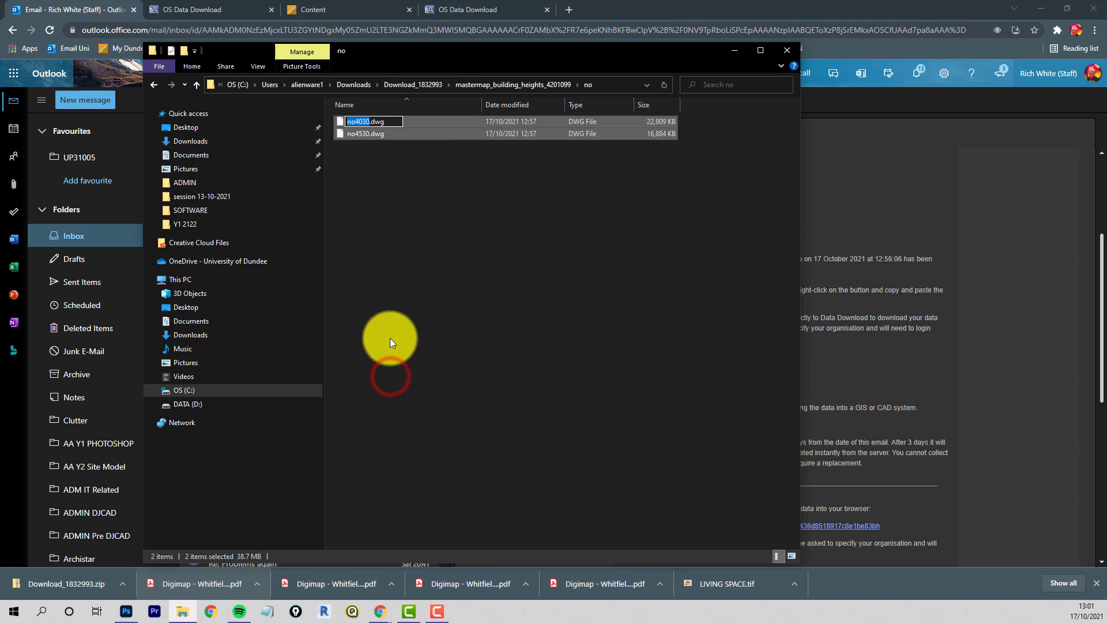
text(heights)
key(Return)
Step: Move the two heights DWG files up into the extracted order folder
drag(381, 183, 342, 115)
click(419, 84)
right_click(370, 255)
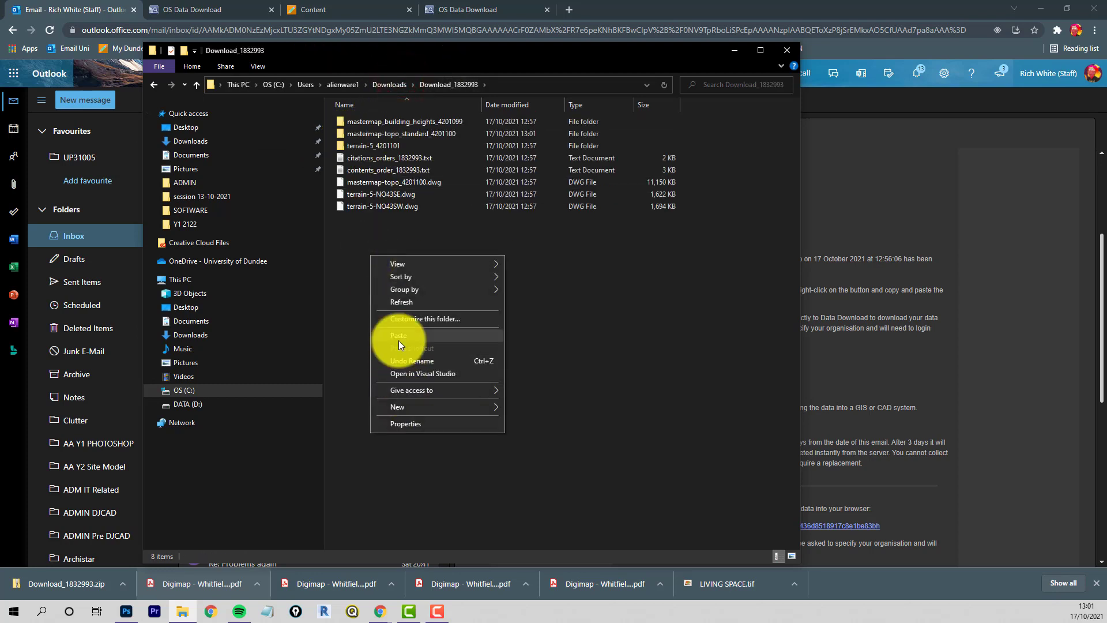
click(398, 336)
click(404, 296)
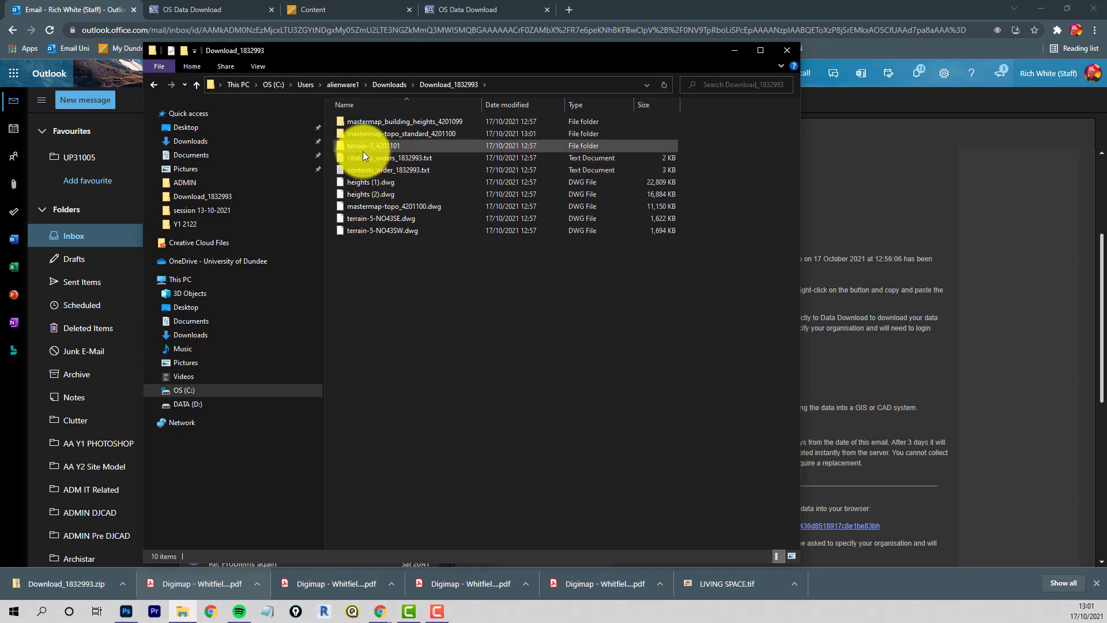
Step: Delete the contents order text file and the three product subfolders from the order folder, keeping the citations file and DWGs
click(361, 171)
key(Delete)
drag(715, 116, 353, 145)
key(Delete)
click(423, 268)
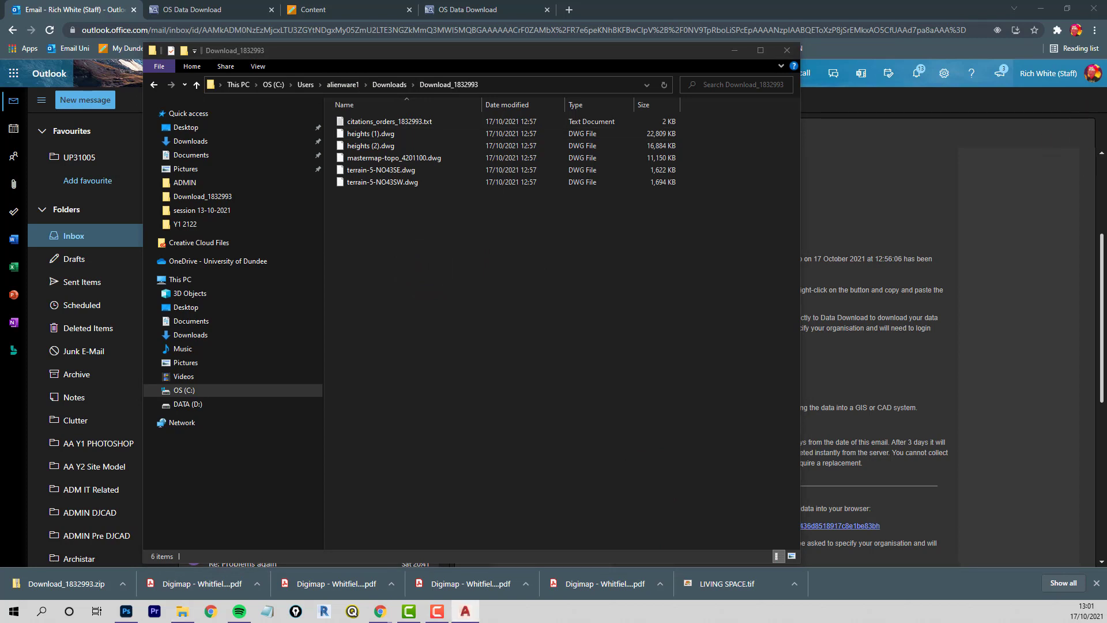
Step: Switch to AutoCAD 2022 and open OS_base_drawing_2020_layer_names.dwg from the Desktop Regular Use Docs folder on the desktop
drag(431, 50, 472, 53)
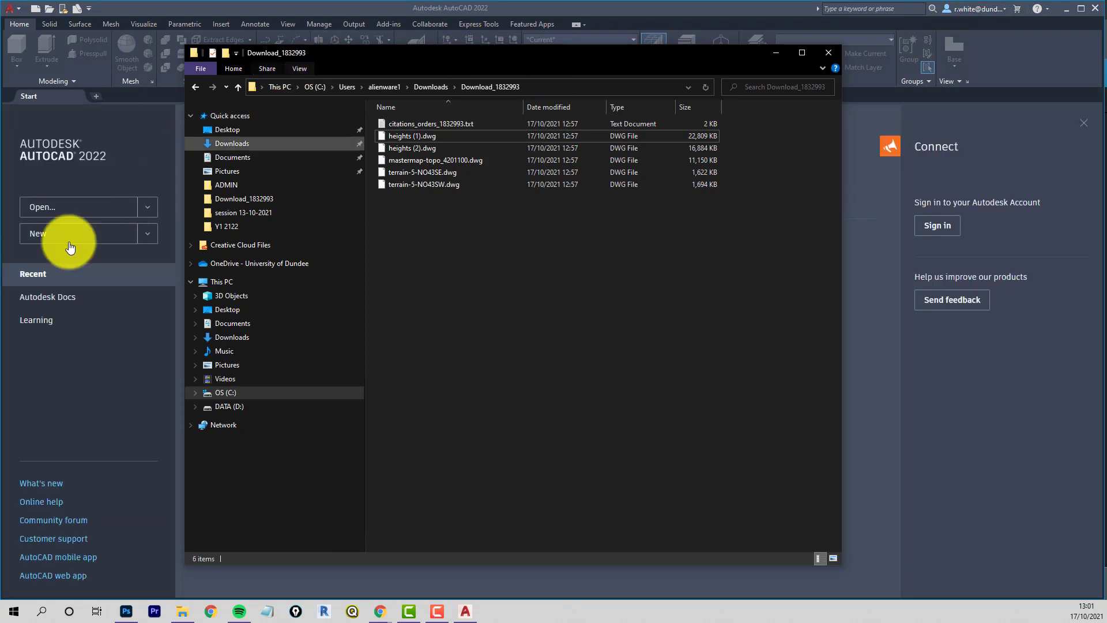
click(102, 372)
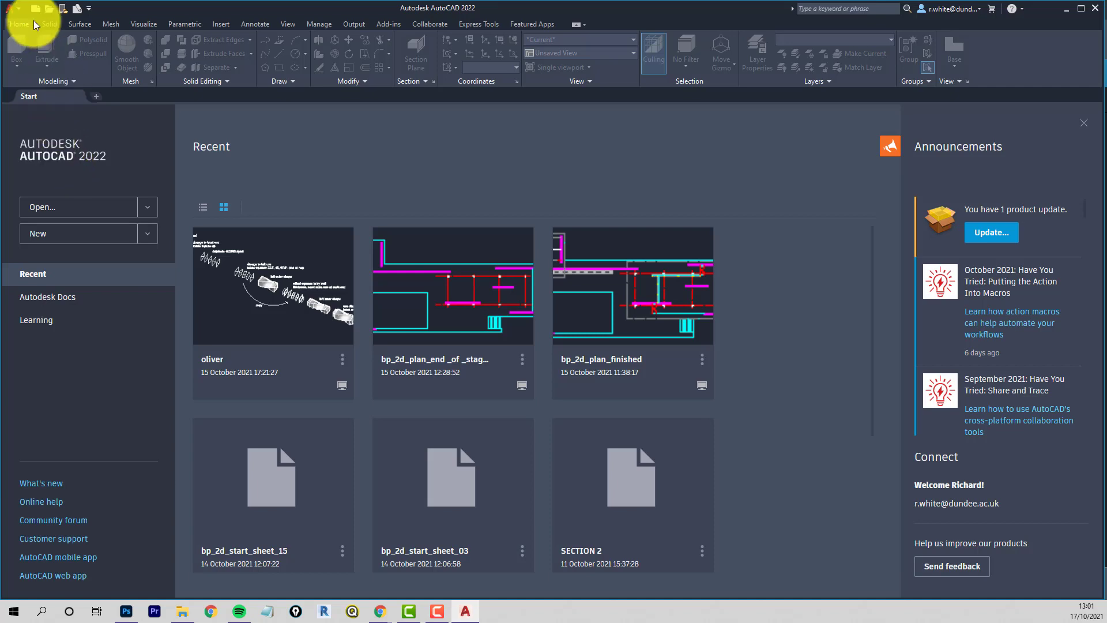
click(45, 9)
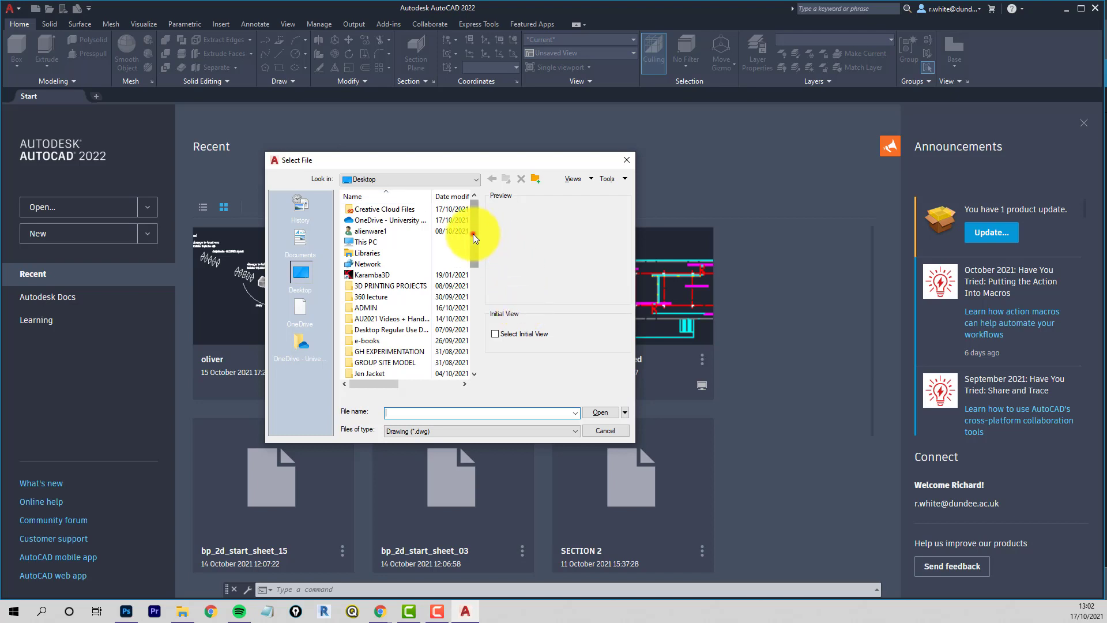
double_click(366, 331)
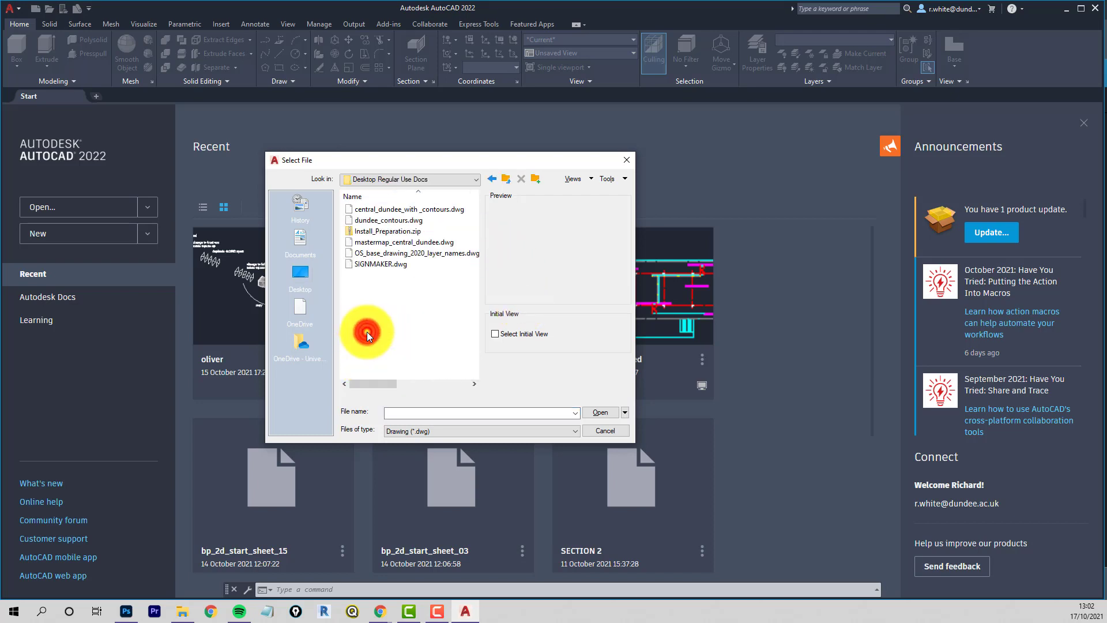
click(361, 253)
click(601, 413)
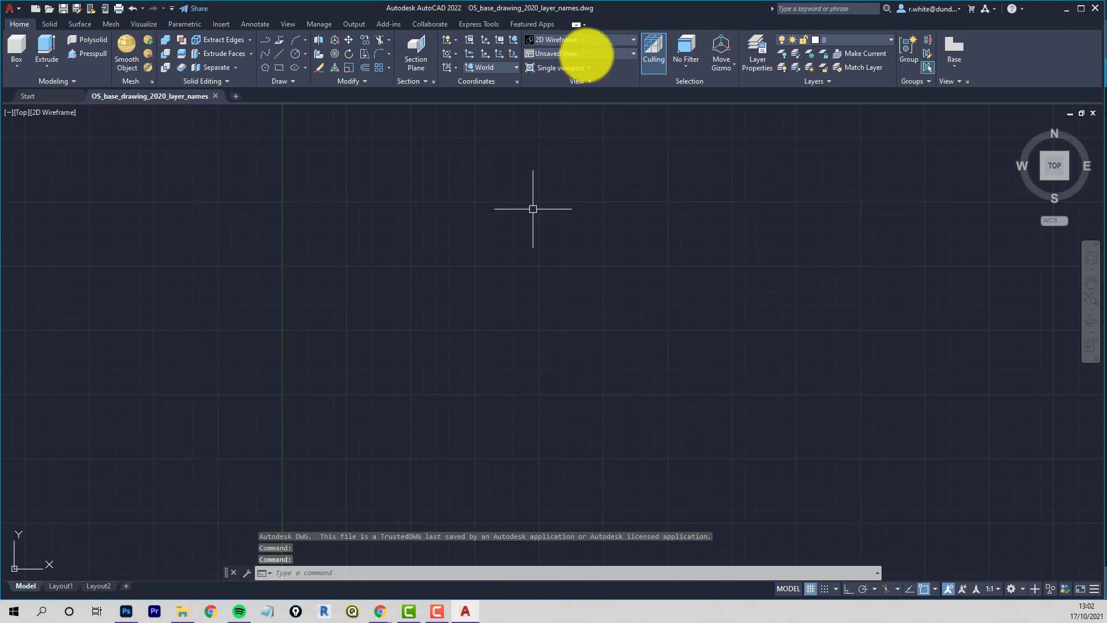
Step: Review the base drawing's layer list and switch the workspace to Drafting & Annotation
click(890, 39)
drag(1005, 97, 1033, 74)
click(364, 223)
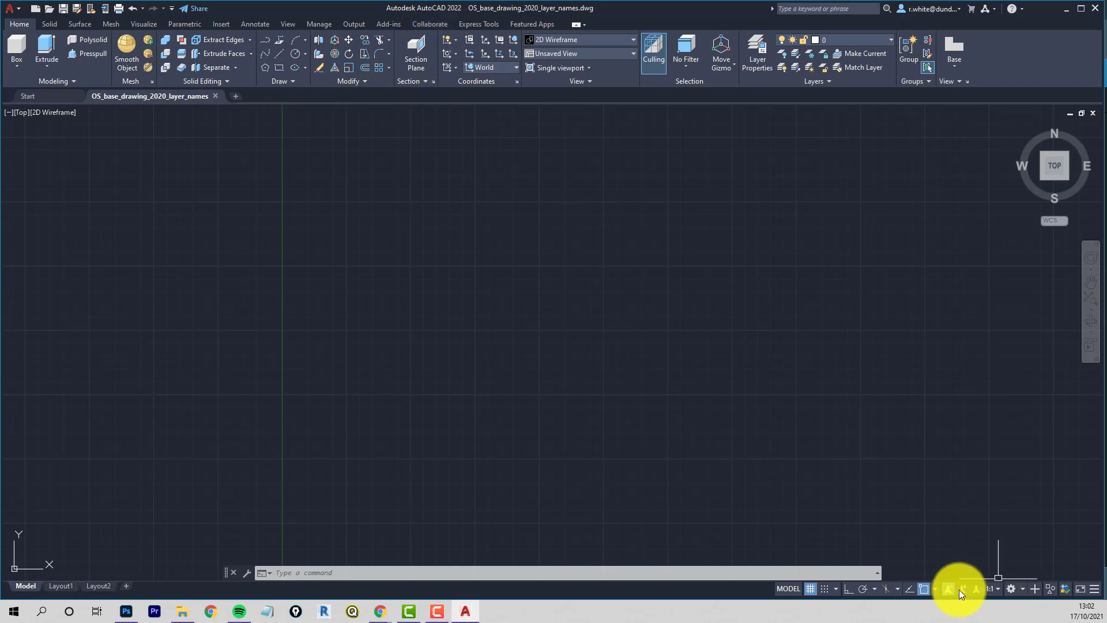
click(1020, 589)
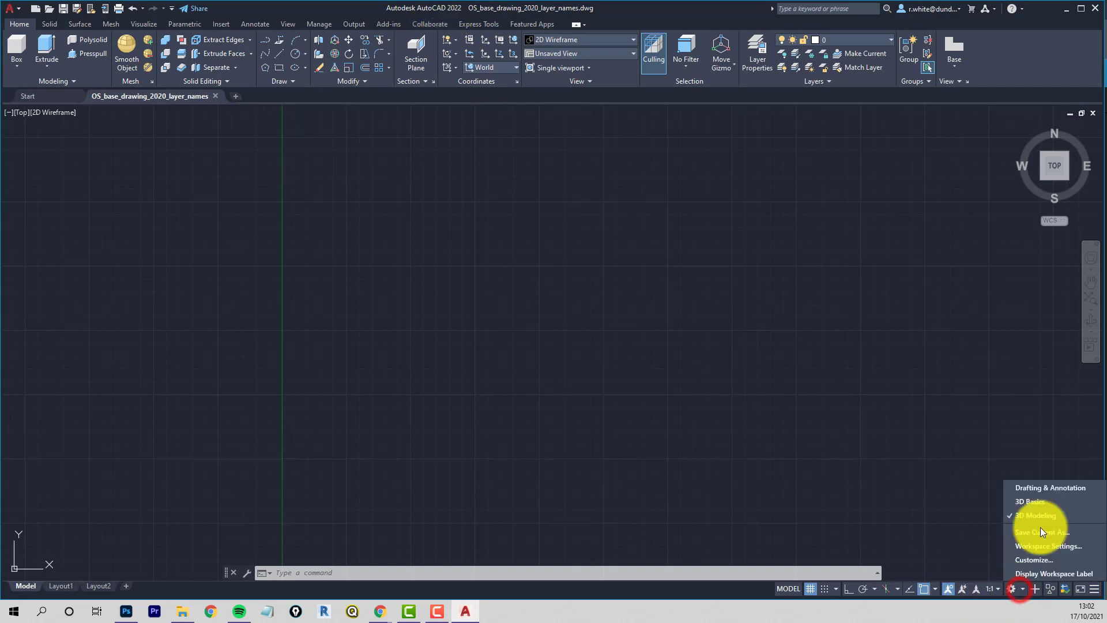
click(1036, 487)
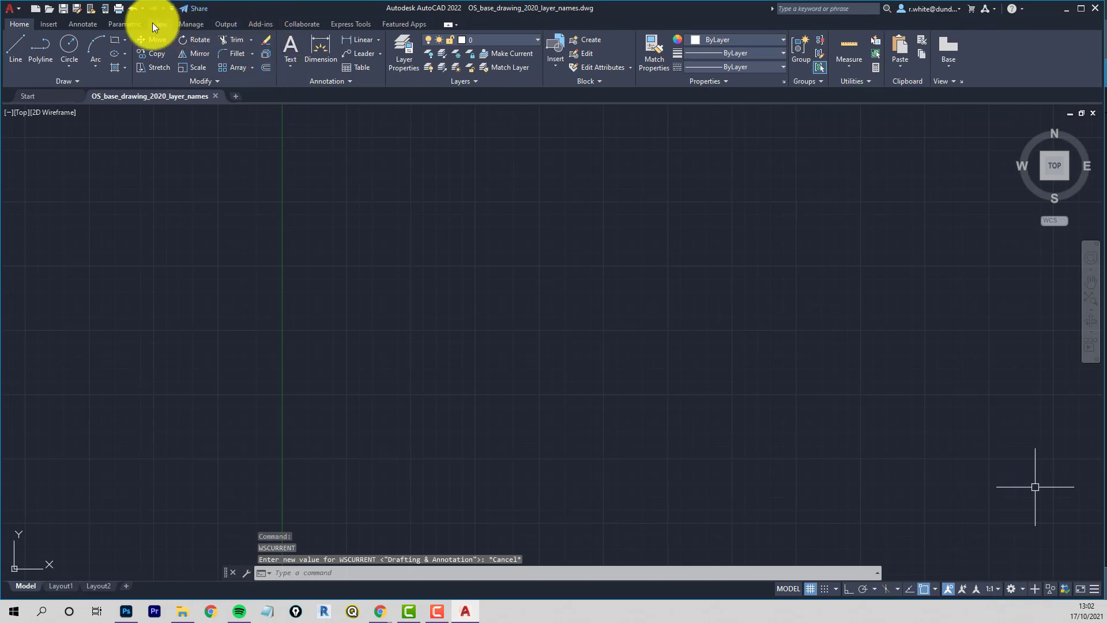
Step: Start opening another drawing, browse to the Downloads folder and rename the extracted order folder to Whitfield
click(50, 10)
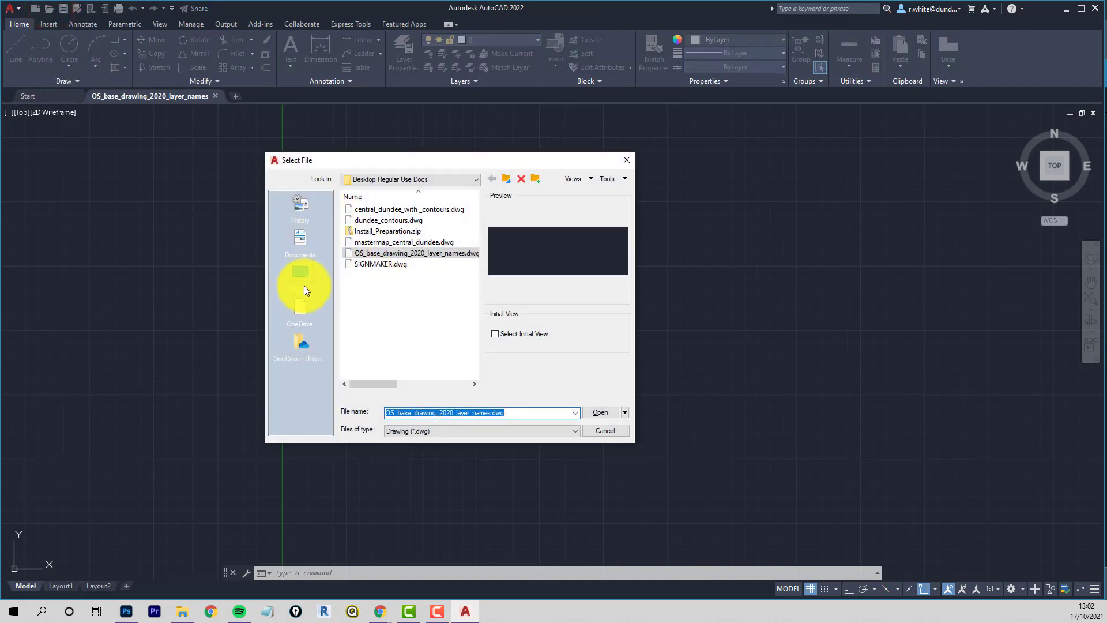
click(480, 179)
scroll(388, 230, up, 3)
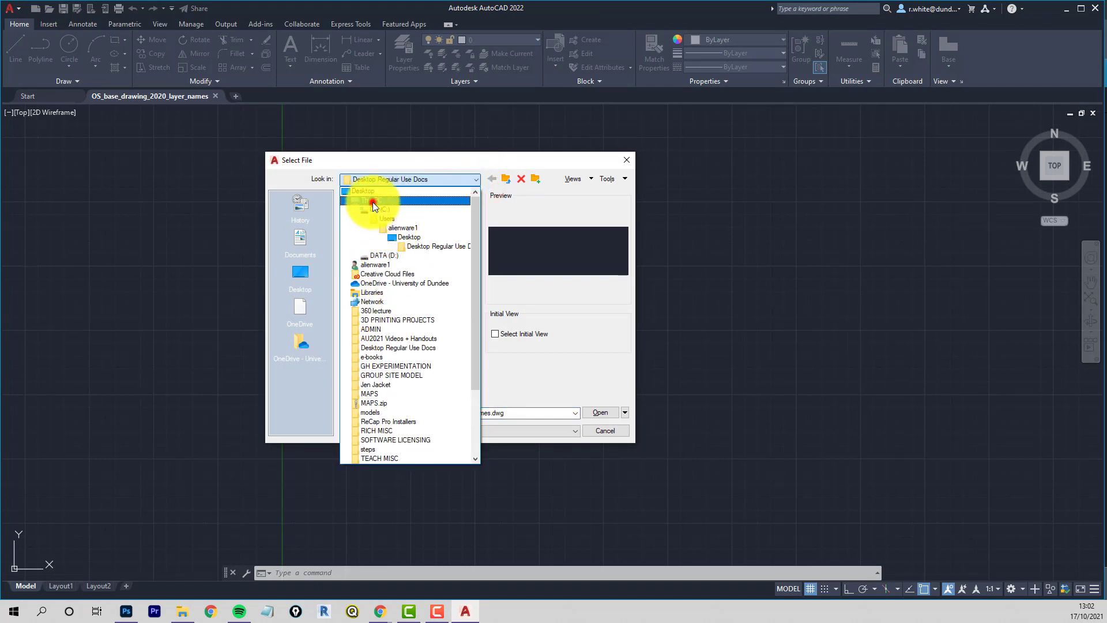
click(373, 202)
double_click(358, 255)
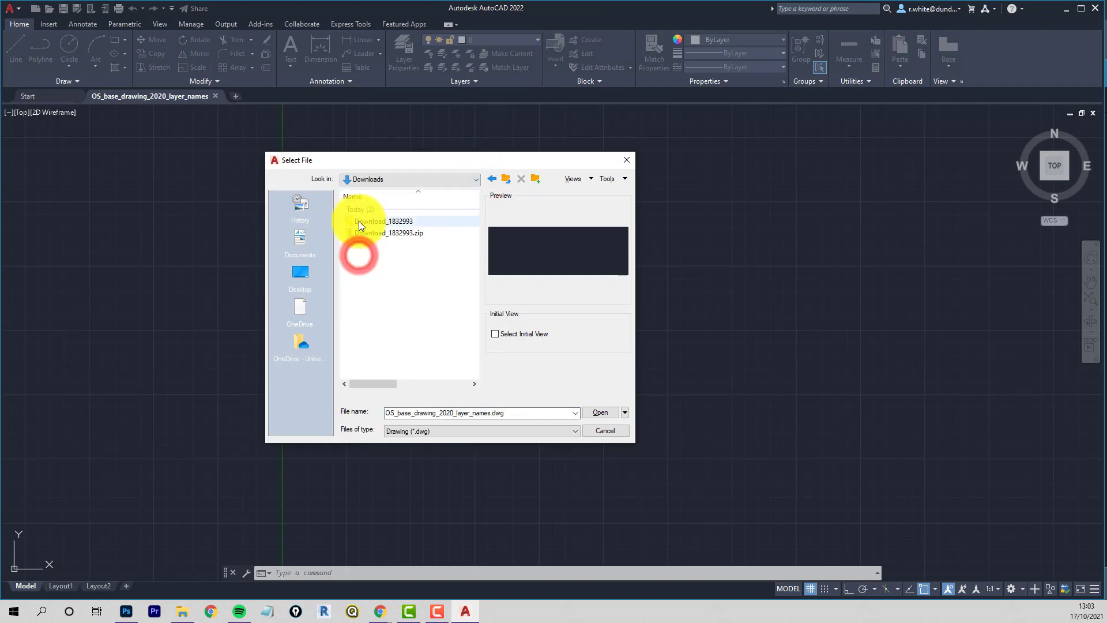
click(383, 223)
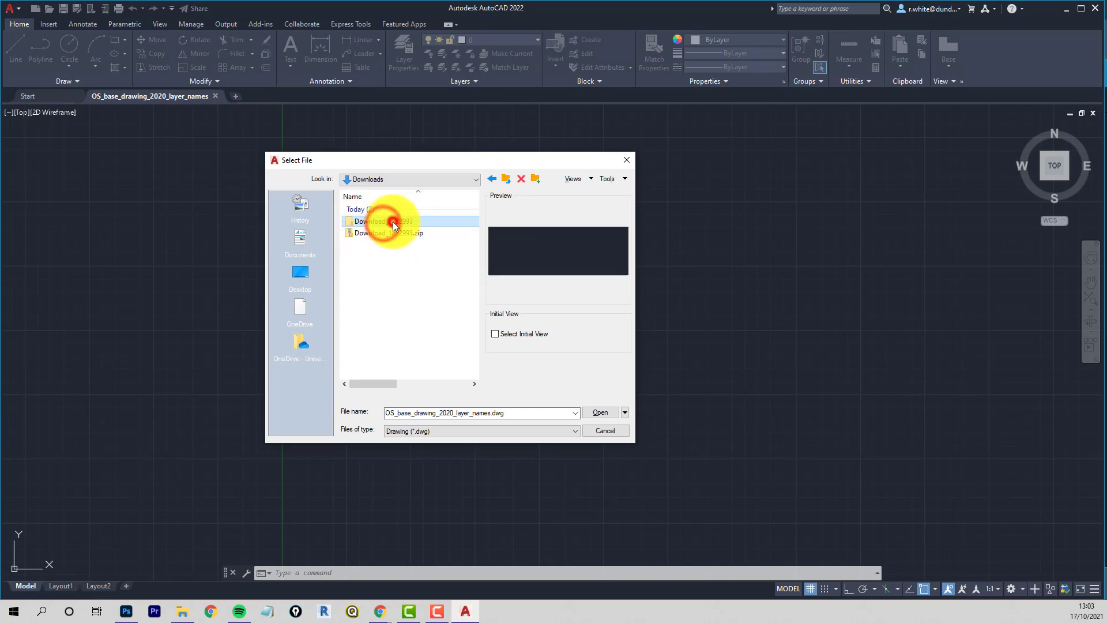
click(393, 222)
text(Whitfield)
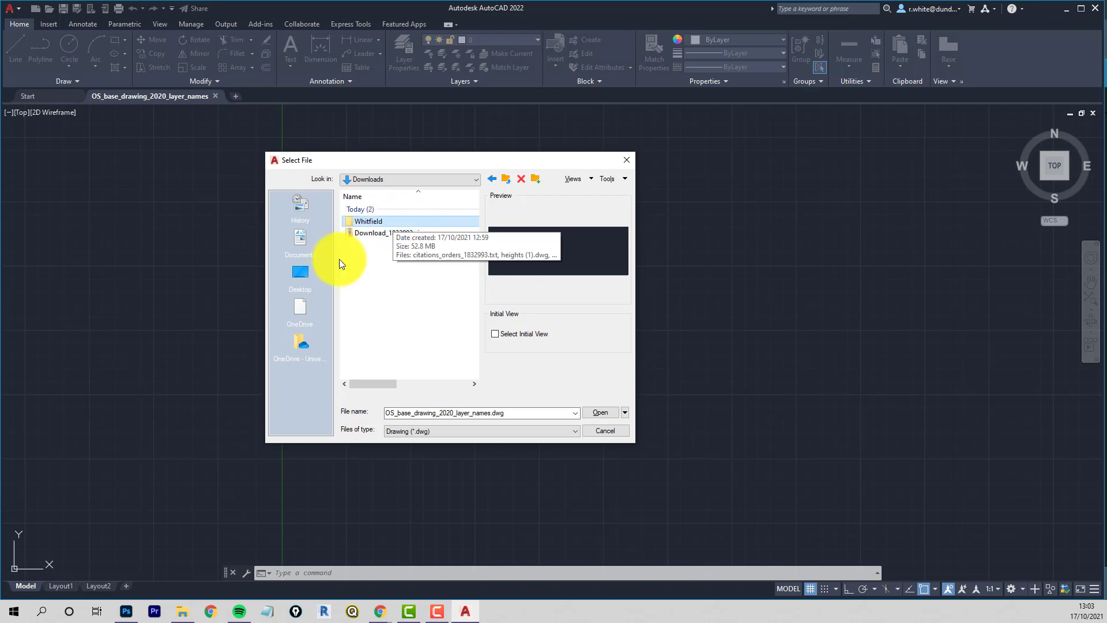
click(406, 285)
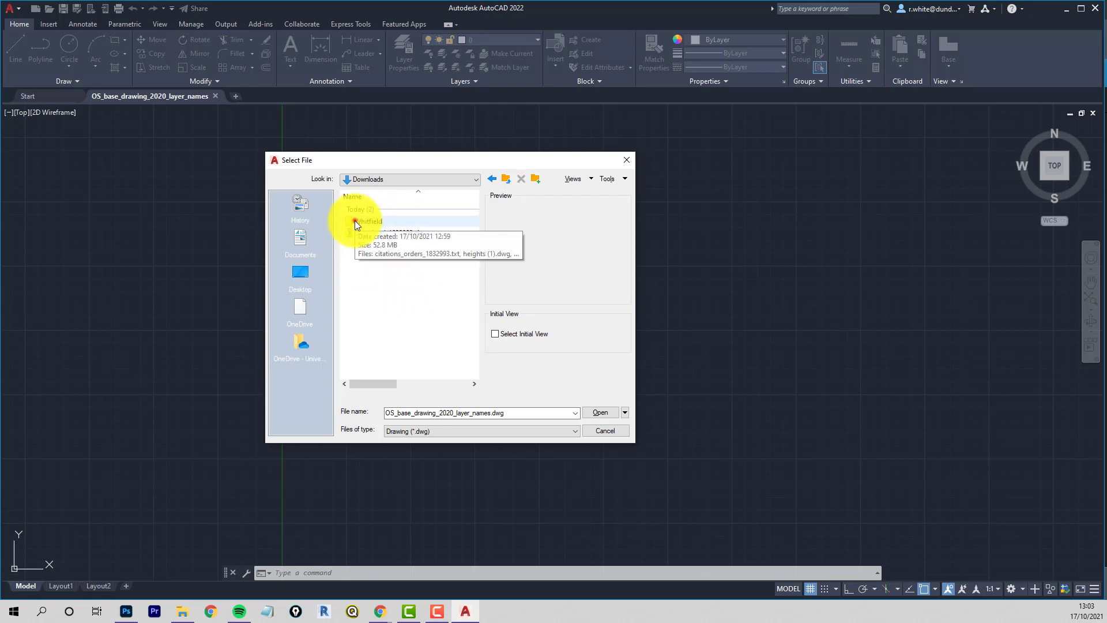
Step: Open mastermap-topo_4201100.dwg from the Whitfield folder, accept the foreign DWG file, and close the drawing after viewing the map
double_click(354, 220)
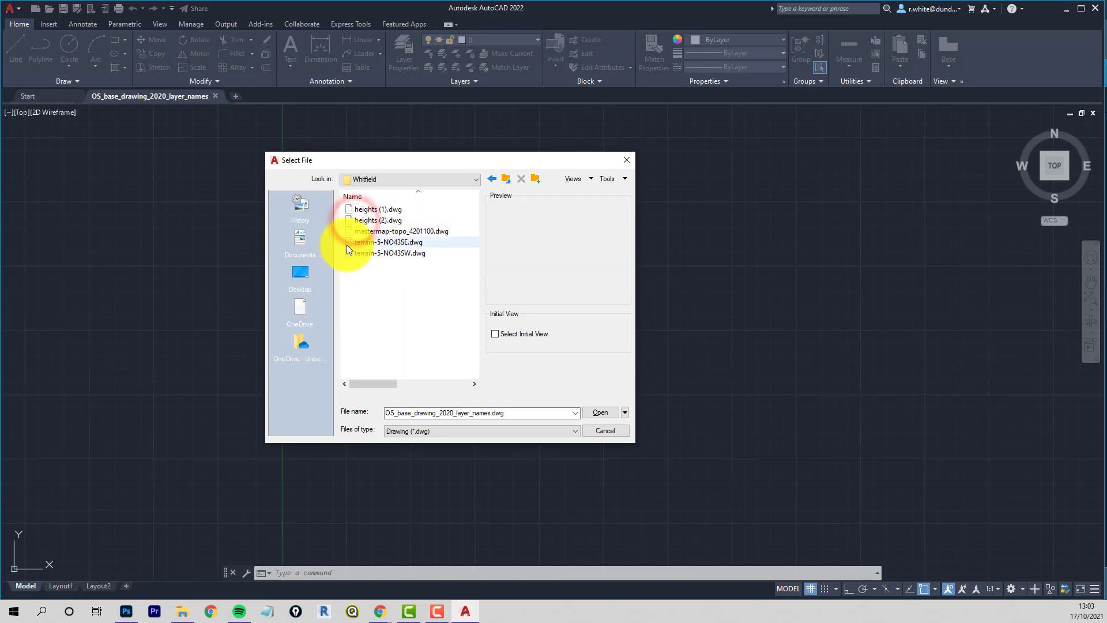
click(354, 231)
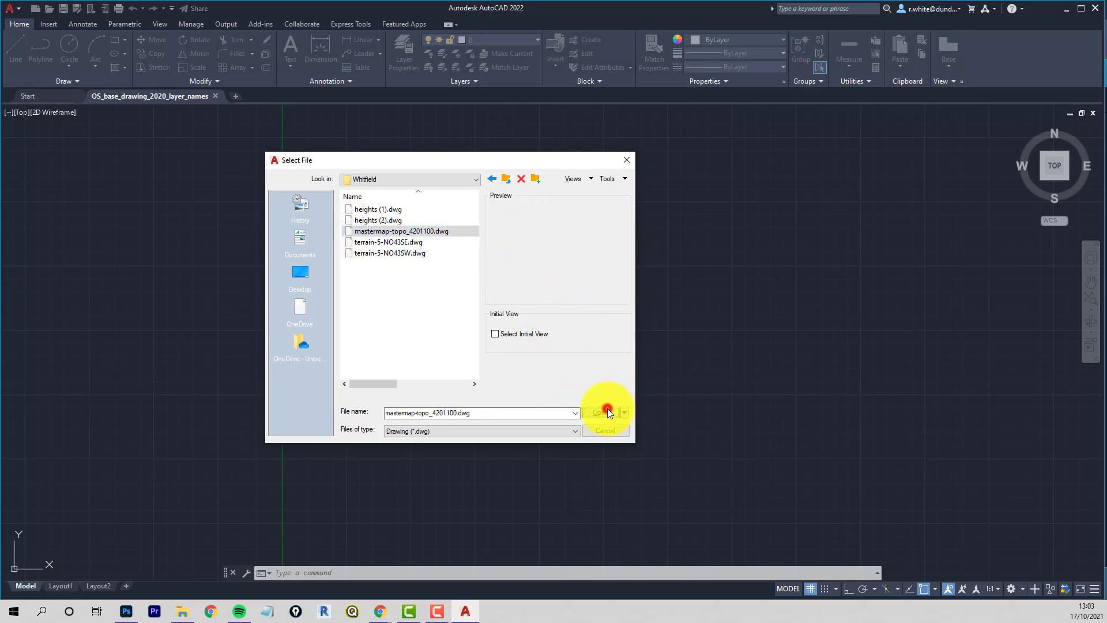
click(608, 413)
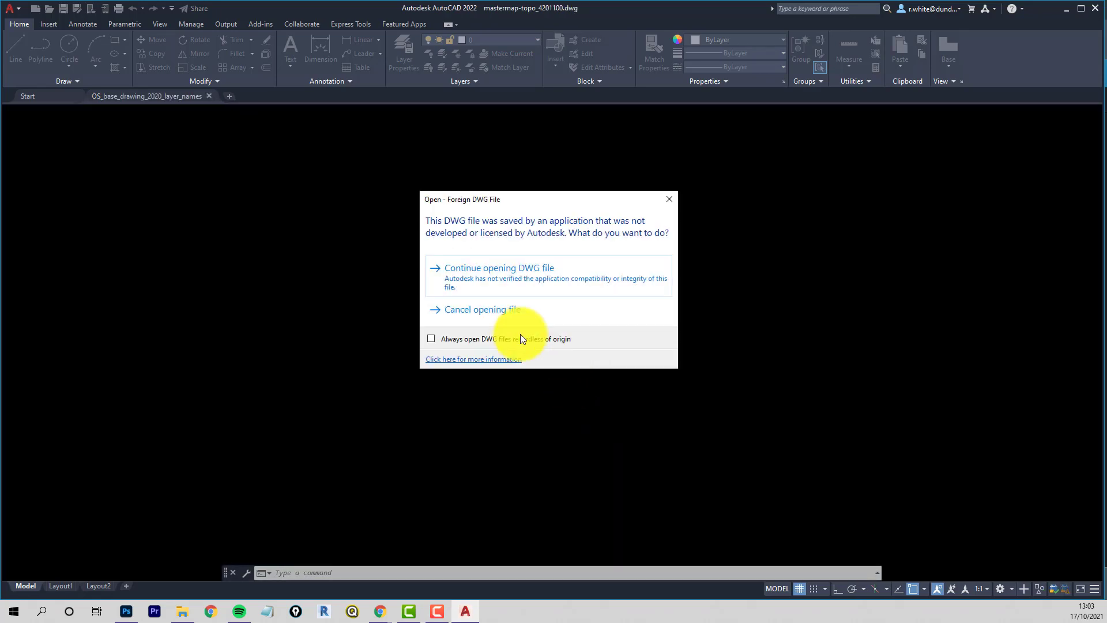
click(482, 270)
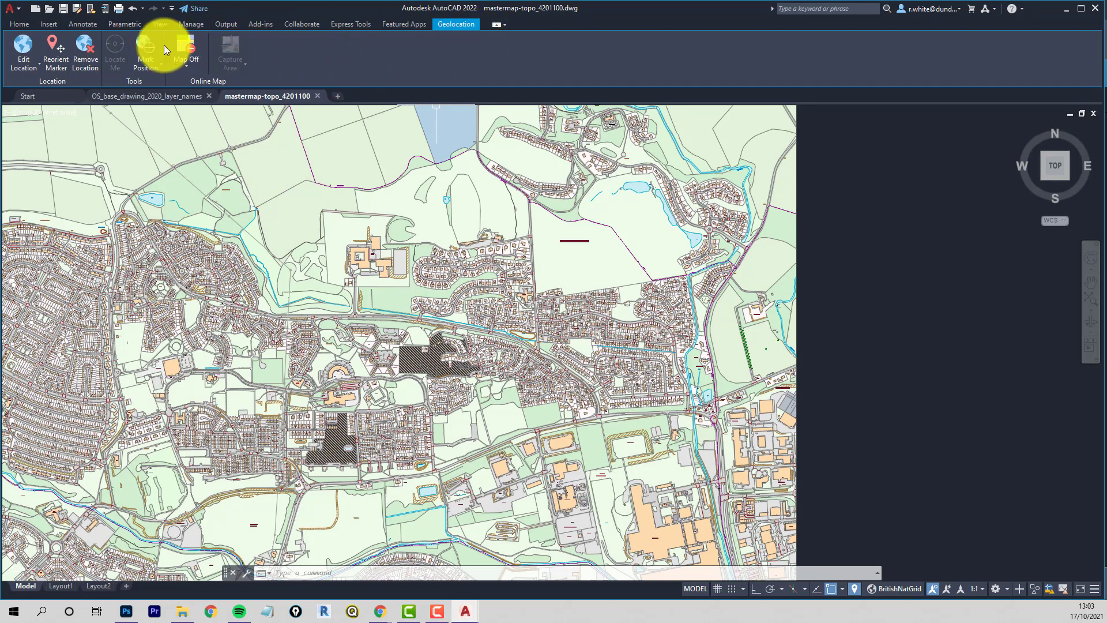
key(Escape)
key(Escape)
key(Escape)
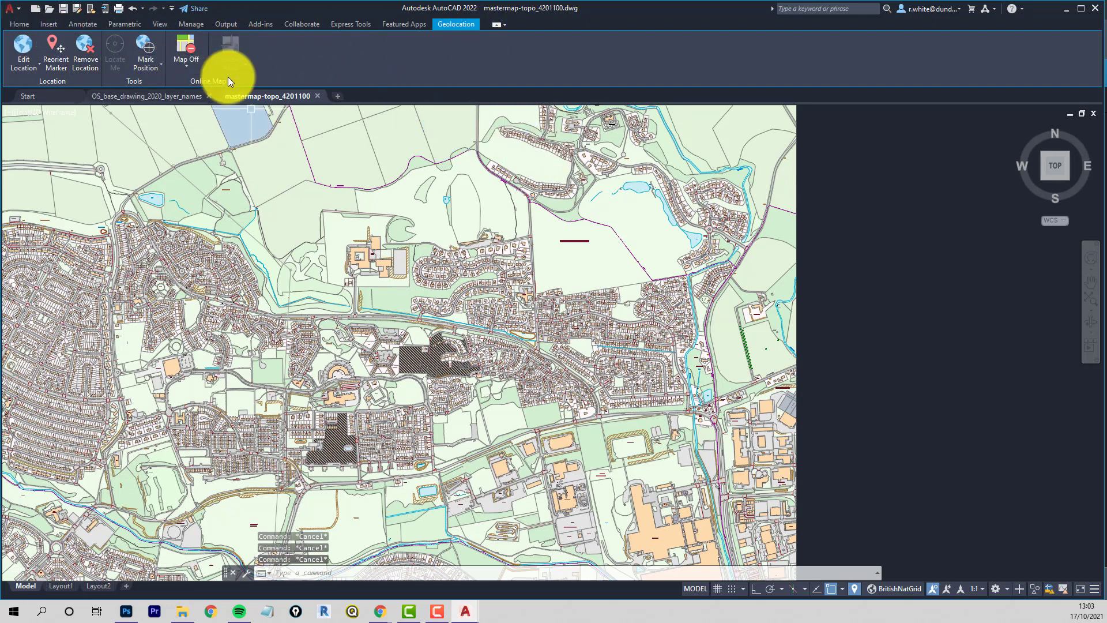
click(319, 95)
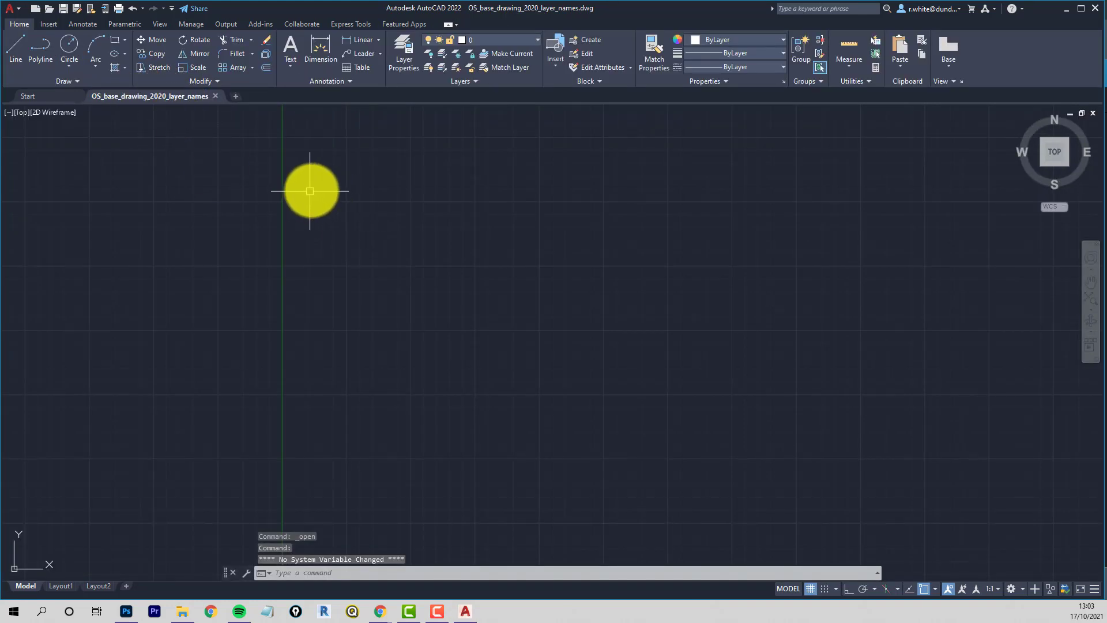
Step: Start the Insert command and load mastermap-topo_4201100.dwg from the Whitfield folder in Downloads as the block library
text(i)
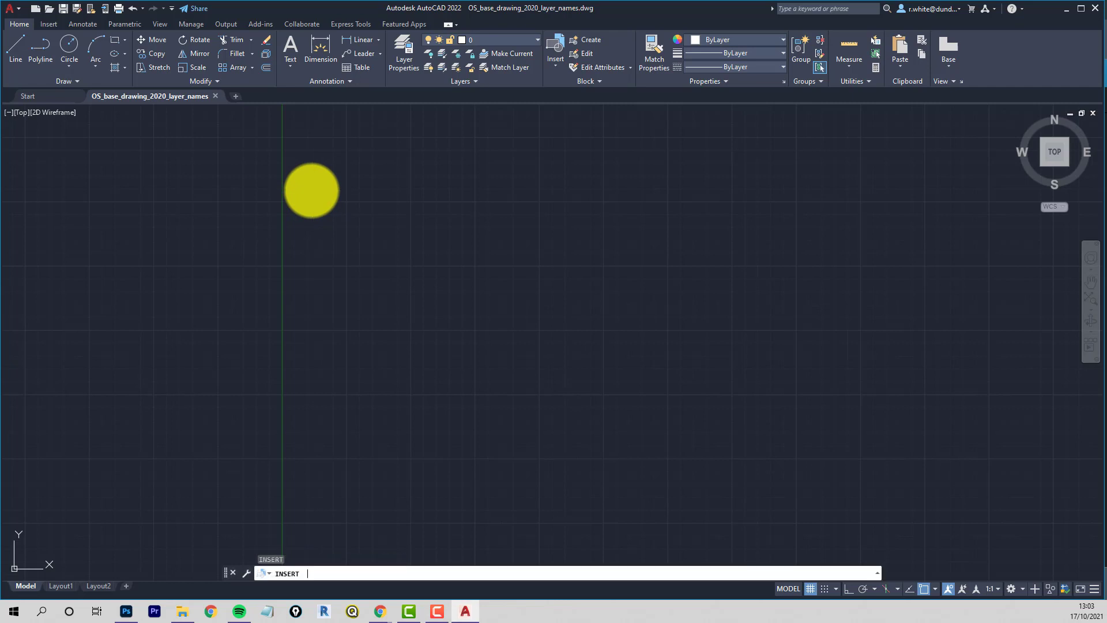
key(Return)
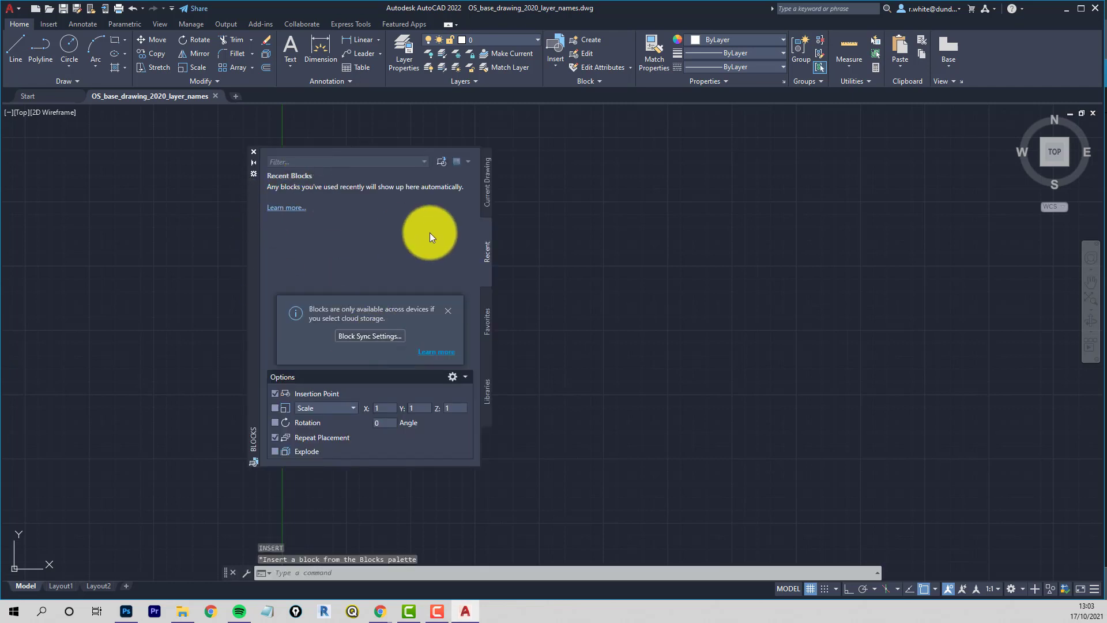
click(488, 396)
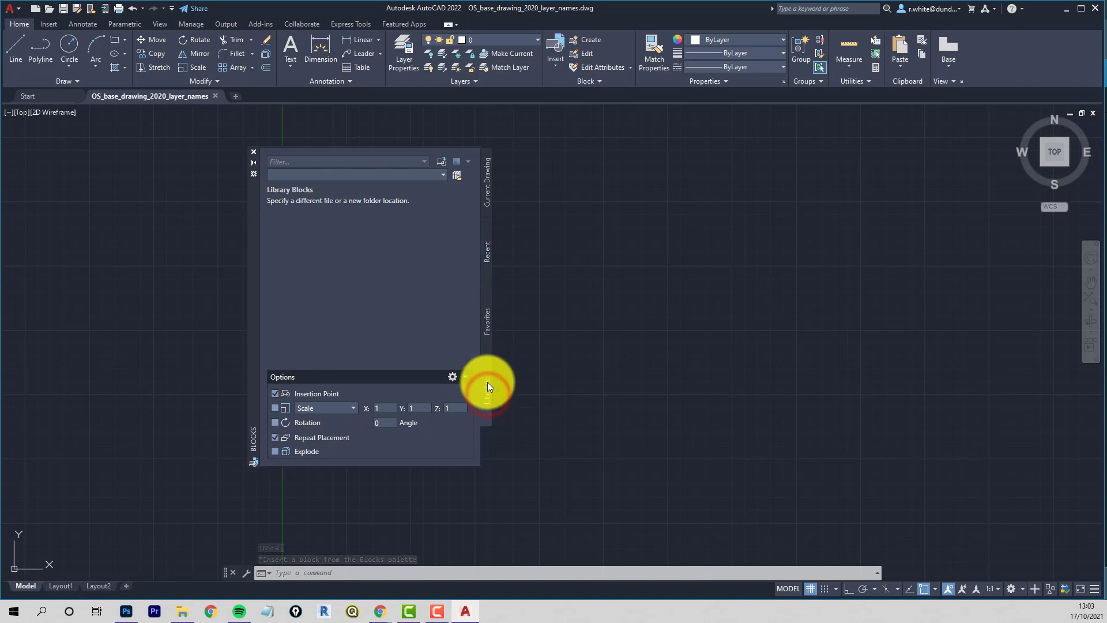
click(306, 193)
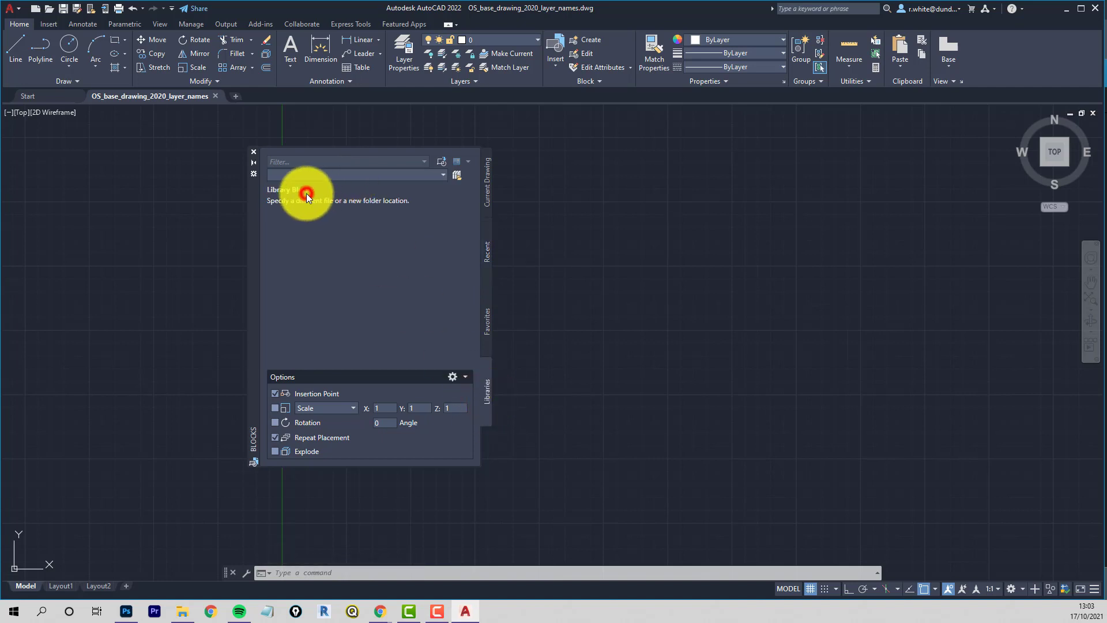
click(458, 178)
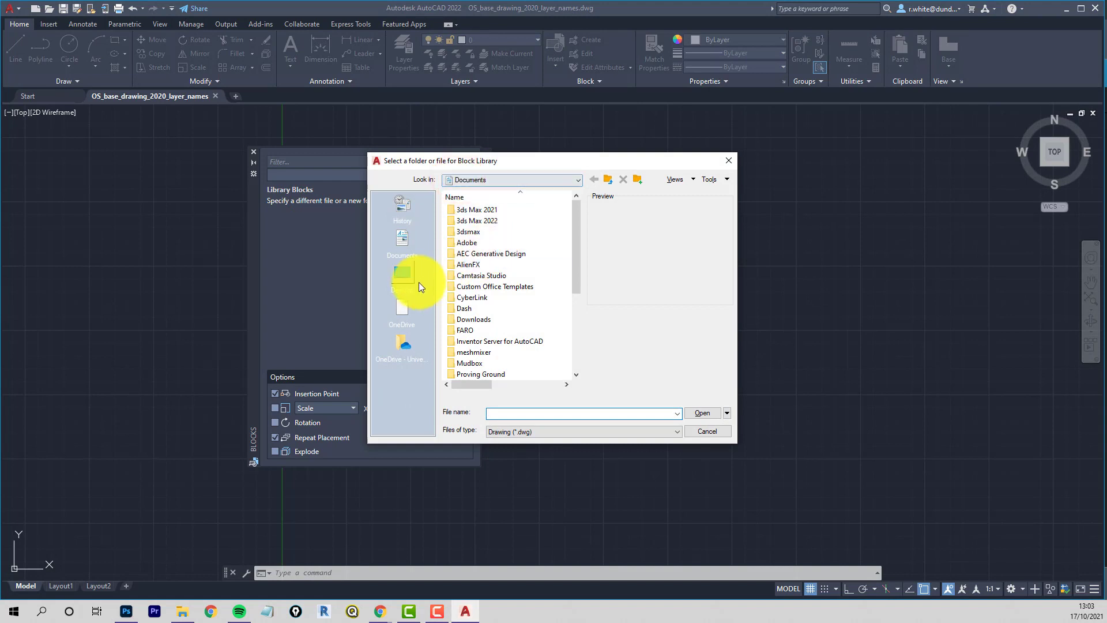
click(535, 185)
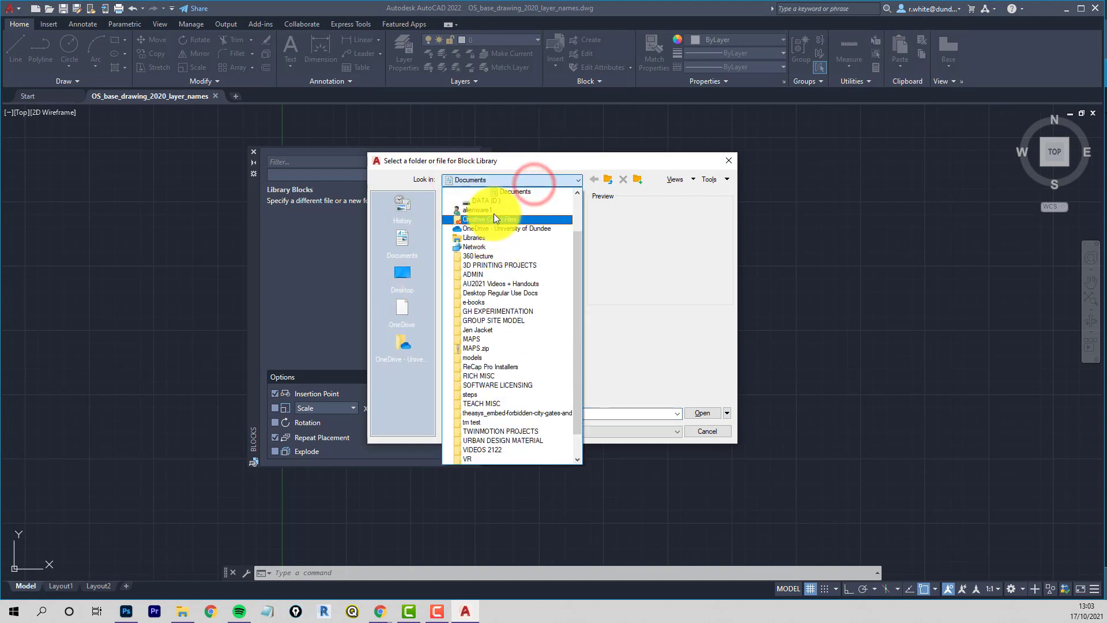
click(470, 200)
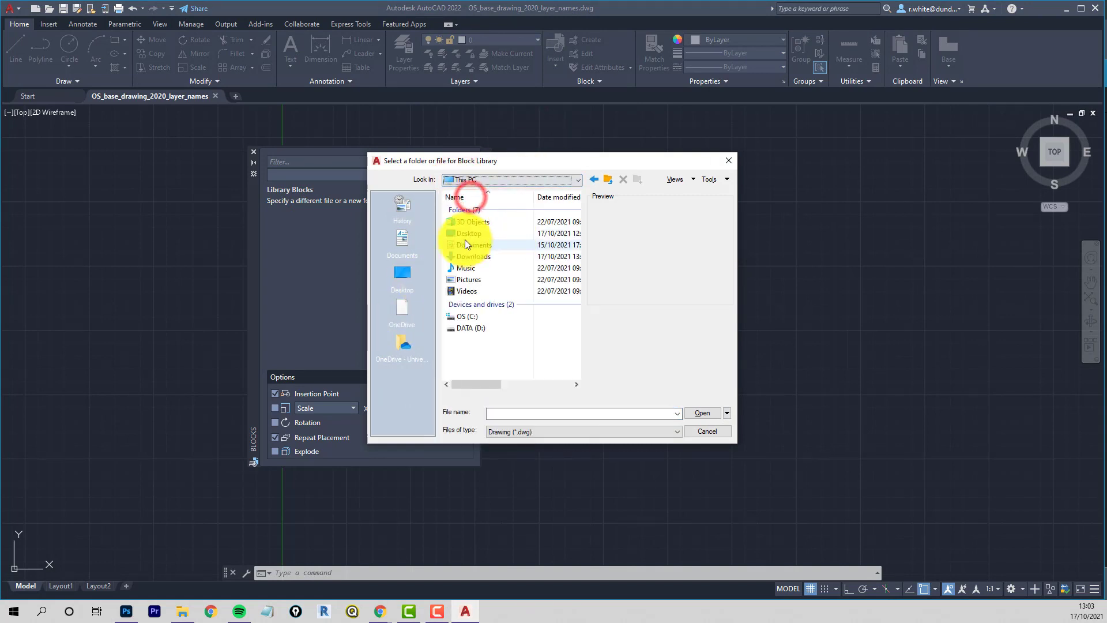
double_click(460, 255)
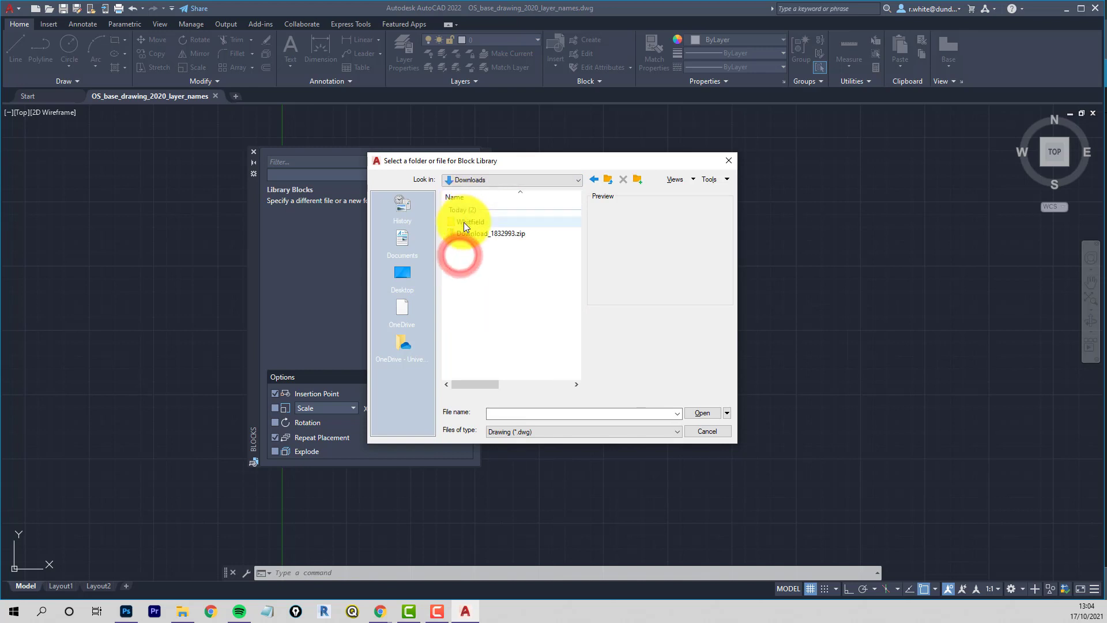
double_click(464, 224)
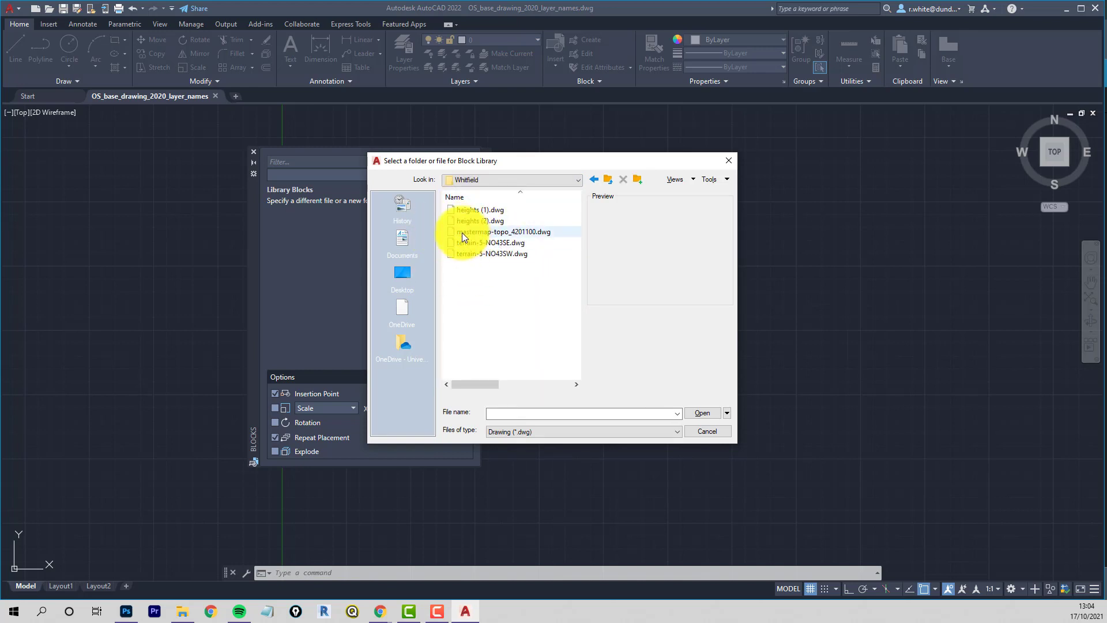
click(460, 233)
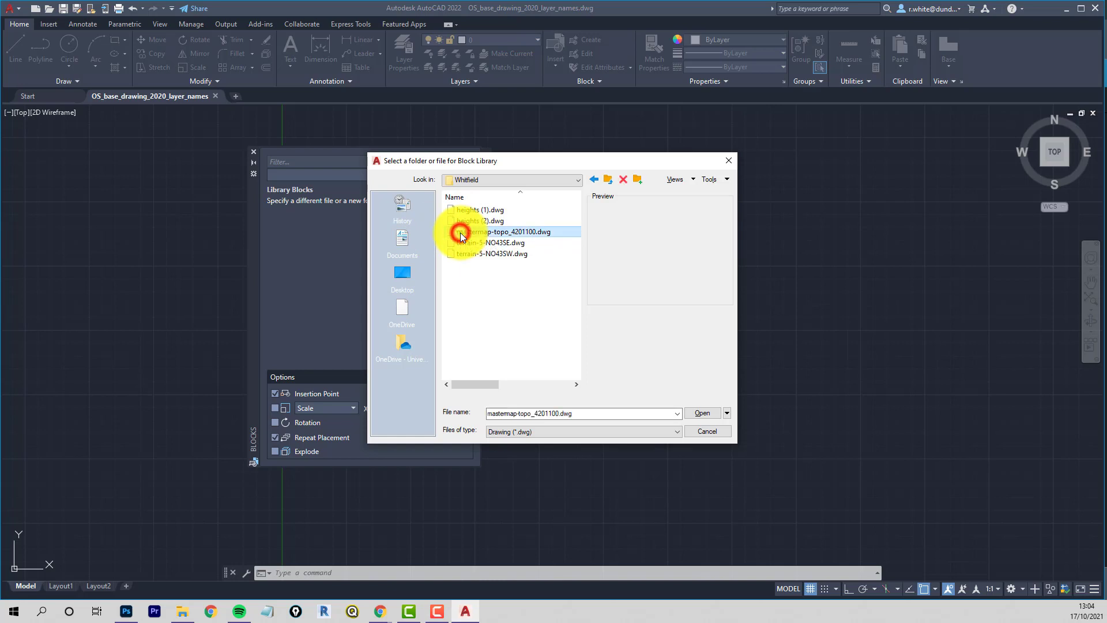
click(704, 413)
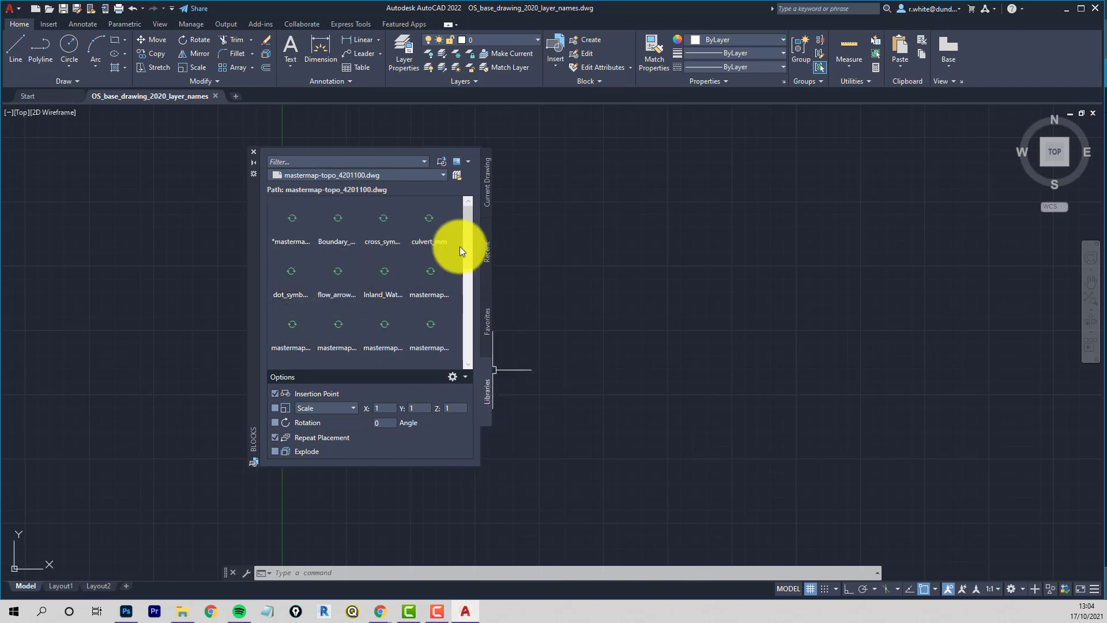
mouse_move(465, 237)
mouse_down()
mouse_move(465, 334)
mouse_move(465, 227)
mouse_up()
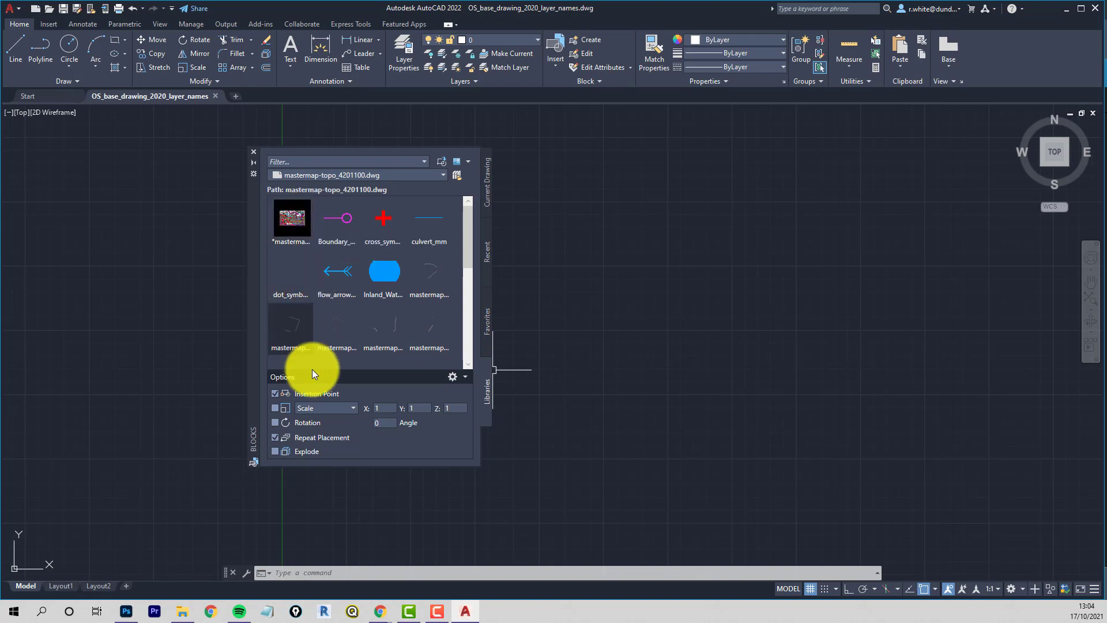
Step: Insert and explode the full mastermap-topo drawing at 0,0,0 without repeat placement, zoom to its extents and close the Blocks palette
click(275, 393)
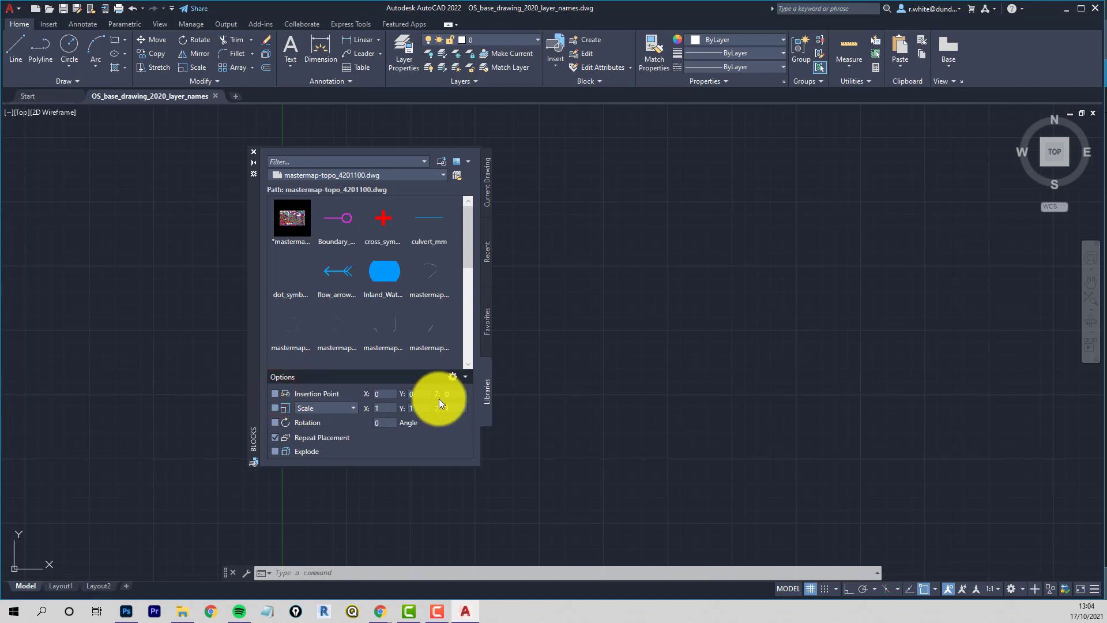
click(274, 437)
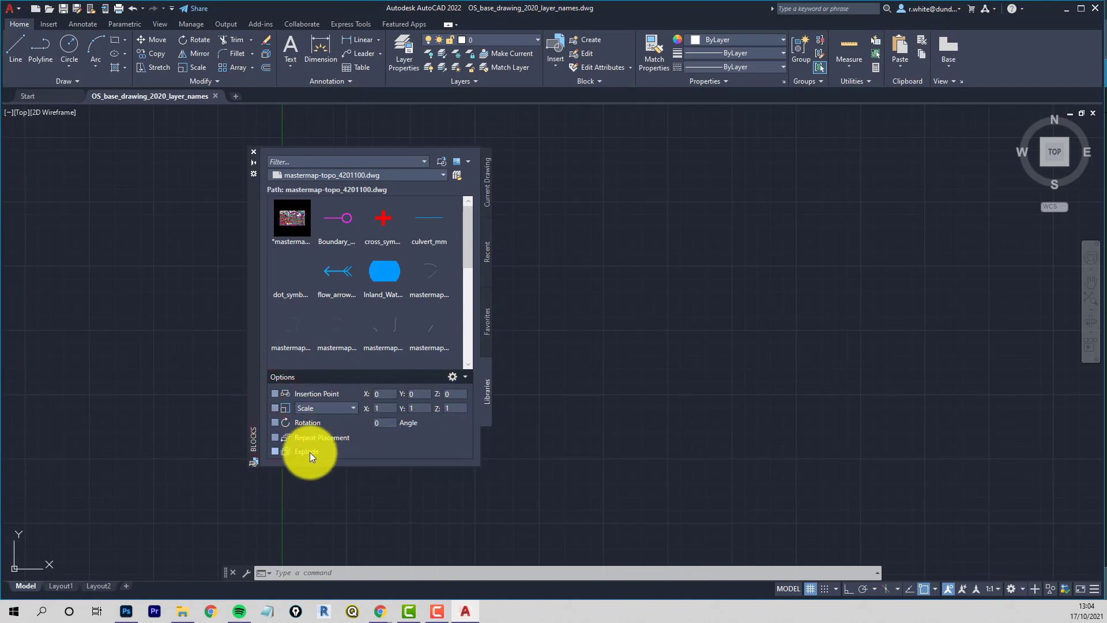
click(274, 452)
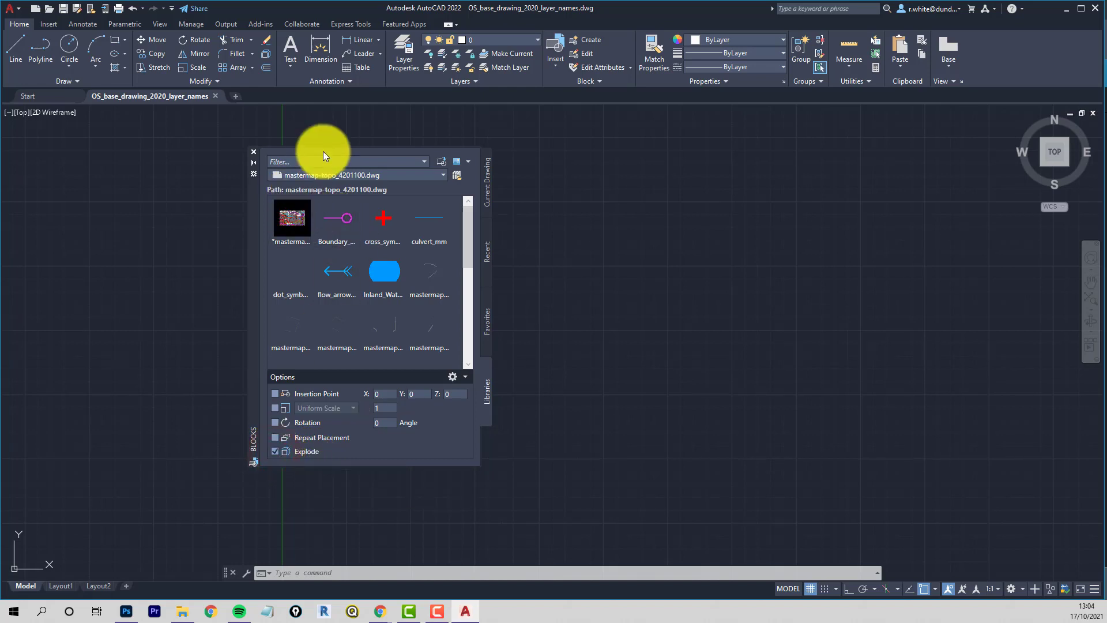
right_click(293, 220)
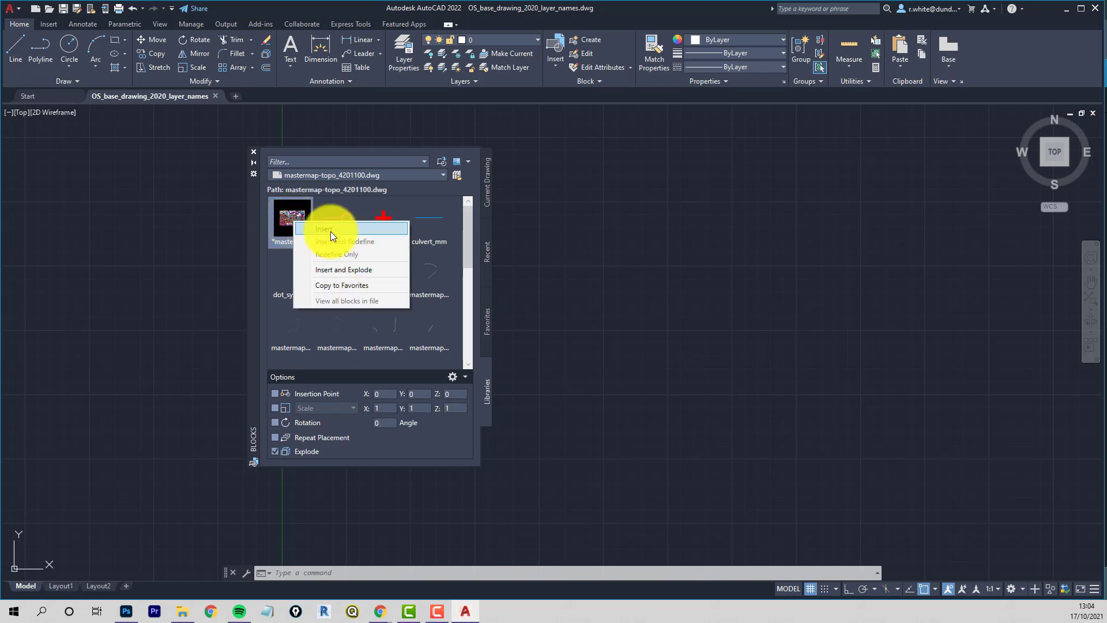
click(333, 269)
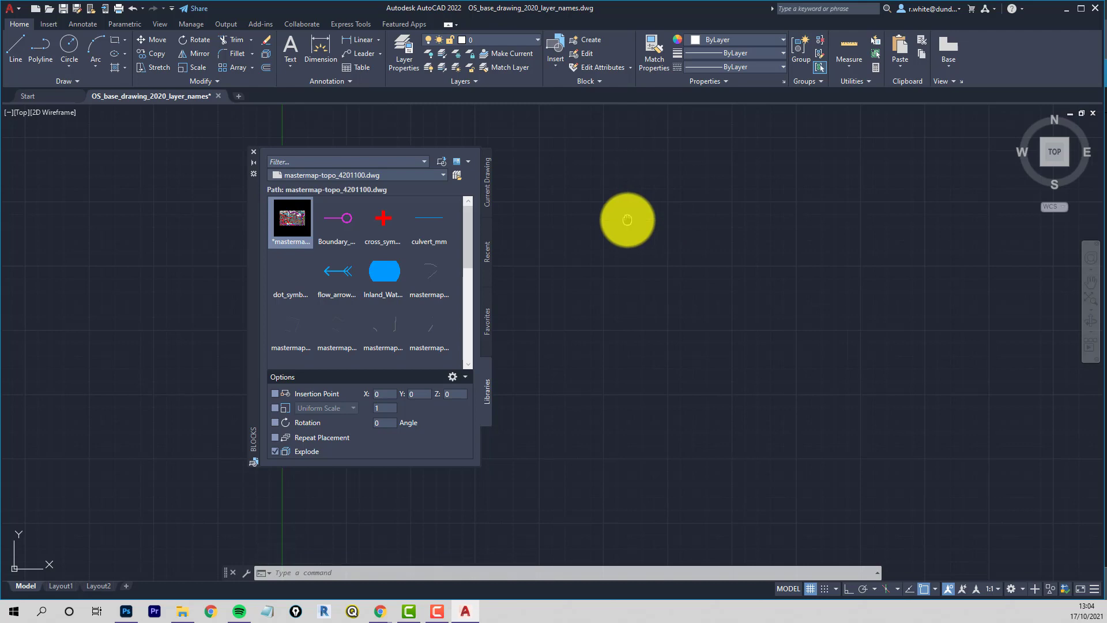
middle_click(628, 220)
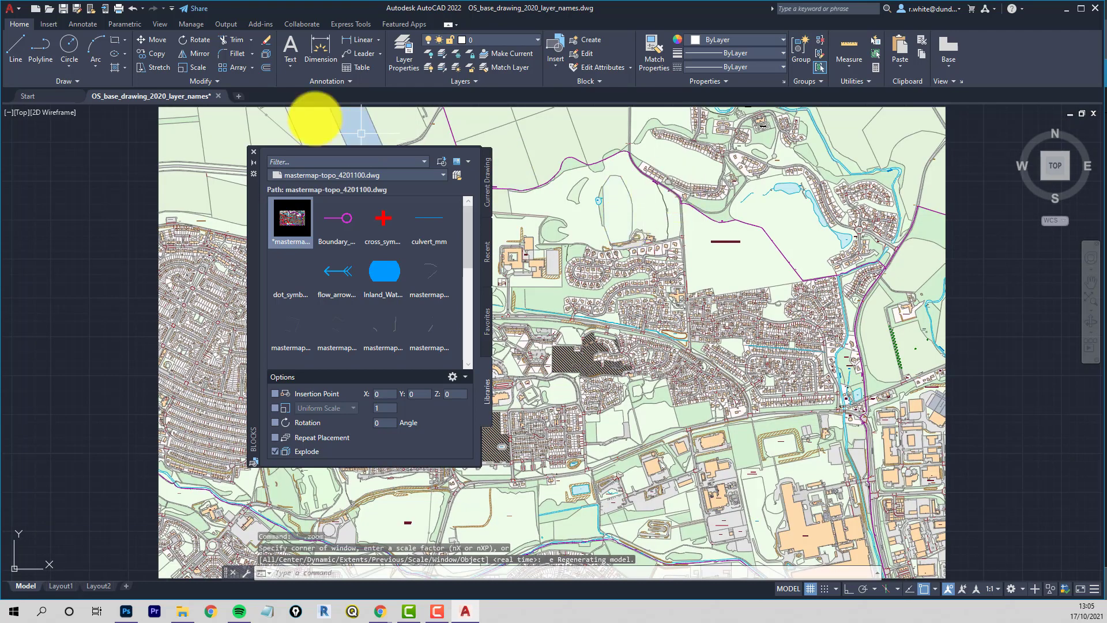
click(253, 151)
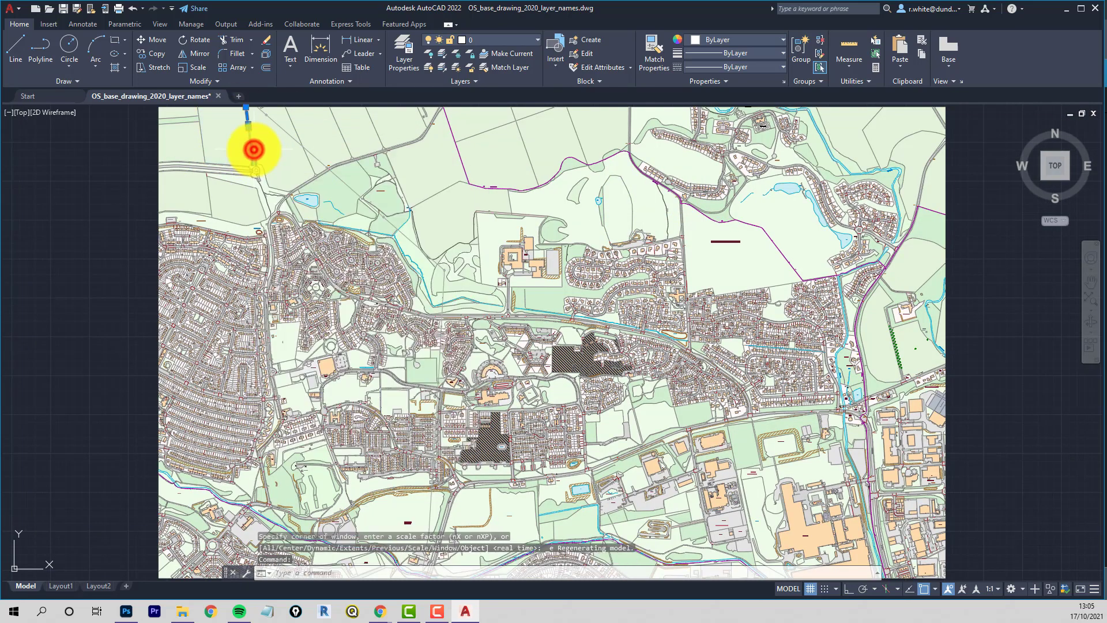
Step: Examine individual hatches in the inserted map by selecting a field hatch and the striped Unclassified or Under Construction Area hatch
key(Escape)
click(221, 138)
click(222, 138)
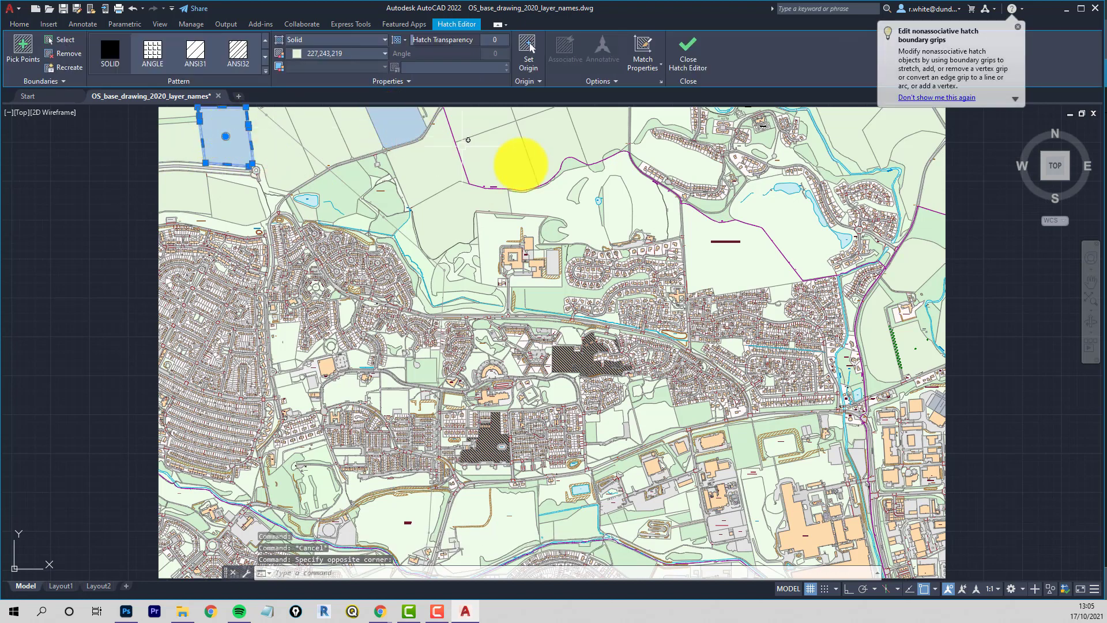
key(Escape)
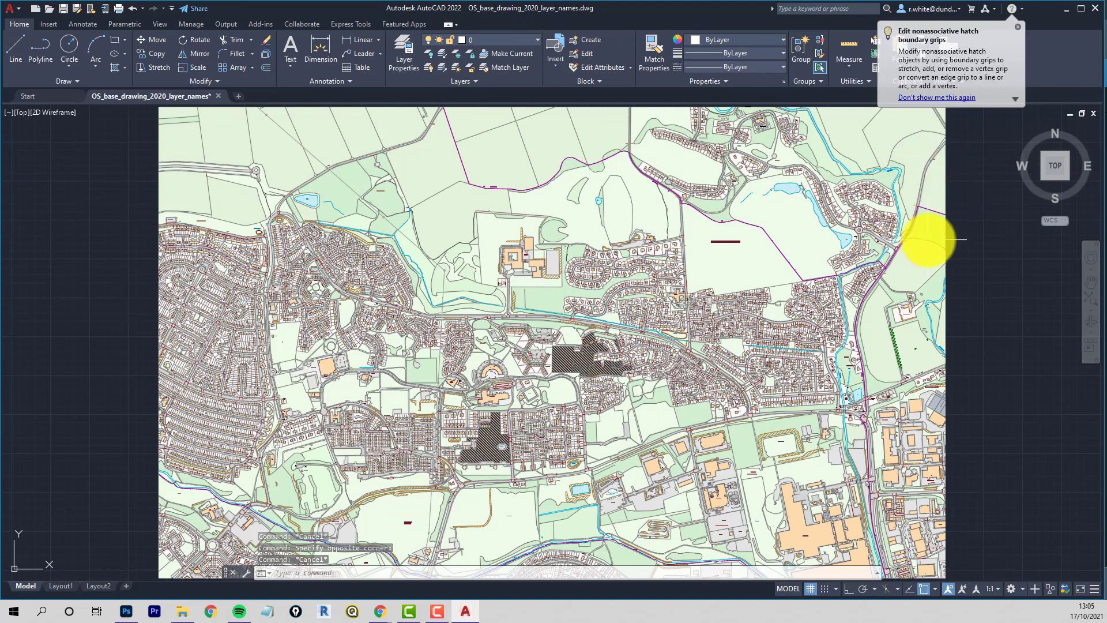
scroll(574, 346, up, 8)
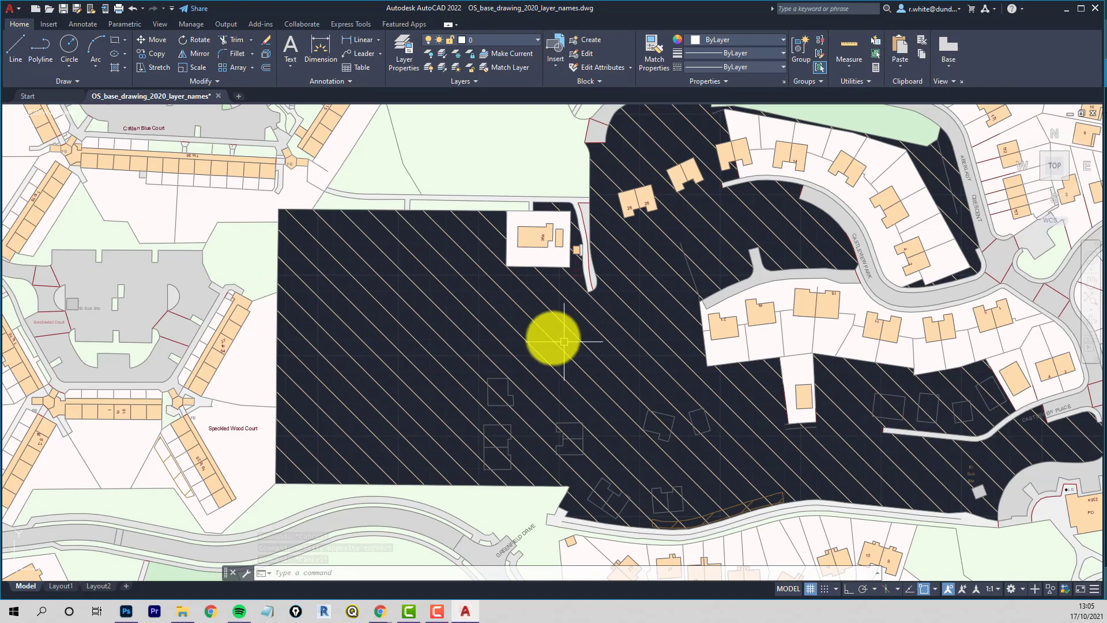
click(552, 312)
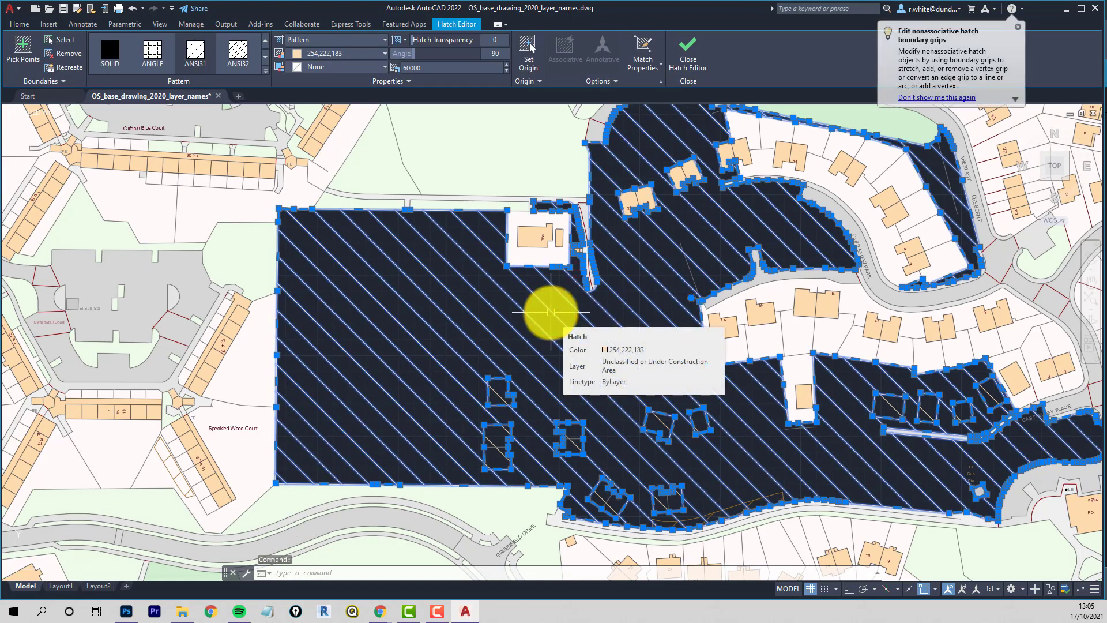
scroll(551, 312, down, 2)
key(Escape)
key(Escape)
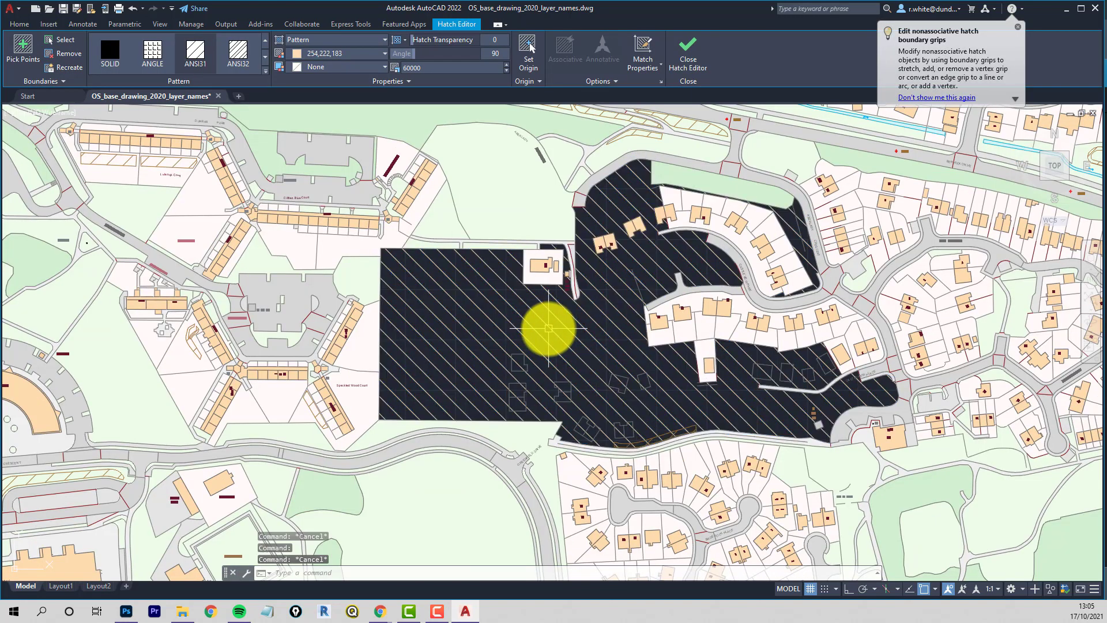
Step: Erase the striped Unclassified or Under Construction Area hatch and undo the deletion
click(552, 315)
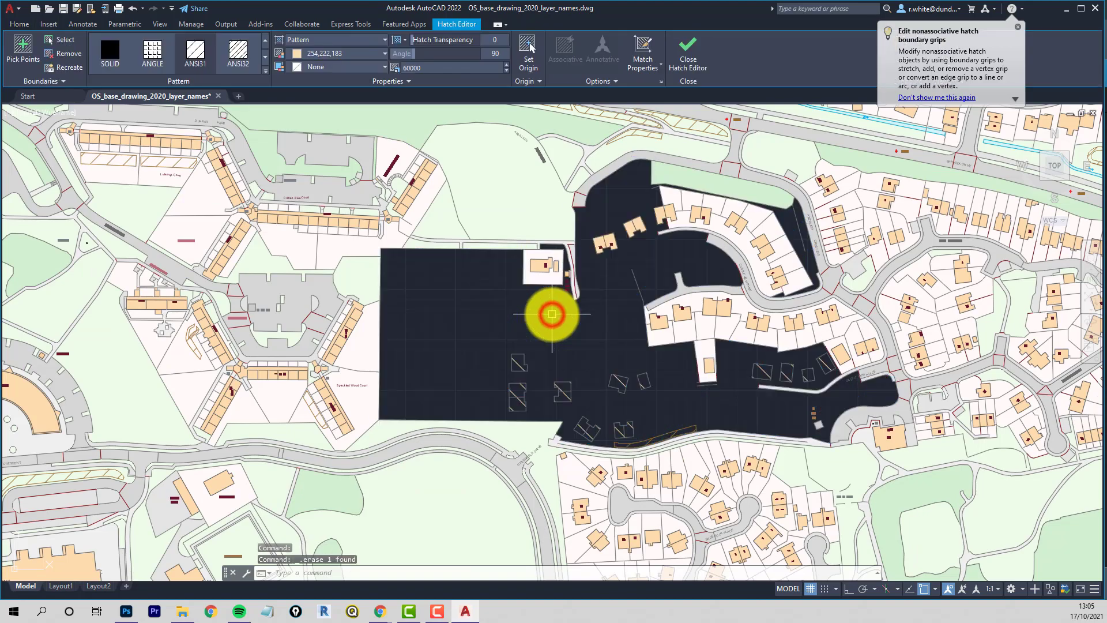
key(Delete)
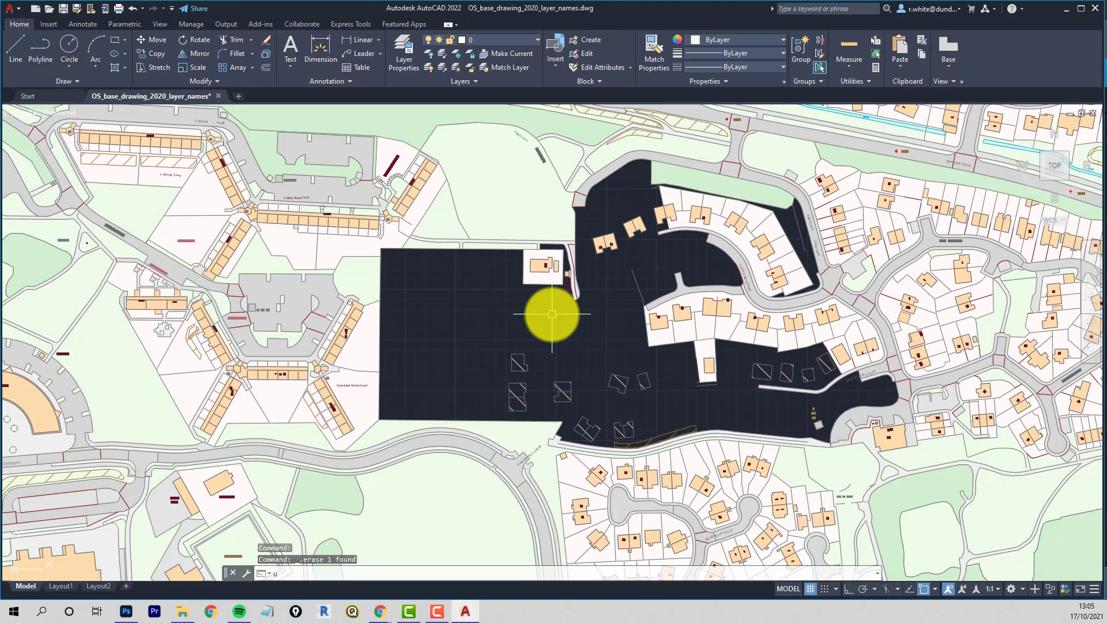
text(u)
key(Return)
Step: Select the entire inserted map and set the colour and linetype of all its objects to ByLayer
scroll(554, 306, down, 10)
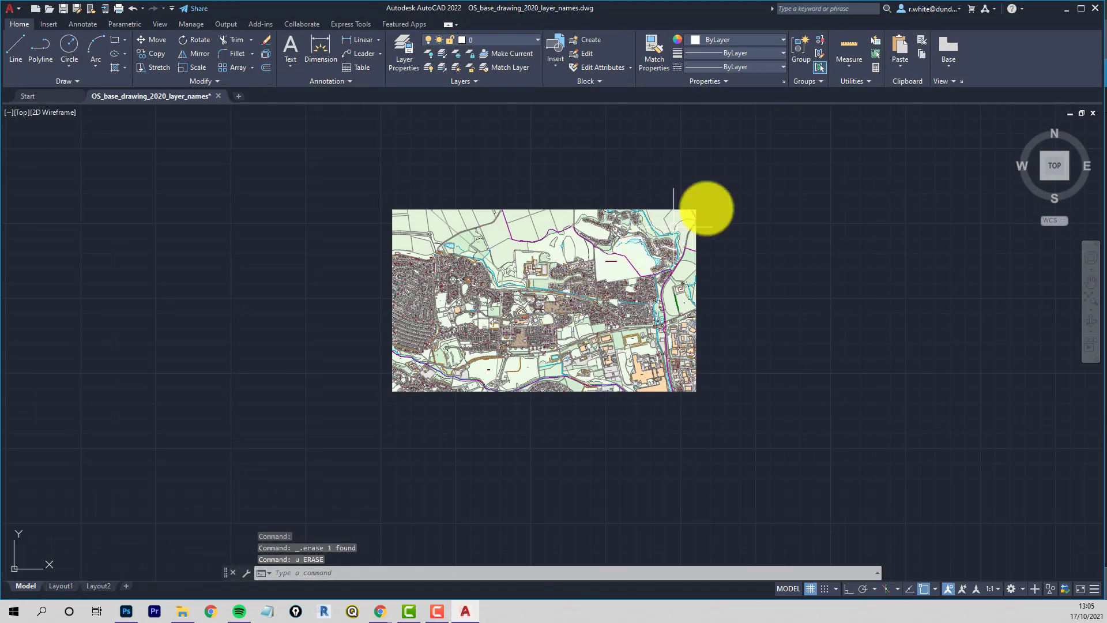
click(717, 199)
click(342, 419)
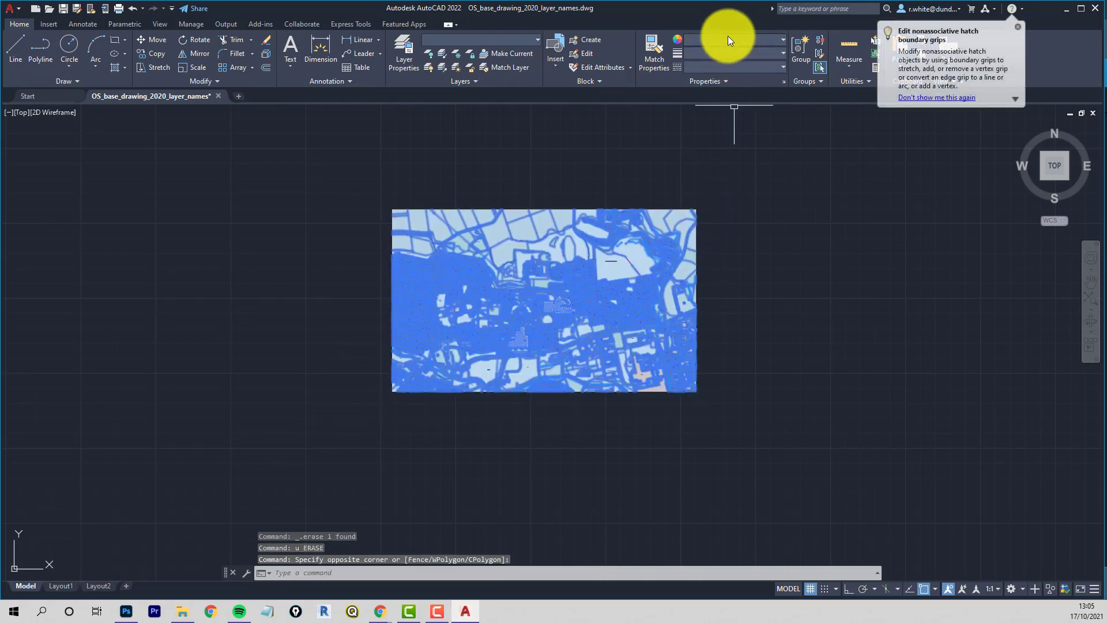
click(782, 41)
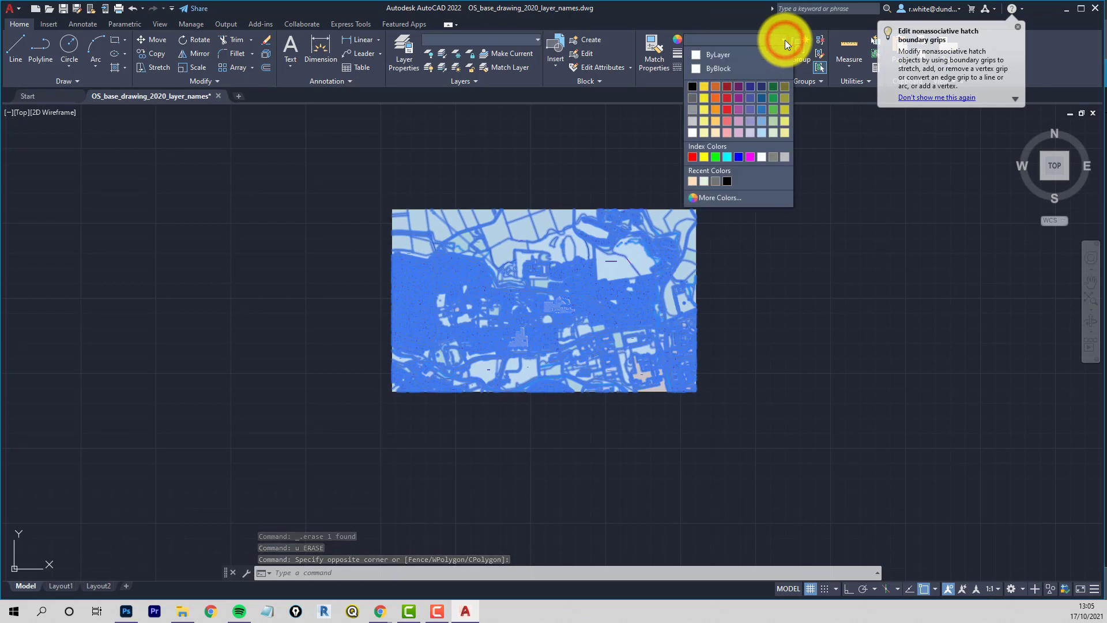
click(735, 53)
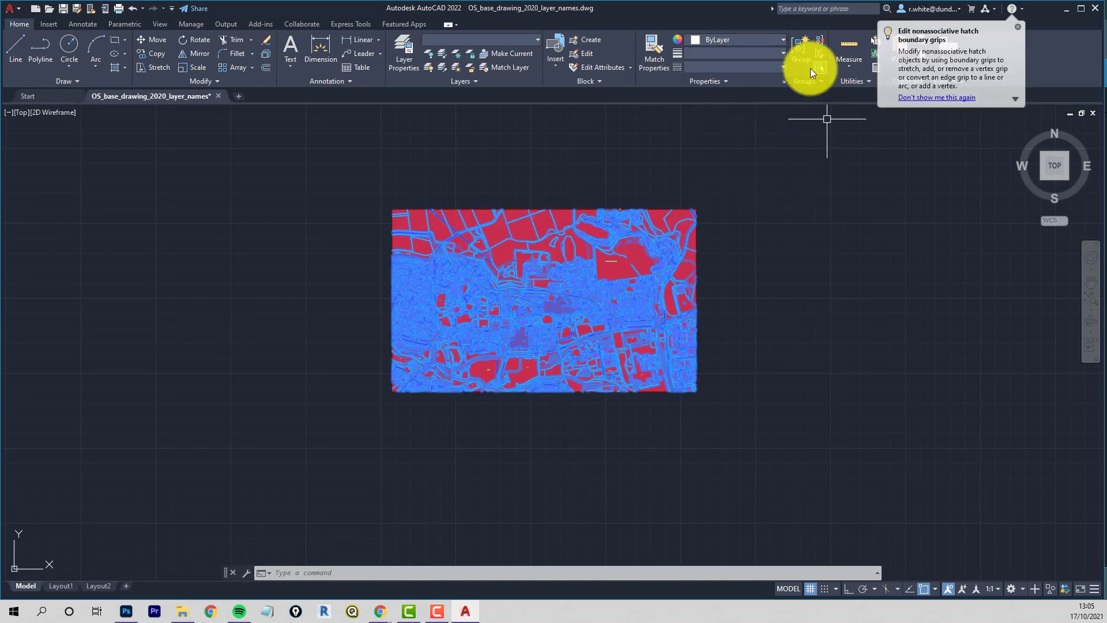
click(782, 53)
click(837, 167)
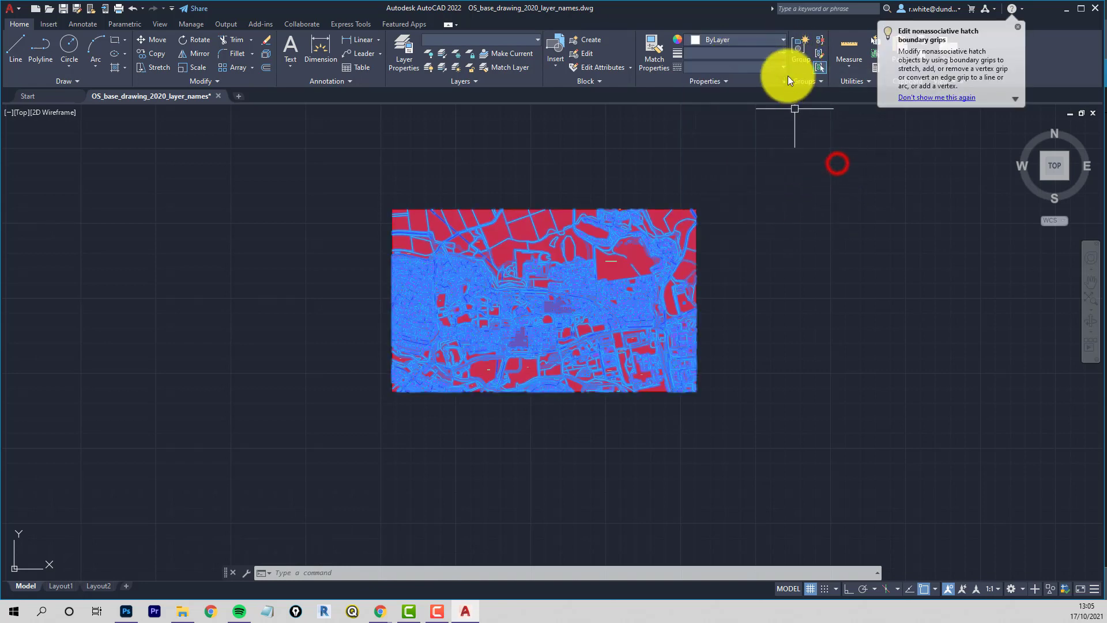
click(784, 68)
click(745, 85)
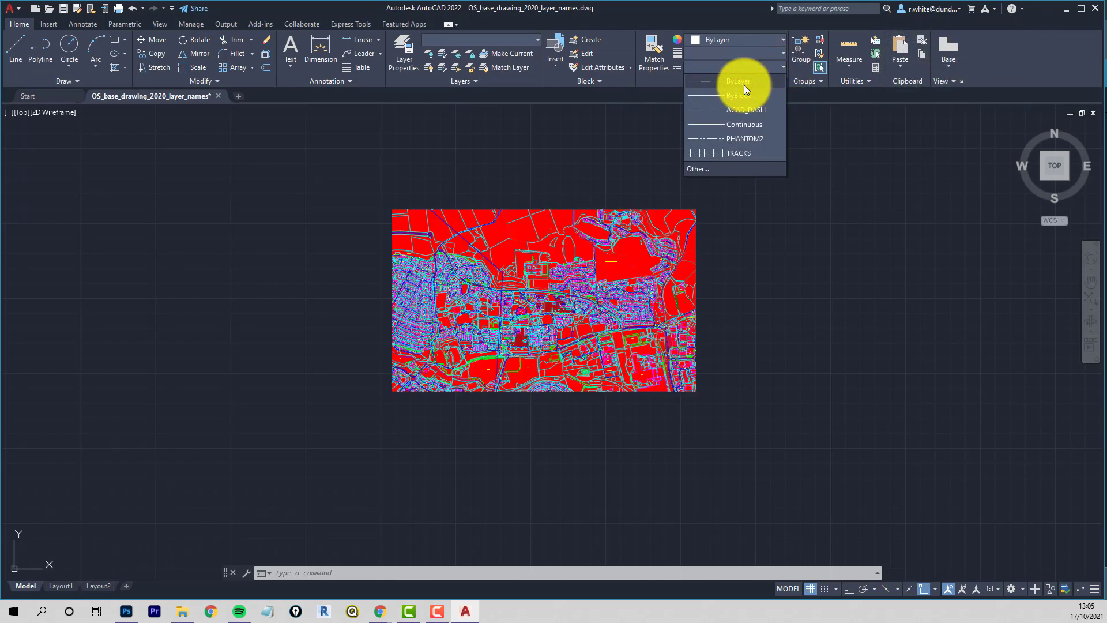
key(Escape)
key(Escape)
Step: Identify the layer of the large field hatch in the map's northeast and set the General Surface Area layer colour to index 71
scroll(635, 262, up, 4)
mouse_move(420, 201)
mouse_down()
mouse_move(366, 173)
mouse_move(340, 179)
mouse_move(461, 248)
mouse_up()
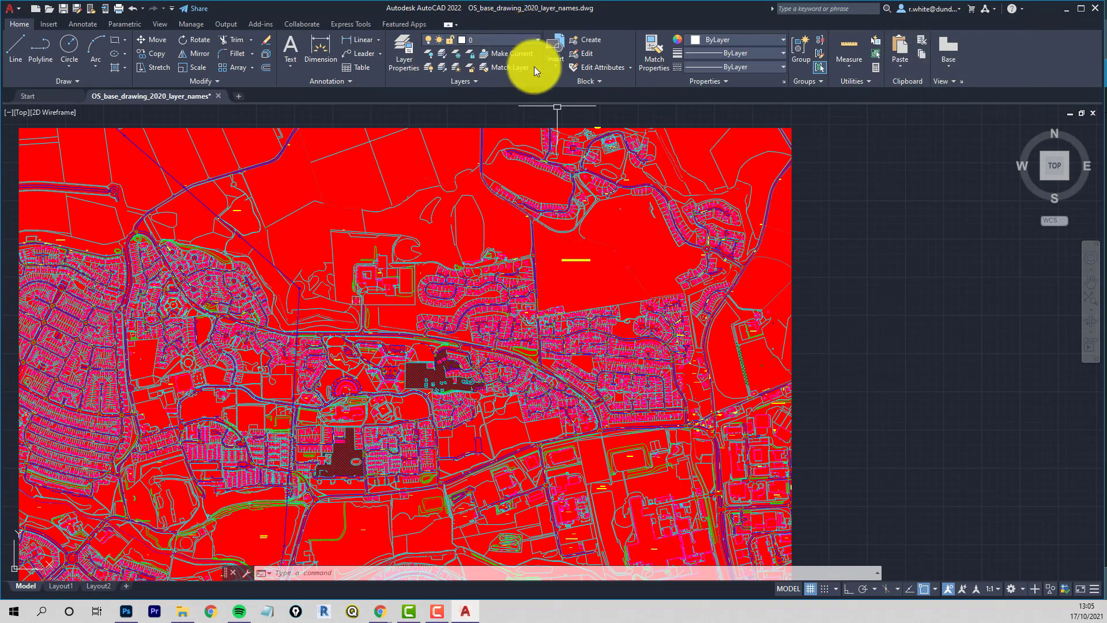
click(627, 260)
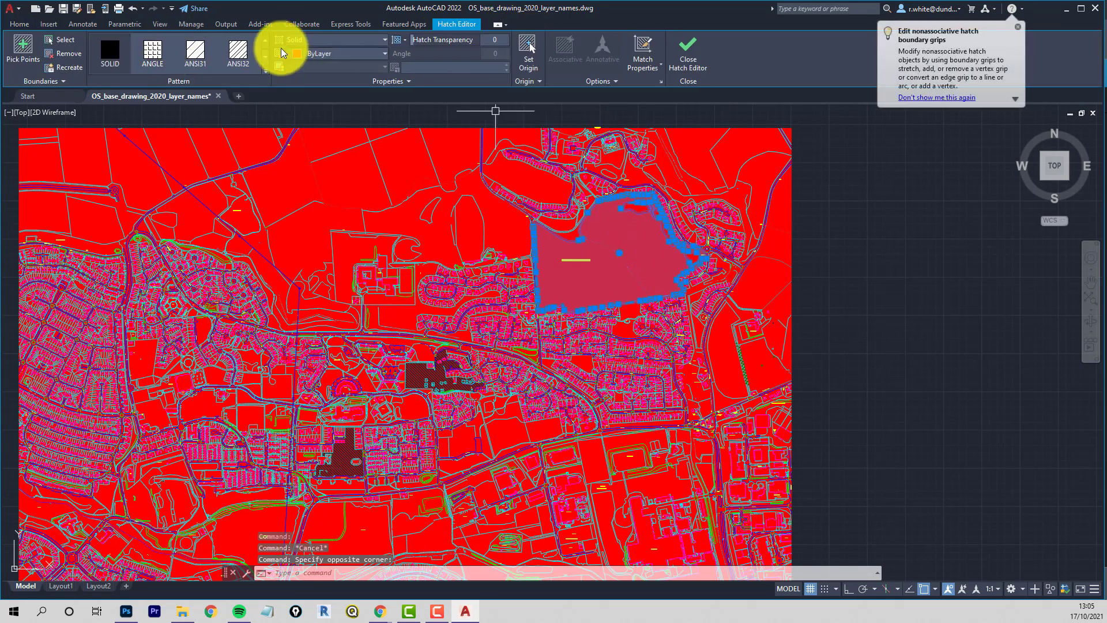
click(19, 24)
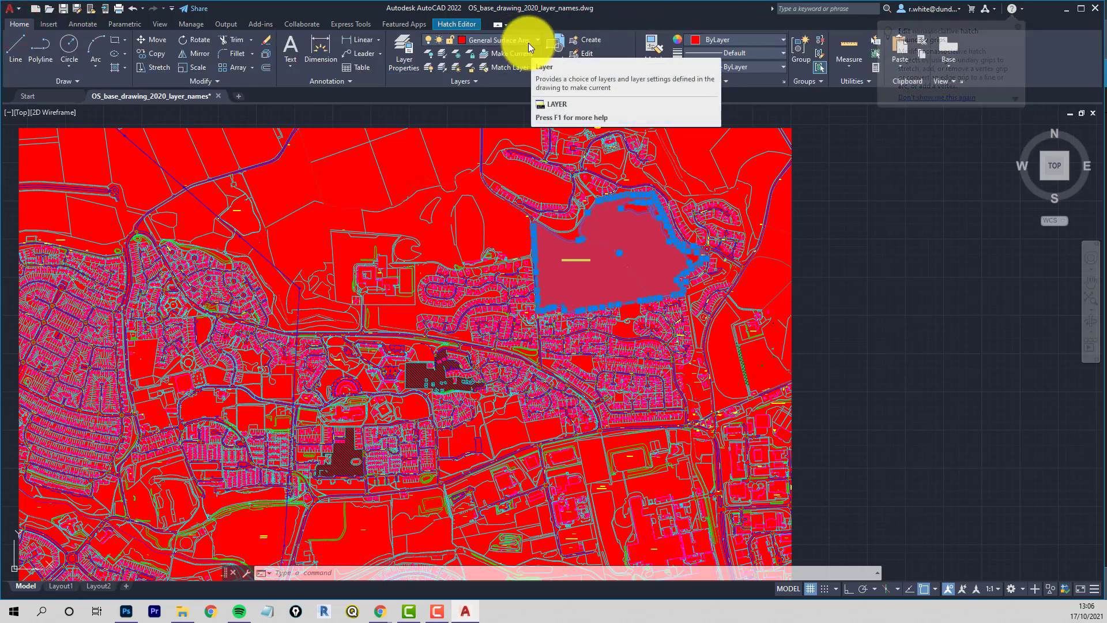
click(462, 40)
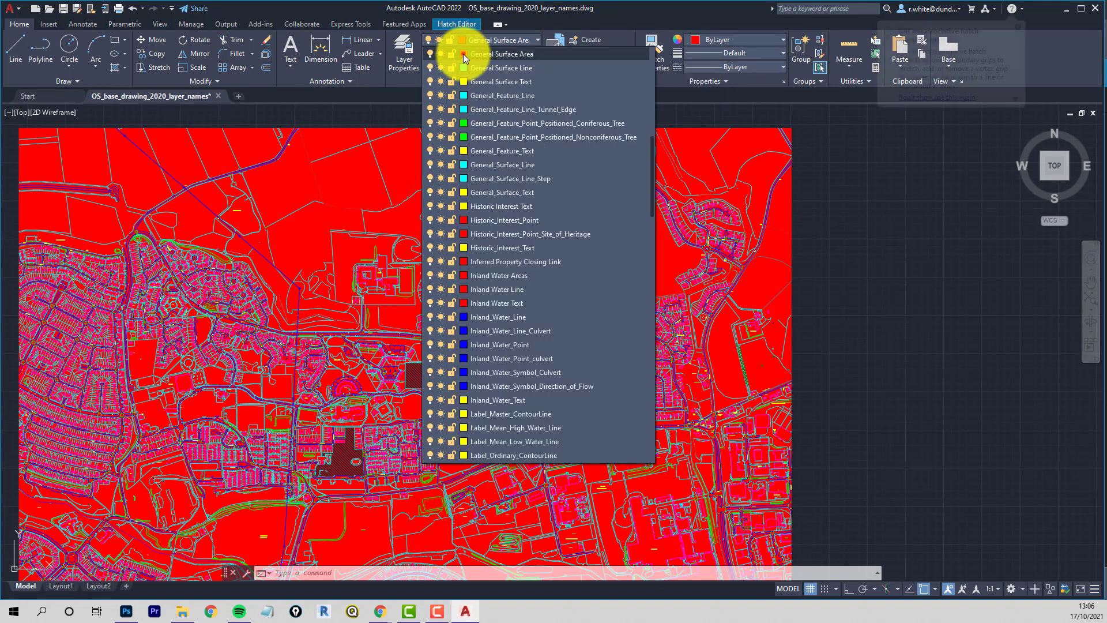
click(463, 53)
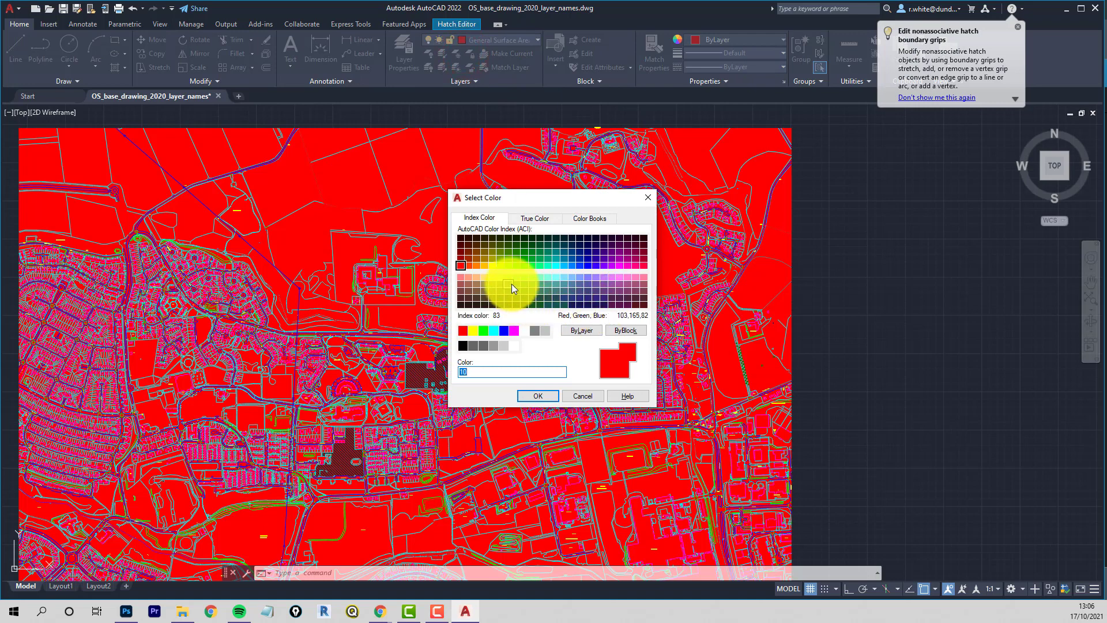
click(508, 278)
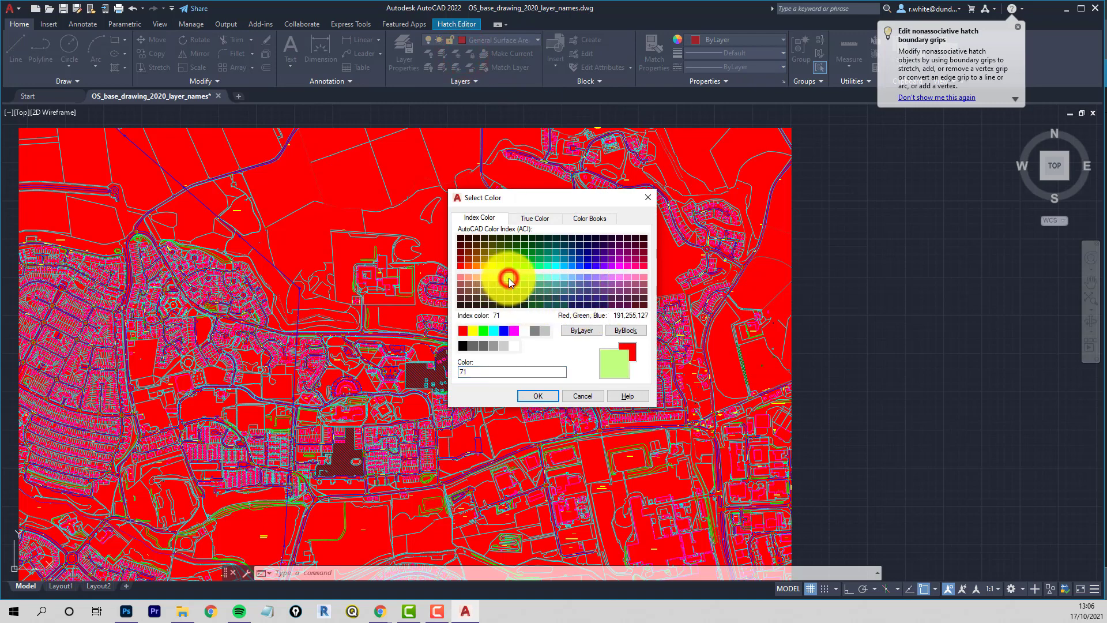
click(538, 393)
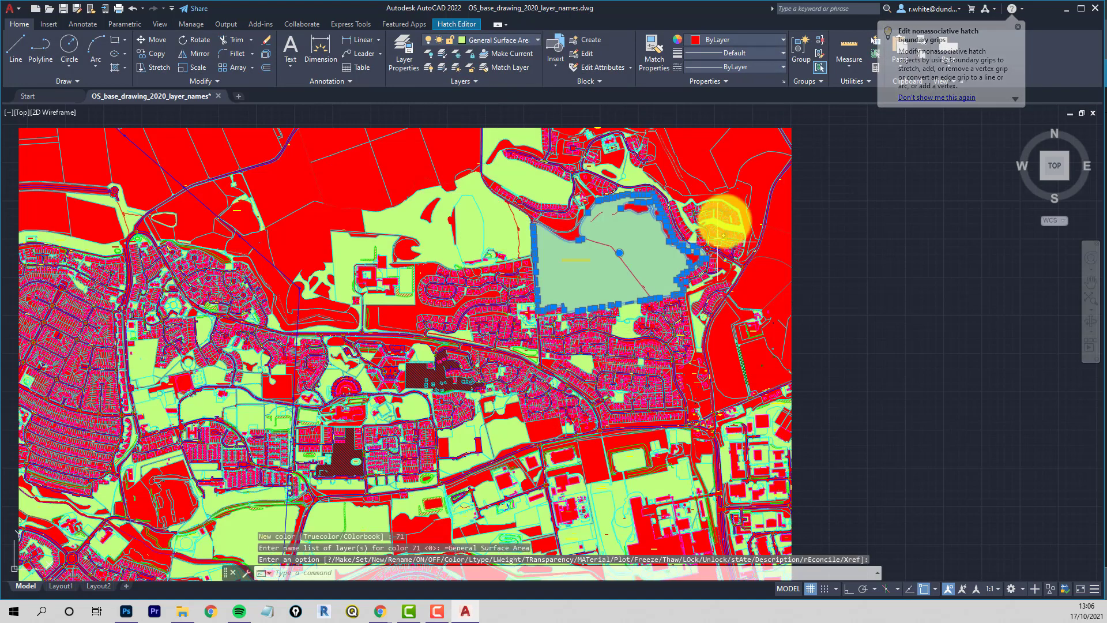
Step: Select only the field hatch at the map's northern edge and set its Agricultural Land Area layer to a pale yellow-green
click(695, 151)
click(697, 153)
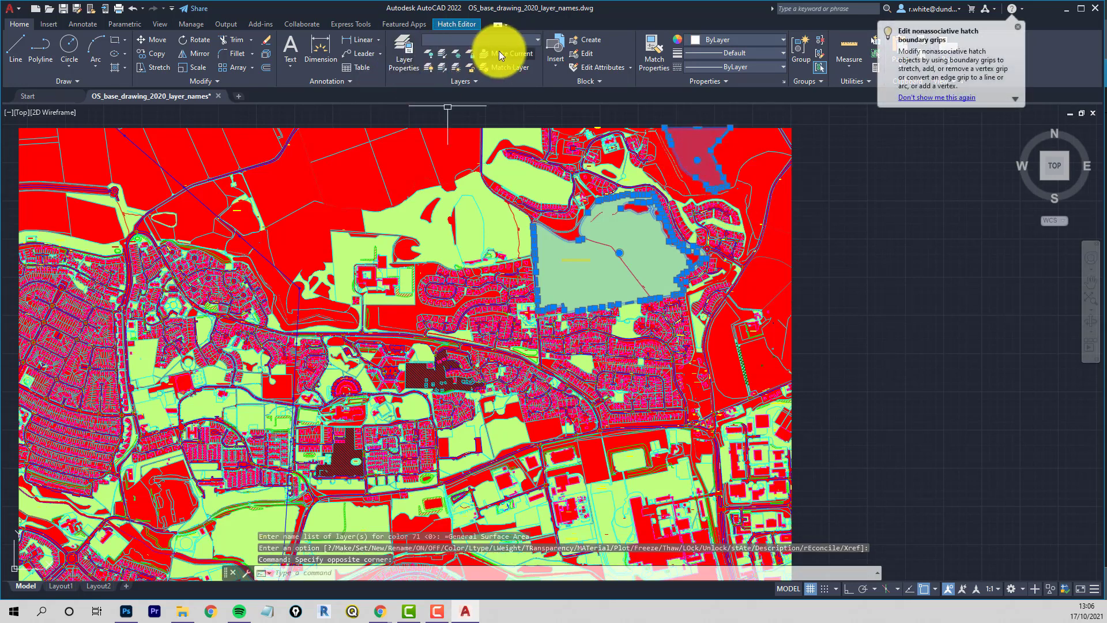
key(Escape)
key(Escape)
click(683, 143)
click(680, 142)
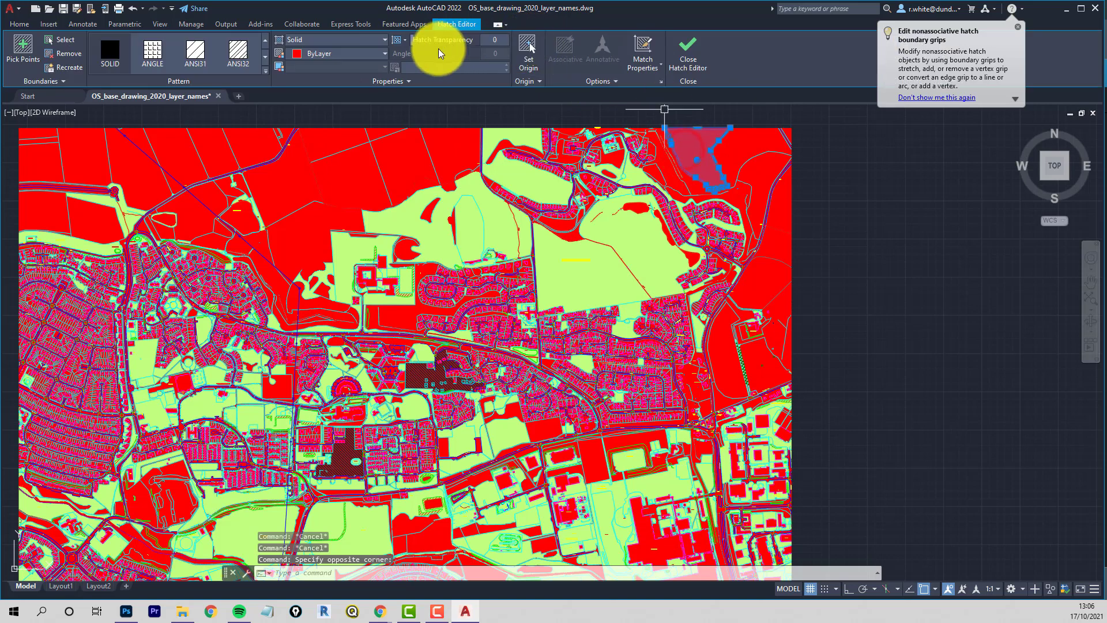
click(17, 24)
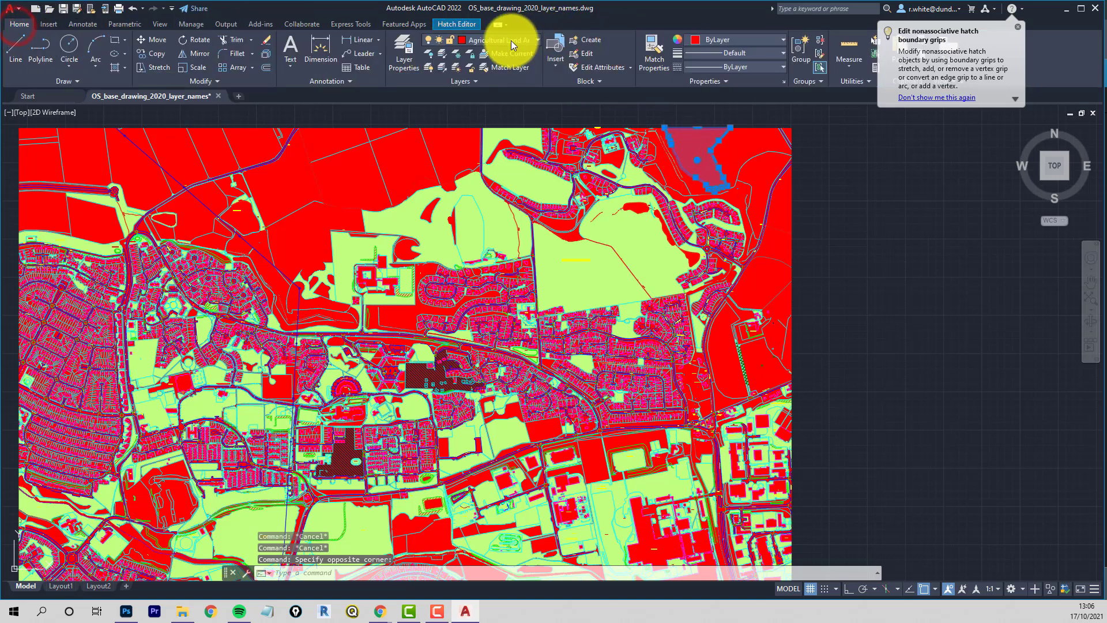
click(516, 41)
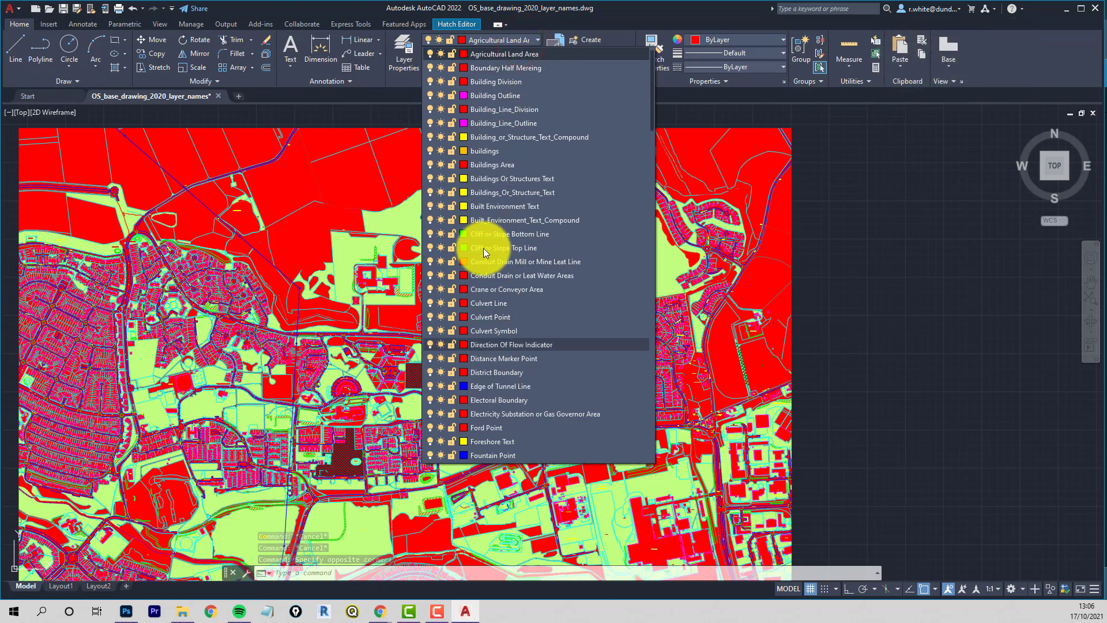
click(463, 54)
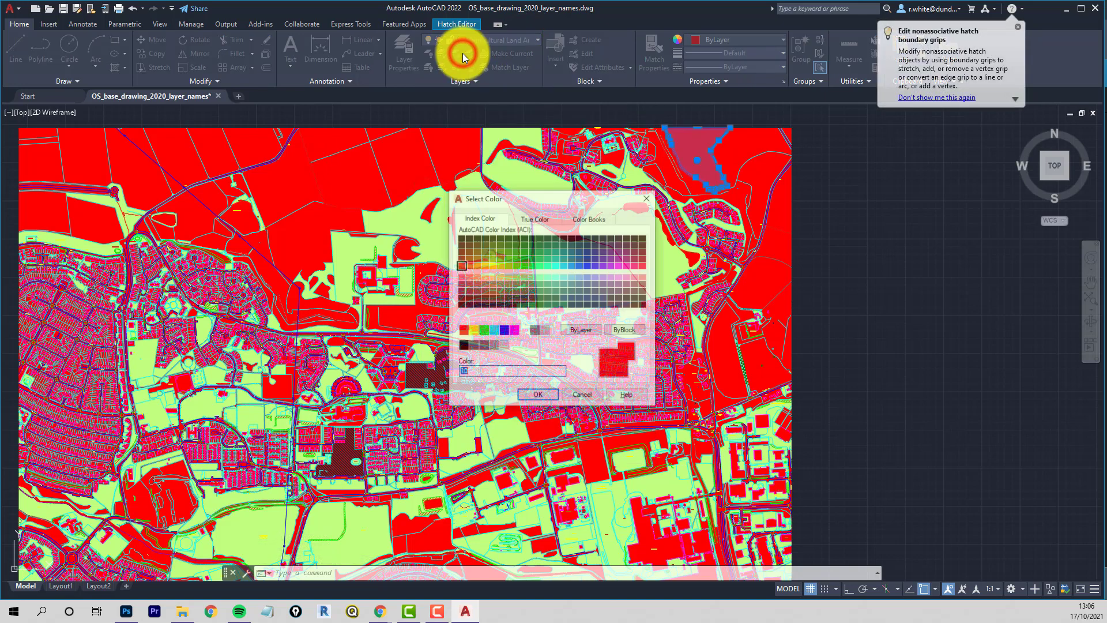
click(516, 277)
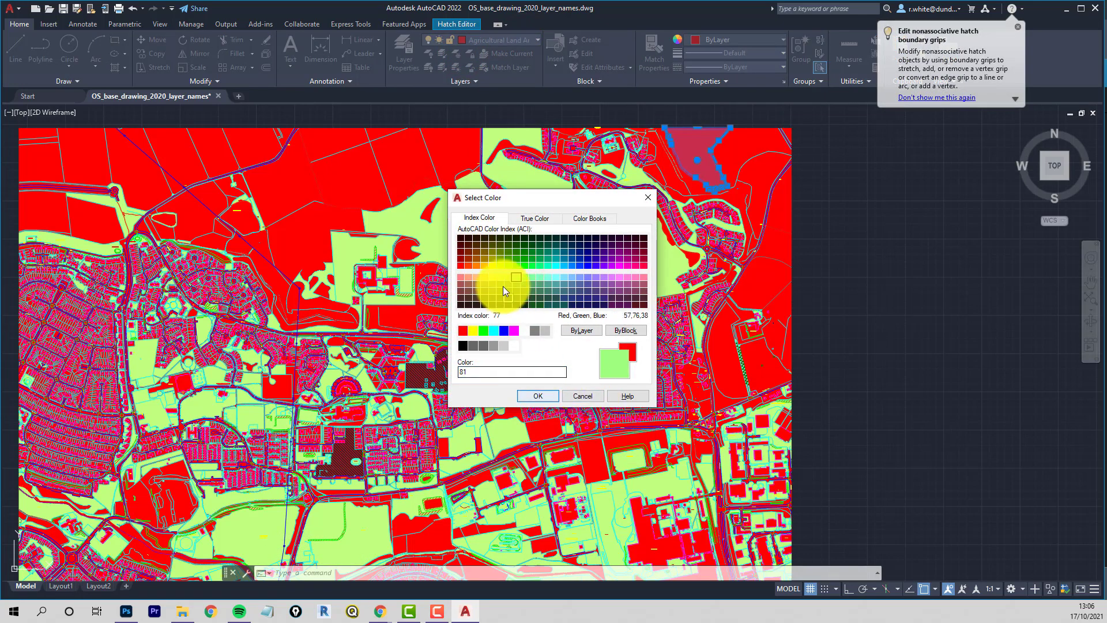
click(500, 278)
click(538, 396)
key(Escape)
key(Escape)
Step: Select the red hatch at the map's eastern edge and set its Vegetation Area layer colour to index 72
click(772, 237)
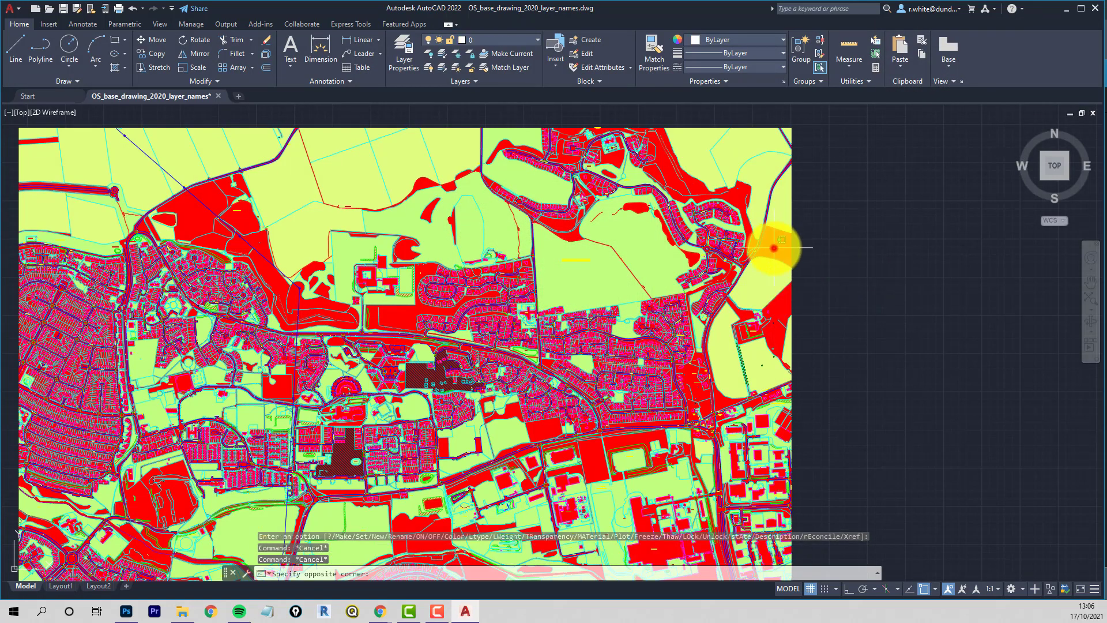
click(16, 25)
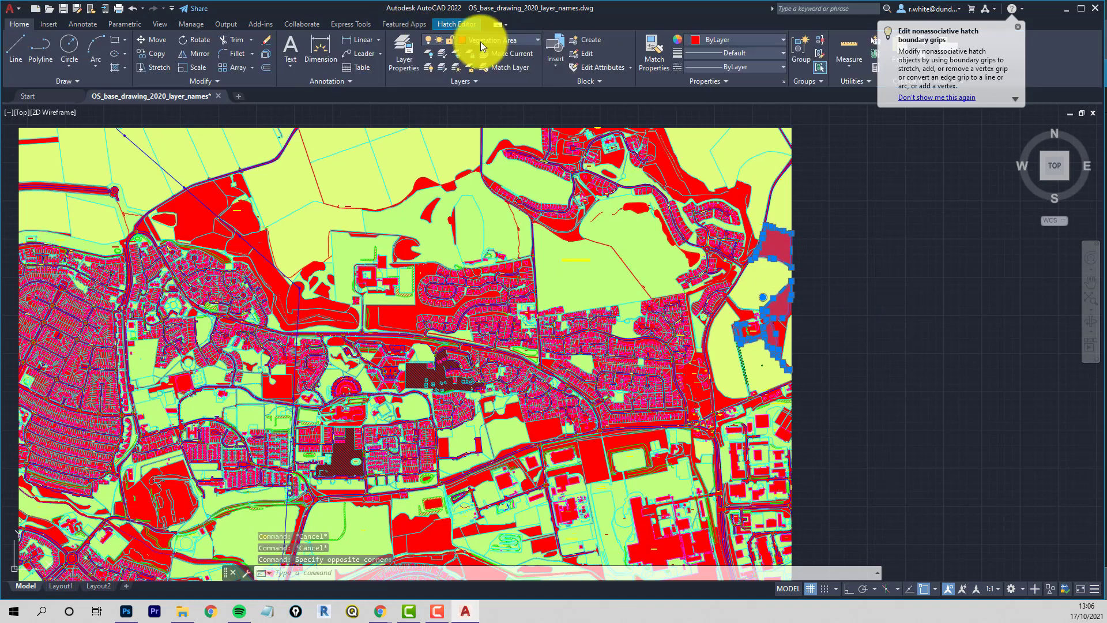
click(537, 40)
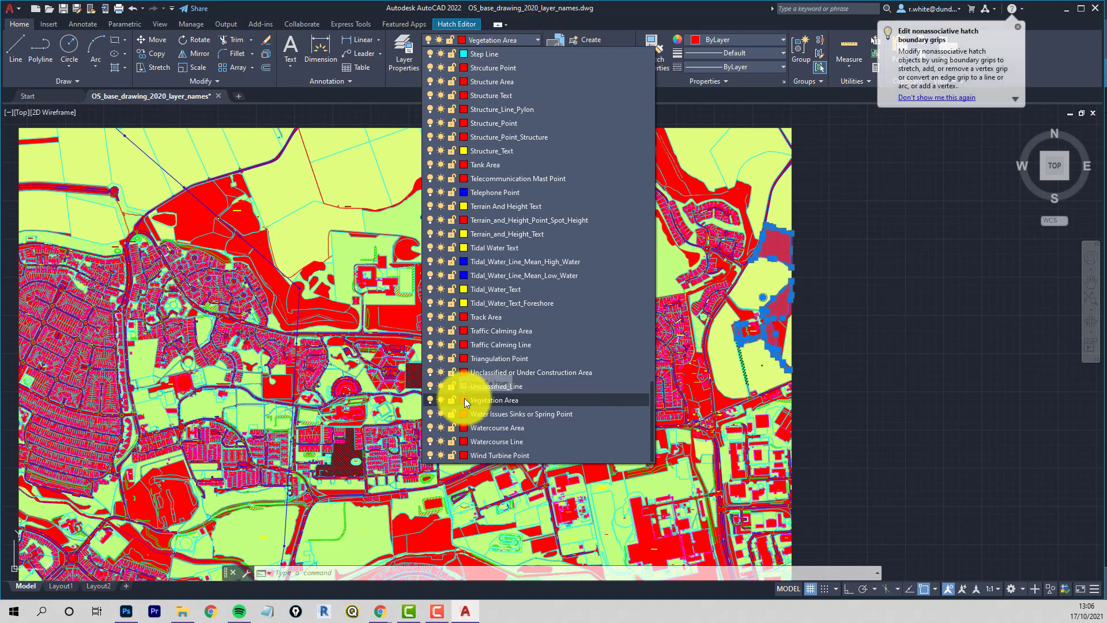
click(465, 399)
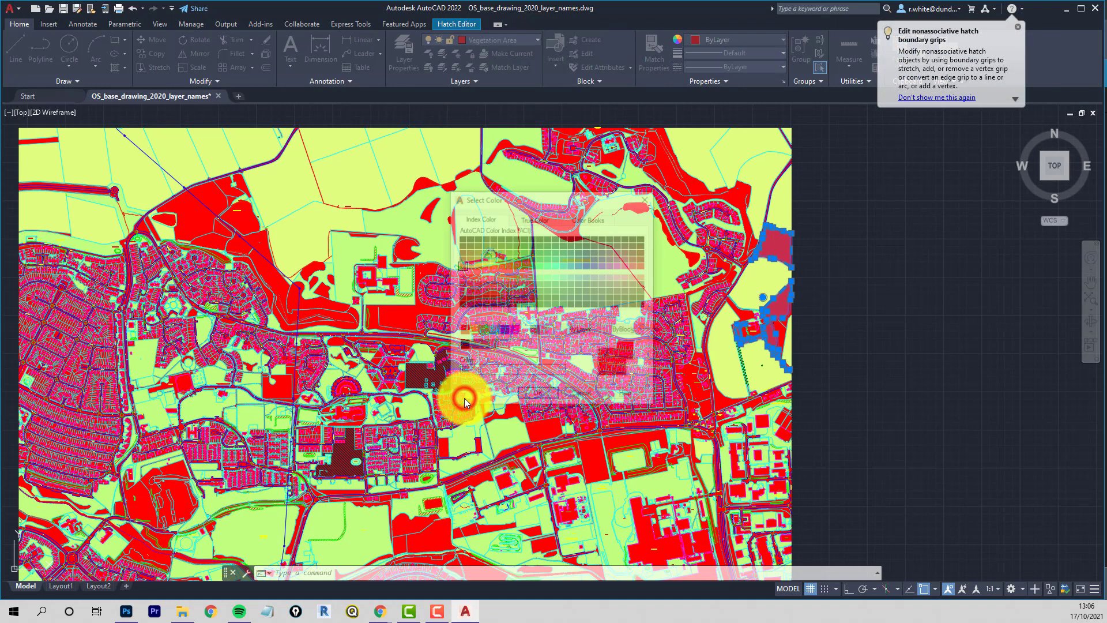
click(508, 262)
click(537, 395)
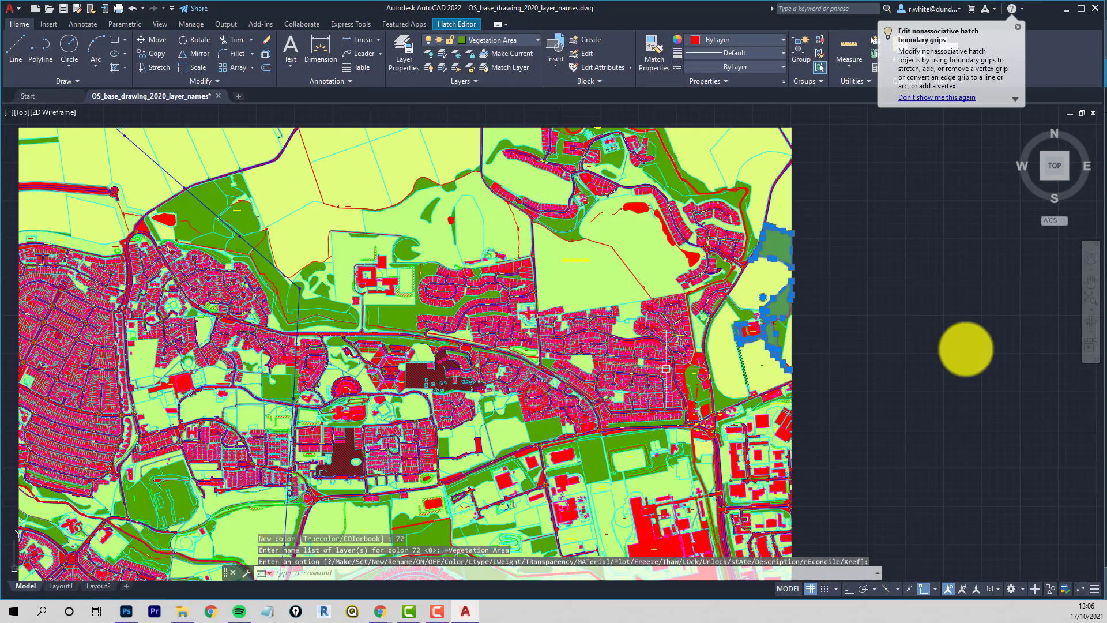
key(Escape)
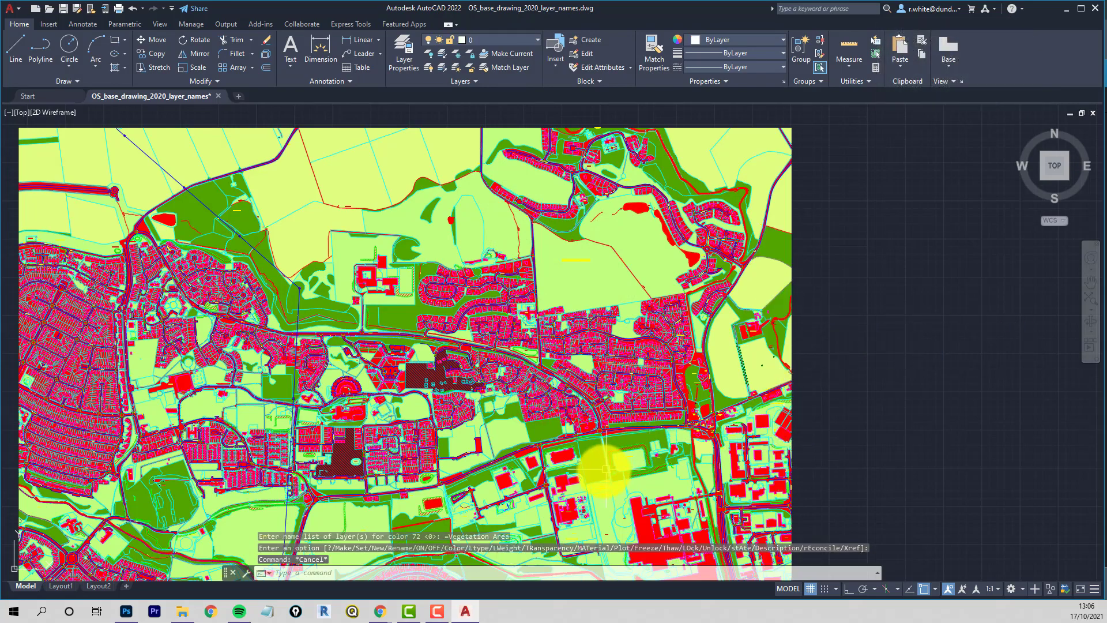
Step: Examine the areas still shown in red around the industrial estate, selecting a large building's hatch and clearing the selection
scroll(600, 473, up, 5)
click(551, 290)
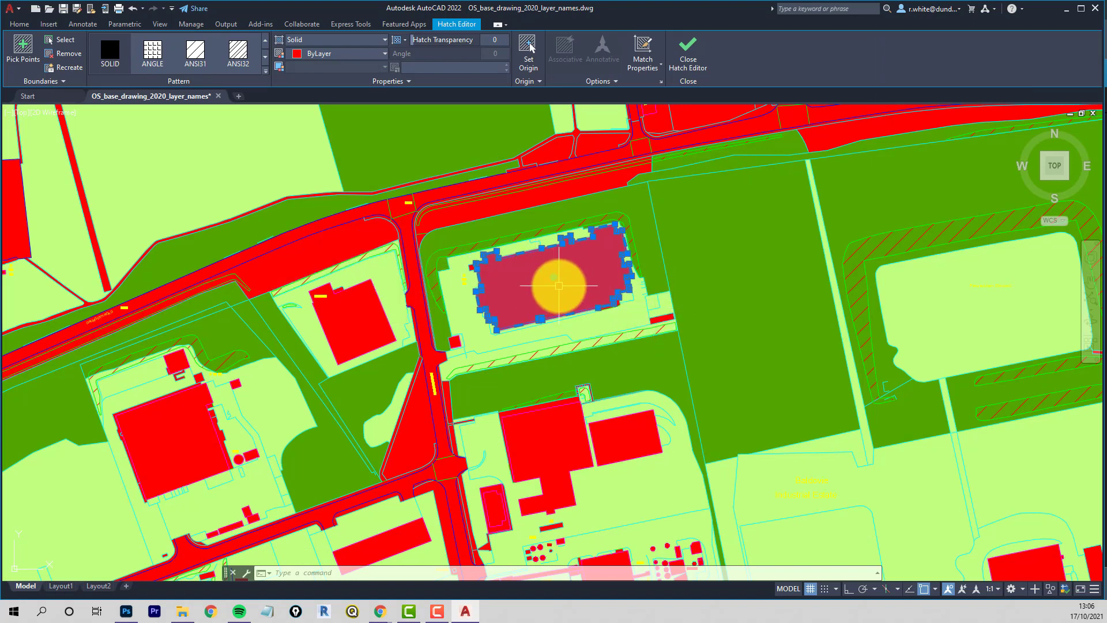
scroll(558, 285, down, 6)
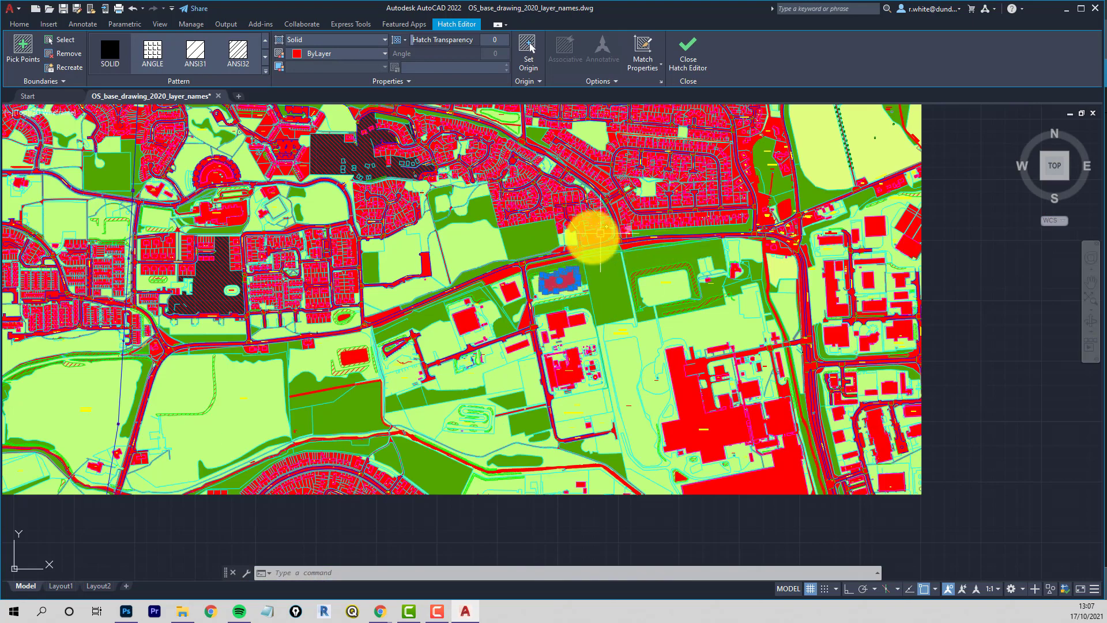
scroll(591, 237, up, 6)
key(Escape)
key(Escape)
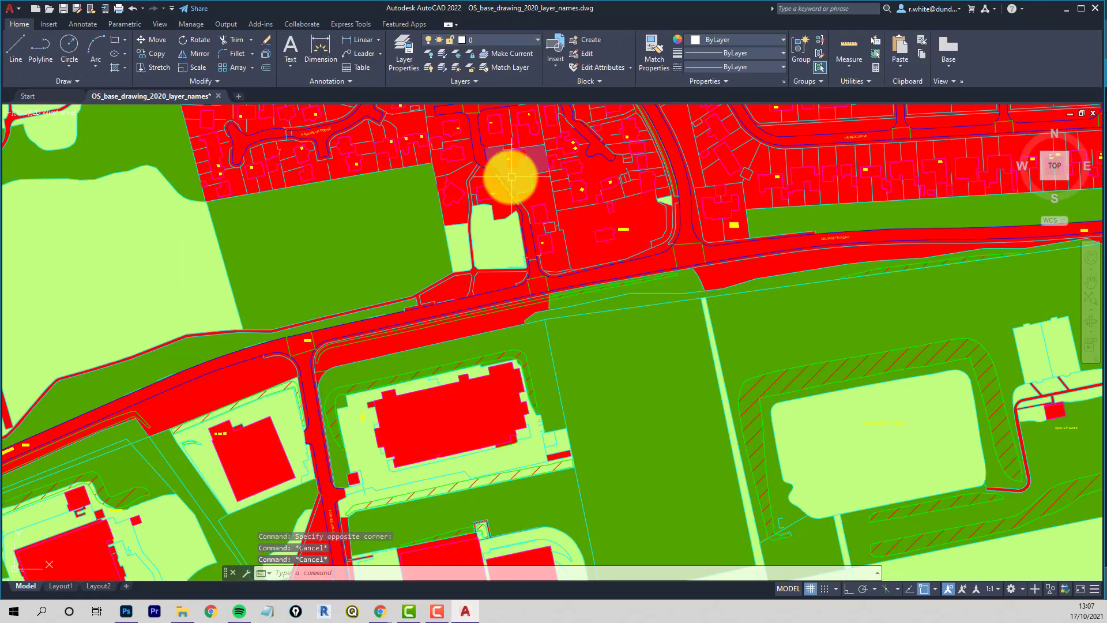
scroll(389, 218, down, 5)
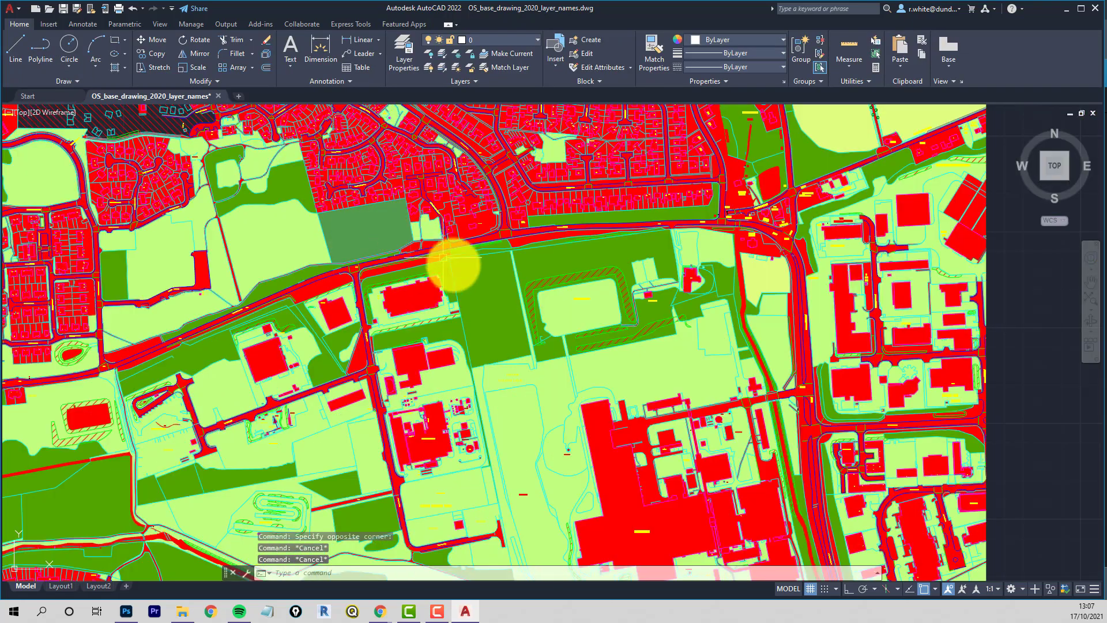
click(606, 458)
key(Escape)
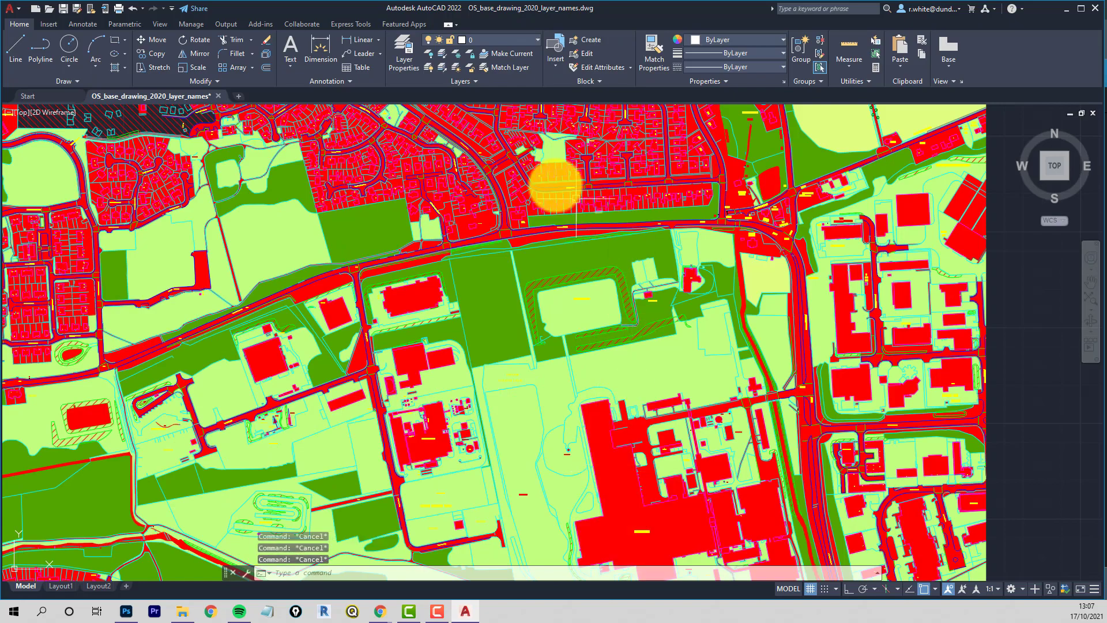
Step: Review the drawing's layer list and the overall colours of the map without changing the current layer
scroll(494, 115, down, 5)
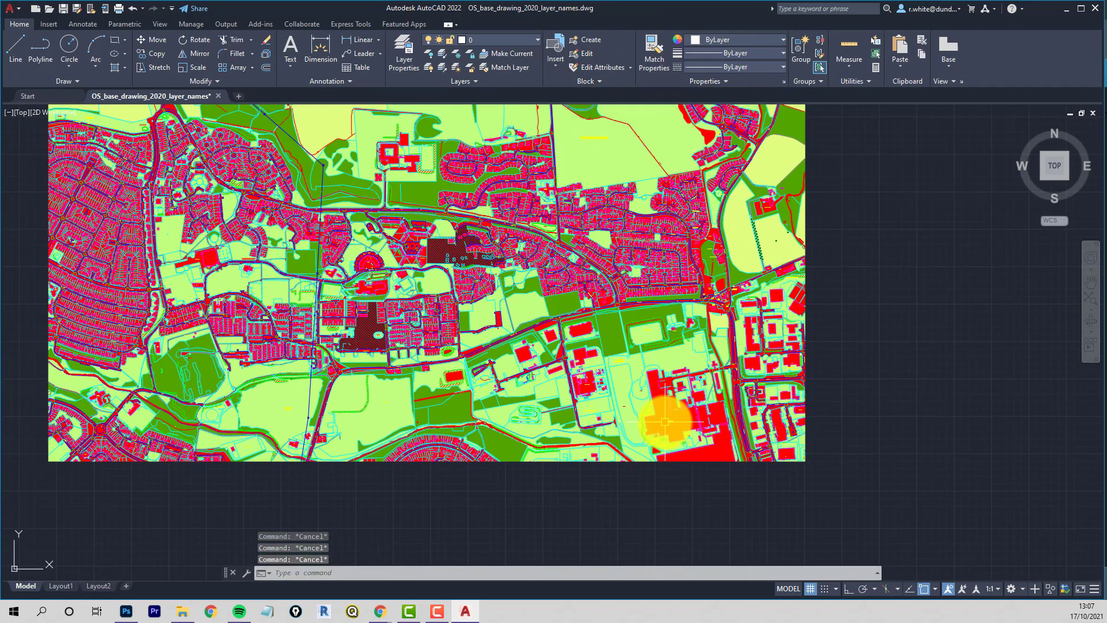
click(642, 105)
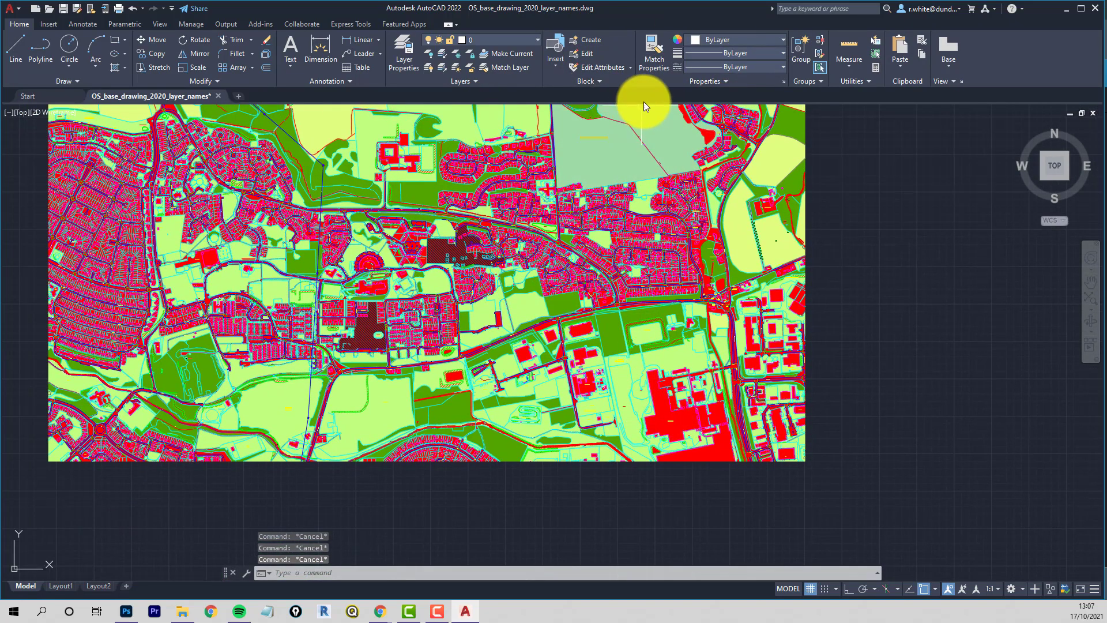
click(535, 39)
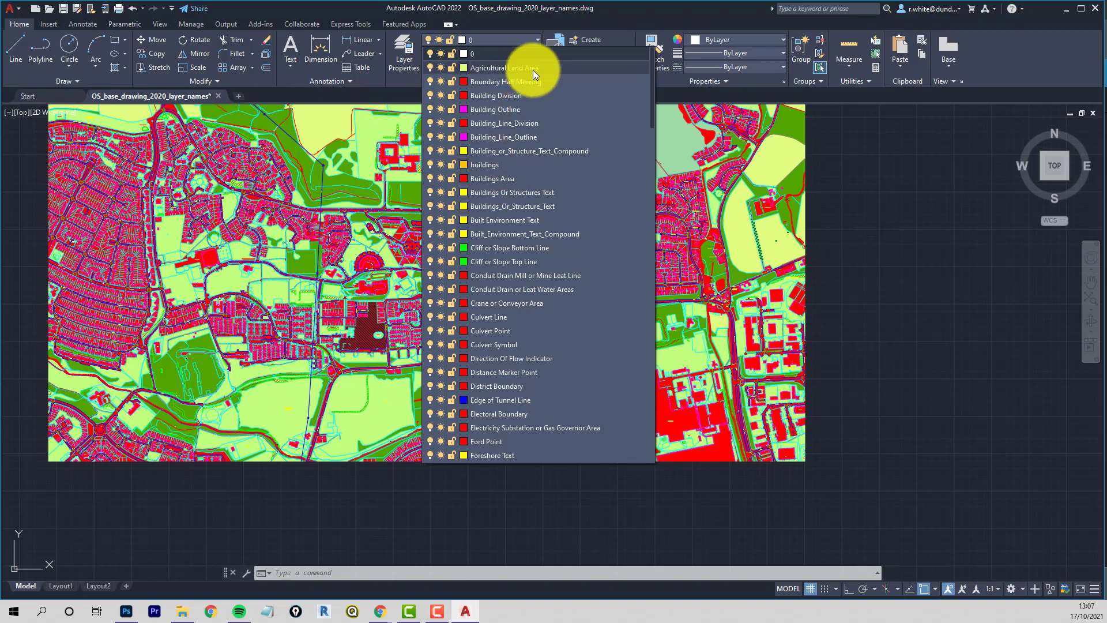
click(853, 217)
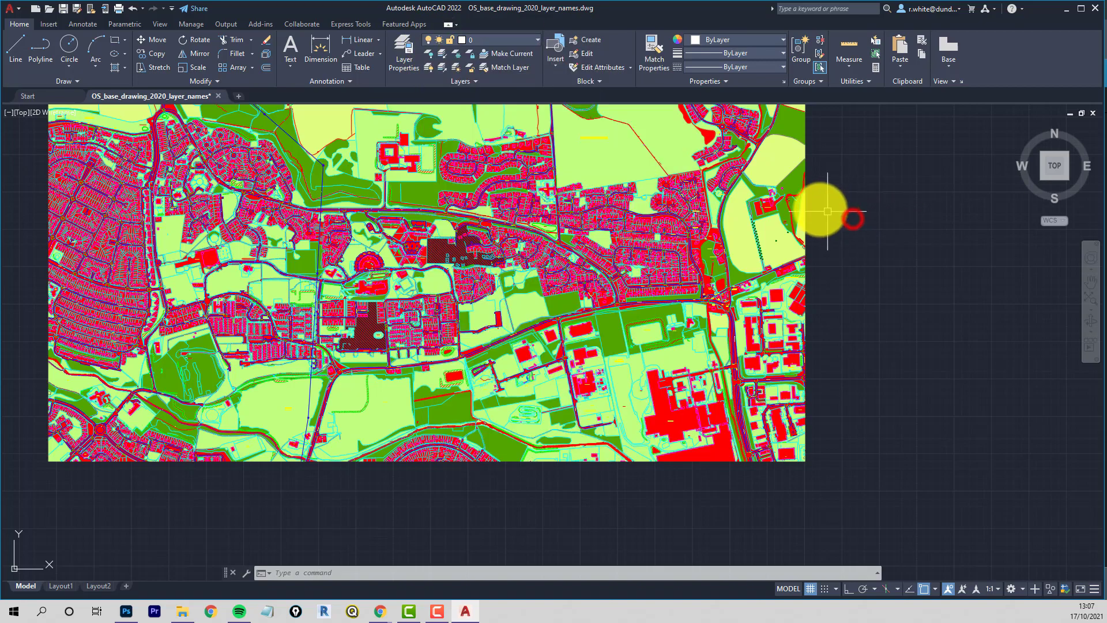
middle_drag(662, 231, 772, 309)
scroll(663, 288, down, 3)
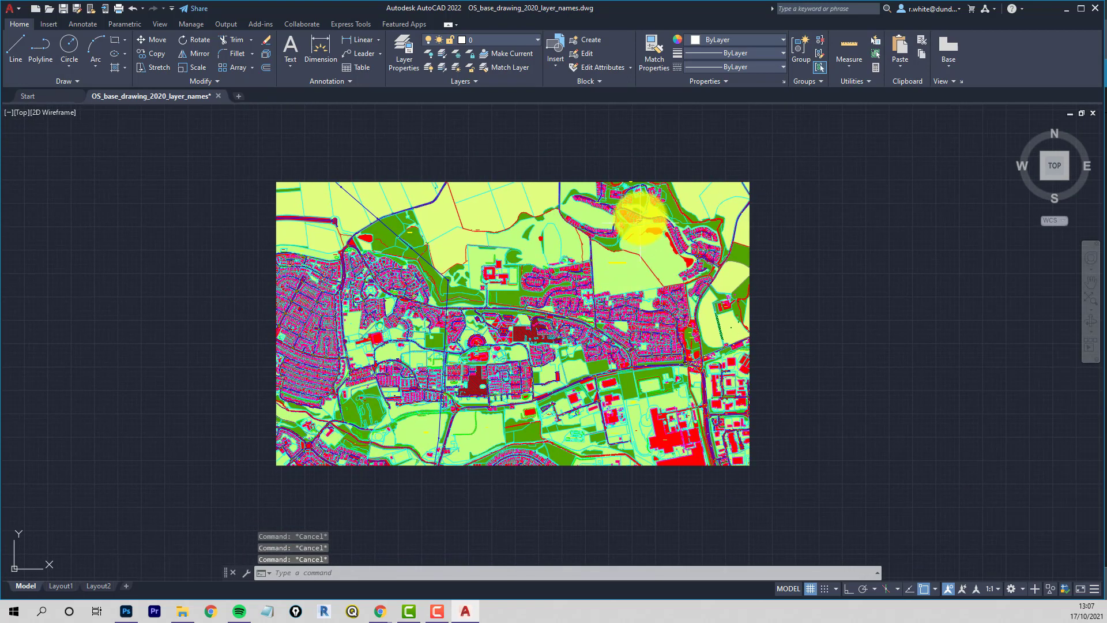
Step: Turn off every layer in the drawing except the current layer 0, using the -LAYER command with a wildcard
text(-la)
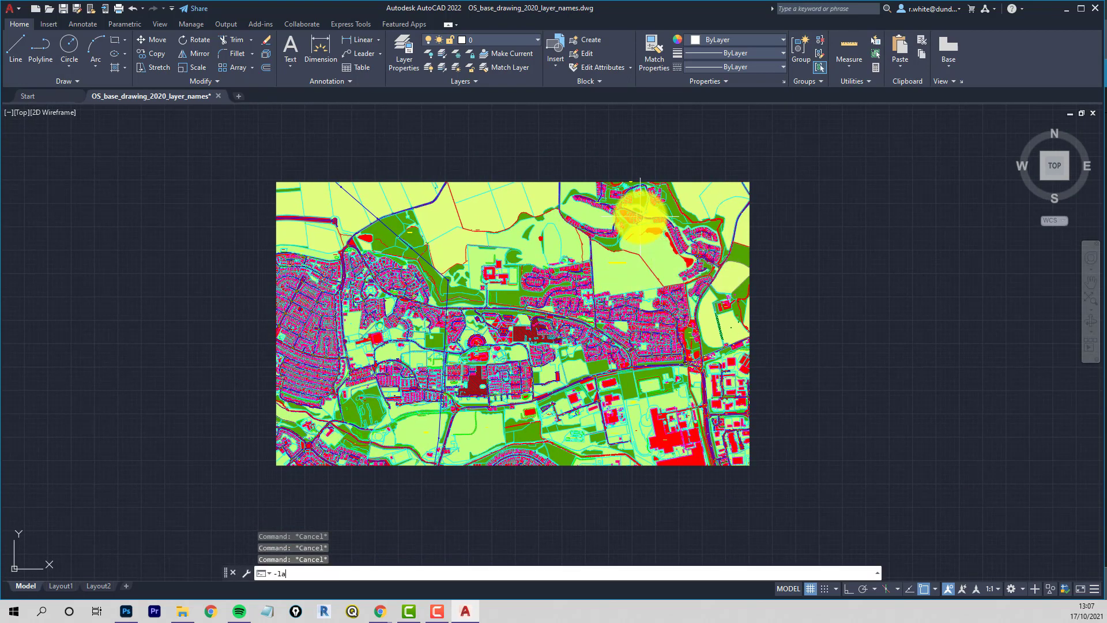
key(Return)
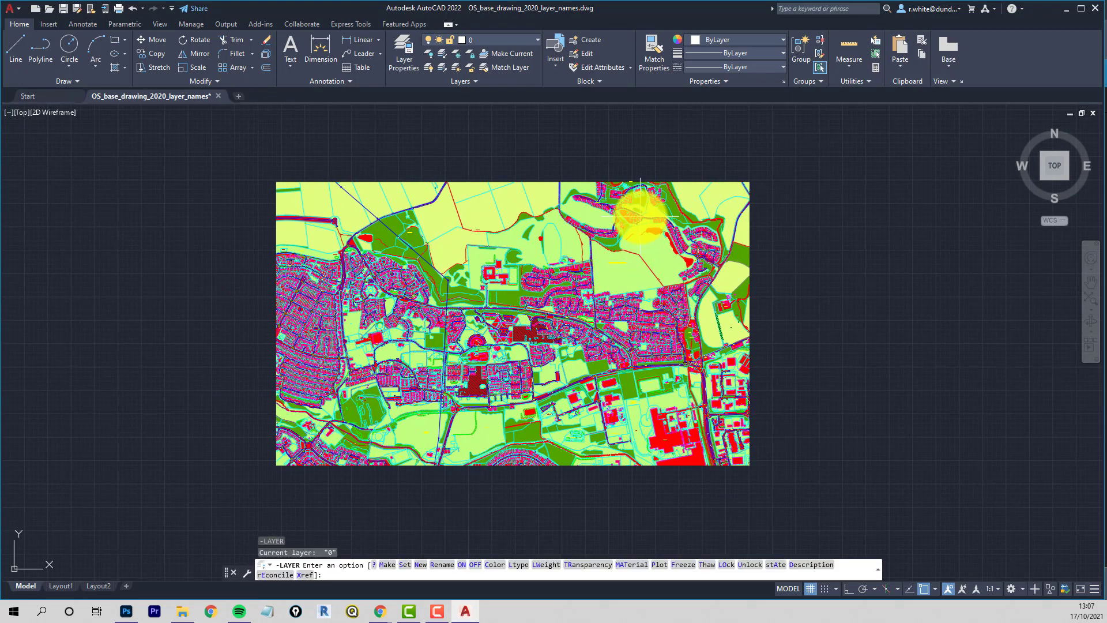
text(off)
key(Return)
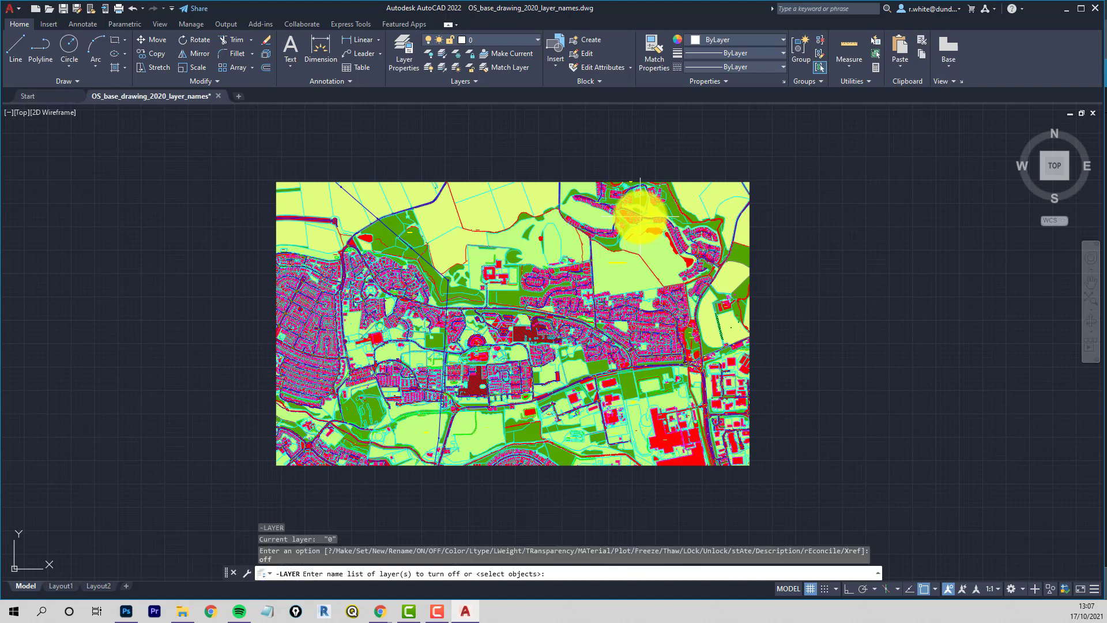
key(Return)
key(Return)
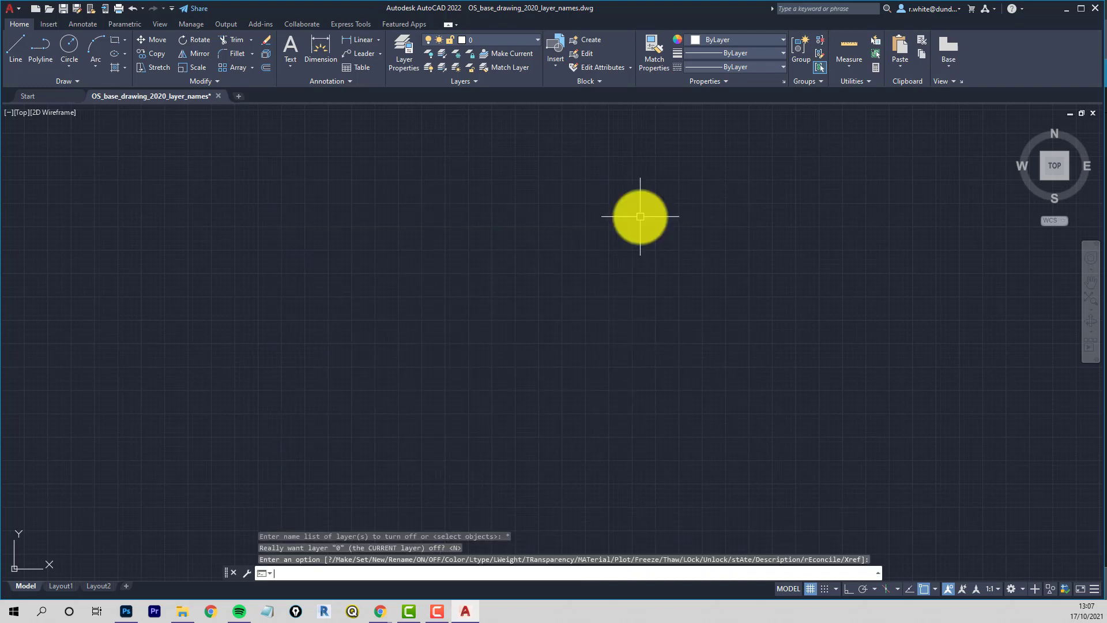
Step: Turn on only the layers whose names end in "area" using the -LAYER command with the filter *area
text(-la)
key(Return)
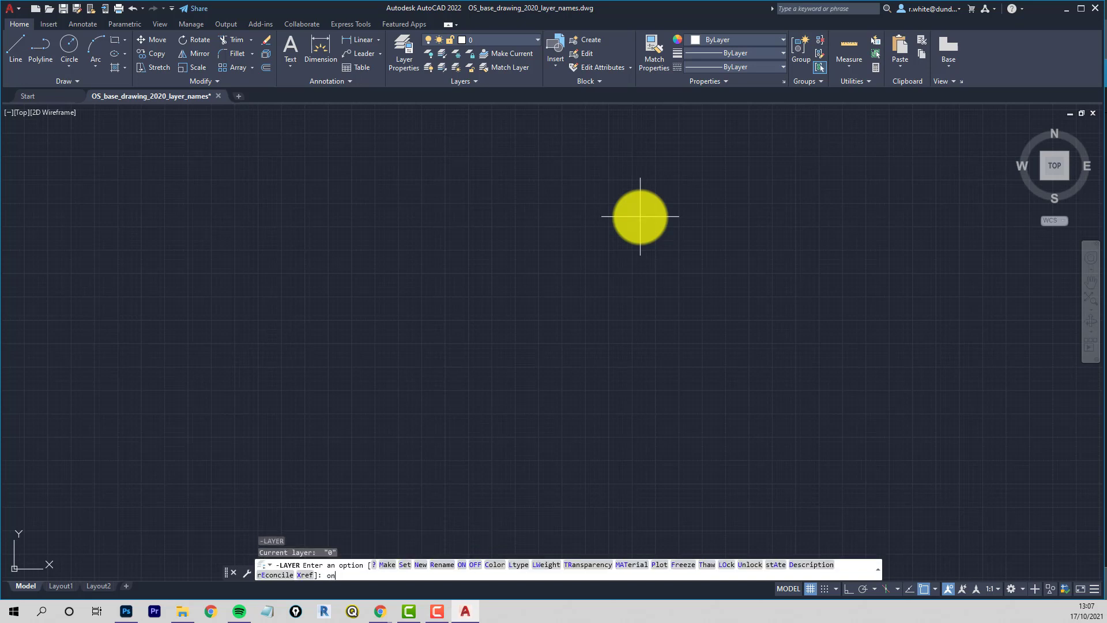
key(Return)
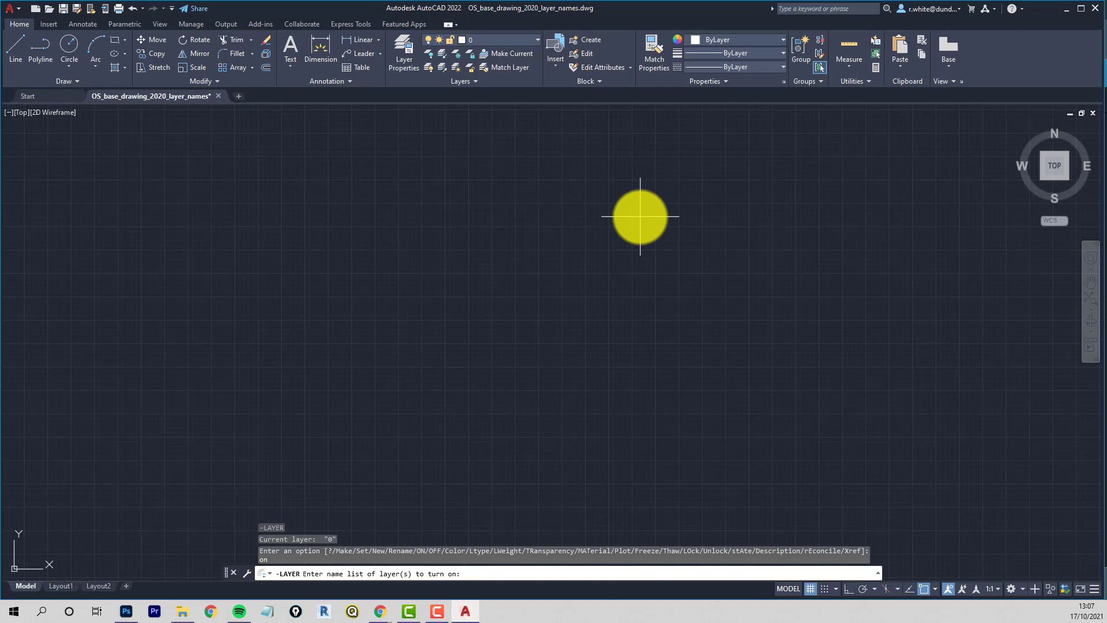
text(*area)
key(Return)
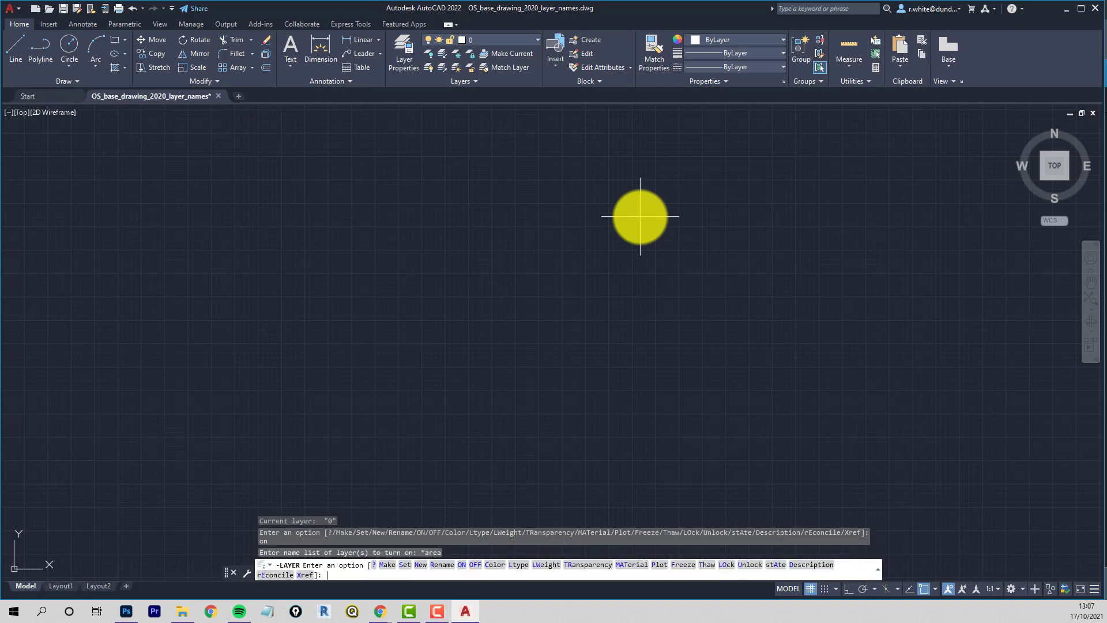
key(Return)
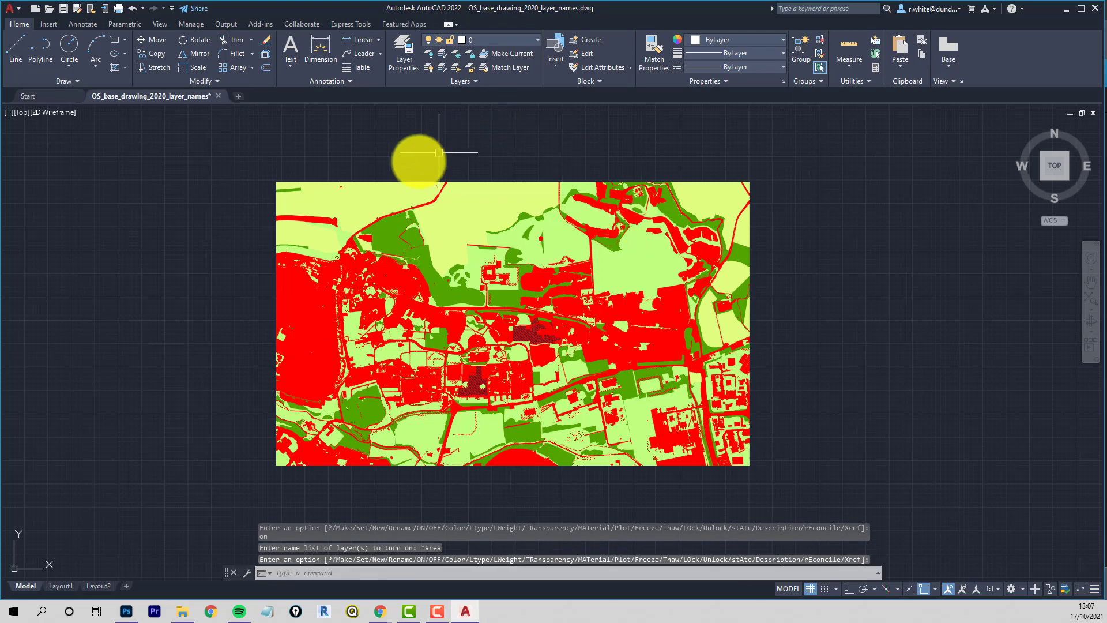
Step: Turn off the Agricultural Land Area, Vegetation Area and General Surface Area layers by picking their hatches on the map
click(431, 53)
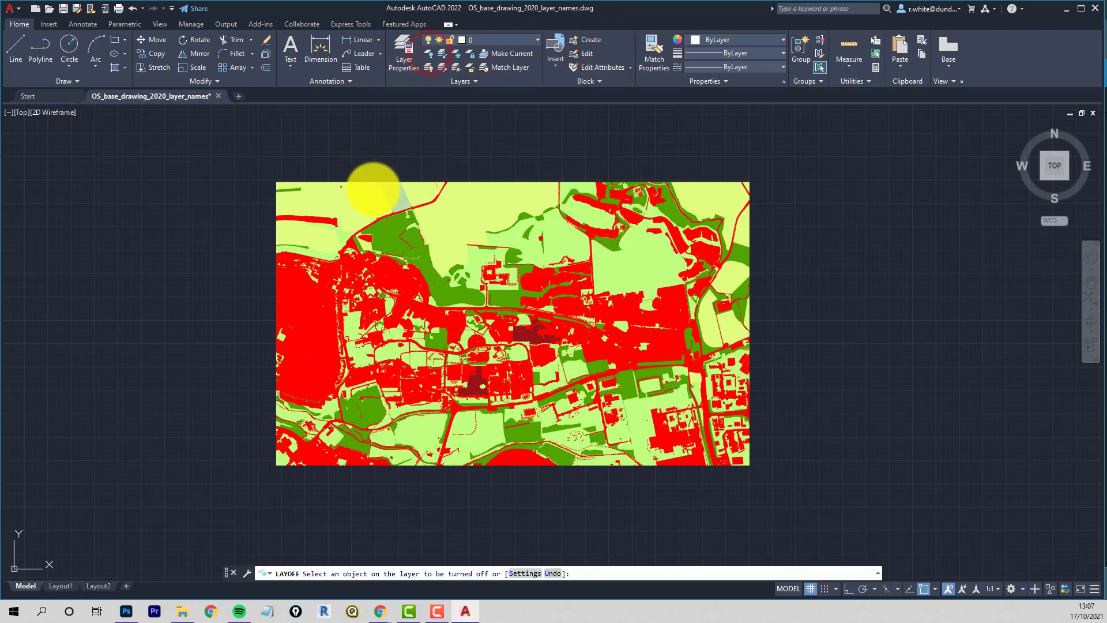
click(367, 192)
click(384, 224)
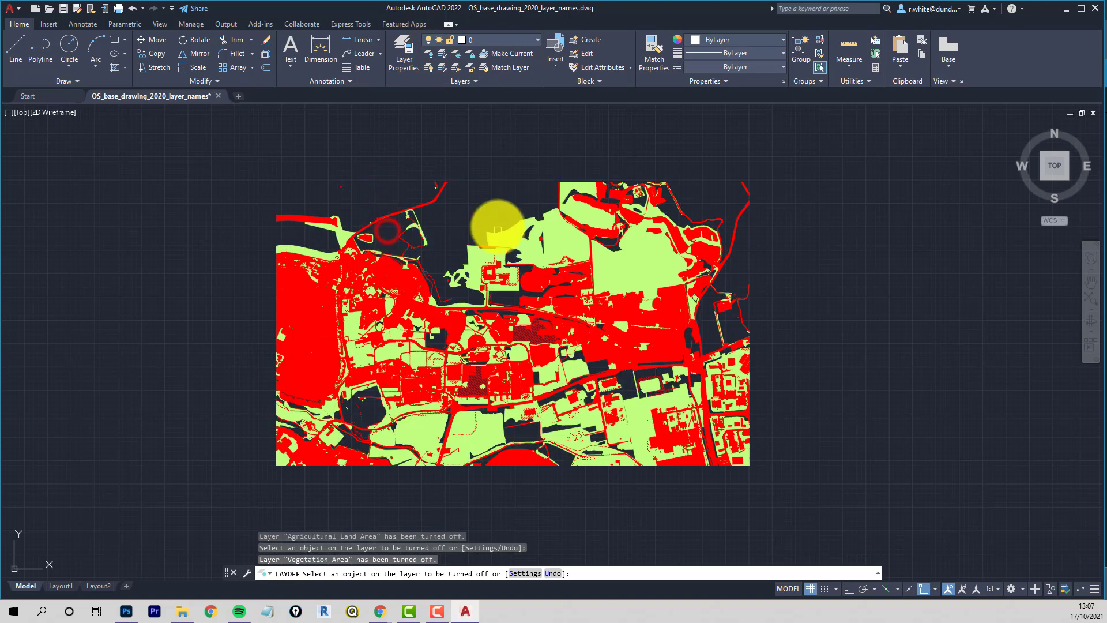
click(503, 234)
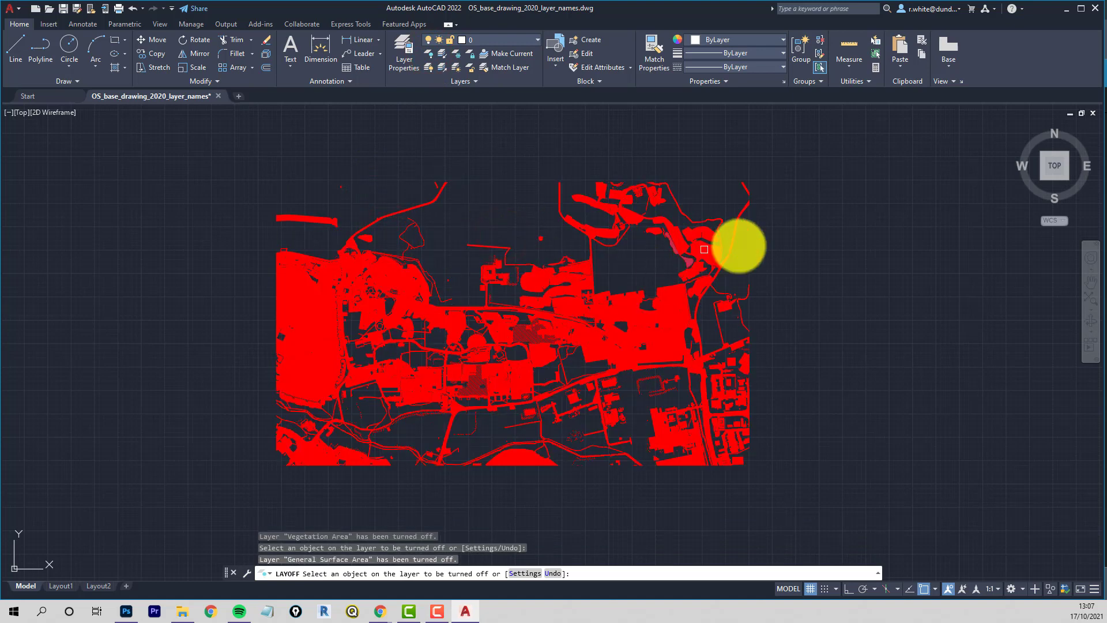
key(Escape)
Step: Open the layer properties list and purge all unused items from the drawing, including nested items
click(403, 50)
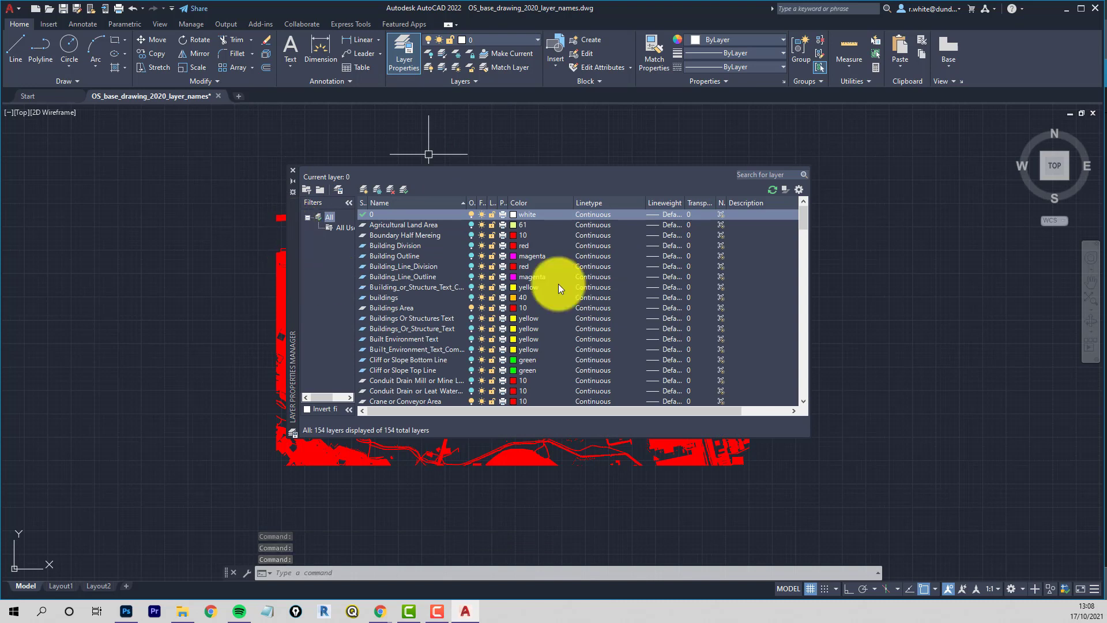
click(519, 128)
key(Escape)
key(Escape)
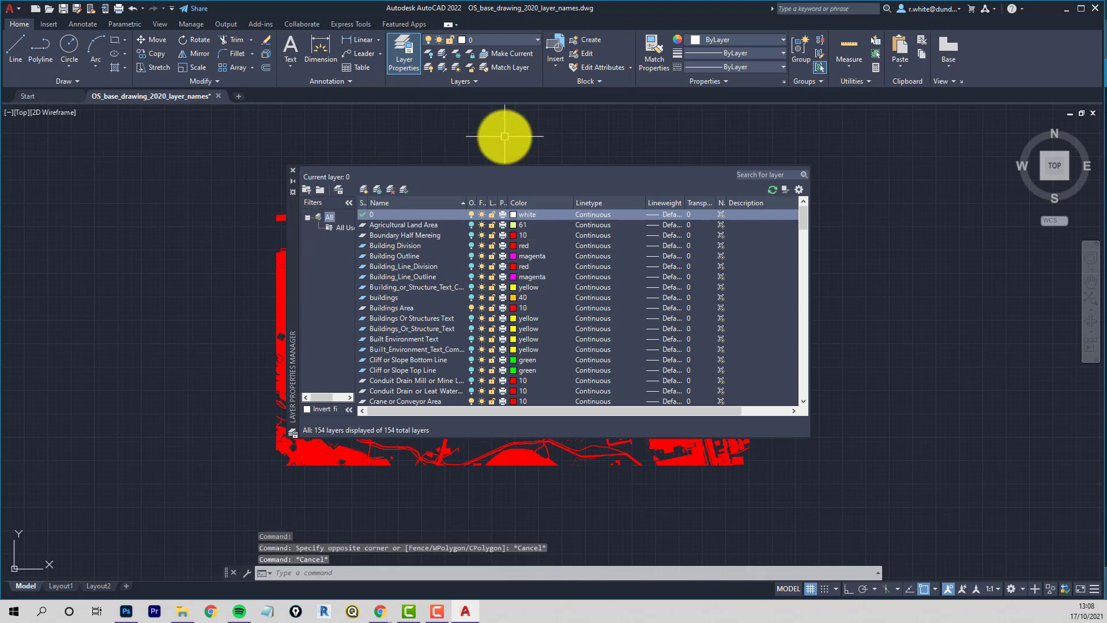
text(purge)
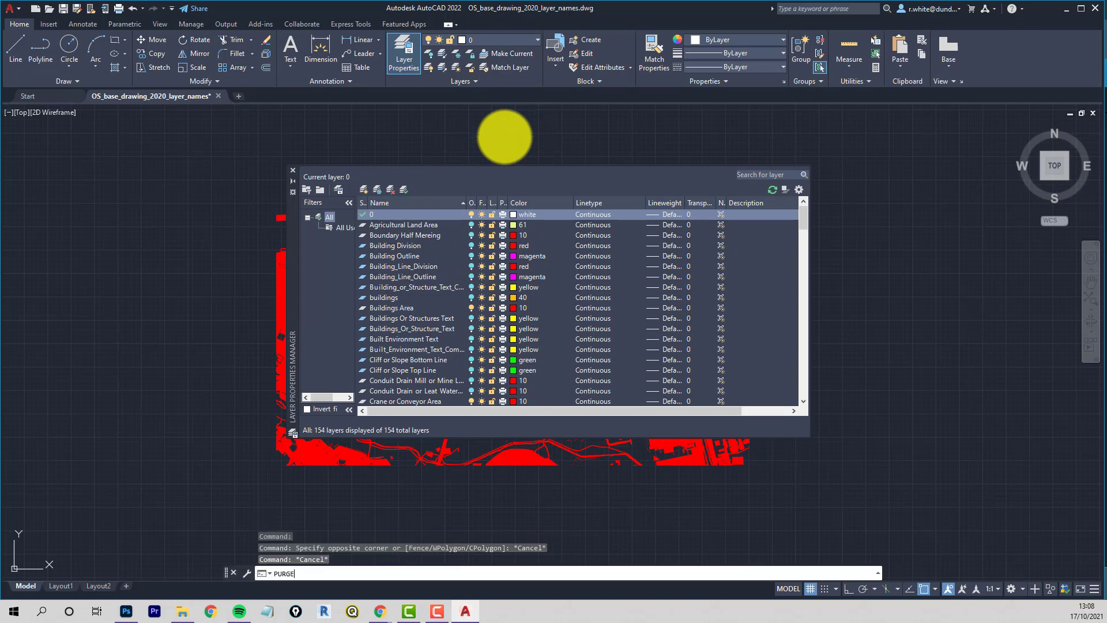
key(Return)
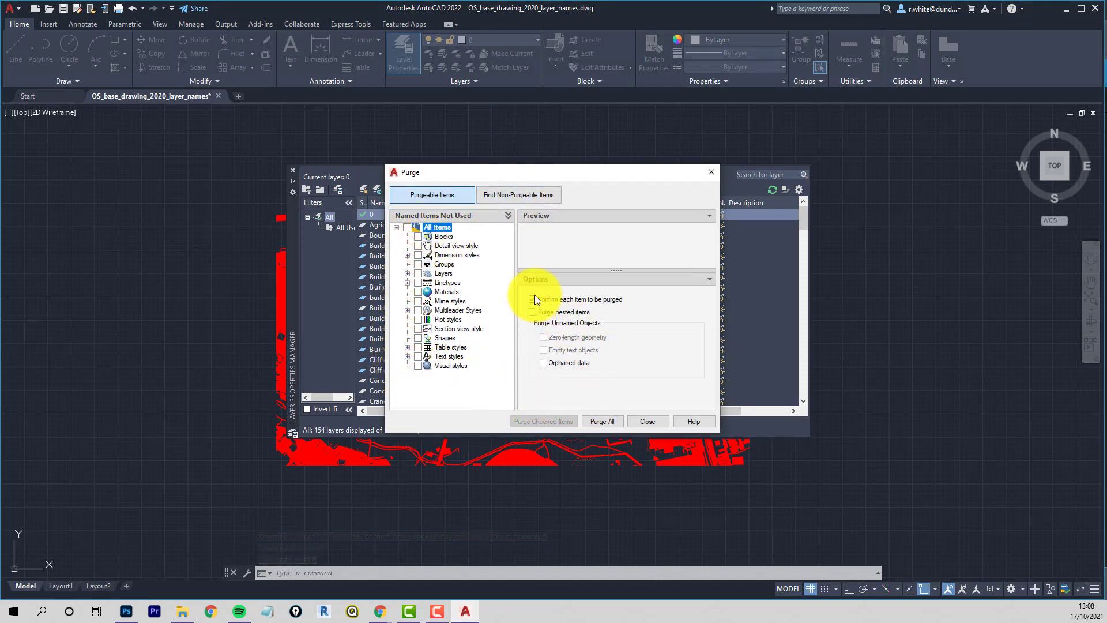
click(532, 312)
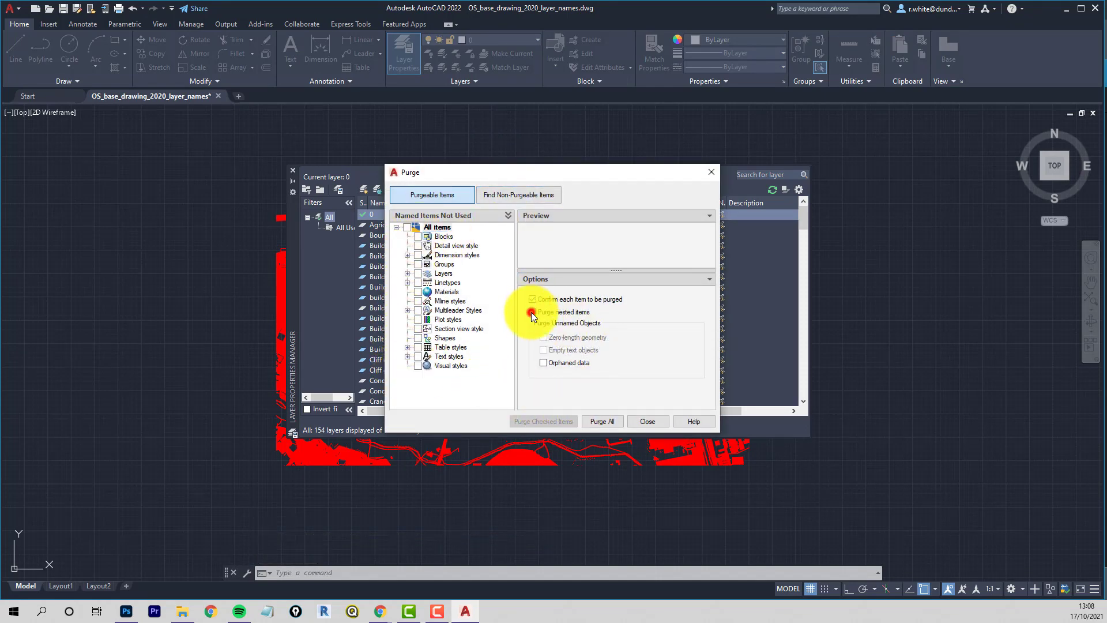
click(604, 422)
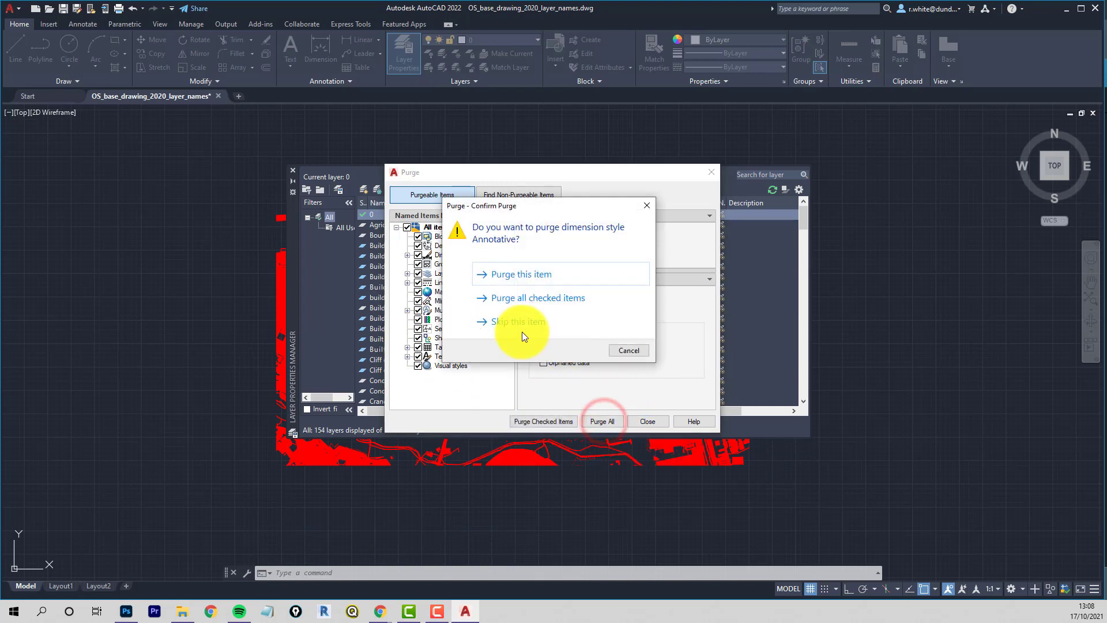
click(512, 298)
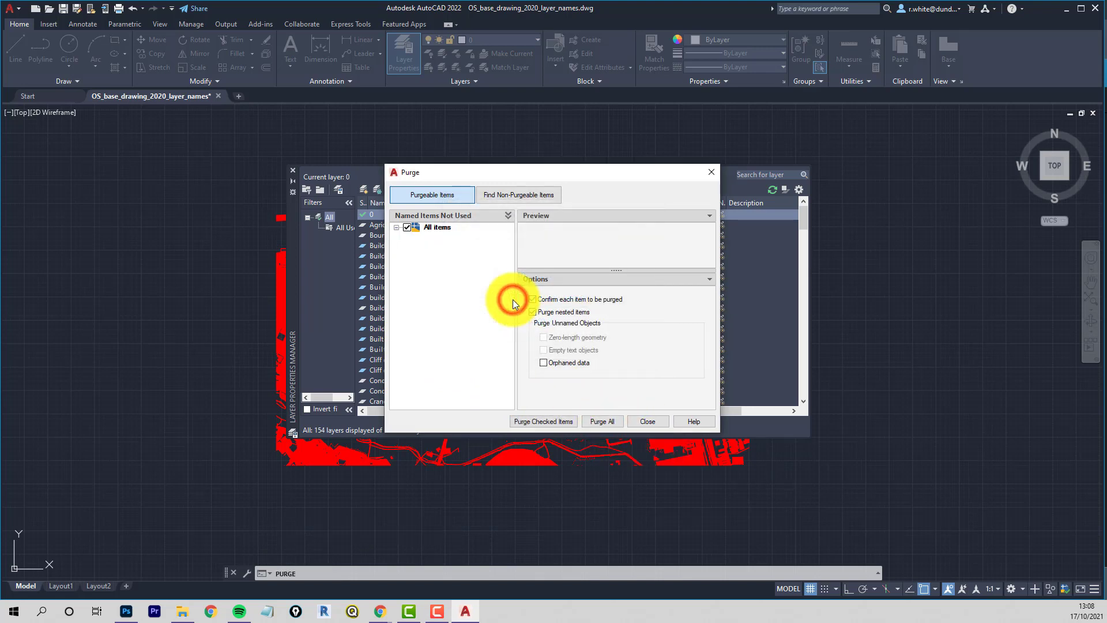
click(649, 422)
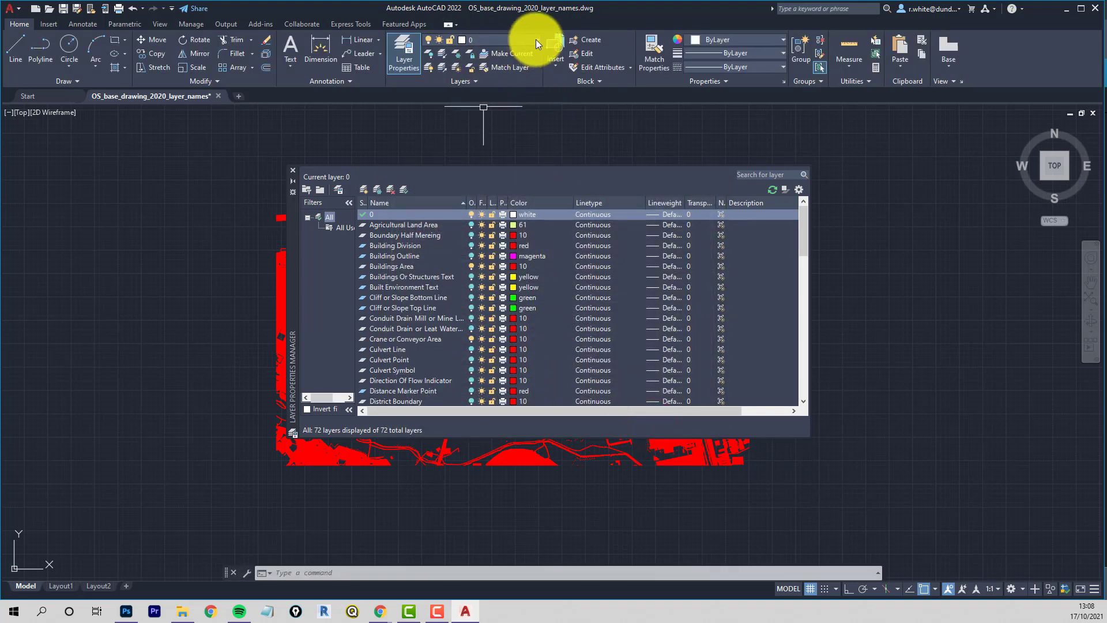
Step: Make the layer properties list taller and widen its Name column to fit the long layer names
drag(804, 236, 785, 386)
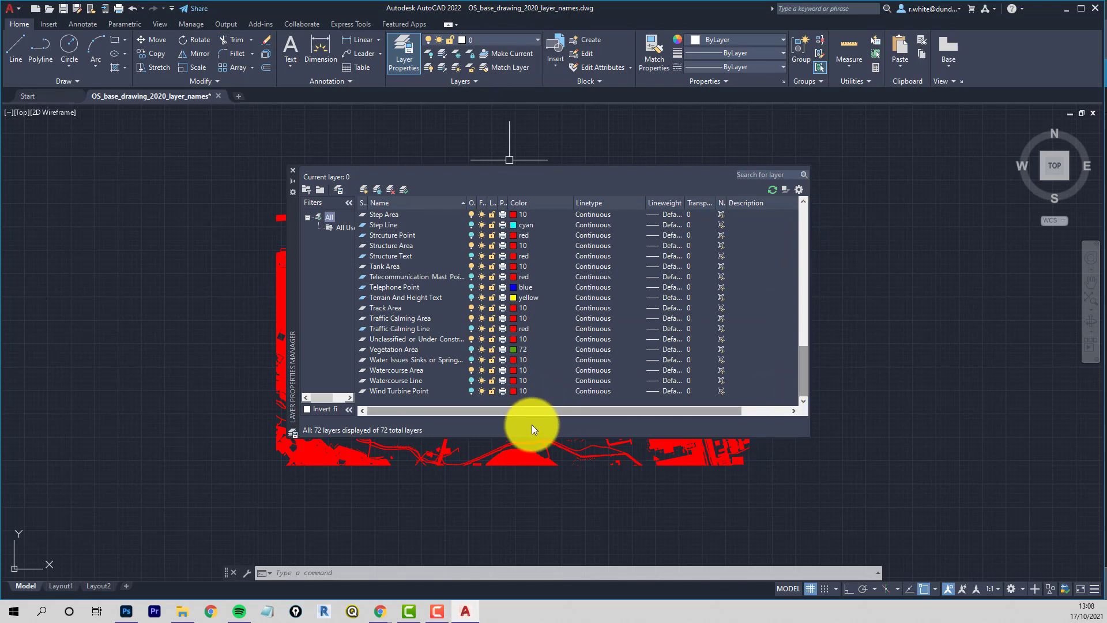
drag(529, 439, 526, 532)
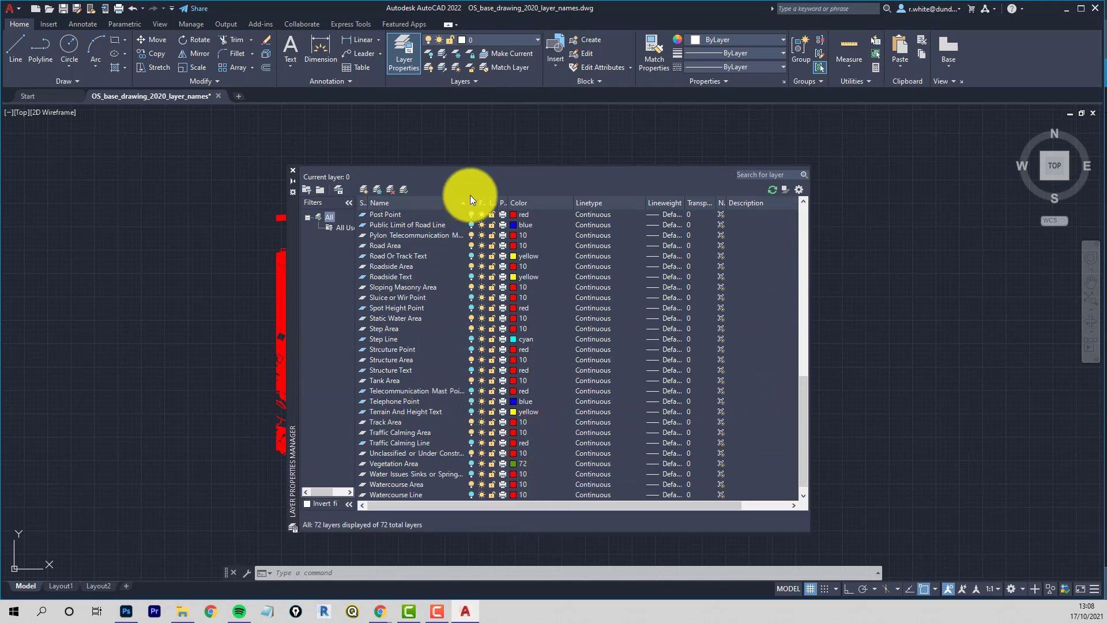
drag(468, 201, 527, 202)
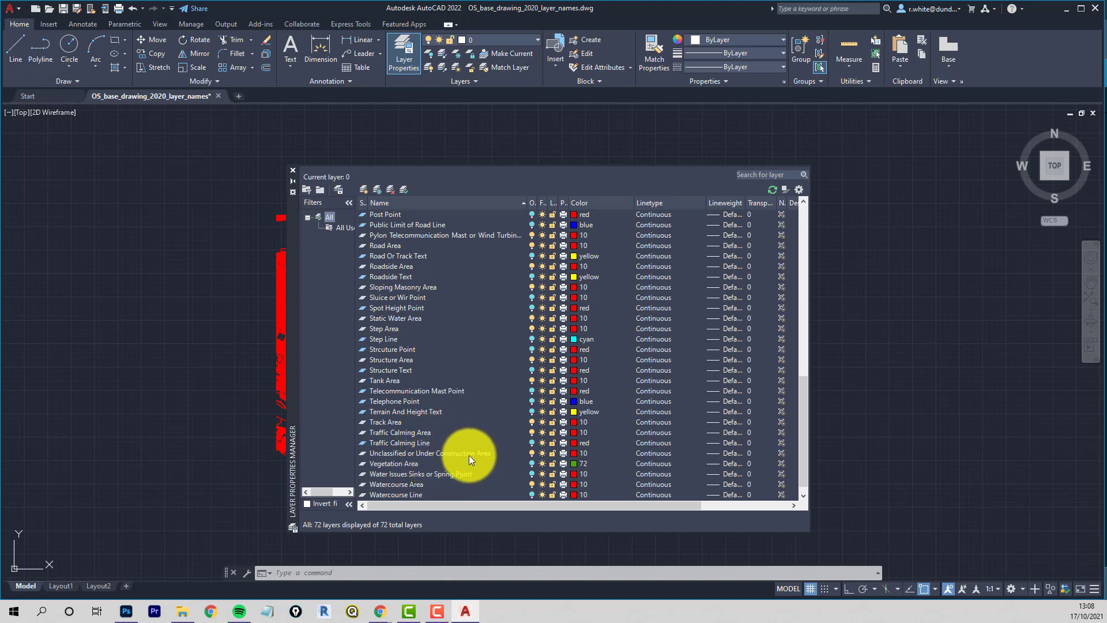
Step: Set the Watercourse Area layer colour to index 134 and turn the layer off
scroll(469, 455, down, 1)
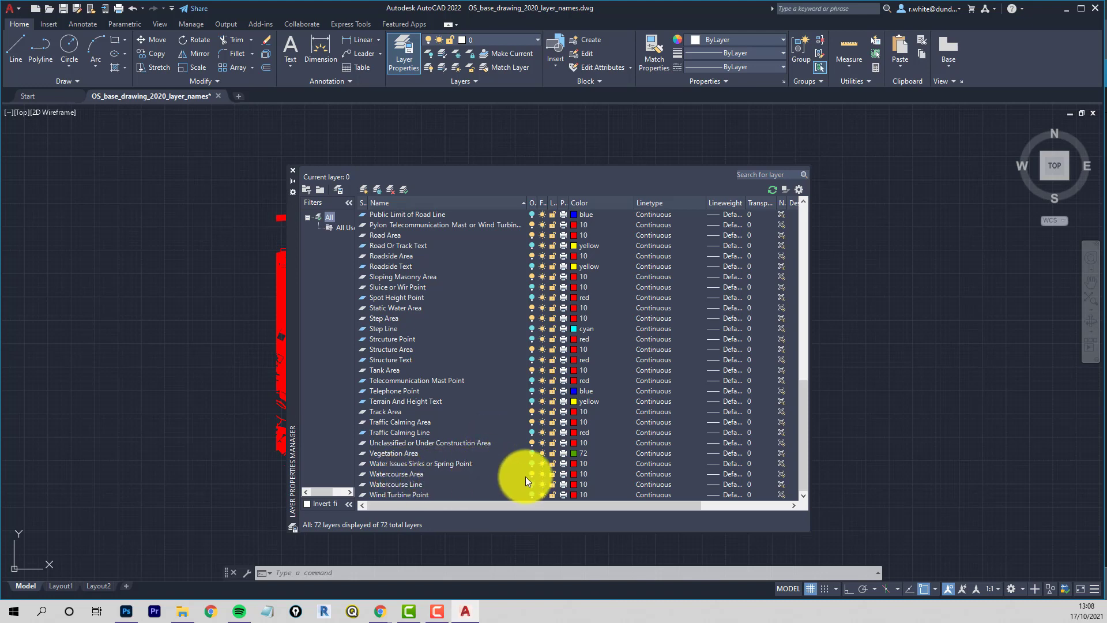
click(574, 474)
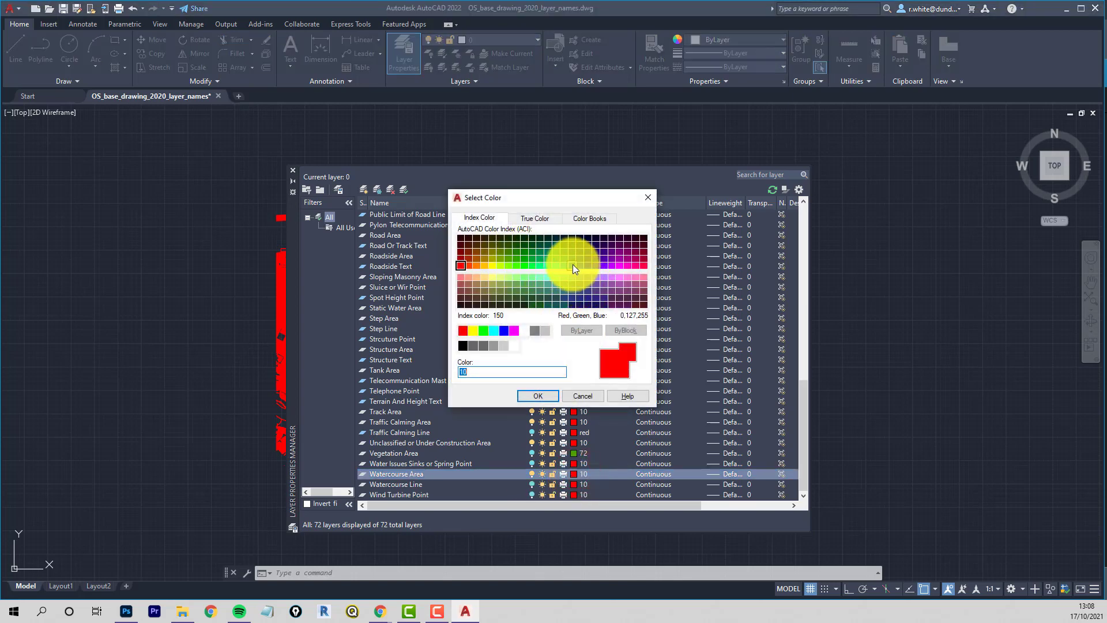
click(568, 267)
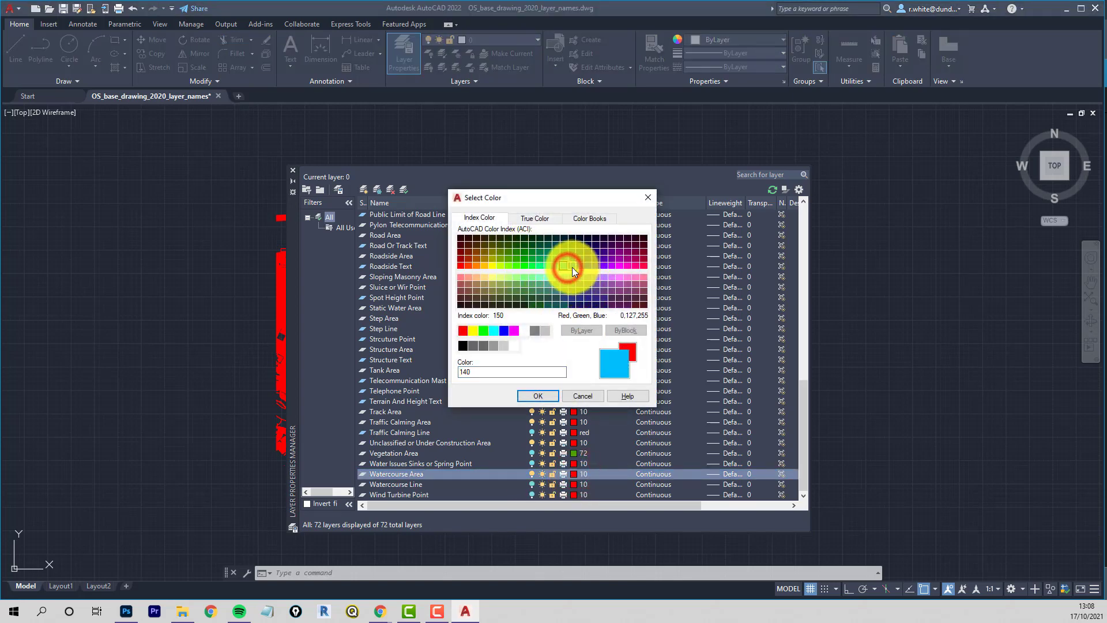
click(559, 251)
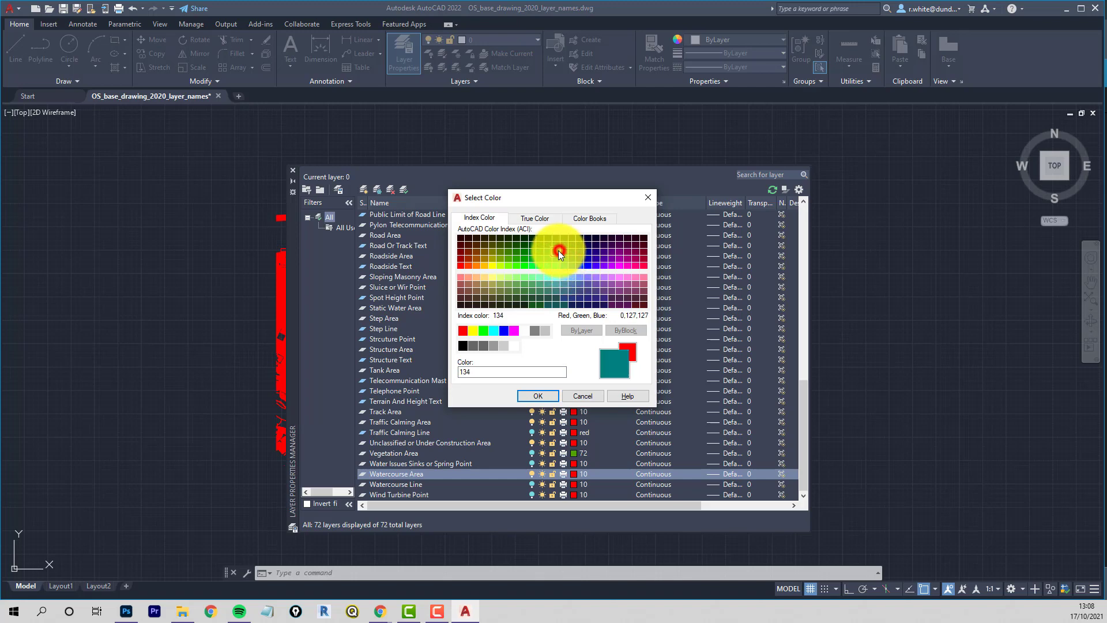
click(545, 396)
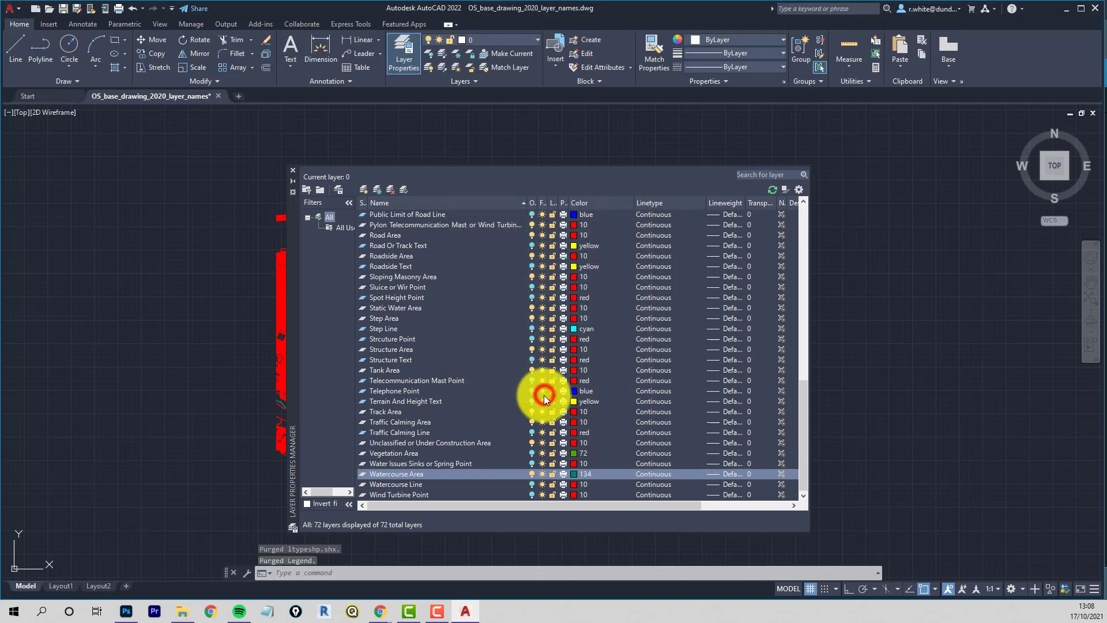
click(532, 473)
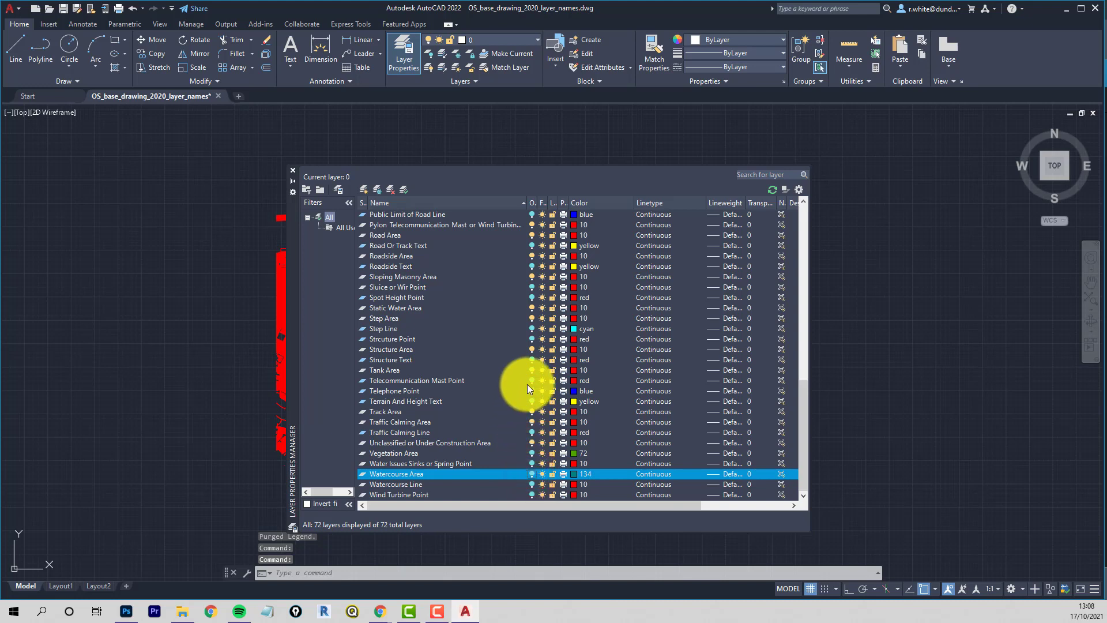
Step: Turn off the Static Water Area layer and set its colour to index 132
click(532, 308)
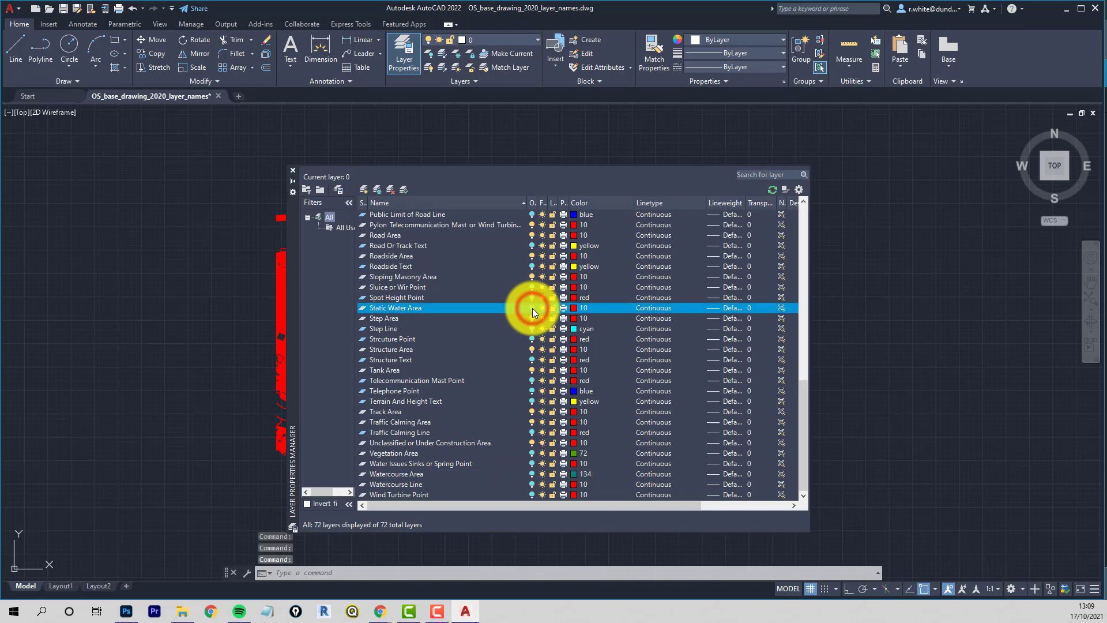
click(576, 309)
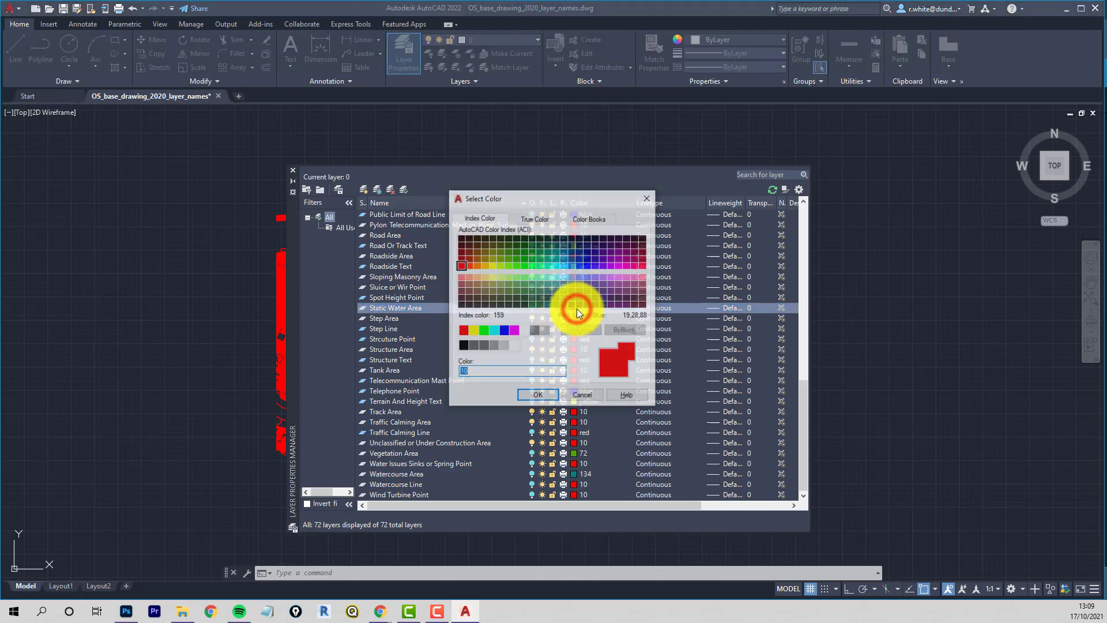
click(555, 261)
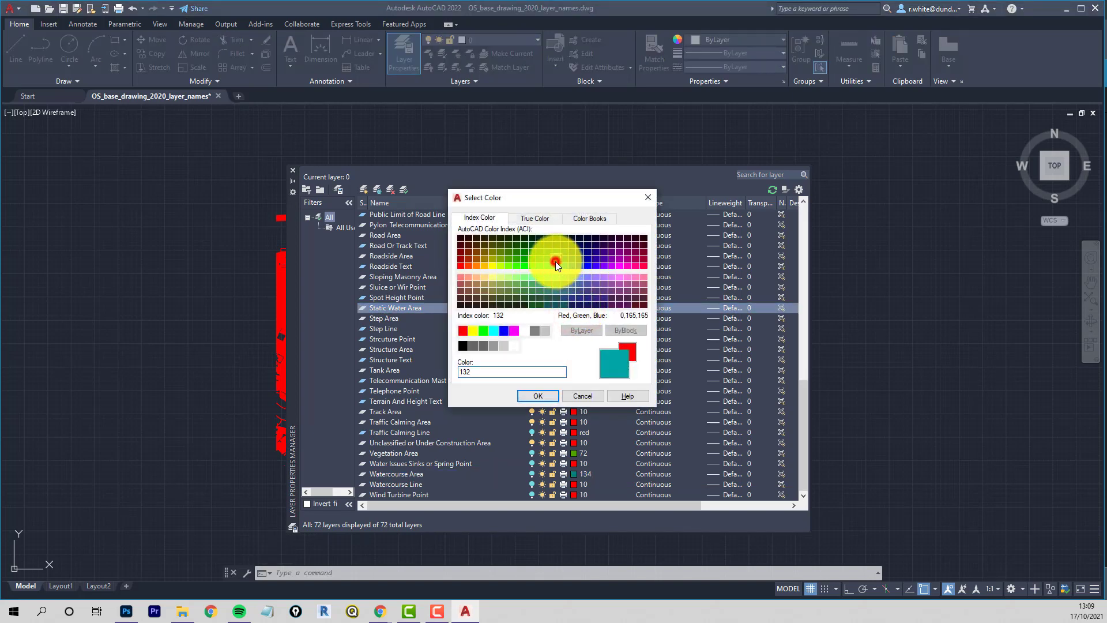
click(537, 395)
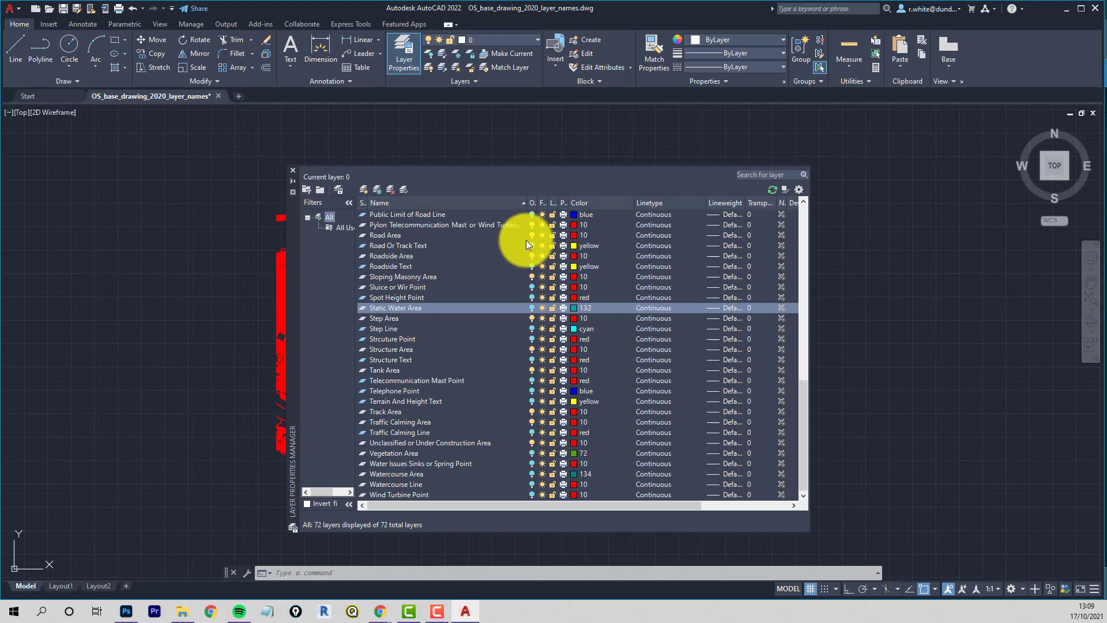
Step: Turn off the Landform Area layer and set its colour to index 62
scroll(531, 247, up, 1)
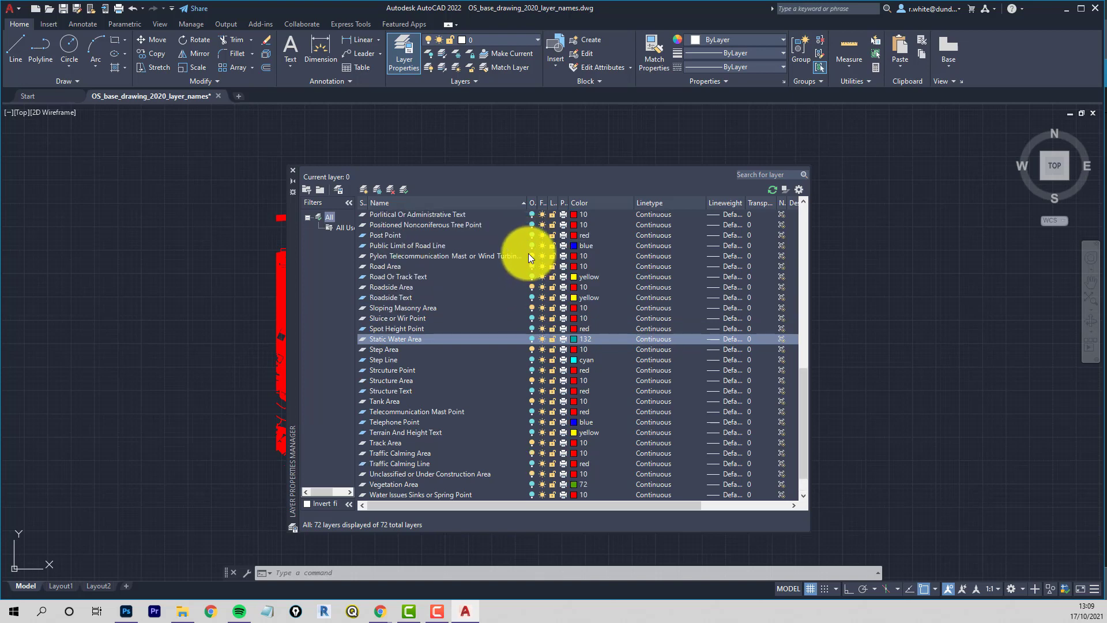
scroll(529, 254, up, 3)
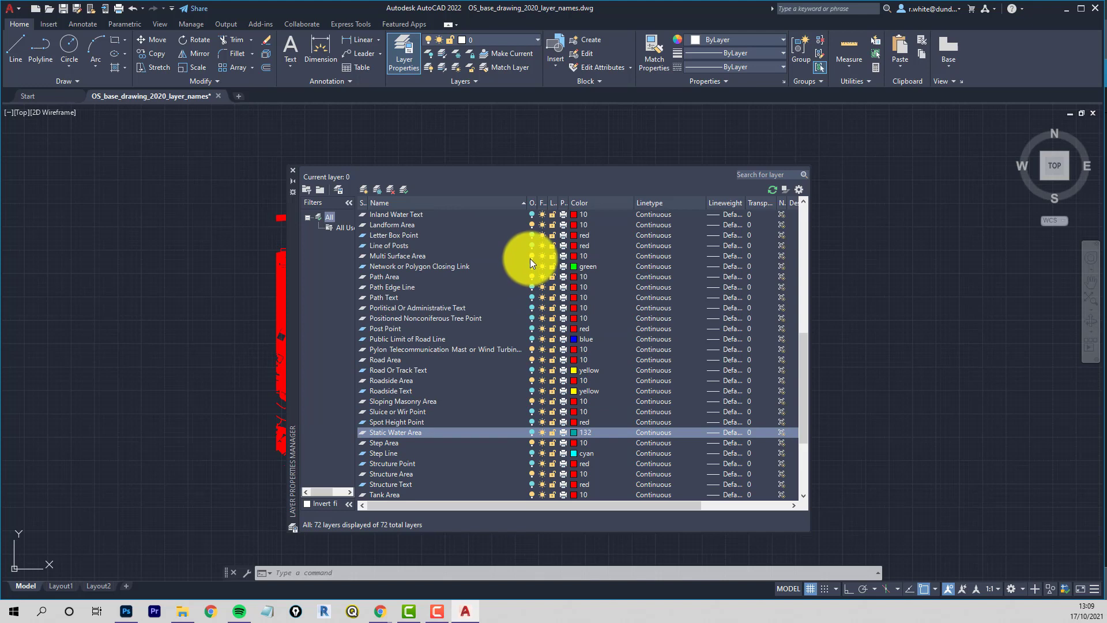
scroll(531, 263, up, 1)
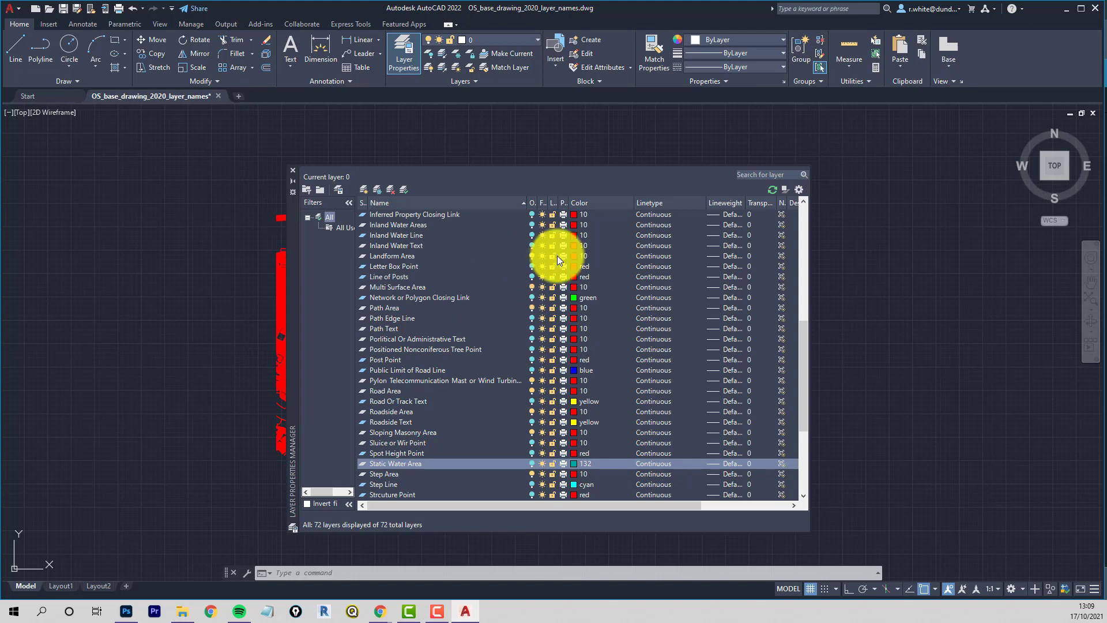
click(532, 256)
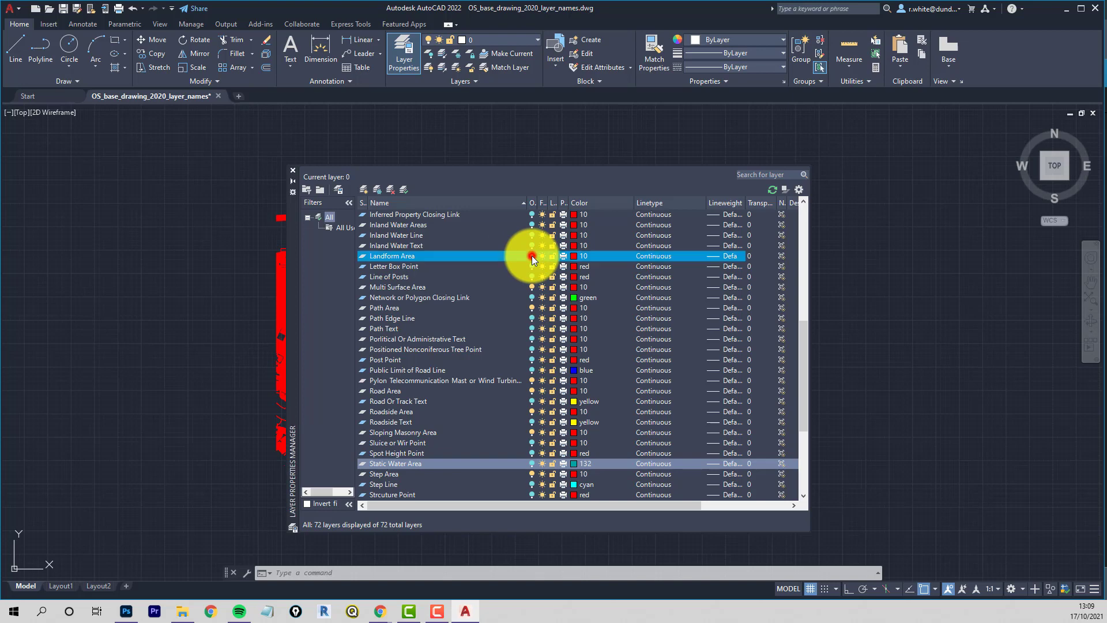
click(572, 258)
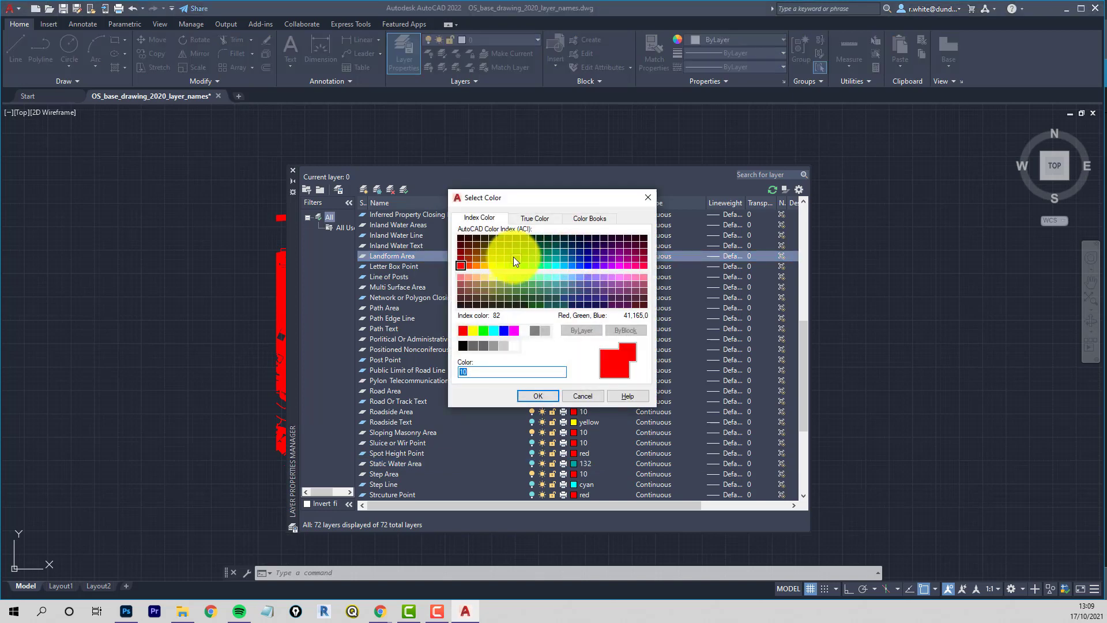
click(500, 258)
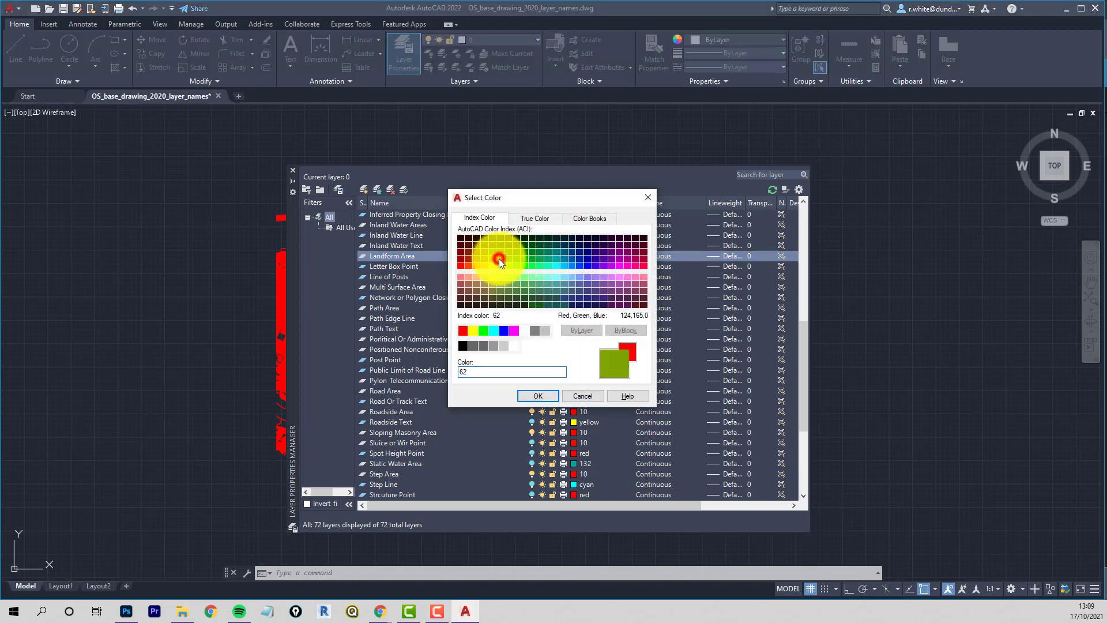
click(538, 397)
Step: Turn off the Buildings Area layer, set its colour to index 35 and close the layer properties list
scroll(516, 240, up, 5)
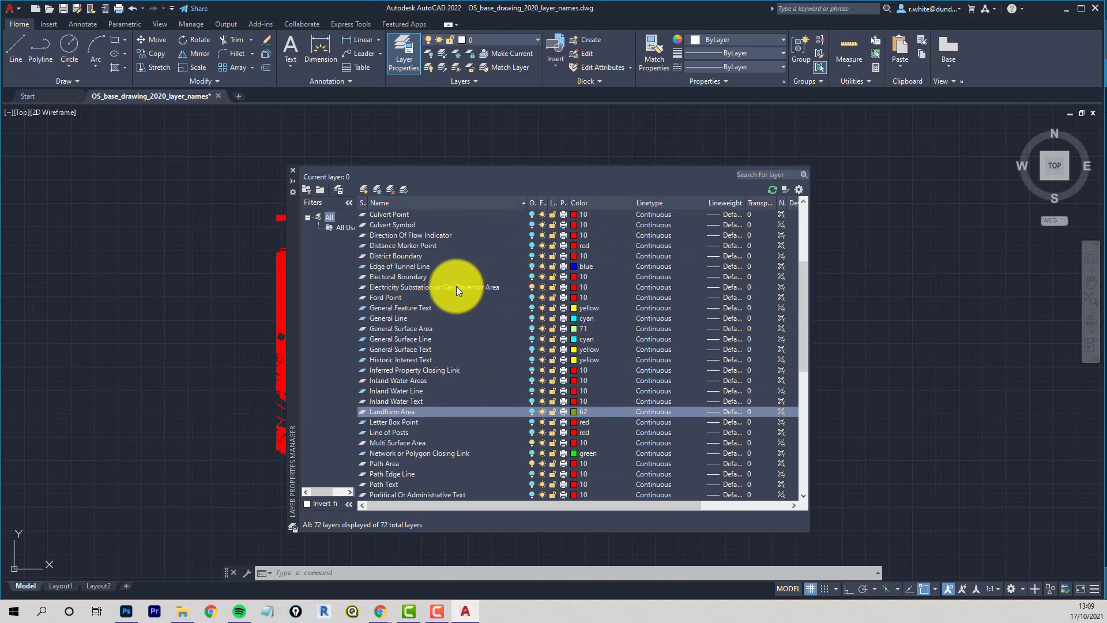
scroll(537, 287, up, 3)
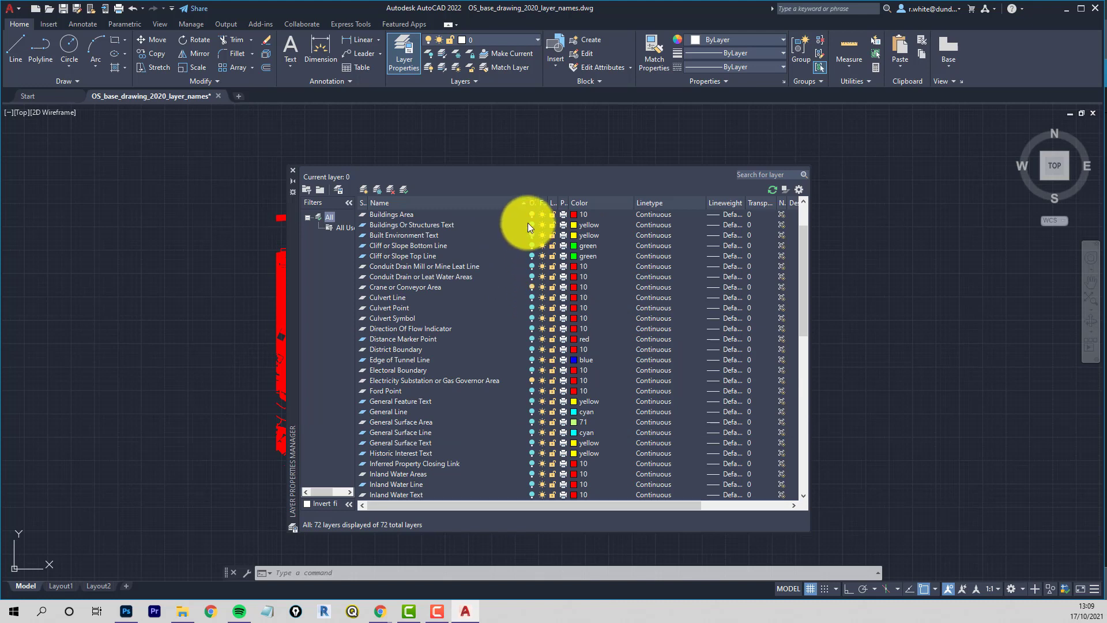
scroll(527, 222, up, 1)
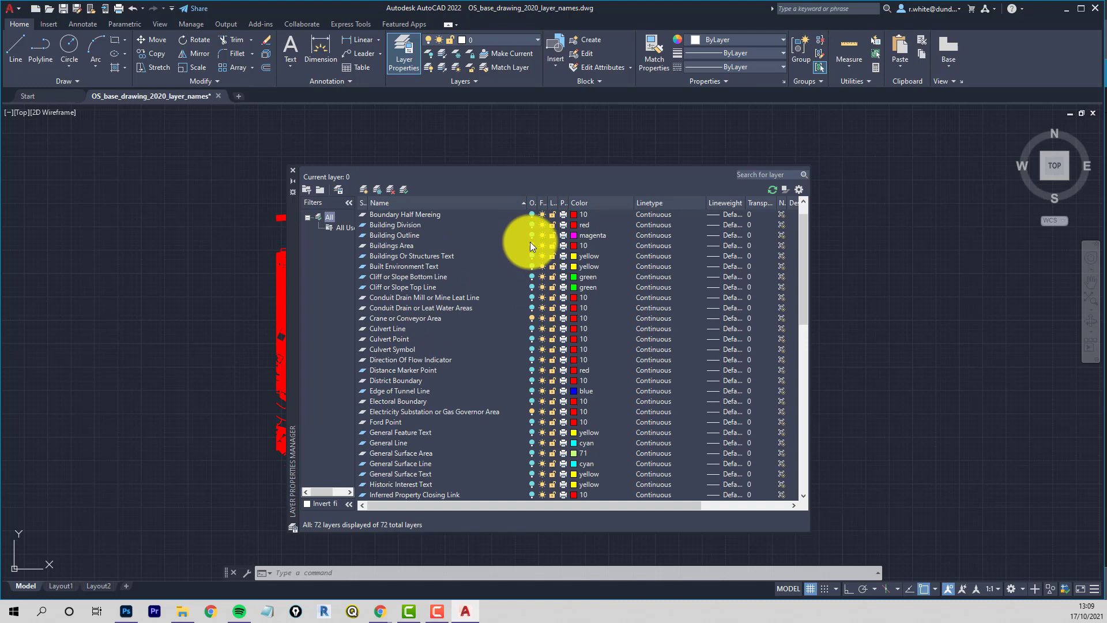
scroll(530, 241, up, 1)
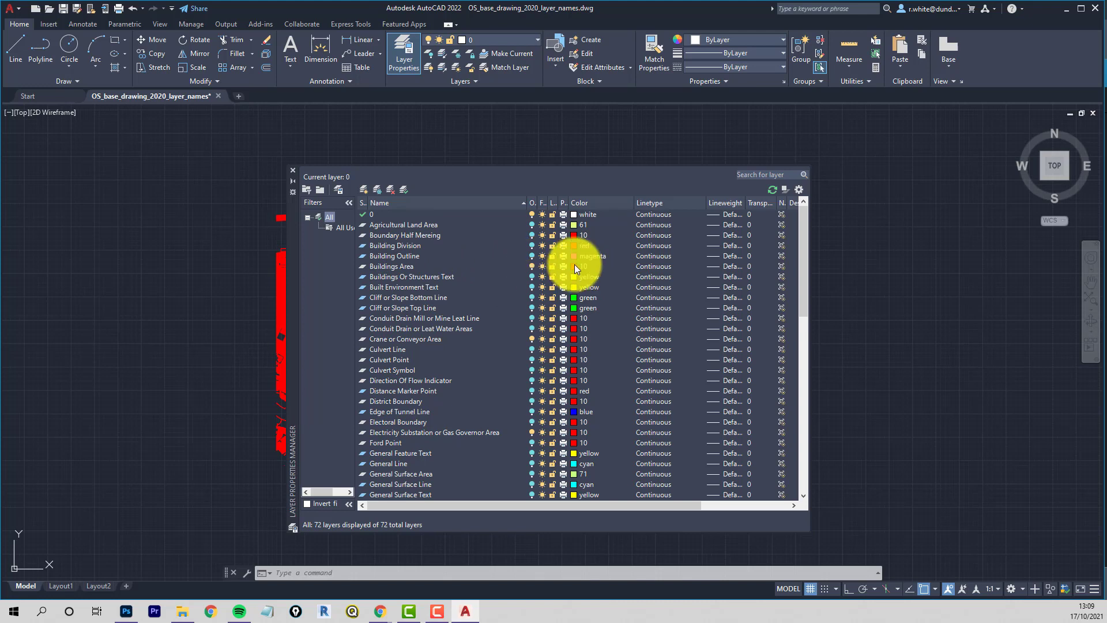
click(532, 265)
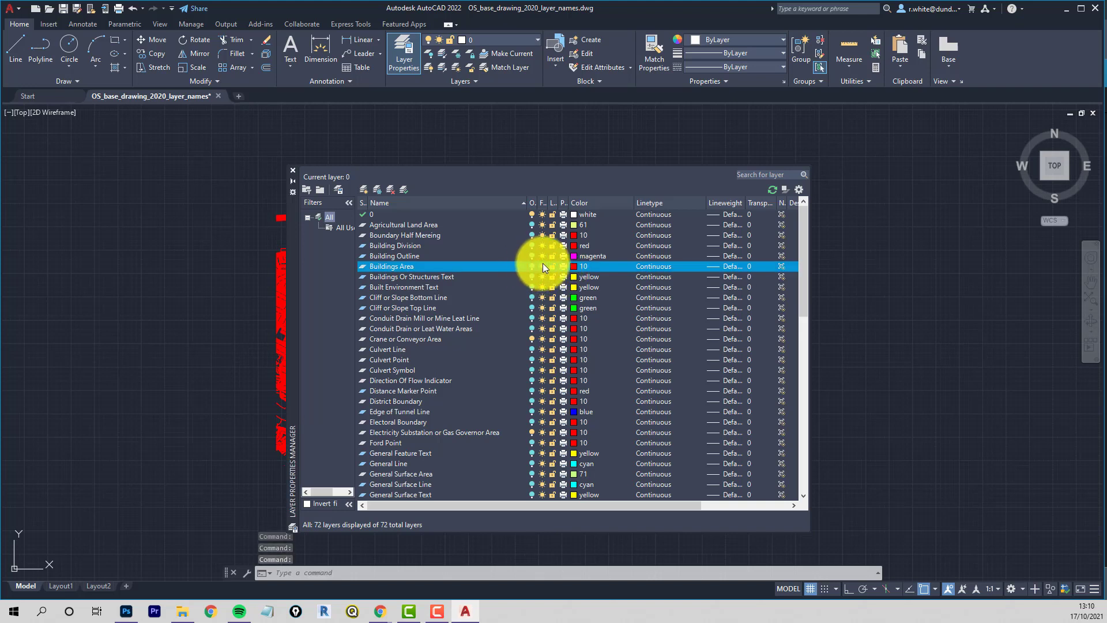
click(574, 266)
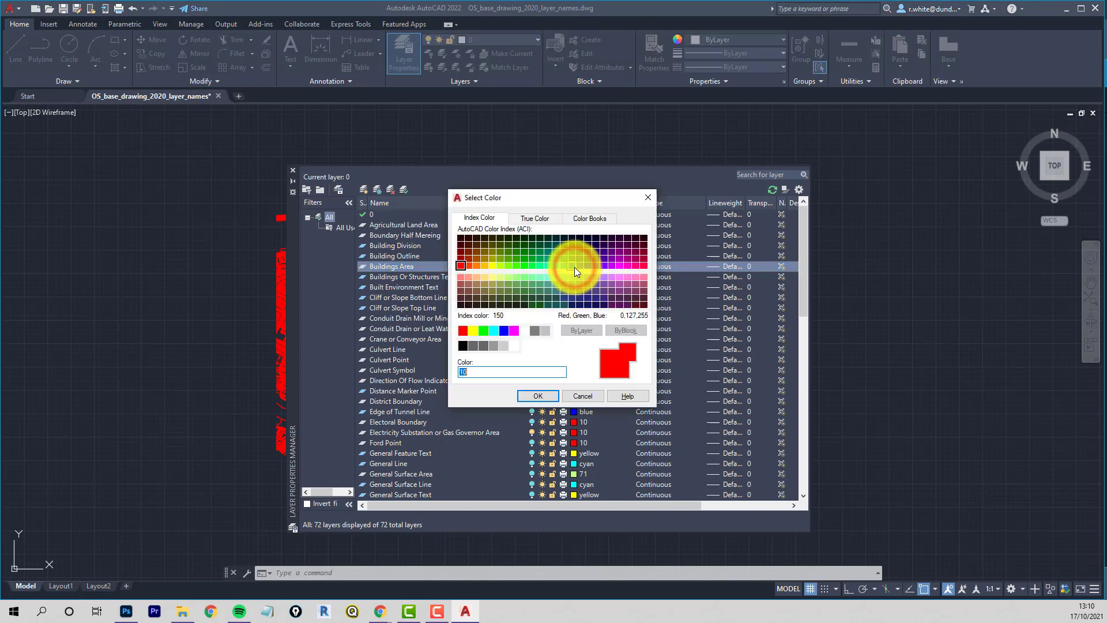
click(474, 291)
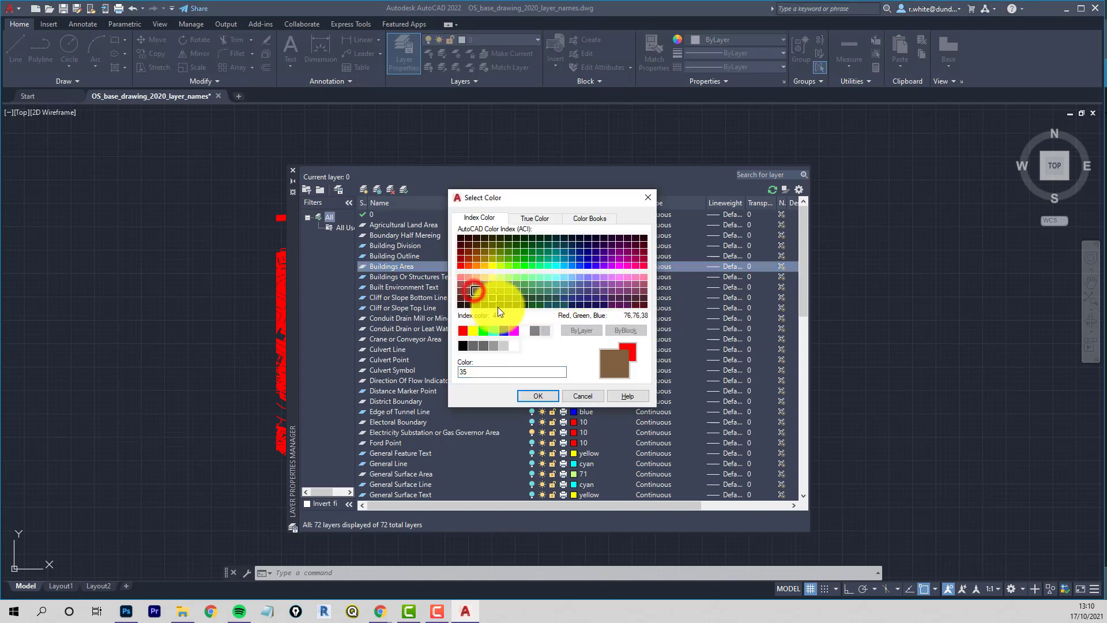
click(539, 396)
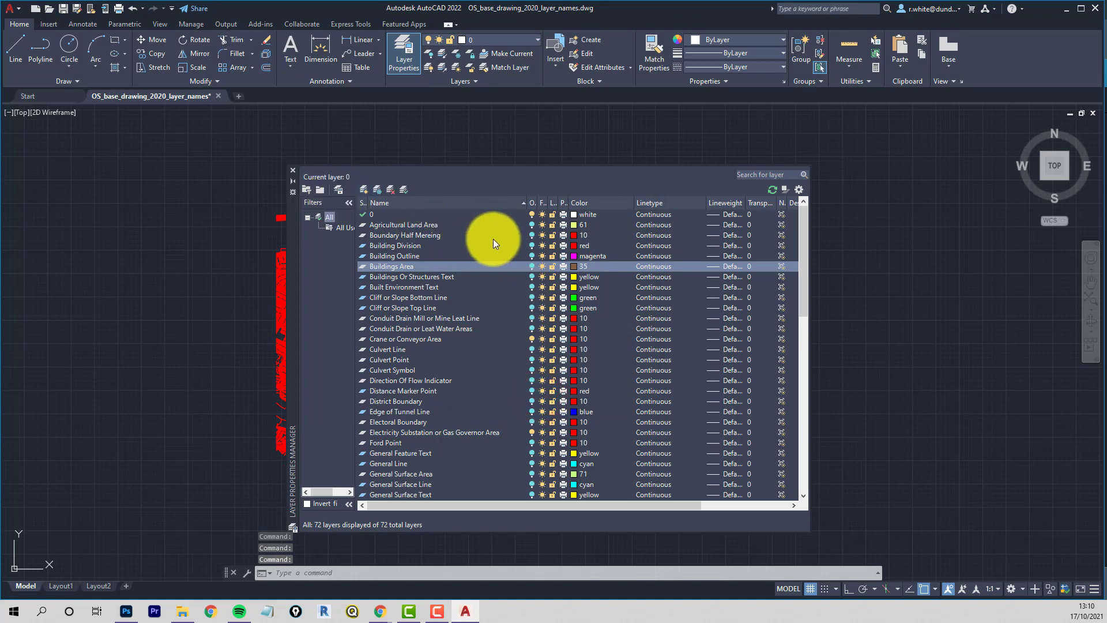
click(292, 171)
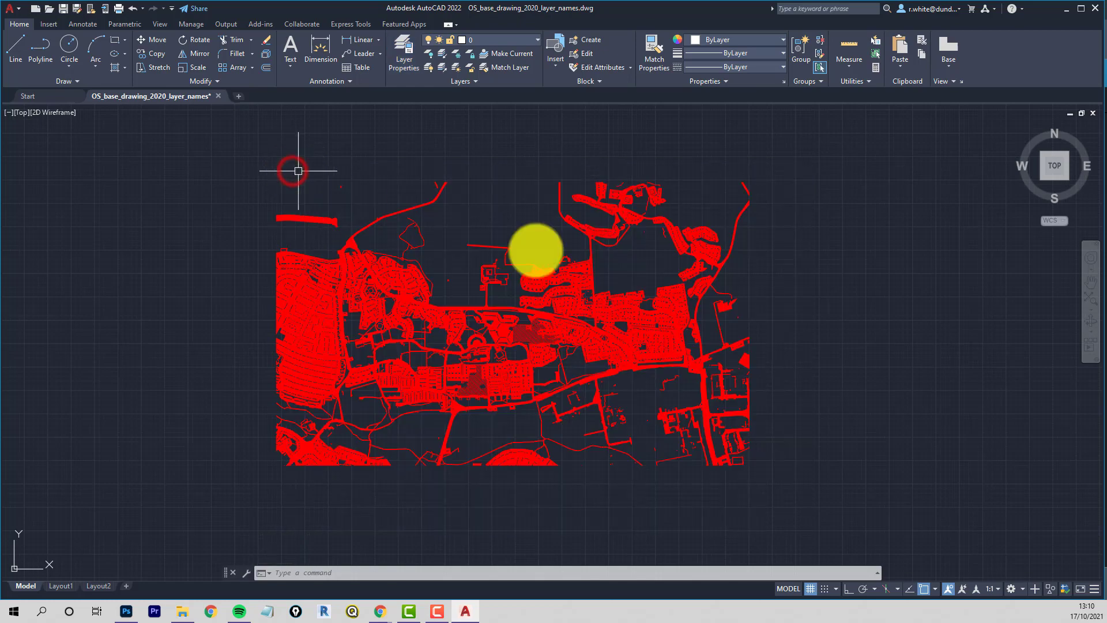
Step: Select all the red map areas that are still displayed and erase them from the drawing
scroll(622, 352, up, 5)
scroll(623, 353, down, 2)
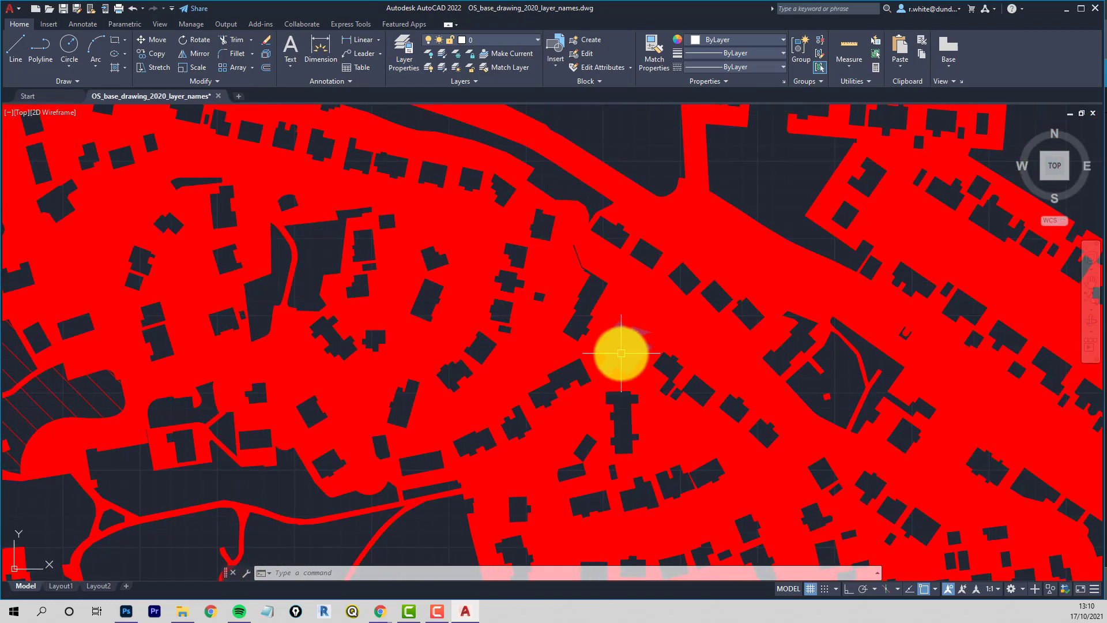
scroll(622, 353, down, 3)
scroll(622, 353, down, 3)
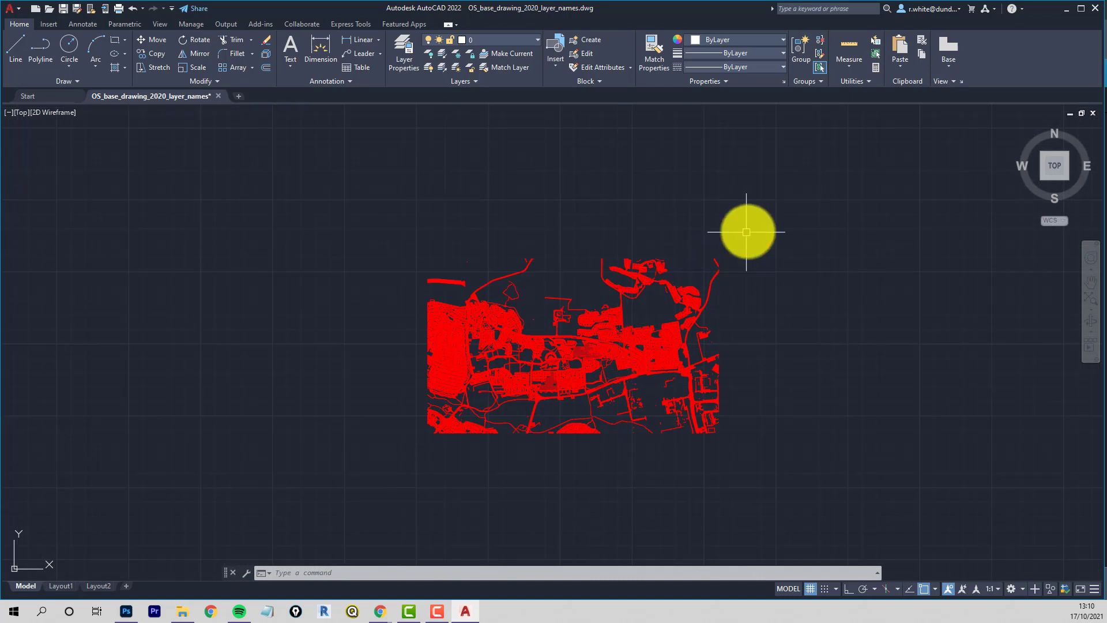
click(750, 230)
click(351, 454)
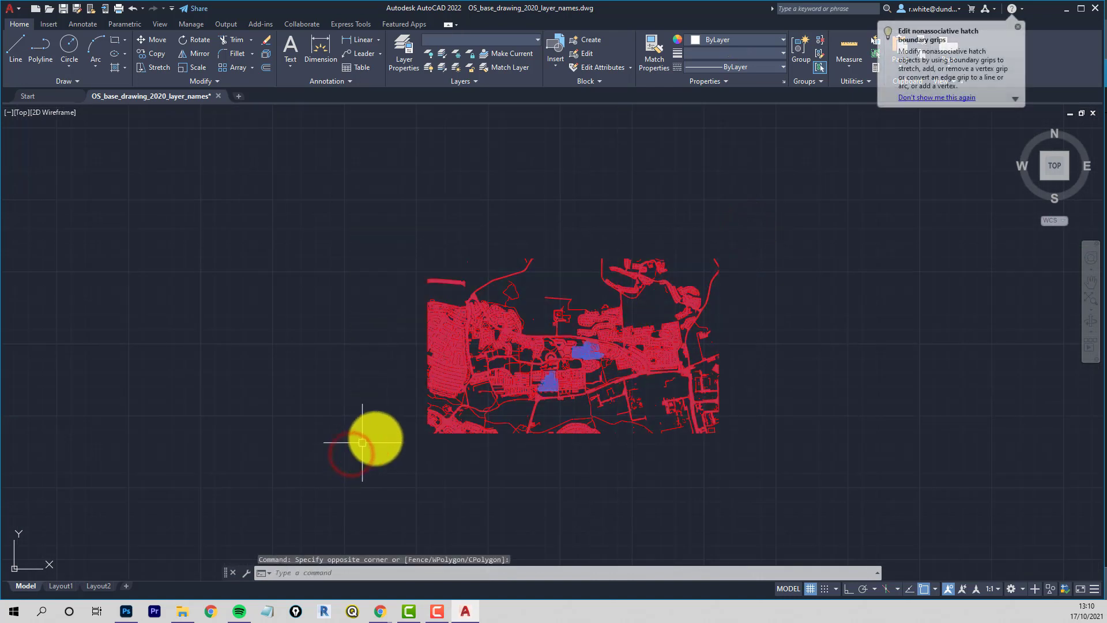
key(Delete)
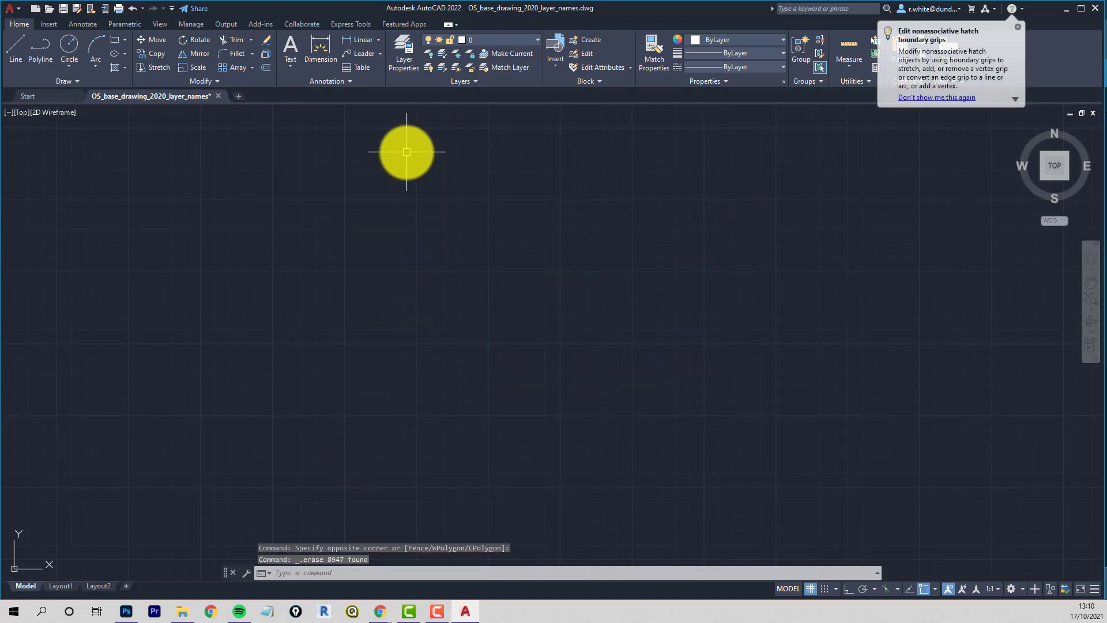
Step: Turn on every layer in the drawing with the -LAYER command, using the * wildcard
text(-layer)
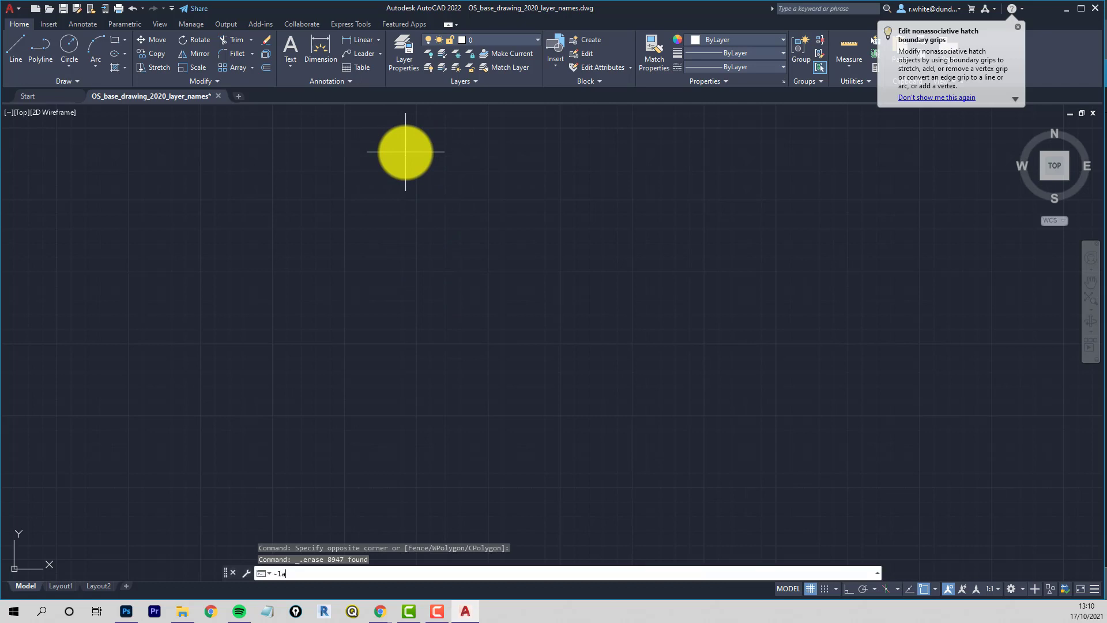
key(Return)
text(on)
key(Return)
text(*)
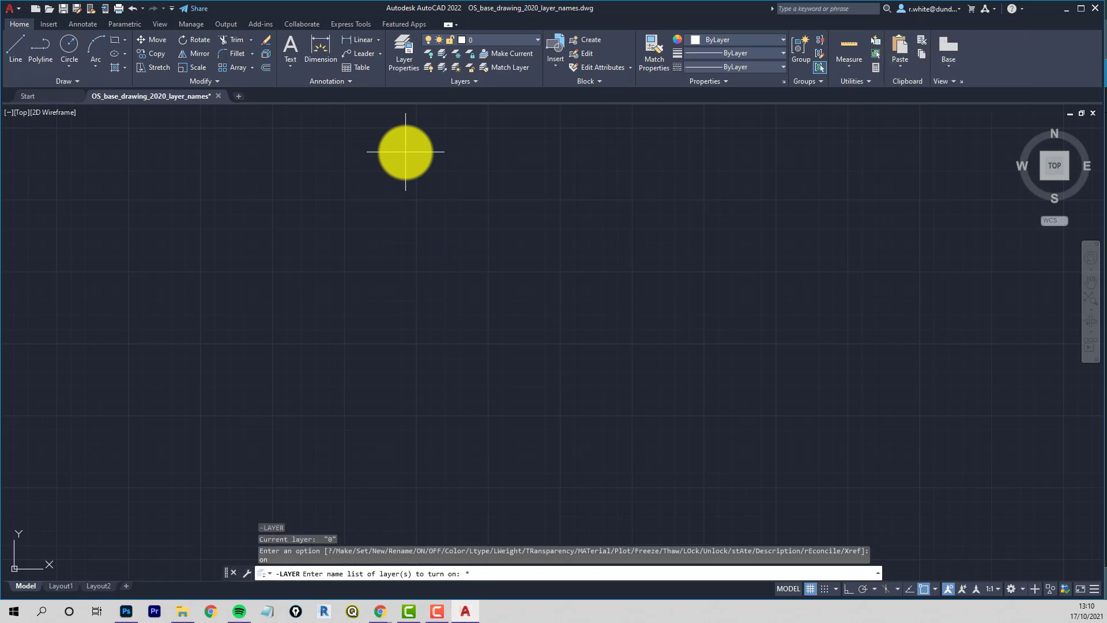
key(Return)
key(Return)
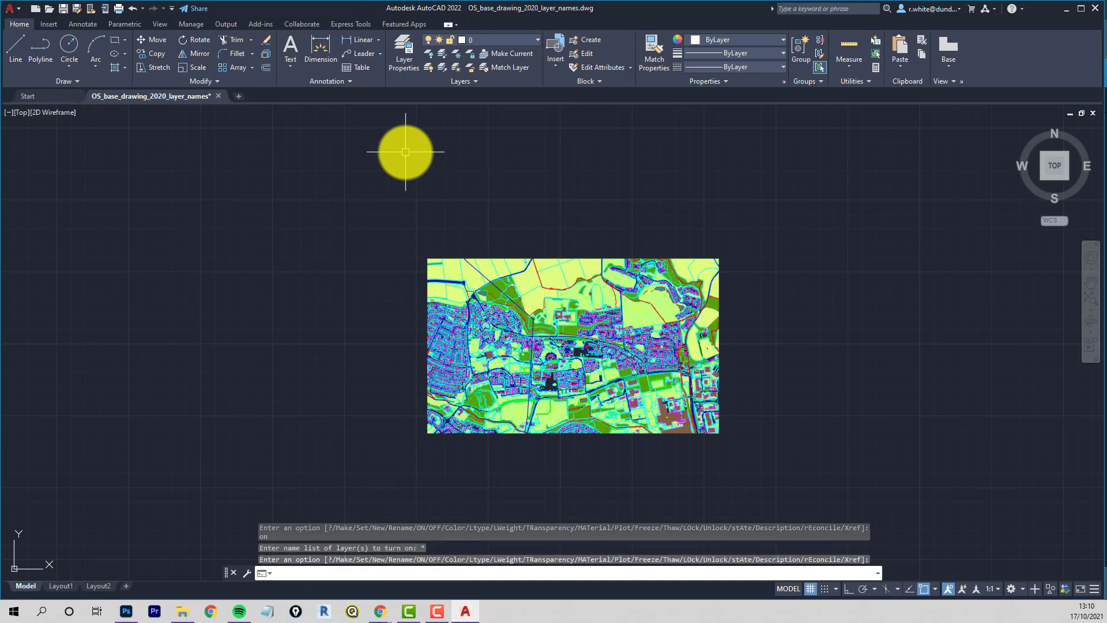
Step: Purge all unused items from the drawing, including nested items, and look over the remaining layers
scroll(574, 382, up, 4)
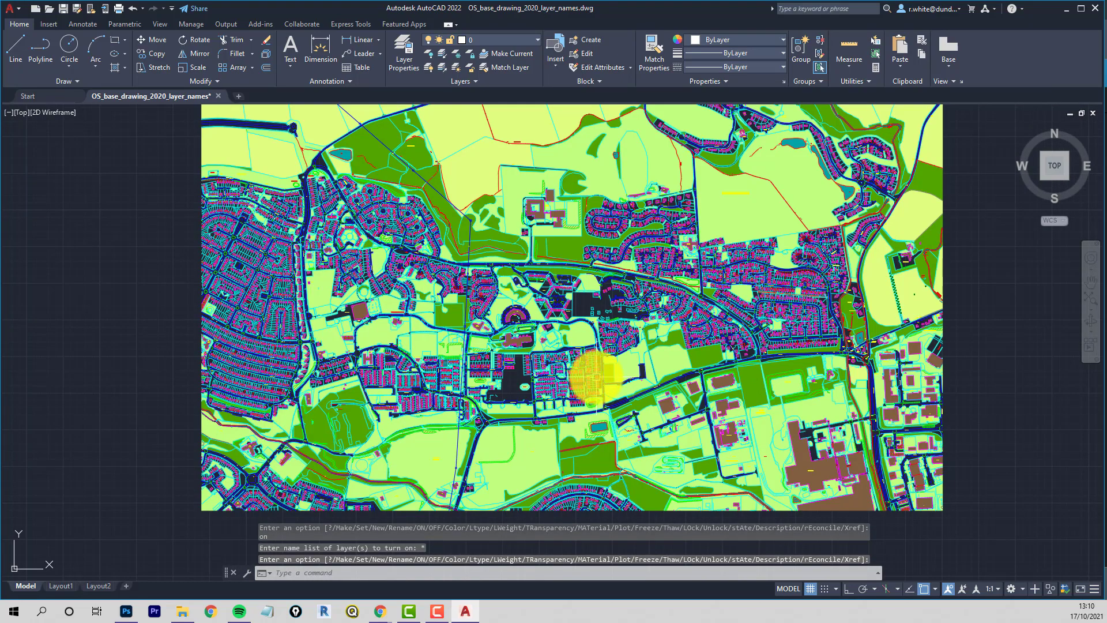
scroll(600, 375, up, 3)
scroll(640, 297, up, 5)
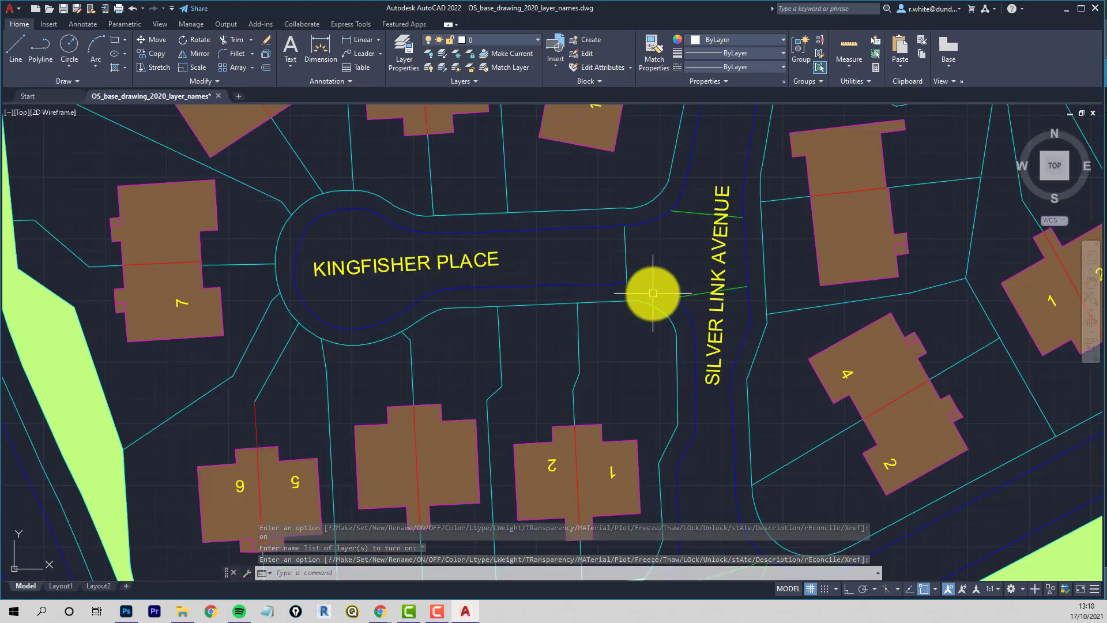
scroll(651, 297, down, 10)
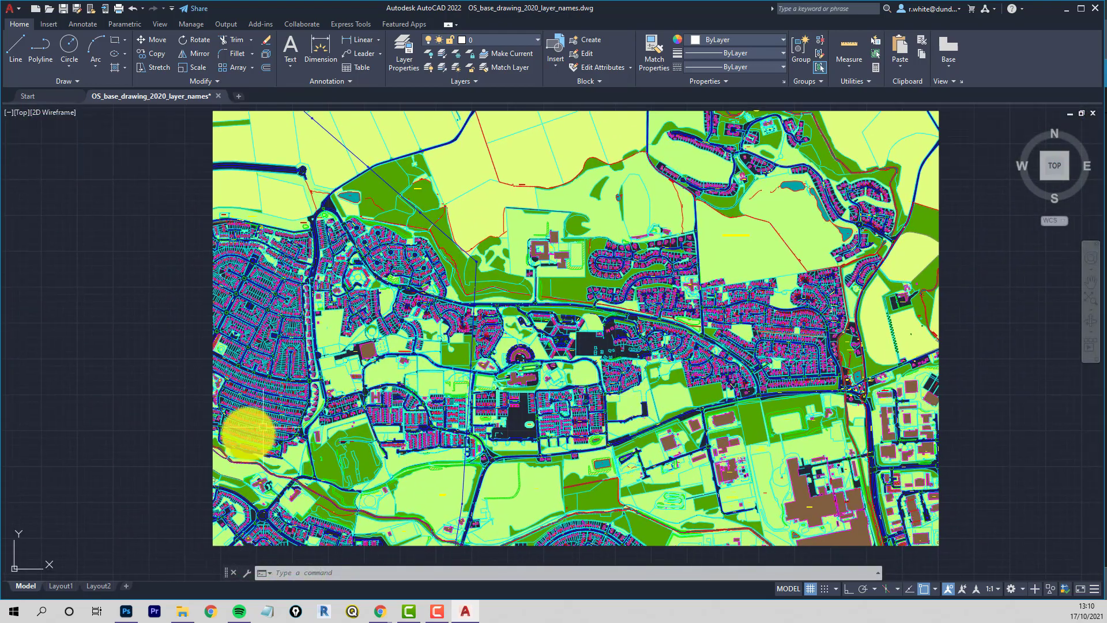
middle_drag(129, 217, 126, 226)
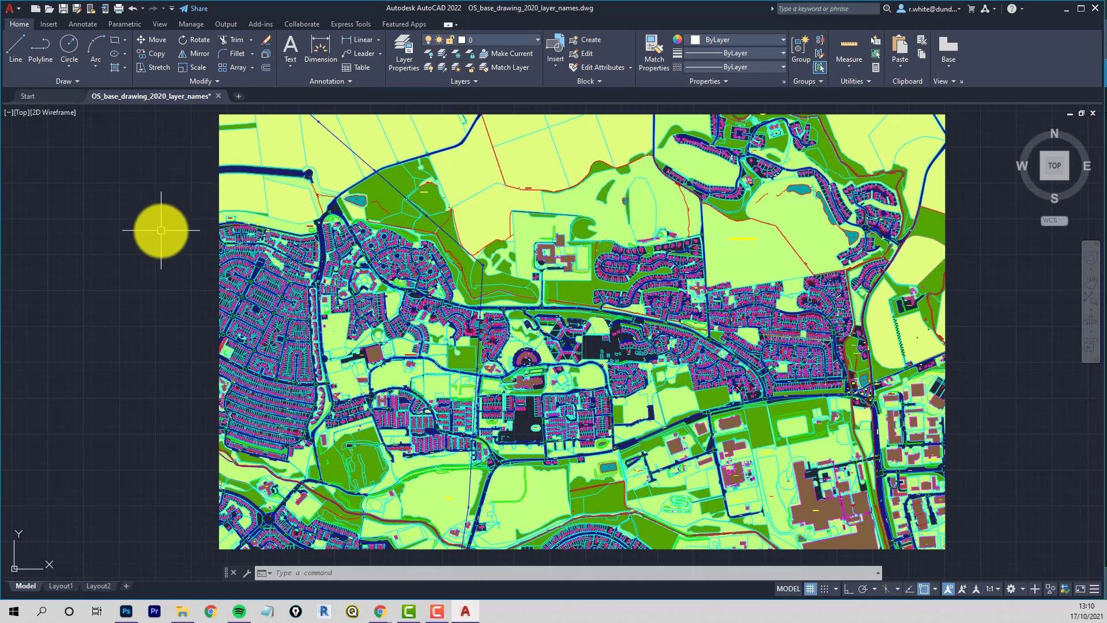
text(urg)
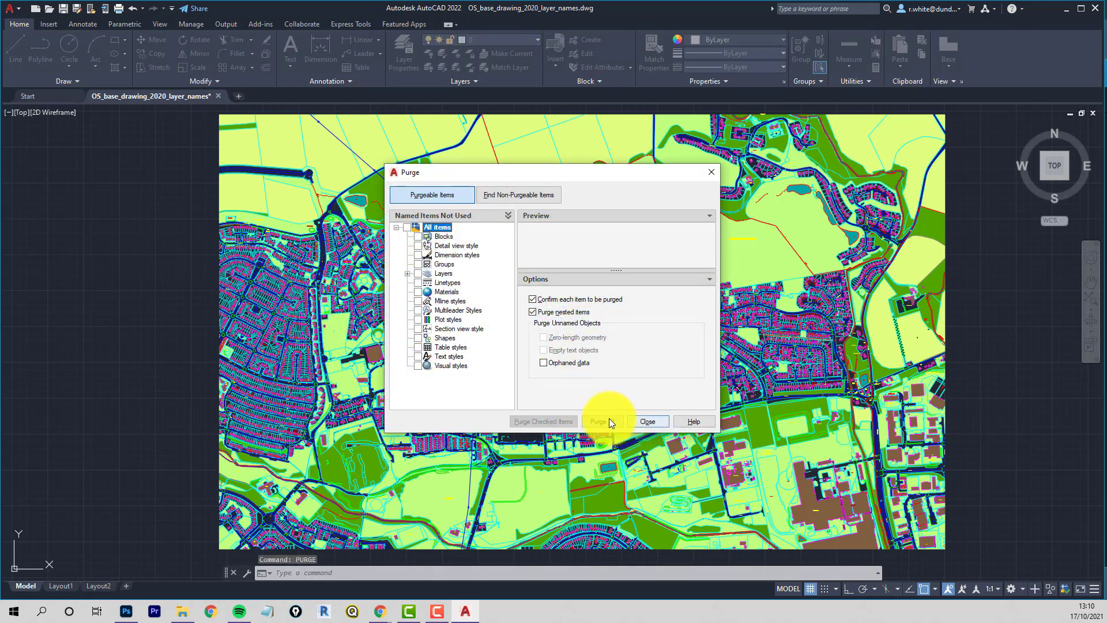
click(603, 421)
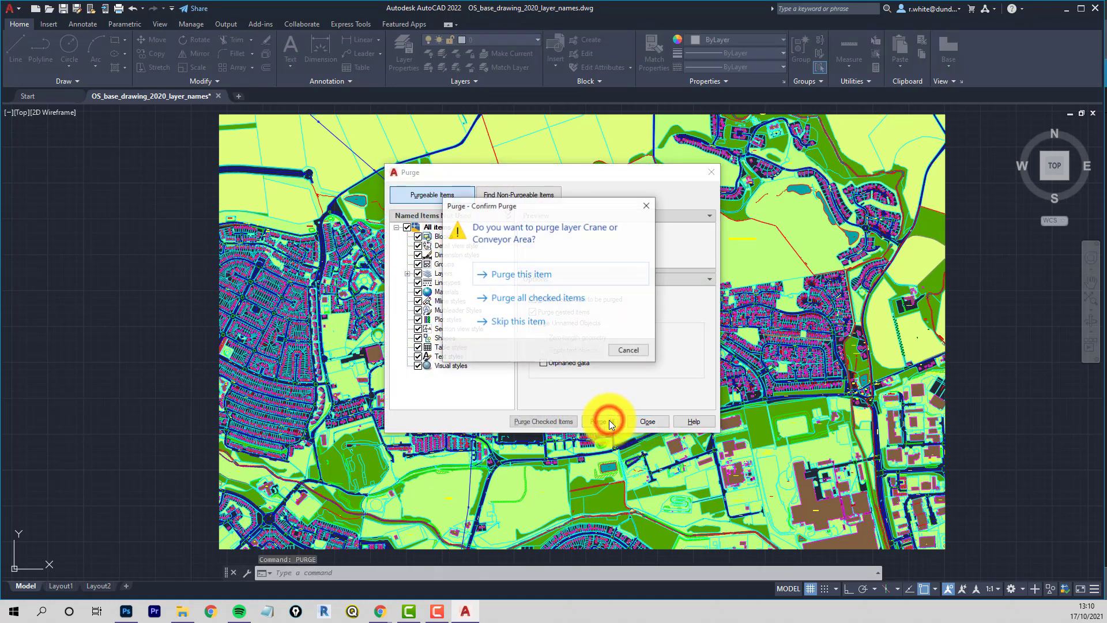
click(507, 300)
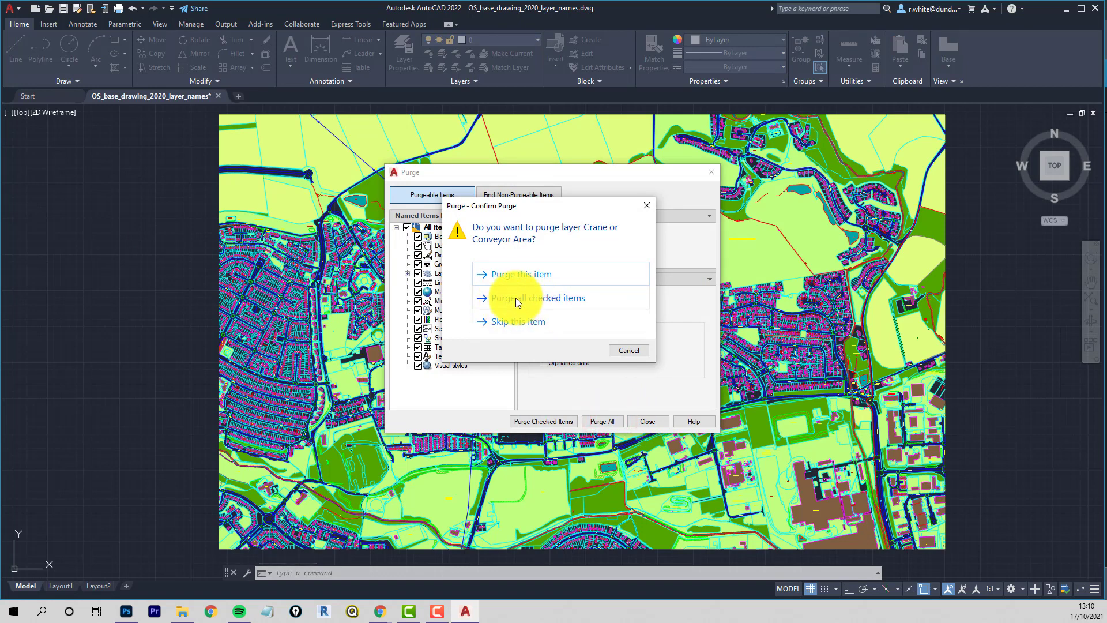
click(647, 422)
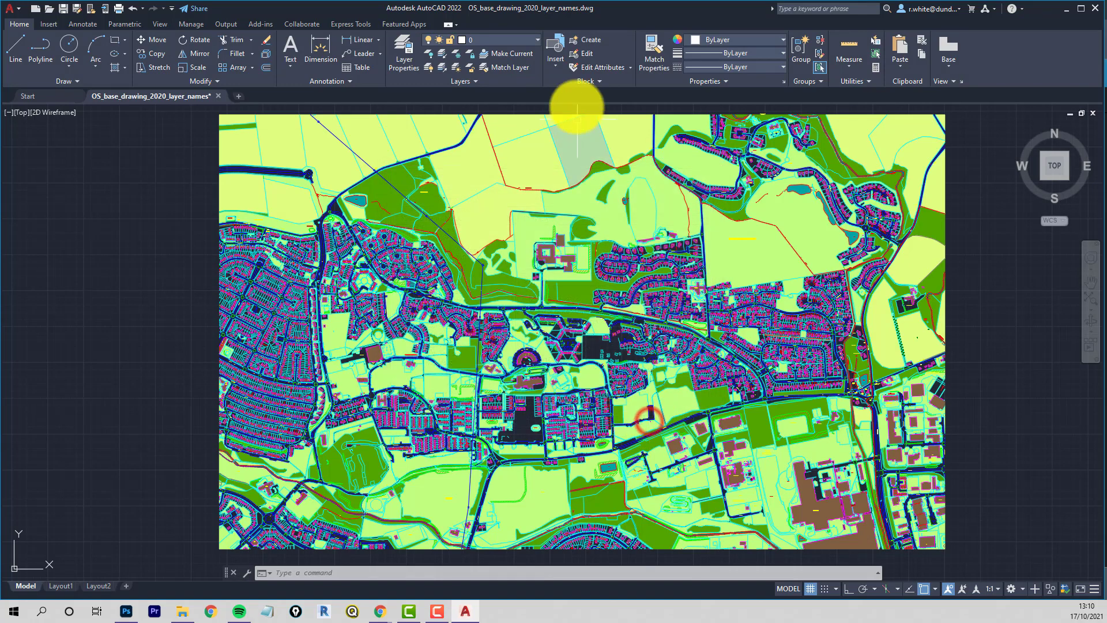
click(538, 40)
drag(586, 149, 573, 82)
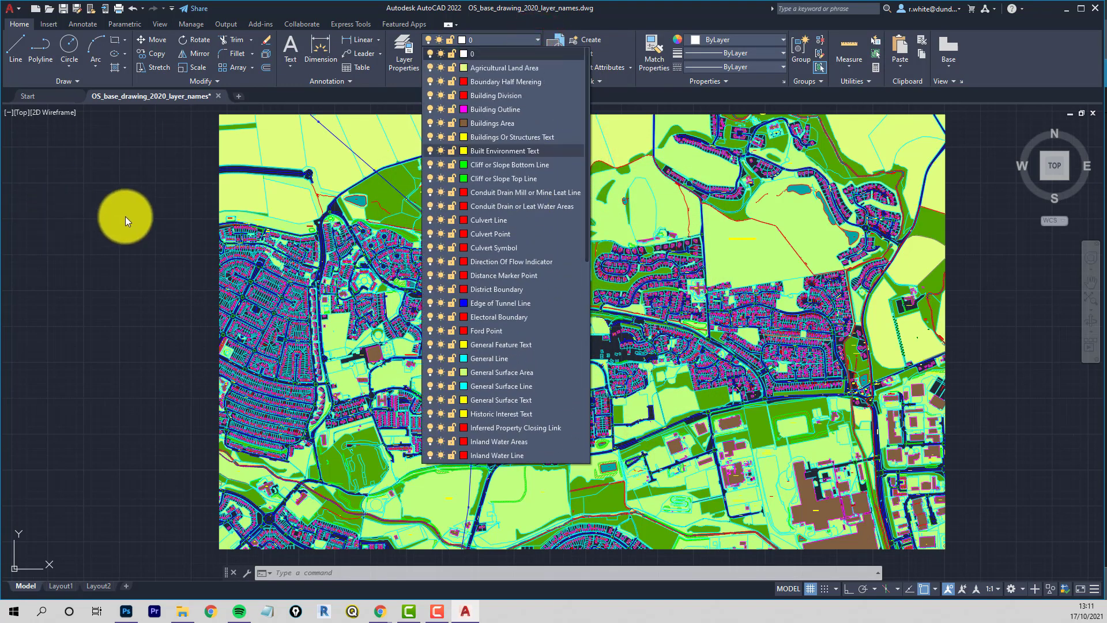
click(126, 216)
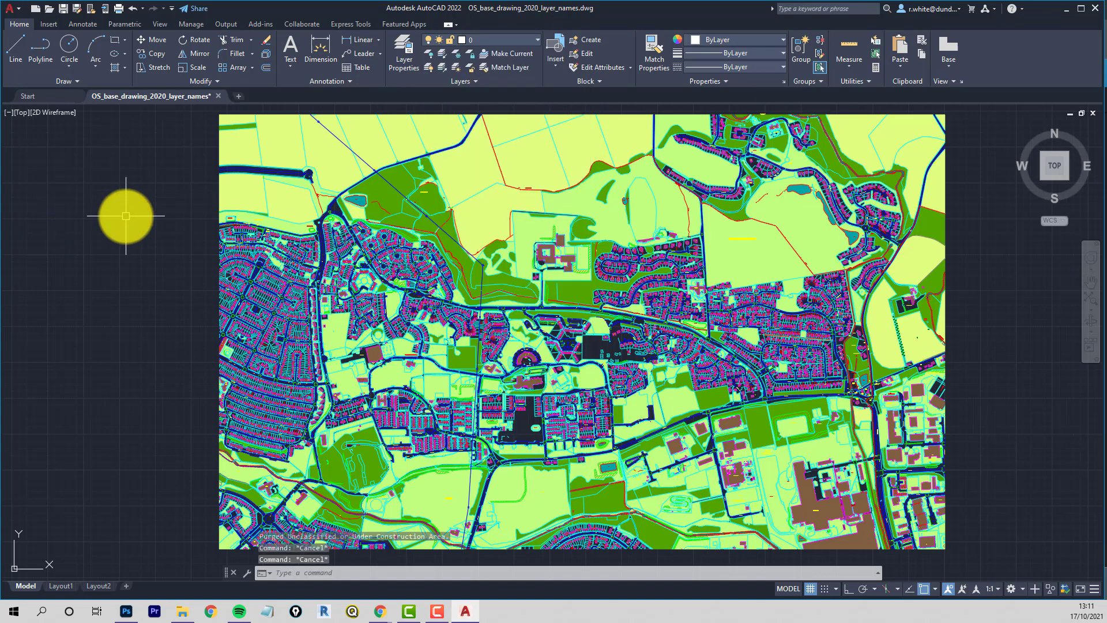
Step: Save the drawing under the new name whitfield_topo in the Desktop Regular Use Docs folder
text(saveas)
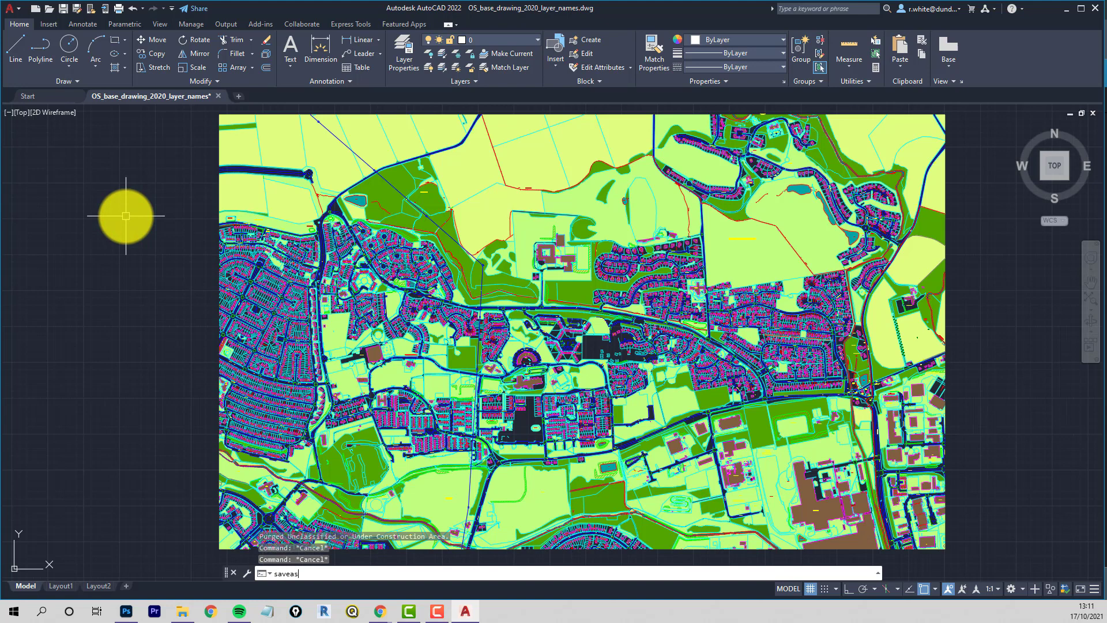
key(Return)
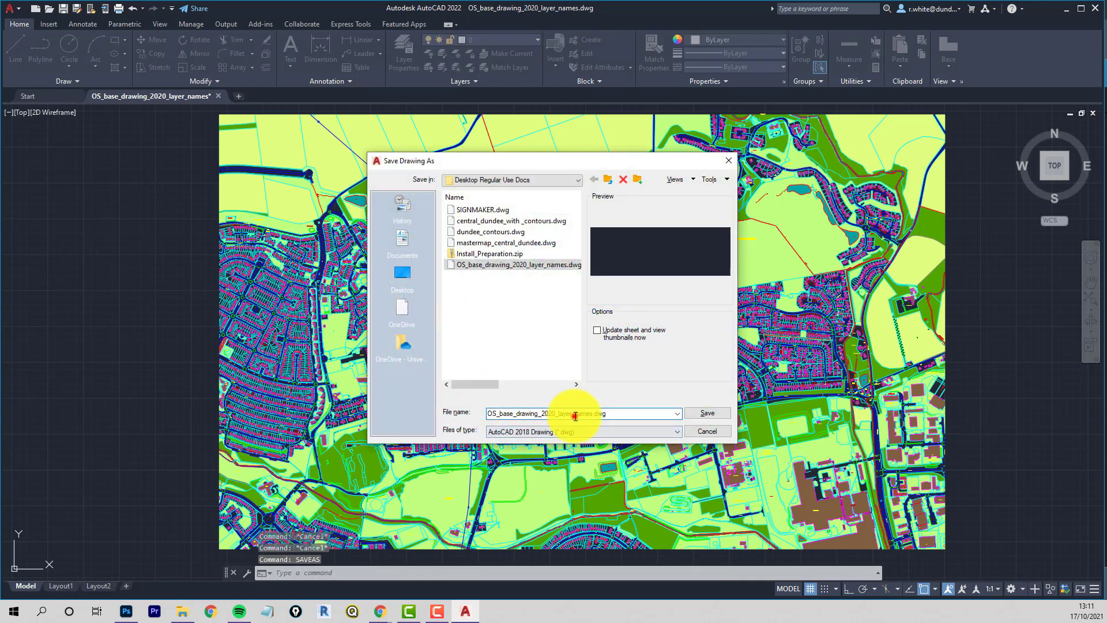
drag(592, 412, 474, 412)
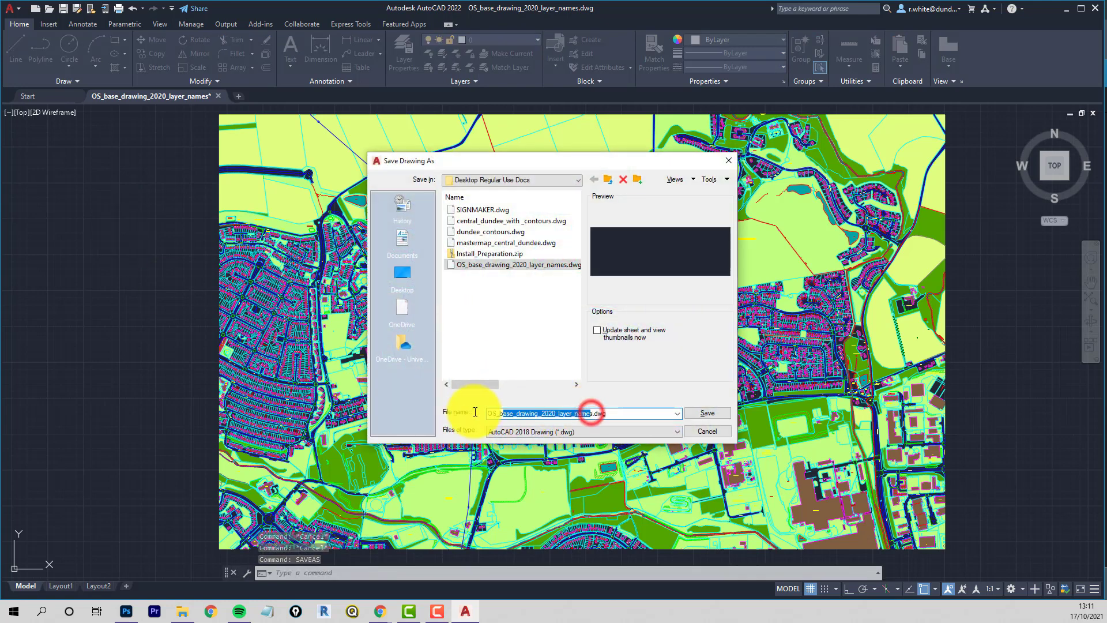
key(BackSpace)
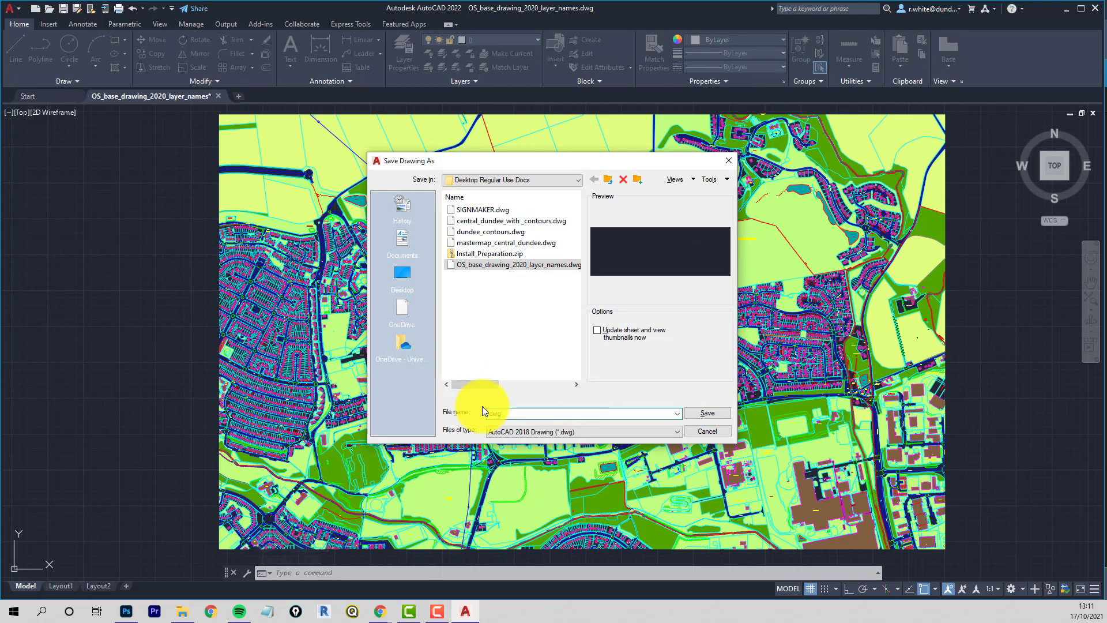
text(whitfield_topo)
click(708, 412)
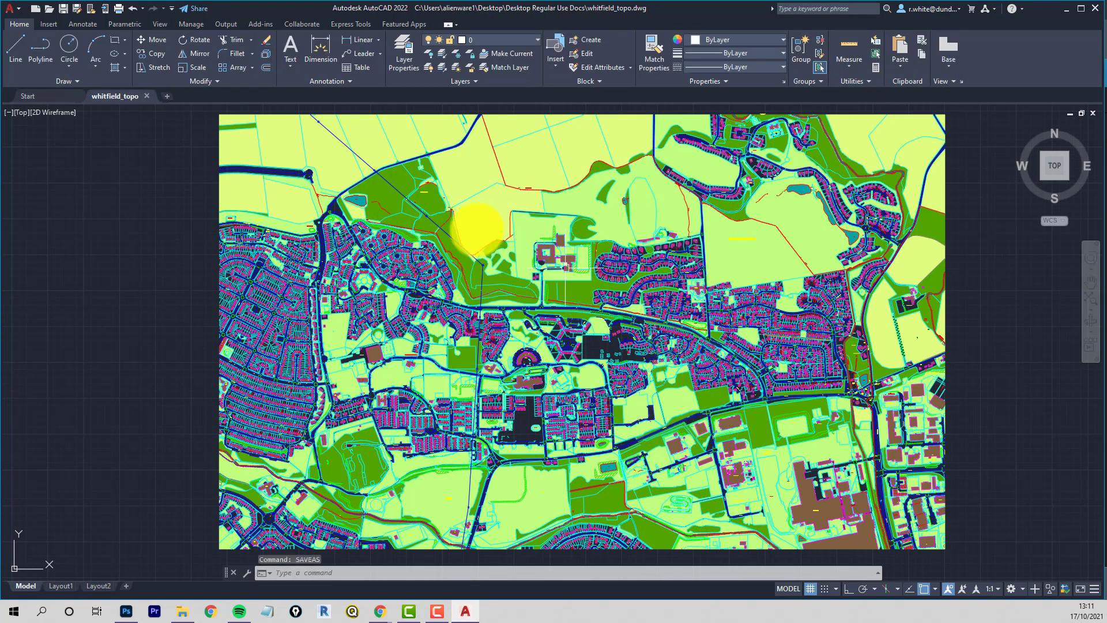
Step: Start inserting a block and load terrain-5-NO43SE.dwg from the Whitfield folder as the block library
mouse_move(438, 218)
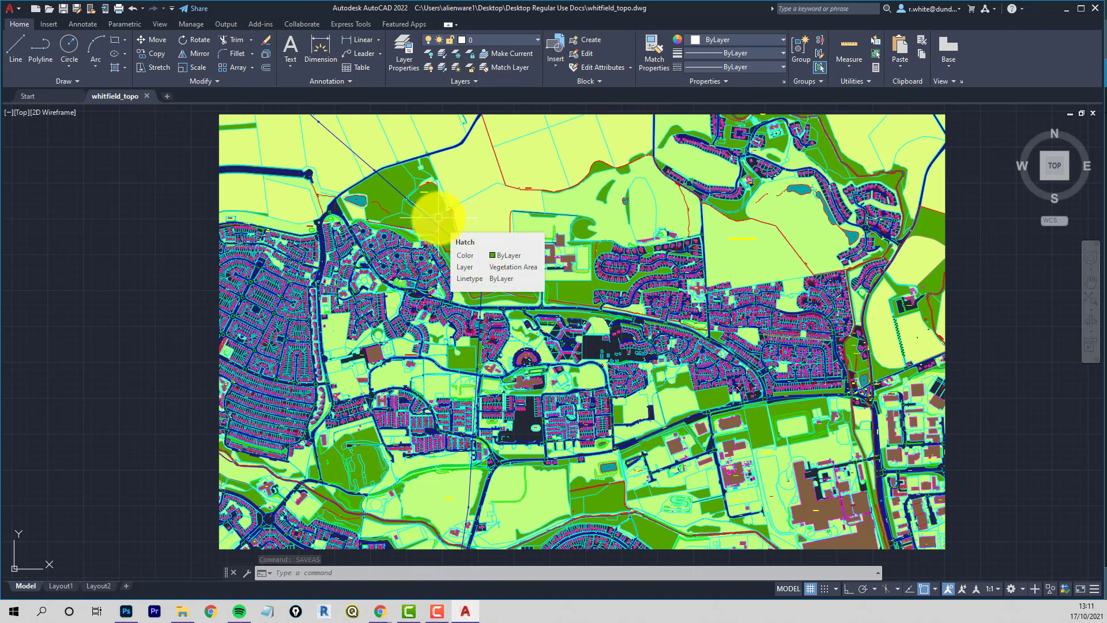
mouse_move(418, 256)
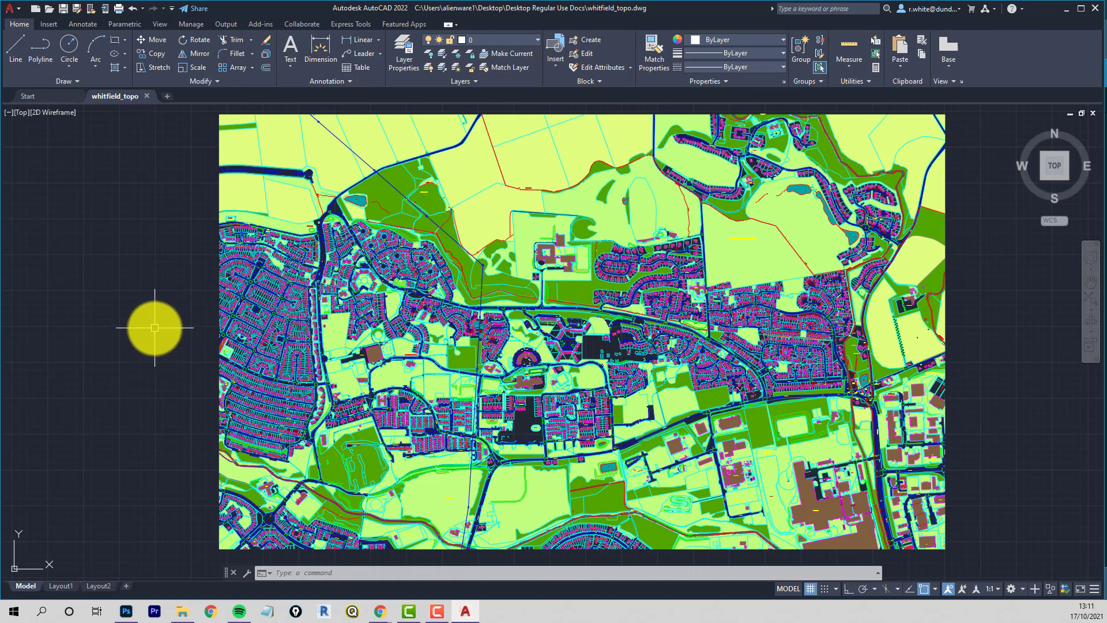
key(Return)
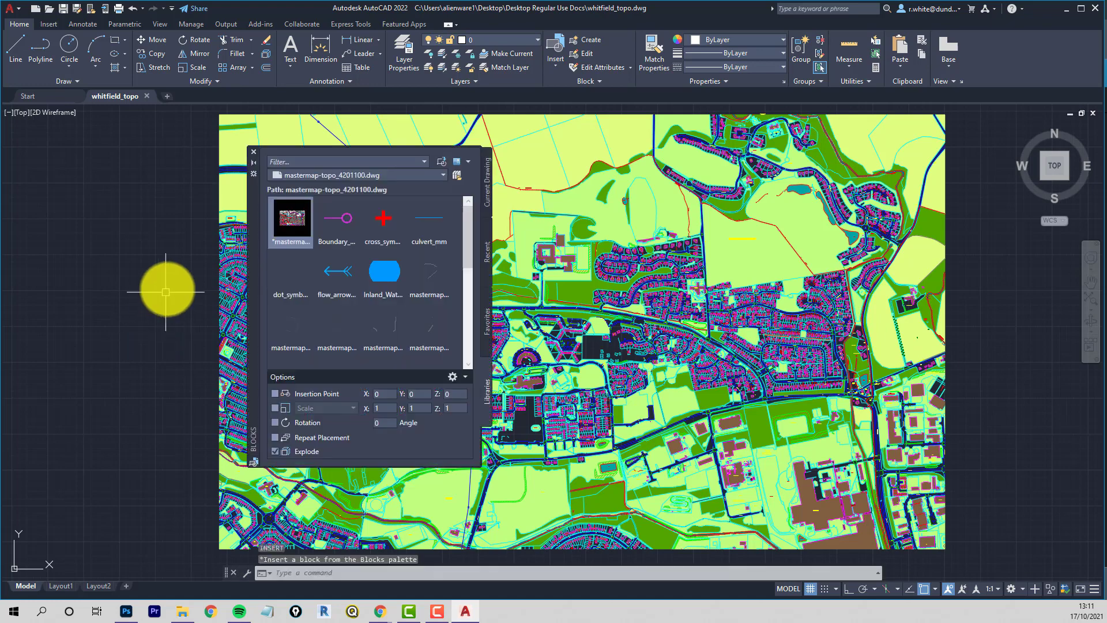
click(457, 175)
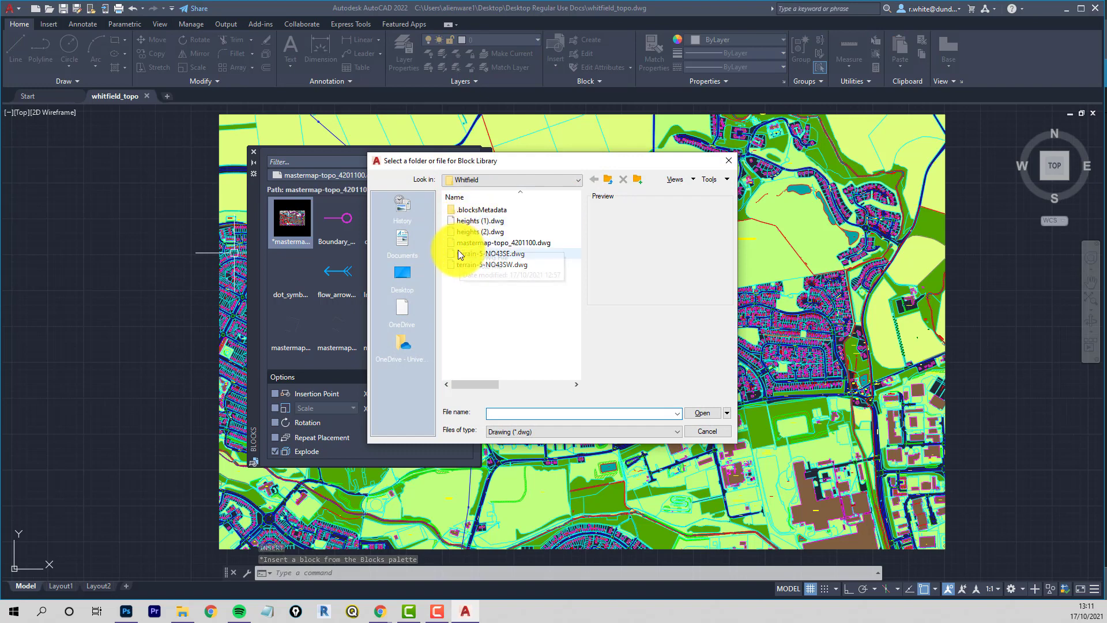
click(467, 254)
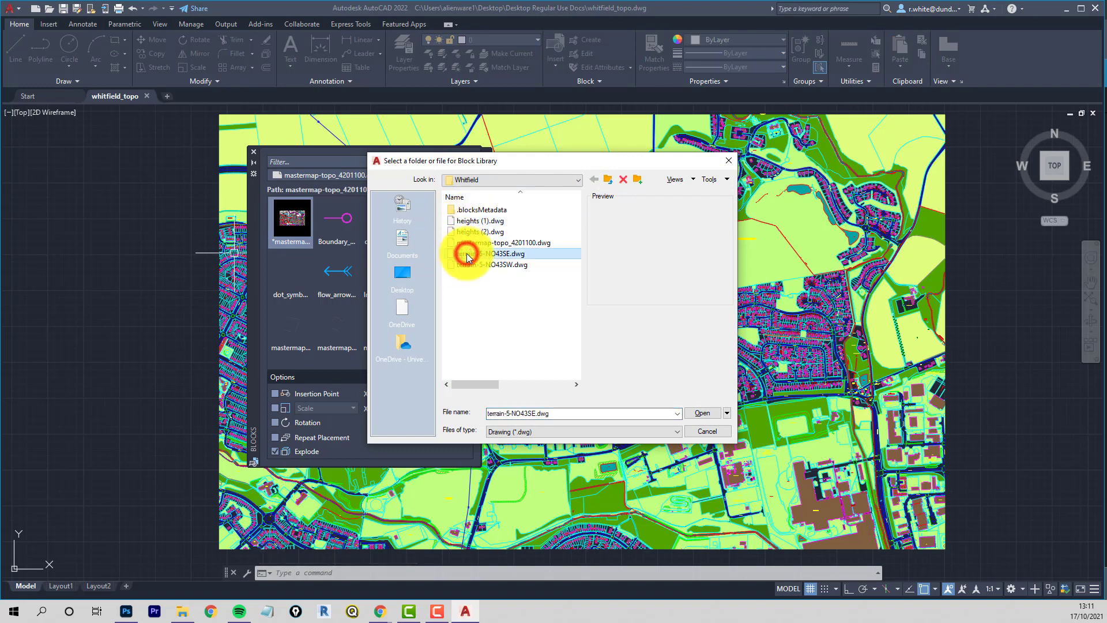
click(700, 413)
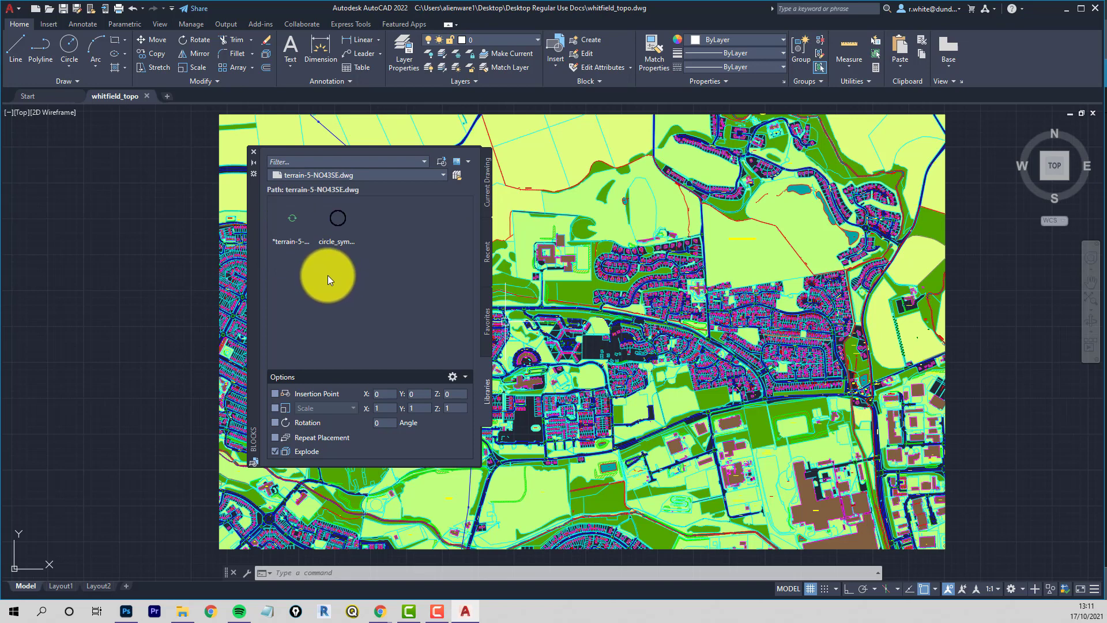
Step: Insert the terrain-5-NO43SE drawing as an unexploded block at 0,0,0 and close the blocks palette
right_click(289, 216)
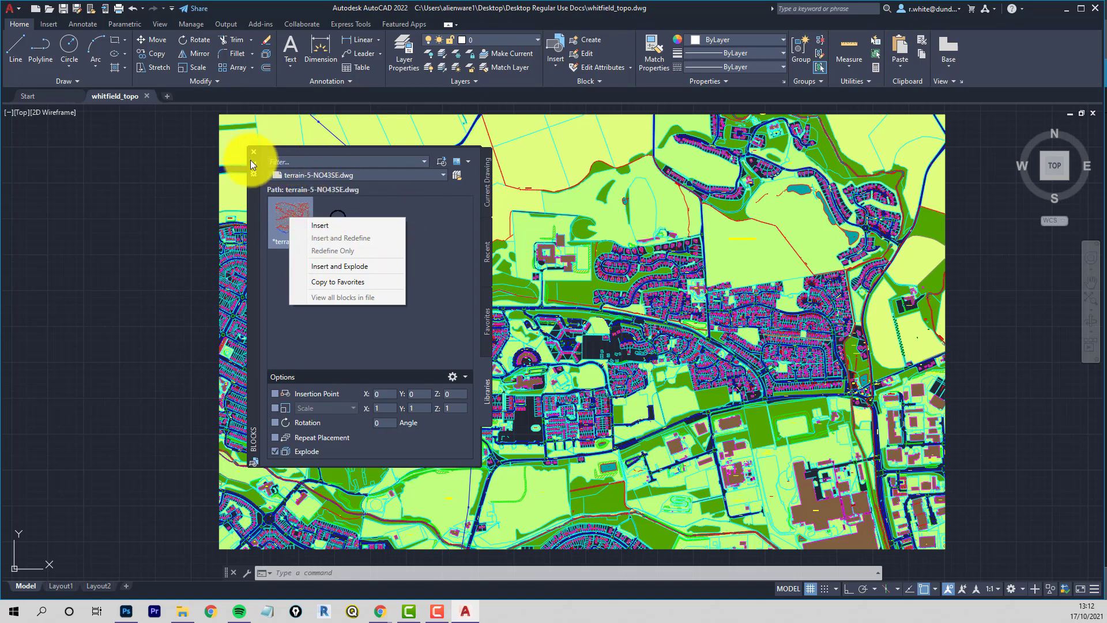
click(309, 336)
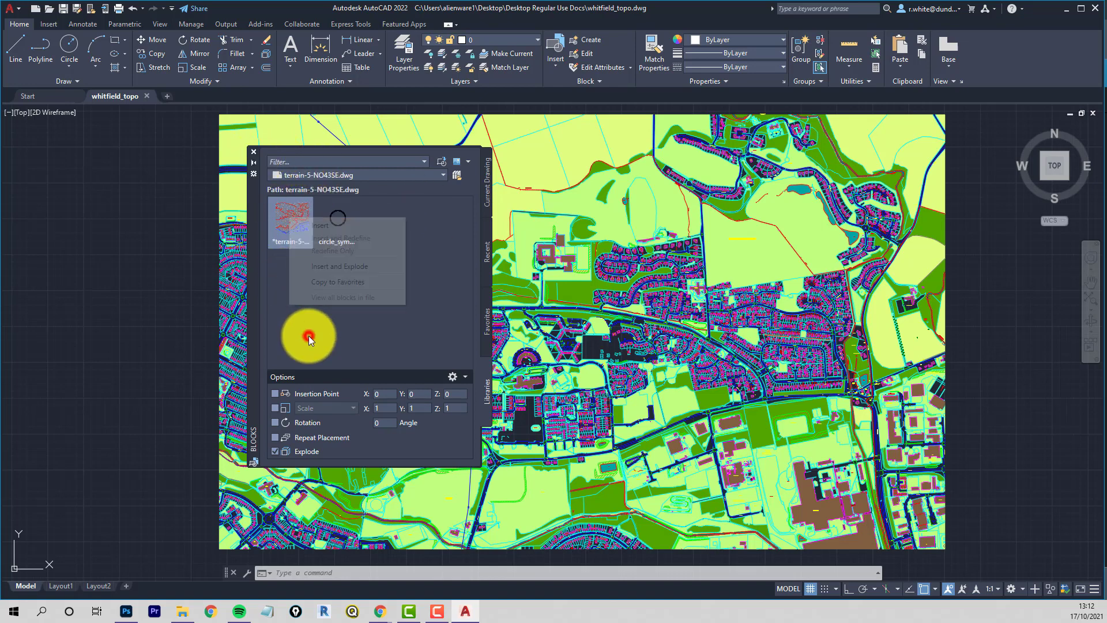
click(275, 452)
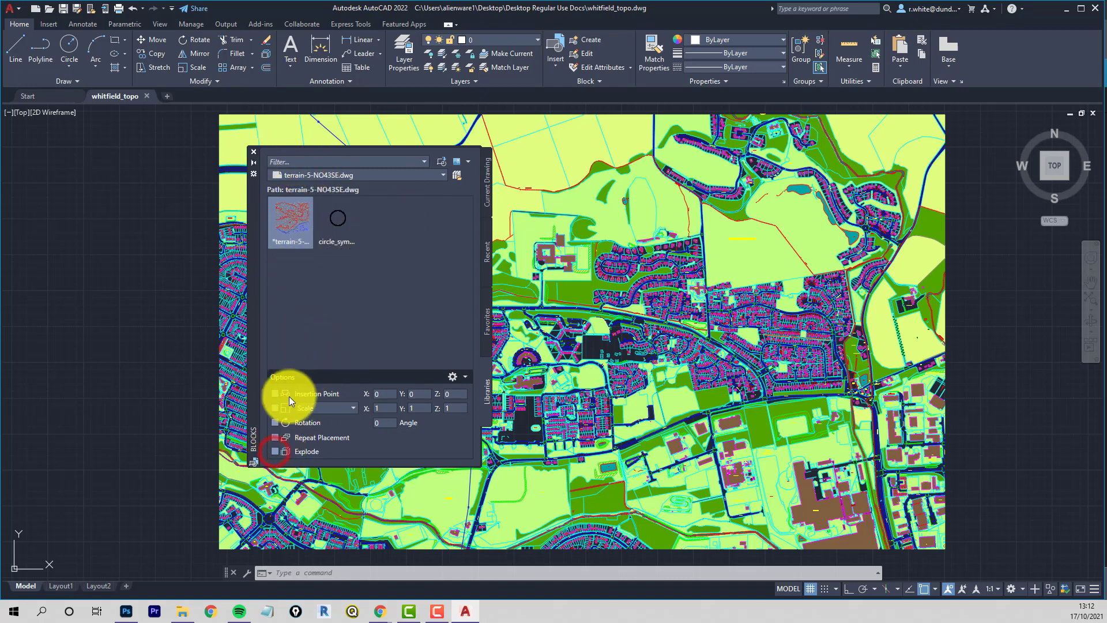
right_click(289, 228)
click(315, 237)
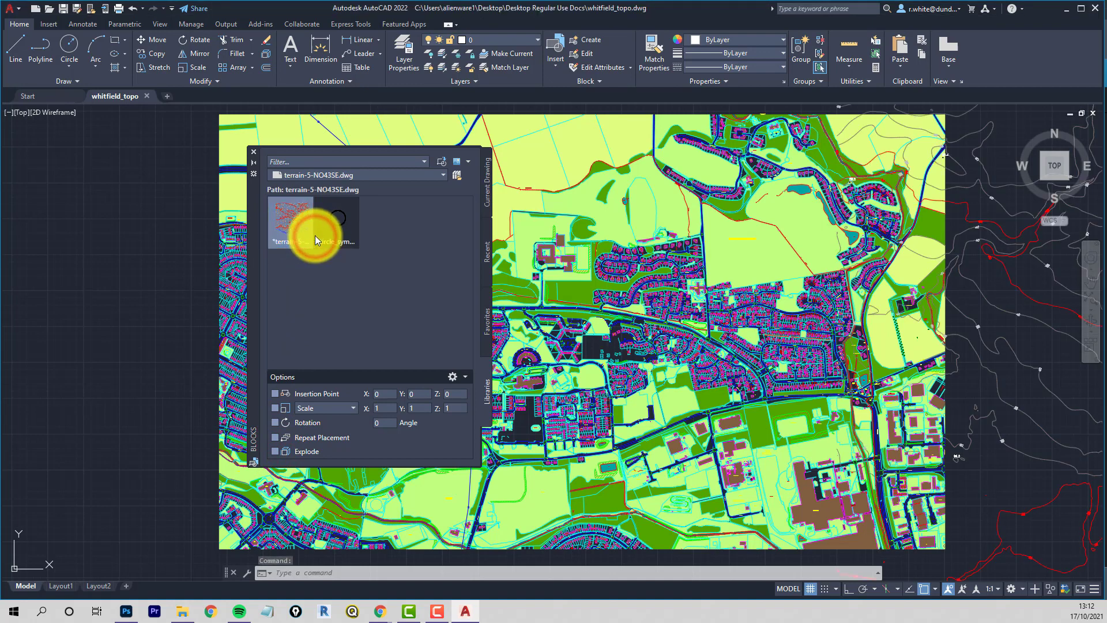
click(254, 151)
scroll(559, 232, down, 3)
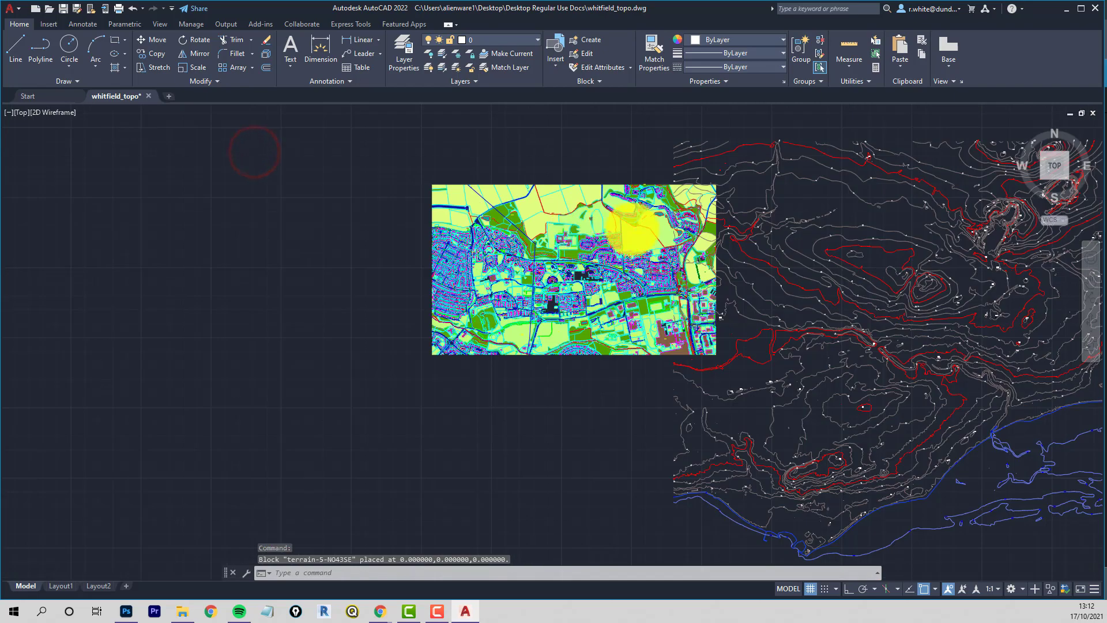
scroll(641, 234, down, 3)
scroll(648, 230, up, 4)
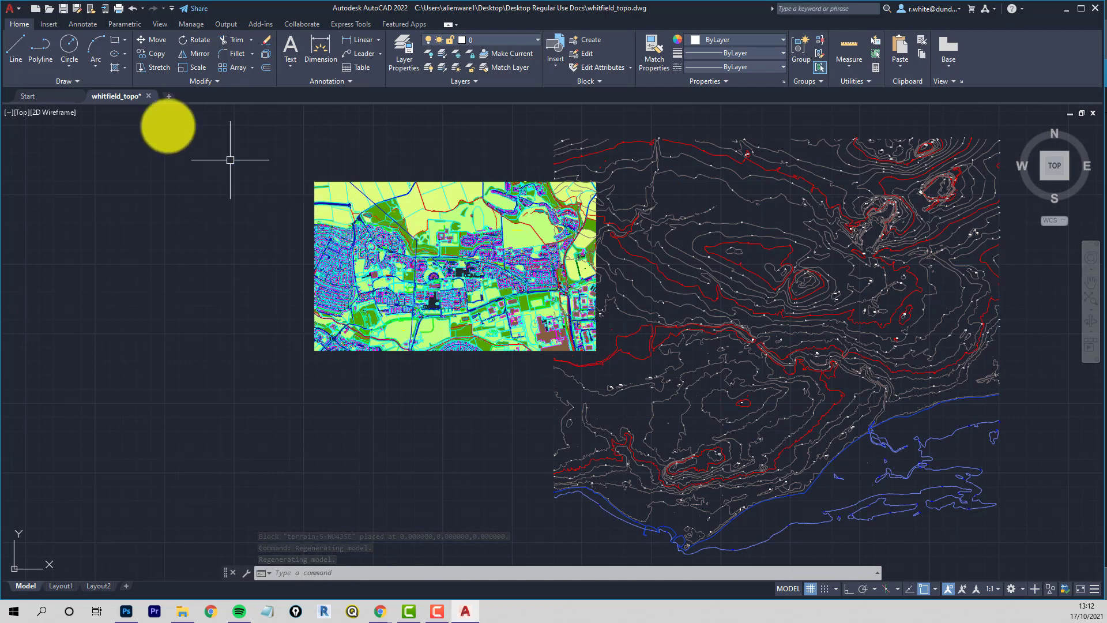
Step: Start another block insertion and load terrain-5-NO43SW.dwg from the Whitfield folder as the block library
click(49, 23)
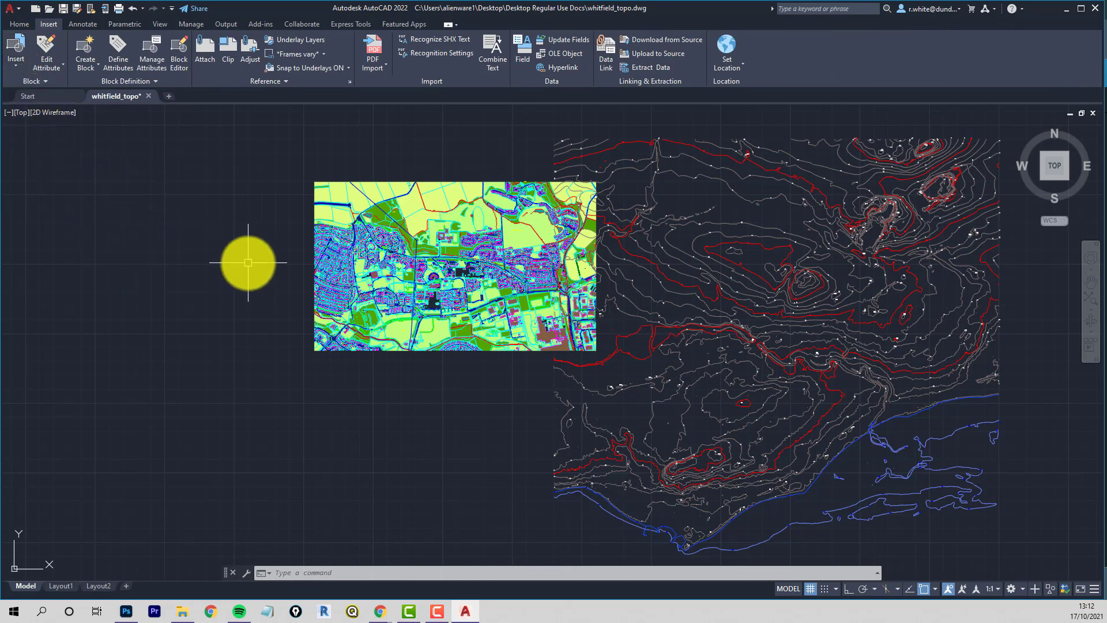
key(Escape)
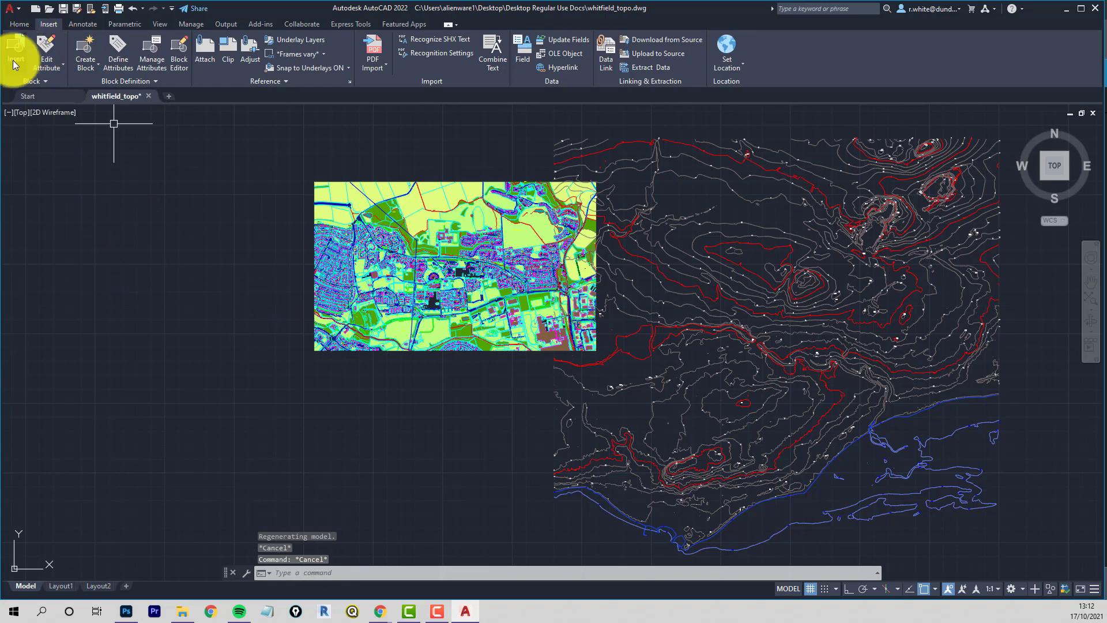
key(Escape)
text(i)
key(Return)
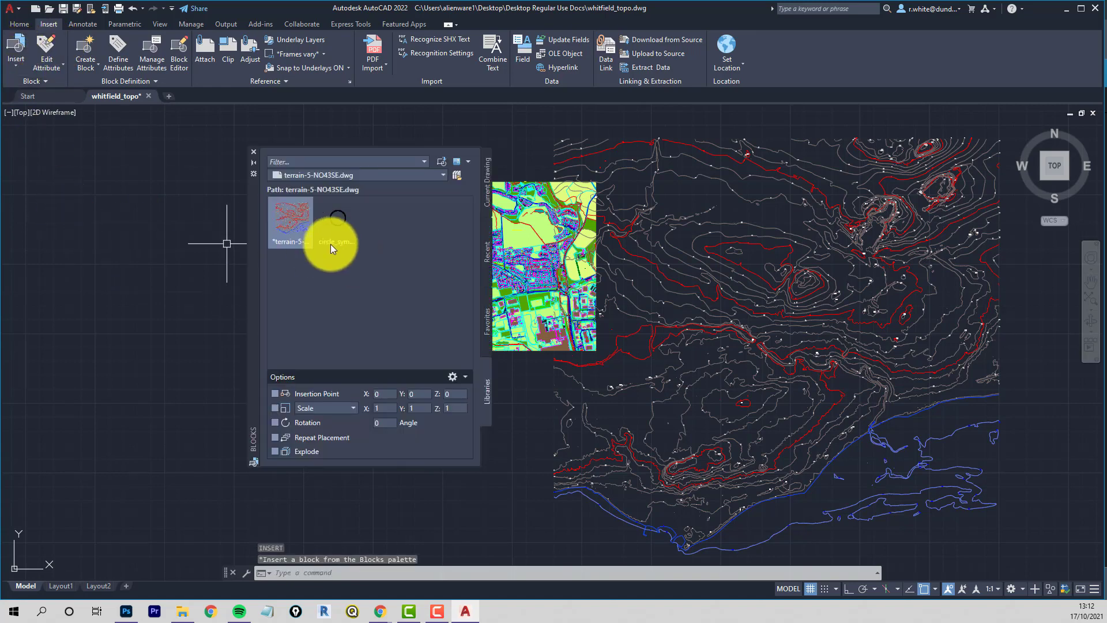
click(459, 178)
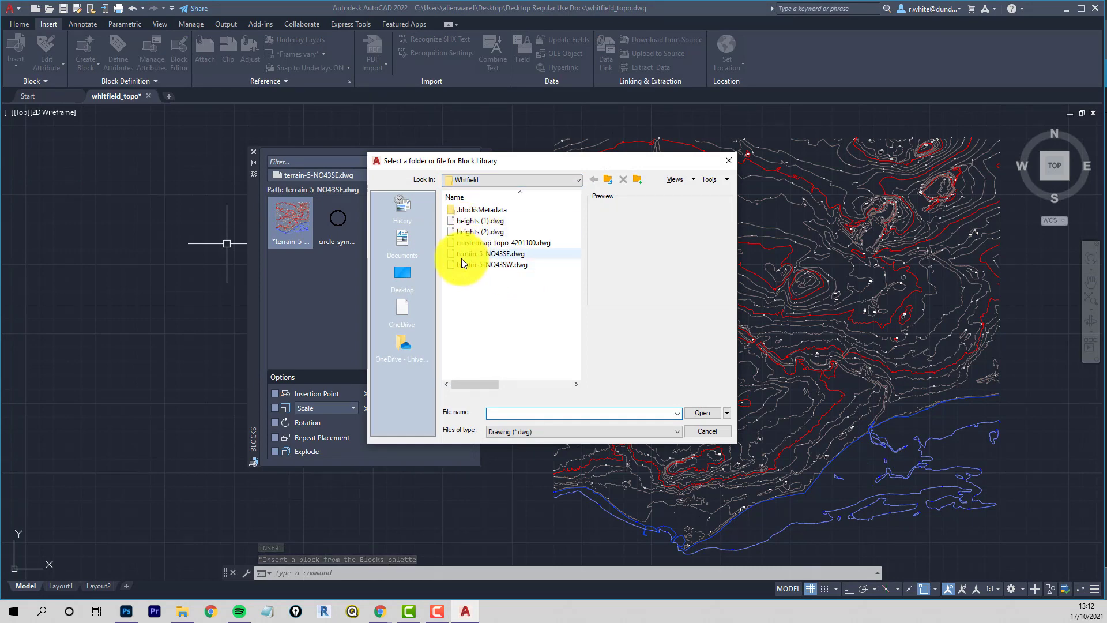
click(463, 264)
click(696, 413)
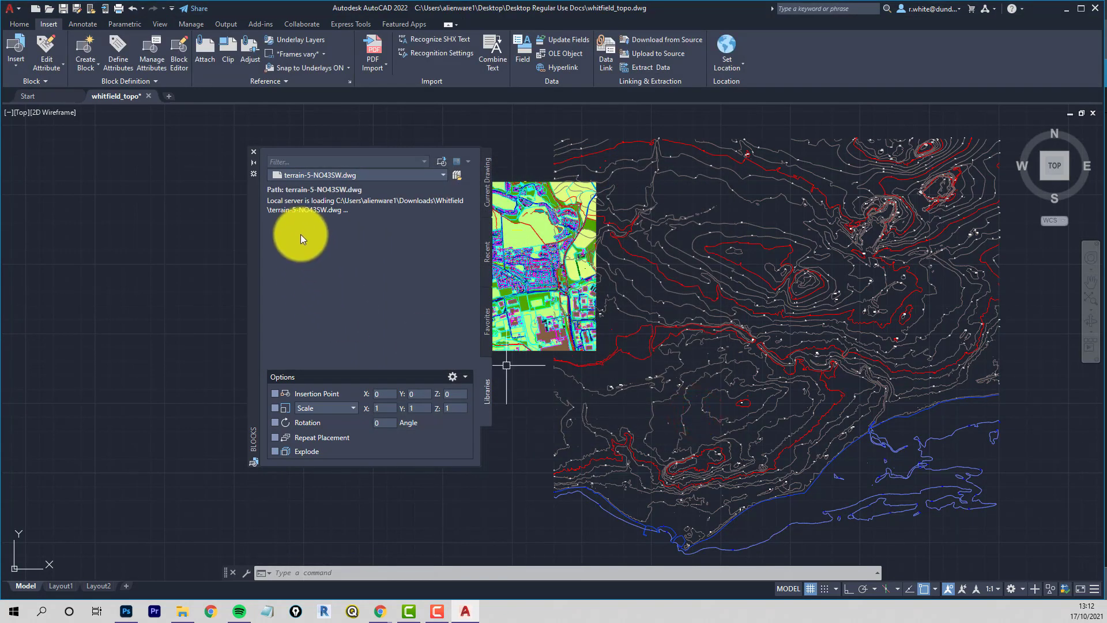
Step: Insert the terrain-5-NO43SW drawing as an unexploded block at 0,0,0 and close the blocks palette
right_click(283, 217)
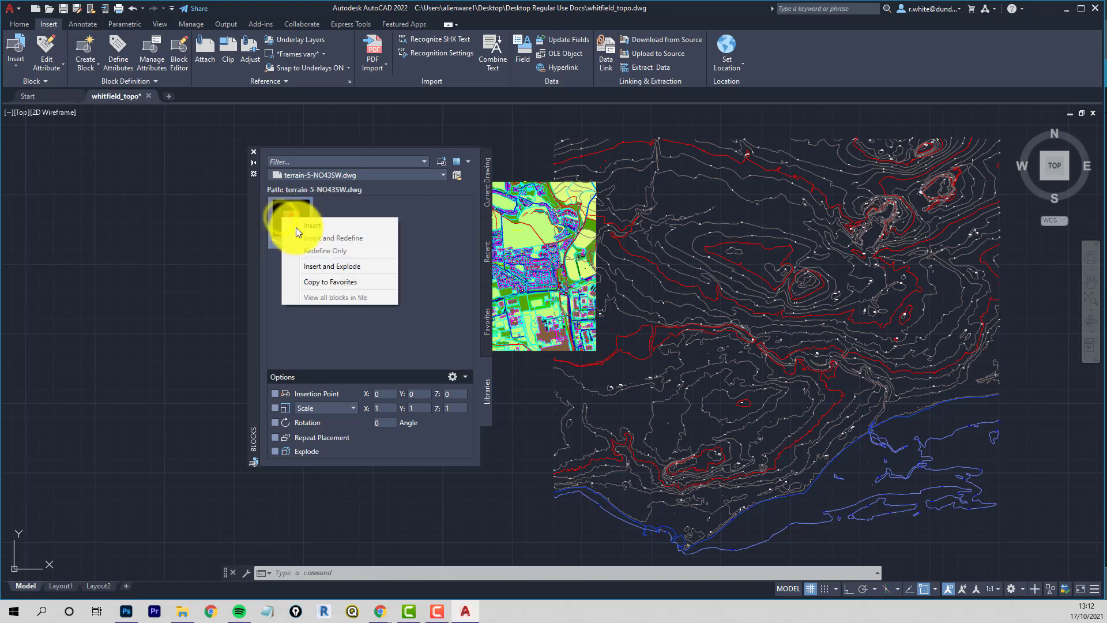
click(319, 228)
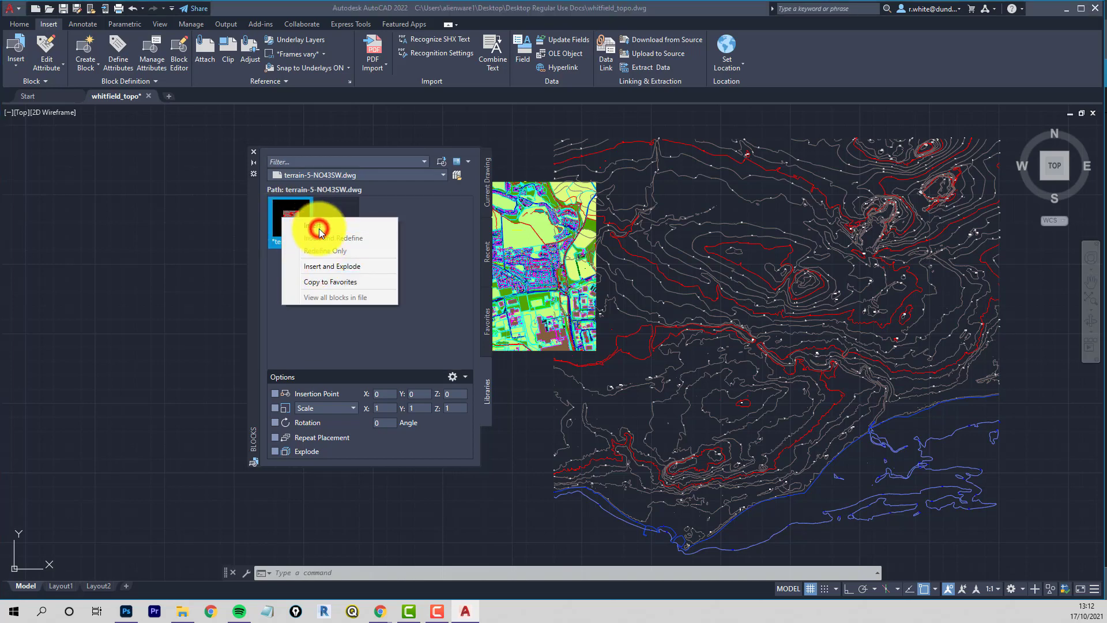
click(254, 153)
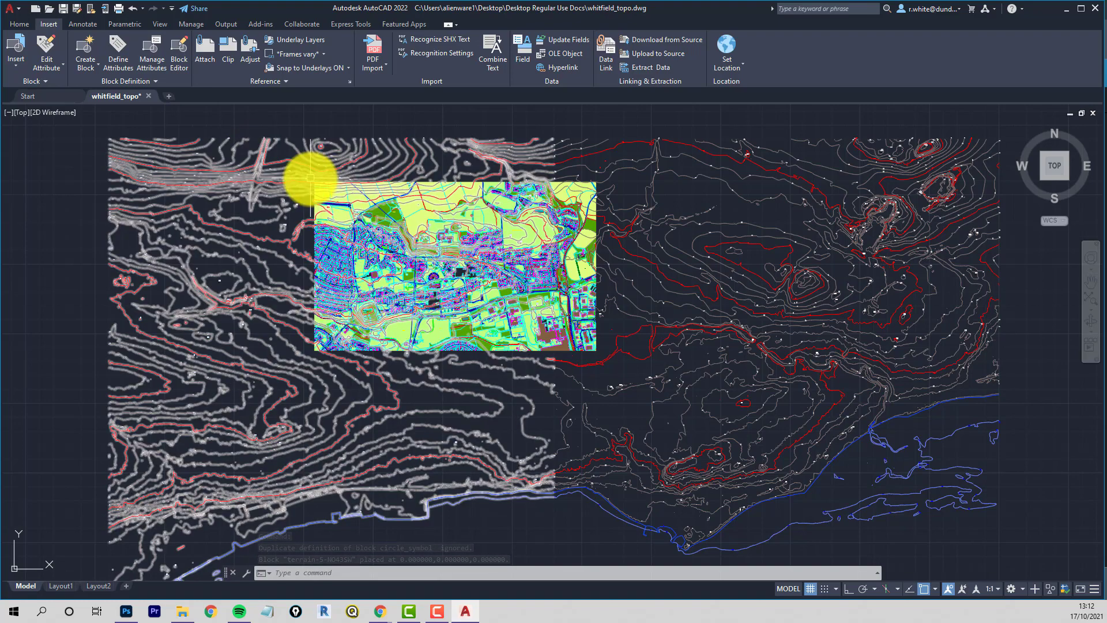
Step: With object snap off, draw a rectangle slightly larger than the coloured map area, enclosing it on all sides
text(rec)
key(Return)
scroll(310, 173, up, 4)
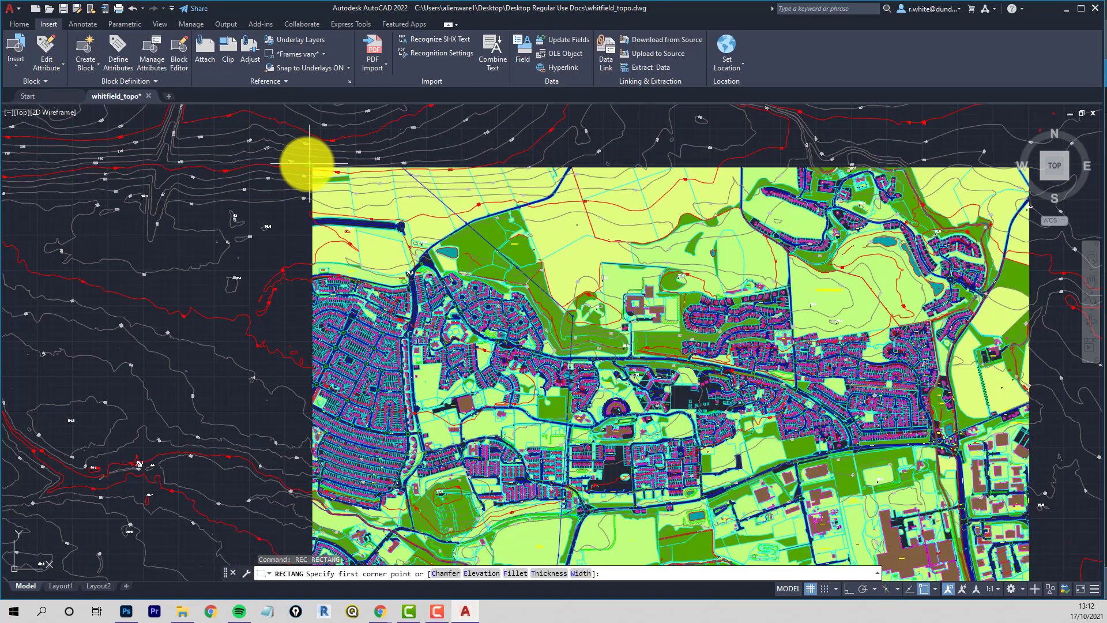
scroll(310, 164, up, 4)
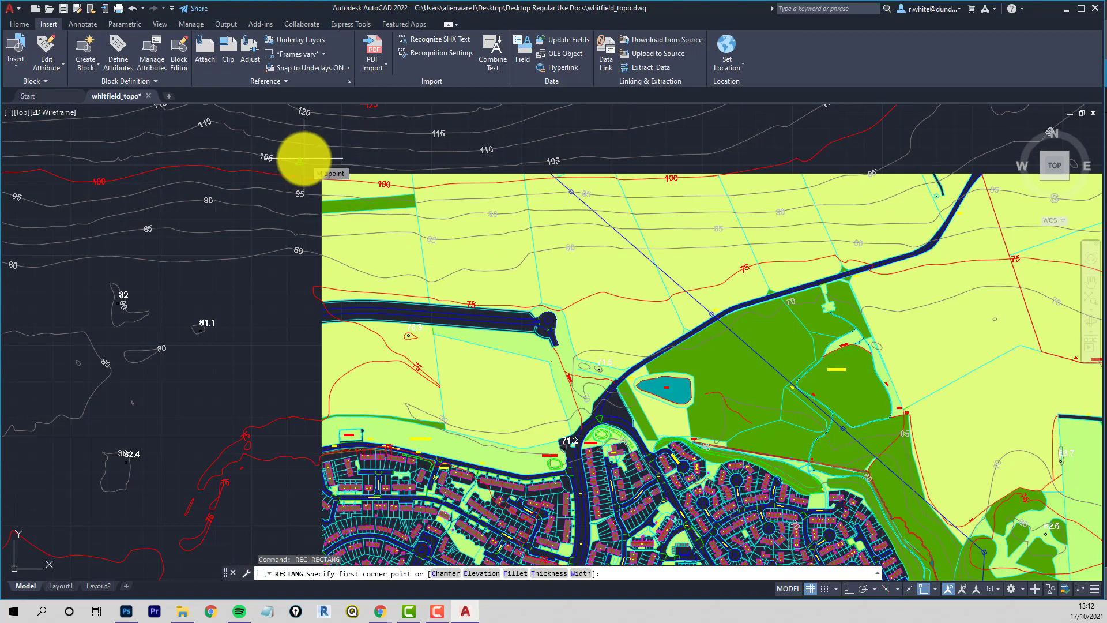
key(F3)
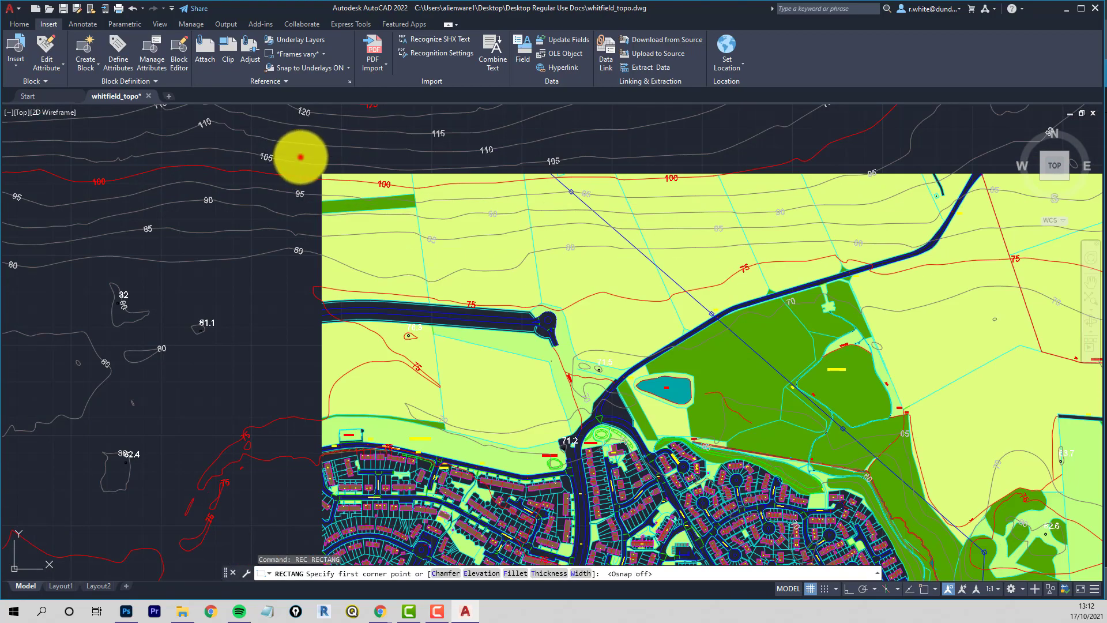
click(300, 156)
scroll(569, 358, down, 8)
scroll(578, 350, up, 4)
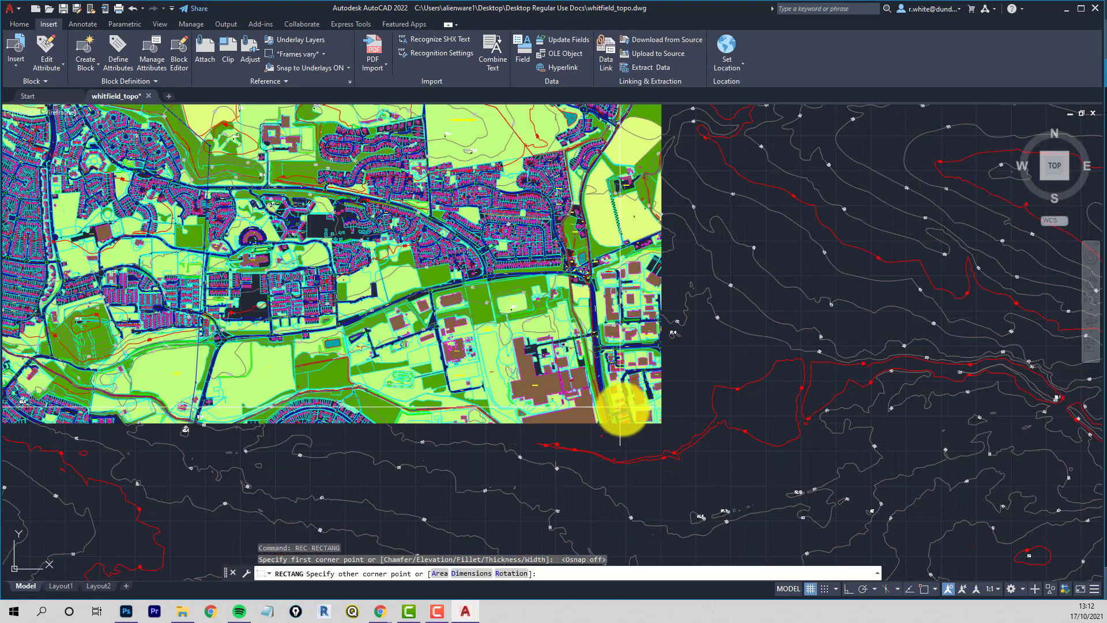
click(674, 429)
scroll(676, 421, down, 3)
middle_drag(679, 404, 596, 349)
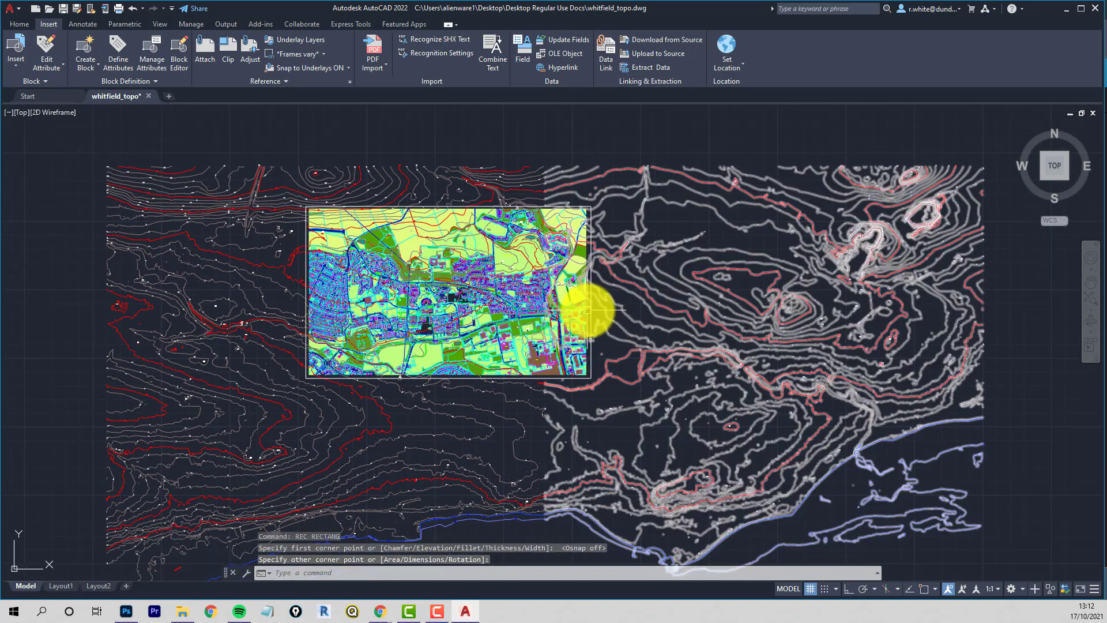
scroll(522, 311, down, 4)
scroll(522, 308, up, 4)
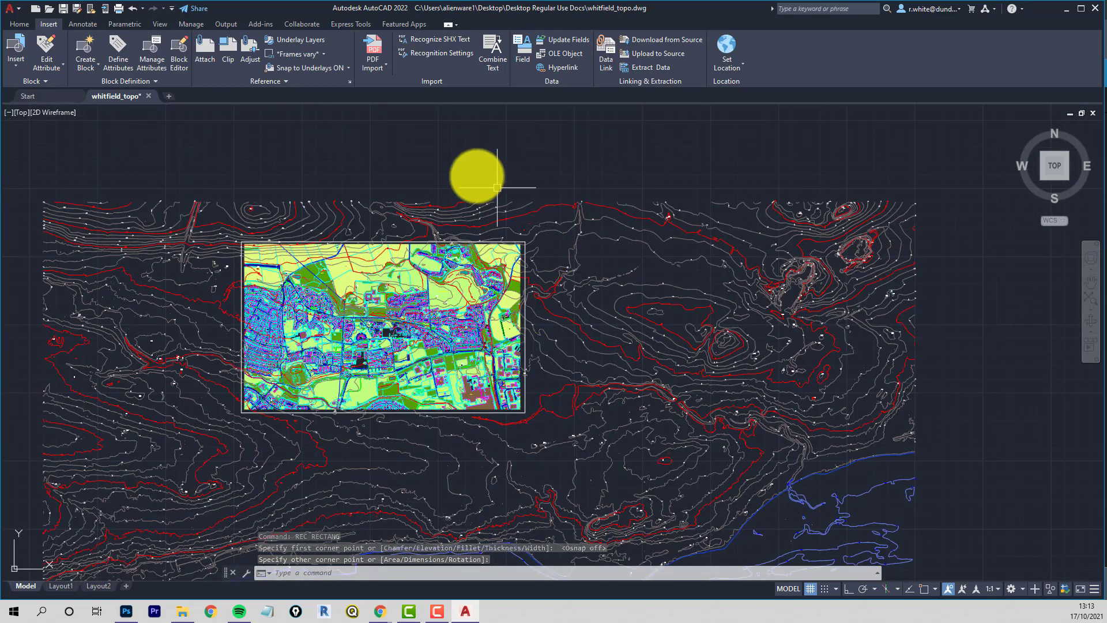
key(Escape)
key(Escape)
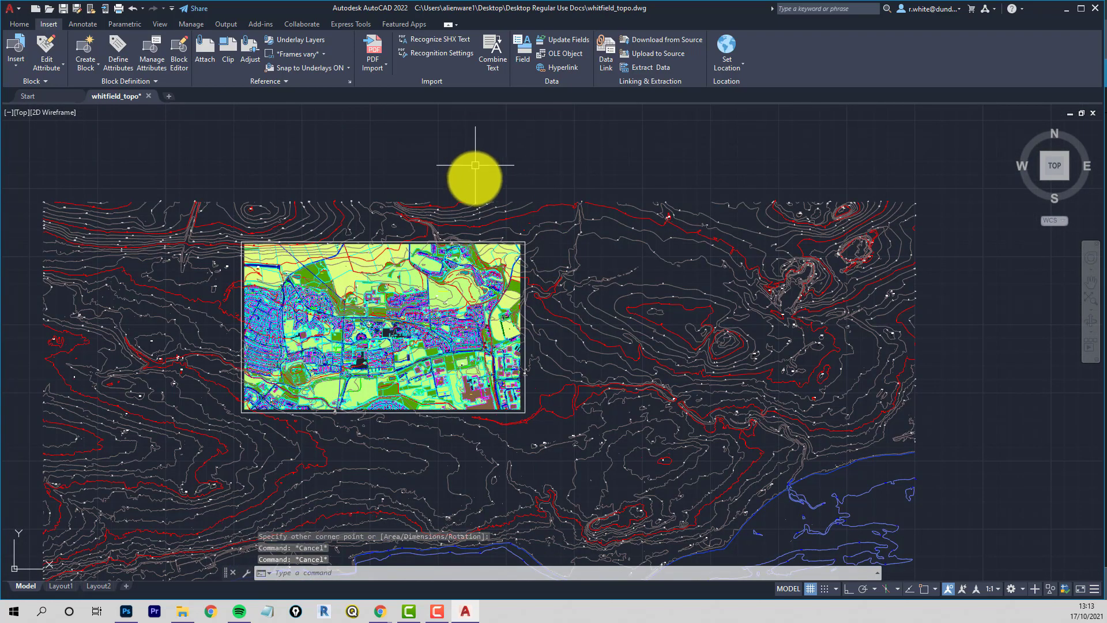
Step: Move the boundary rectangle and both terrain contour blocks 10000000 units horizontally to the right of the coloured map, with ortho on
text(m)
key(Return)
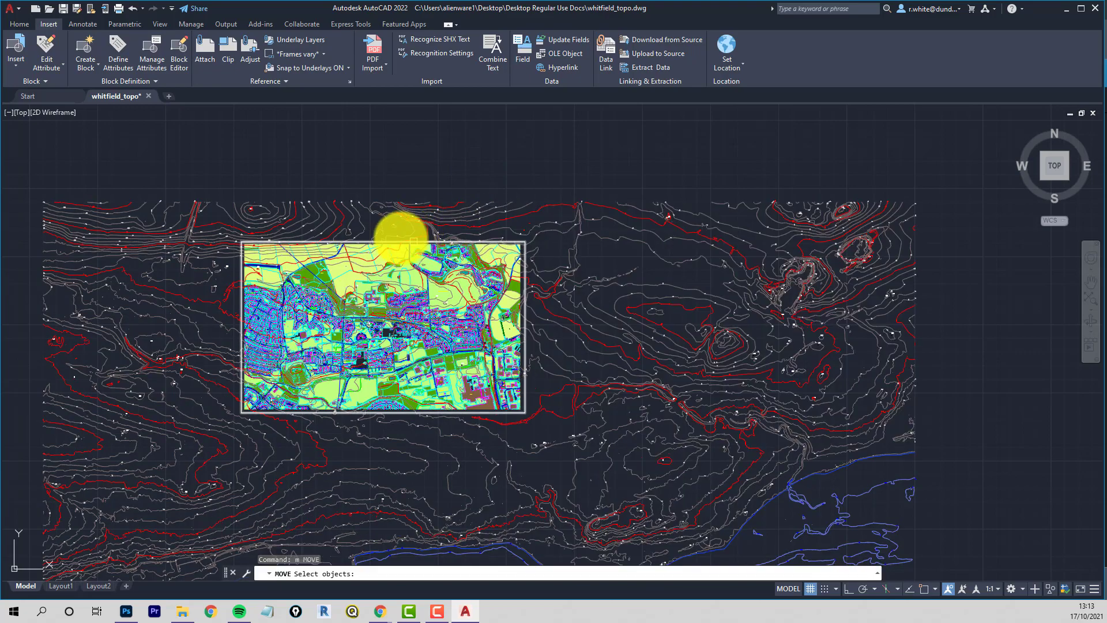
click(394, 242)
click(544, 208)
click(425, 203)
key(Return)
scroll(344, 166, down, 3)
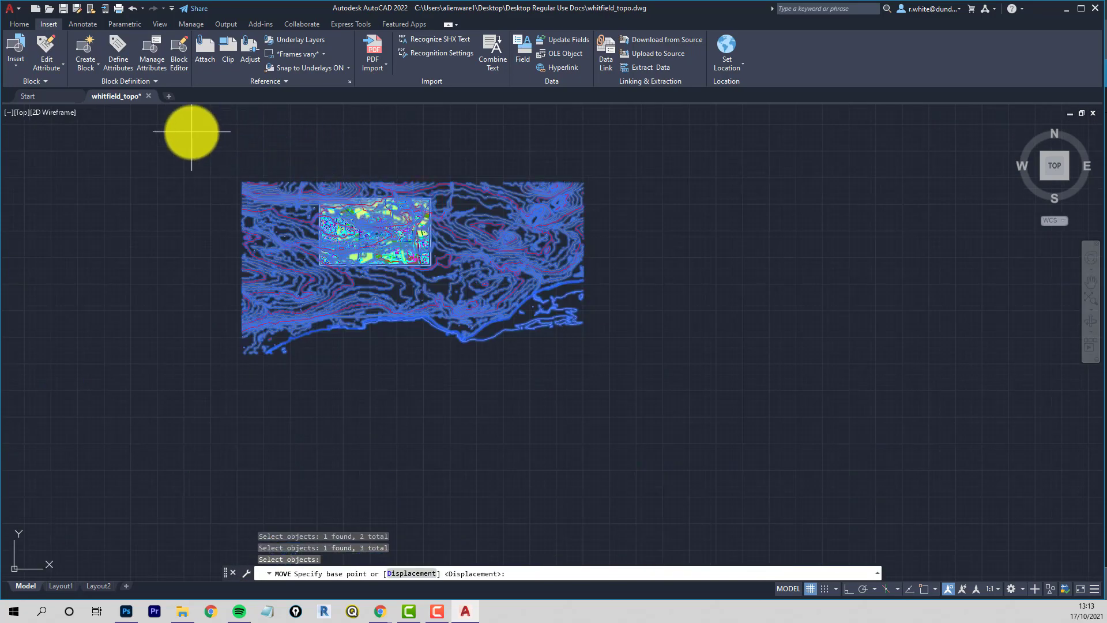
click(192, 132)
key(F8)
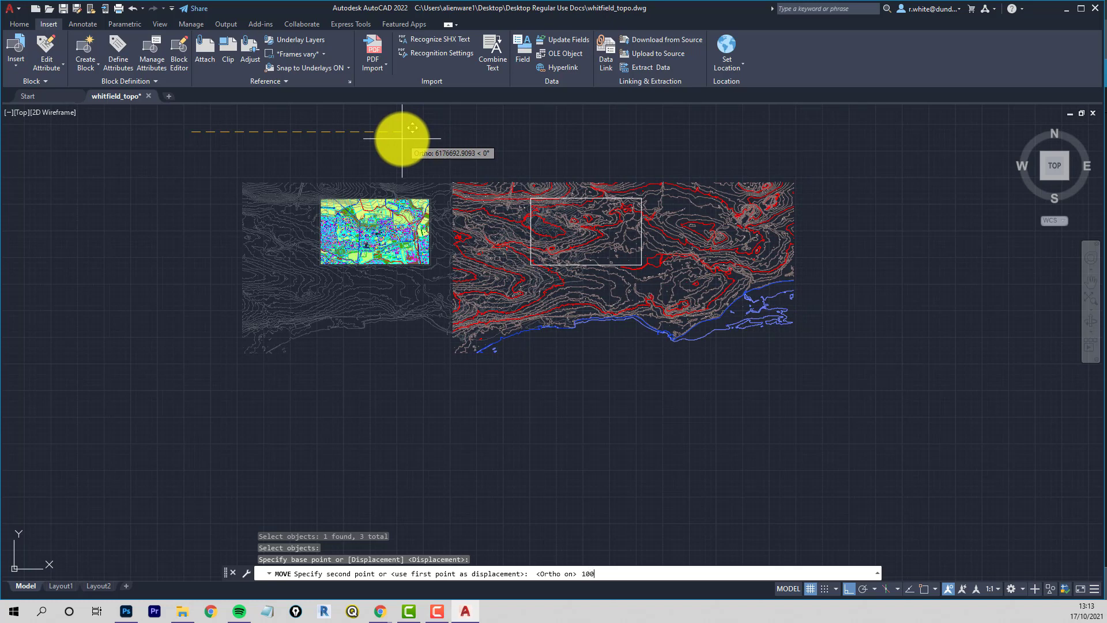
key(Return)
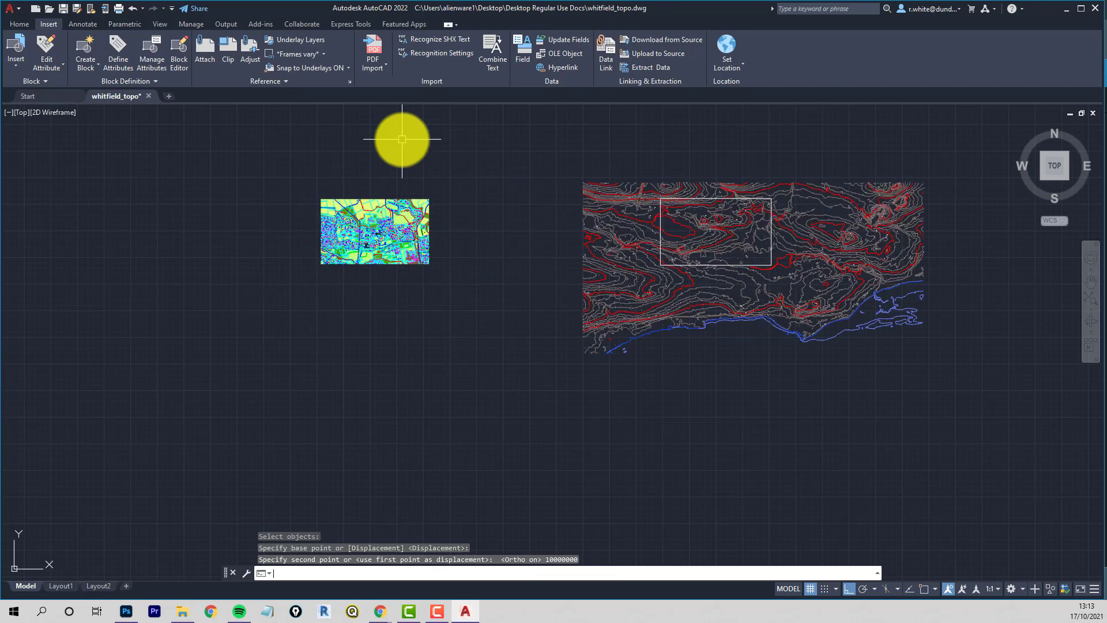
Step: Explode both moved terrain contour blocks
middle_drag(821, 301, 614, 306)
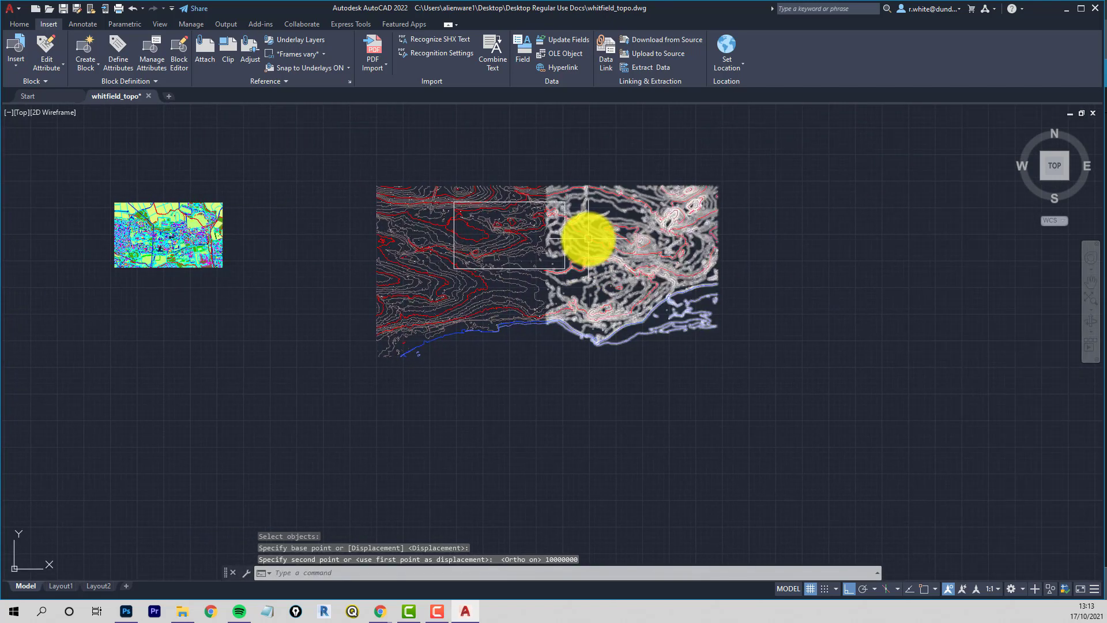
text(x)
key(Return)
click(425, 300)
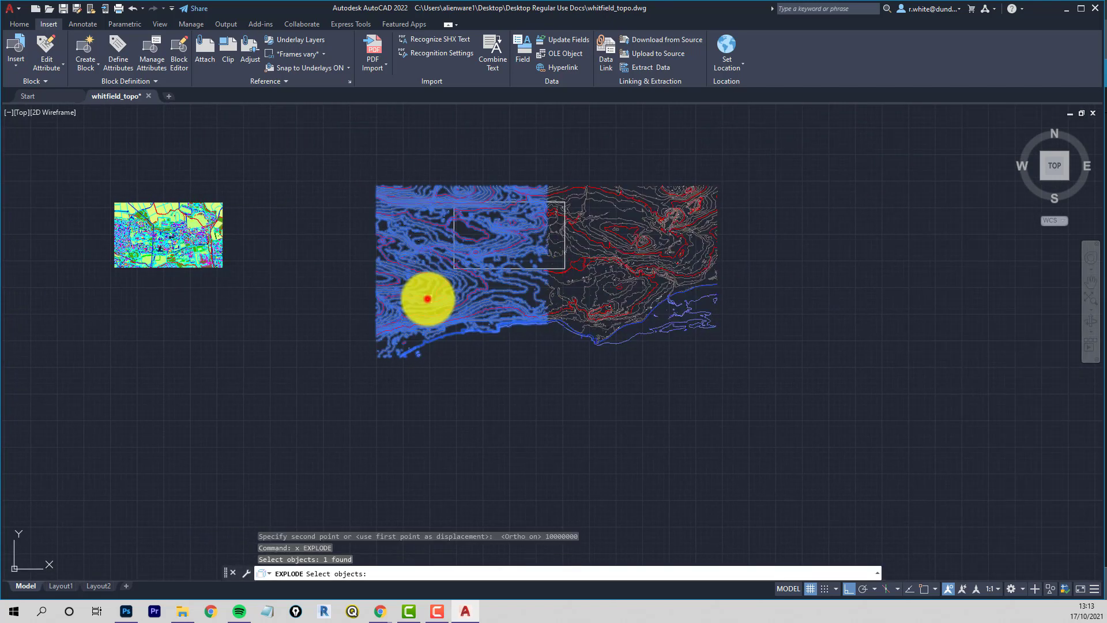
click(596, 301)
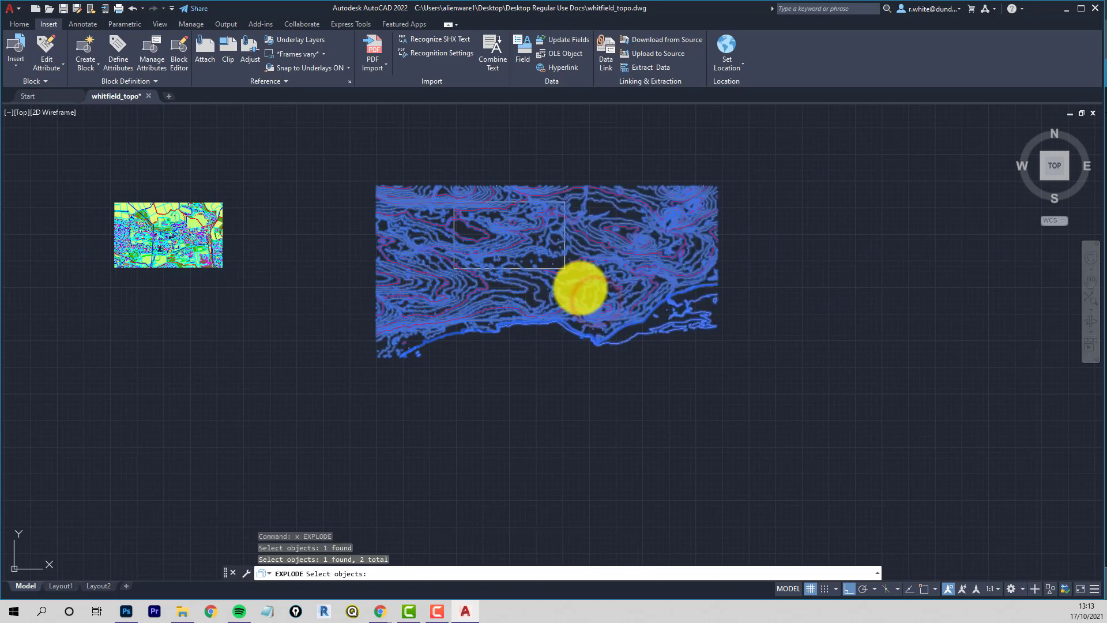
key(Escape)
key(Escape)
Step: Erase the contours lying entirely to the right of the boundary rectangle using a window selection
text(e)
key(Return)
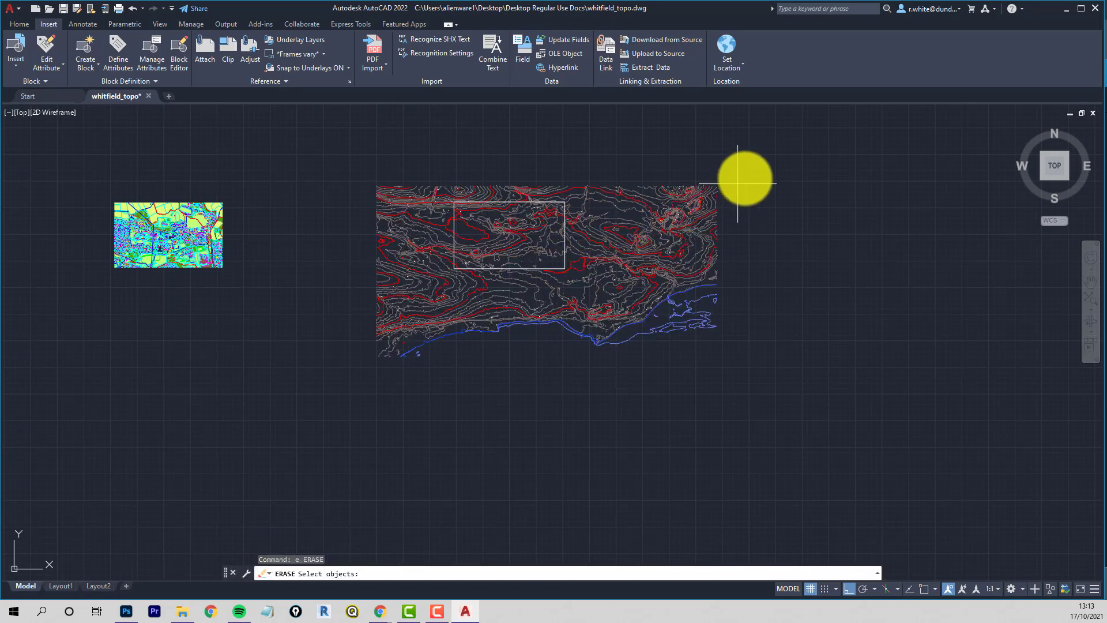
text(w)
key(Return)
click(762, 163)
click(566, 388)
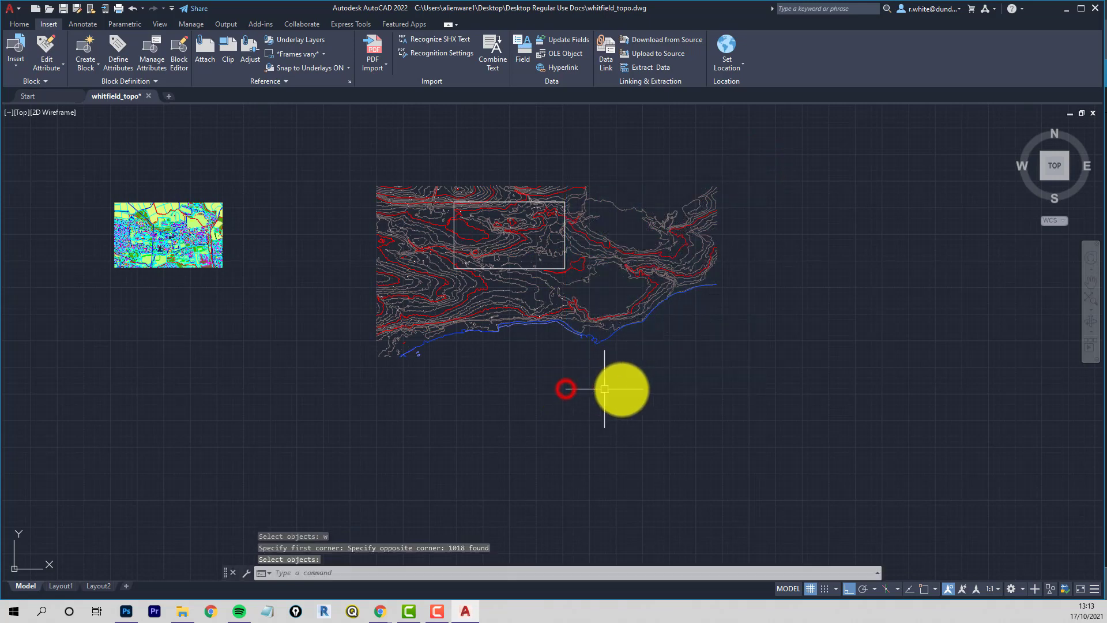
click(751, 443)
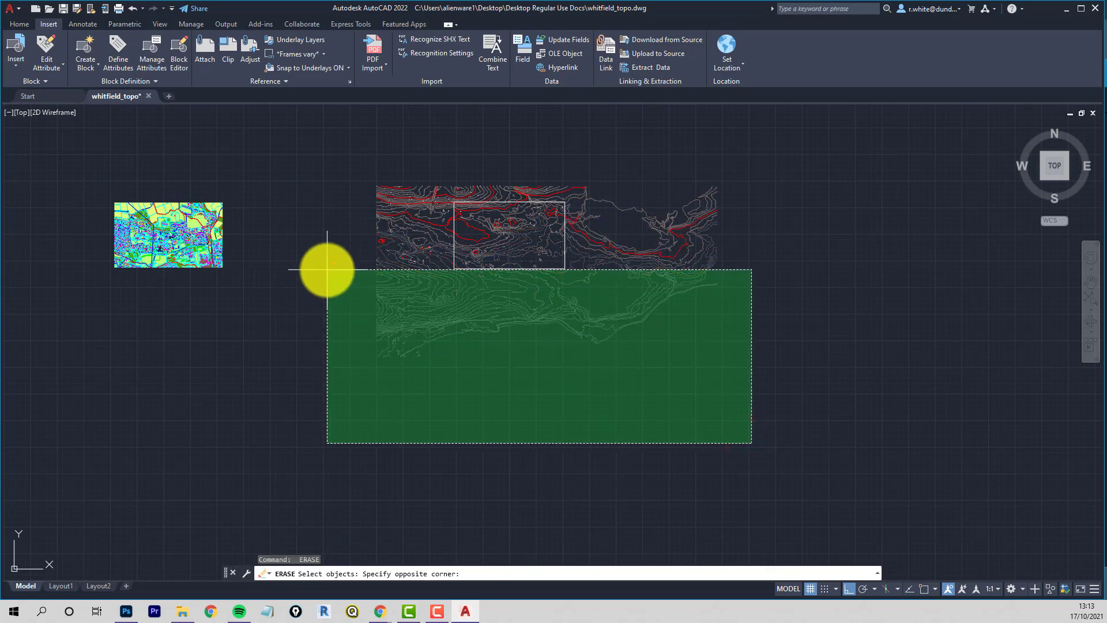
key(Escape)
key(Return)
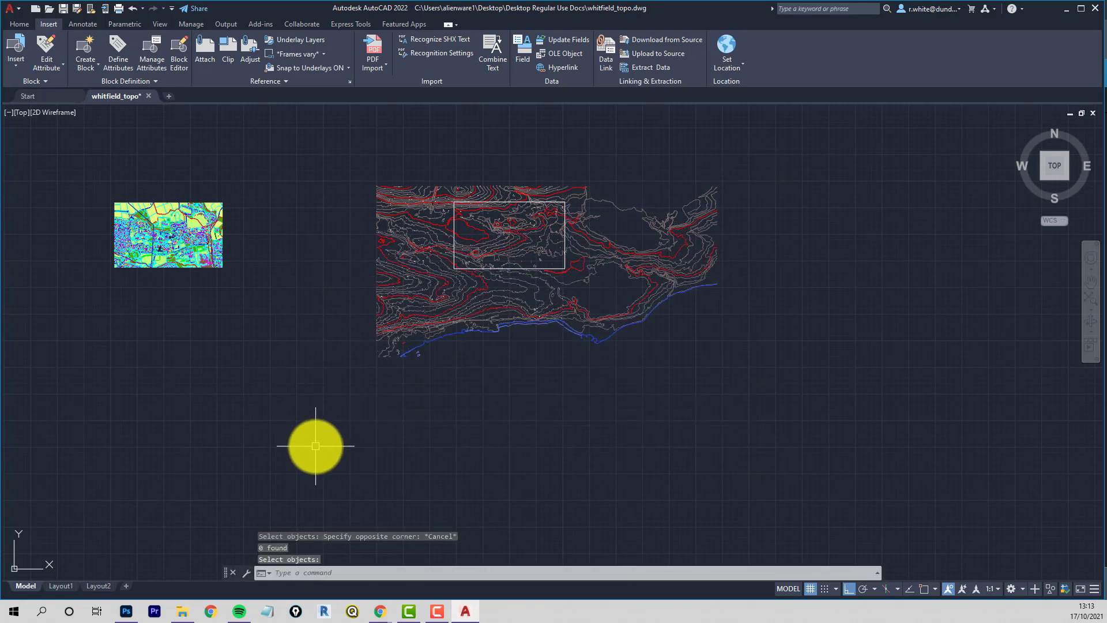
key(Return)
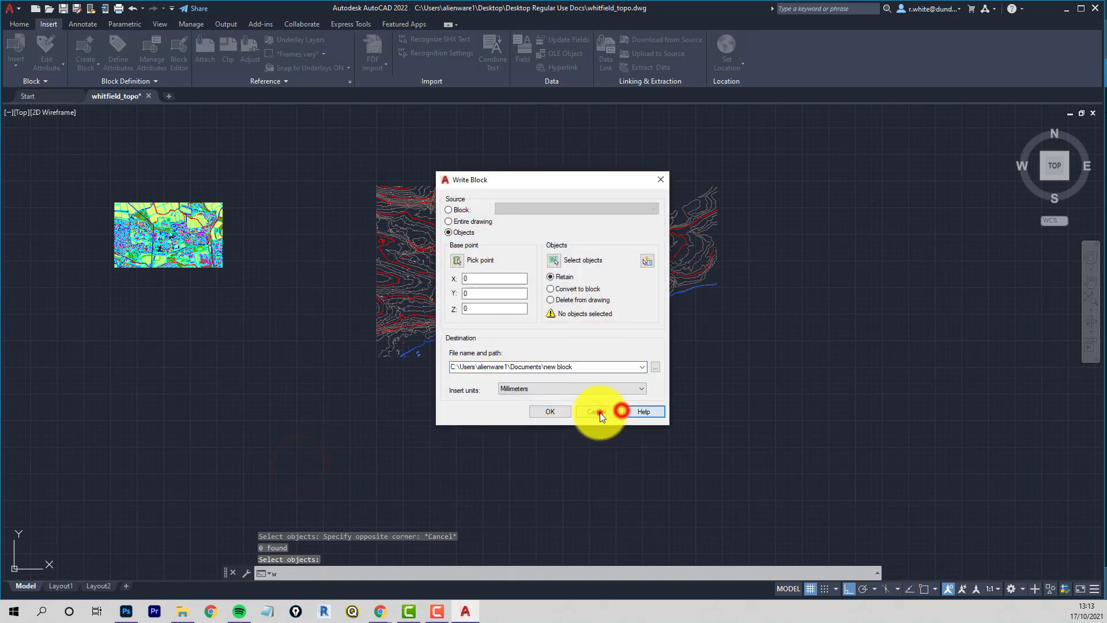
click(601, 410)
Step: Erase the contours lying entirely below the boundary rectangle using a window selection
text(e)
key(Return)
text(w)
key(Return)
click(765, 454)
click(342, 273)
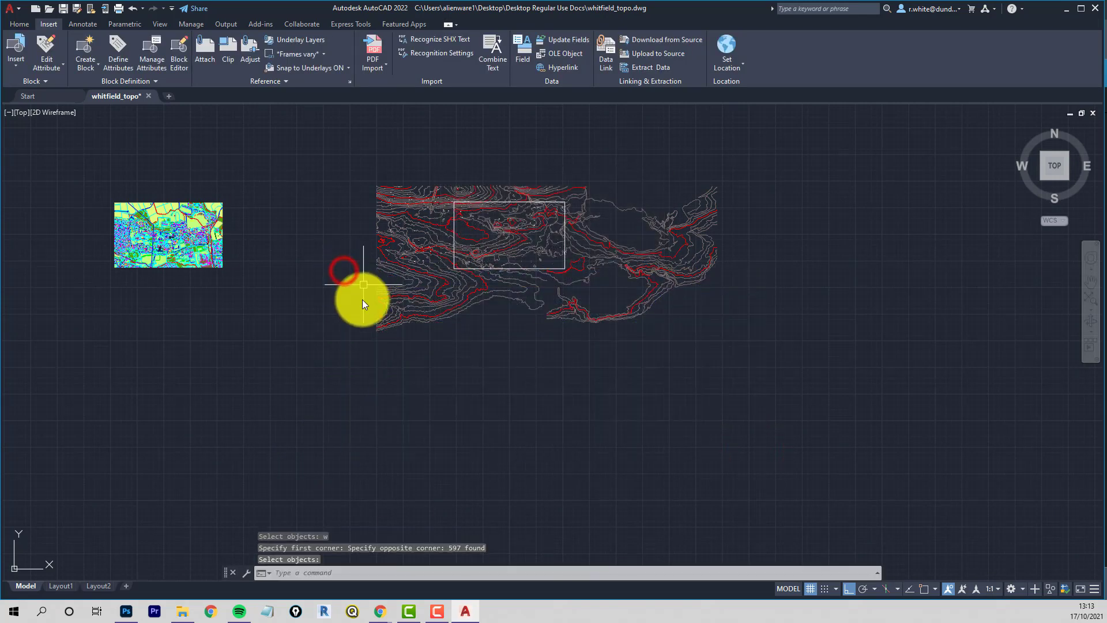
Step: Erase the contours lying entirely to the left of the boundary rectangle using a window selection
text(w)
key(Return)
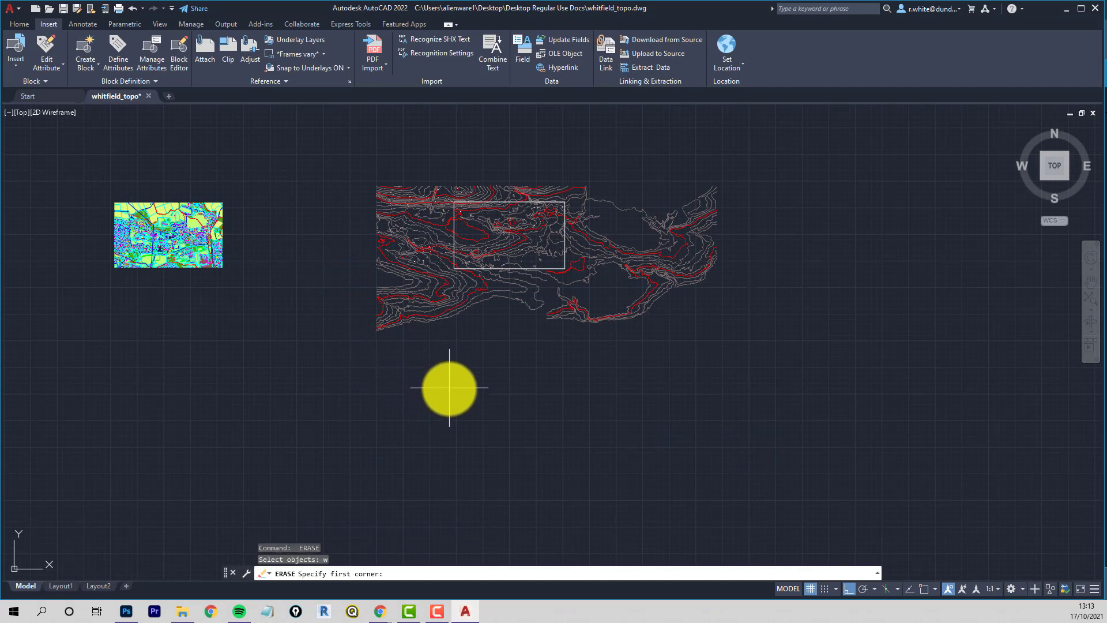
click(449, 388)
click(335, 131)
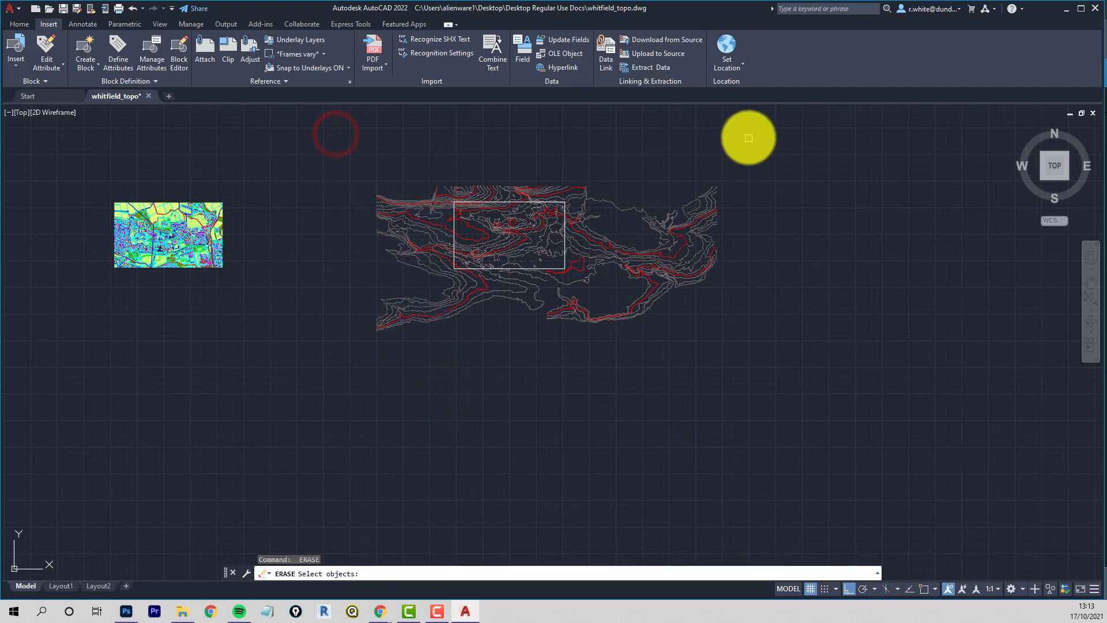
click(766, 125)
click(422, 173)
key(Return)
Step: Erase the contours lying entirely above the boundary rectangle using a window selection
text(e)
key(Return)
text(w)
key(Return)
click(790, 142)
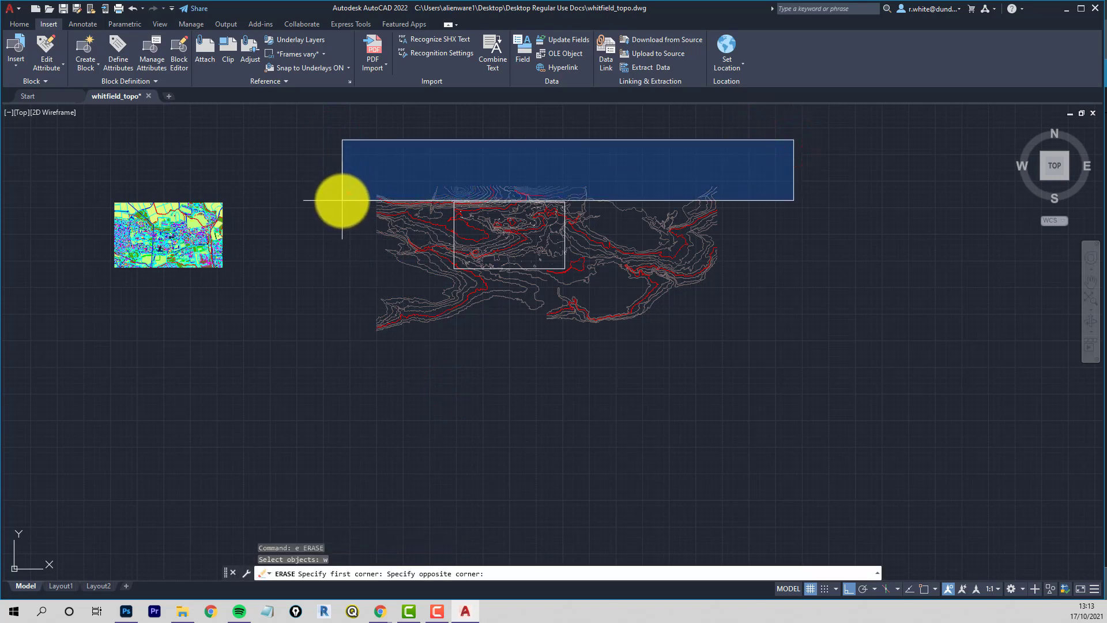
click(342, 200)
Step: Delete the two long contour lines running just above the boundary rectangle's top edge
scroll(534, 233, up, 4)
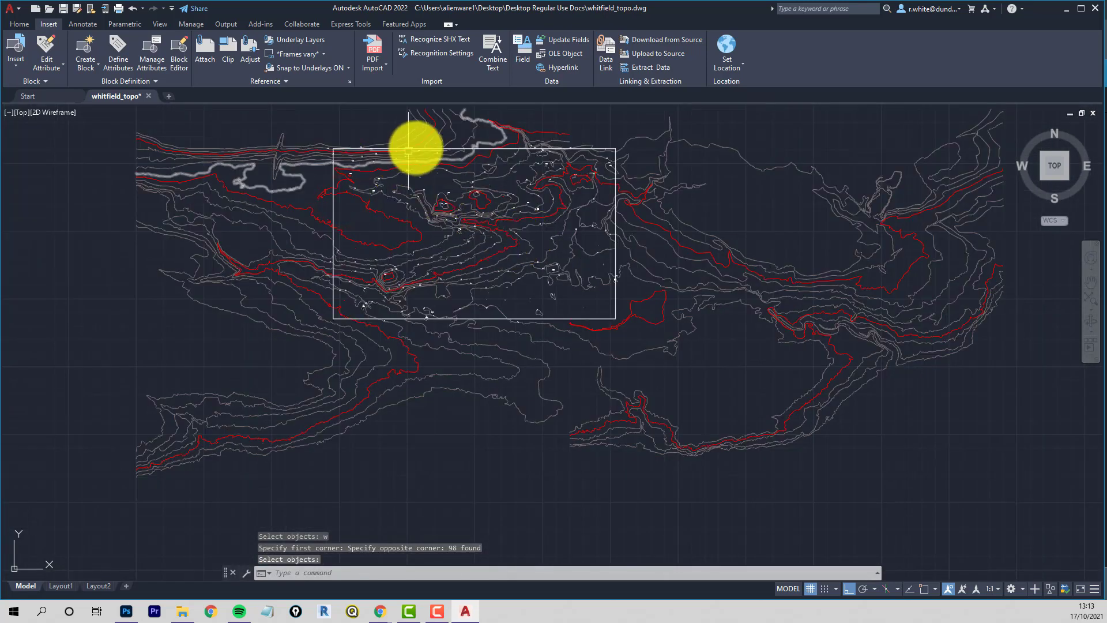
middle_drag(416, 143, 439, 230)
key(Return)
click(410, 214)
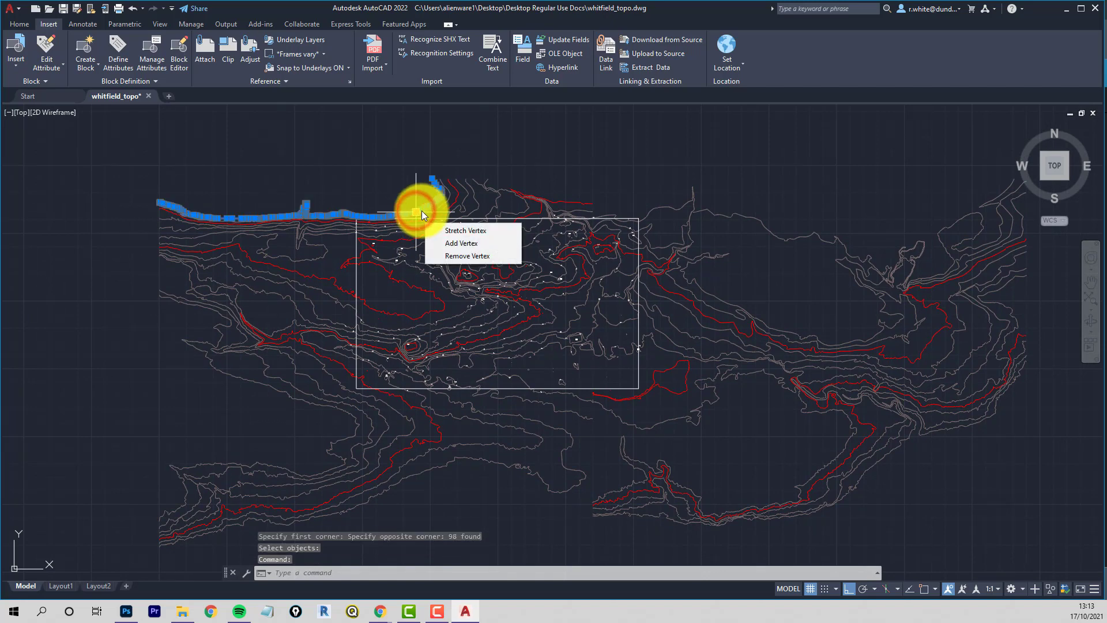
key(Delete)
scroll(376, 203, up, 4)
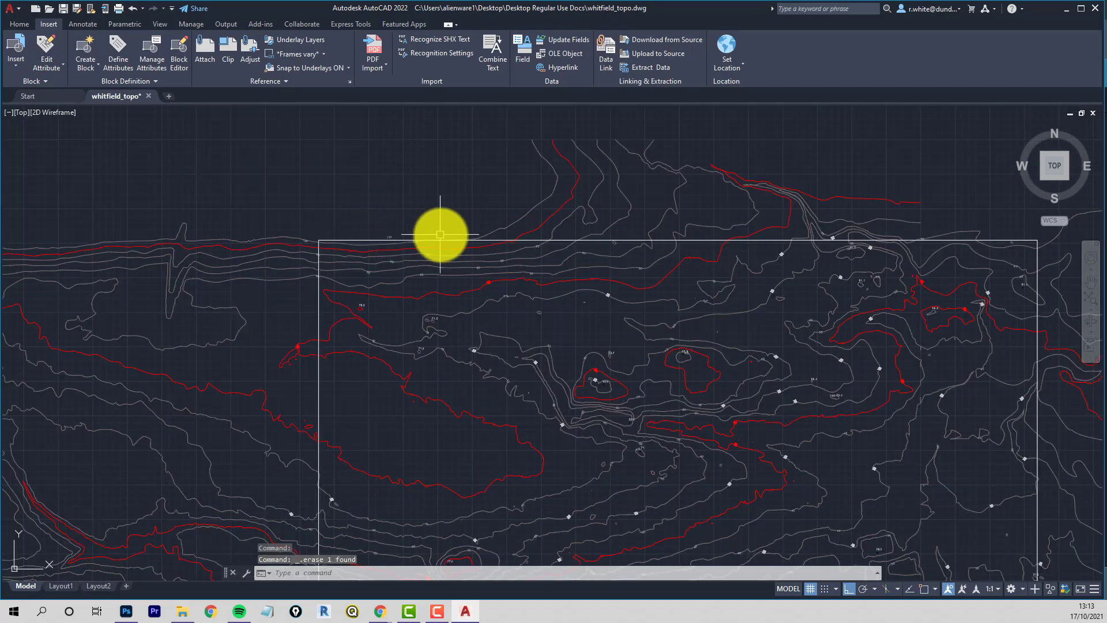
click(488, 230)
key(Delete)
Step: Try to trim at the boundary rectangle's top edge and undo that trim
text(tr)
key(Return)
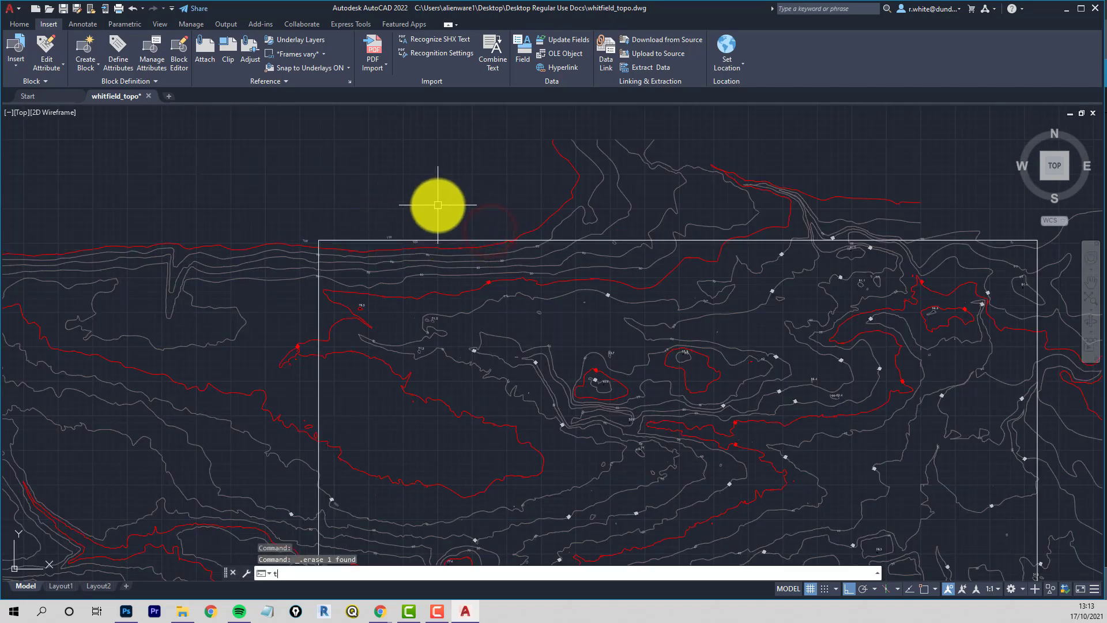
click(472, 239)
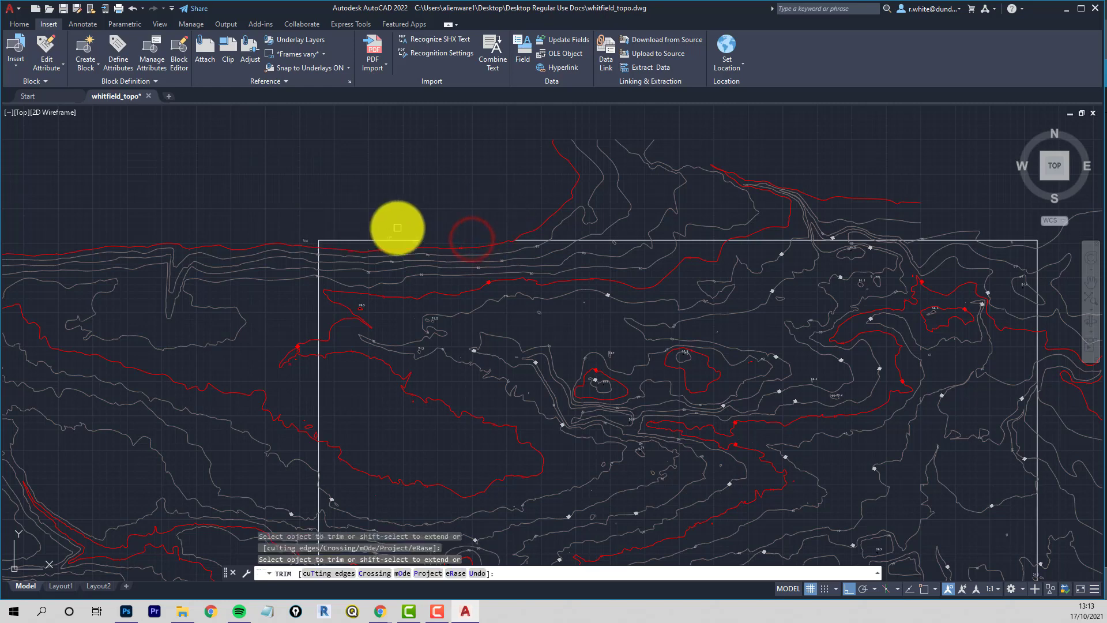
key(Escape)
text(u)
key(Return)
Step: Restart the Trim command and switch its trim mode to Standard
text(tr)
key(Return)
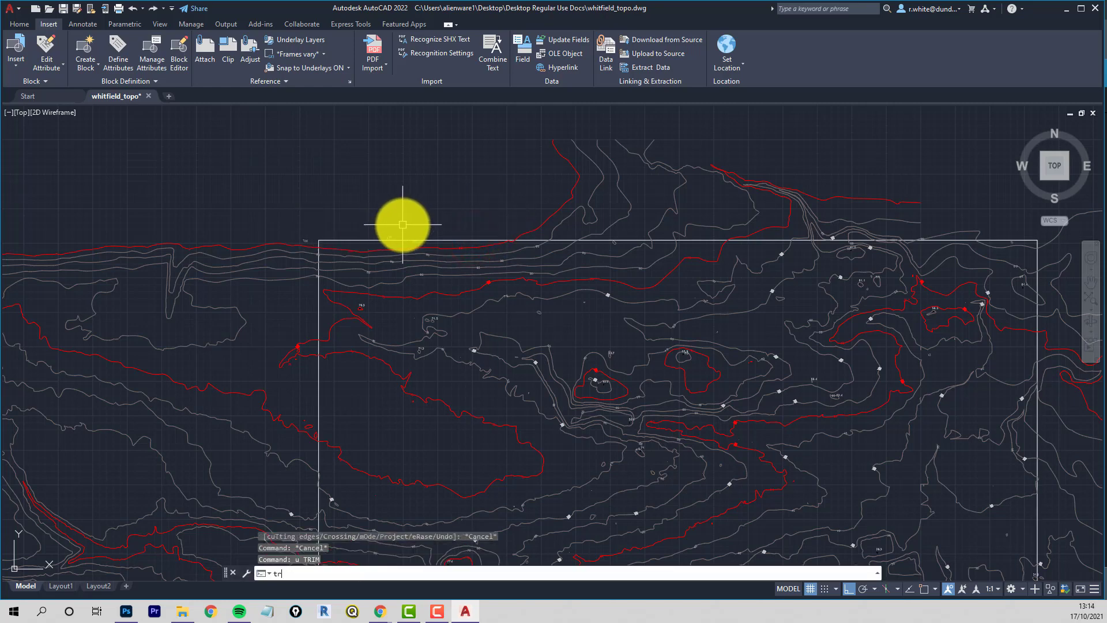
click(406, 220)
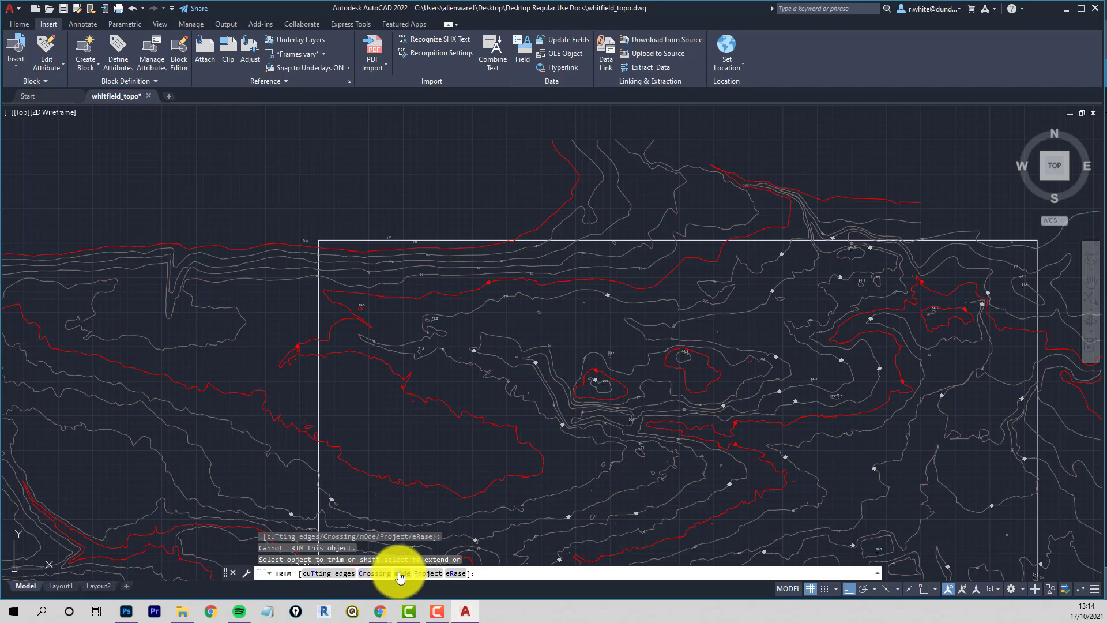
click(402, 572)
click(444, 574)
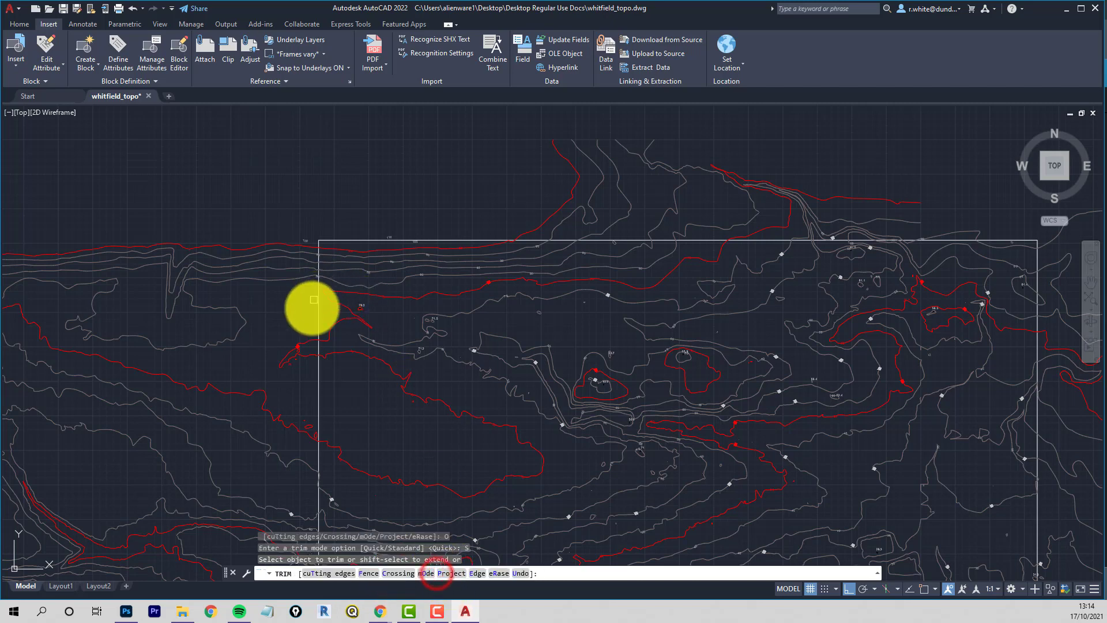
Step: With the boundary rectangle as the cutting edge, trim the contours extending past its left side using a crossing selection
text(t)
key(Return)
click(318, 298)
key(Return)
scroll(271, 284, down, 4)
middle_drag(272, 284, 340, 179)
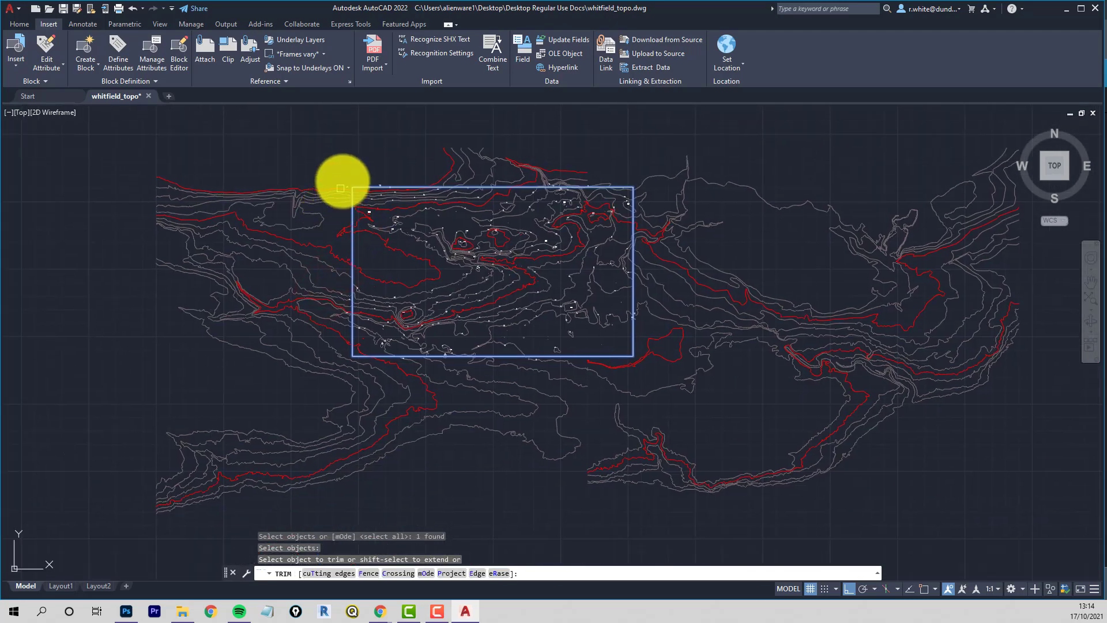
click(349, 160)
click(238, 509)
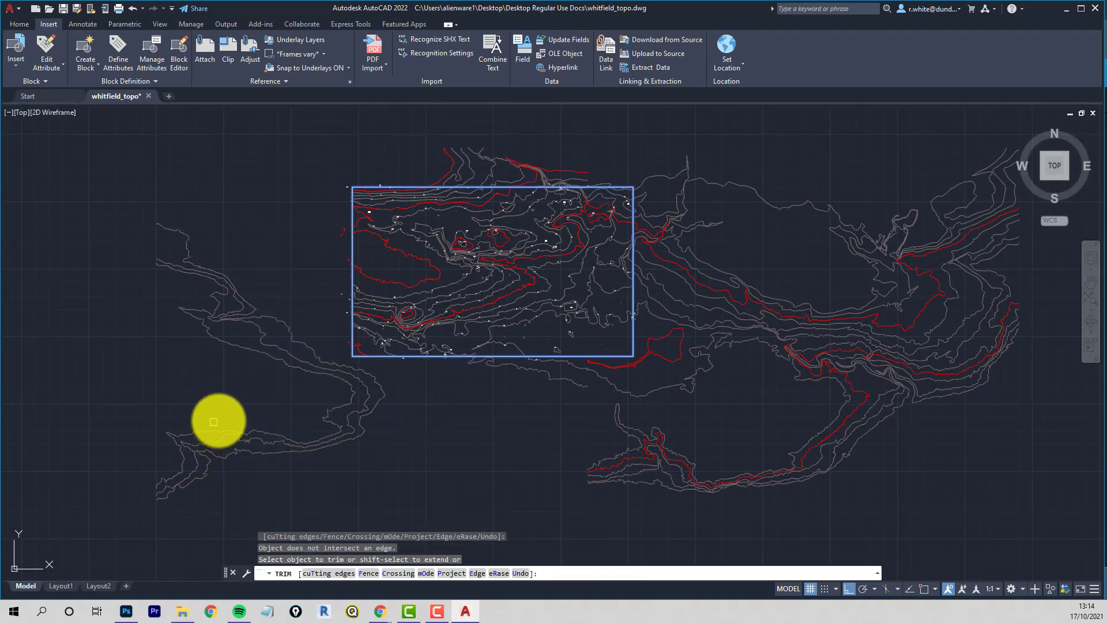
key(Return)
Step: Erase the leftover contour pieces to the left of the boundary rectangle using a crossing selection
text(e)
key(Return)
text(ct objects: c)
key(Return)
click(398, 383)
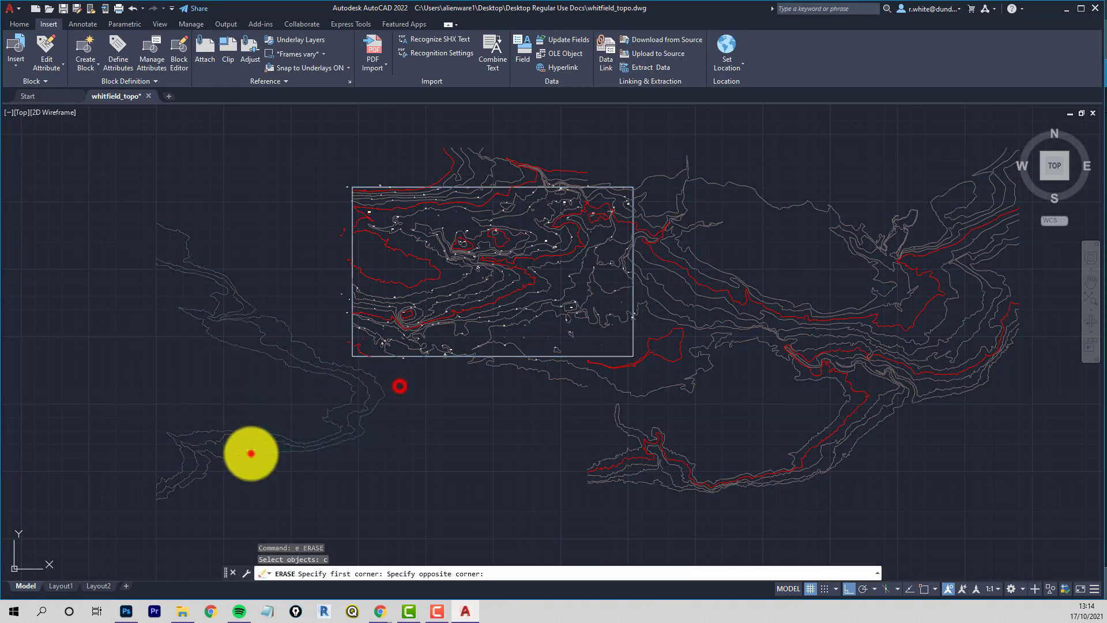
click(249, 452)
Step: Trim the contours extending below the boundary rectangle, using the rectangle as the cutting edge
text(tr)
key(Return)
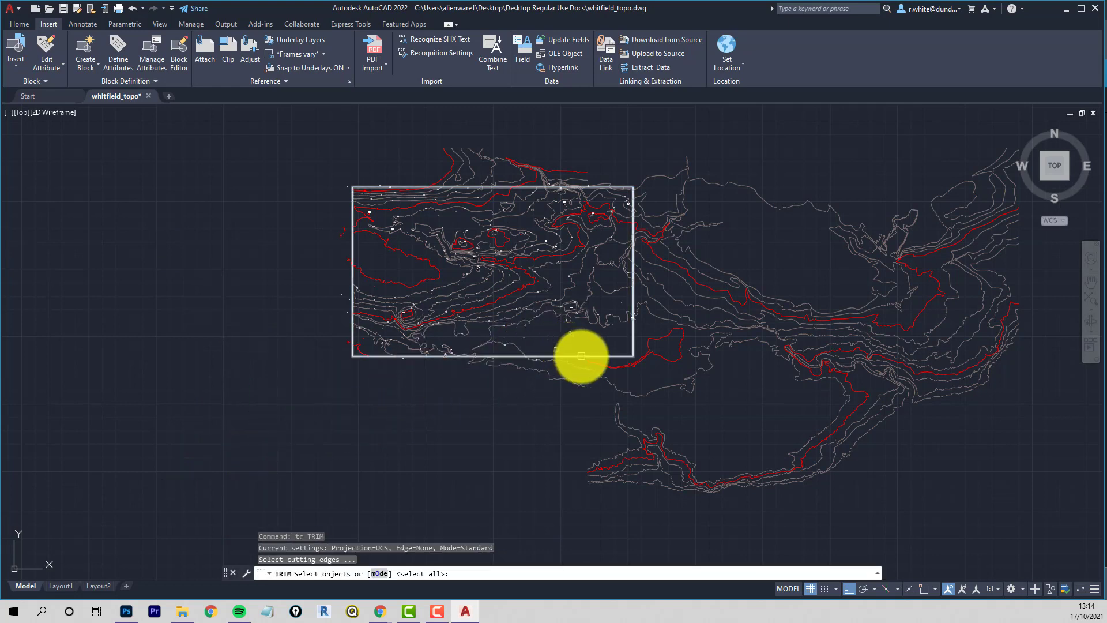
click(582, 356)
key(Return)
click(753, 530)
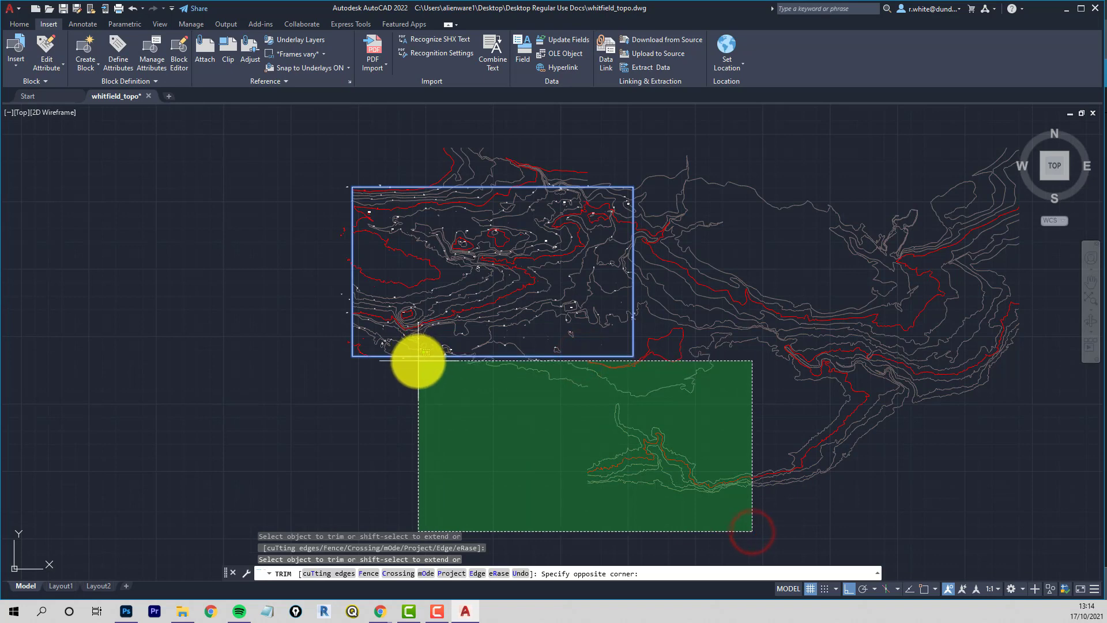
click(419, 359)
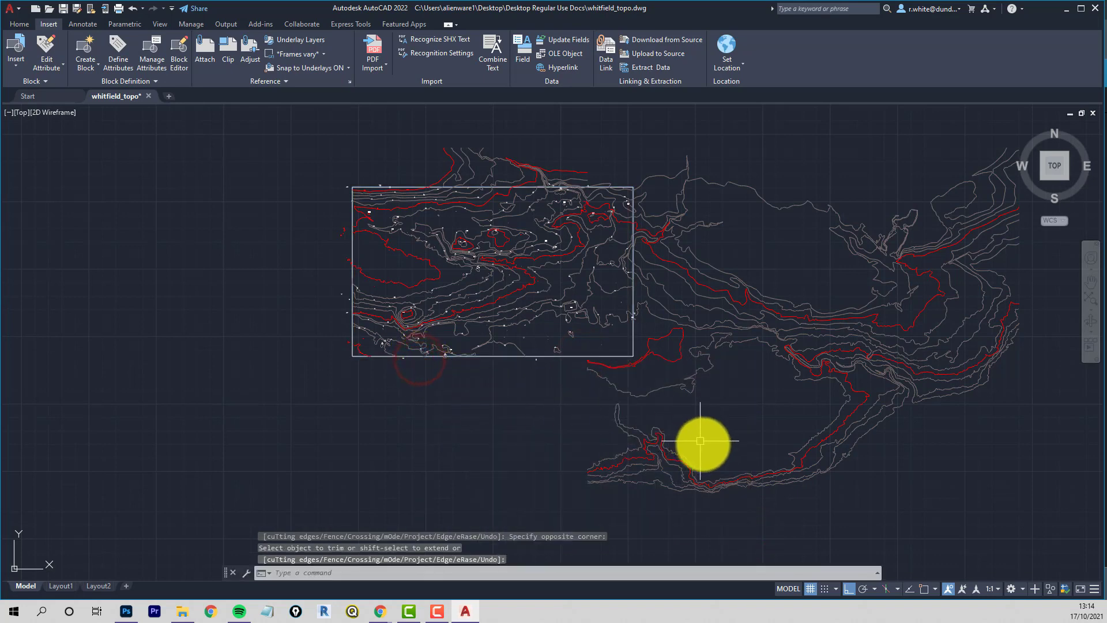
Step: Trim the contours extending past the boundary rectangle's right side, using the rectangle as the cutting edge
middle_drag(648, 312, 587, 366)
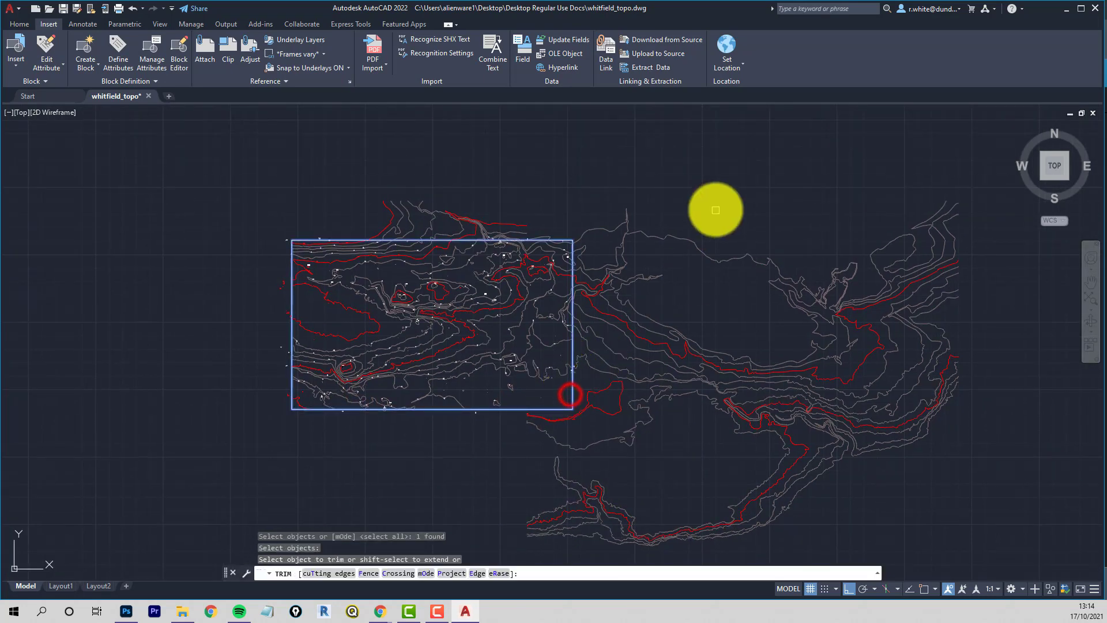
click(727, 161)
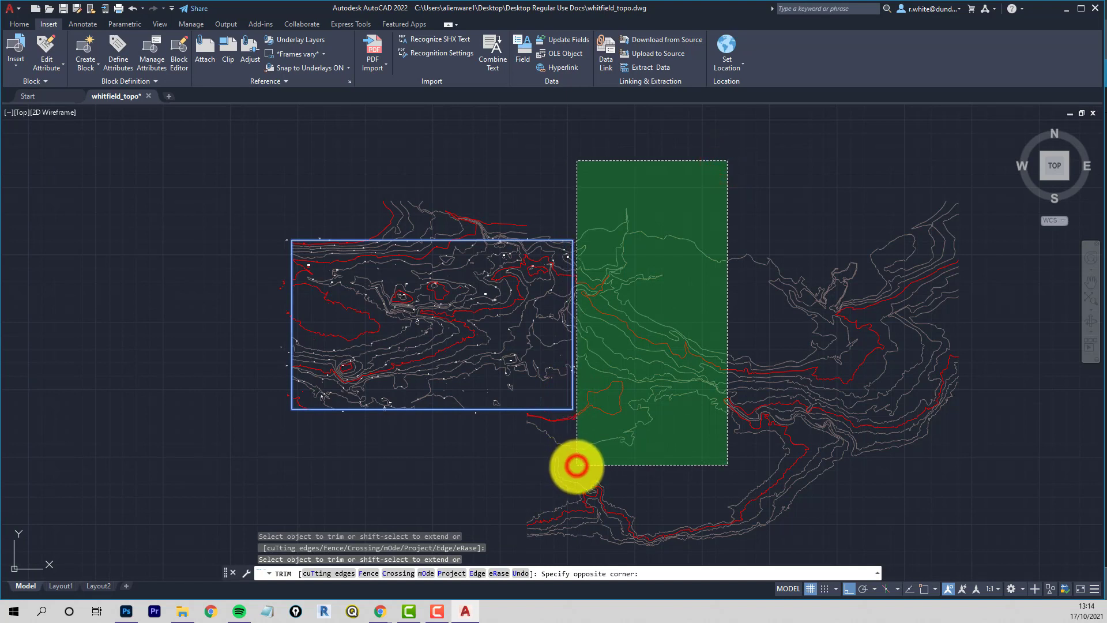
click(576, 465)
key(Return)
Step: Trim the contours extending above the boundary rectangle, using the rectangle as the cutting edge
key(Return)
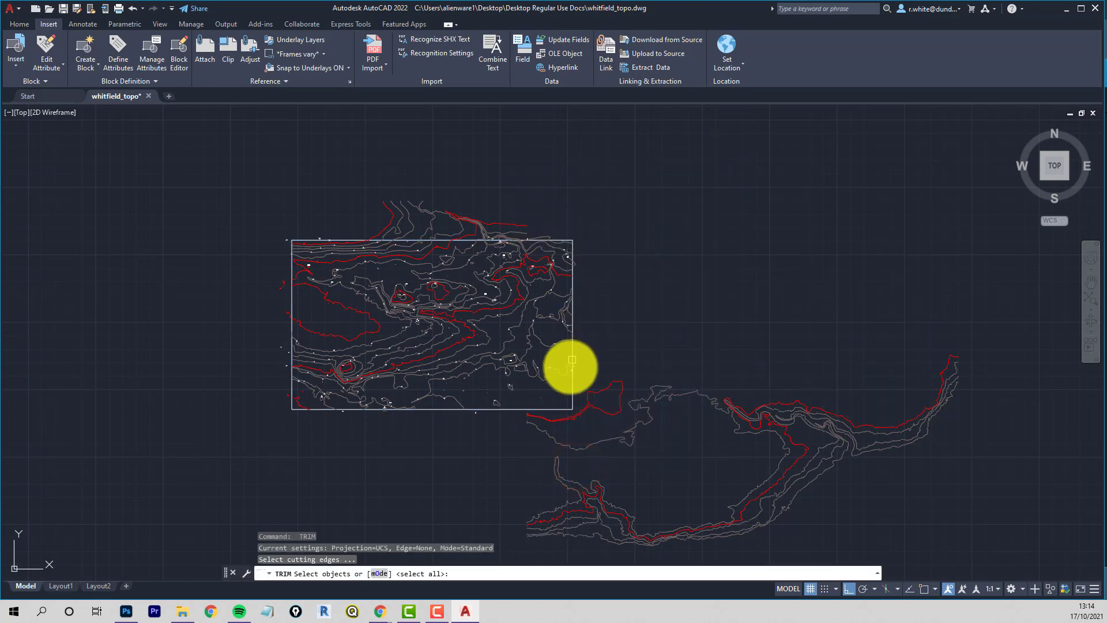
click(573, 351)
key(Return)
click(598, 154)
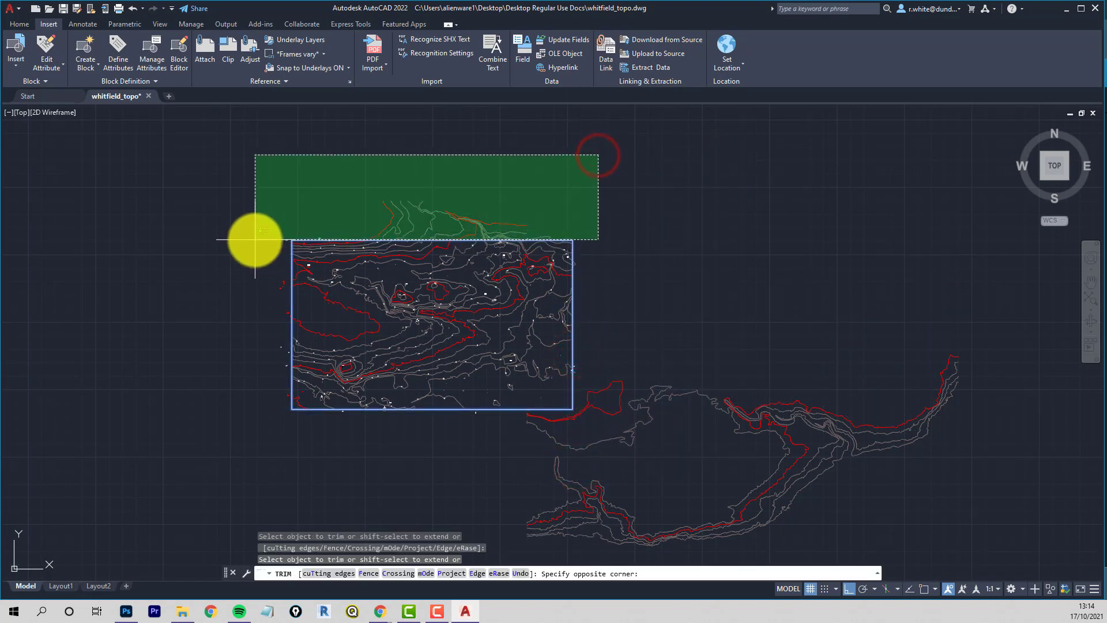
click(255, 238)
key(Escape)
key(Escape)
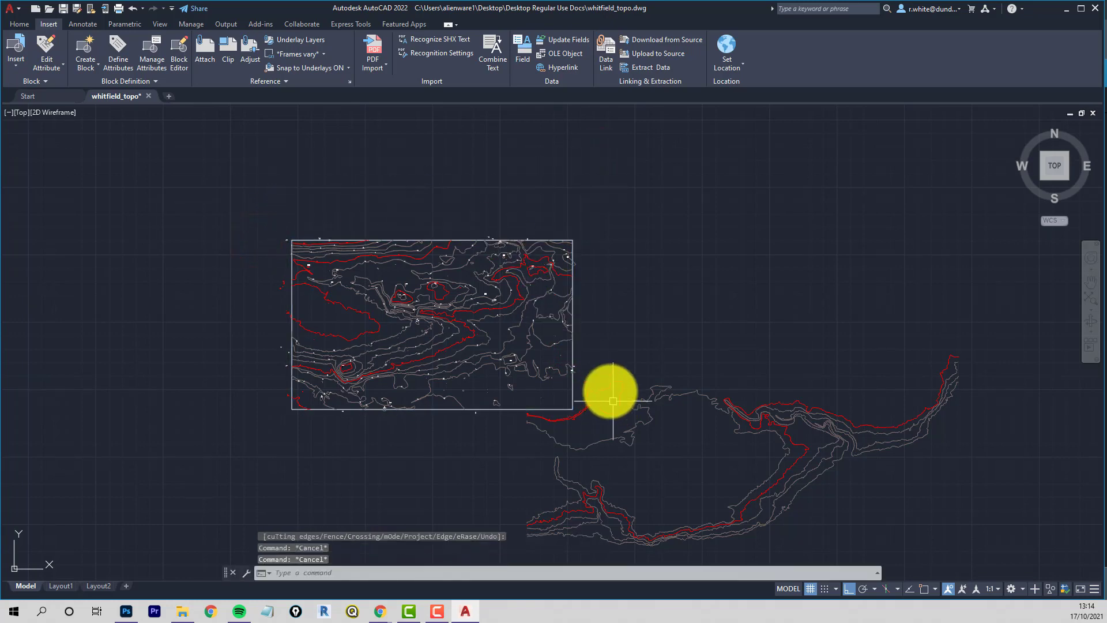
Step: Erase the detached contours lying beyond the boundary rectangle's lower-right corner with a crossing selection
middle_drag(613, 397, 550, 274)
text(e)
key(Return)
click(871, 500)
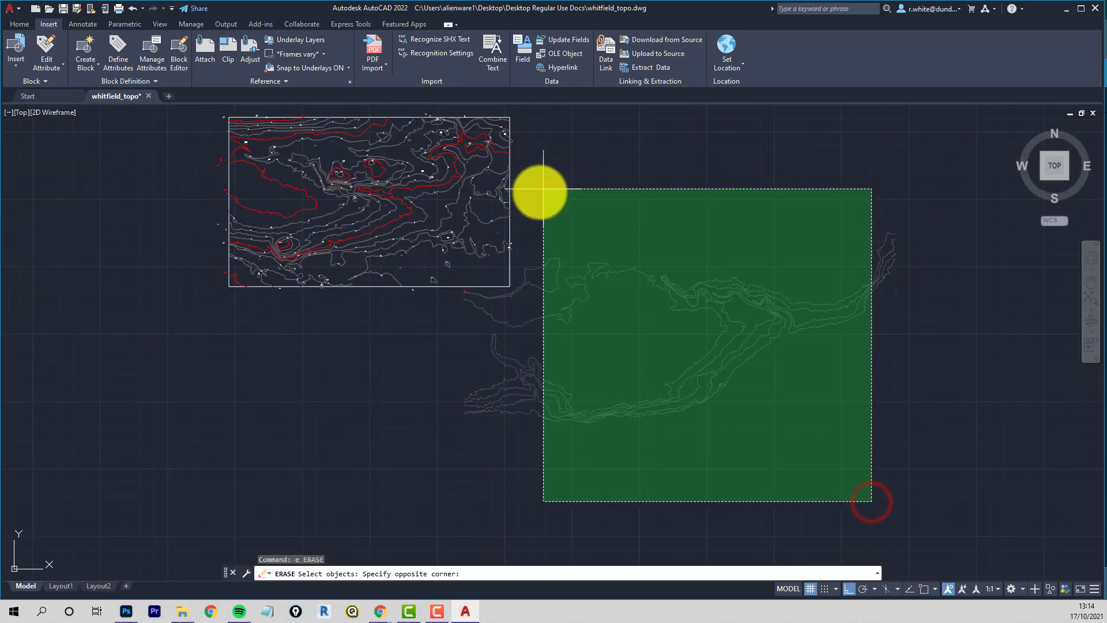
click(540, 192)
key(Return)
Step: Erase the leftover fragments just below the boundary rectangle using a window selection
text(e)
key(Return)
text(w)
key(Return)
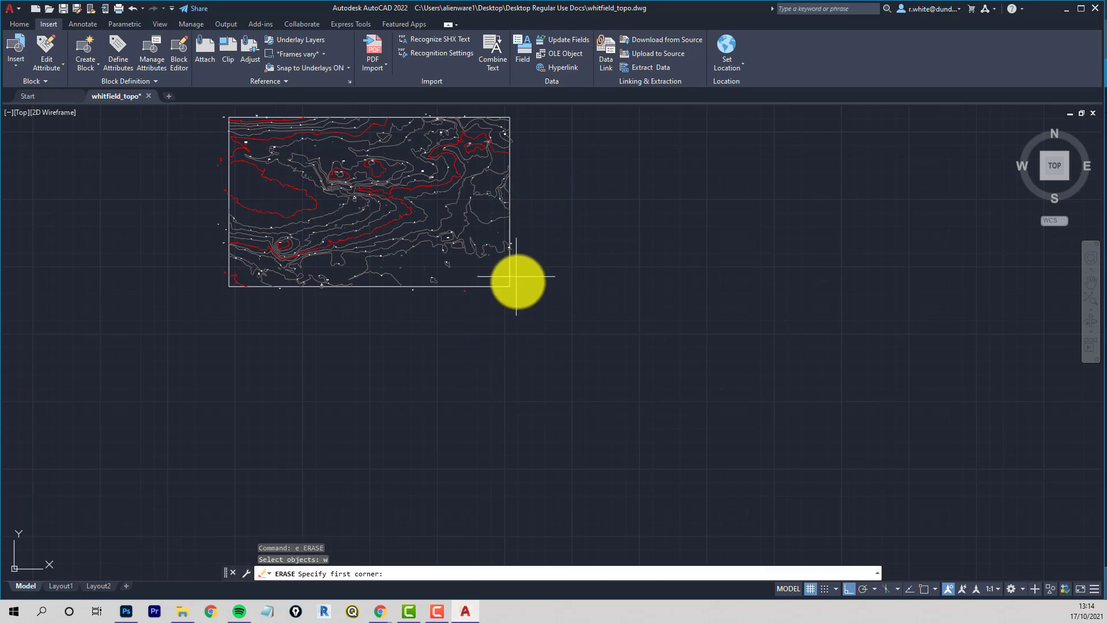
click(517, 284)
click(131, 354)
mouse_move(167, 317)
middle_down()
mouse_move(440, 421)
mouse_move(467, 410)
middle_up()
key(Return)
Step: Erase the leftover fragments on the left side of the boundary rectangle using a window selection
key(Return)
text(w)
key(Return)
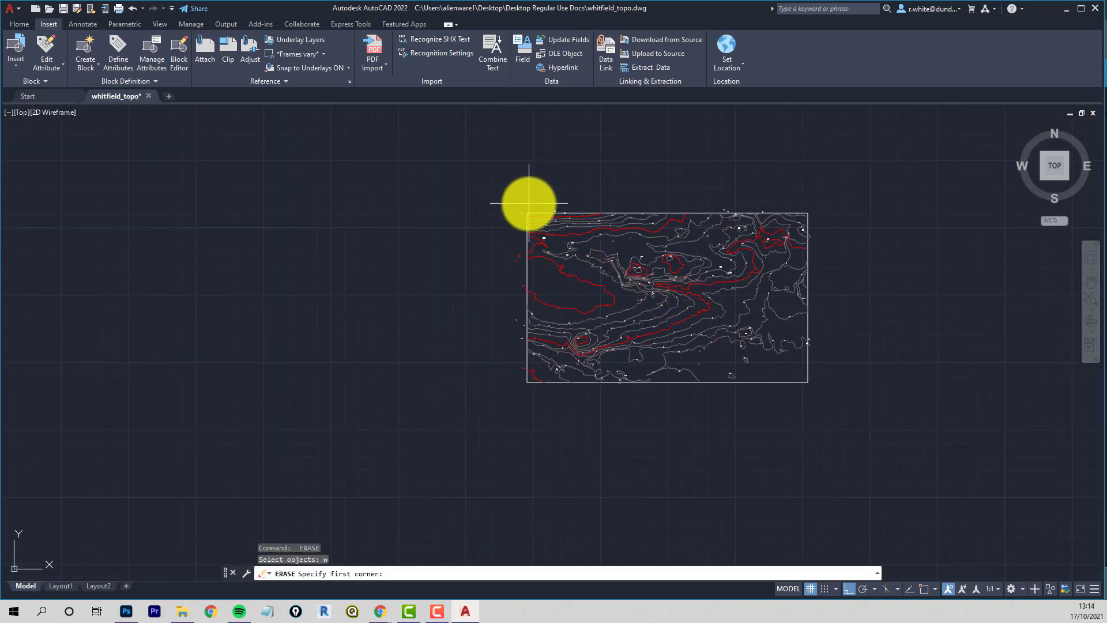
click(527, 202)
click(421, 428)
middle_drag(537, 210, 463, 318)
key(Return)
Step: Erase the leftover fragments above the boundary rectangle using a window selection
key(Return)
text(w)
key(Return)
click(772, 262)
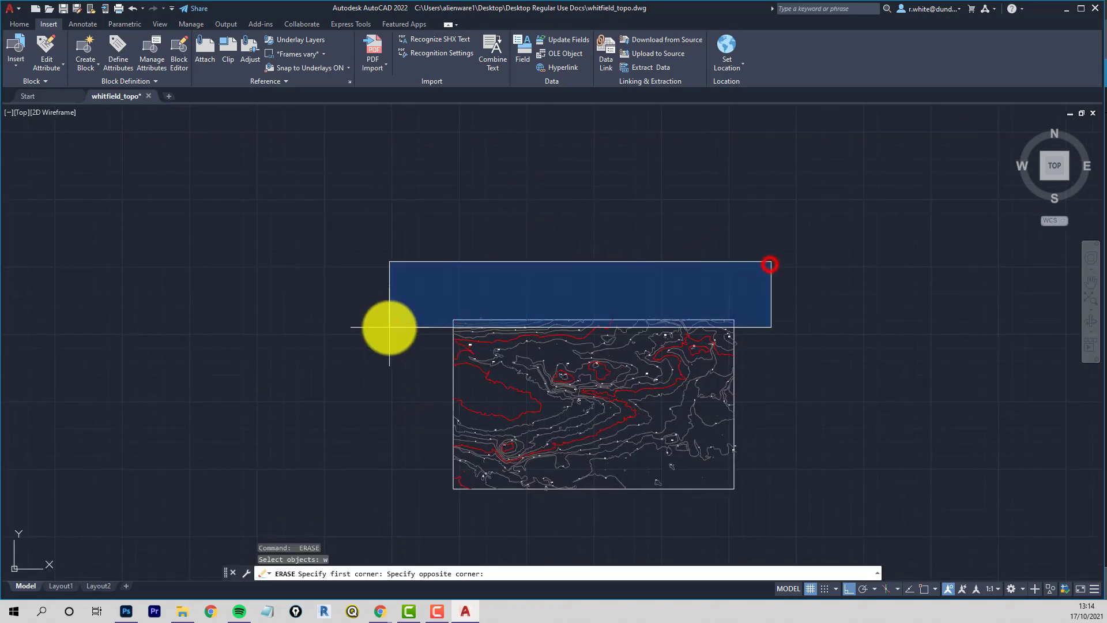
click(386, 321)
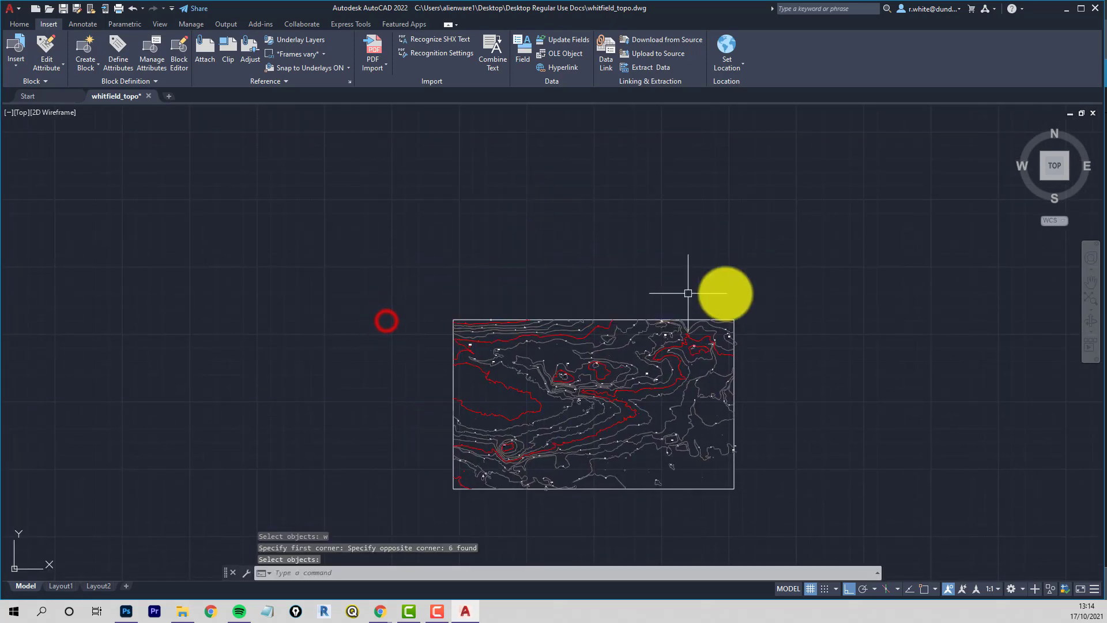
middle_drag(707, 289, 472, 183)
key(Return)
Step: Erase the leftover fragments to the right of the boundary rectangle using a window selection
key(Return)
text(w)
key(Return)
click(481, 173)
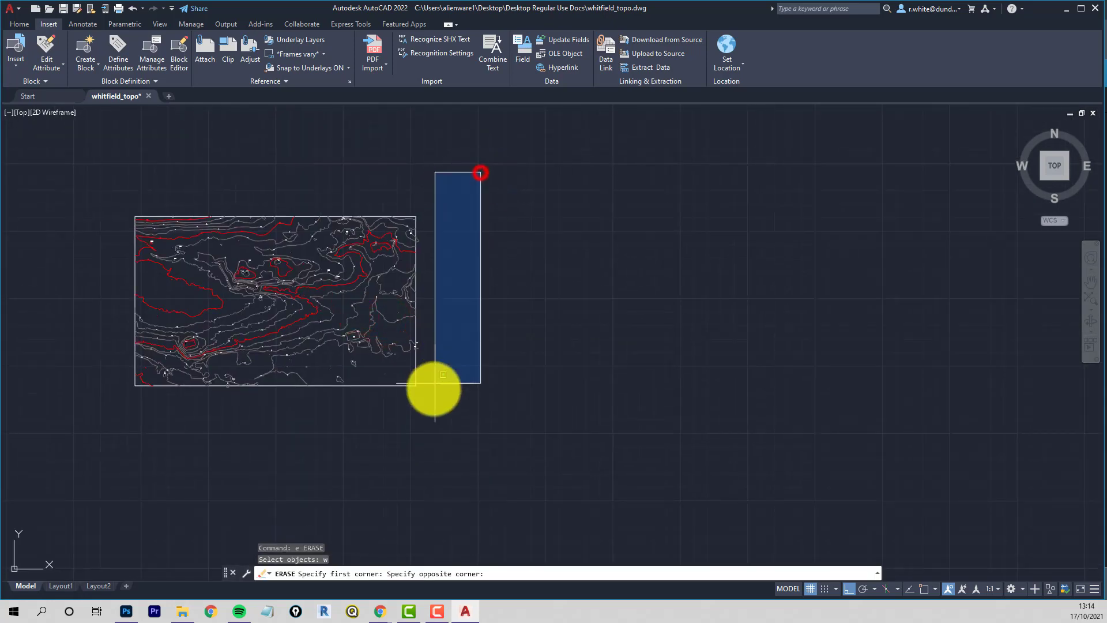
click(415, 417)
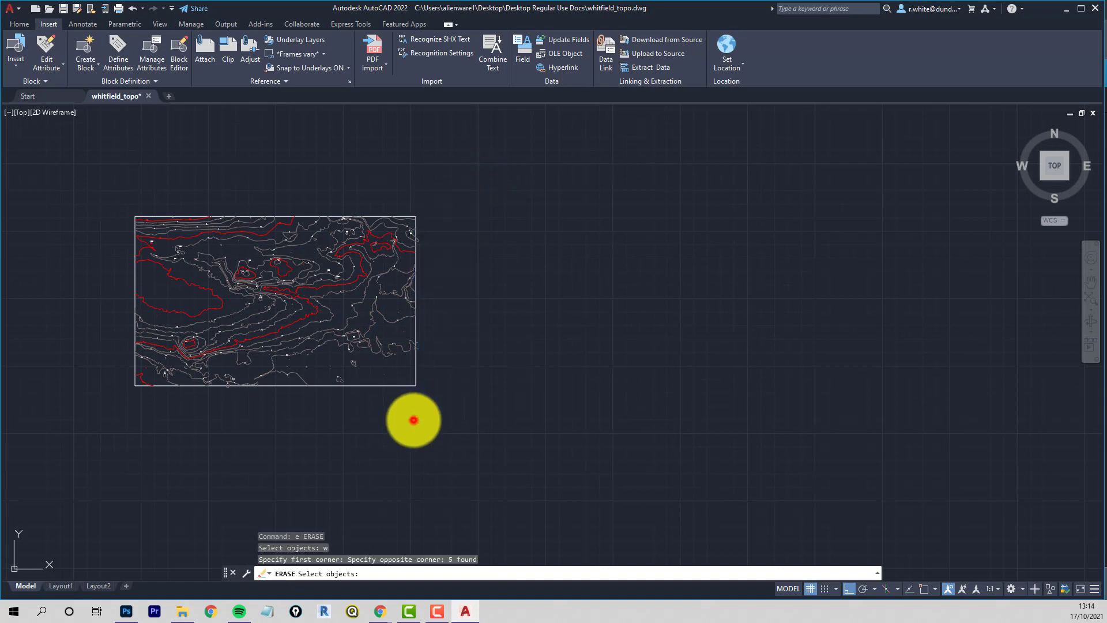
middle_drag(199, 310, 350, 291)
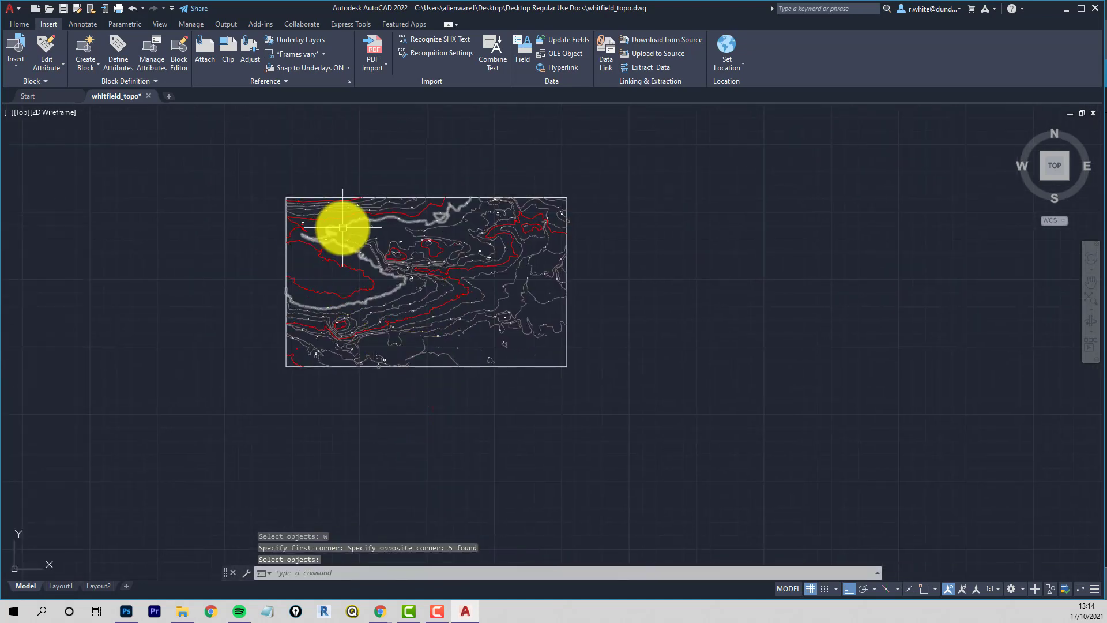
Step: Check which layers a contour label and a red contour line inside the map belong to
middle_drag(330, 215, 360, 235)
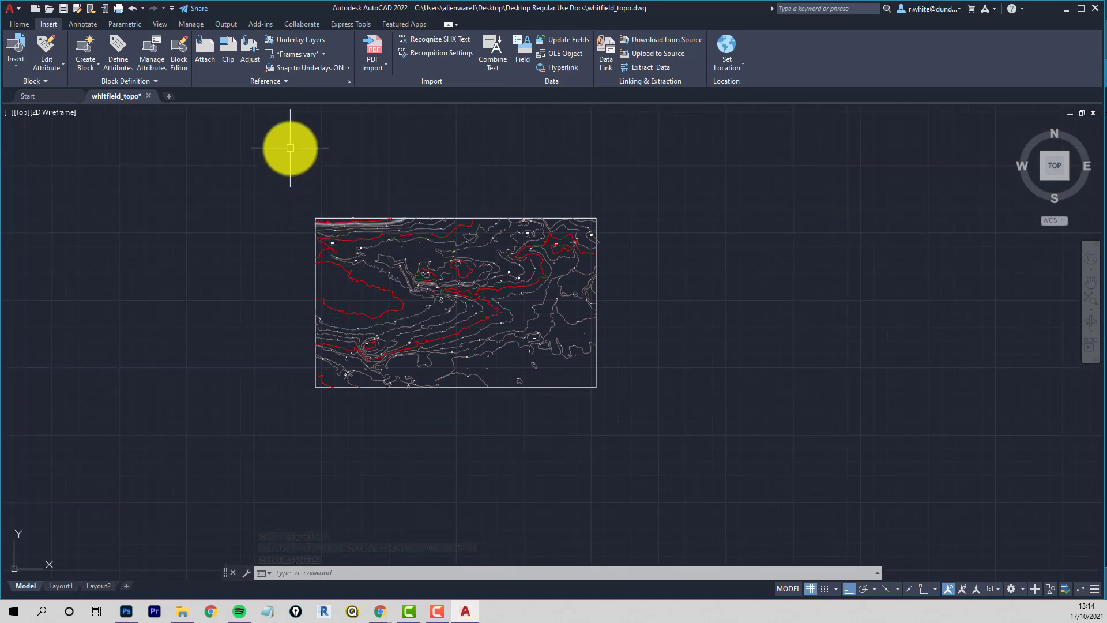
click(19, 23)
click(421, 277)
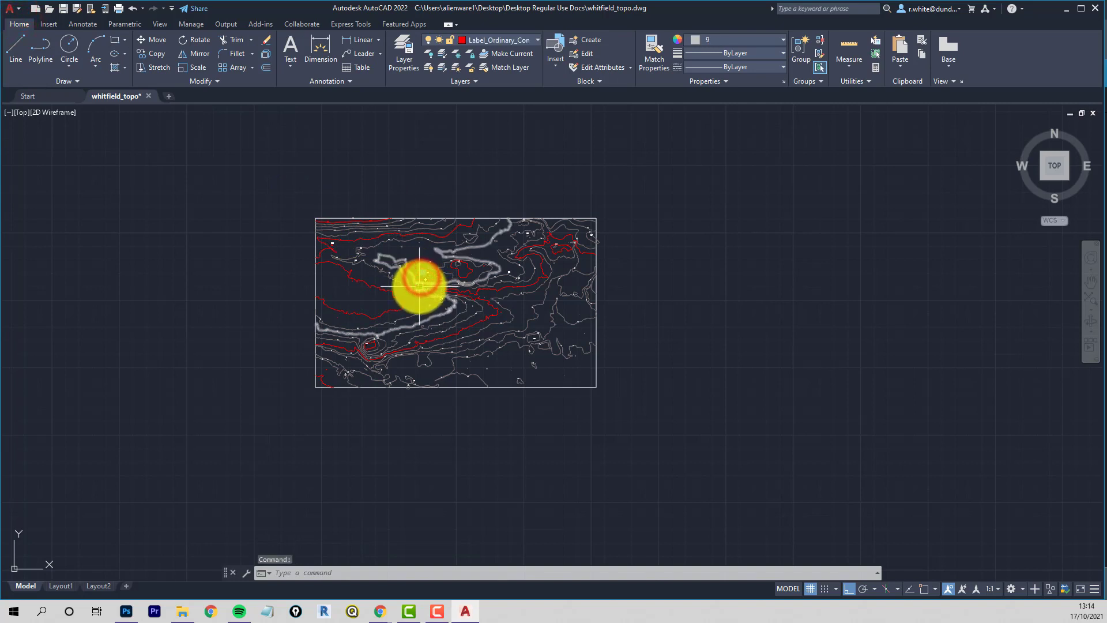
key(Escape)
key(Escape)
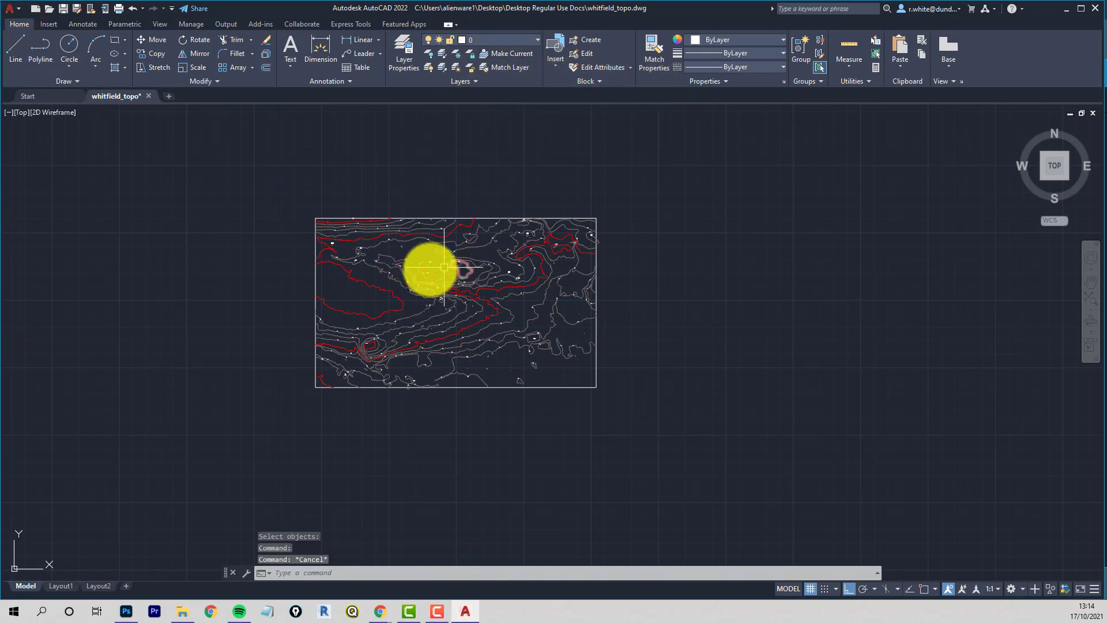
click(374, 285)
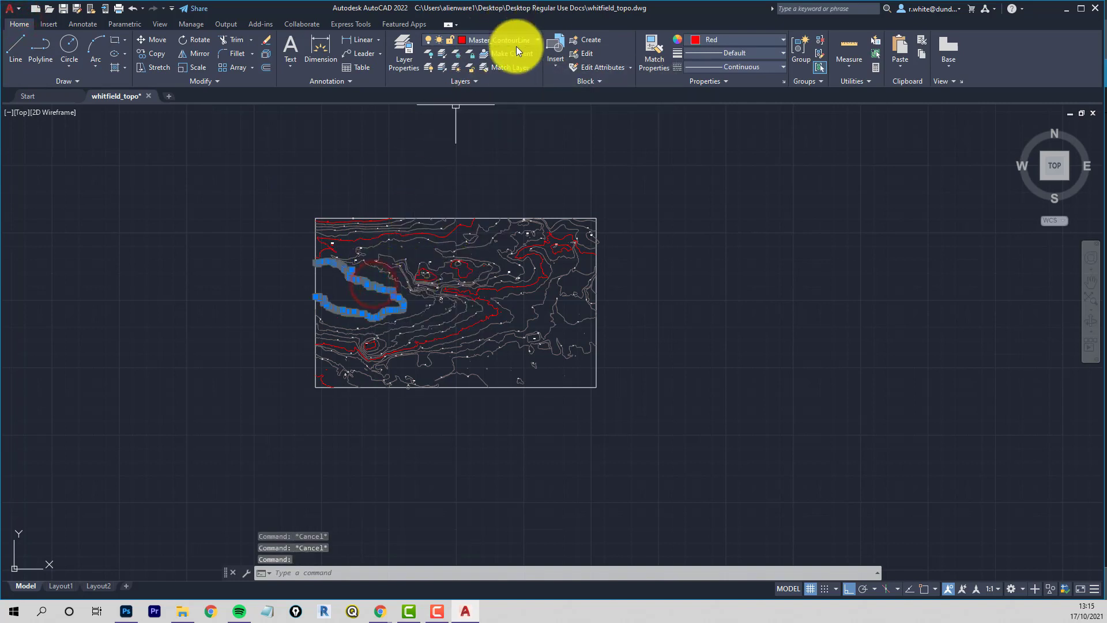
Step: Open the layer manager and rename the Ordinary_ContourLine layer as Contour Ordinary
click(399, 52)
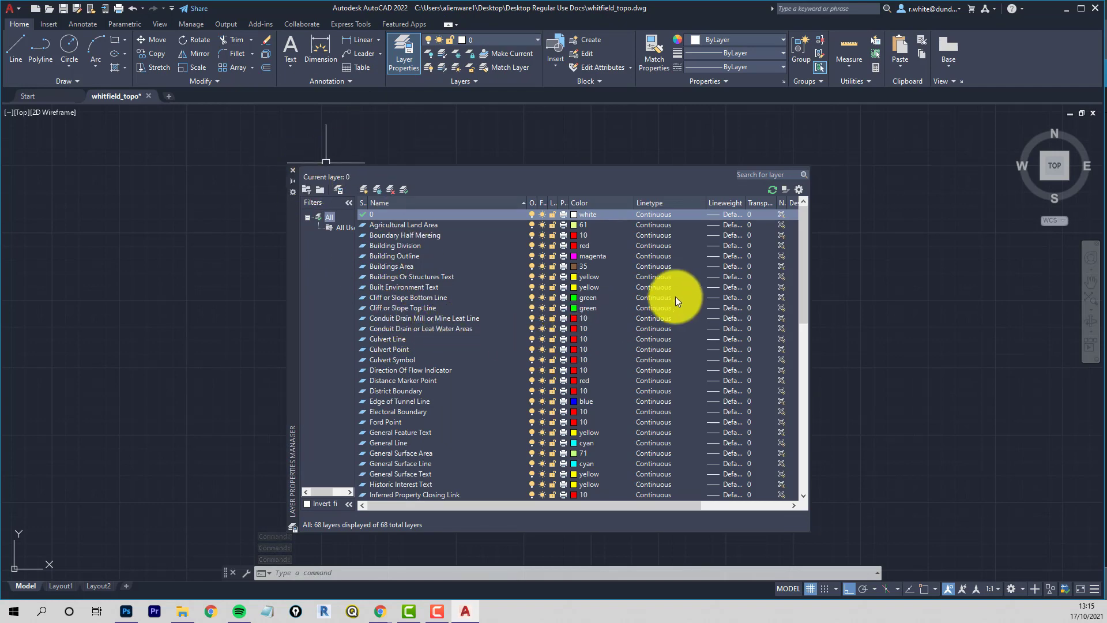
scroll(432, 341, down, 8)
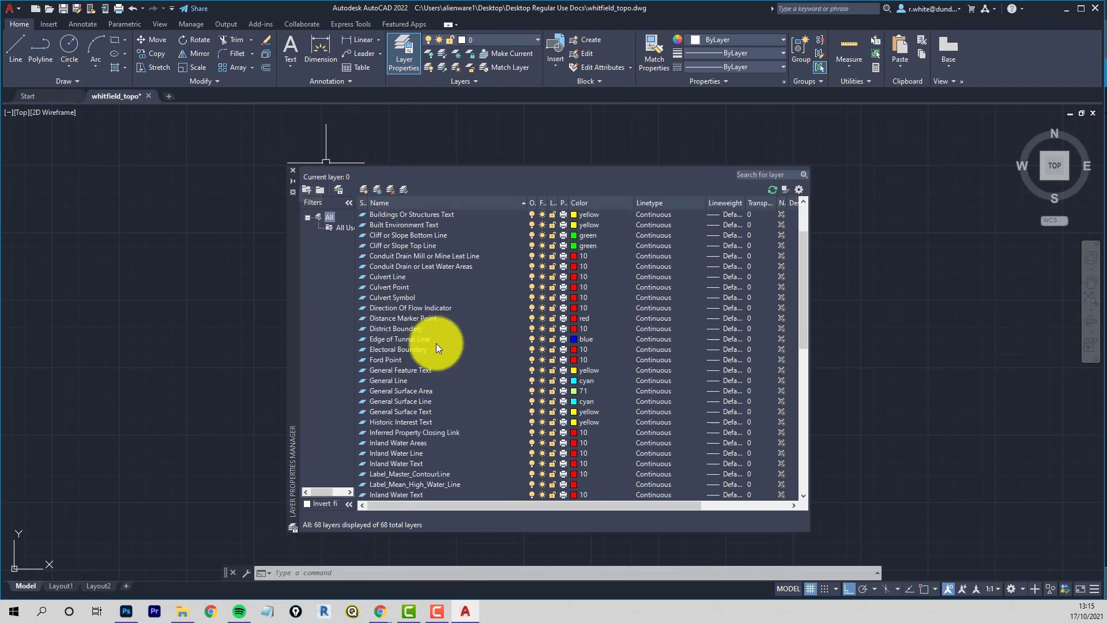
scroll(437, 374, down, 2)
scroll(447, 391, down, 3)
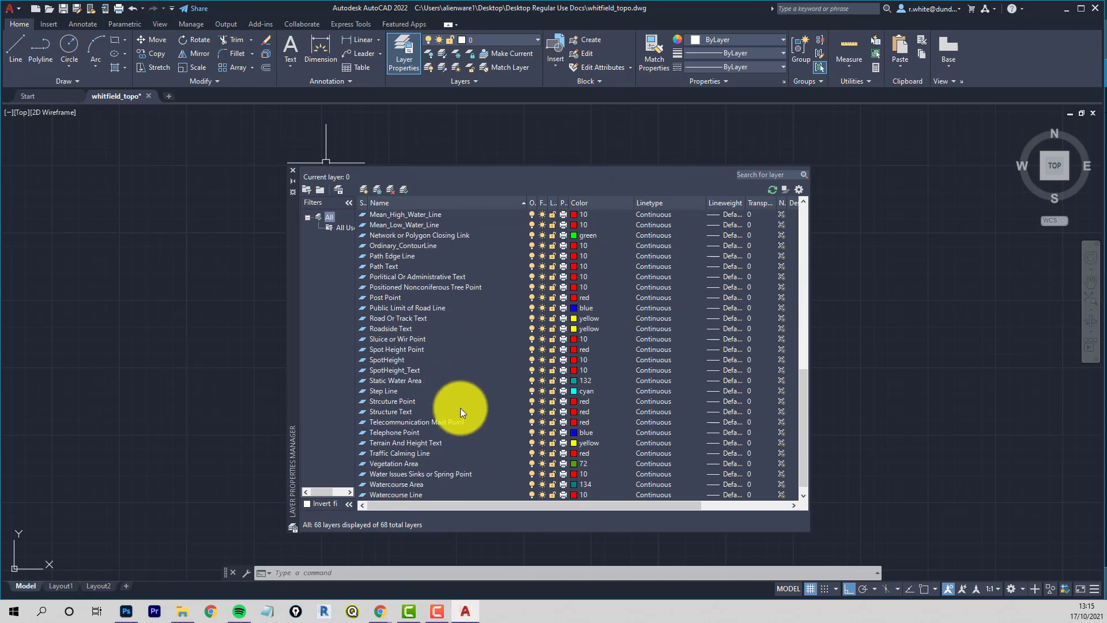
scroll(469, 401, down, 1)
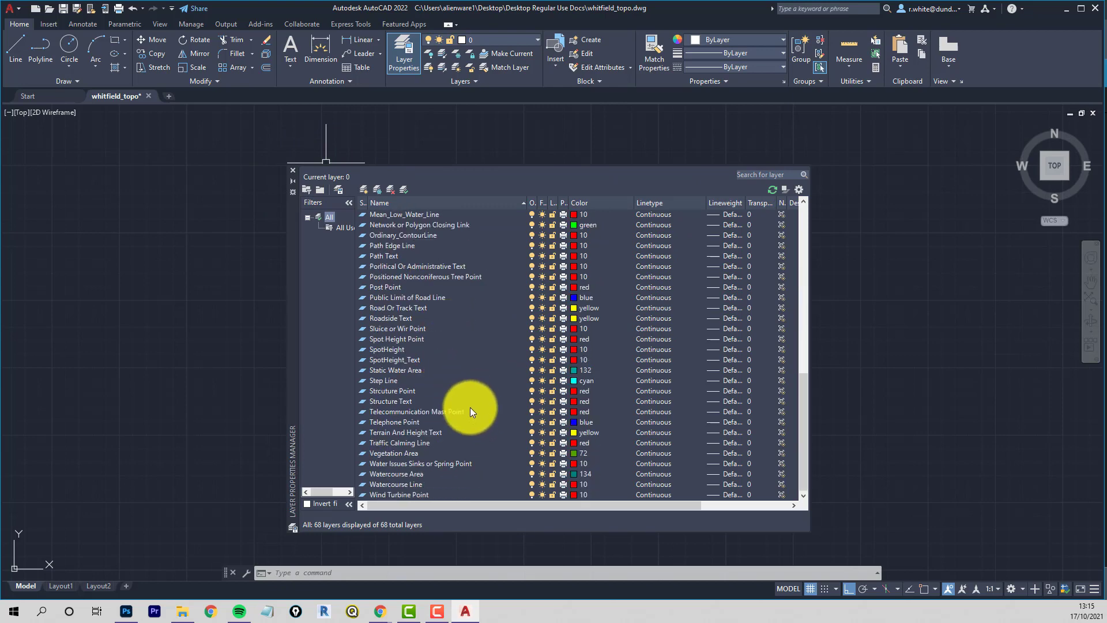
scroll(428, 455, up, 3)
click(387, 326)
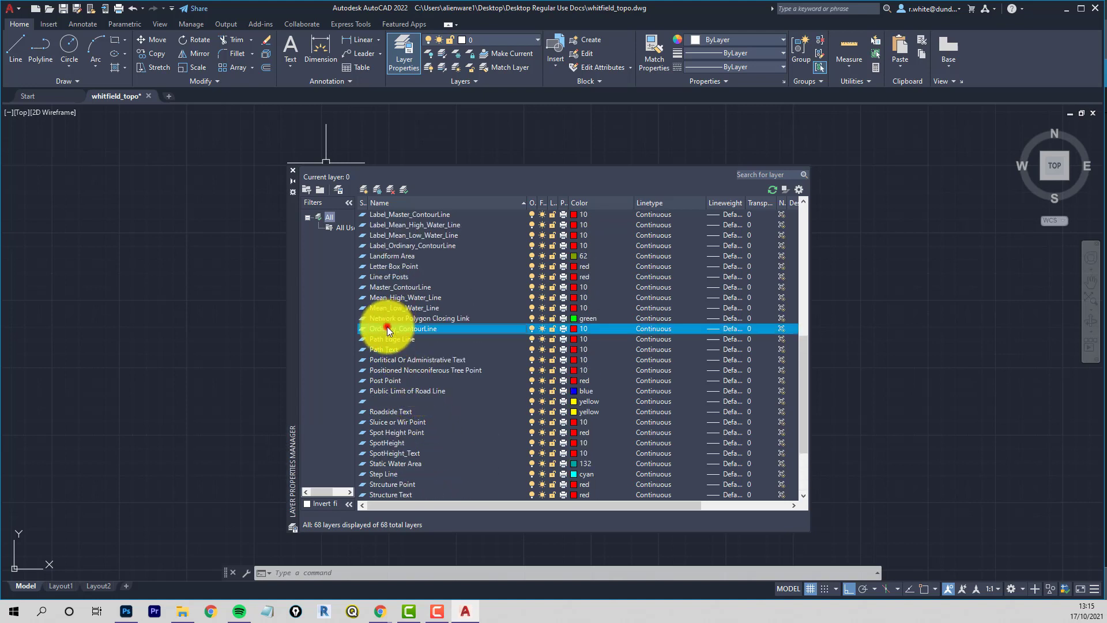
click(399, 330)
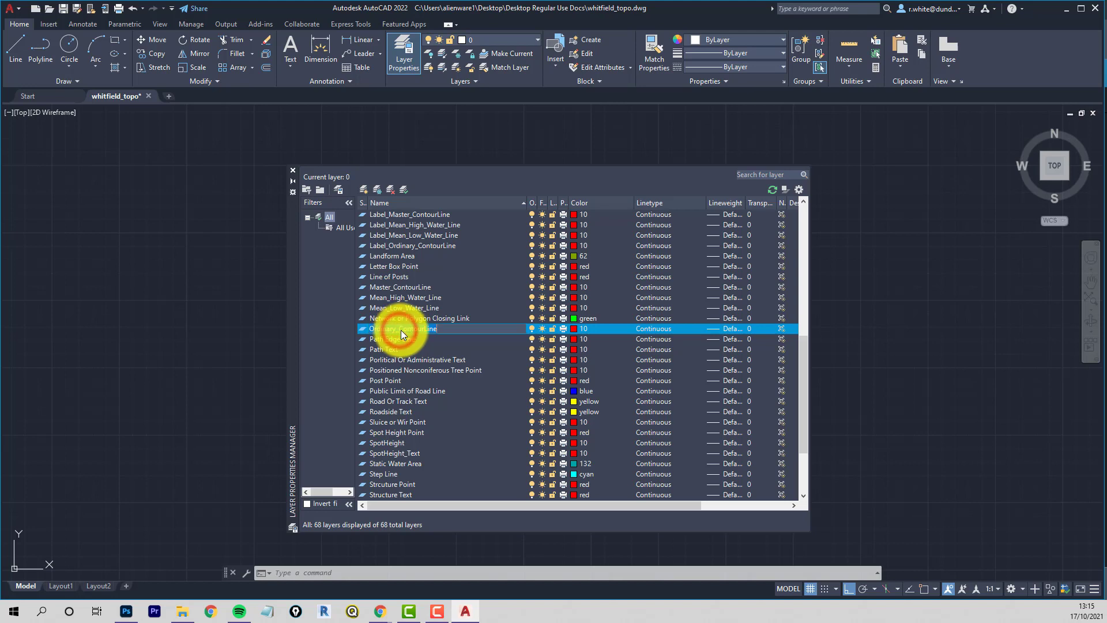
click(398, 330)
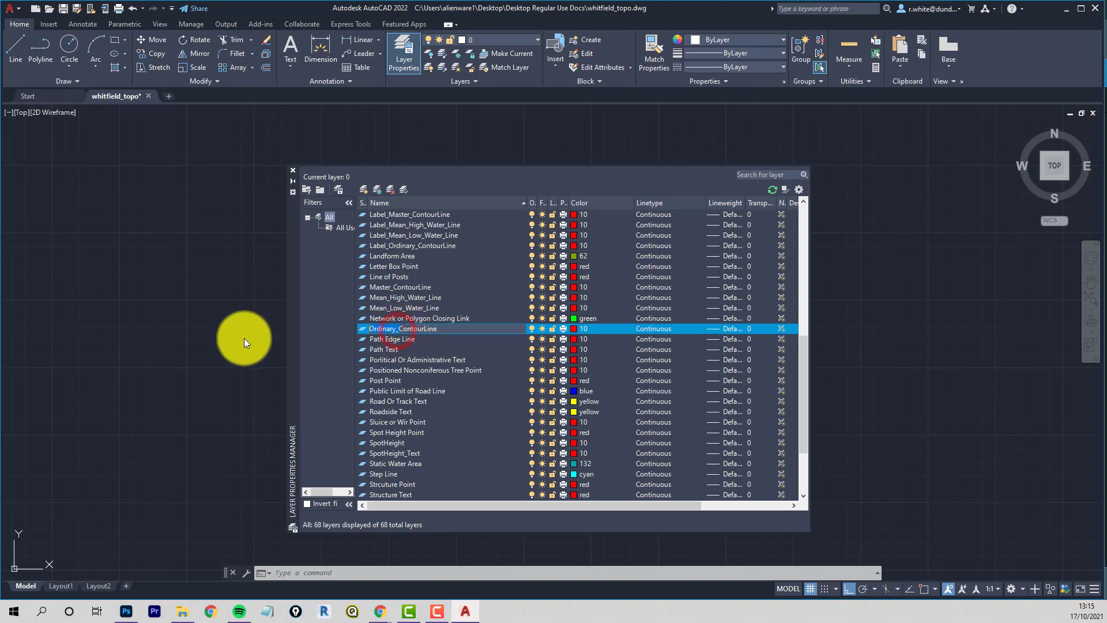
key(BackSpace)
key(BackSpace)
key(BackSpace)
key(BackSpace)
key(BackSpace)
key(BackSpace)
key(BackSpace)
key(BackSpace)
key(BackSpace)
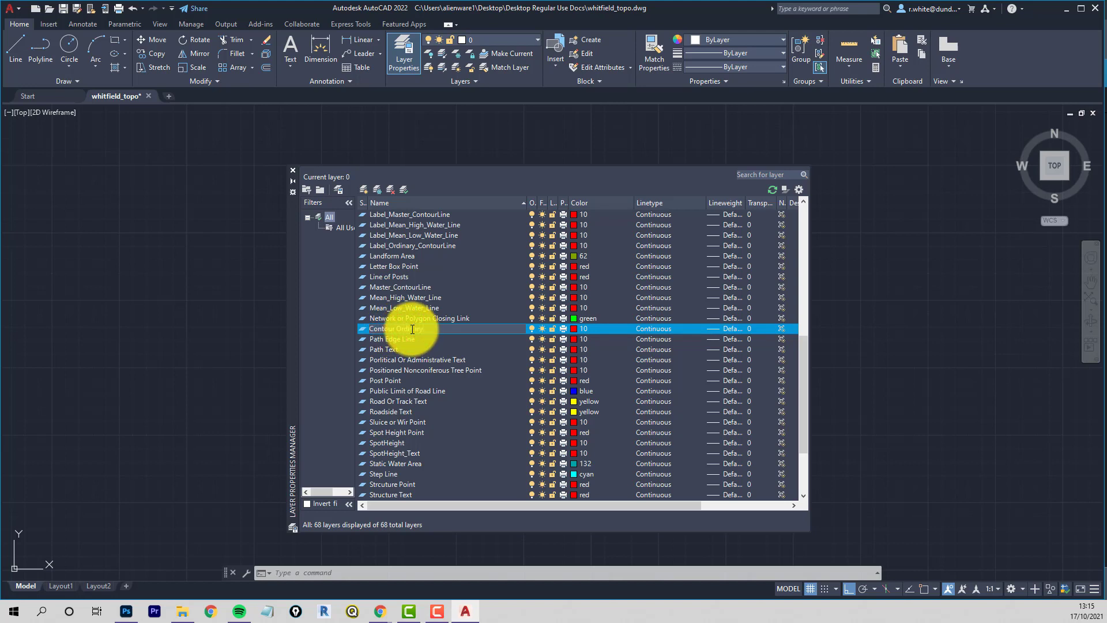
key(Return)
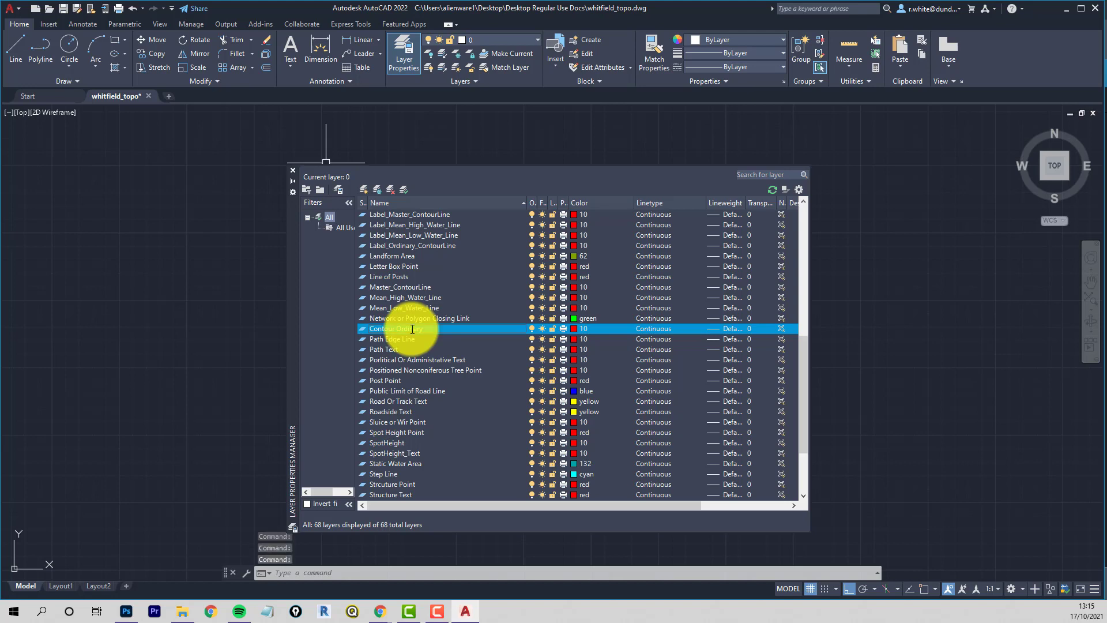
Step: Rename the Label_Ordinary_ContourLine layer as Contour Ordinary Labels
click(411, 247)
click(416, 248)
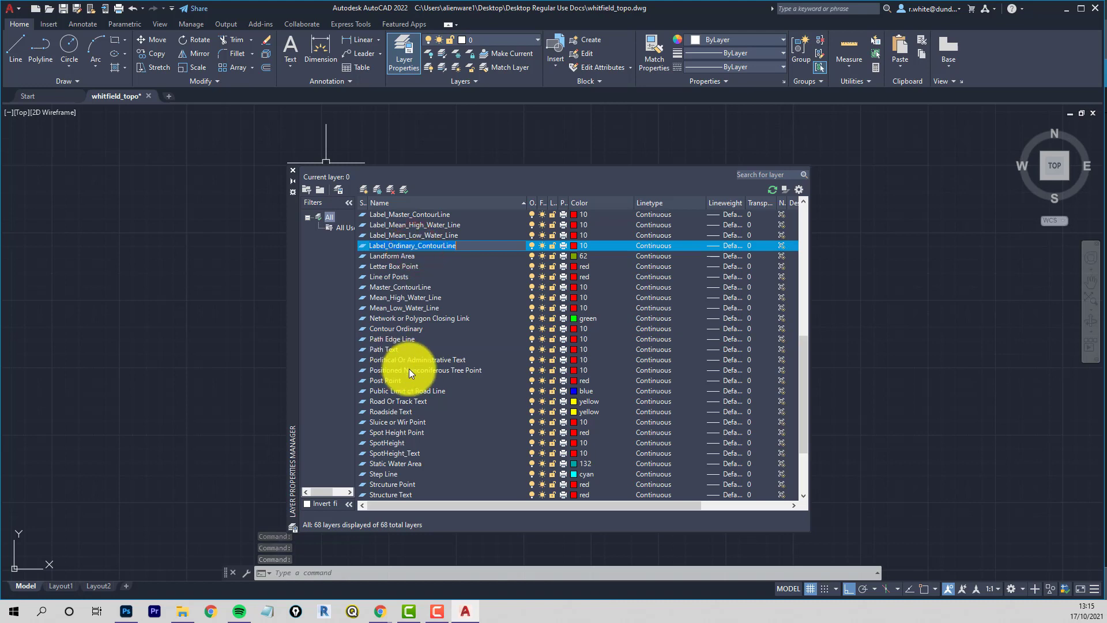
click(392, 331)
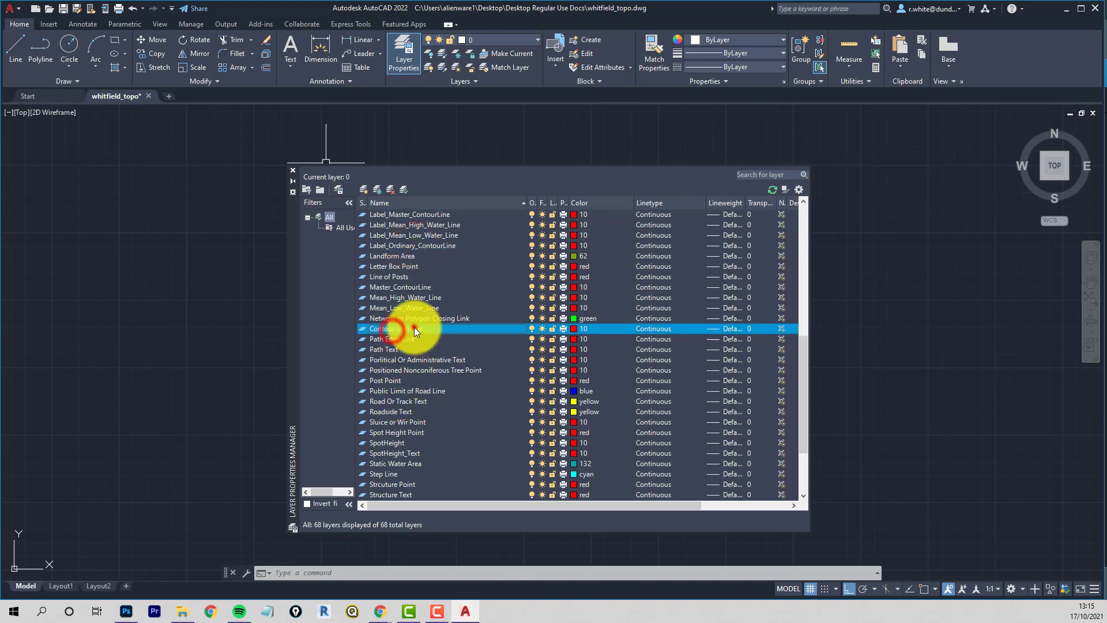
click(425, 328)
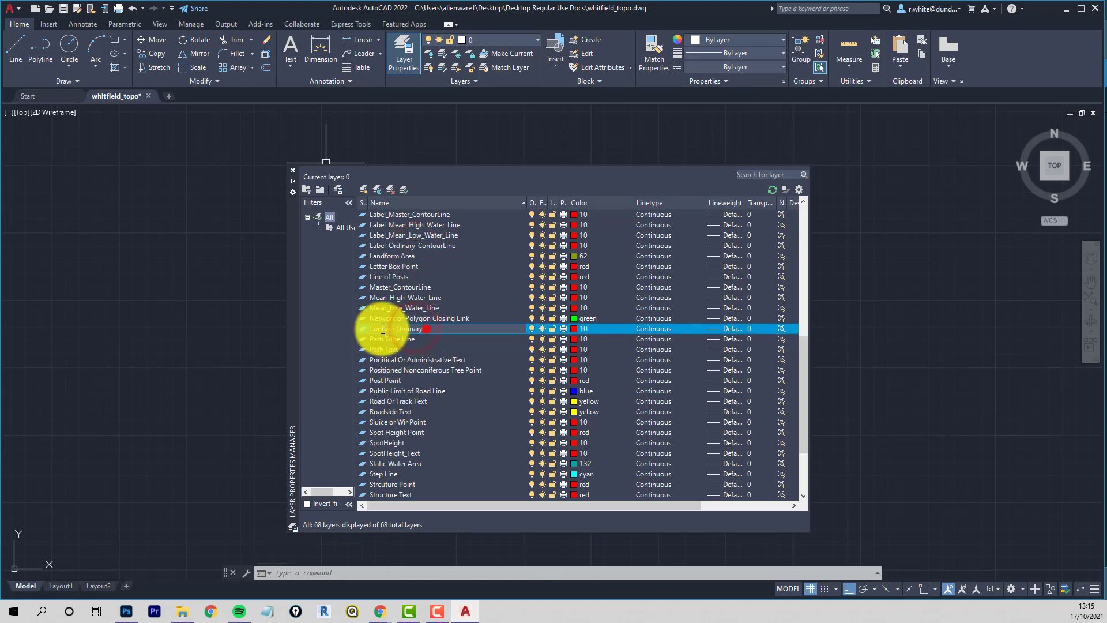
click(411, 254)
click(418, 247)
click(427, 247)
text(Contour Ordinary)
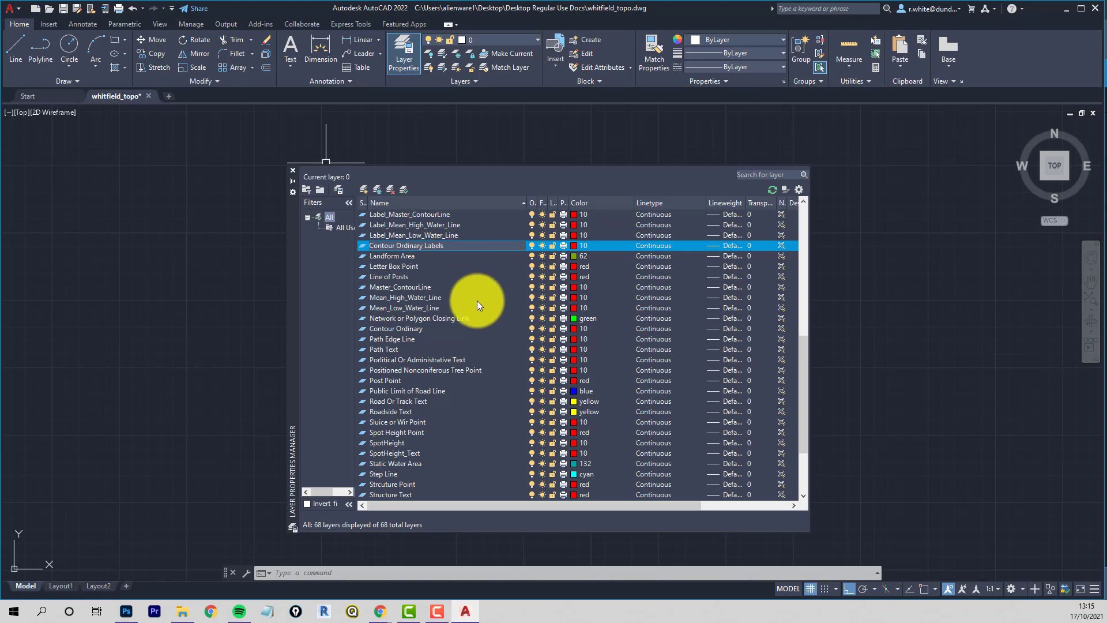
Step: Rename the Label_Master_ContourLine layer as Contour Master LabelsLine
click(411, 214)
click(412, 215)
click(413, 215)
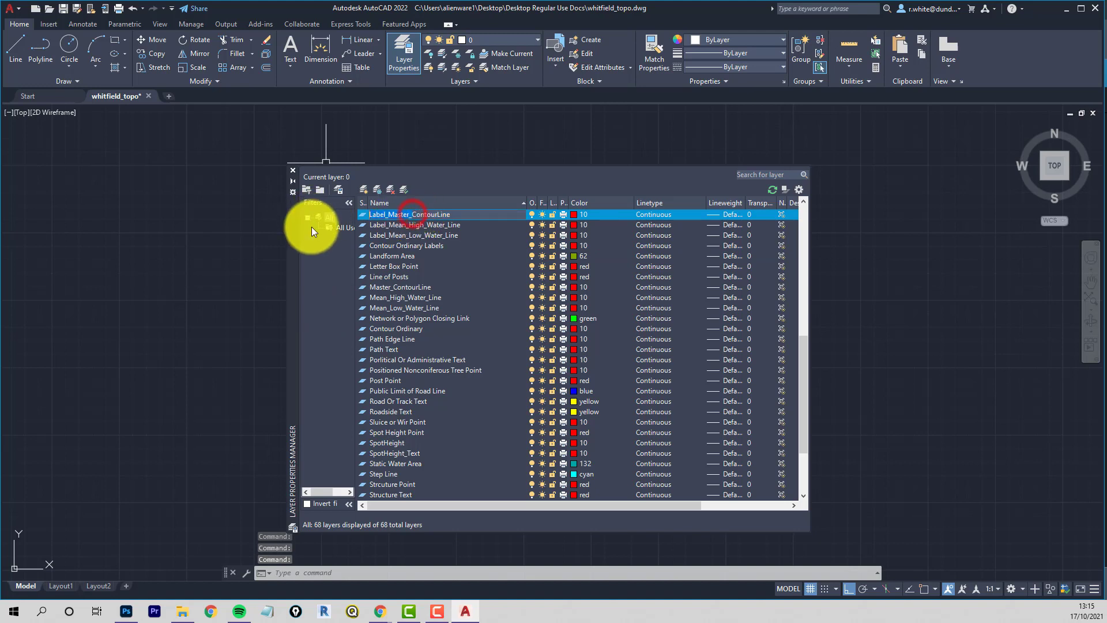
key(shift+Home)
key(BackSpace)
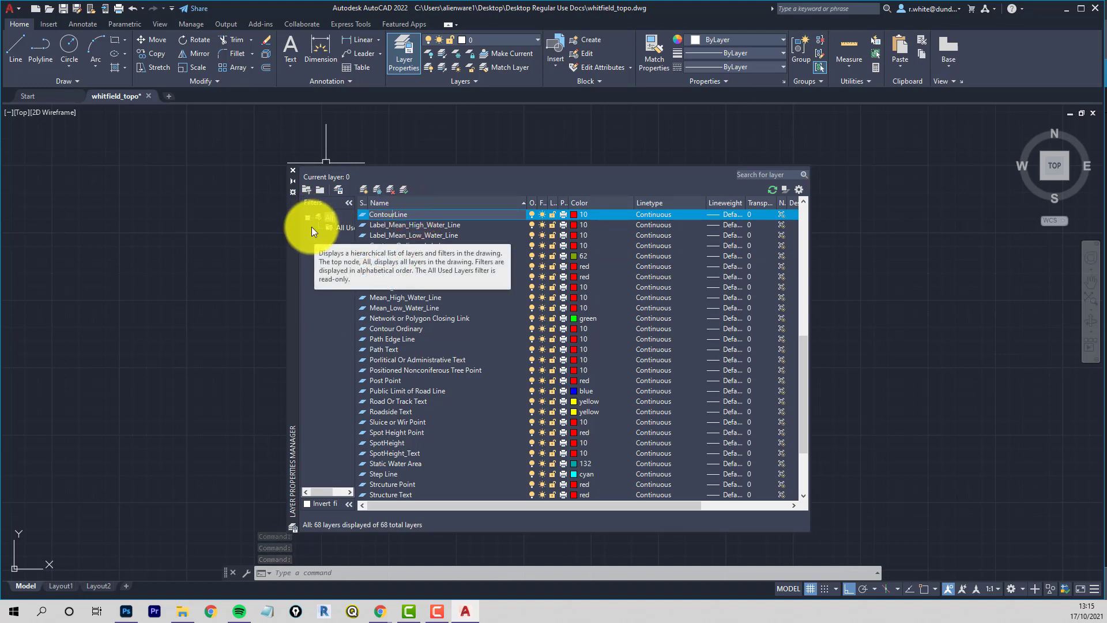
text(Master Labels)
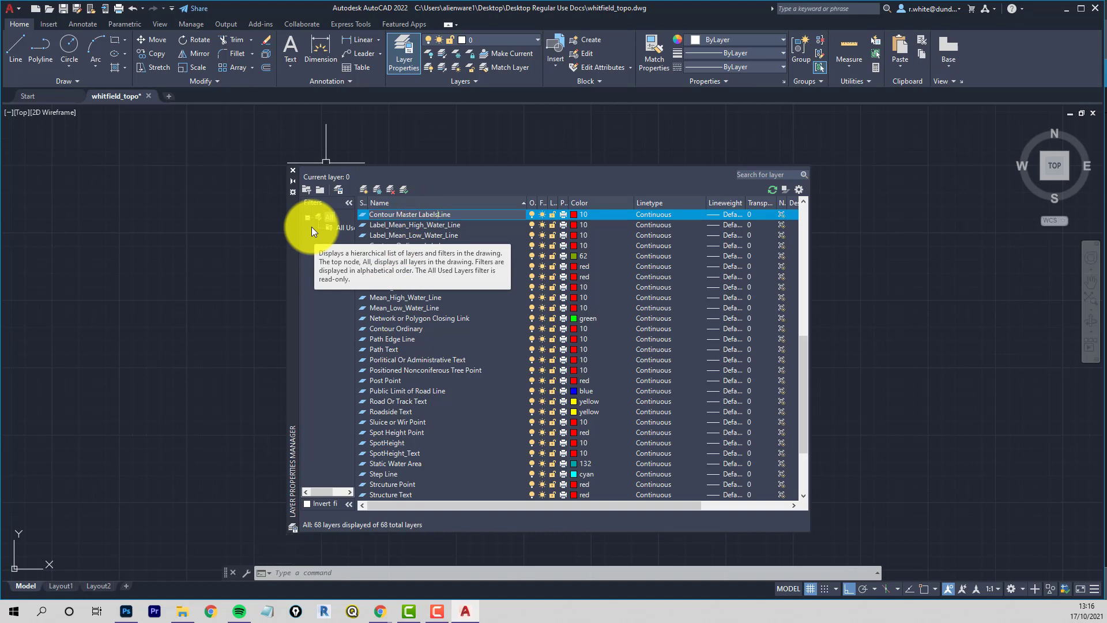
key(Return)
Step: Rename the Master_ContourLine layer as Contour Master
scroll(455, 316, up, 2)
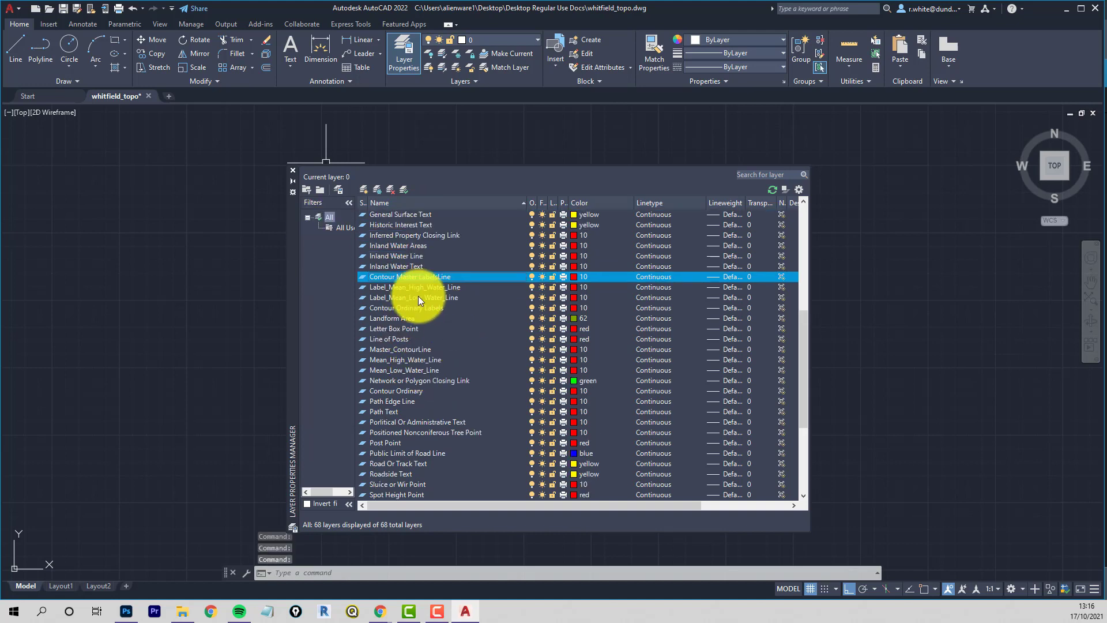
scroll(415, 293, up, 3)
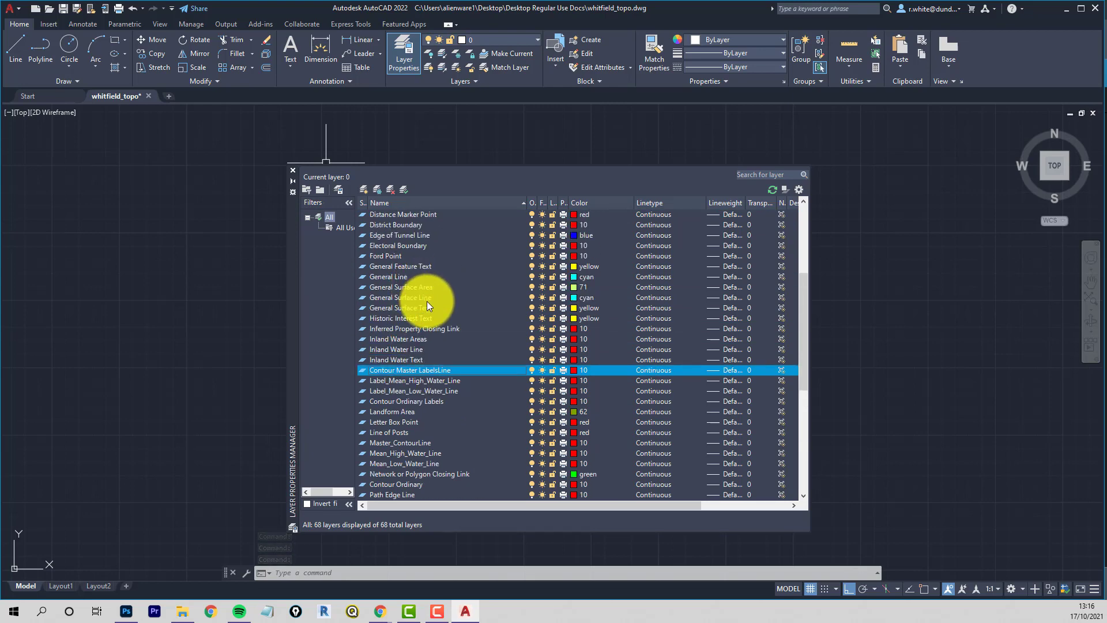
scroll(427, 302, down, 1)
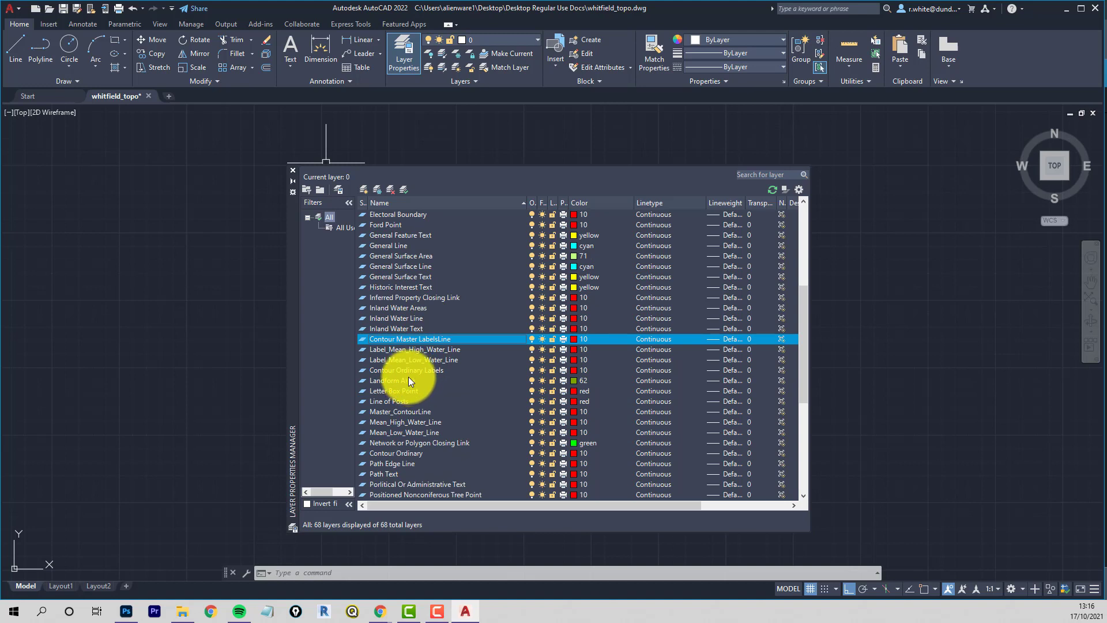
click(410, 412)
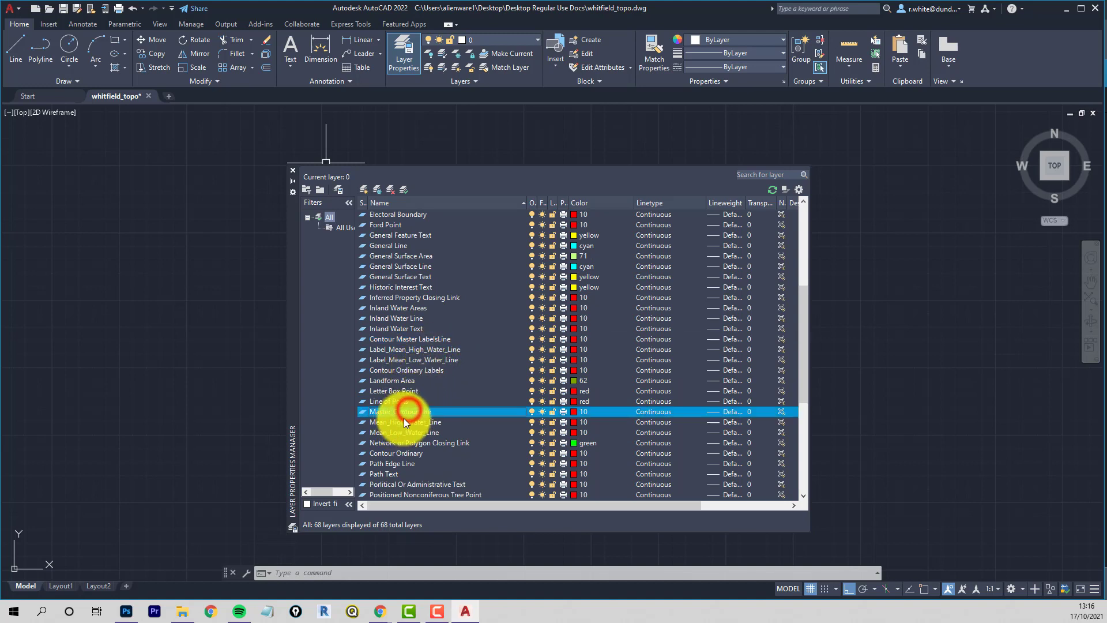
click(407, 413)
click(444, 411)
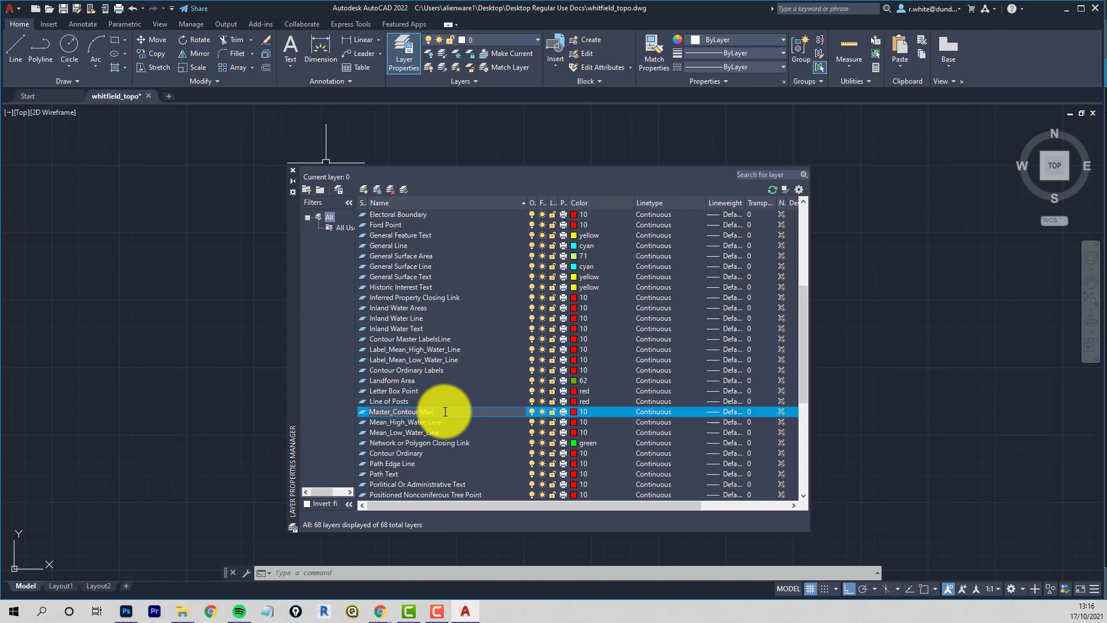
key(BackSpace)
key(BackSpace)
key(BackSpace)
key(BackSpace)
key(BackSpace)
key(BackSpace)
key(BackSpace)
key(BackSpace)
key(BackSpace)
key(BackSpace)
key(BackSpace)
key(BackSpace)
key(BackSpace)
key(BackSpace)
key(BackSpace)
key(BackSpace)
key(BackSpace)
key(BackSpace)
key(BackSpace)
key(BackSpace)
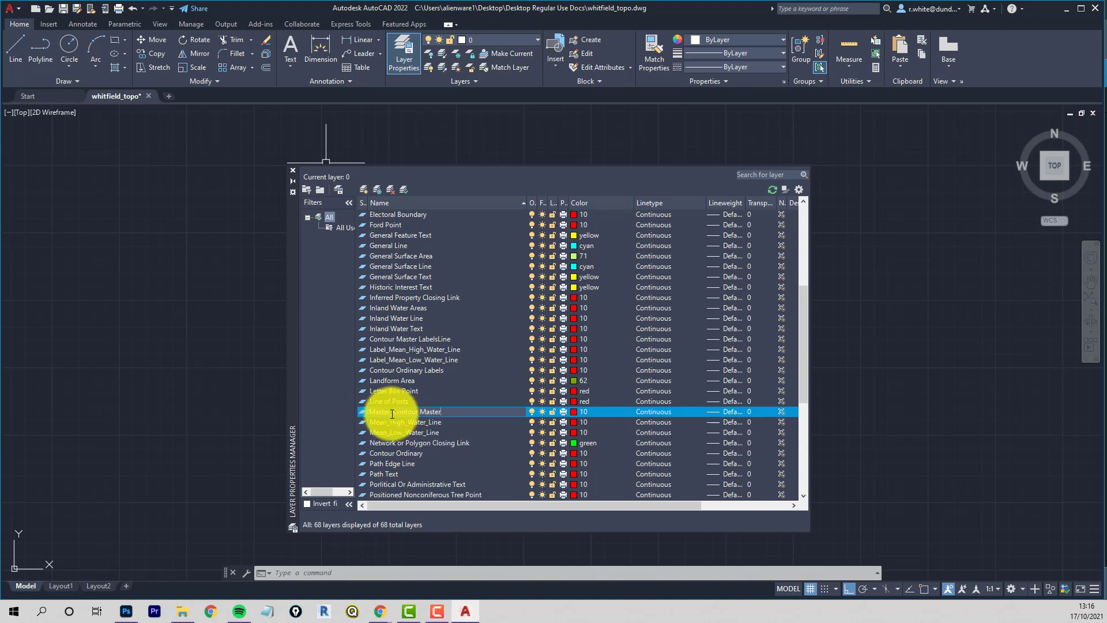
click(391, 412)
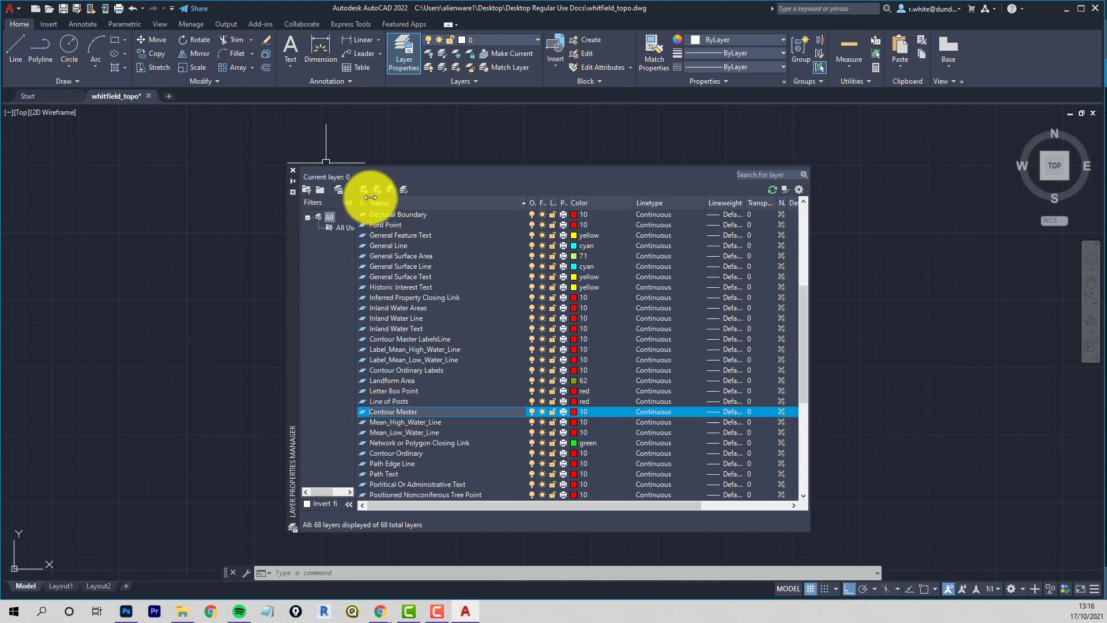
Step: Sort the layer list alphabetically by name to check the renamed contour layers together, and close the layer manager
click(397, 198)
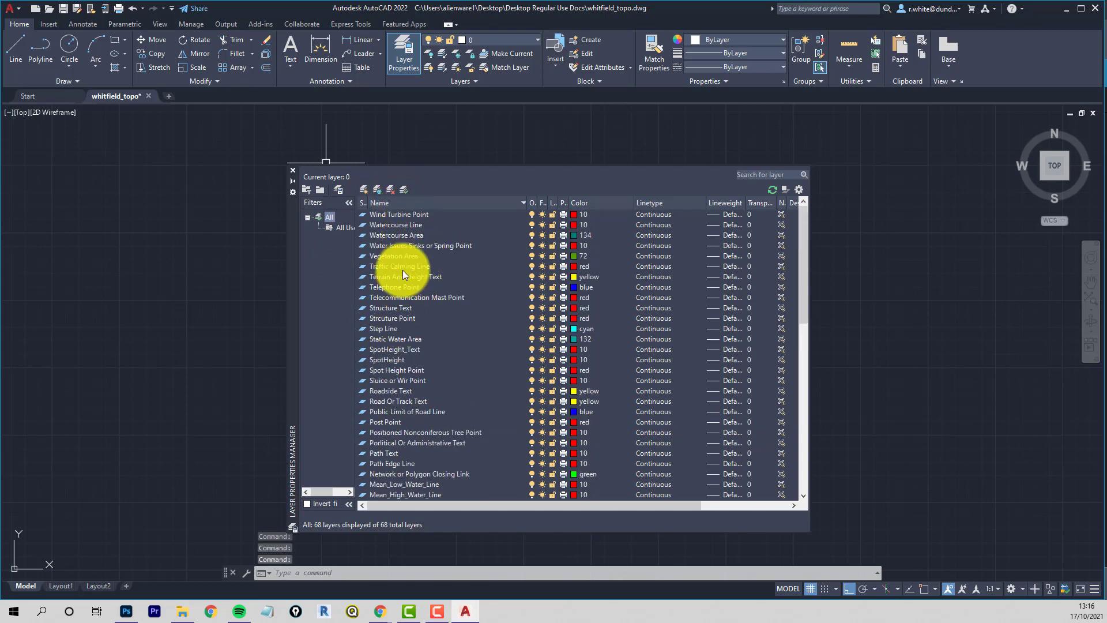
click(410, 200)
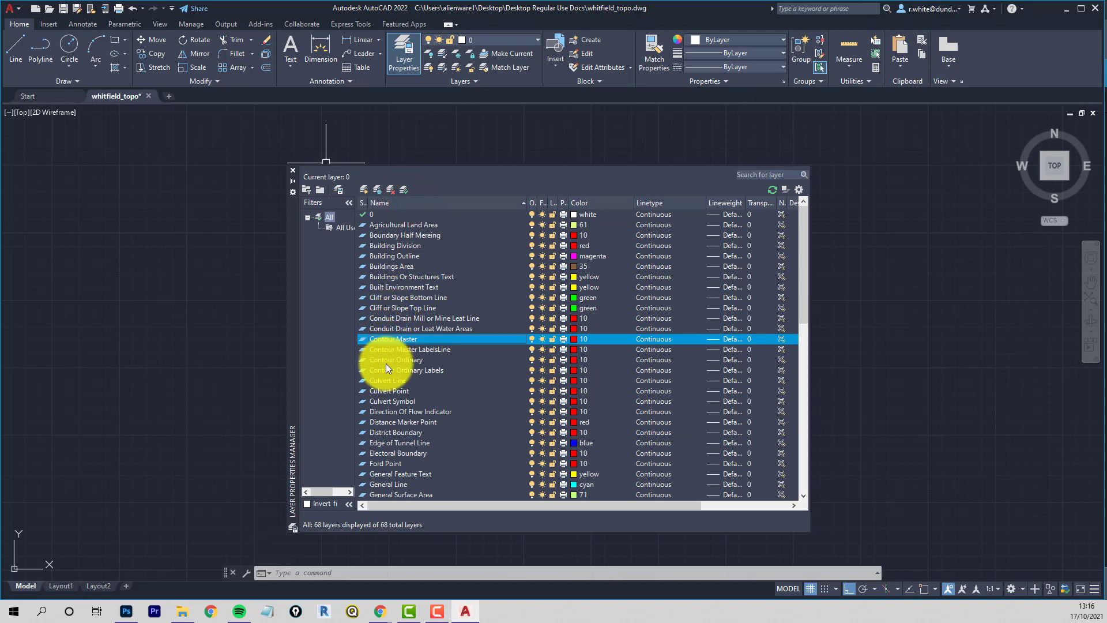
click(292, 169)
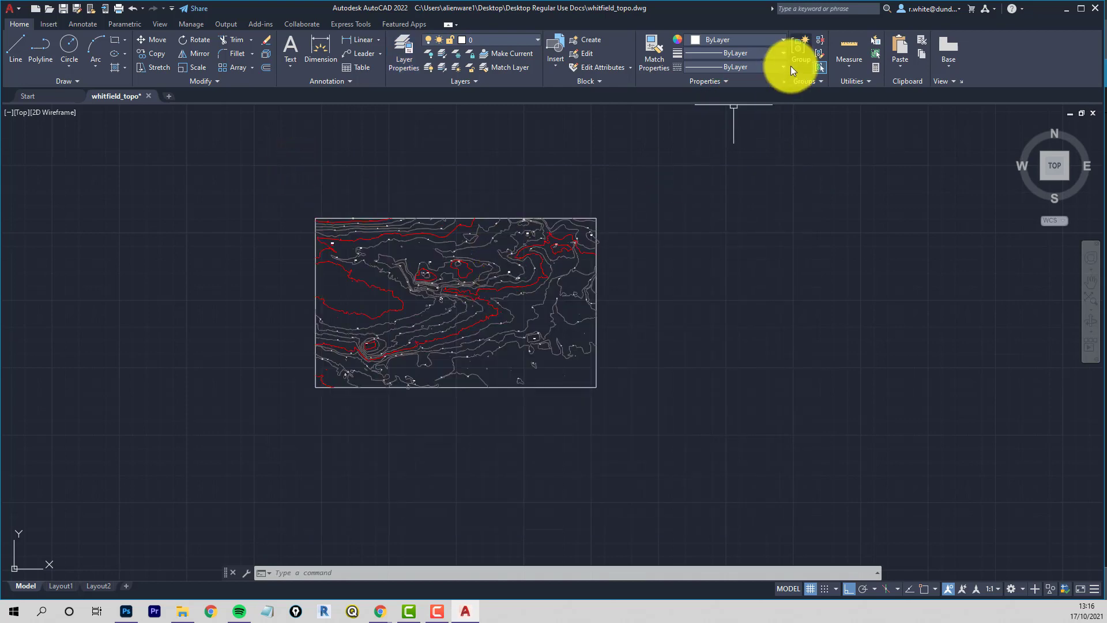
Step: Turn off the Contour Master and Contour Ordinary layers by picking one contour line from each
click(432, 57)
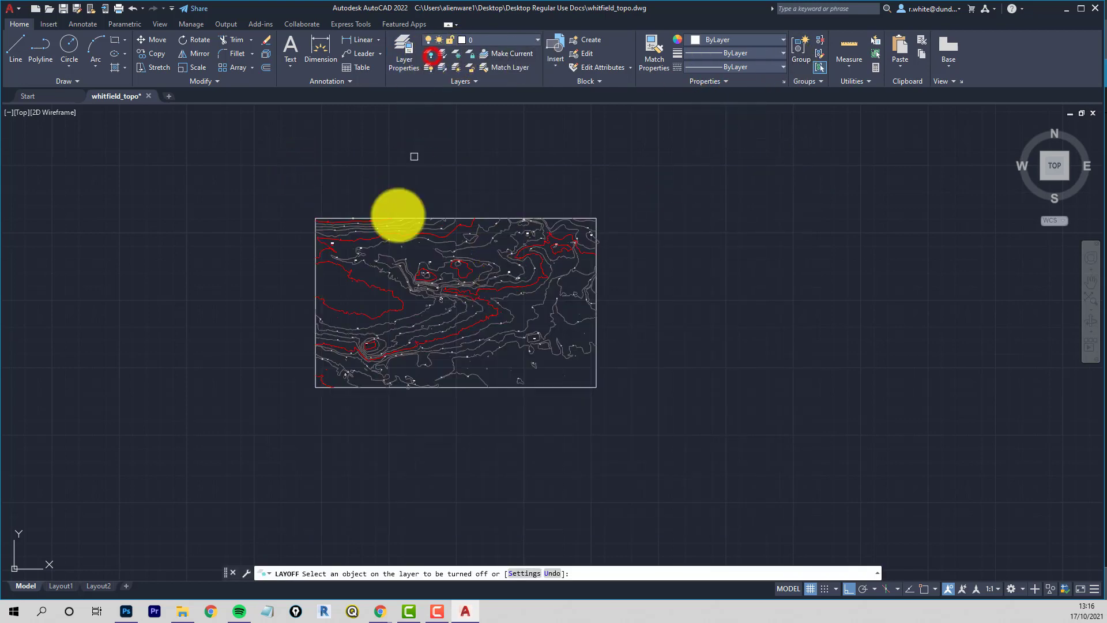
click(370, 285)
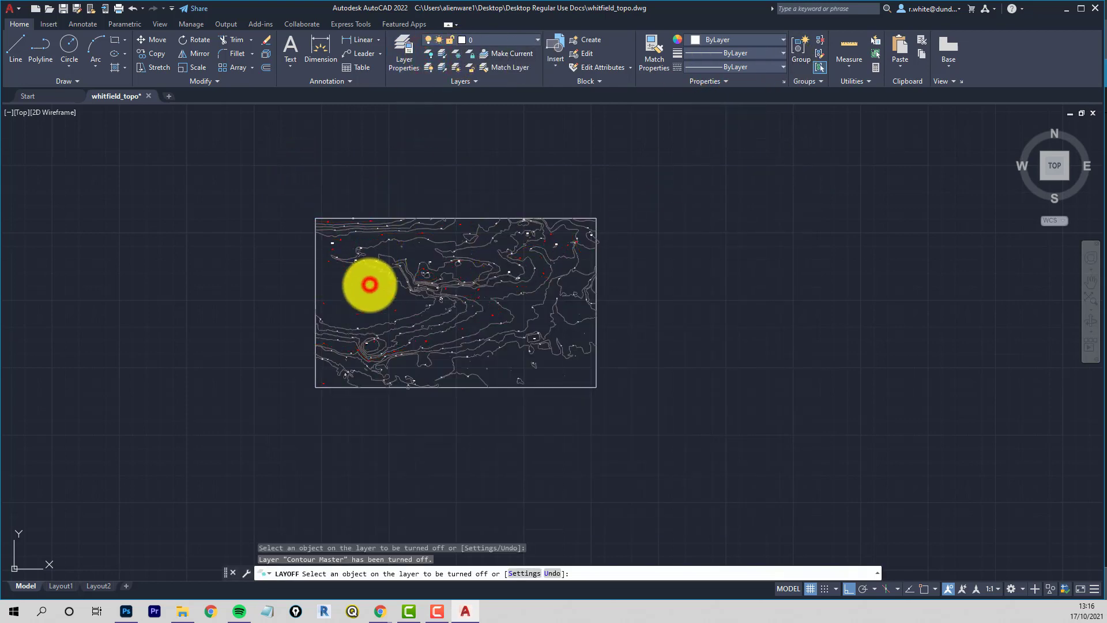
click(368, 247)
scroll(407, 278, up, 5)
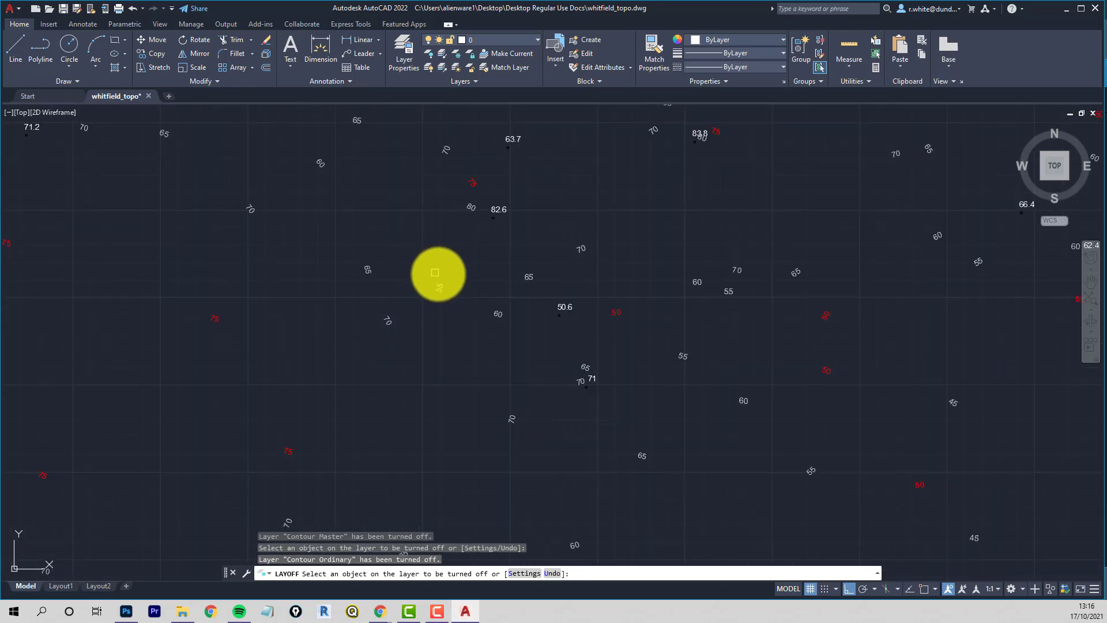
scroll(462, 280, up, 2)
key(Escape)
key(Escape)
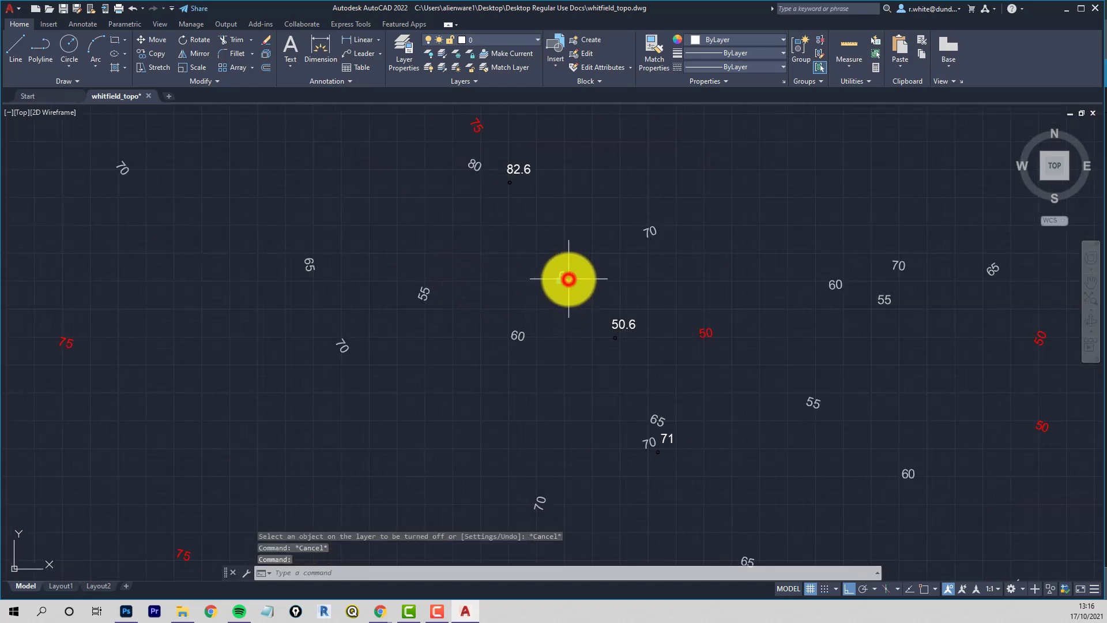
Step: Turn off the Contour Ordinary Labels and Contour Master LabelsLine layers by picking a grey and a red contour label
key(Escape)
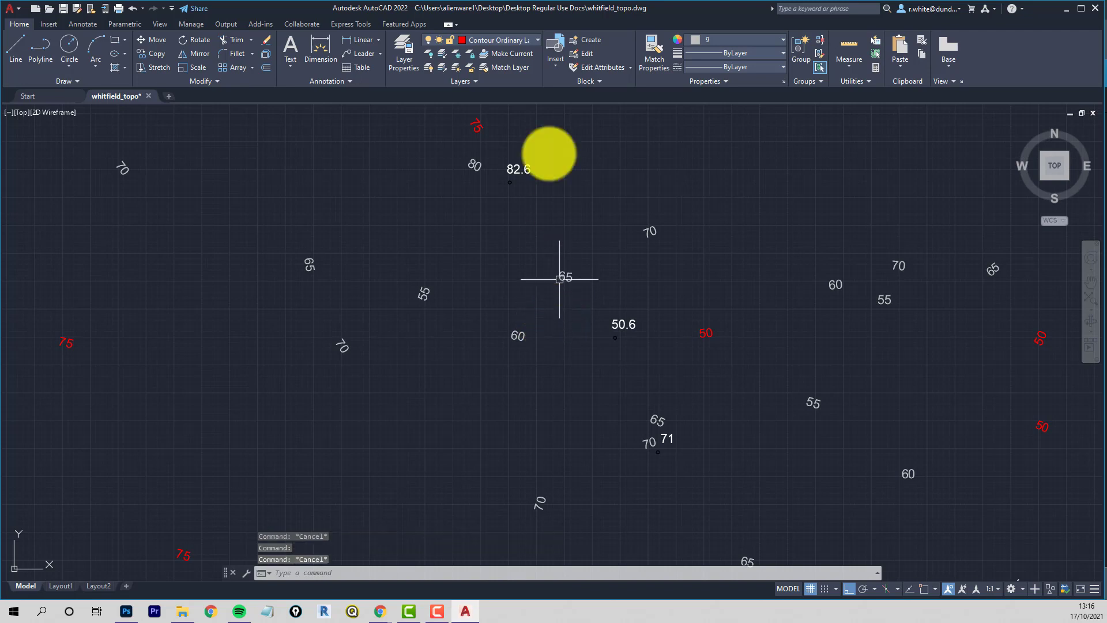
click(430, 53)
click(567, 277)
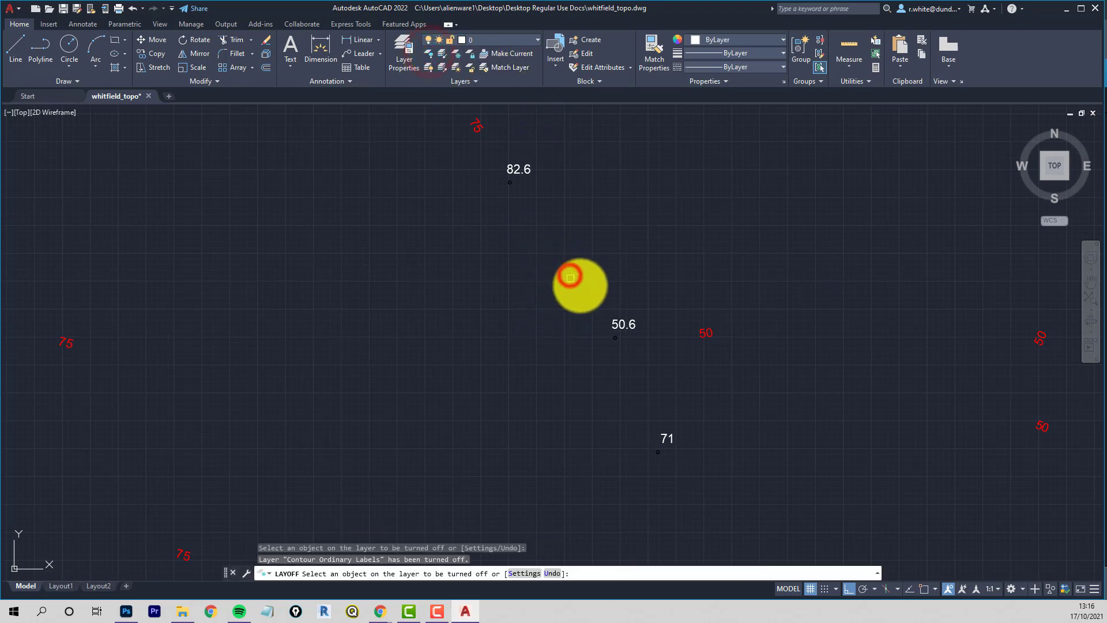
key(Escape)
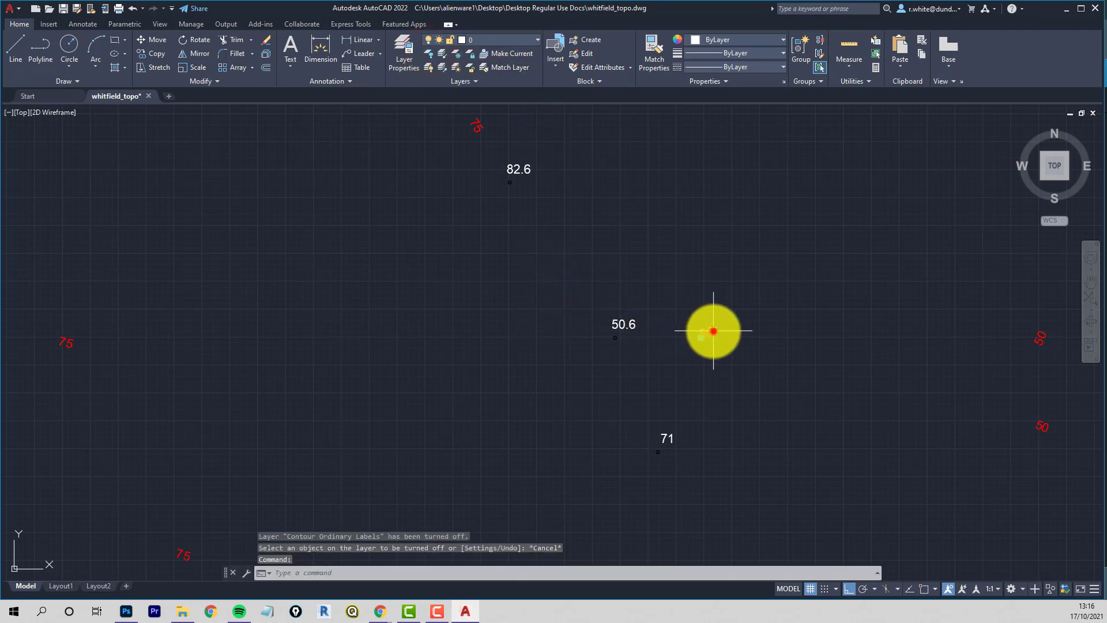
key(Escape)
key(Escape)
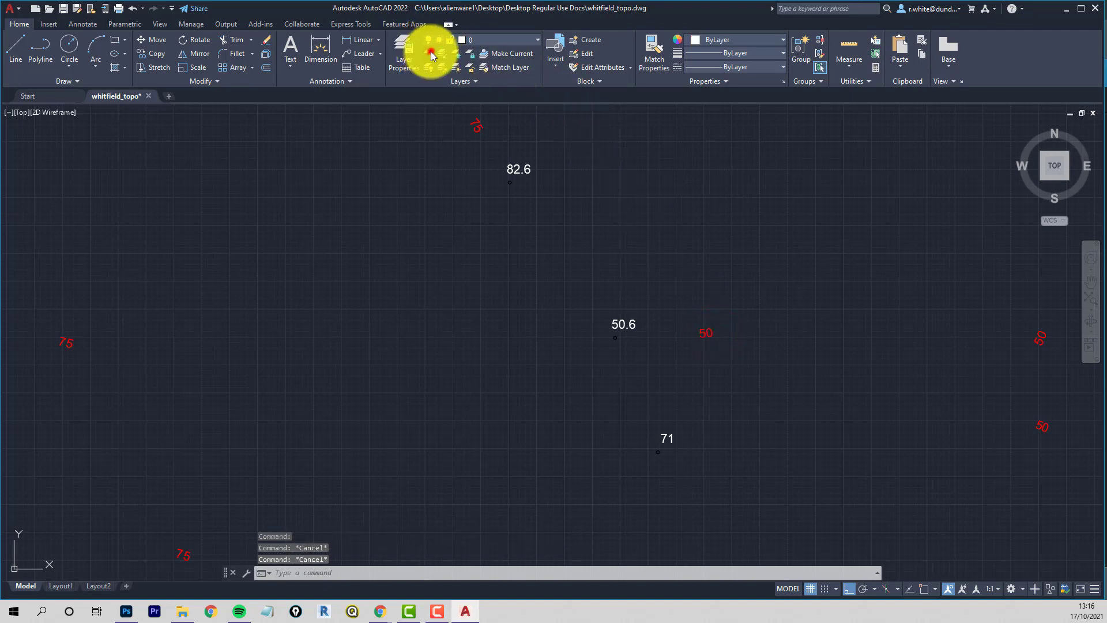
click(429, 53)
click(706, 333)
key(Escape)
Step: Select the 63.7 spot height text and its point marker in turn to check which layers they are on
scroll(635, 323, down, 5)
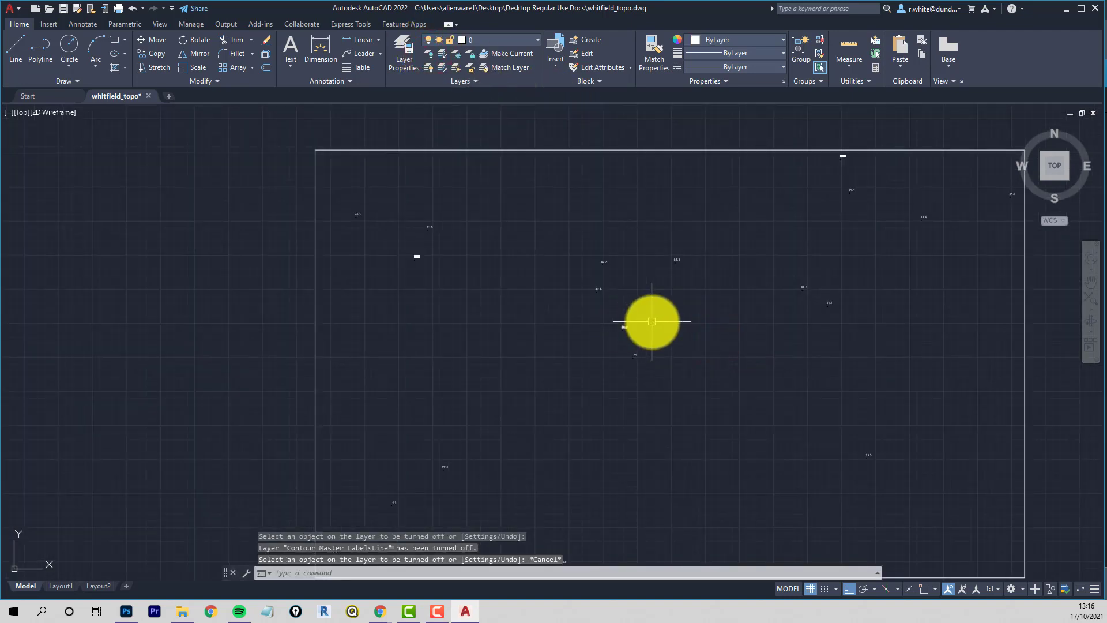
scroll(556, 296, down, 2)
scroll(556, 302, up, 3)
scroll(562, 236, up, 6)
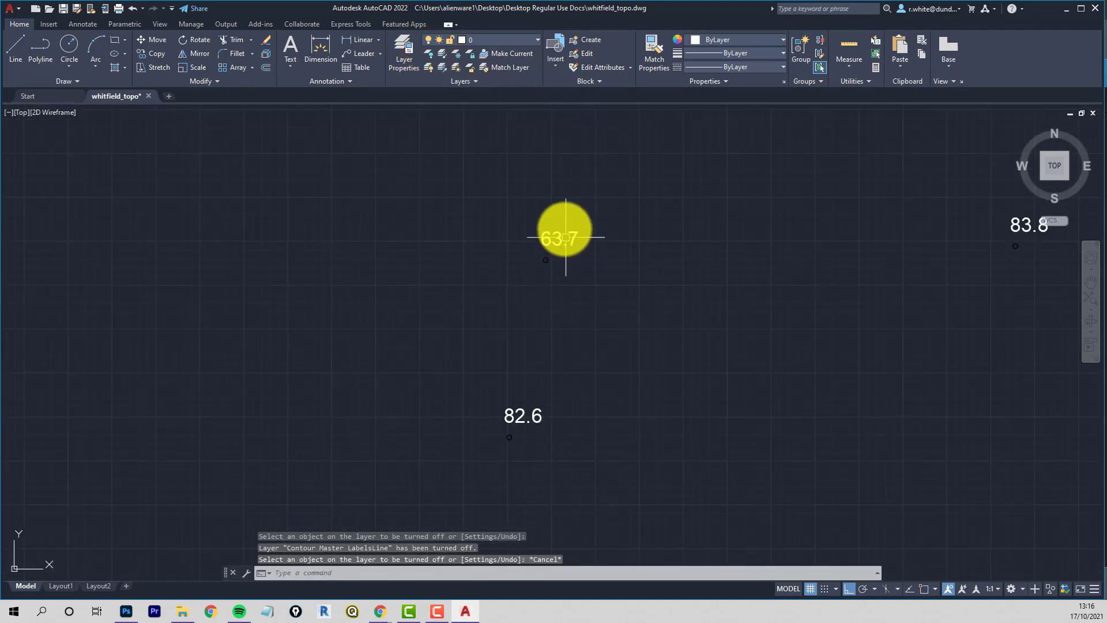
click(561, 234)
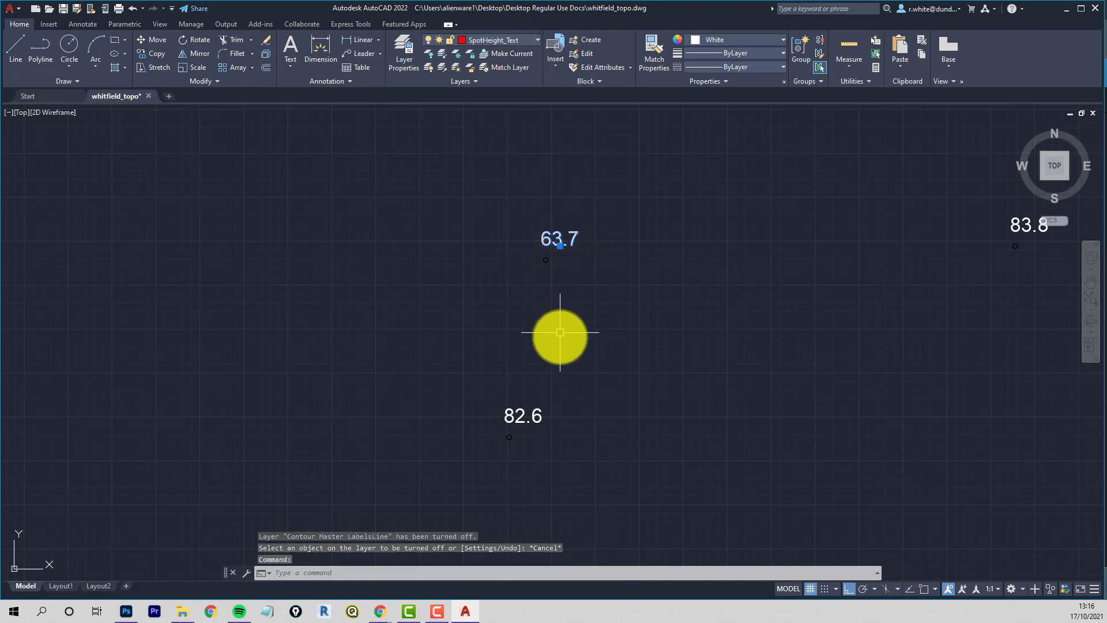
key(Escape)
click(546, 259)
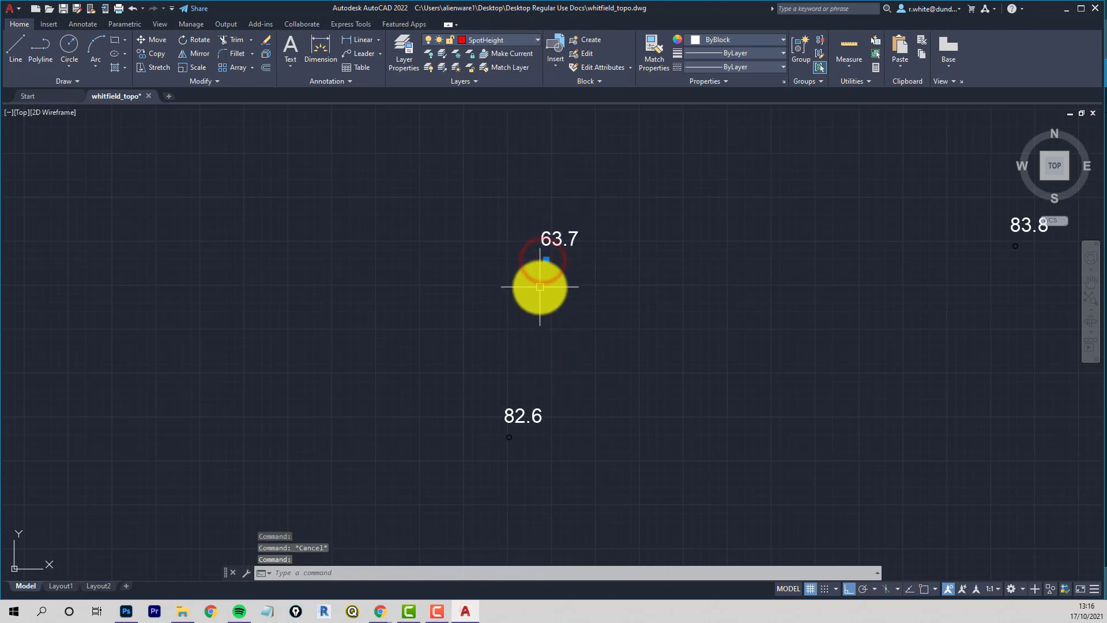
key(Escape)
scroll(571, 317, down, 5)
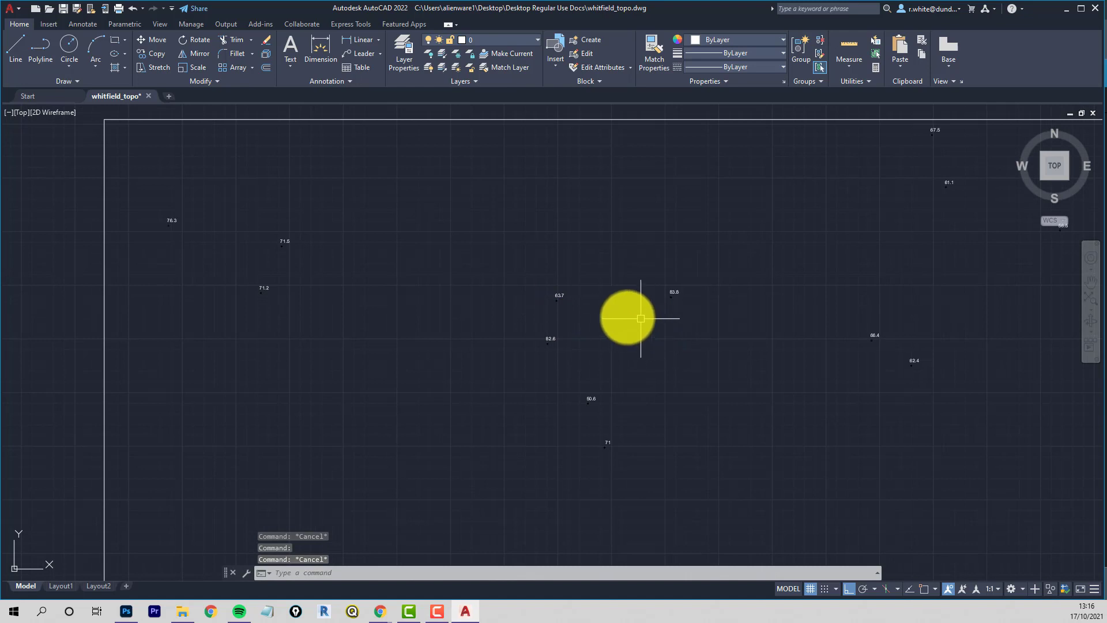
Step: Open the layer manager and rename the SpotHeight layer as Contour SpotHeight
click(404, 51)
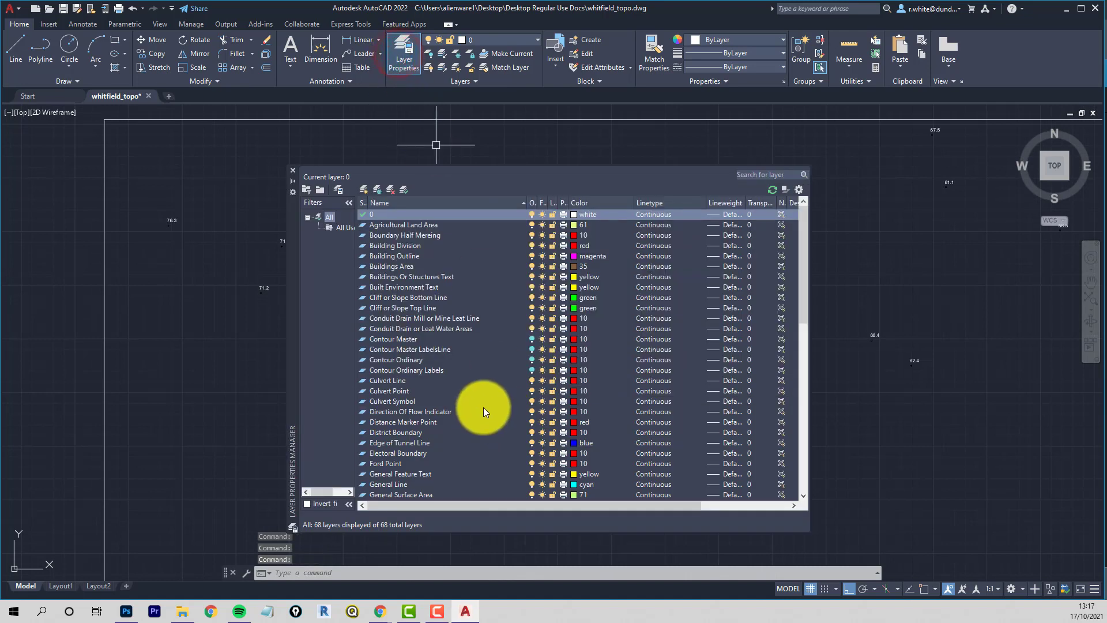
scroll(427, 397, down, 13)
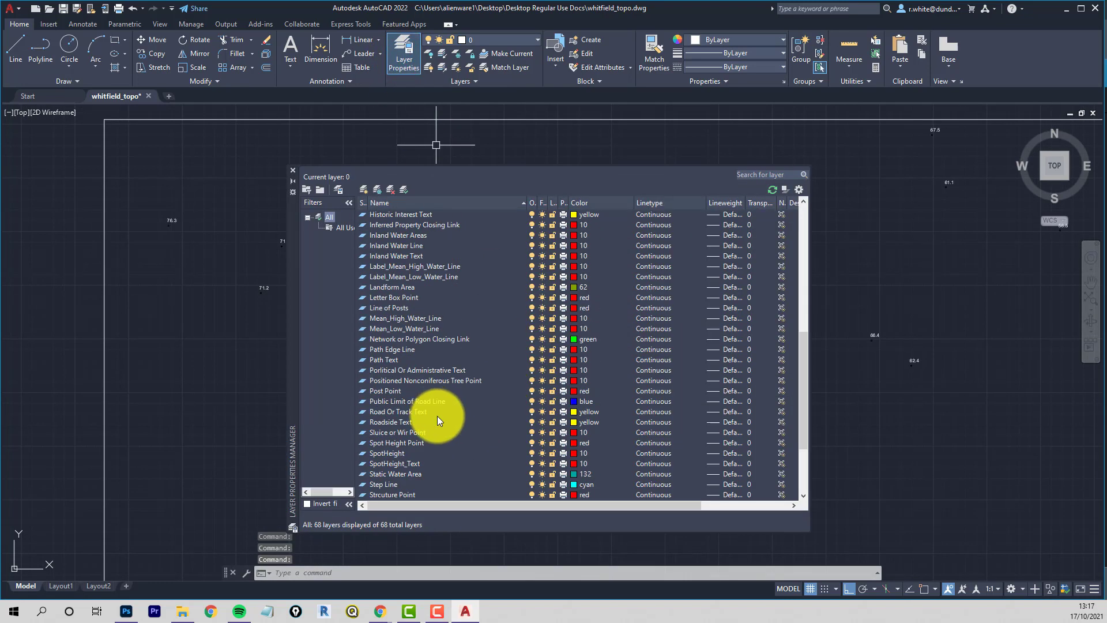
click(379, 371)
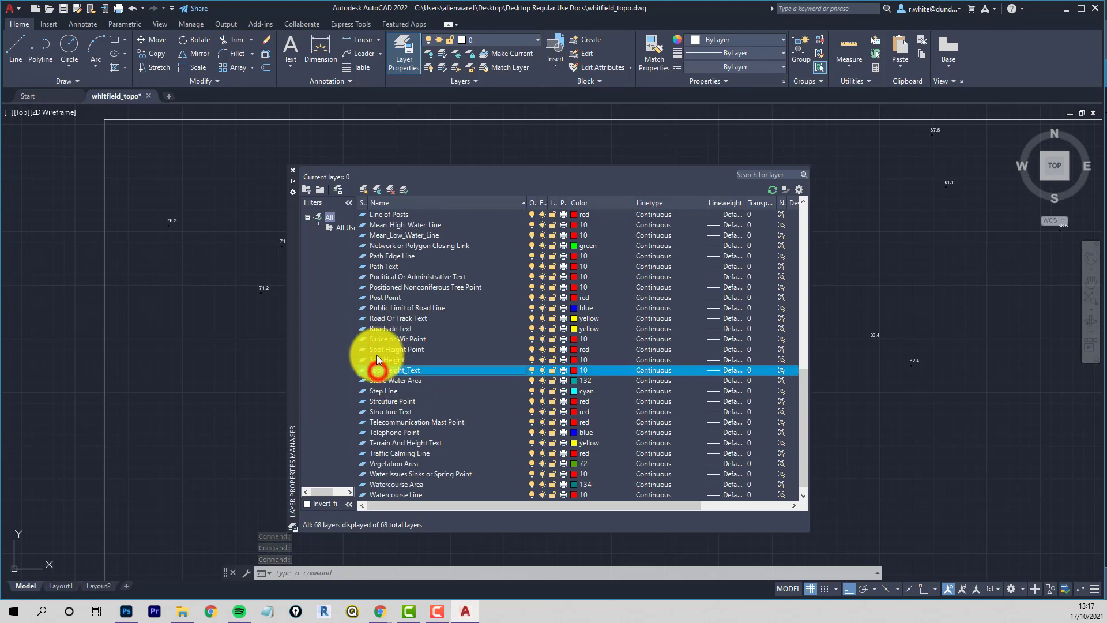
click(378, 349)
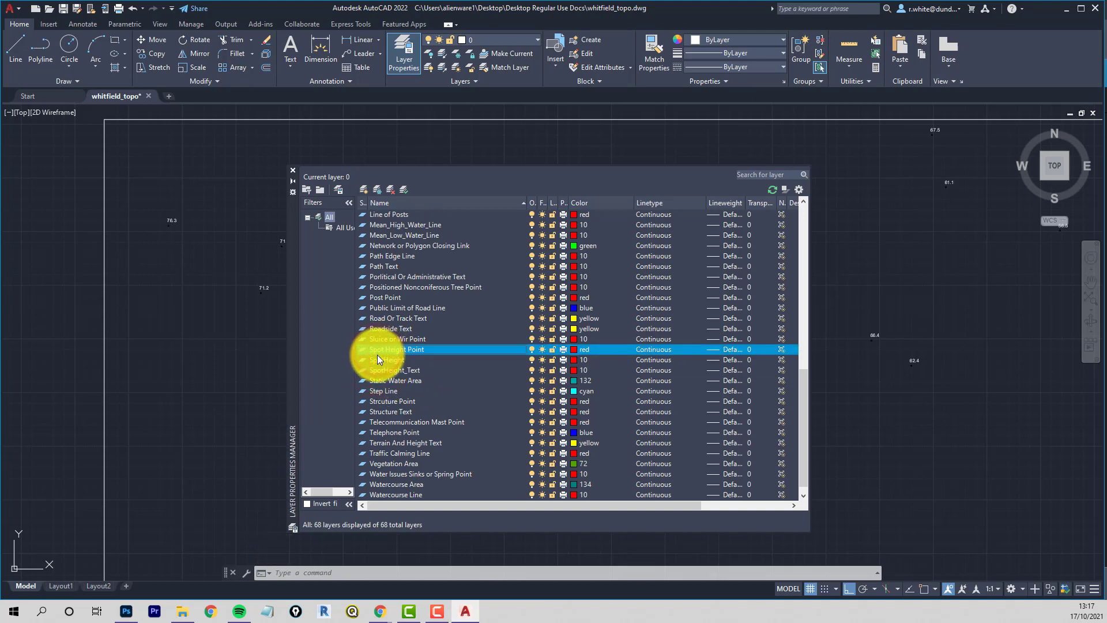
click(378, 360)
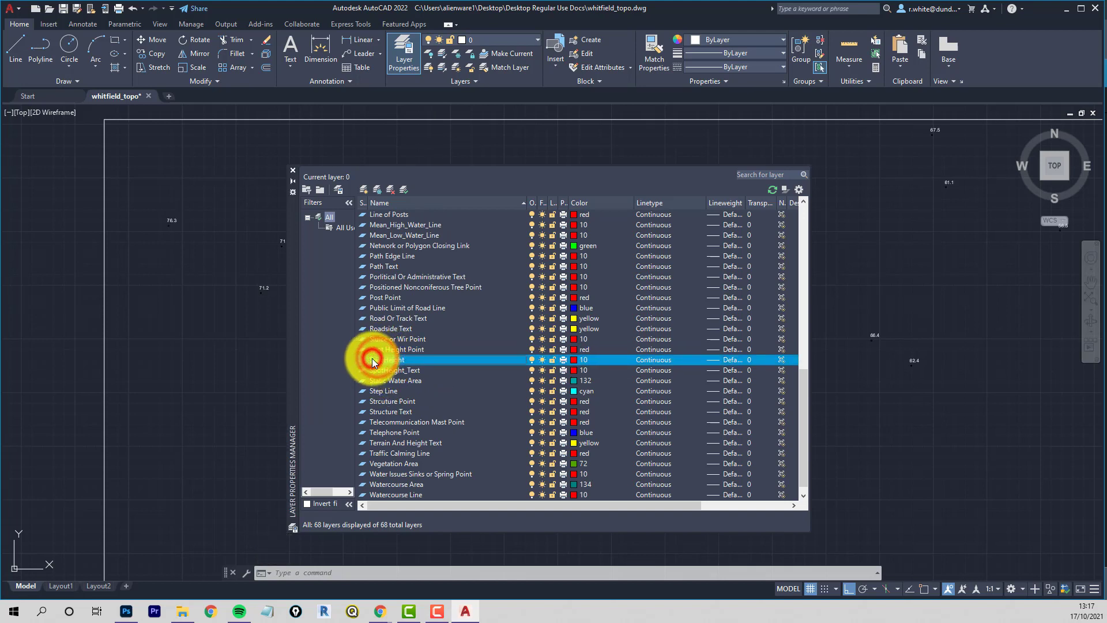
click(372, 359)
click(376, 359)
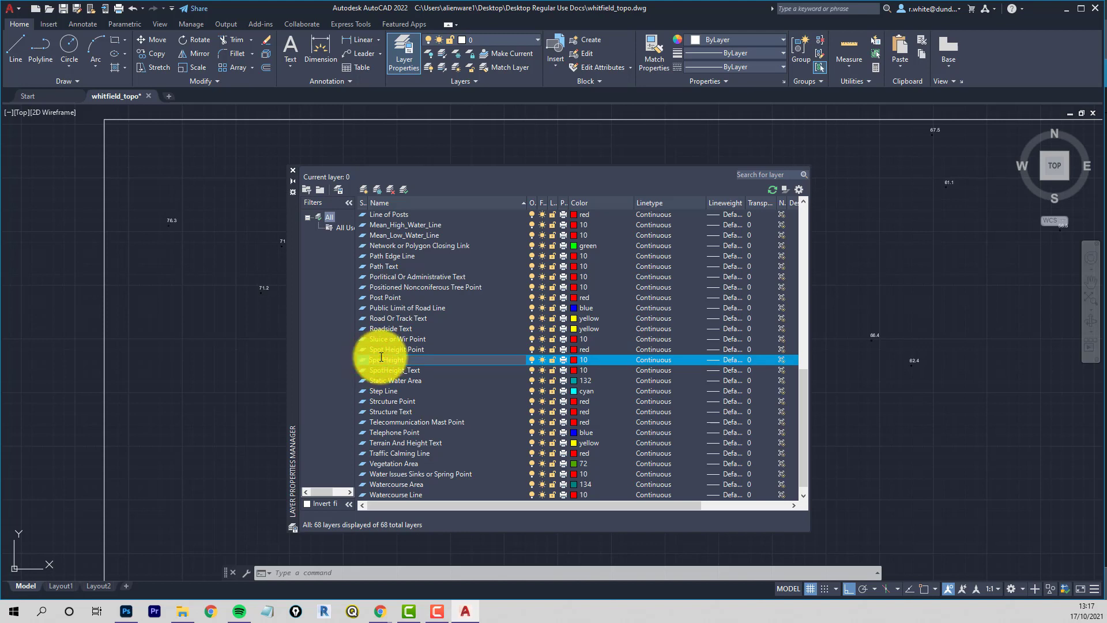
text(Contour)
Step: Rename the SpotHeight_Text layer as Contour SpotHeight_Text
click(374, 369)
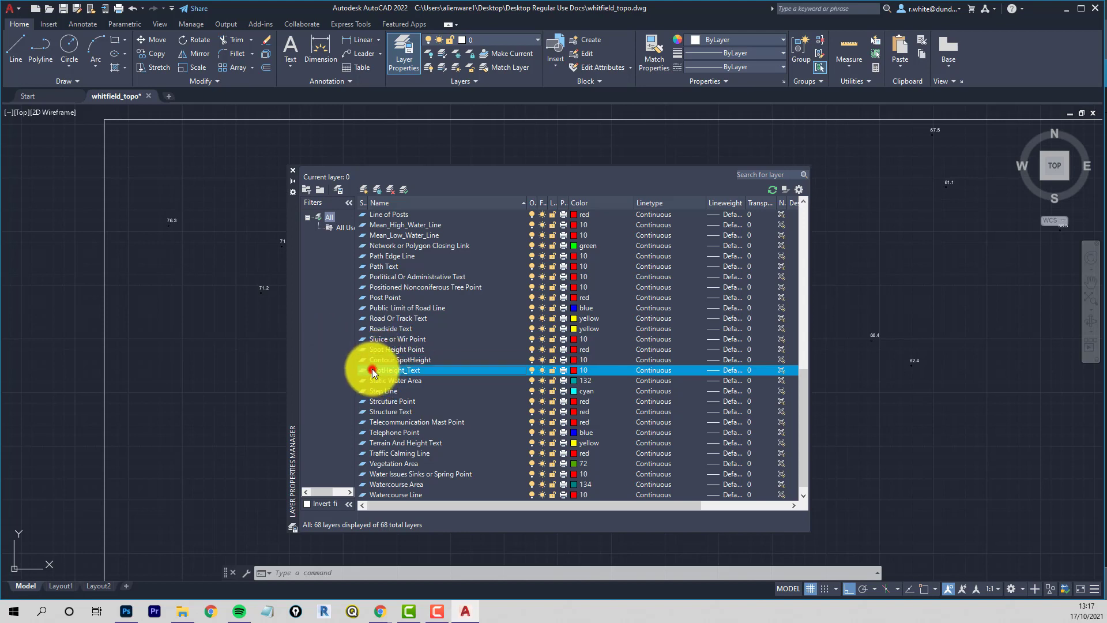
click(372, 370)
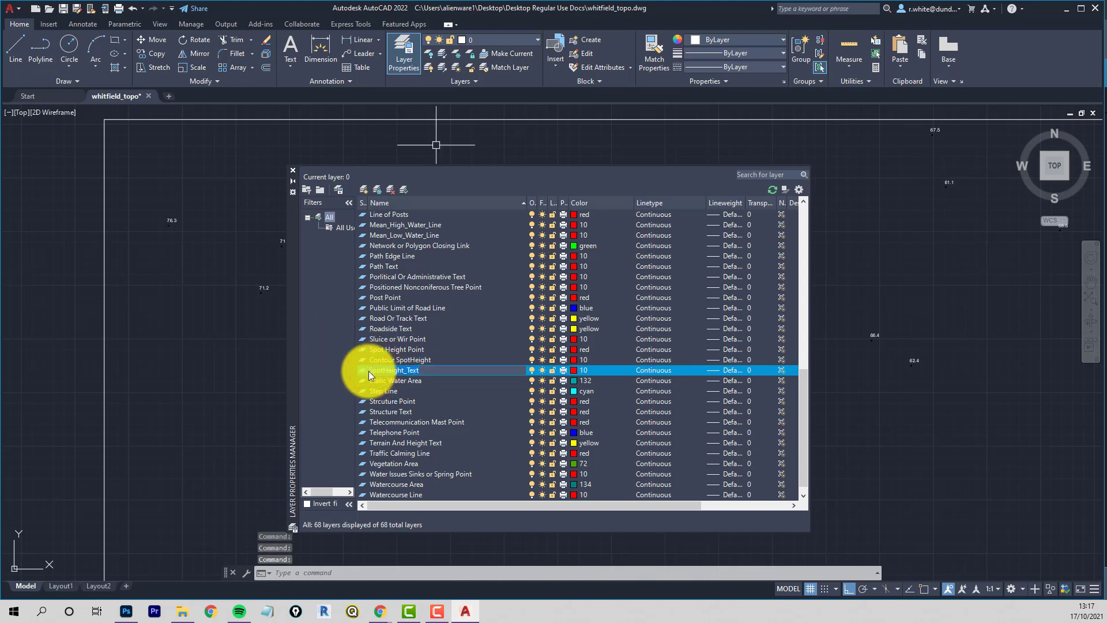
click(369, 369)
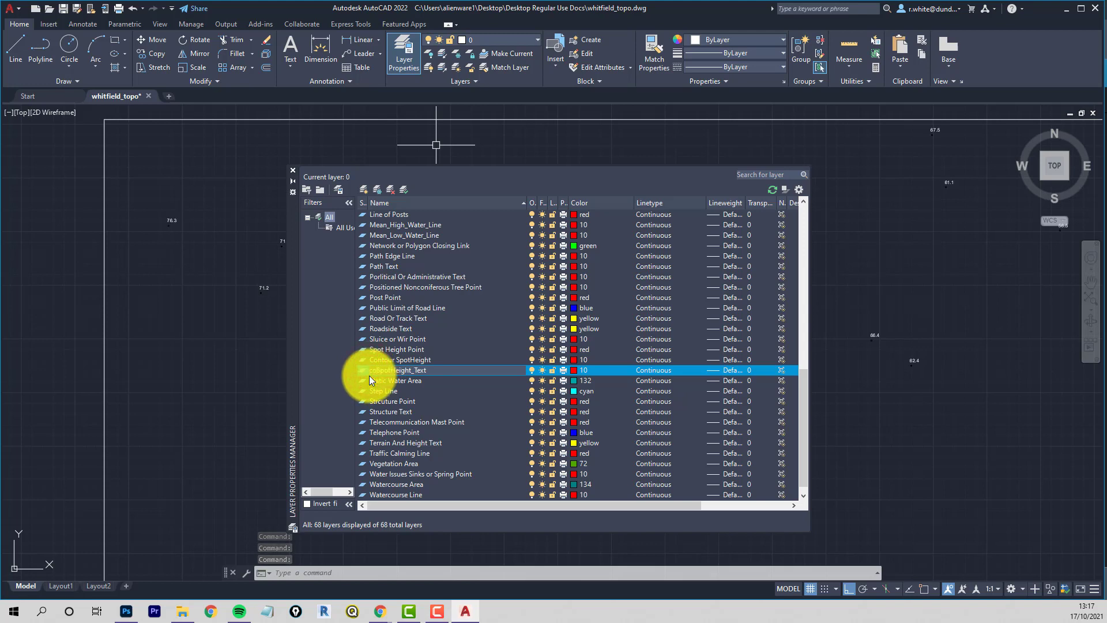
text(Contour)
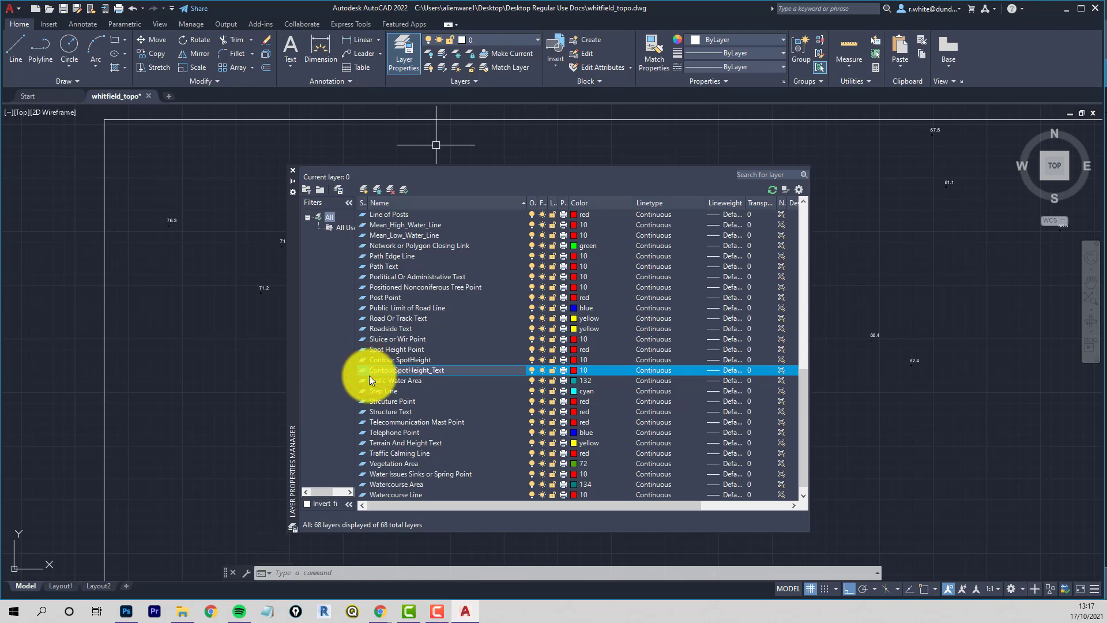
click(227, 373)
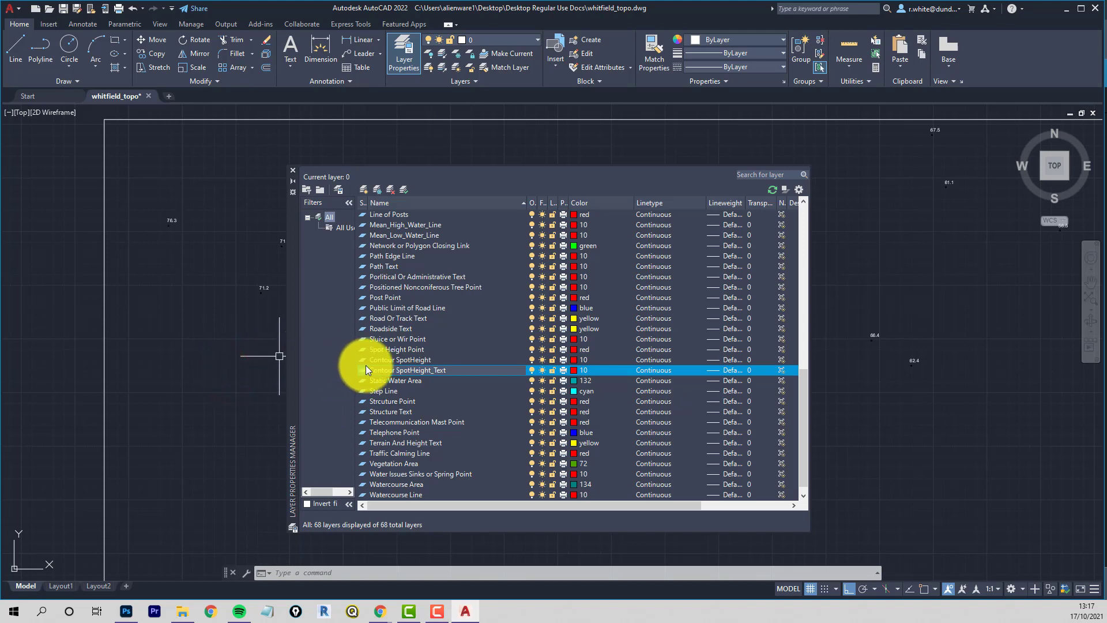
Step: Turn off the Contour SpotHeight and Contour SpotHeight_Text layers and check that nothing else remains inside the boundary rectangle
click(532, 359)
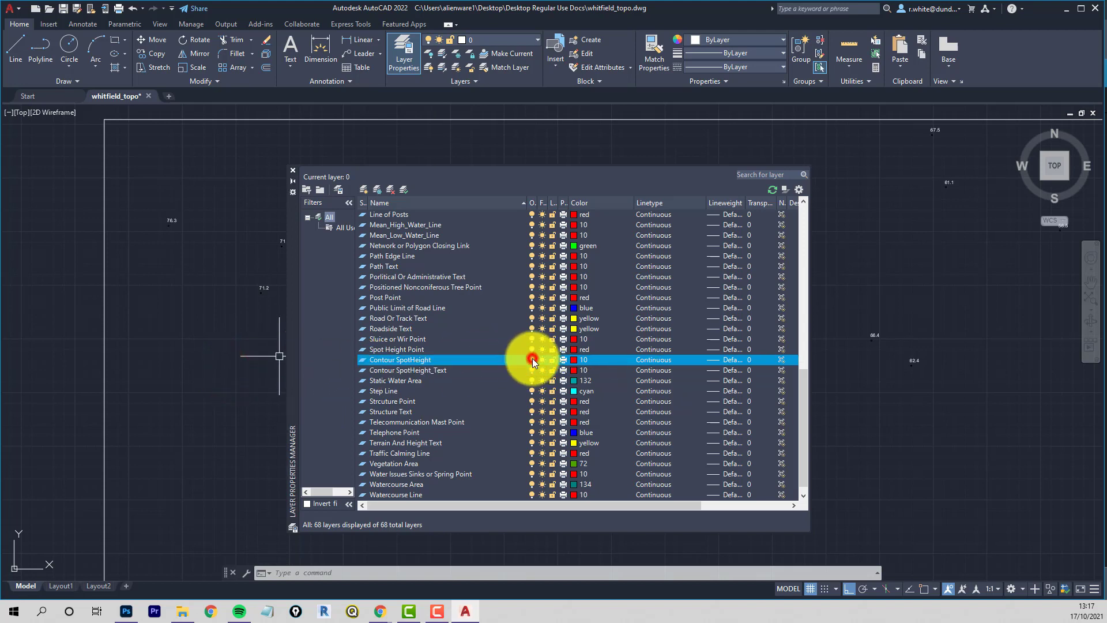
click(533, 370)
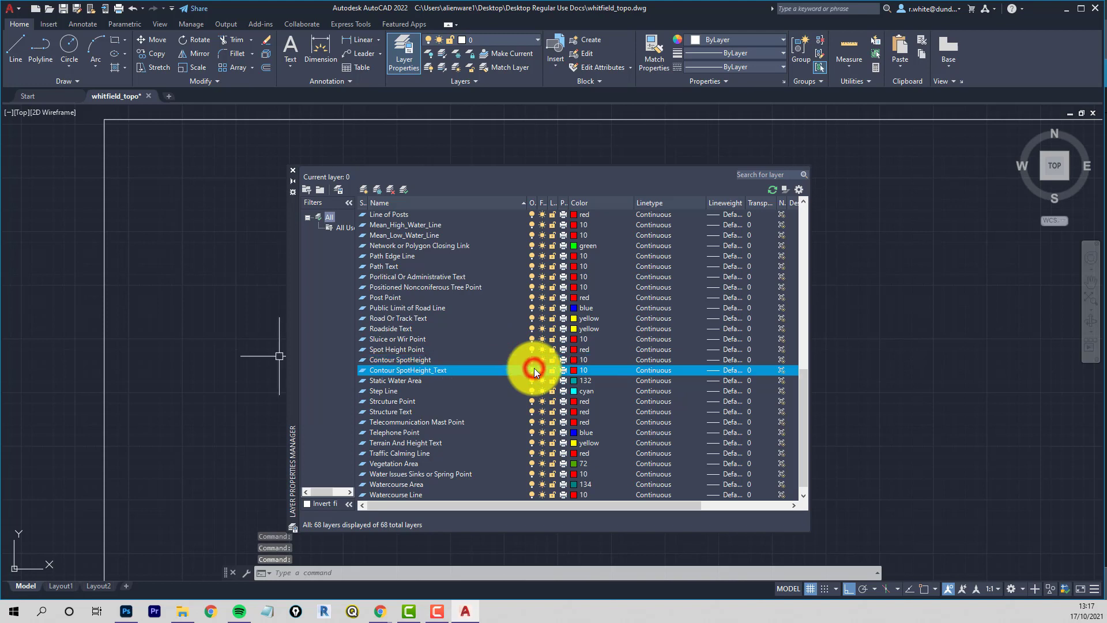
scroll(866, 190, down, 3)
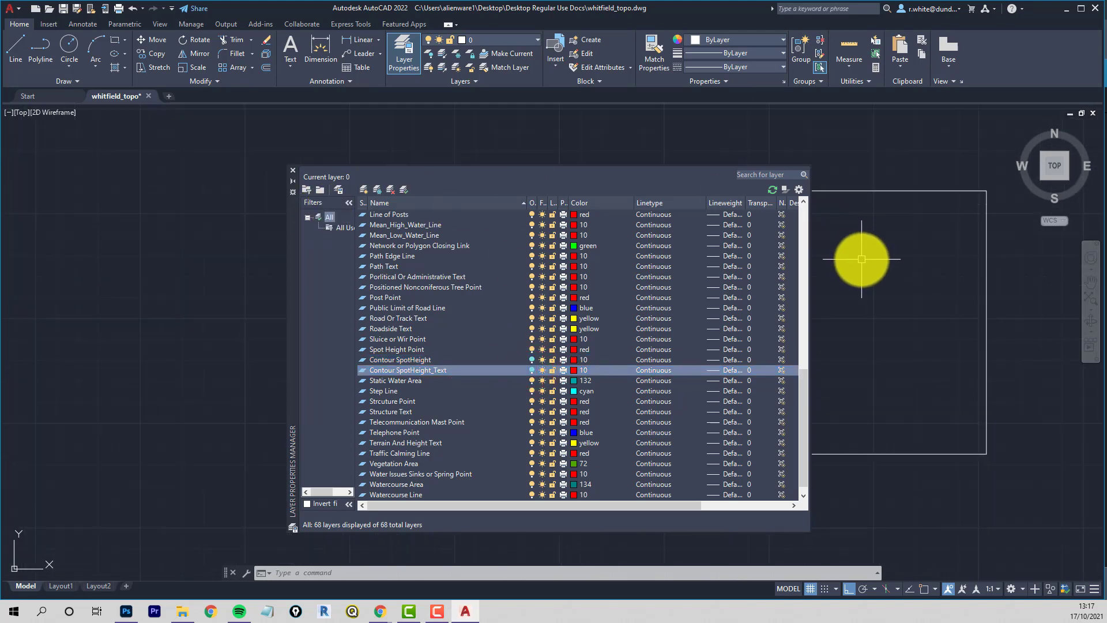
mouse_move(860, 260)
middle_down()
mouse_move(679, 112)
mouse_move(304, 257)
mouse_move(736, 249)
mouse_move(710, 285)
middle_up()
Step: Re-sort the layer list by name to review all the contour layers together, and close the layer manager
click(393, 202)
click(393, 202)
scroll(393, 201, up, 12)
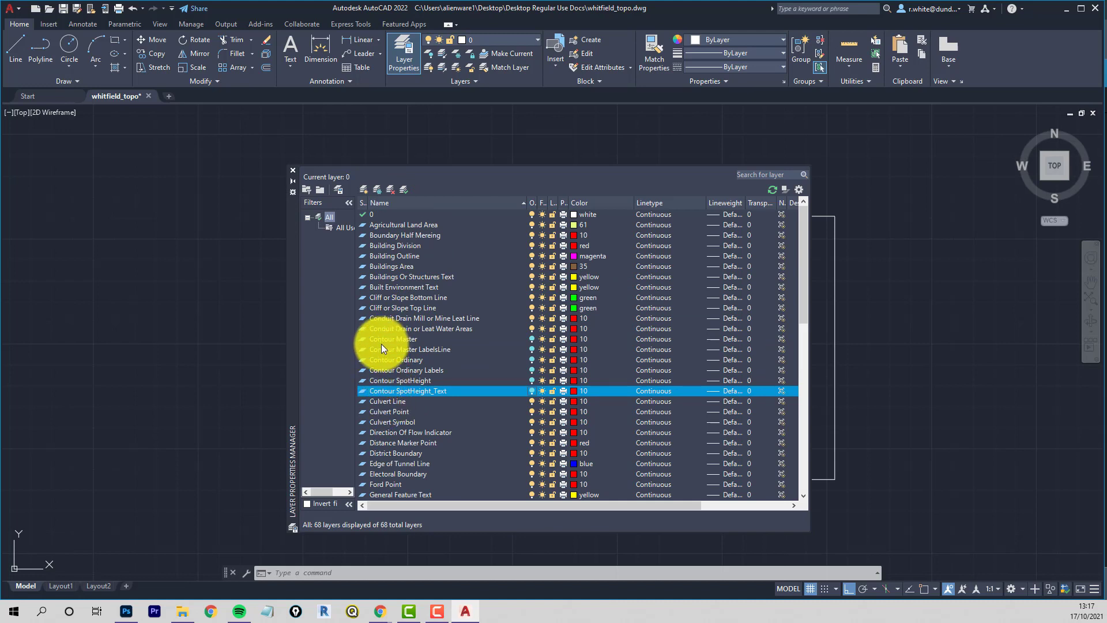
click(293, 174)
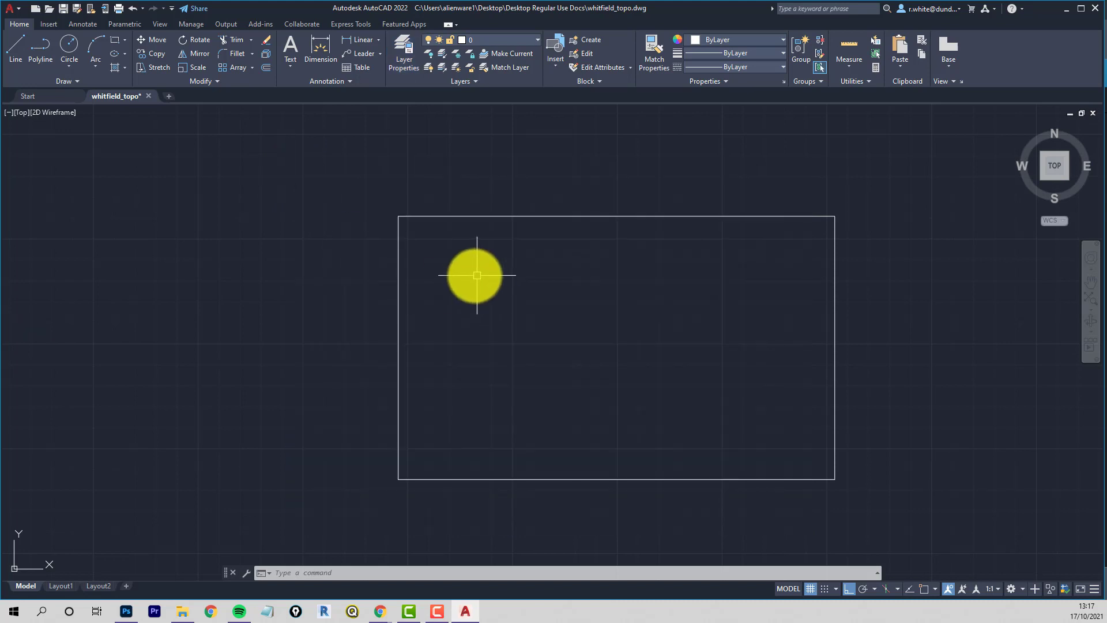
Step: Turn on all layers of the drawing with the -LAYER command, using the wildcard *
key(Escape)
key(Escape)
text(-layer)
key(Return)
text(on)
key(Return)
text(*)
key(Return)
key(Return)
Step: Move the contour drawing with its boundary rectangle 10000000 units horizontally to the left, onto the coloured base map
scroll(475, 275, down, 5)
middle_drag(507, 284, 617, 313)
text(m)
key(Return)
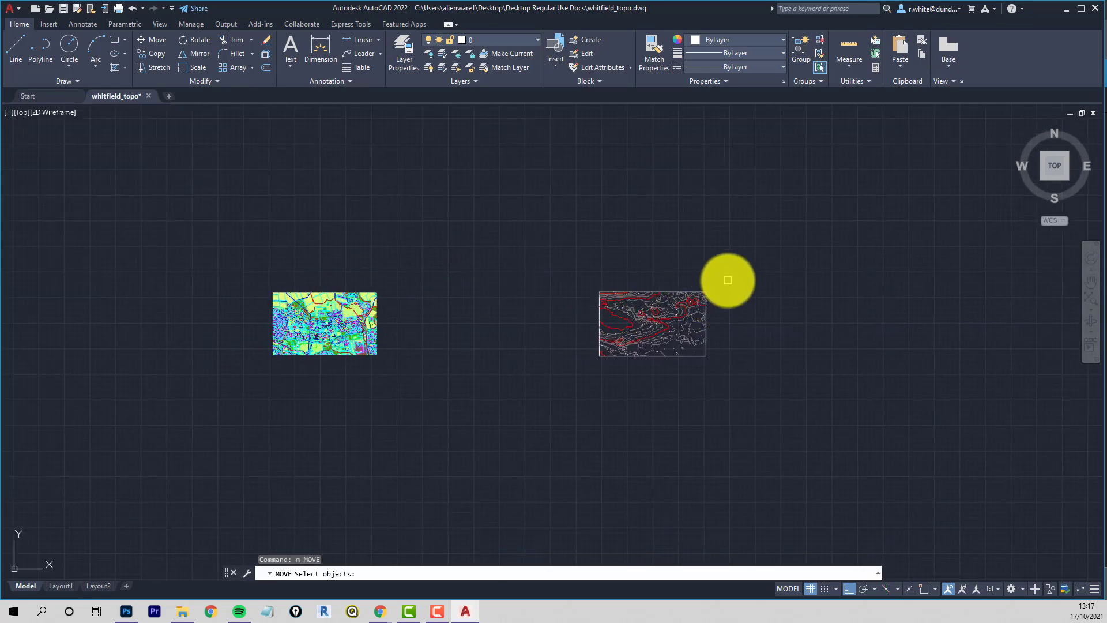
click(728, 281)
click(568, 385)
key(Return)
click(665, 435)
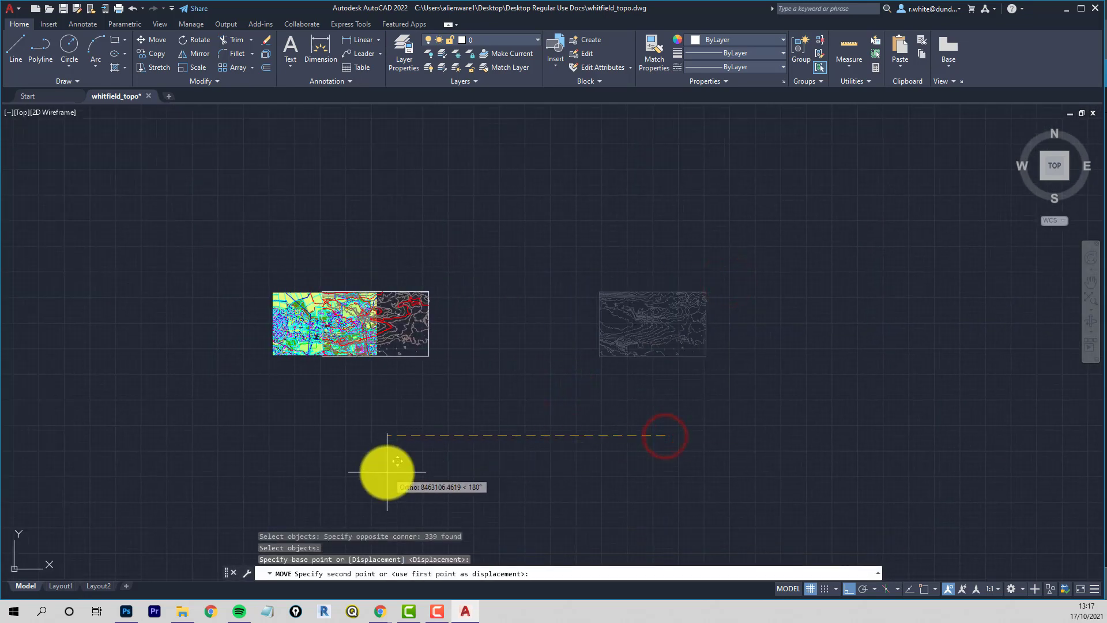
text(10000000)
key(Return)
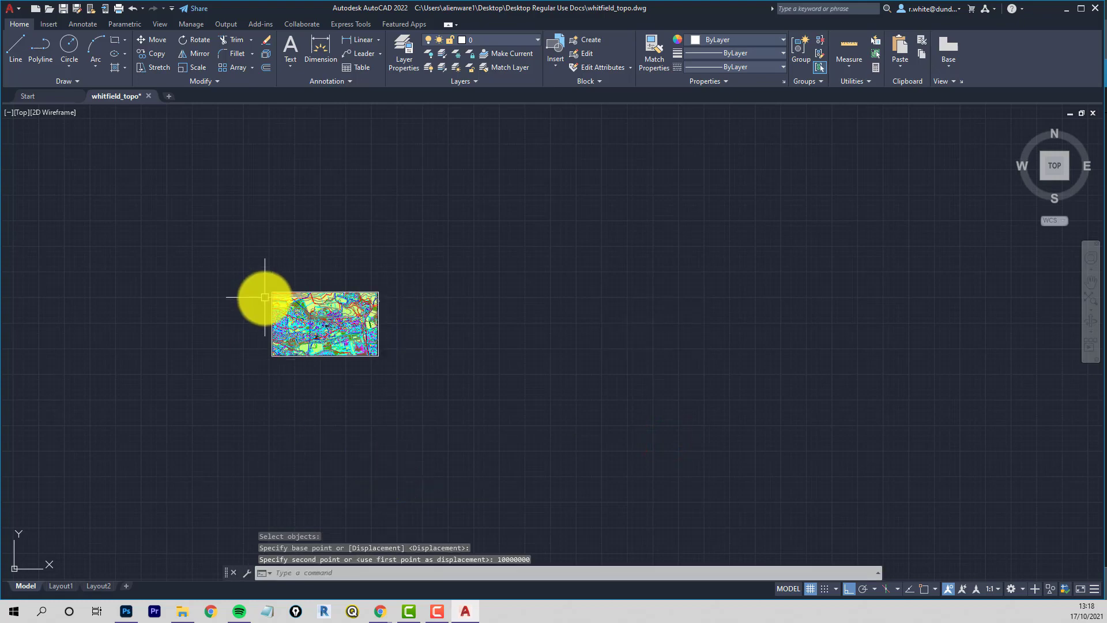
Step: Load heights (1).dwg from the Whitfield folder as the block library for insertion into the drawing
scroll(260, 292, up, 8)
mouse_move(287, 314)
middle_down()
mouse_move(166, 173)
mouse_move(152, 182)
middle_up()
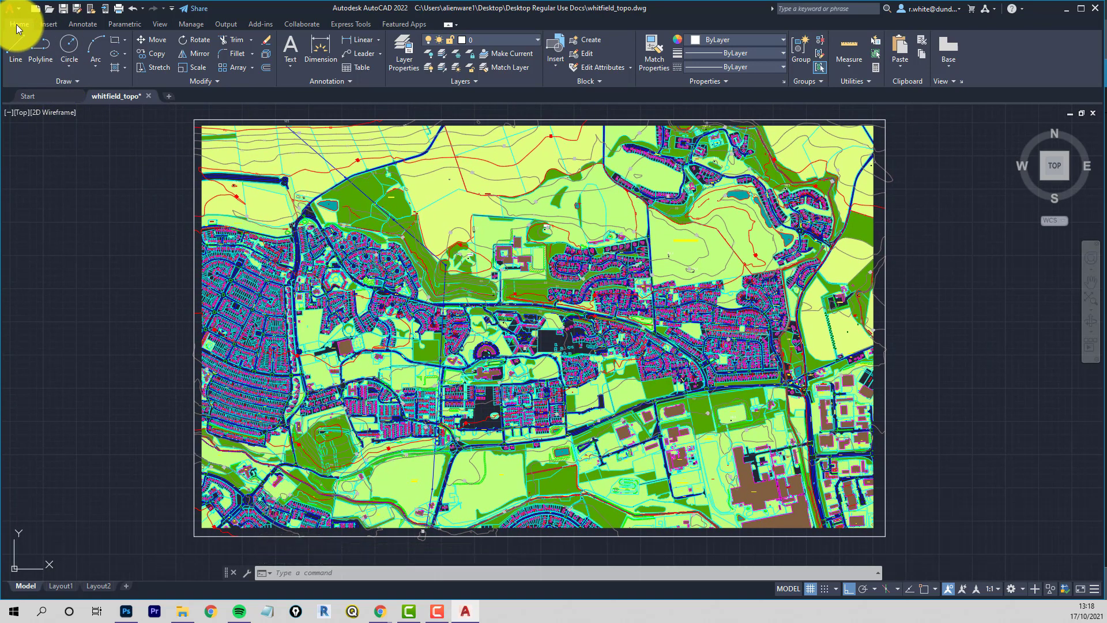
click(47, 24)
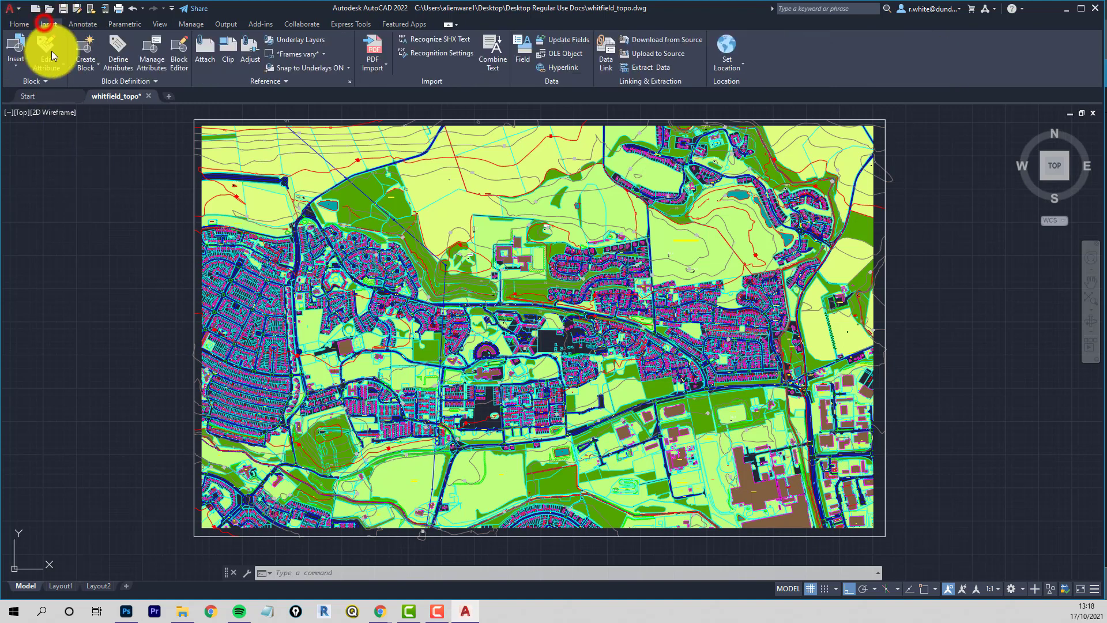
click(15, 64)
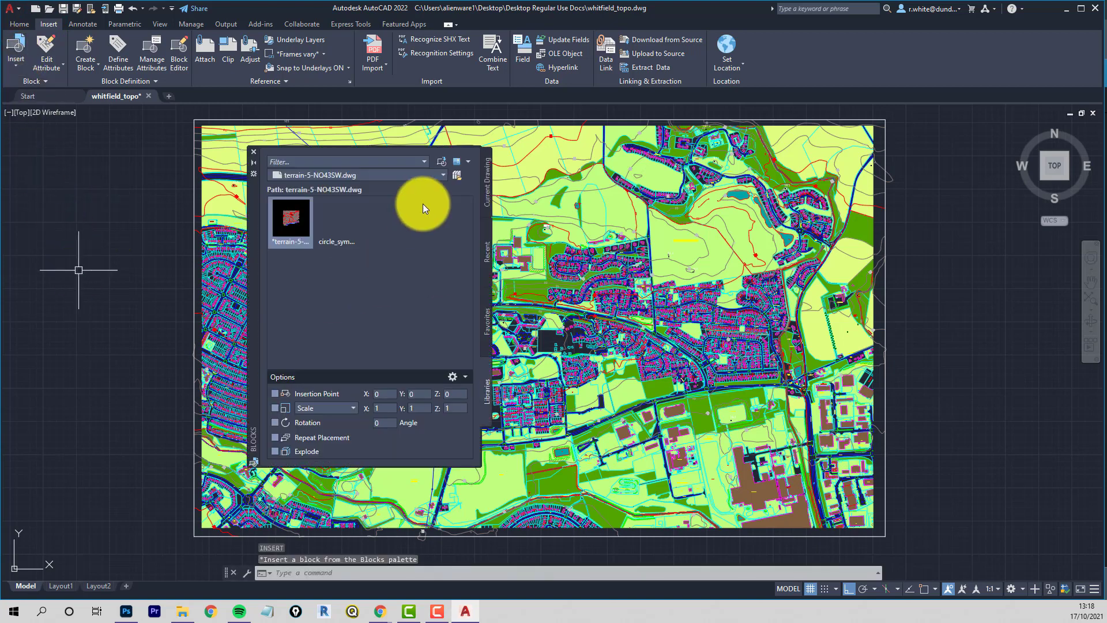
click(458, 178)
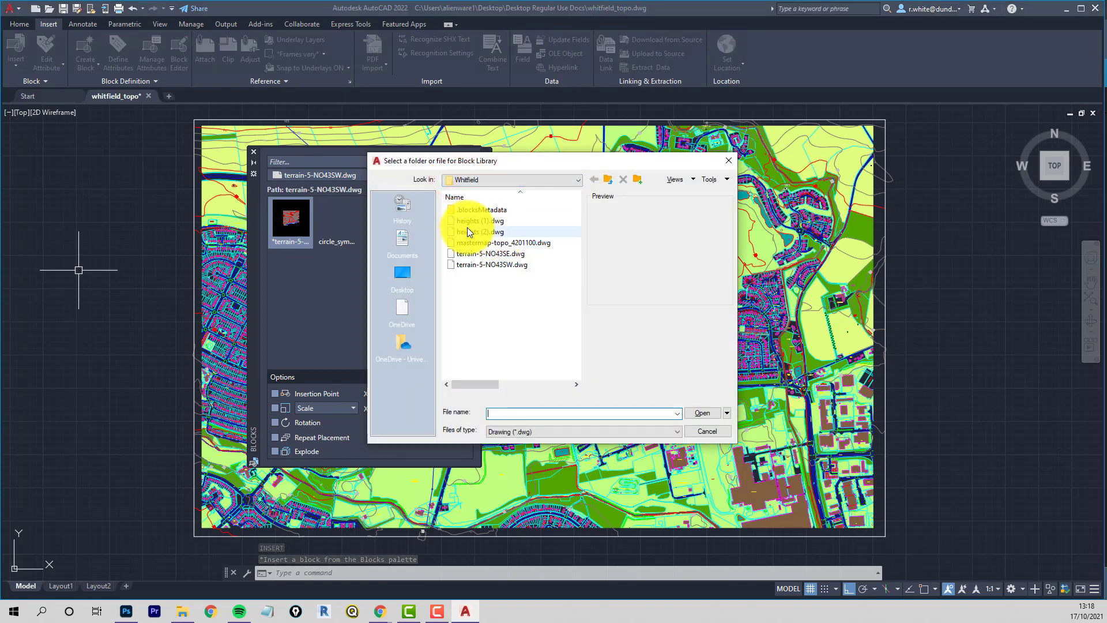
click(465, 223)
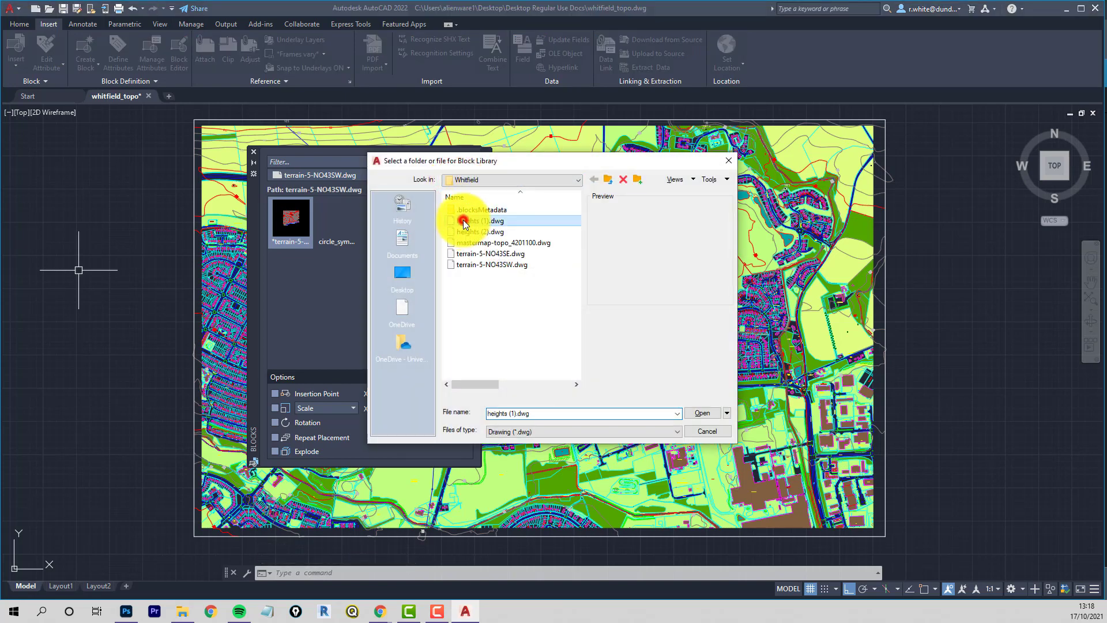
click(700, 414)
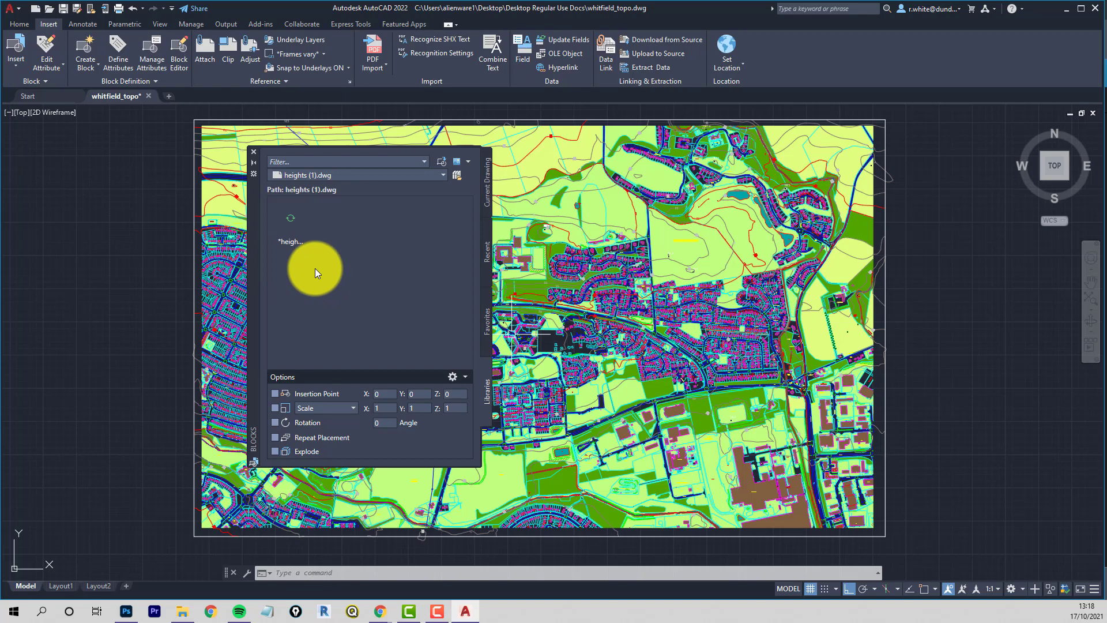
Step: Enable the Explode option and insert the heights (1) drawing as exploded geometry over the base map
click(275, 452)
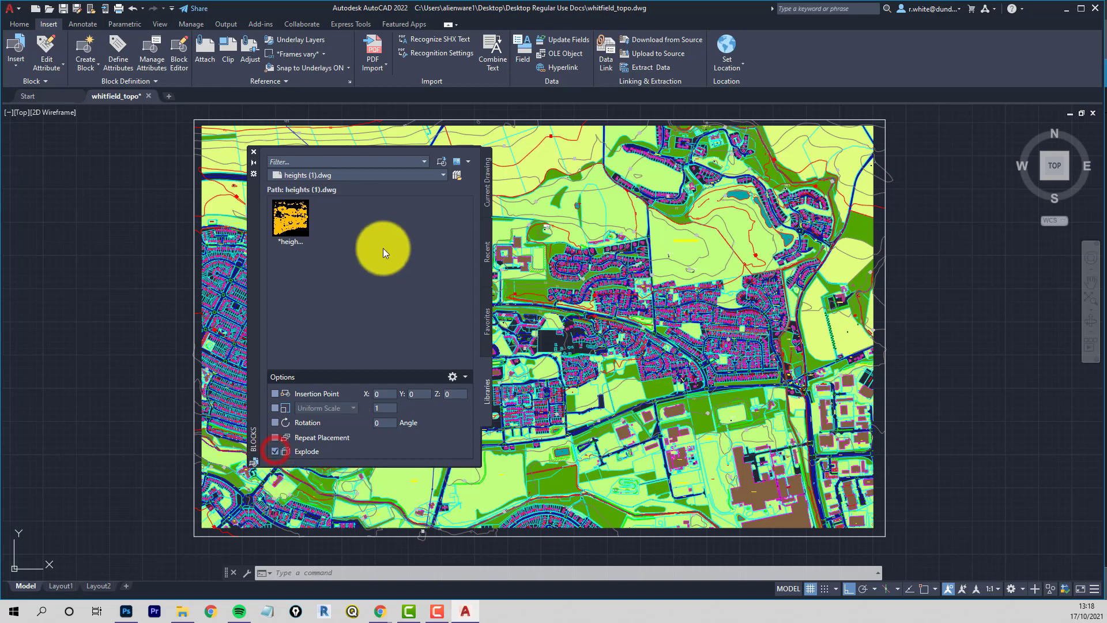
right_click(292, 223)
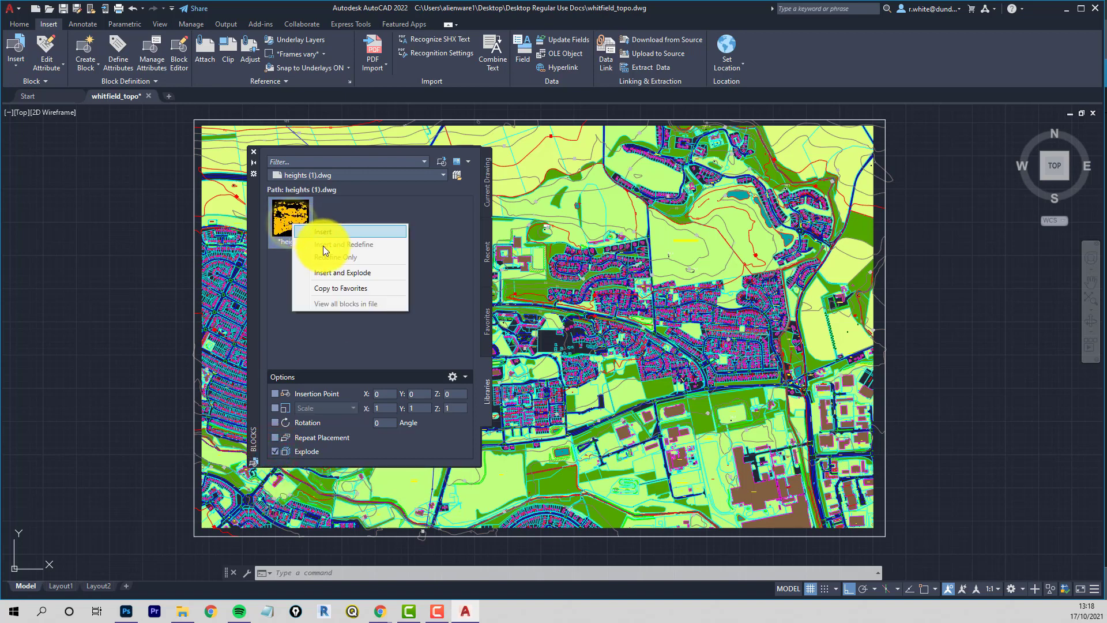
click(327, 272)
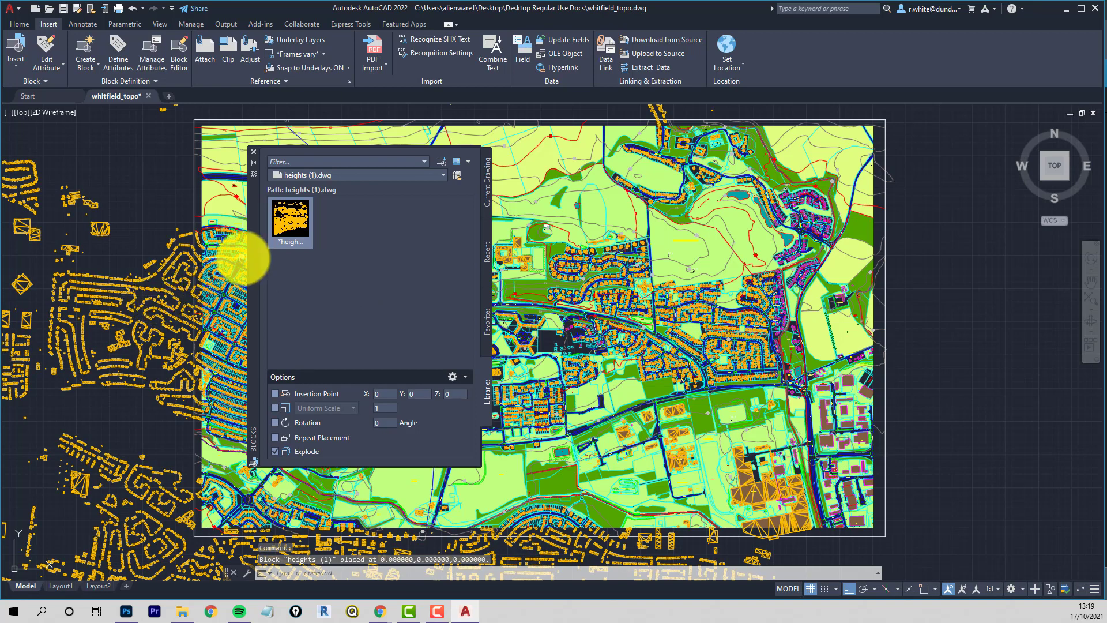
Step: Load heights (2).dwg from the Whitfield folder as the block library
click(458, 175)
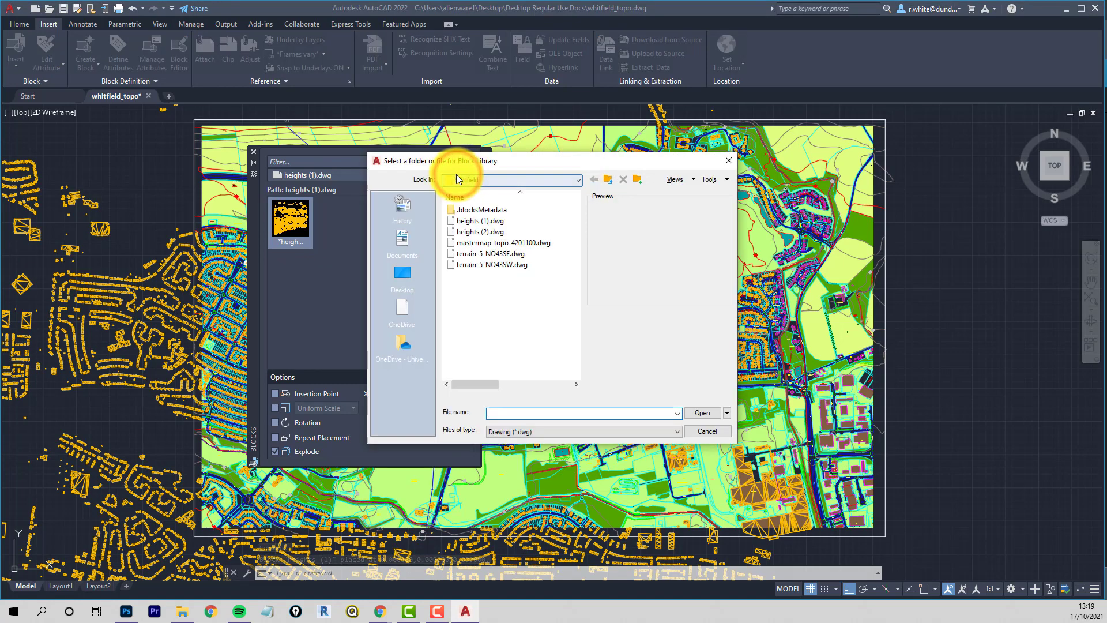
click(468, 232)
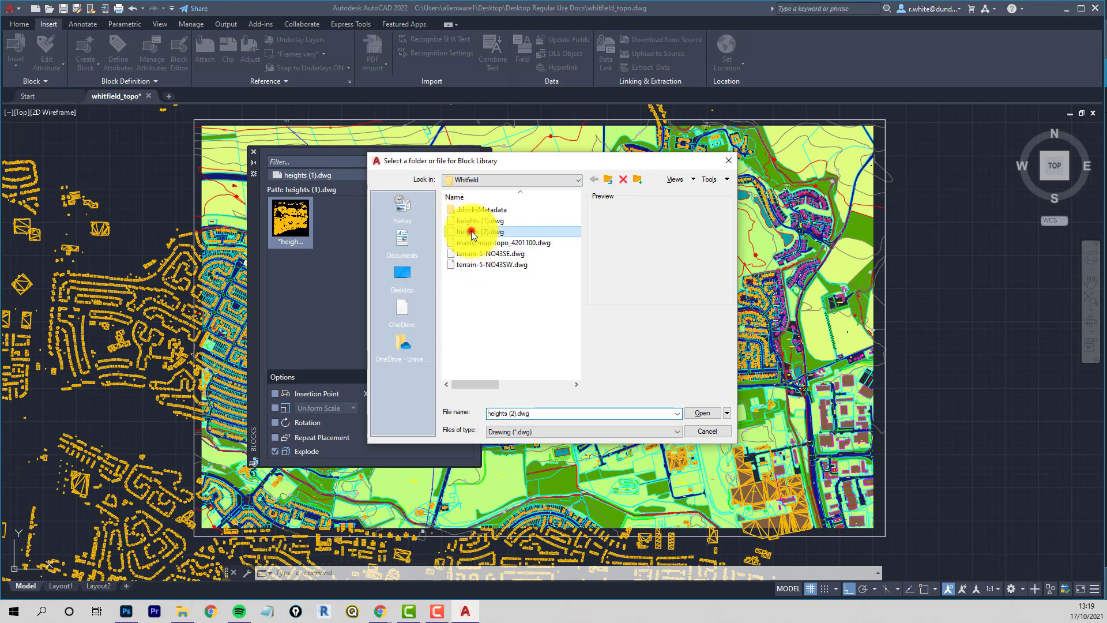
click(703, 413)
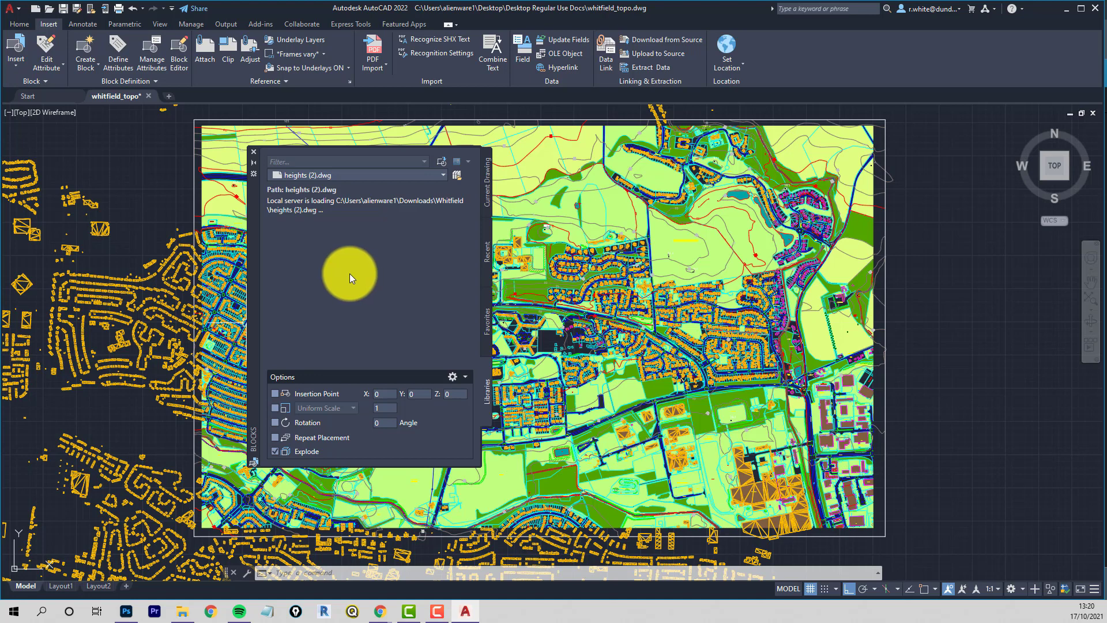
click(458, 175)
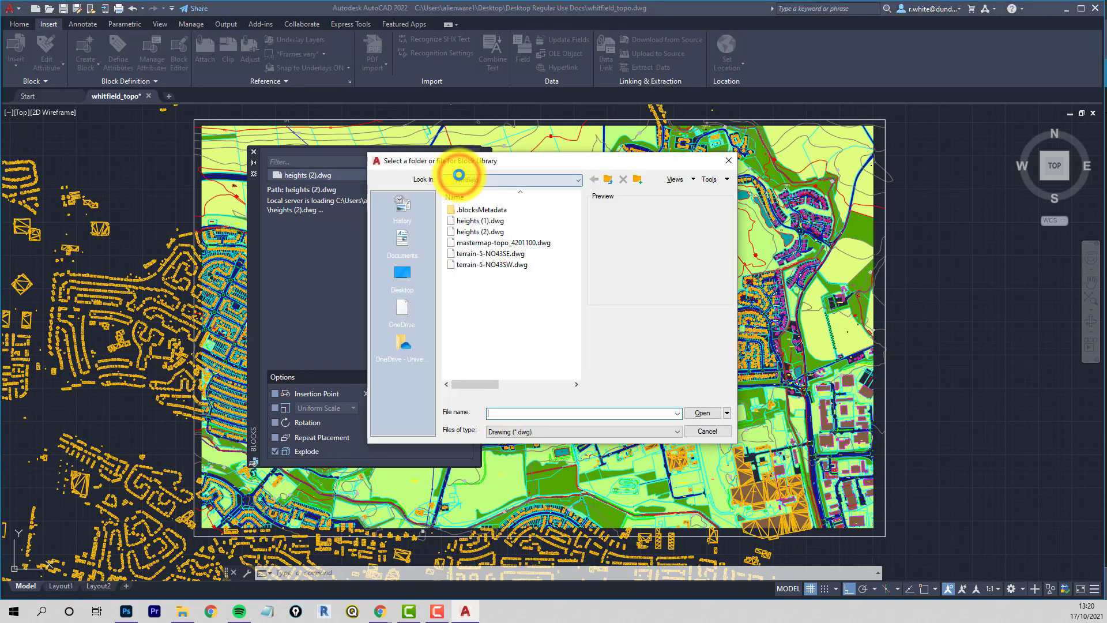
click(463, 232)
click(703, 414)
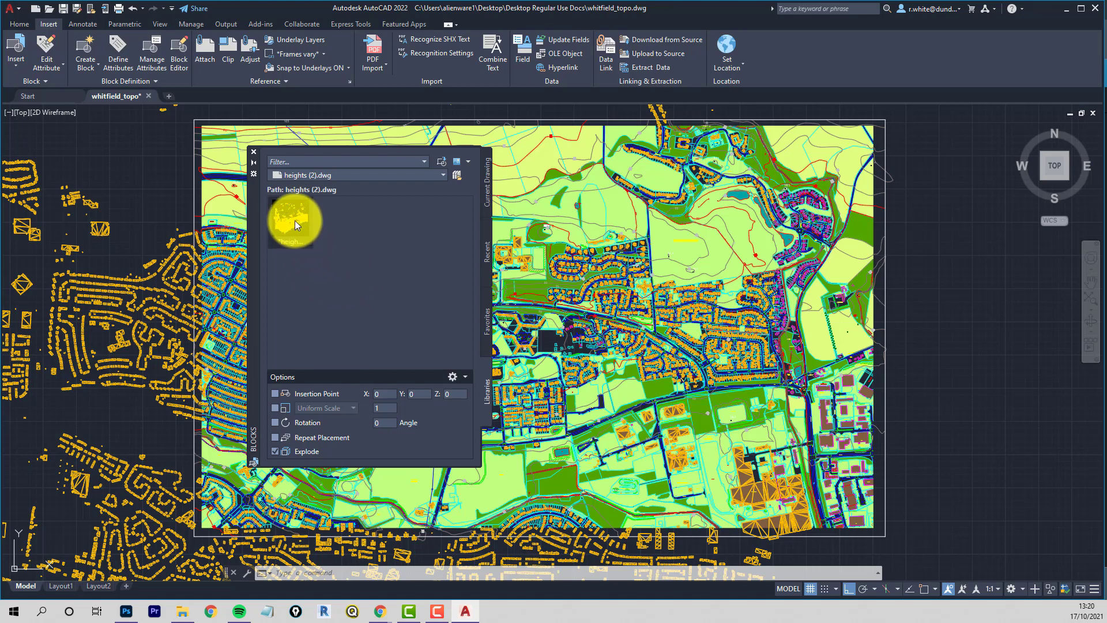
Step: Insert the heights (2) drawing as exploded geometry and close the Blocks palette
right_click(296, 221)
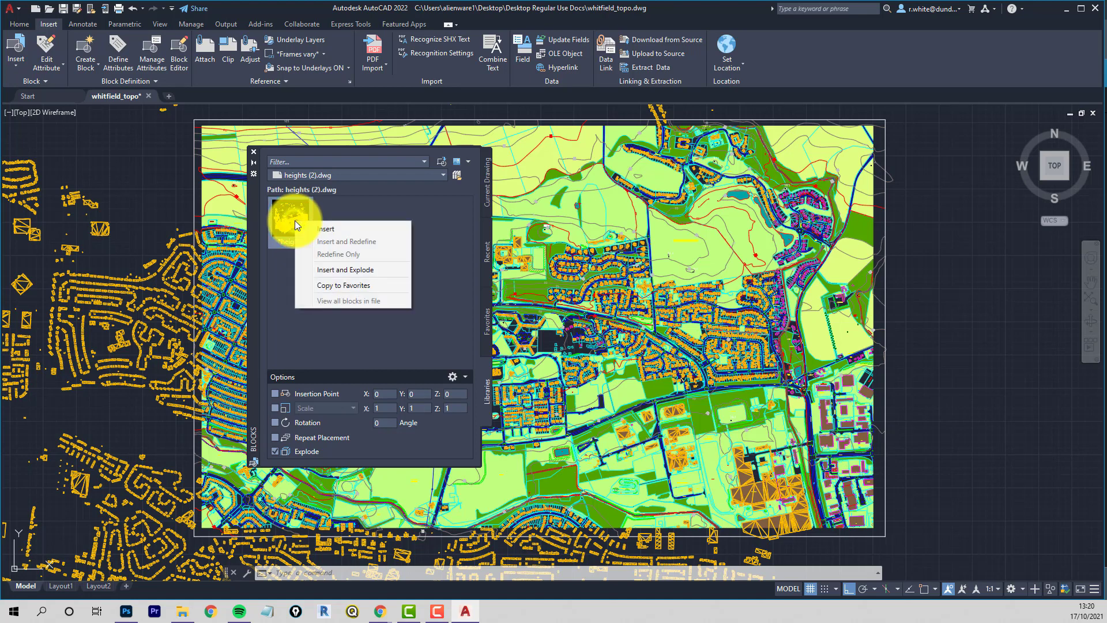
click(334, 270)
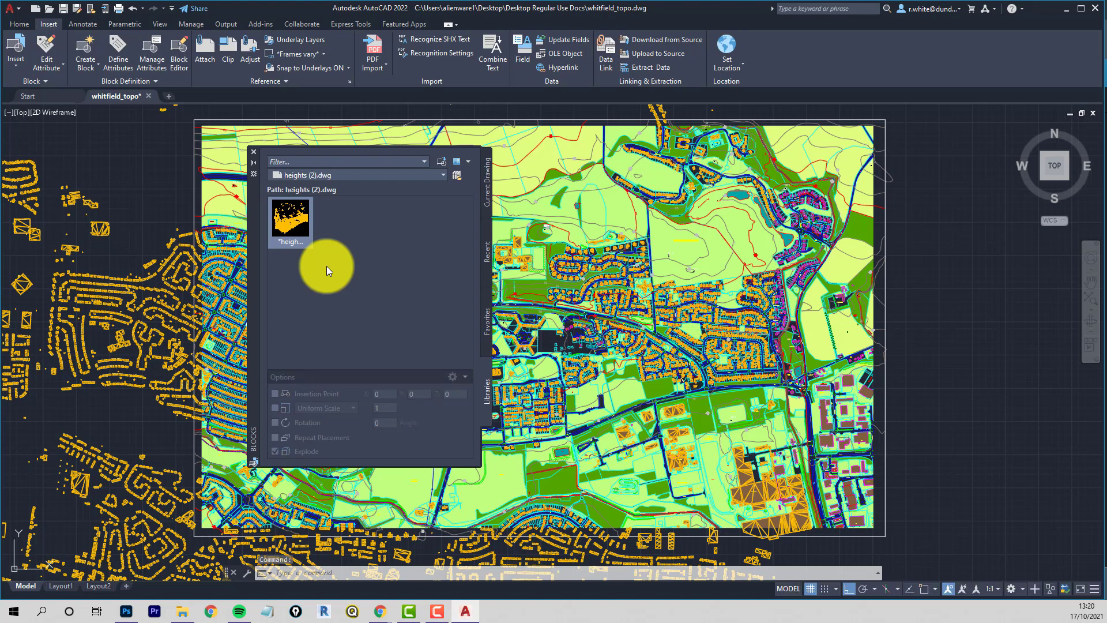
click(254, 152)
Step: Erase the orange building-height objects east of the boundary rectangle using a window selection
scroll(439, 283, down, 4)
scroll(487, 291, down, 1)
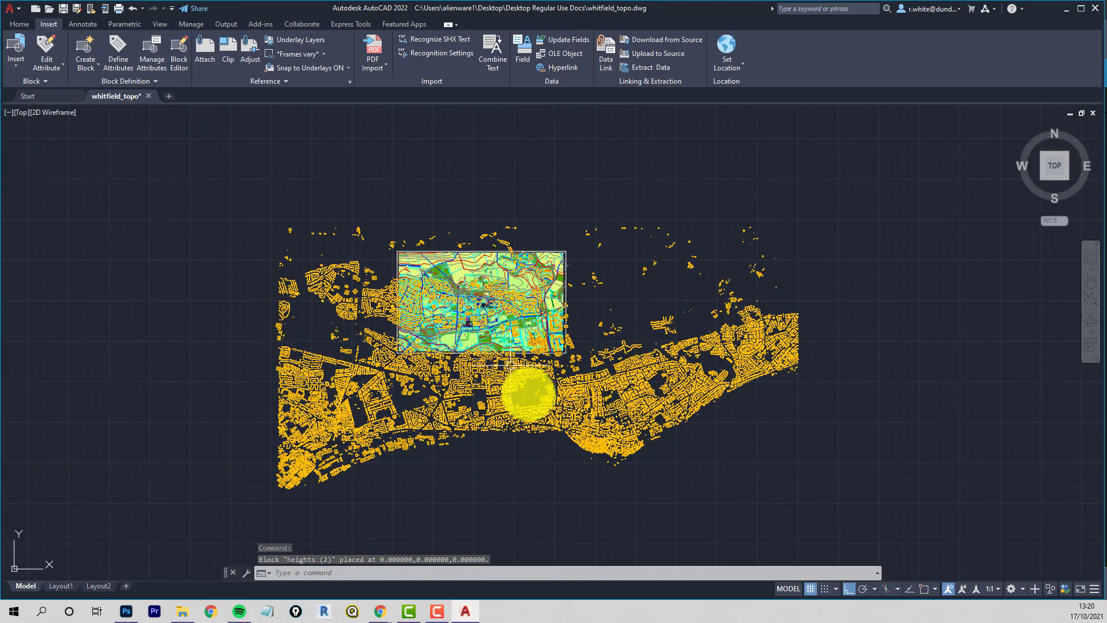
key(Escape)
key(Escape)
text(e)
key(Return)
text(w)
key(Return)
click(874, 167)
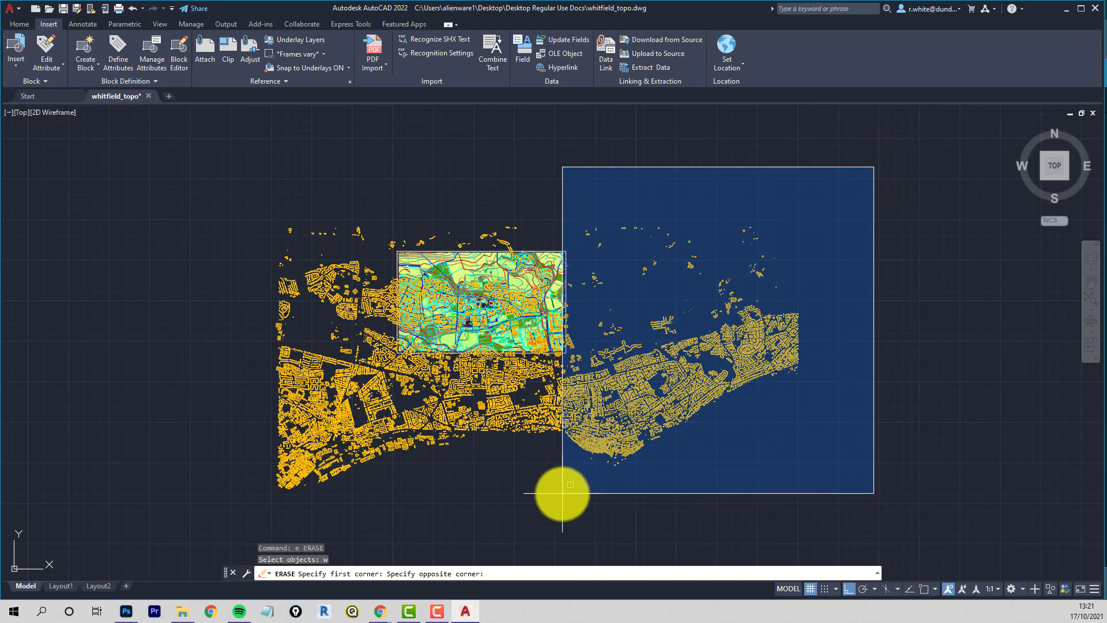
click(563, 493)
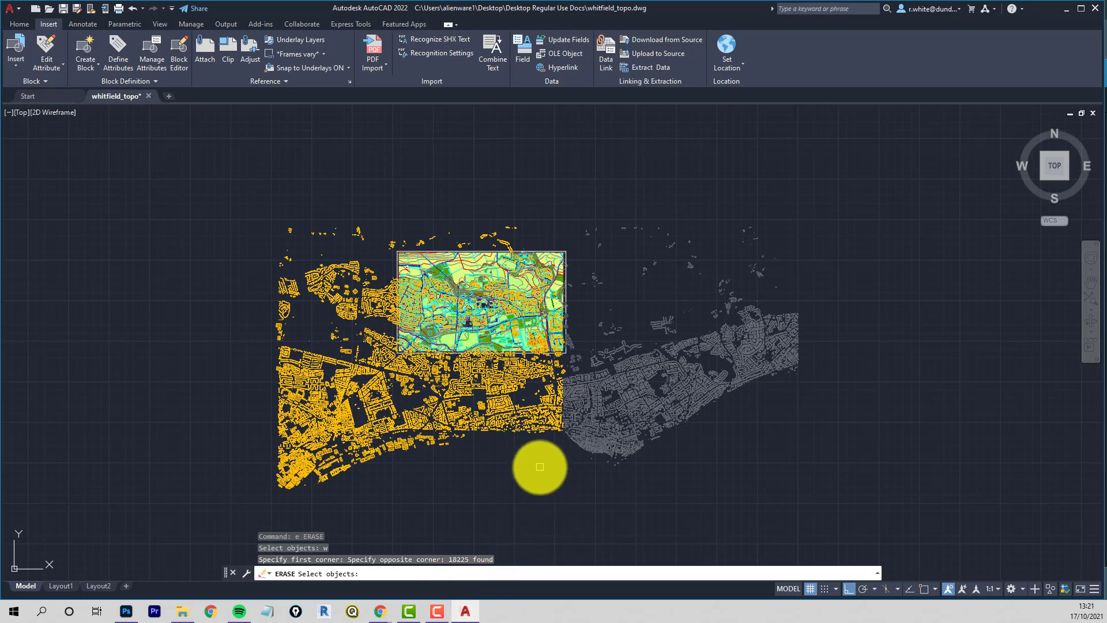
key(Return)
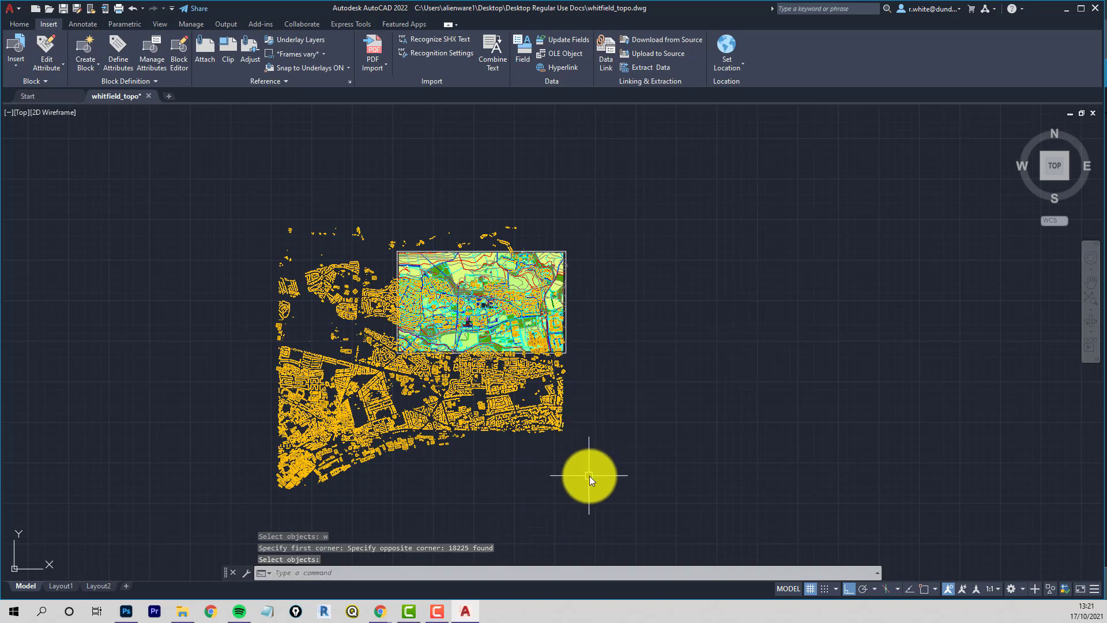
Step: Erase the building-height objects south of the boundary rectangle using a window selection
key(Return)
text(w)
key(Return)
click(616, 542)
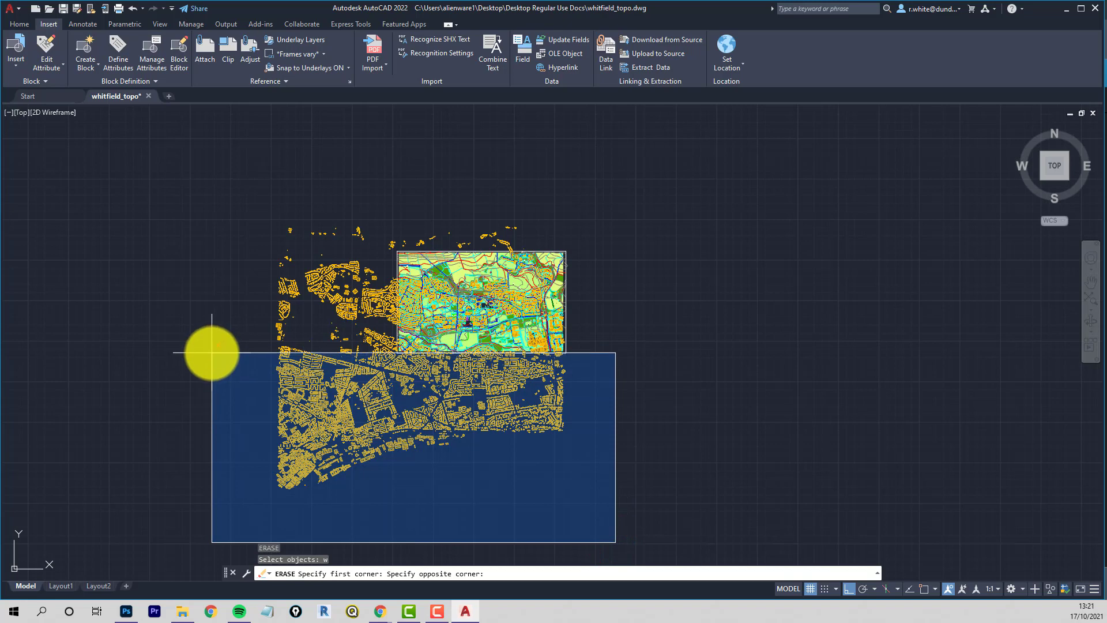
click(211, 350)
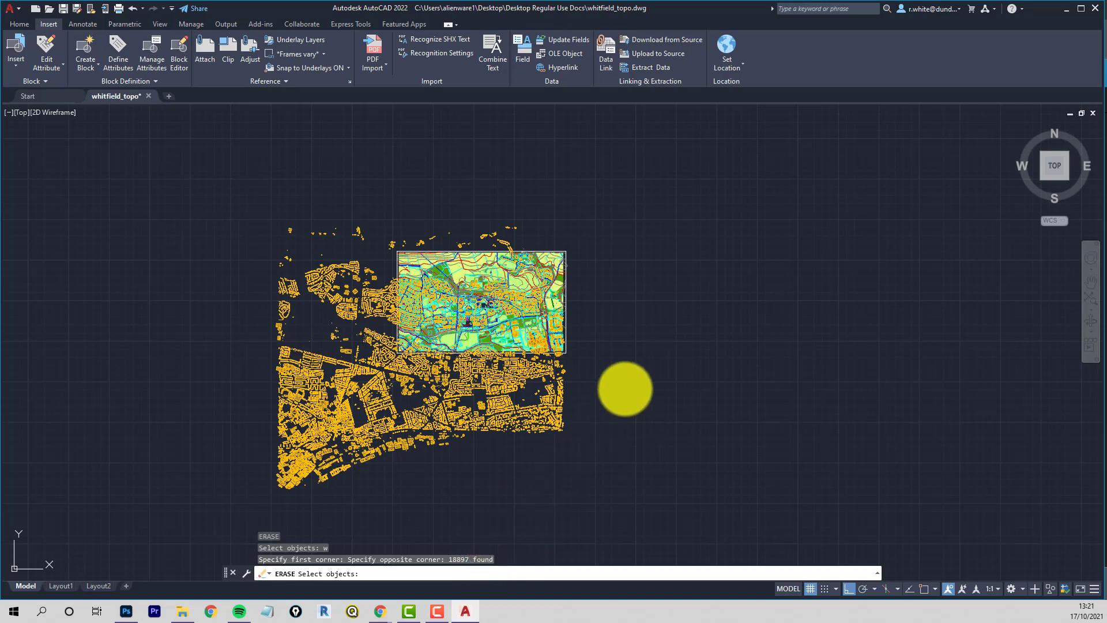
key(Return)
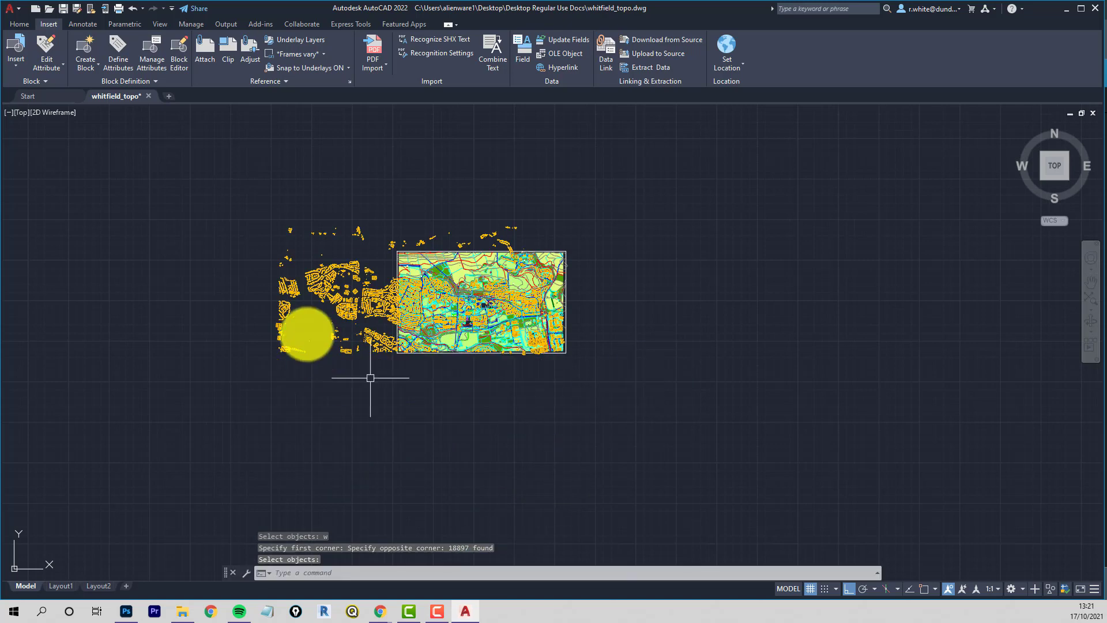
Step: Erase the building-height objects west of the boundary rectangle using a window selection
key(Return)
text(w)
key(Return)
click(231, 184)
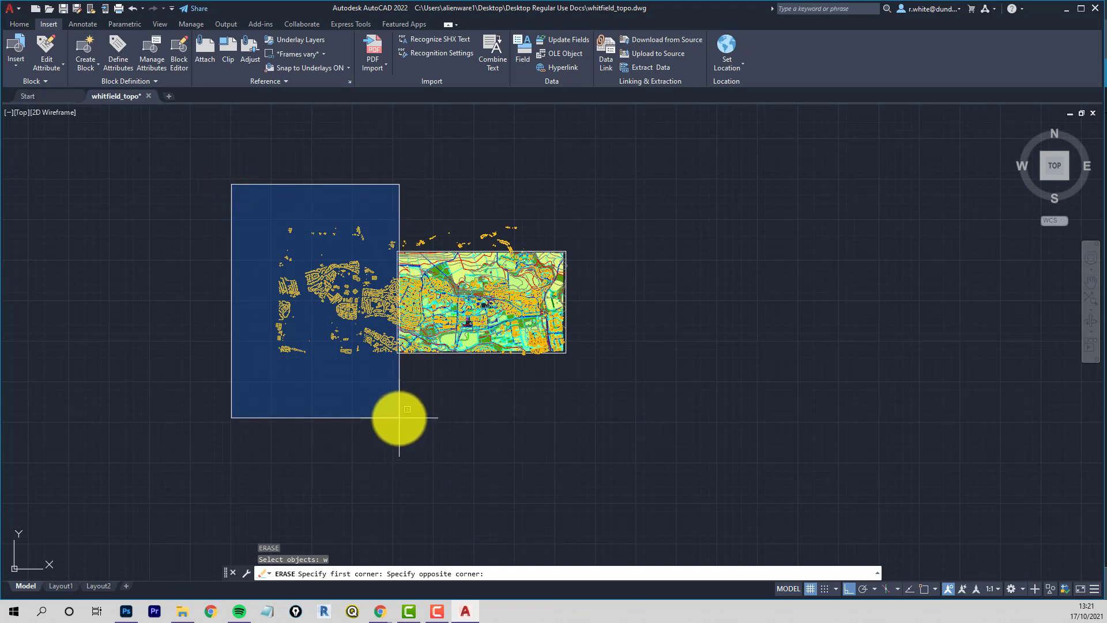
click(400, 418)
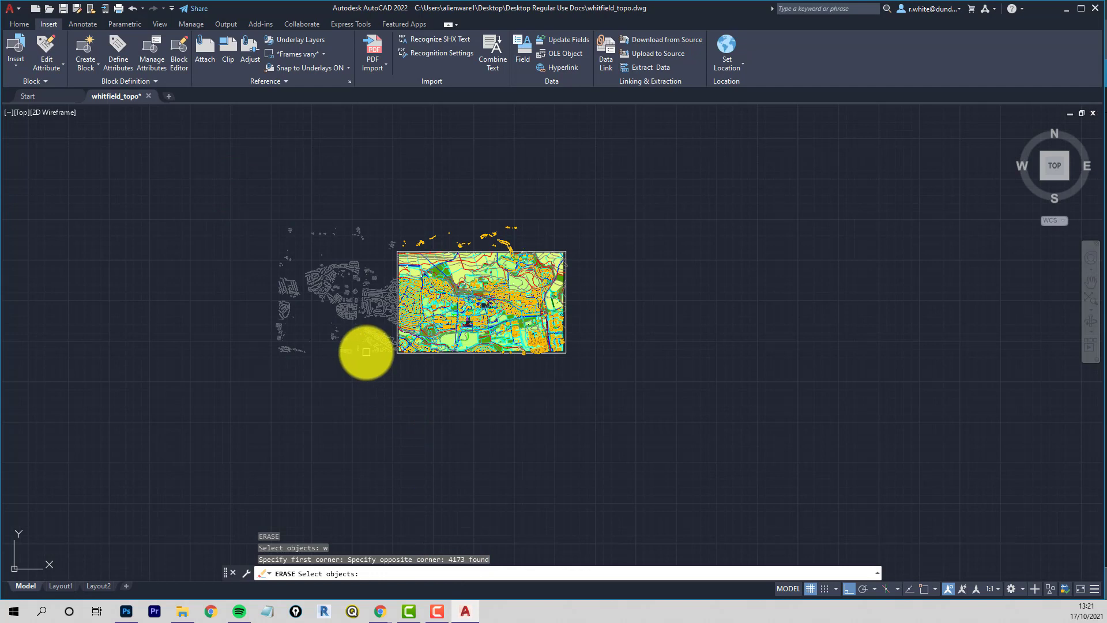
key(Return)
Step: Erase the remaining building-height objects north of the boundary rectangle using a window selection
key(Return)
text(w)
key(Return)
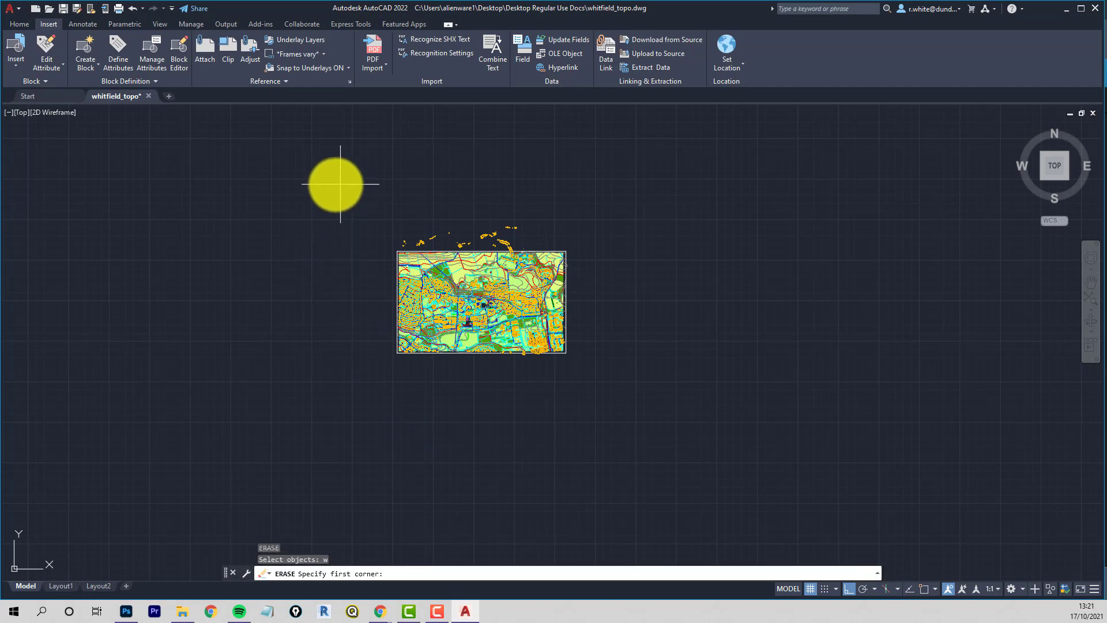
click(336, 184)
click(744, 254)
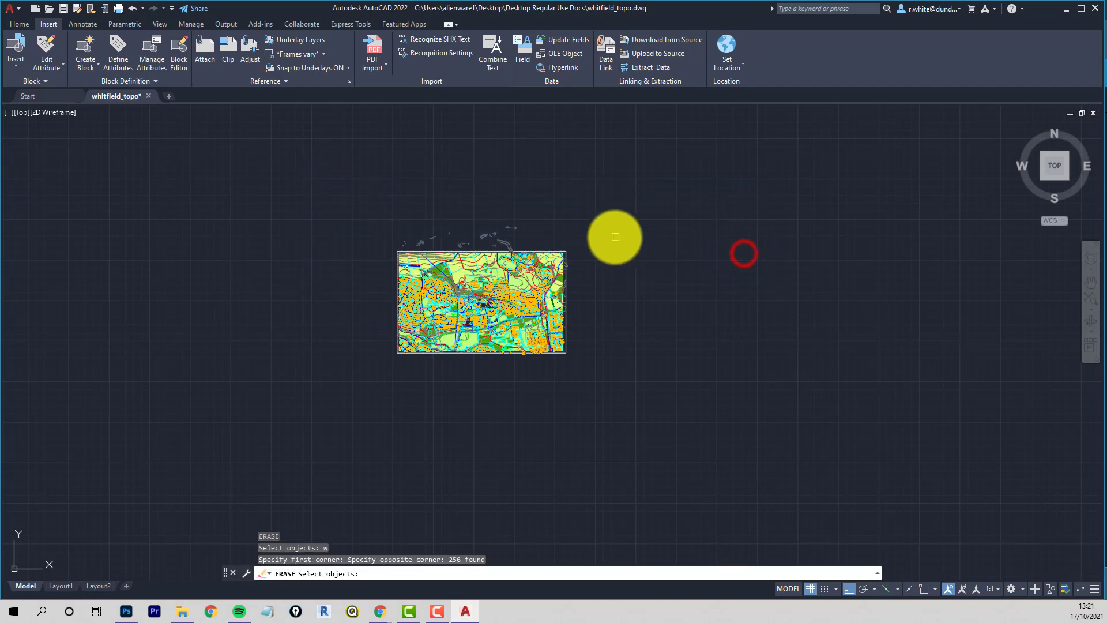
key(Return)
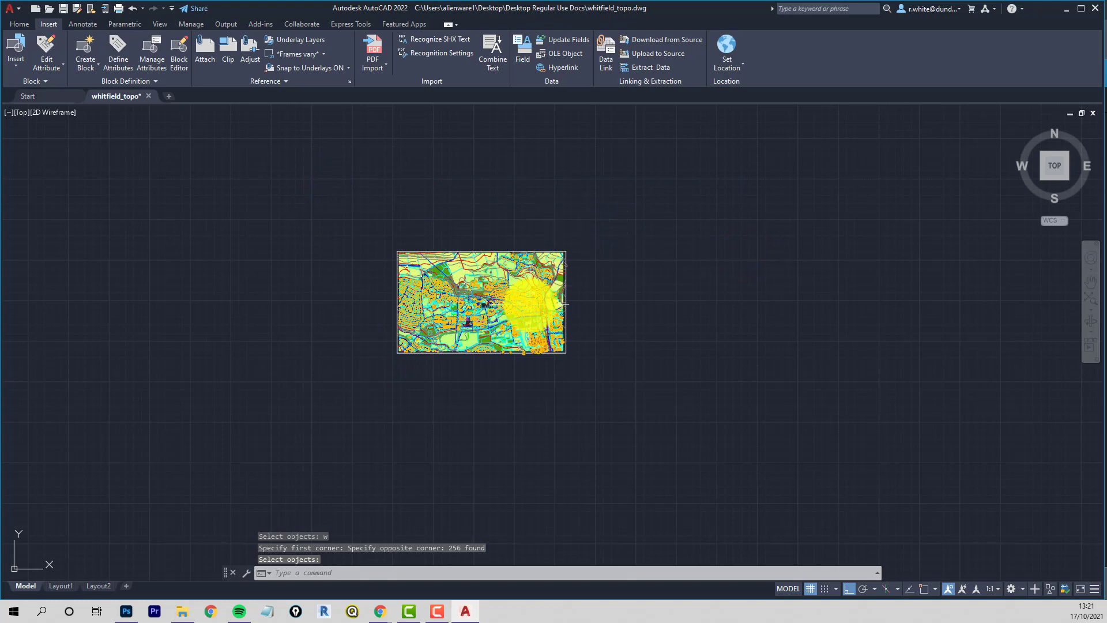
Step: Check the cleaned map around the boundary rectangle and save the whitfield_topo drawing
scroll(499, 297, up, 5)
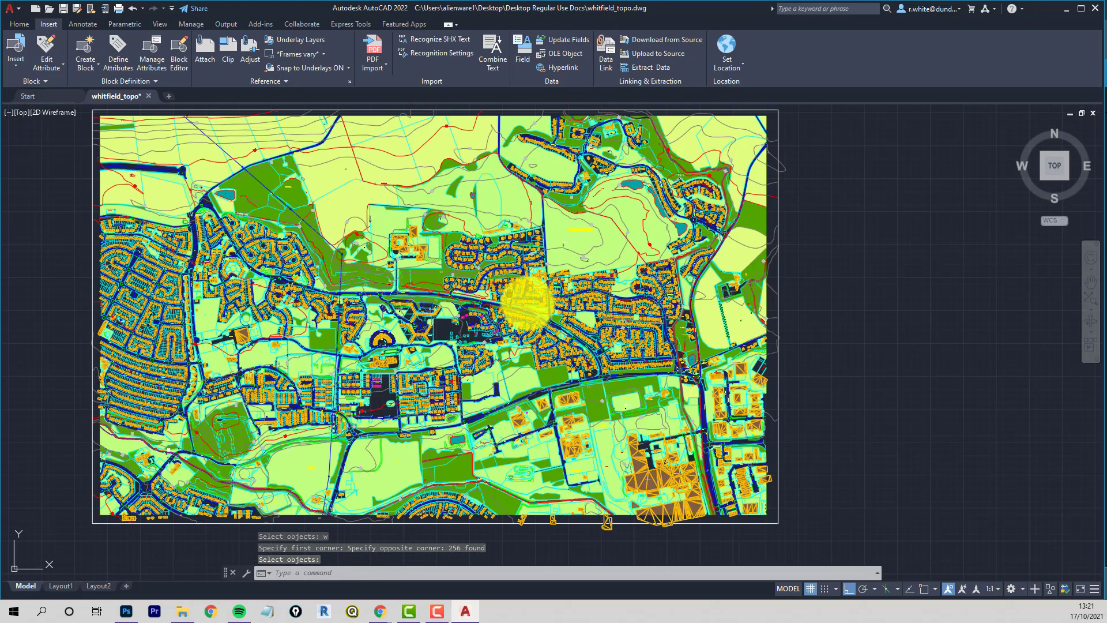
scroll(594, 284, down, 5)
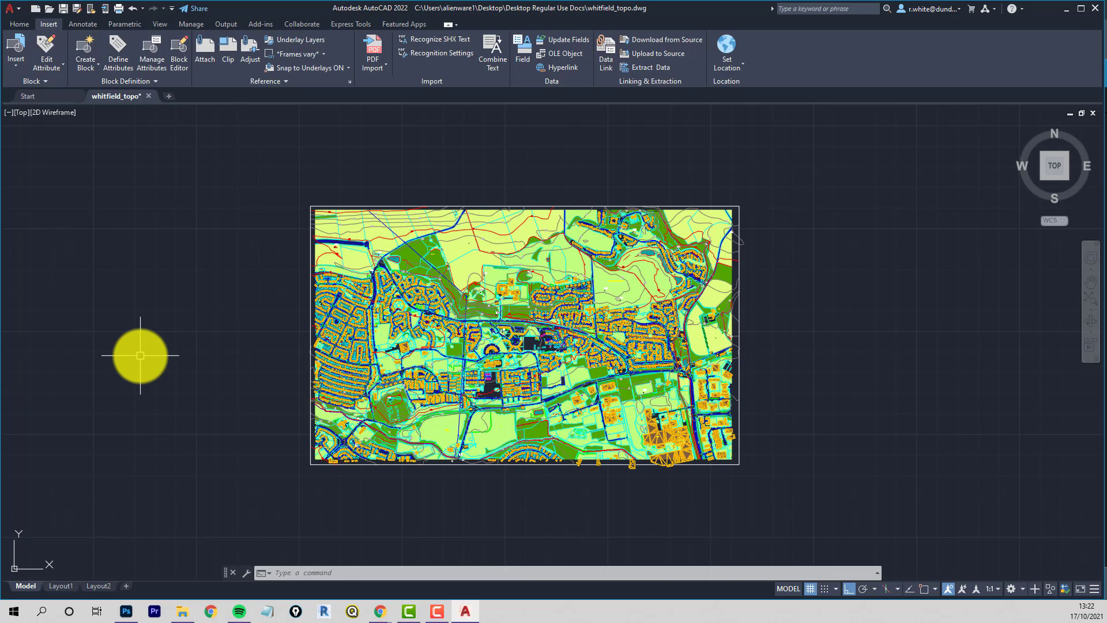
text(sa)
key(Escape)
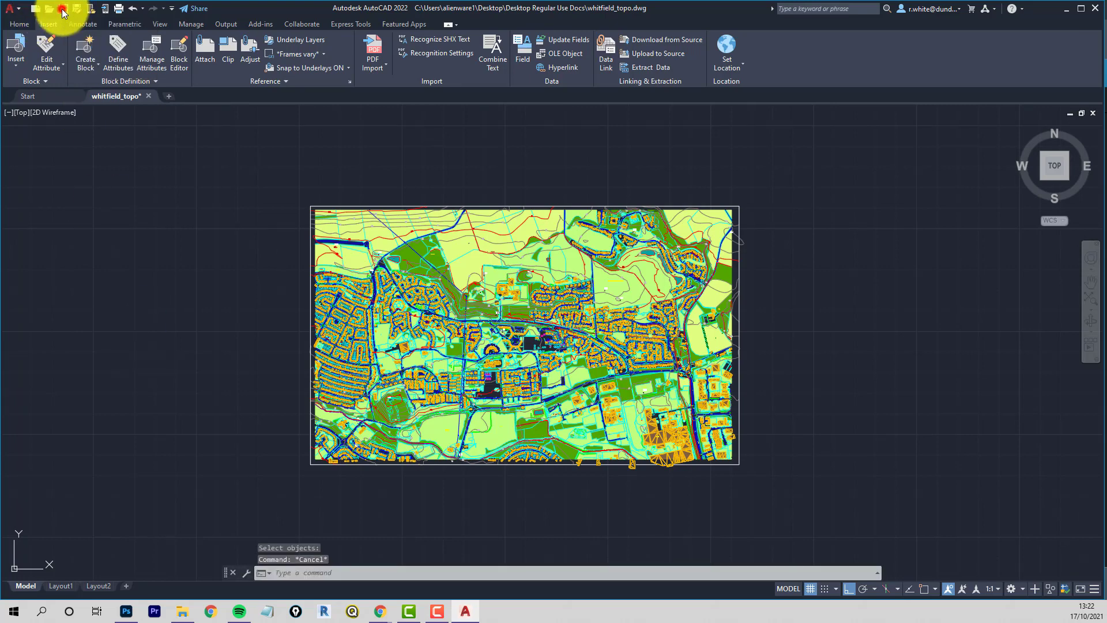
key(ctrl+s)
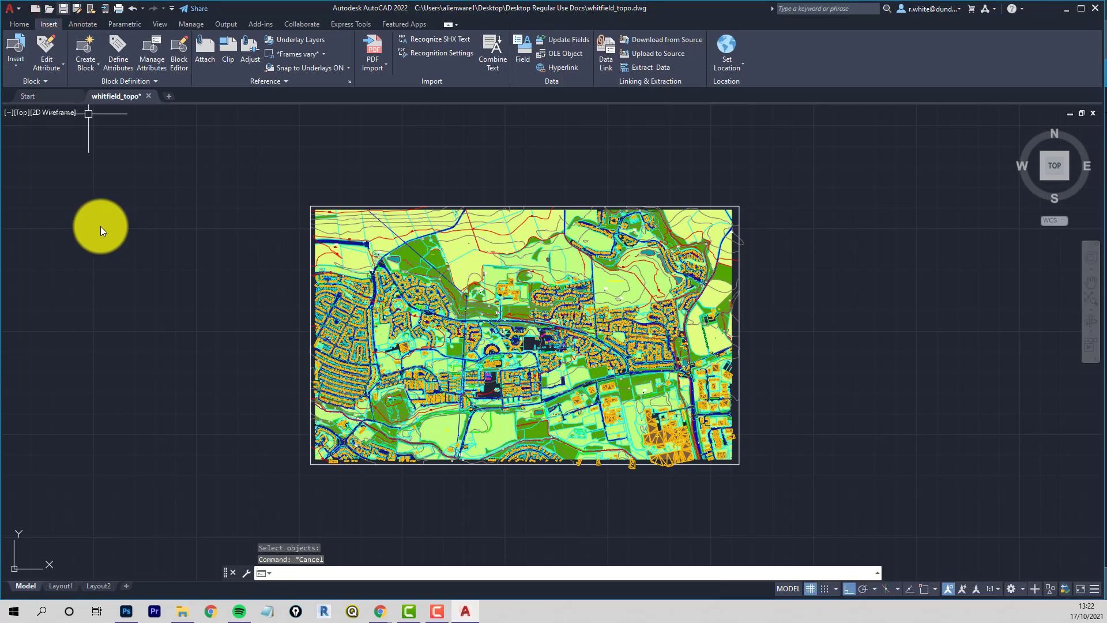
Step: Purge all unused named items from the whitfield_topo drawing, confirming the removal for all checked items at once
text(purge)
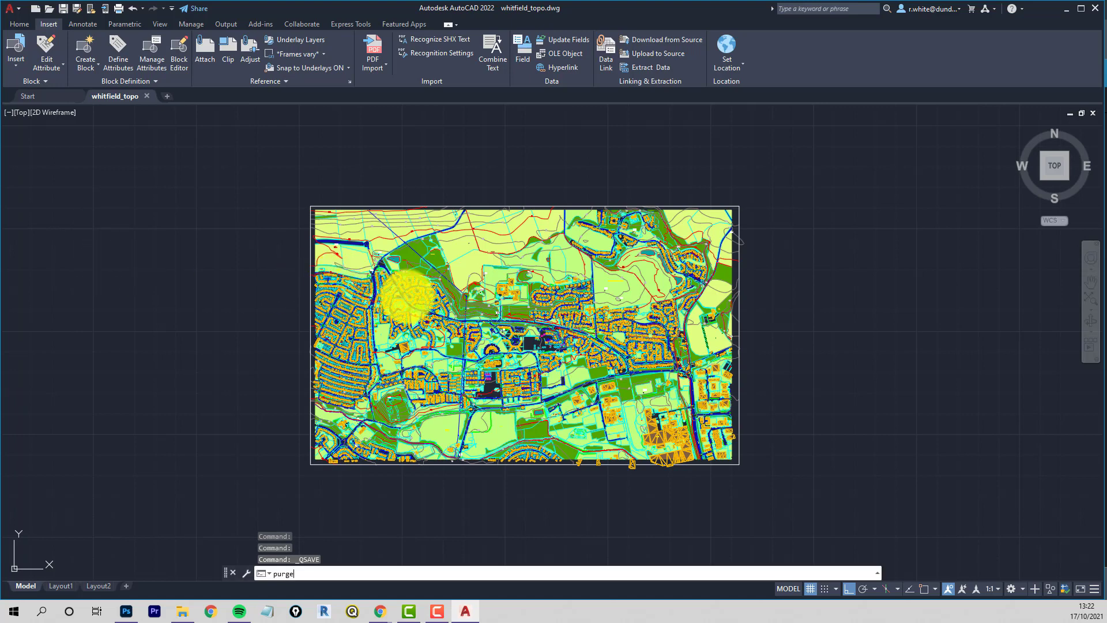
key(Return)
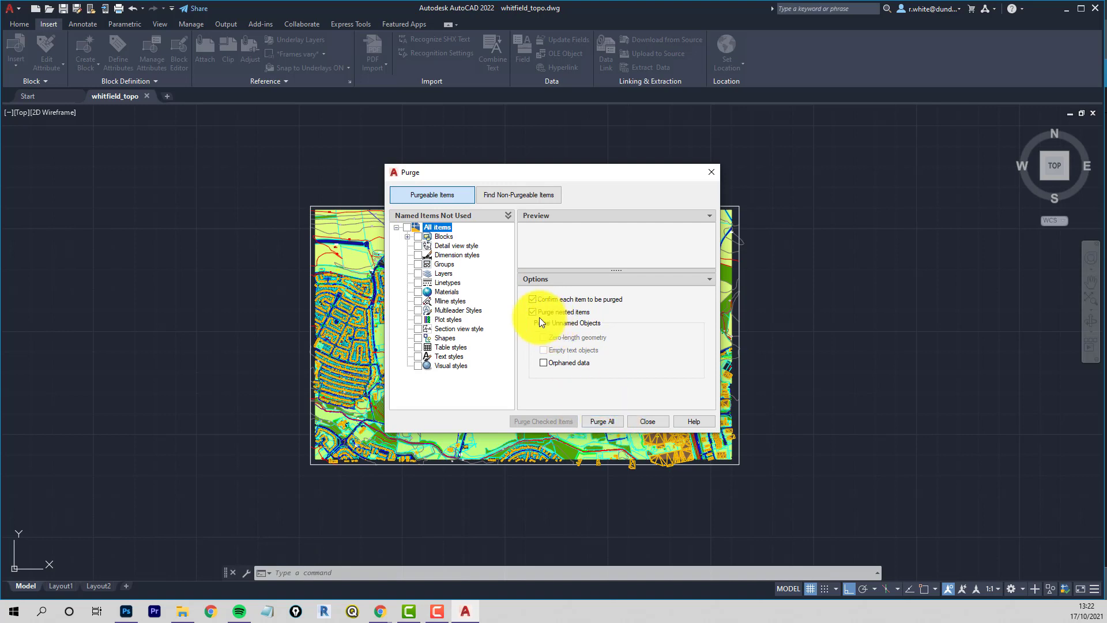
click(608, 419)
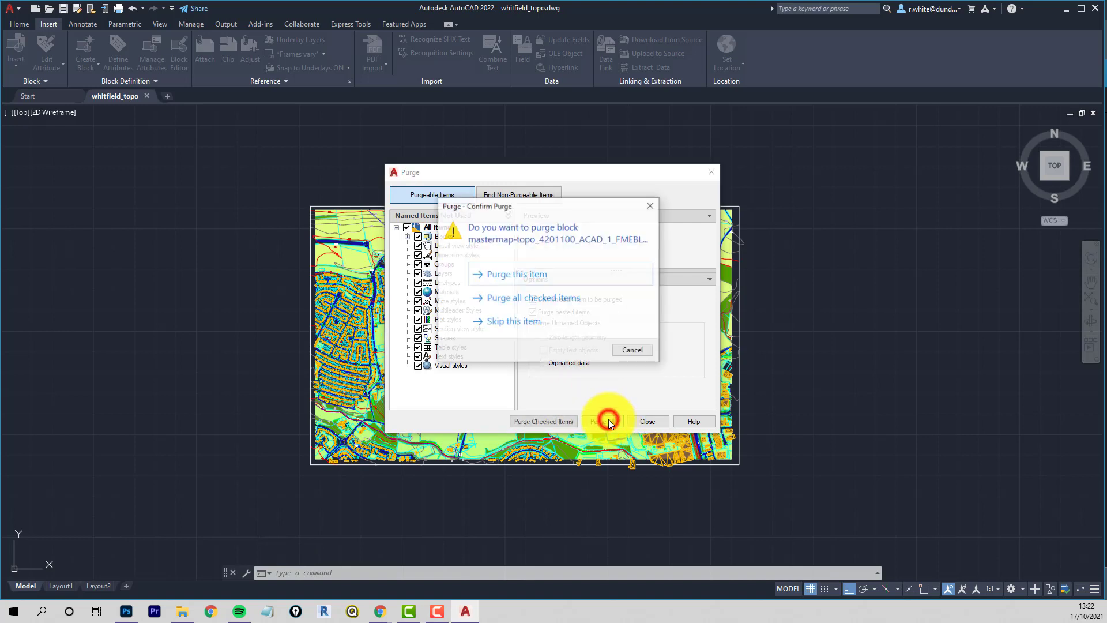
click(515, 298)
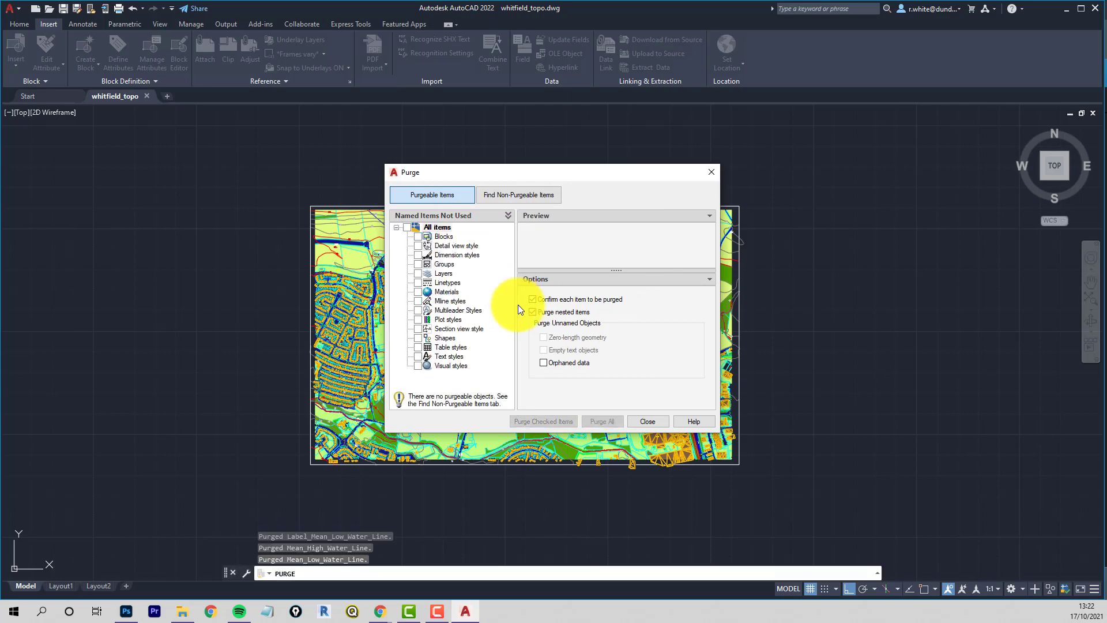
click(653, 422)
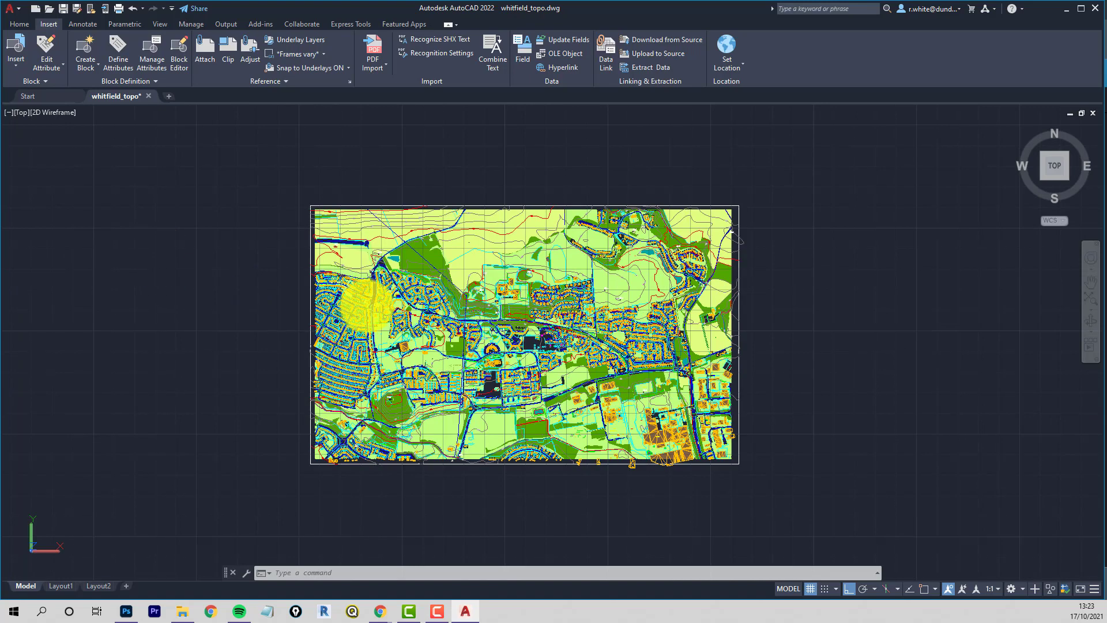
Step: Inspect the topographic model in a tilted 3D view, examining the heights of the buildings and contours above the flat base map
shift+middle_drag(786, 341, 475, 232)
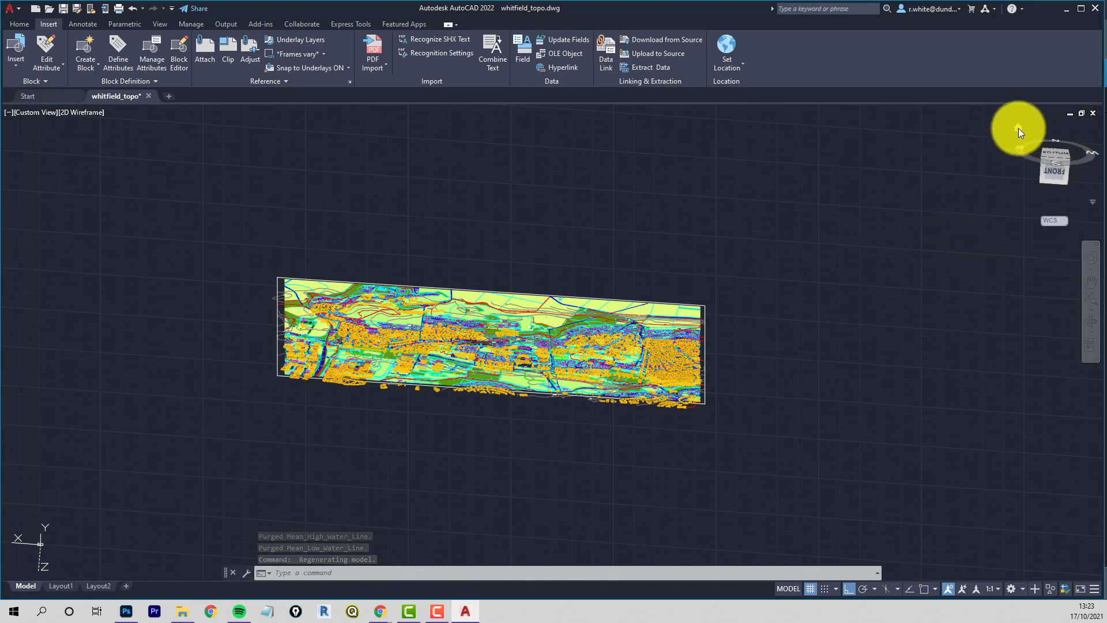
click(1019, 129)
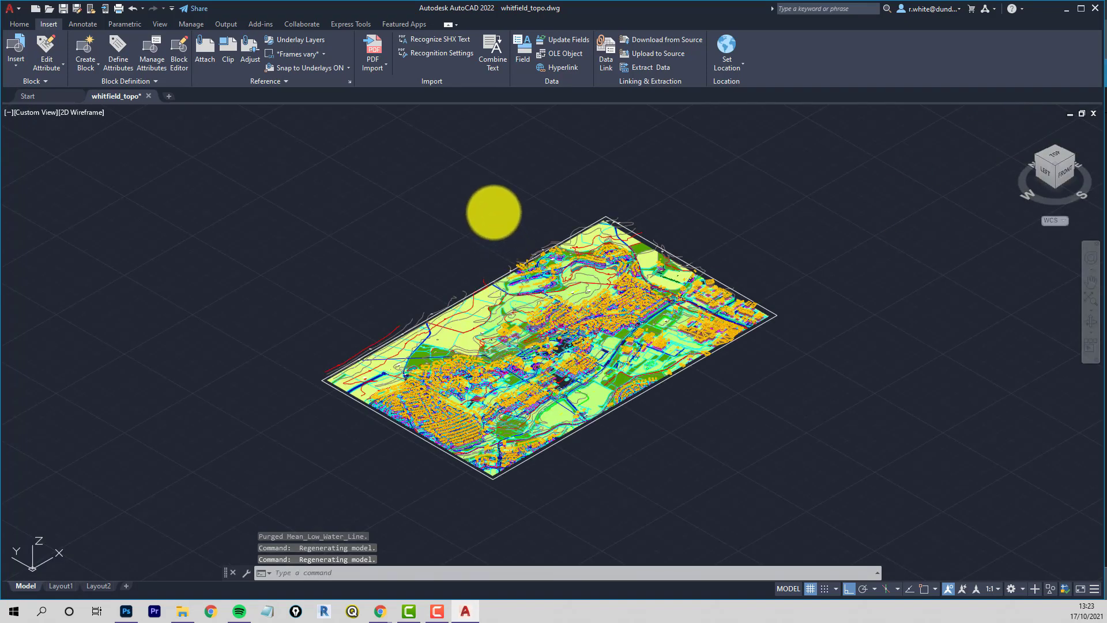
shift+middle_drag(486, 173, 446, 189)
scroll(487, 294, up, 5)
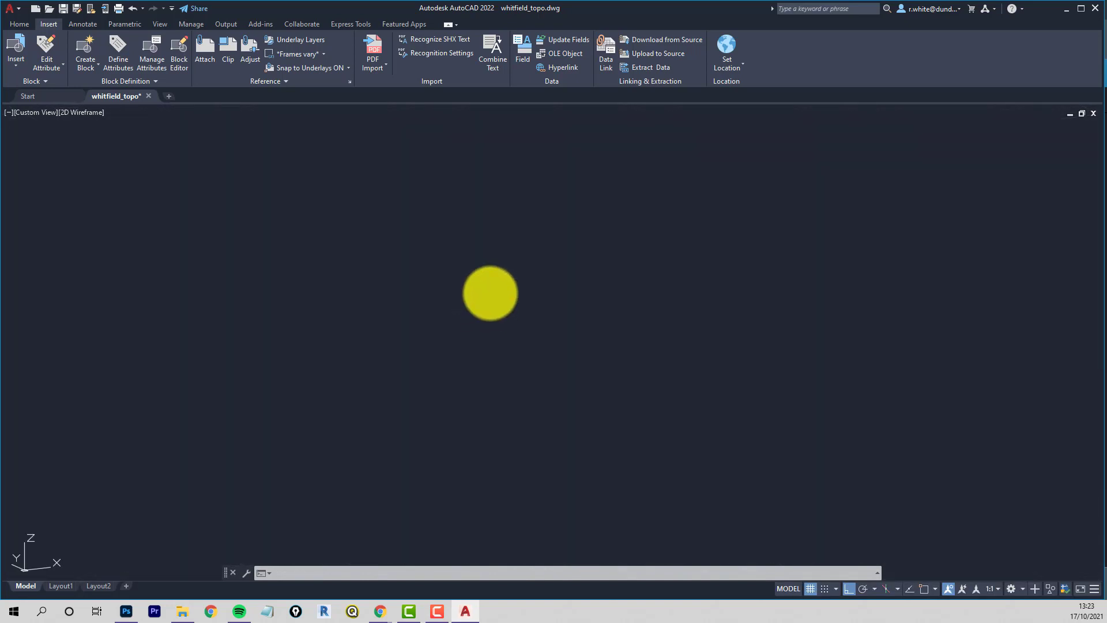
scroll(641, 297, up, 2)
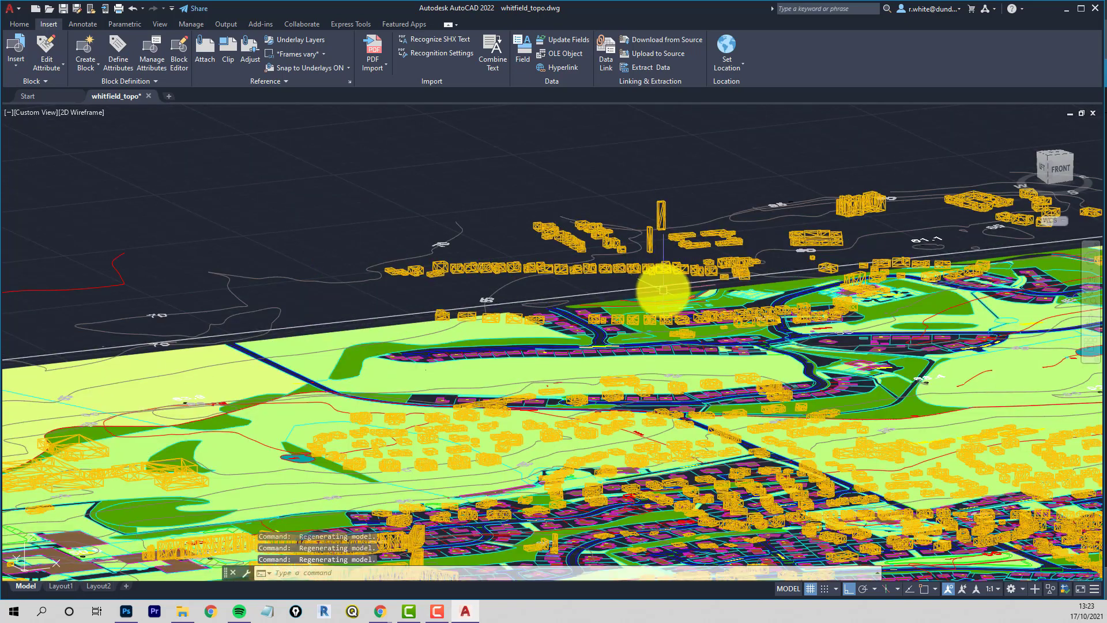
Step: Return the orbited 3D view of the map to the plan view of the current UCS
scroll(661, 293, up, 2)
scroll(656, 291, down, 4)
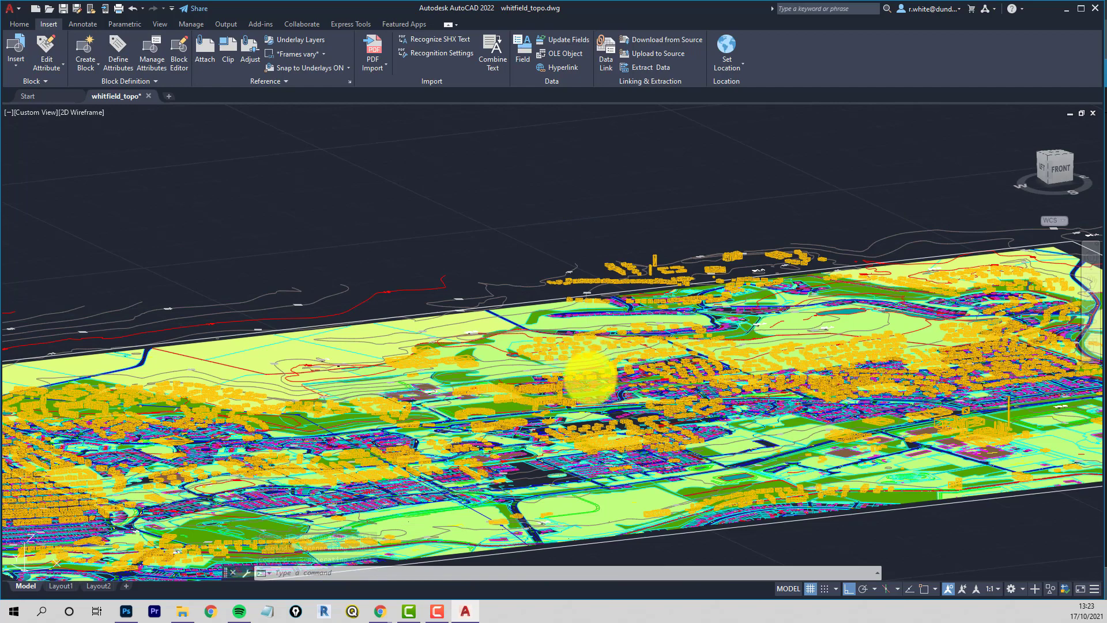
shift+middle_drag(574, 388, 503, 257)
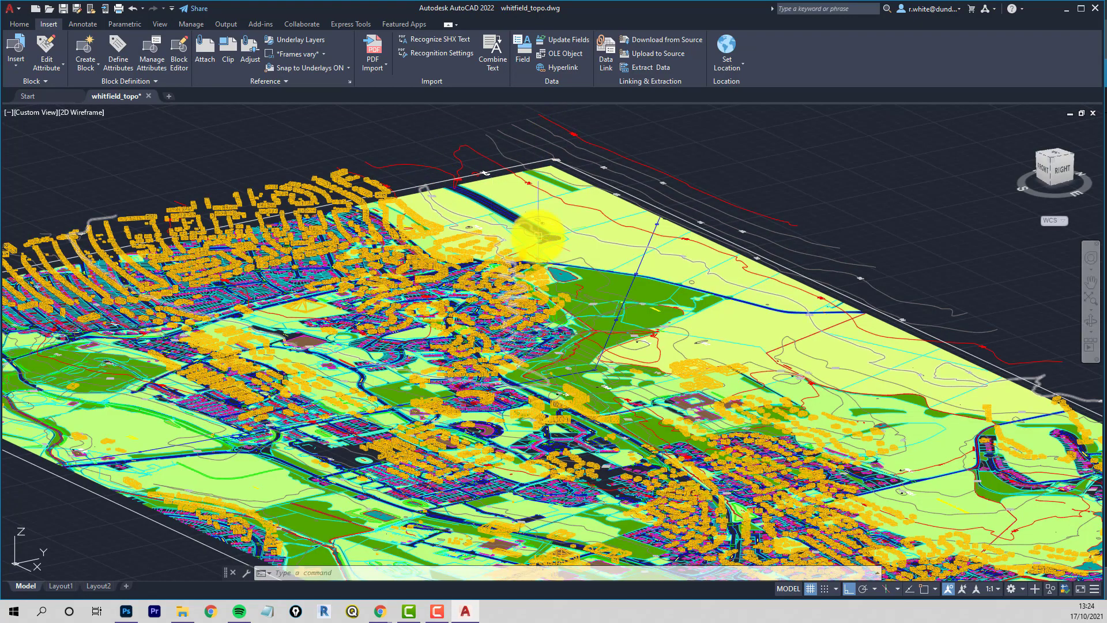
key(Escape)
key(Escape)
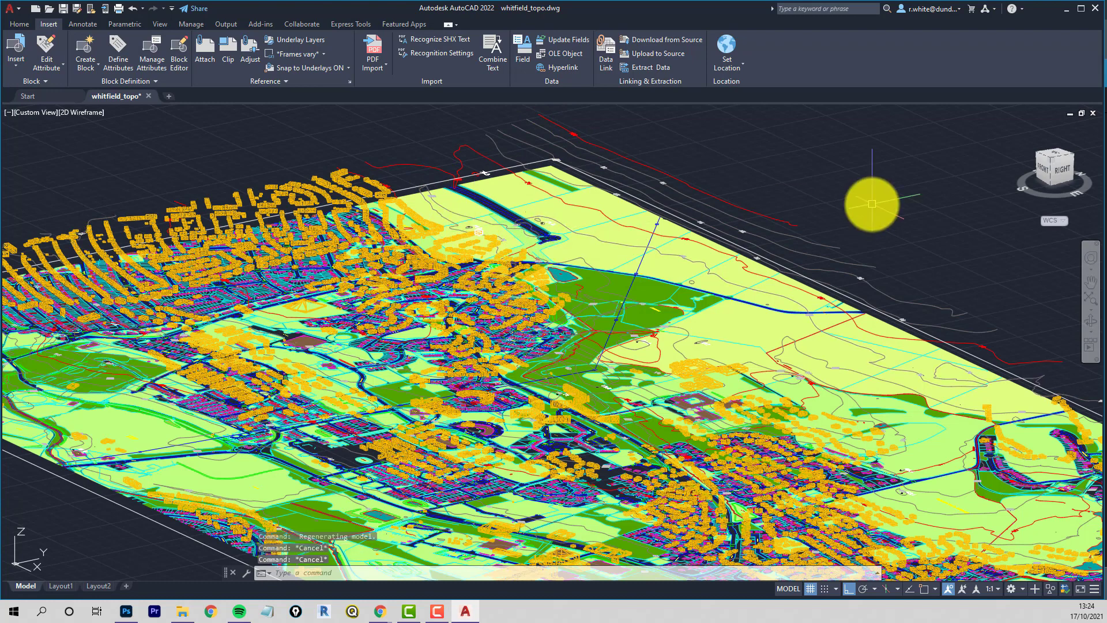
text(plan)
key(Return)
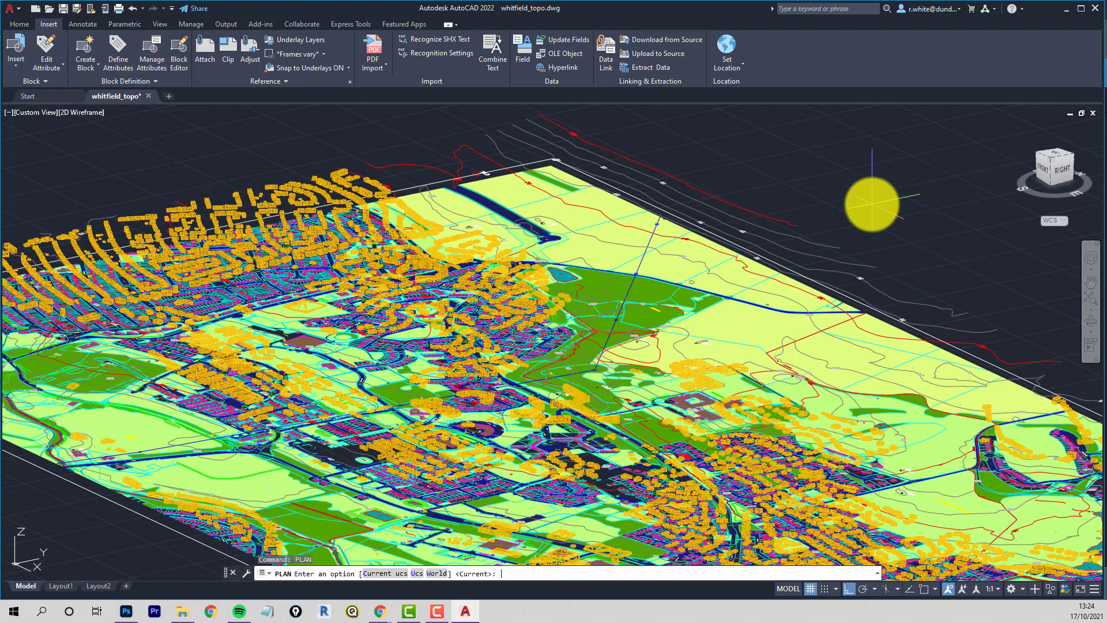
key(Return)
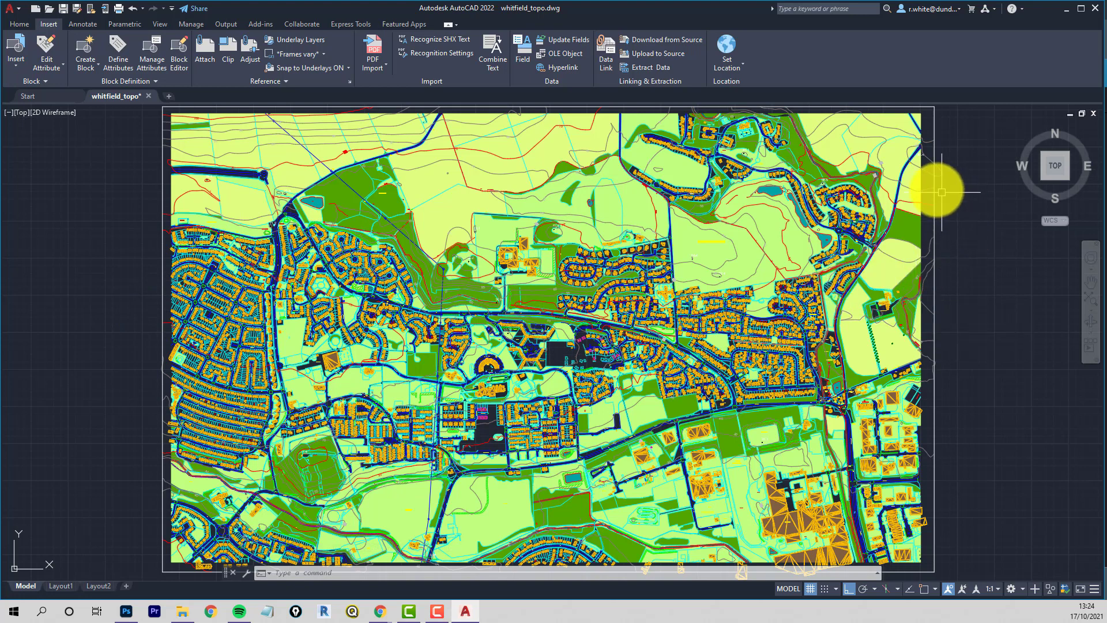
Step: Freeze the buildings, Contour Ordinary and Contour Master layers by picking objects on them in the drawing
click(16, 25)
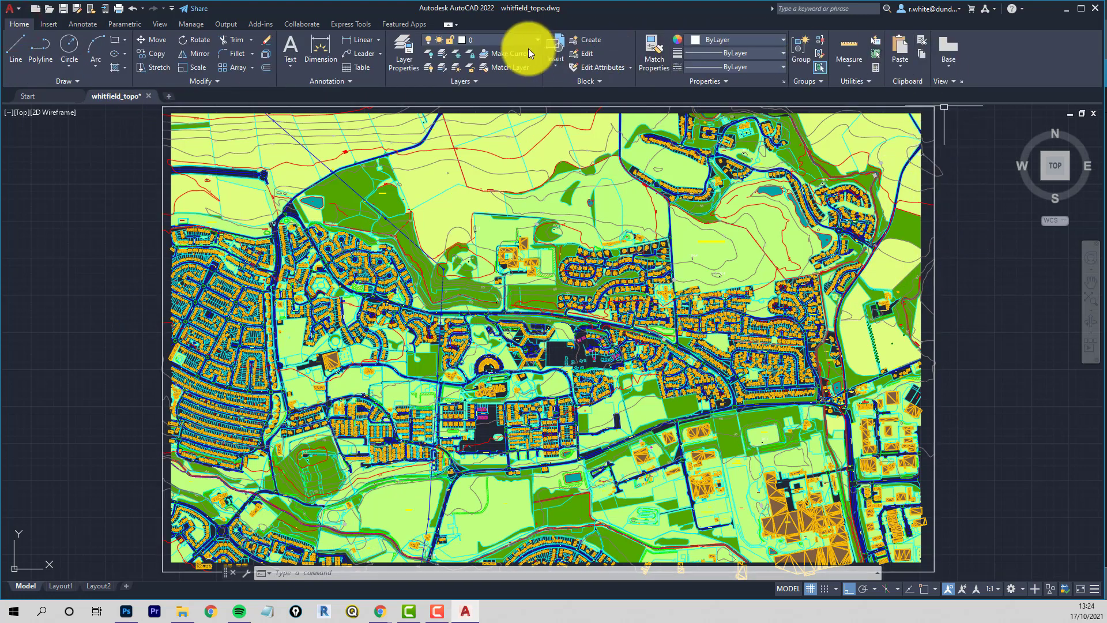
click(456, 53)
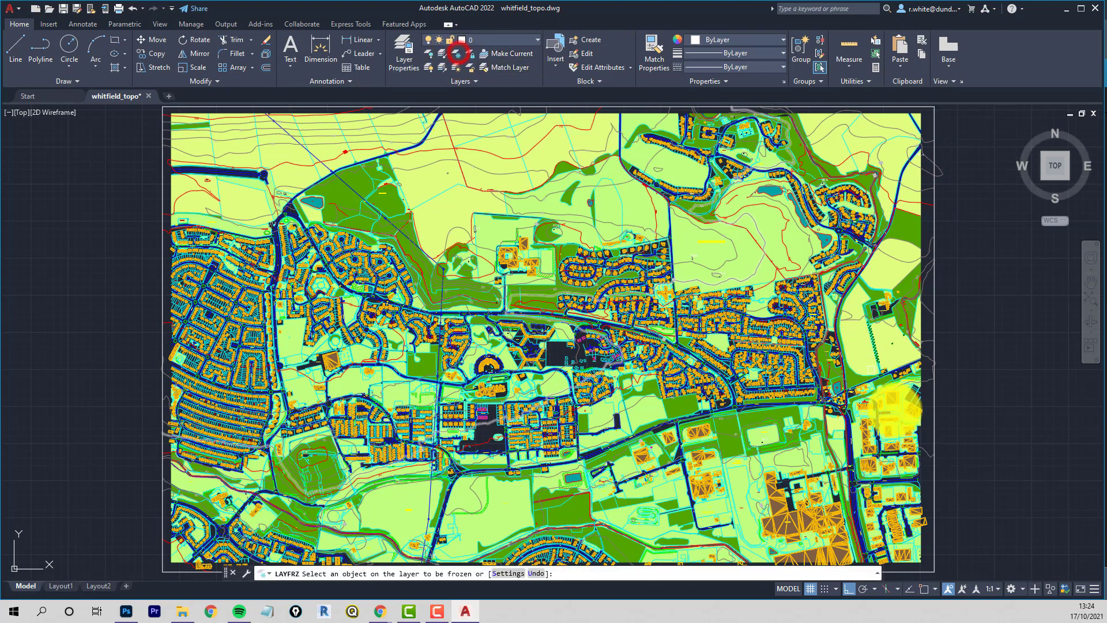
click(925, 523)
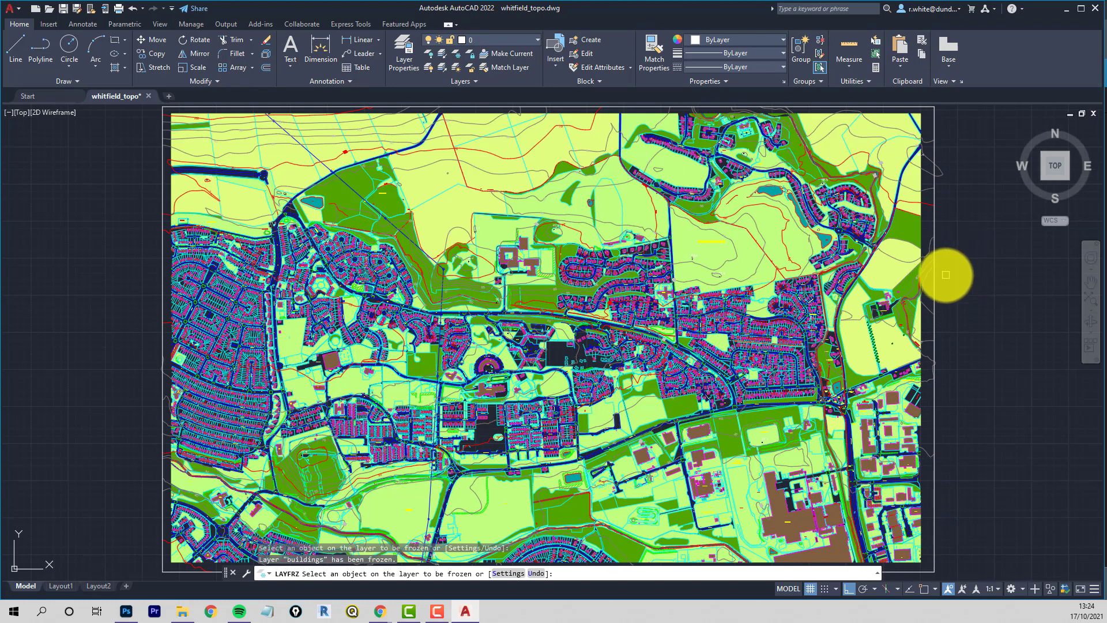
click(935, 289)
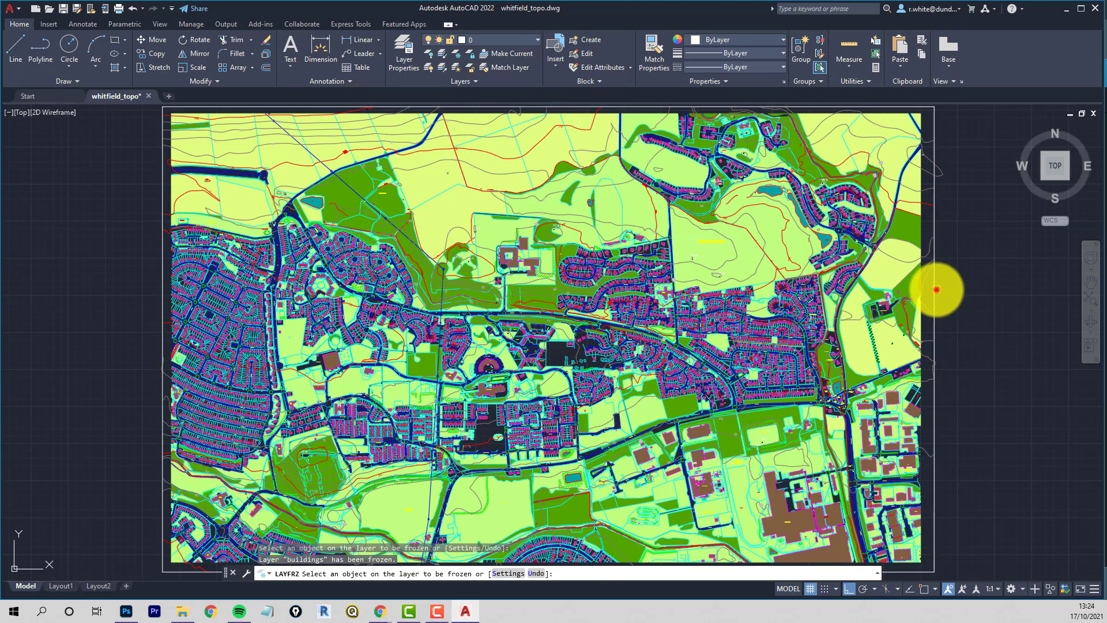
click(930, 174)
click(928, 200)
Step: Freeze the Contour SpotHeight_Text and Spot Height Point layers by picking their objects near the map's north-east edge
scroll(934, 173, up, 10)
middle_drag(902, 119, 873, 278)
click(811, 220)
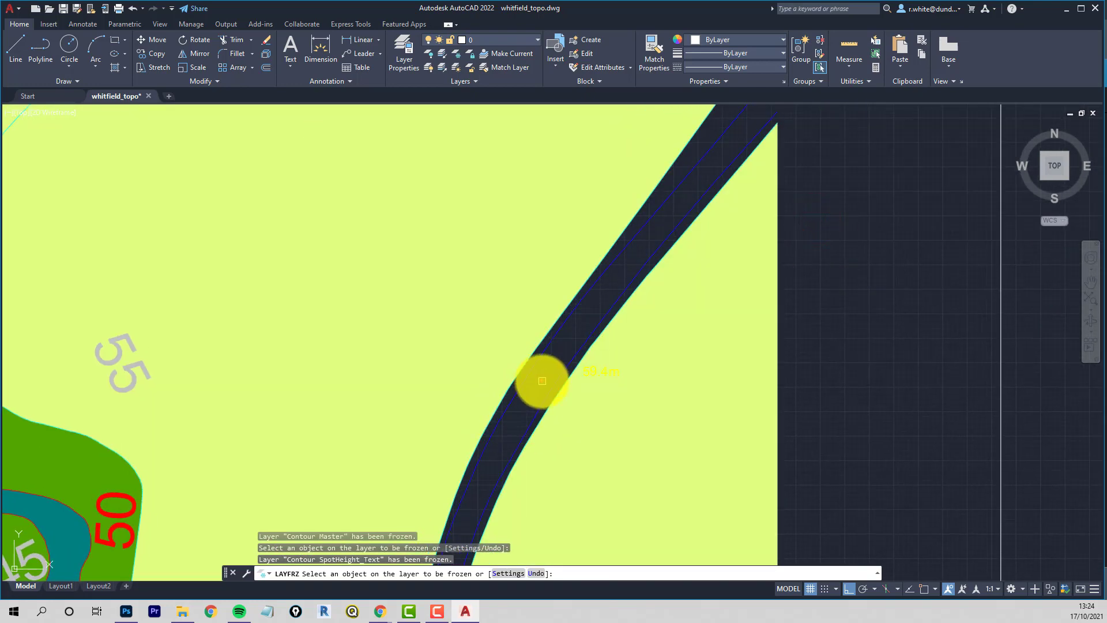
click(543, 381)
Step: Freeze the Contour Master LabelsLine and Contour Ordinary Labels layers by picking the contour numbers near Fithie Burn, and end layer freezing
scroll(519, 390, down, 4)
scroll(545, 384, up, 4)
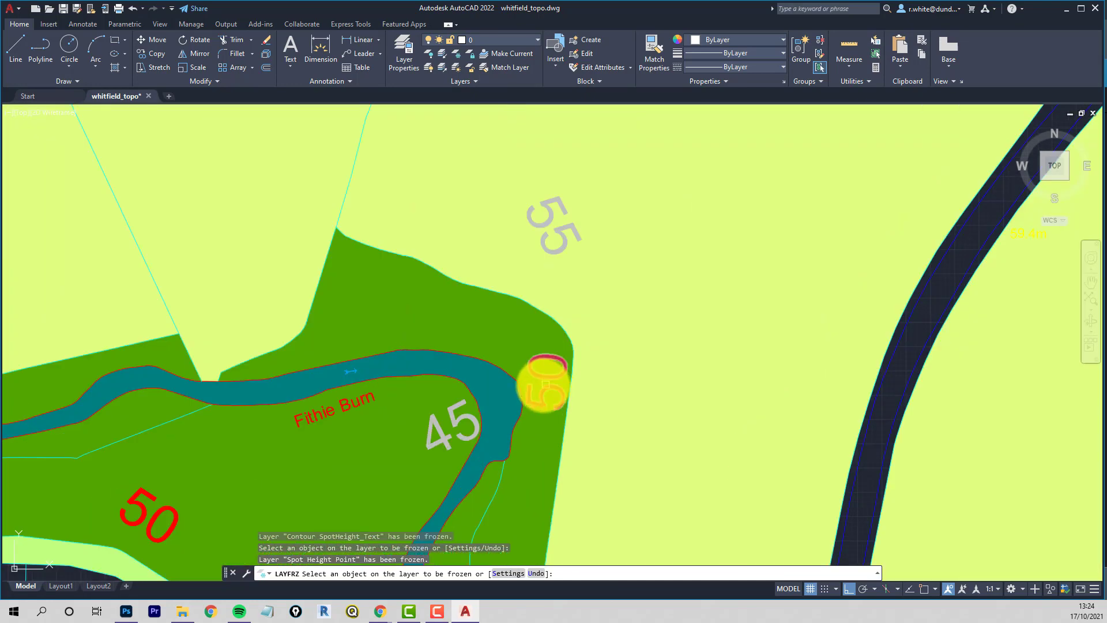
click(540, 378)
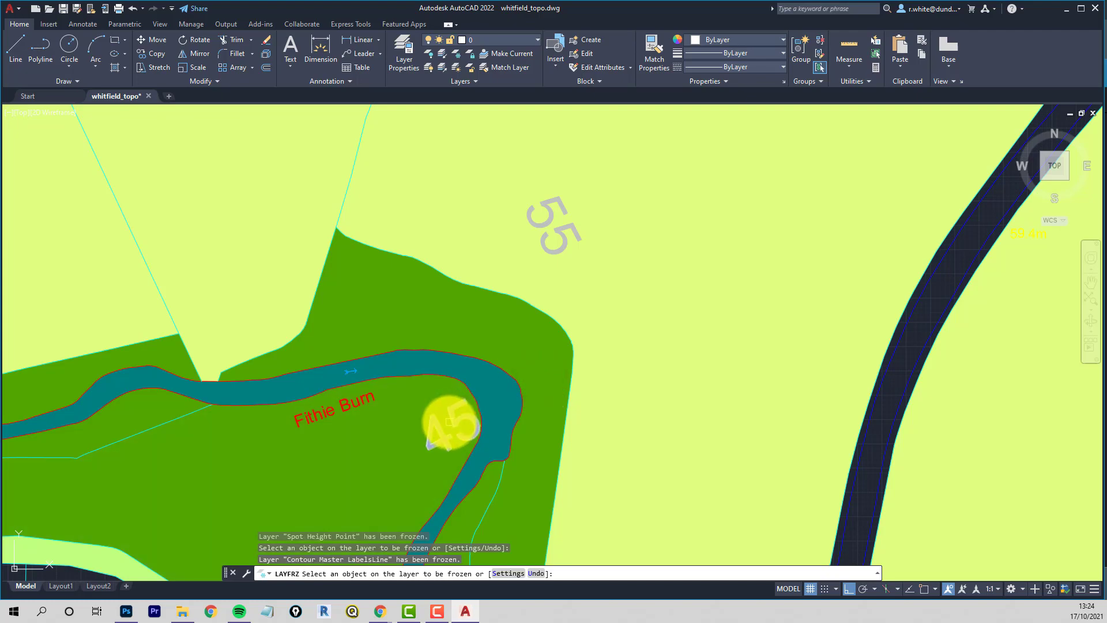
click(454, 421)
scroll(461, 404, down, 6)
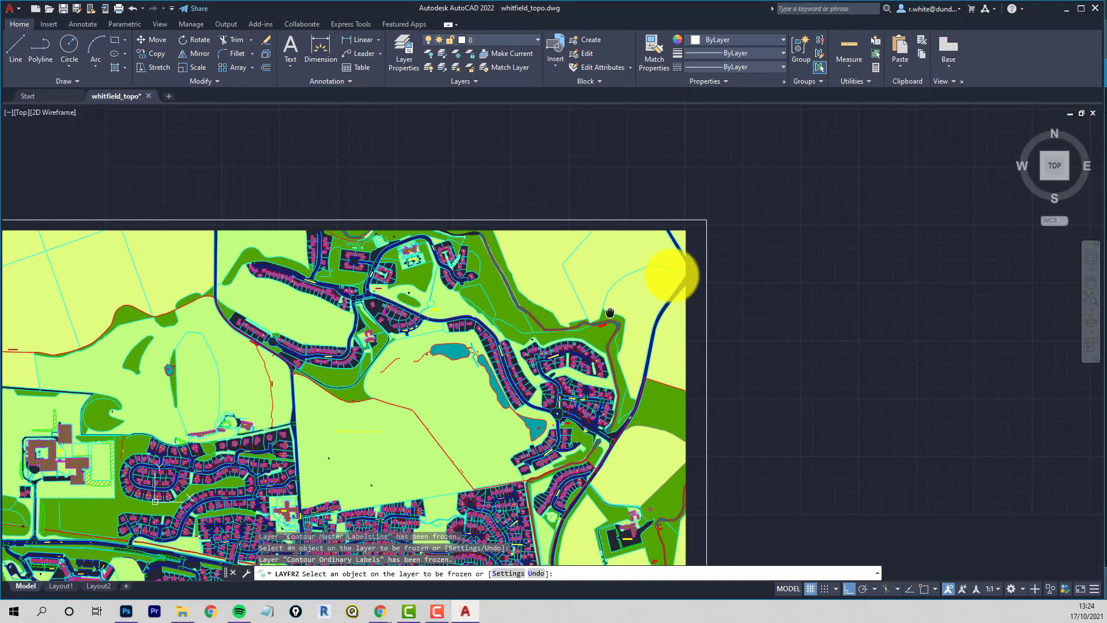
scroll(717, 222, down, 5)
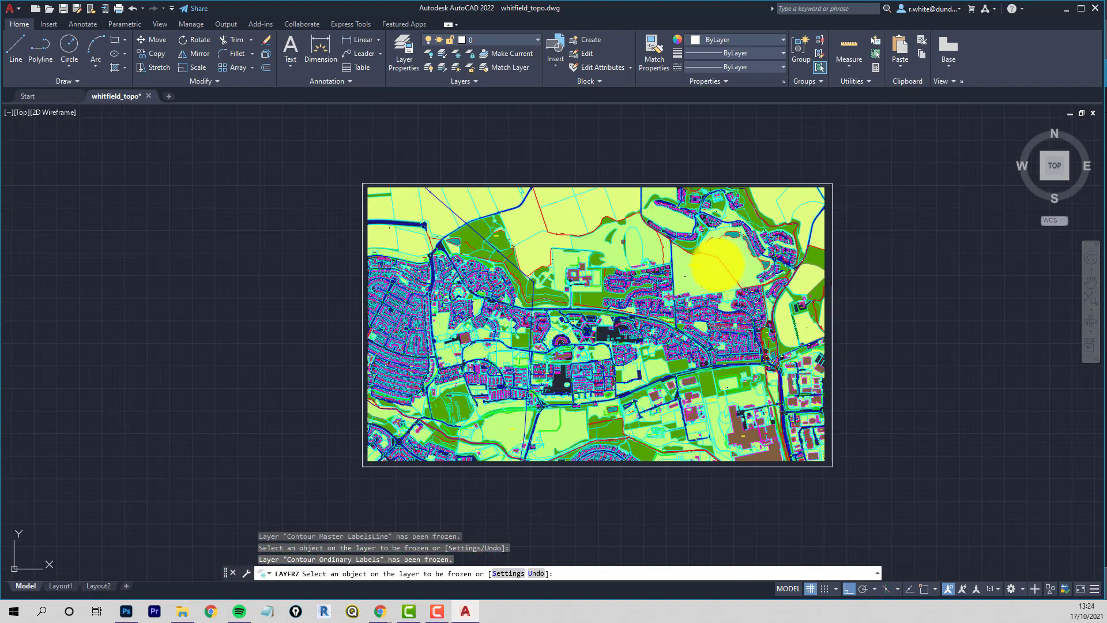
middle_drag(718, 272, 711, 274)
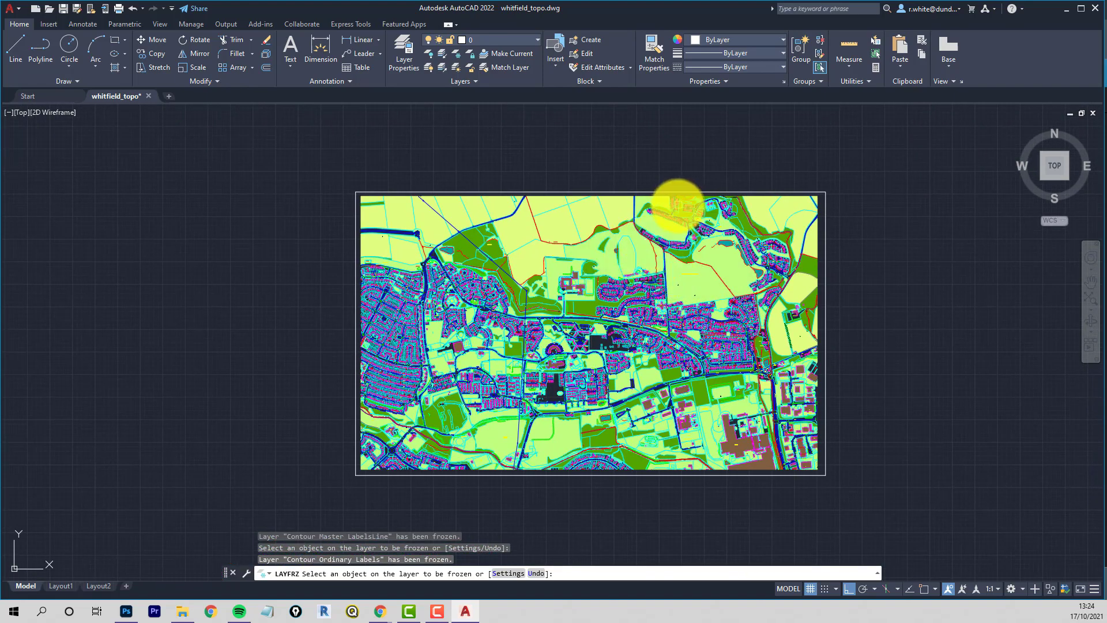
scroll(784, 447, up, 8)
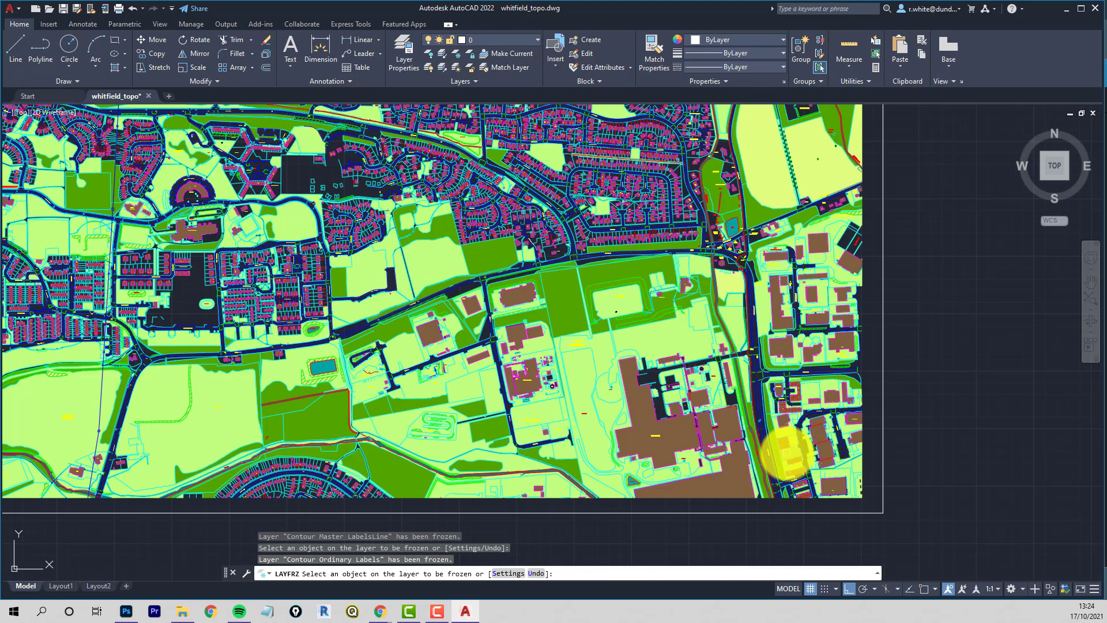
scroll(778, 270, up, 5)
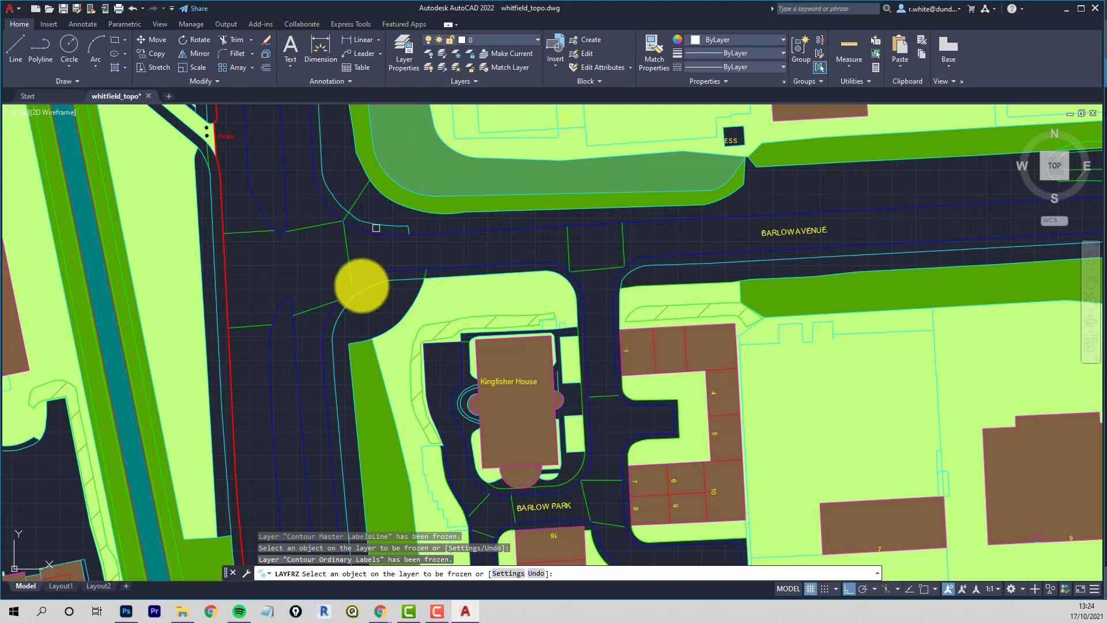
key(Escape)
key(Escape)
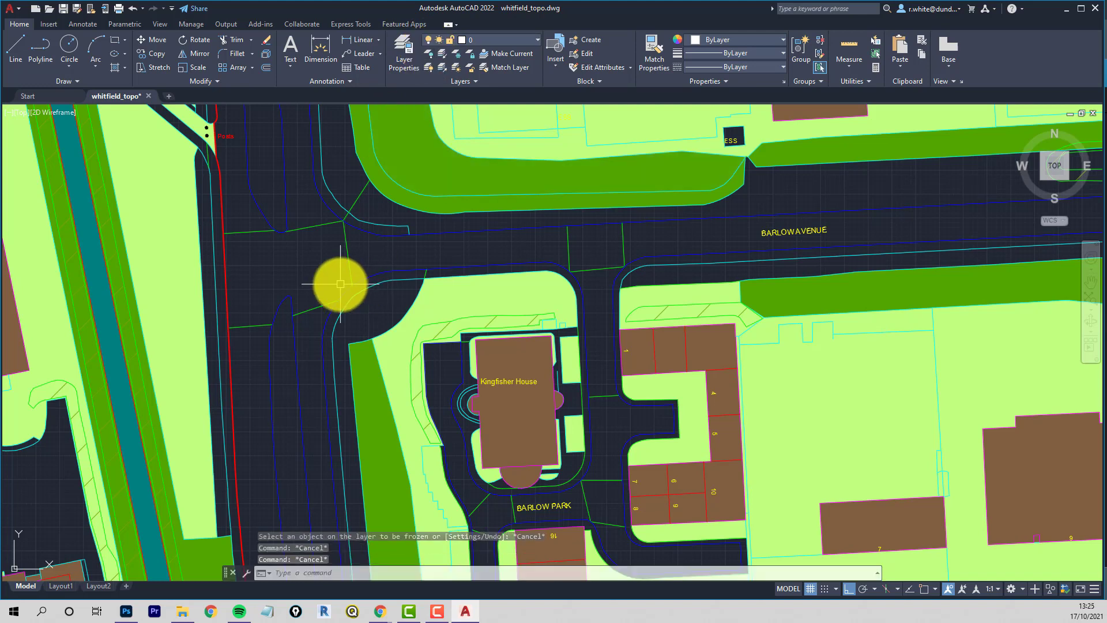
Step: Turn off all layers whose names match *area using the command-line -LAYER command
text(-la)
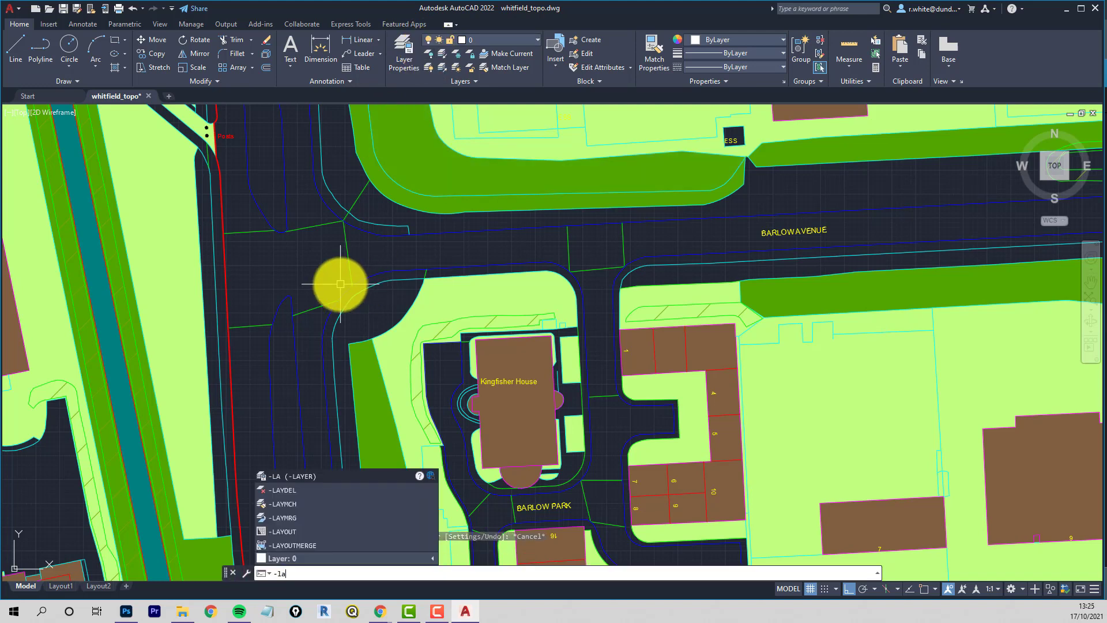
key(Return)
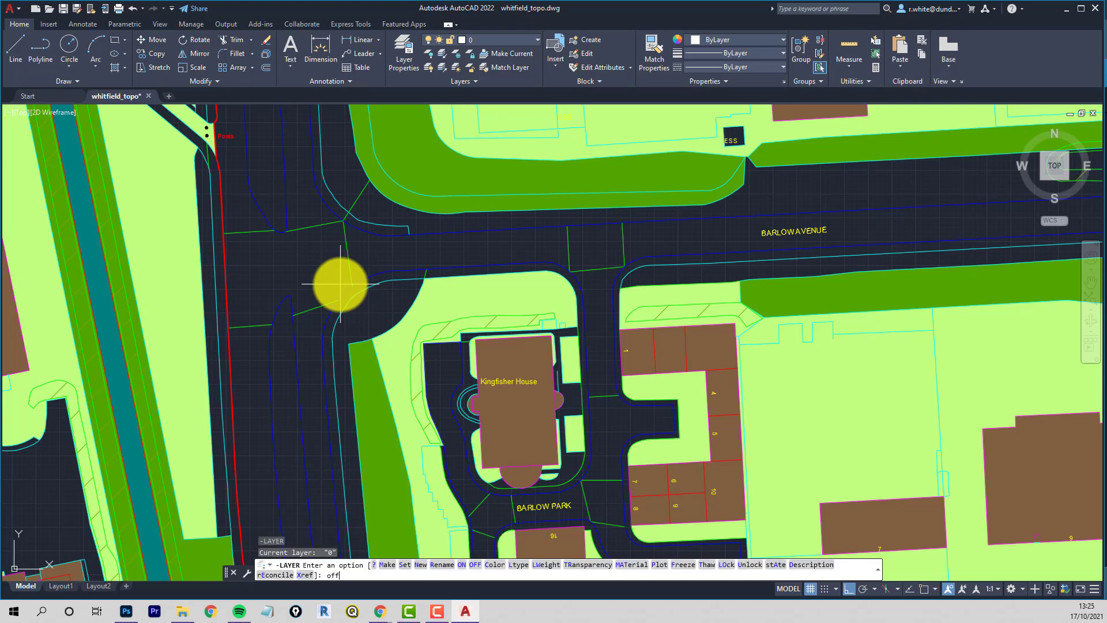
text(off)
key(Return)
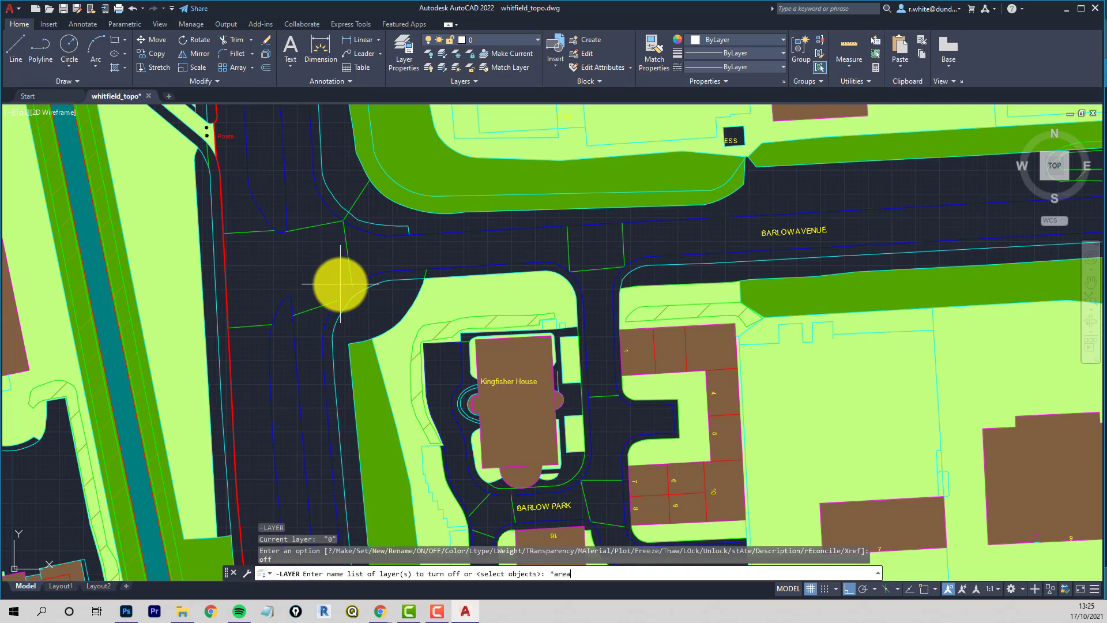
key(Return)
key(Return)
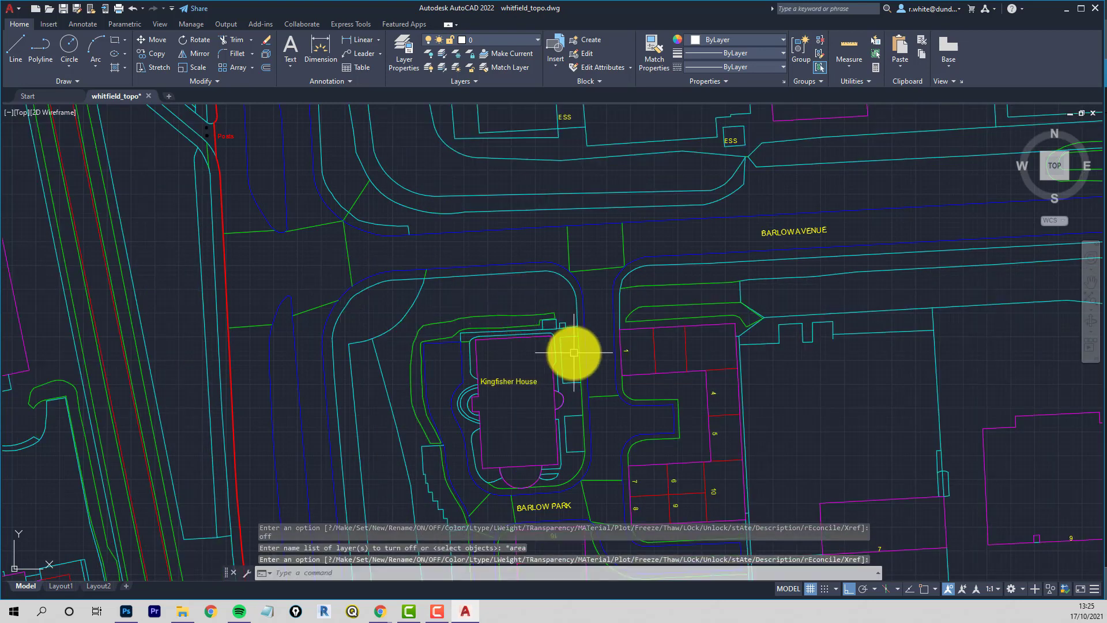
Step: Check which layer the Kingfisher House label is on and review the names in the layer list
scroll(568, 371, down, 3)
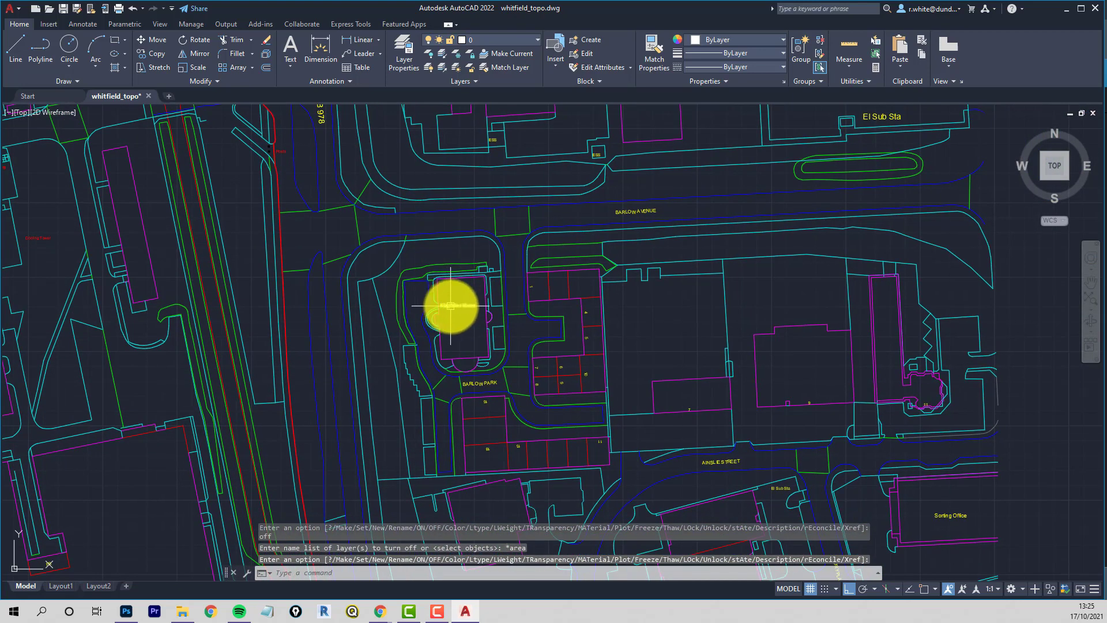
click(452, 306)
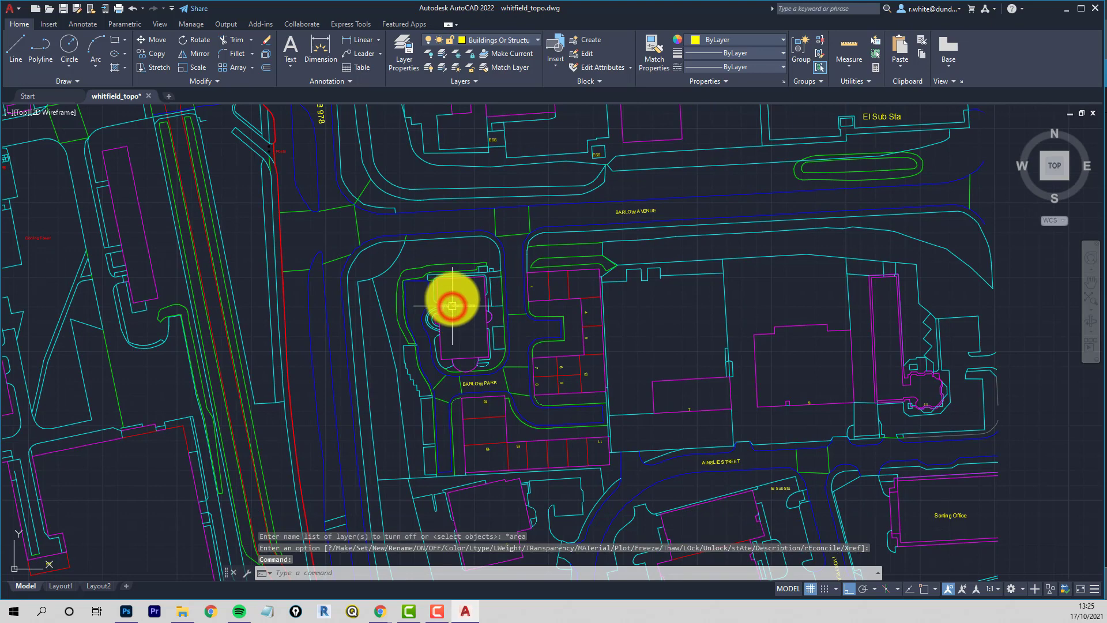
click(538, 41)
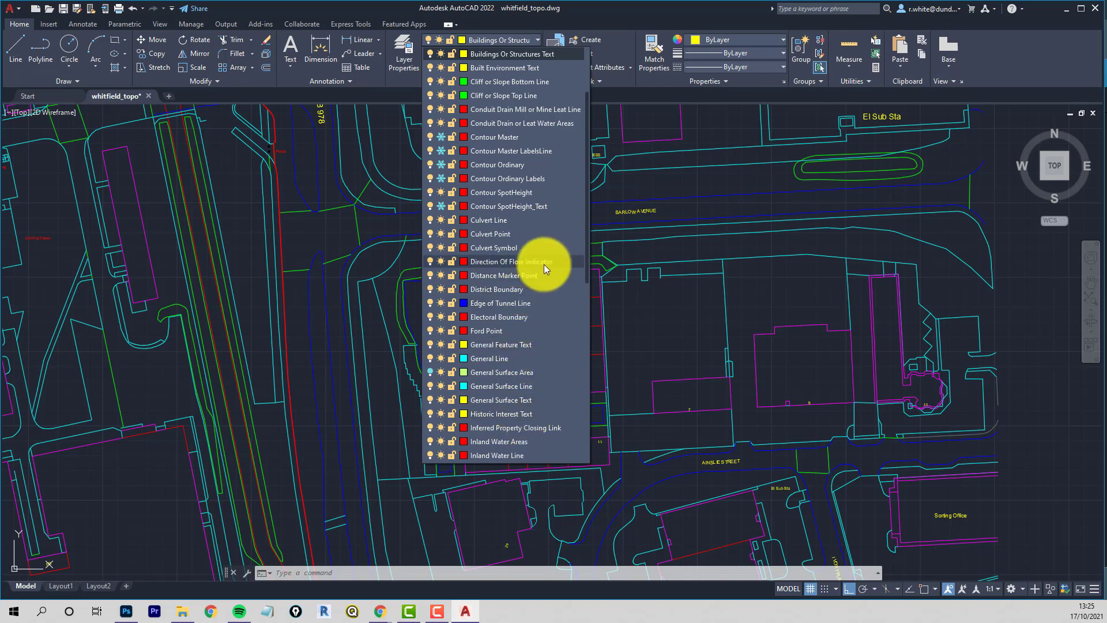
click(634, 3)
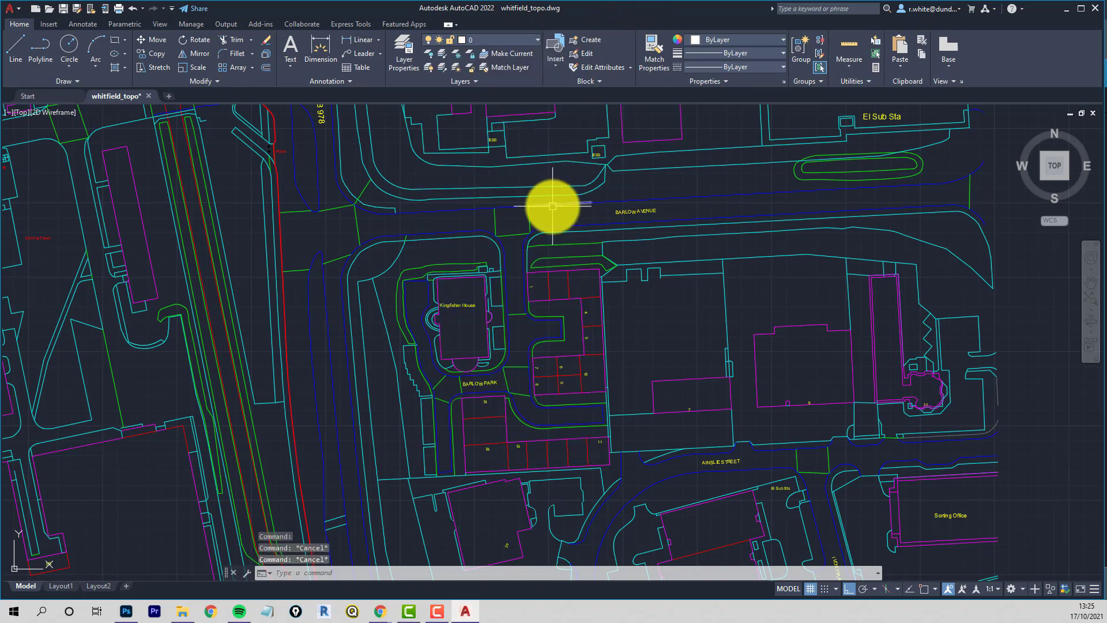
Step: Turn off all layers whose names match *text using the command-line -LAYER command
text(-la)
key(Return)
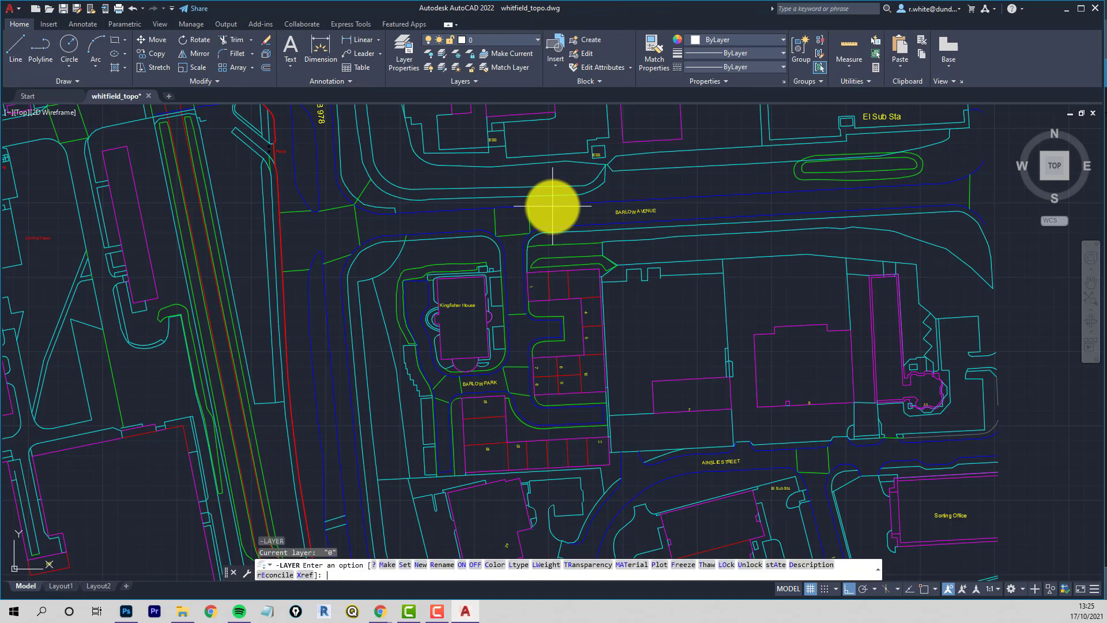
text(off)
key(Return)
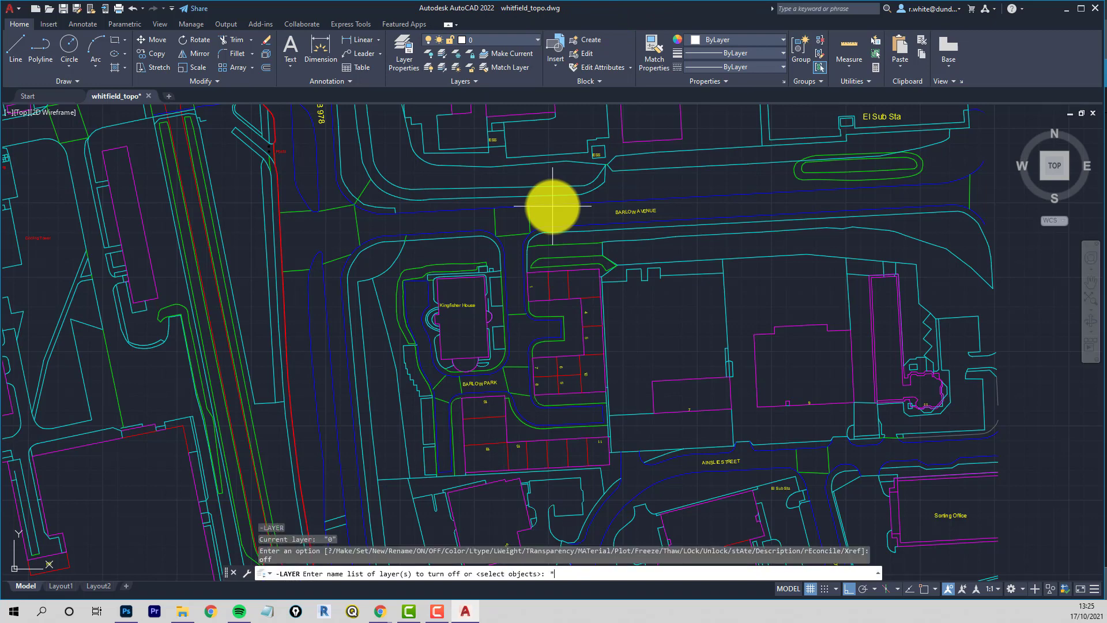
key(Return)
key(Return)
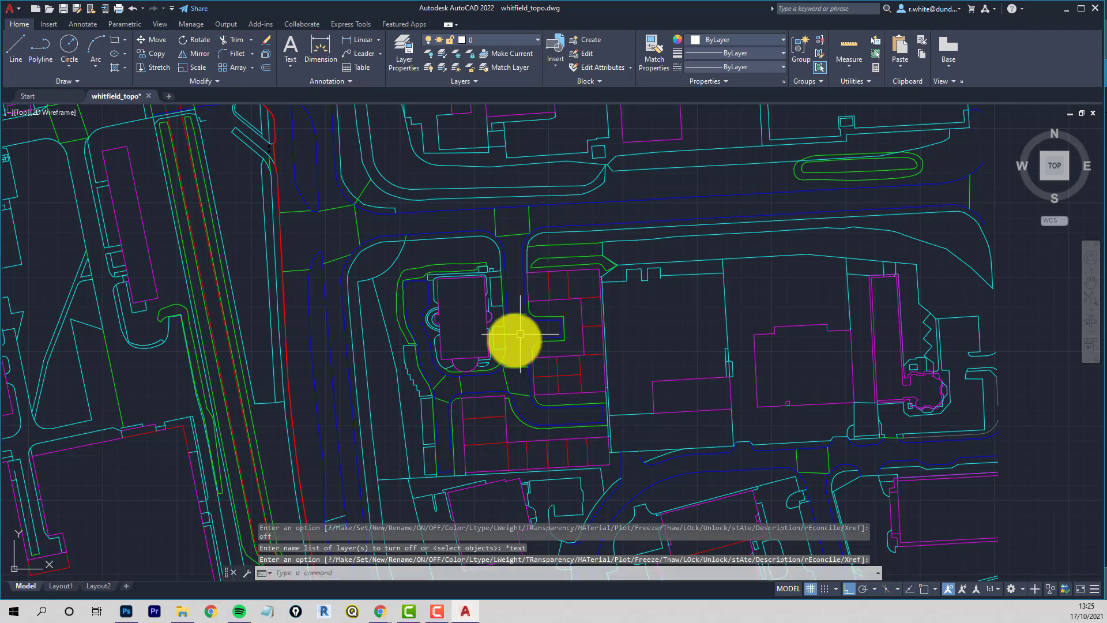
Step: Examine the remaining linework for leftover fills and check the layer of the solid red hatch beside the road
scroll(512, 341, down, 5)
scroll(403, 365, down, 2)
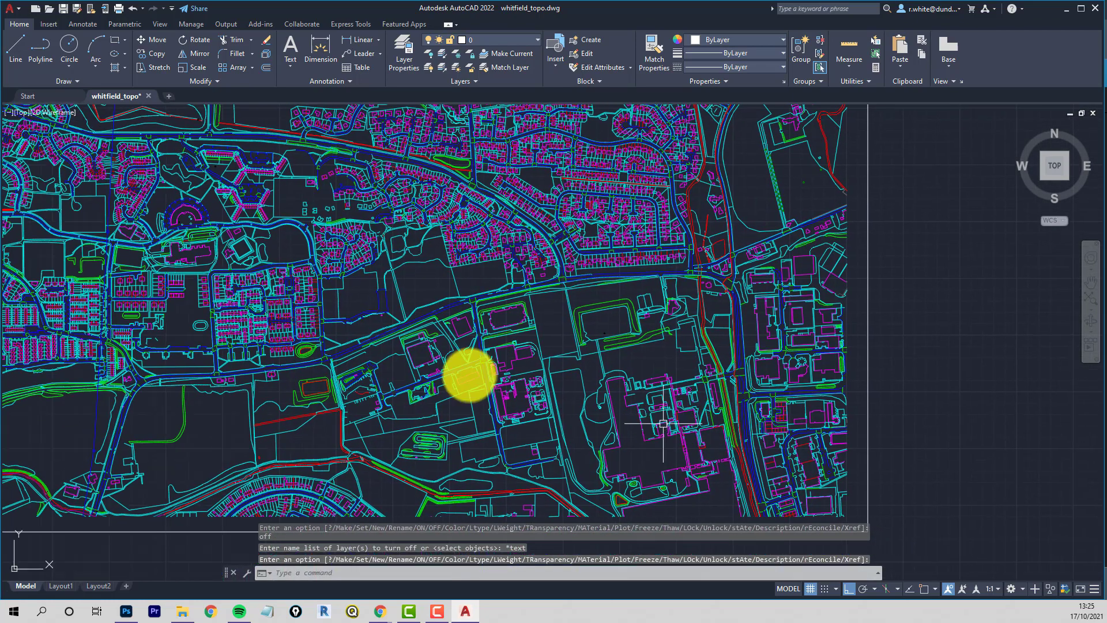
scroll(335, 205, up, 3)
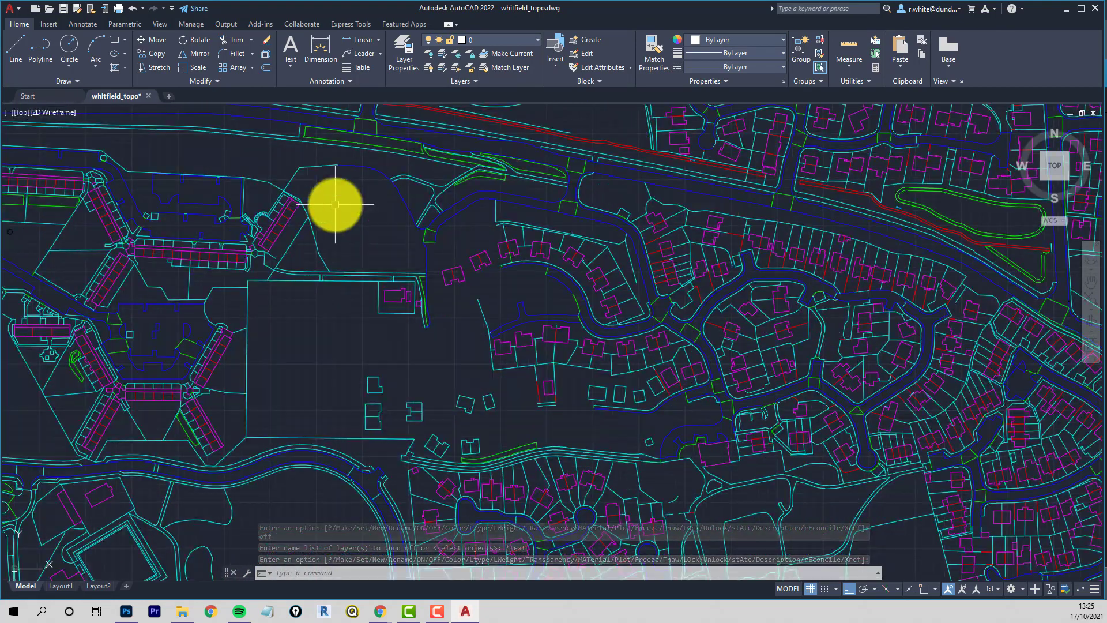
mouse_move(358, 230)
middle_down()
mouse_move(378, 249)
mouse_move(665, 258)
middle_up()
scroll(665, 259, down, 4)
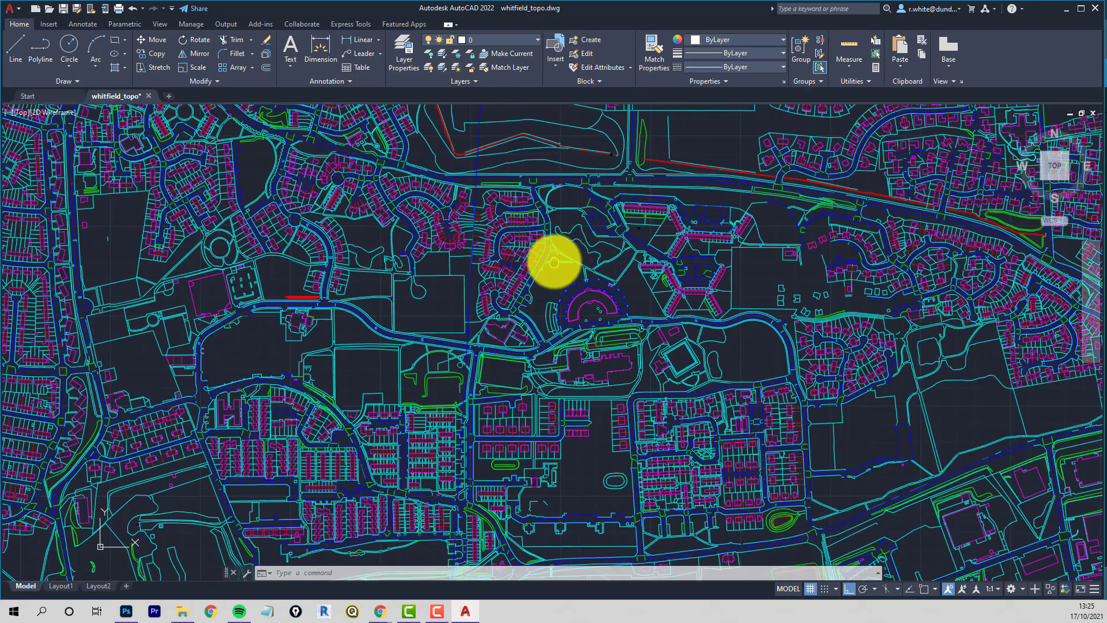
scroll(277, 292, up, 8)
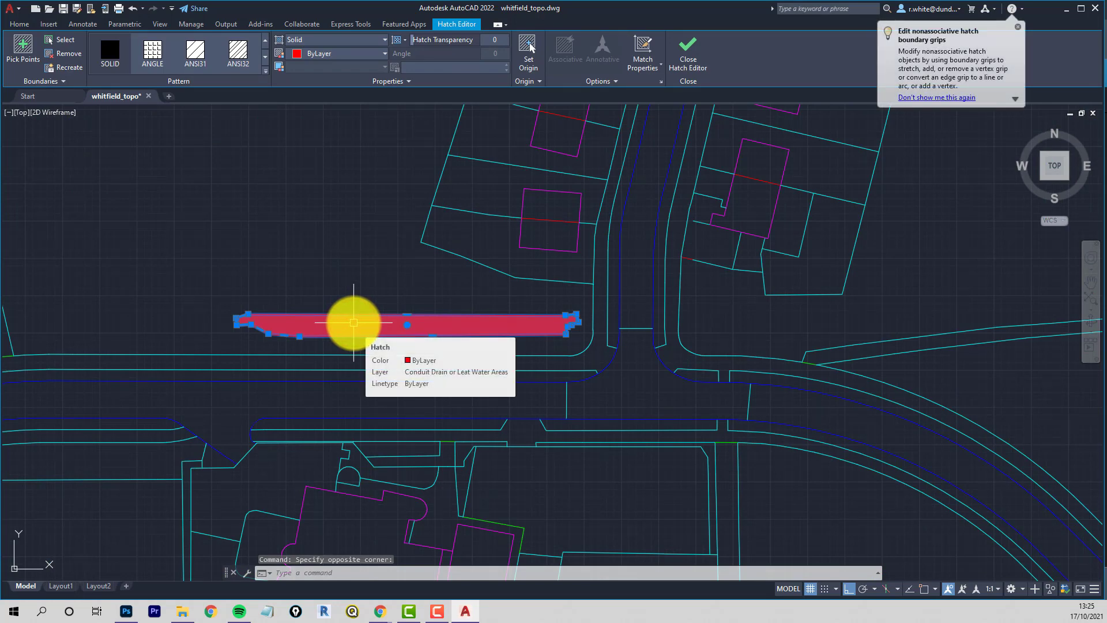
scroll(354, 323, down, 2)
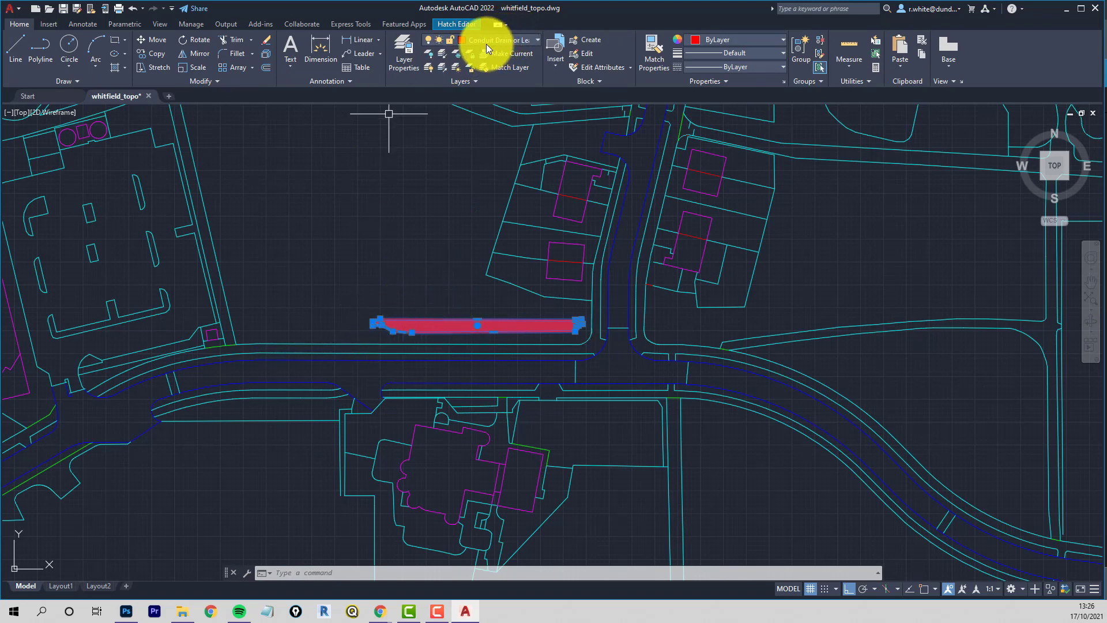
key(Escape)
key(Escape)
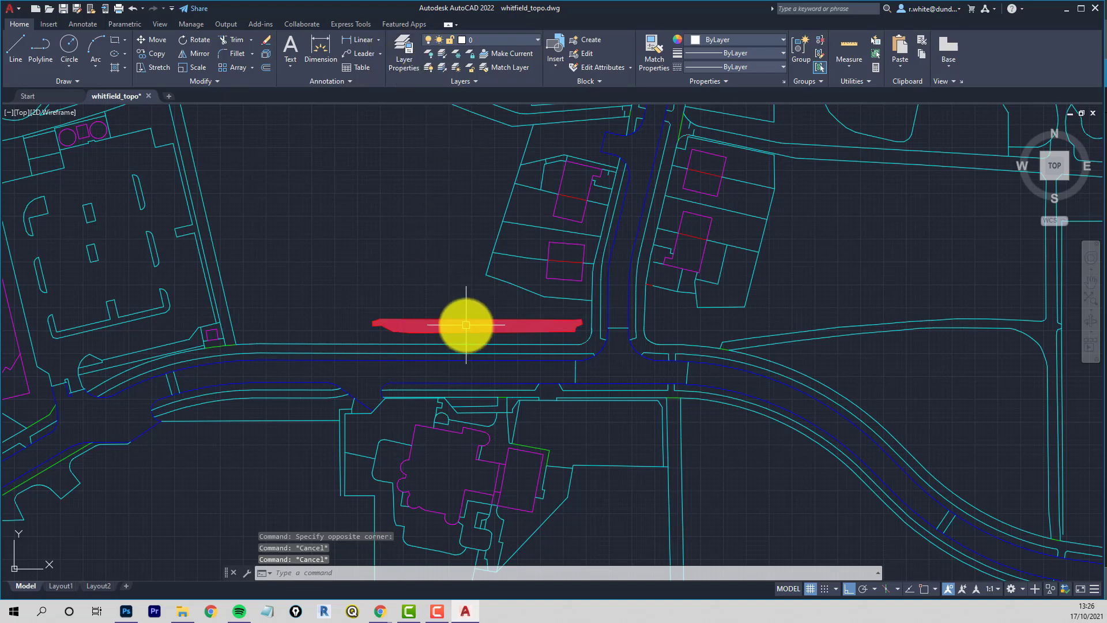
Step: Delete the solid red hatch beside the road, leaving its outline in place
click(465, 325)
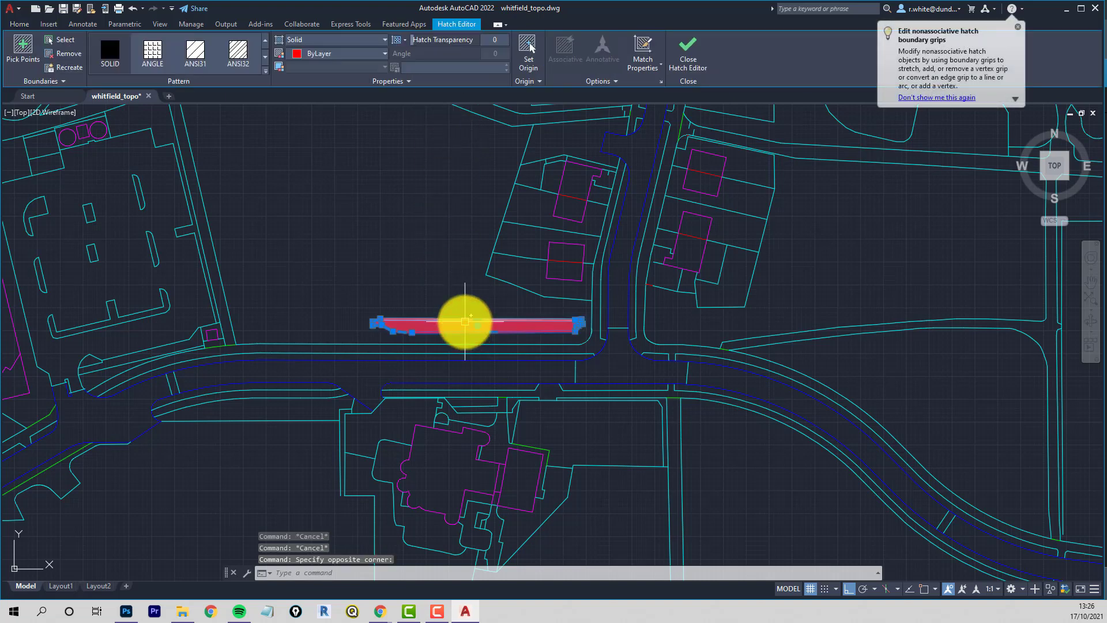
key(Delete)
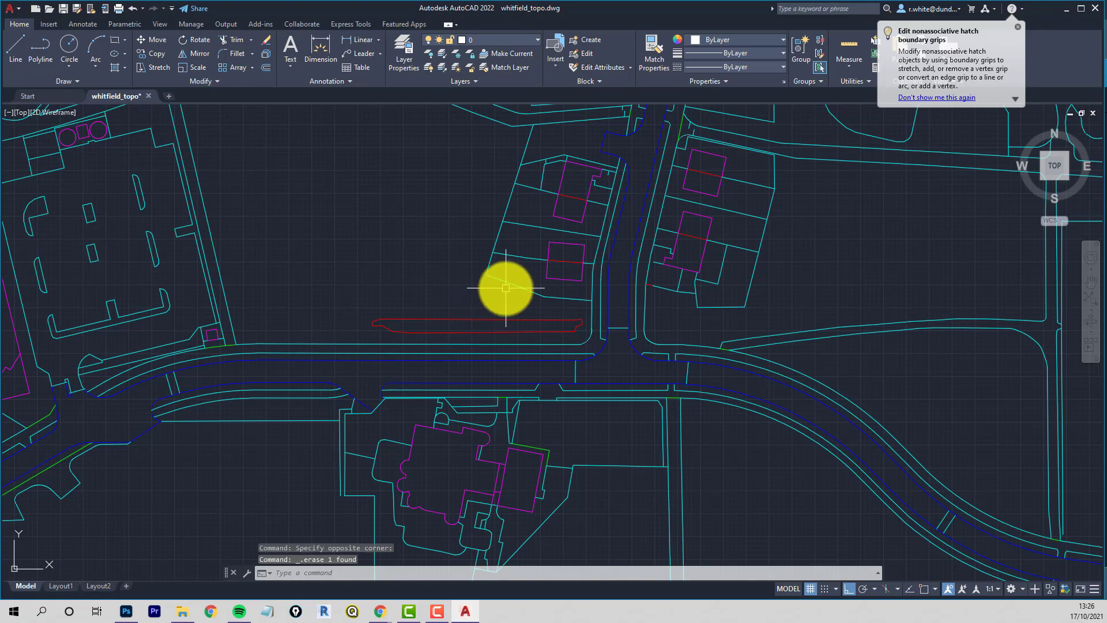
Step: Check which layer the long red boundary lines crossing the fields and following the road are on
scroll(502, 279, down, 10)
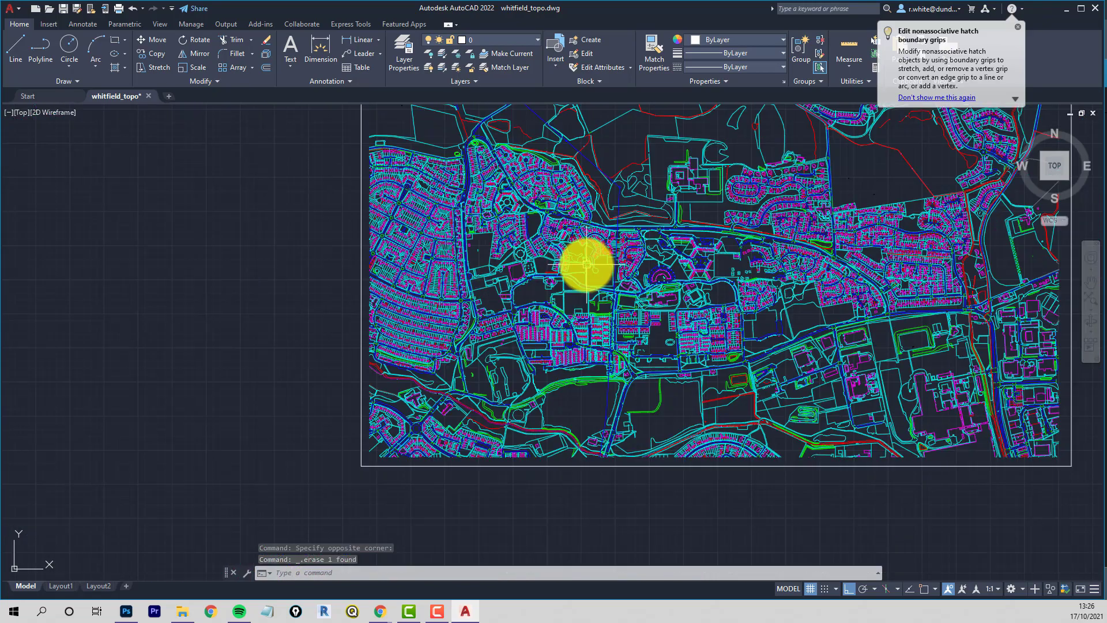
mouse_move(703, 294)
middle_down()
mouse_move(594, 344)
mouse_move(603, 373)
middle_up()
scroll(662, 168, up, 6)
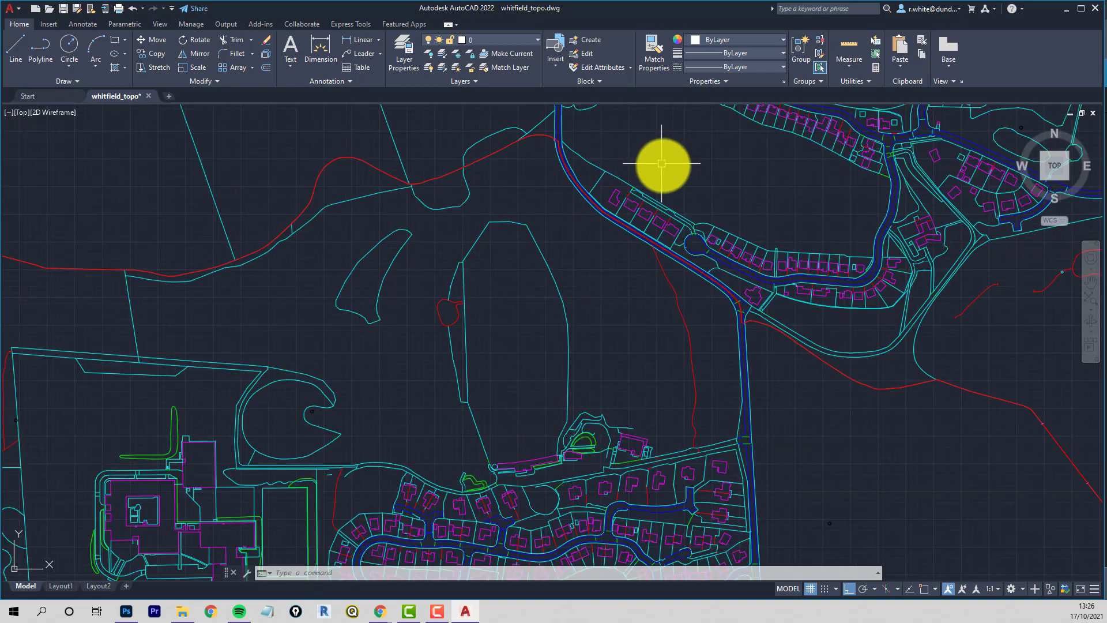
click(803, 346)
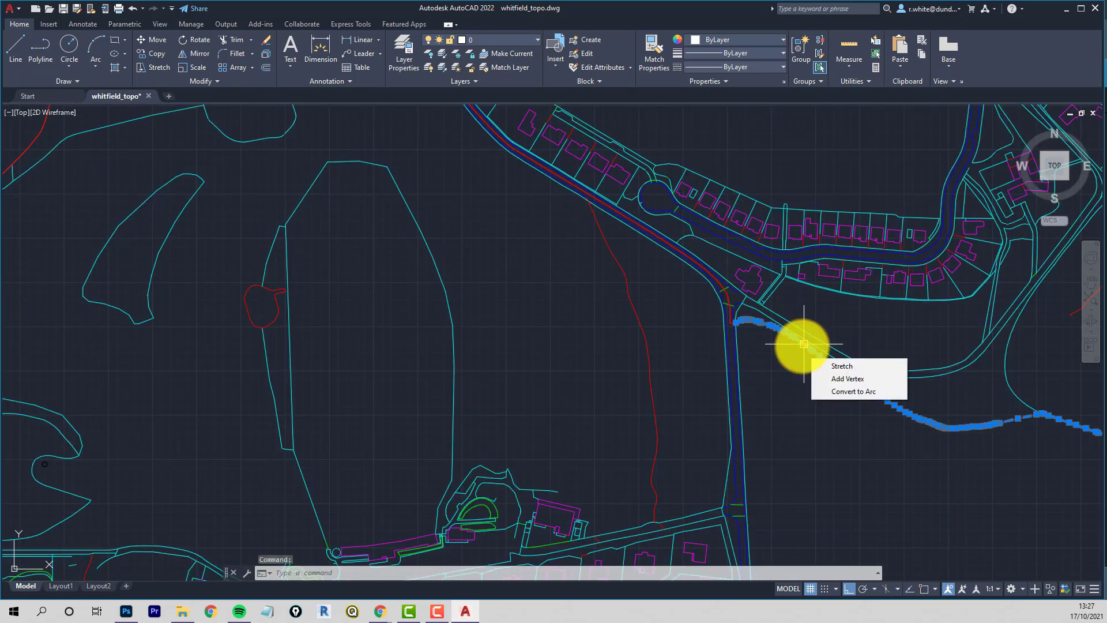
scroll(608, 254, down, 2)
scroll(537, 247, up, 2)
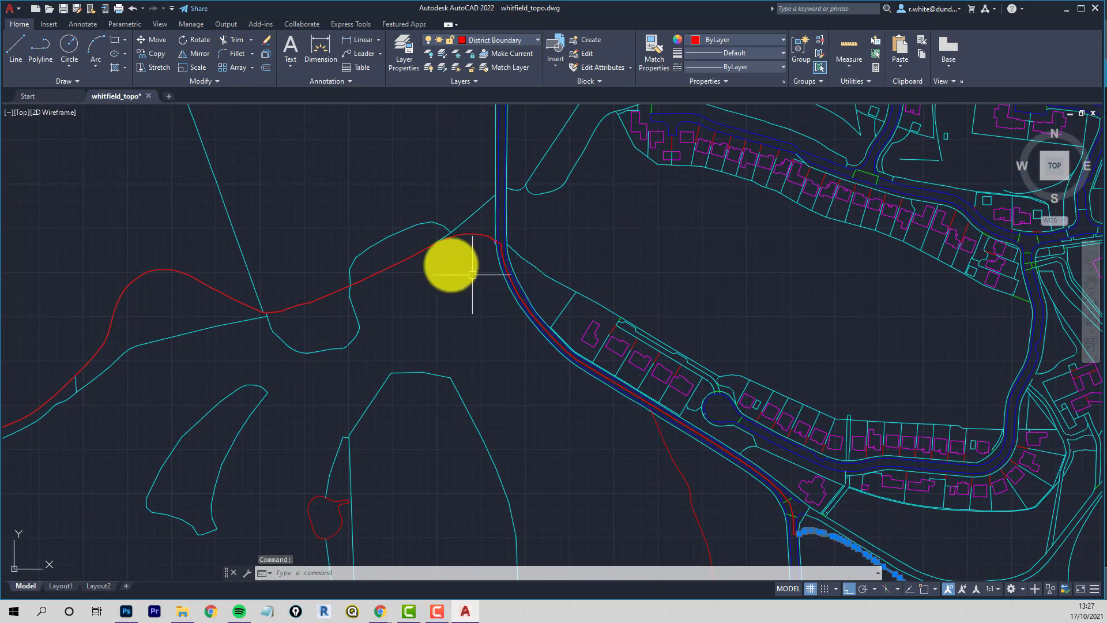
key(Escape)
click(469, 233)
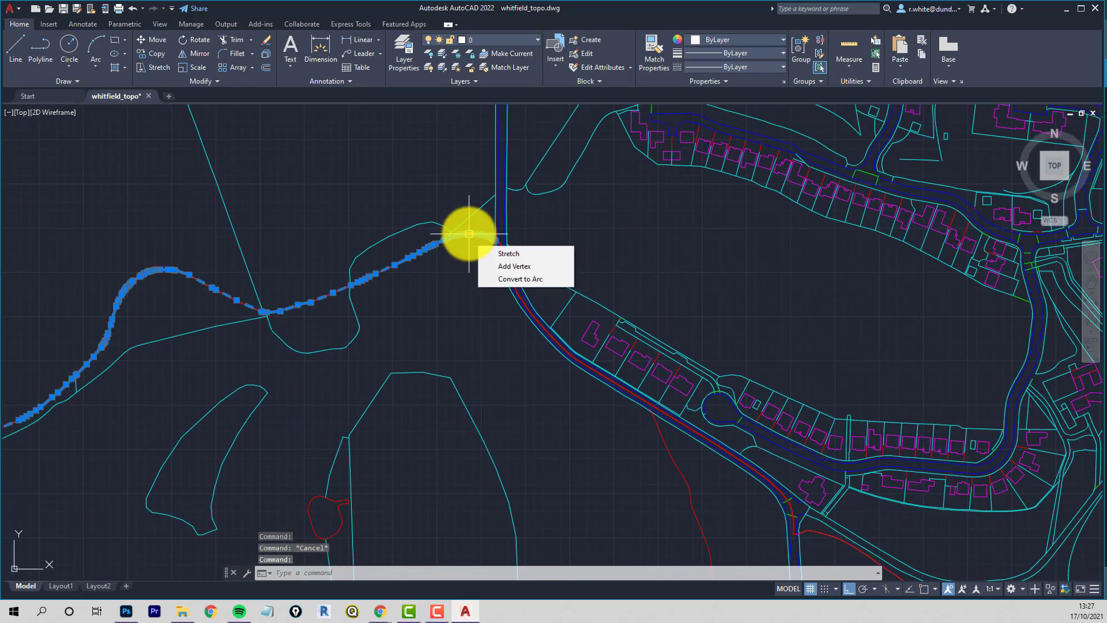
click(469, 233)
key(Escape)
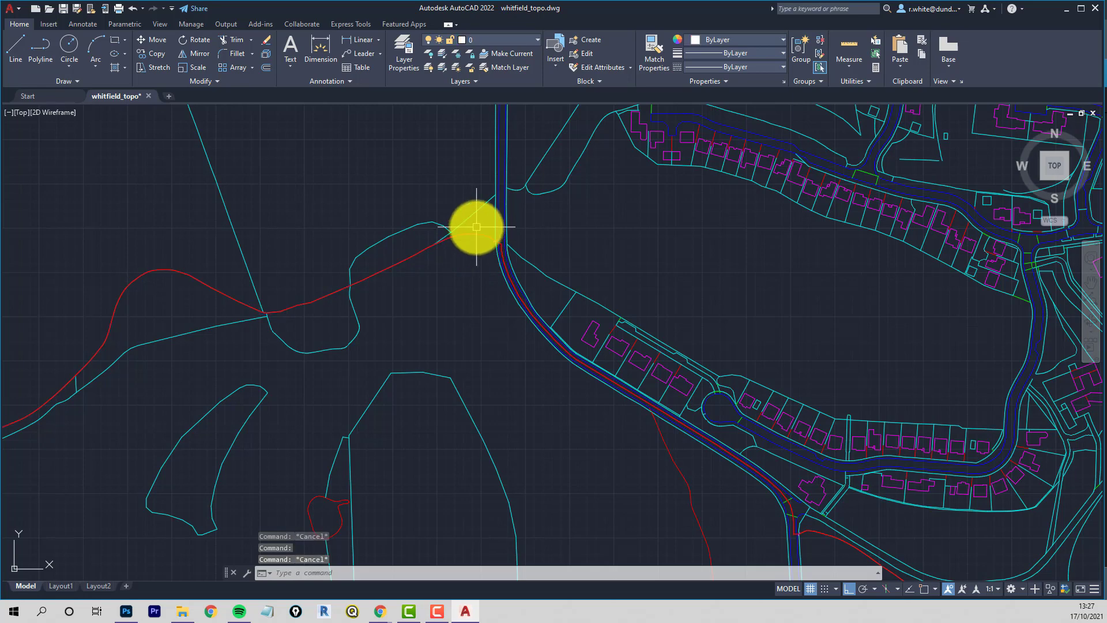
click(477, 236)
key(Escape)
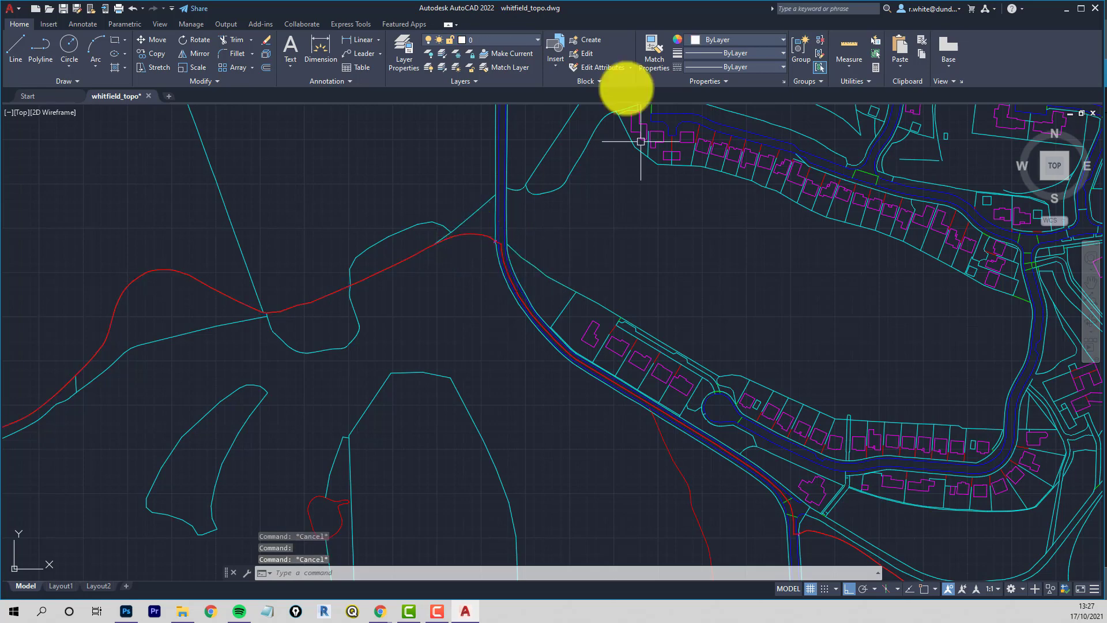
Step: Freeze the District Boundary and Boundary Half Mereing layers by picking the red boundary line and the small magenta mereing symbol
click(459, 54)
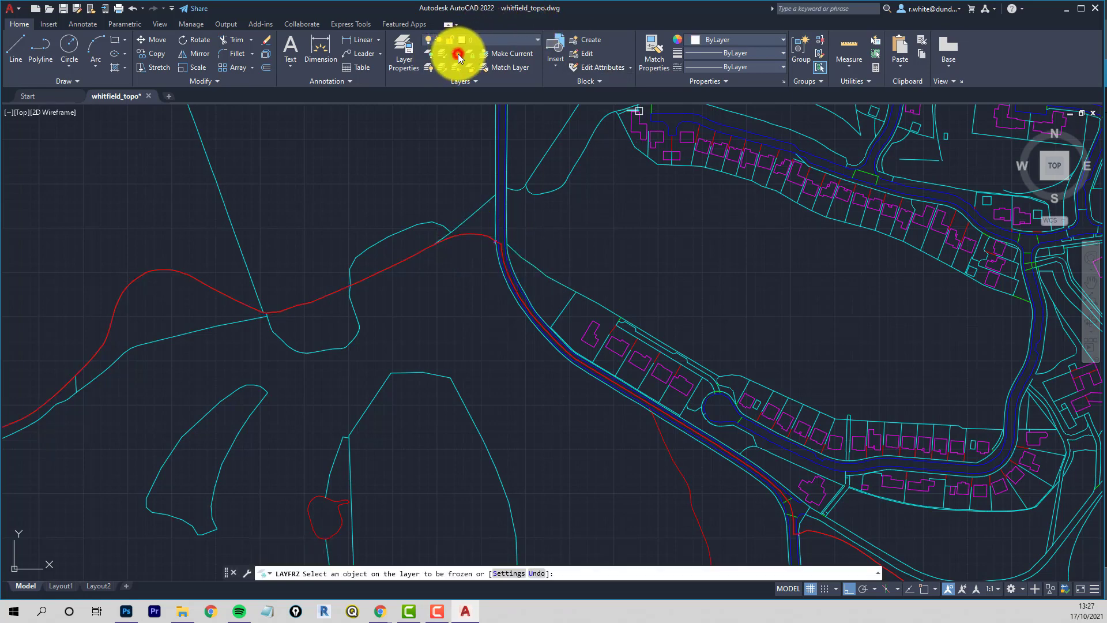
click(476, 235)
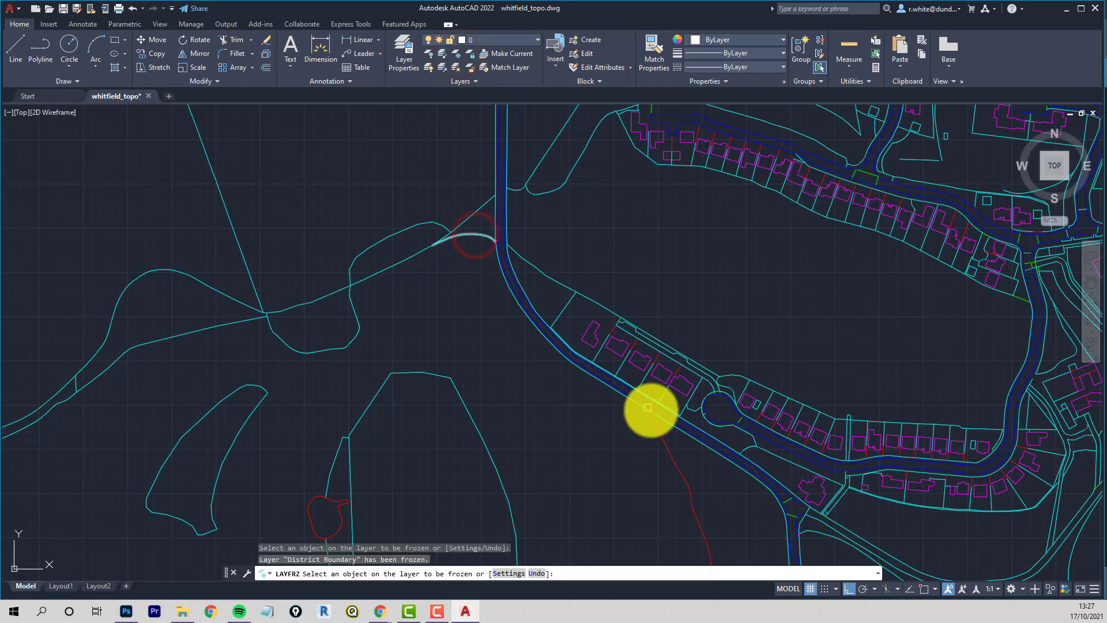
scroll(519, 256, up, 8)
scroll(528, 270, up, 5)
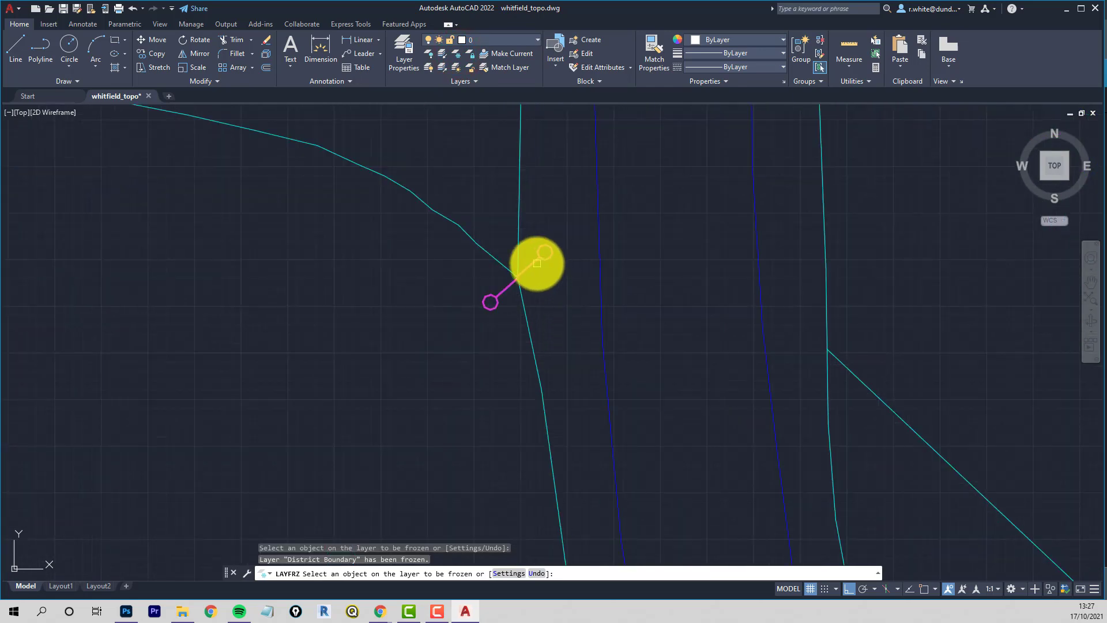
click(530, 266)
Step: End the layer freezing and delete the solid red hatch between the two red lines near the path junction
scroll(535, 263, down, 15)
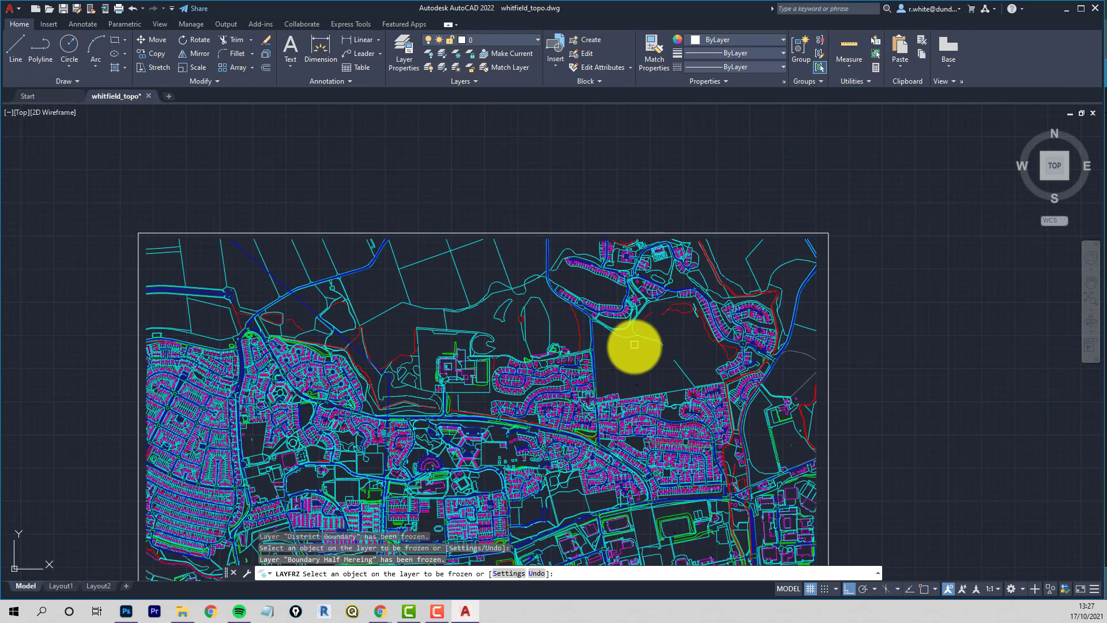
scroll(482, 421, up, 10)
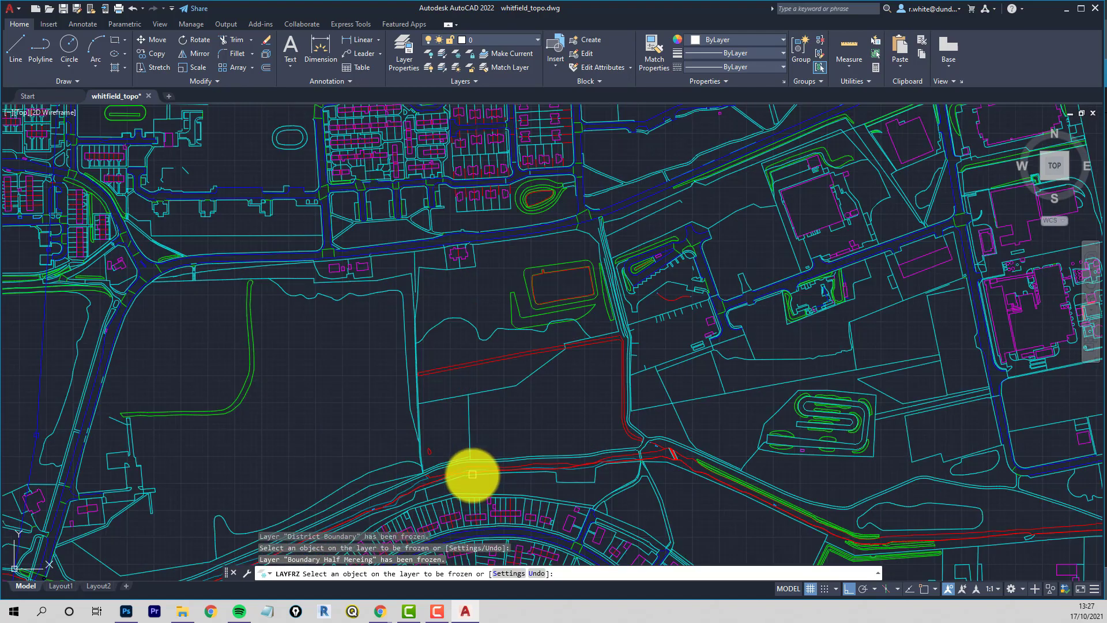
scroll(734, 425, up, 5)
key(Escape)
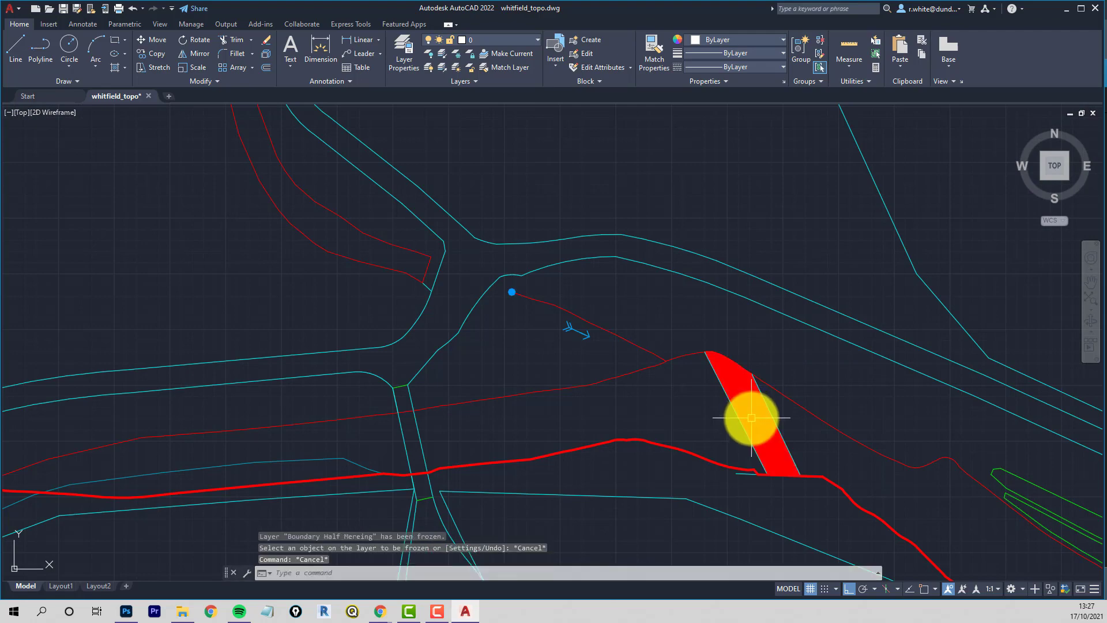
click(753, 409)
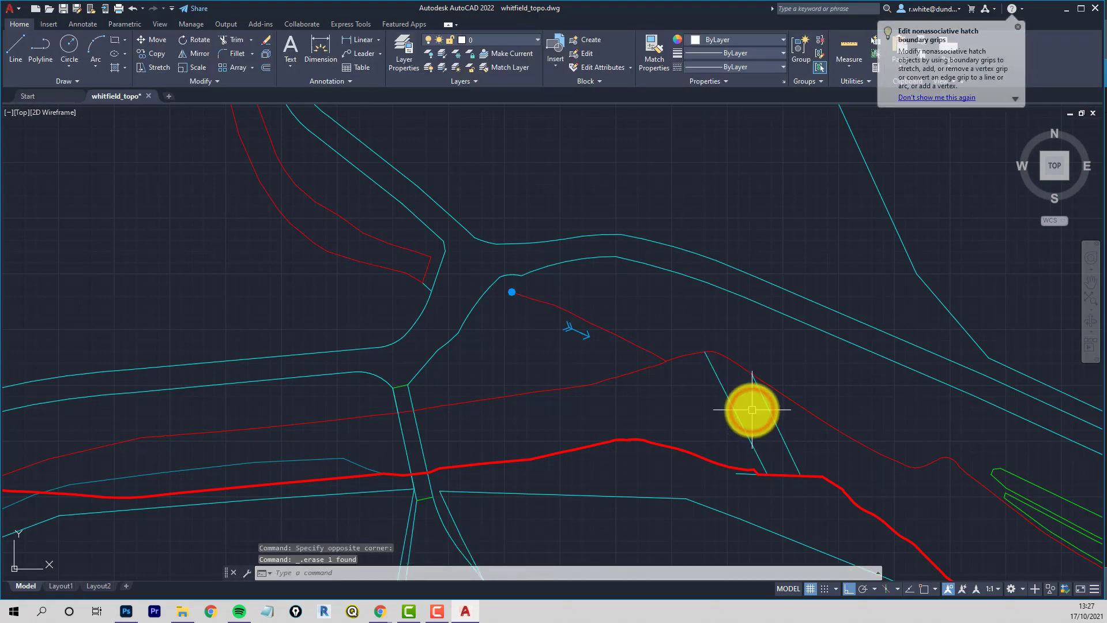
Step: Freeze the Building Division layer by picking a red dividing line inside one of the terraced houses
scroll(752, 409, down, 6)
mouse_move(648, 390)
middle_down()
mouse_move(761, 379)
mouse_move(668, 375)
mouse_move(635, 391)
mouse_move(710, 465)
middle_up()
mouse_move(431, 366)
middle_down()
mouse_move(725, 322)
mouse_move(862, 318)
middle_up()
scroll(320, 333, up, 7)
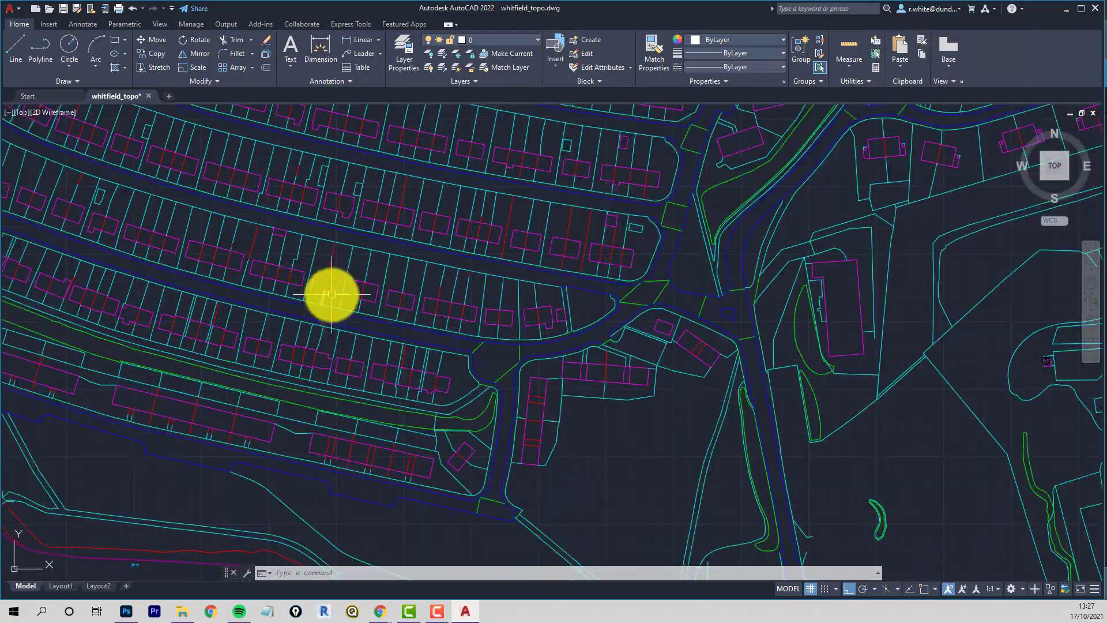
middle_drag(611, 260, 537, 270)
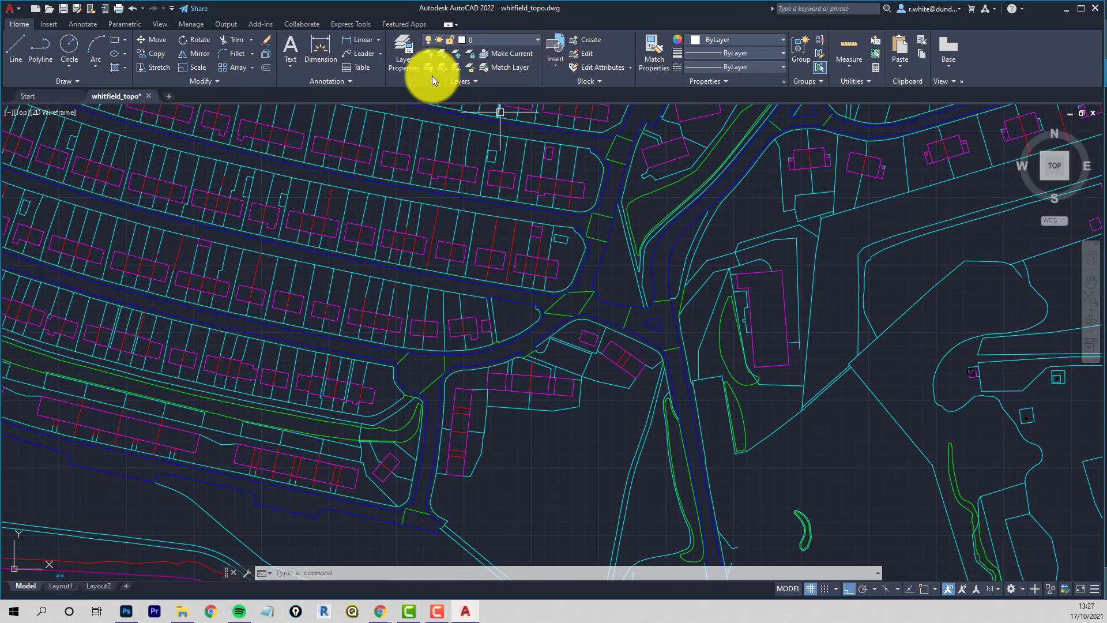
click(456, 54)
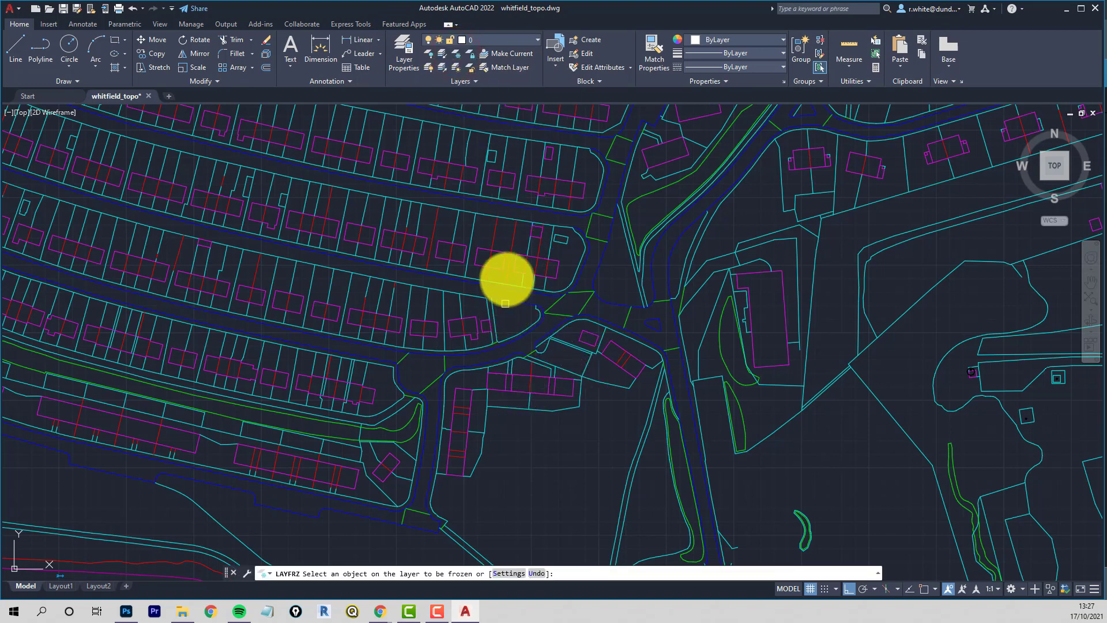
scroll(488, 251, up, 3)
click(489, 257)
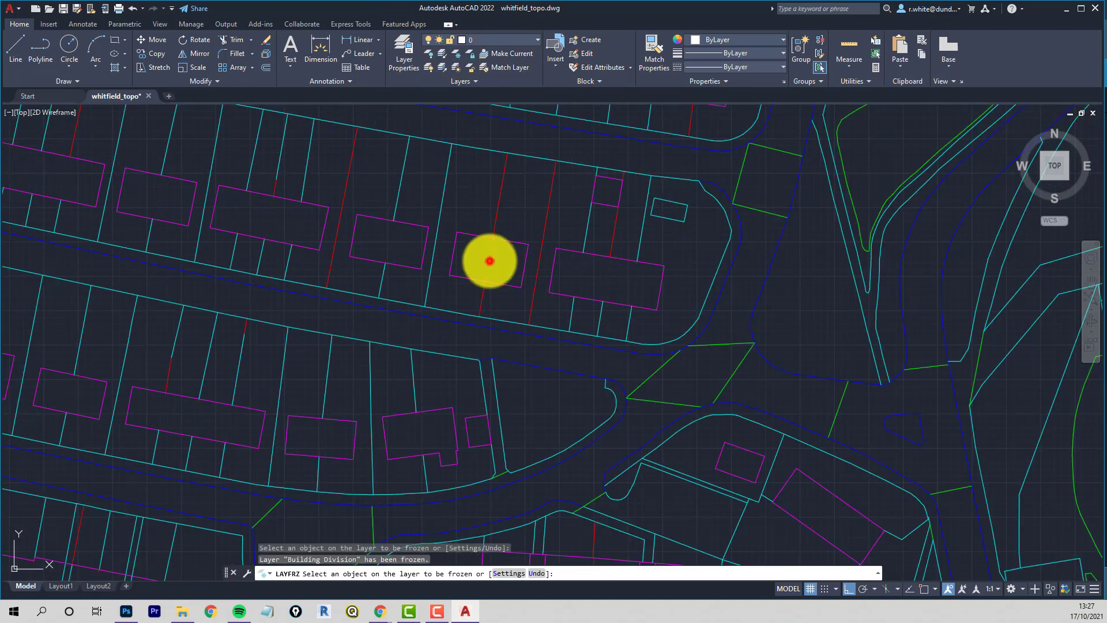
key(Escape)
key(Escape)
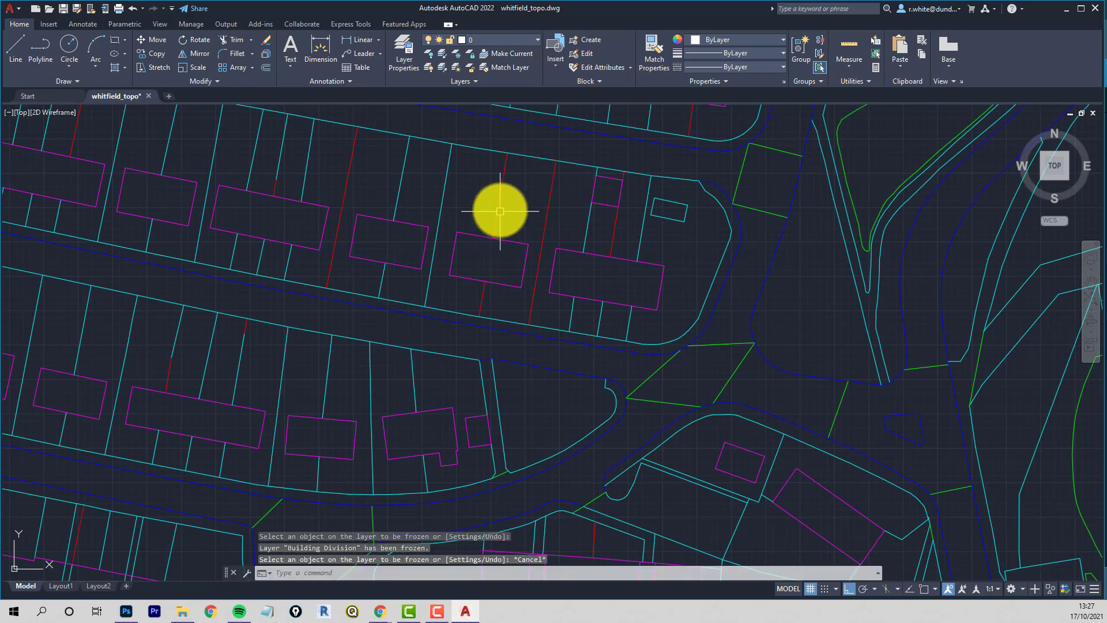
Step: Check which layer the remaining red plot line behind the house is on
click(499, 212)
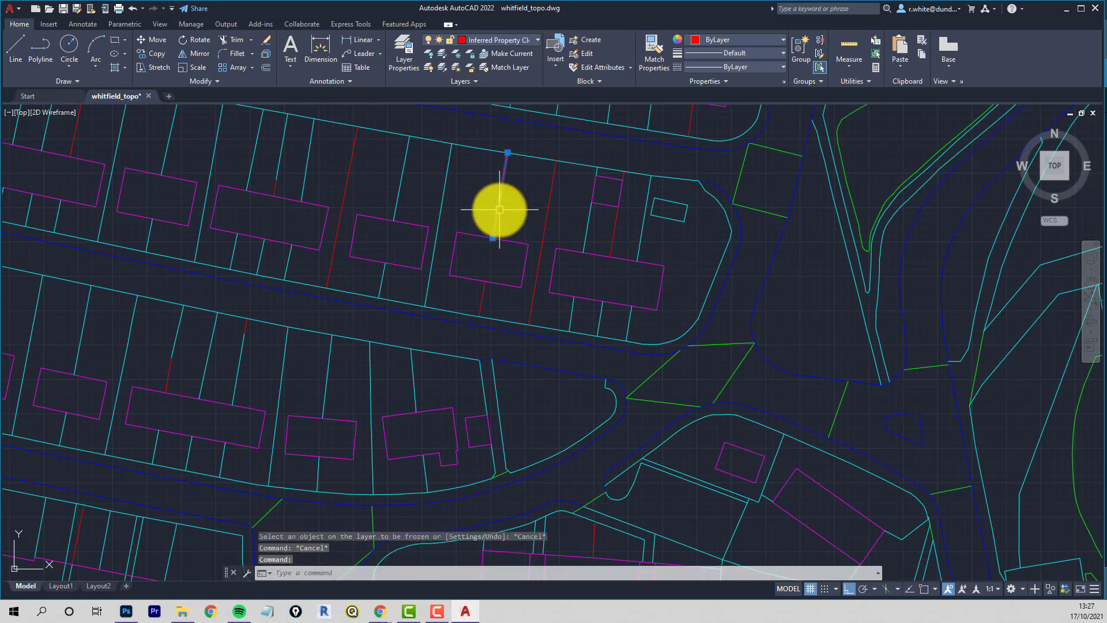
key(Escape)
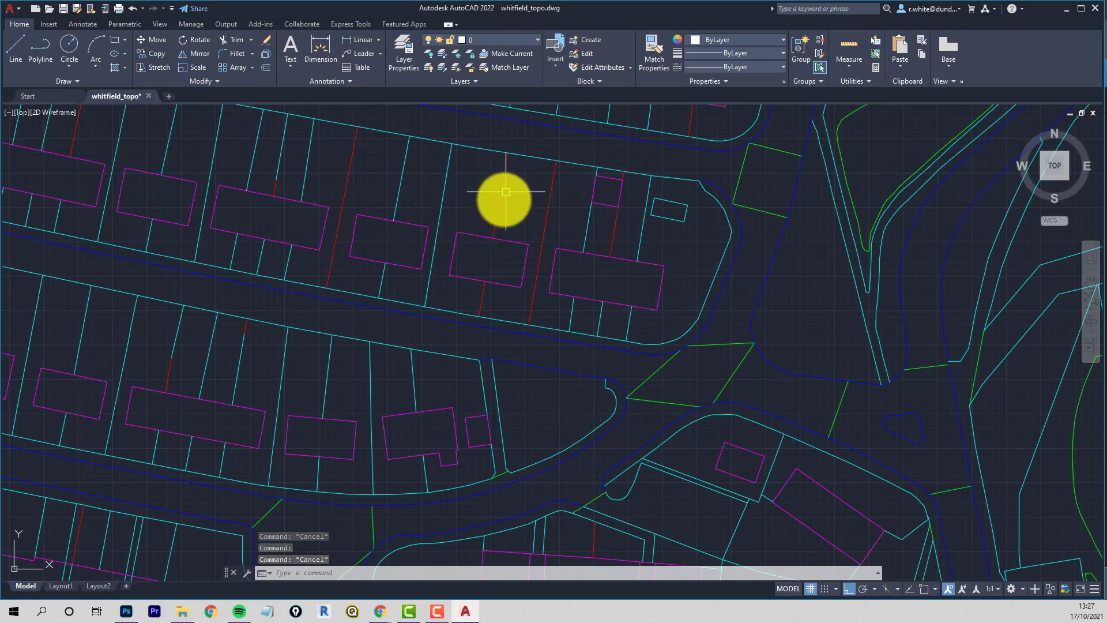
key(Escape)
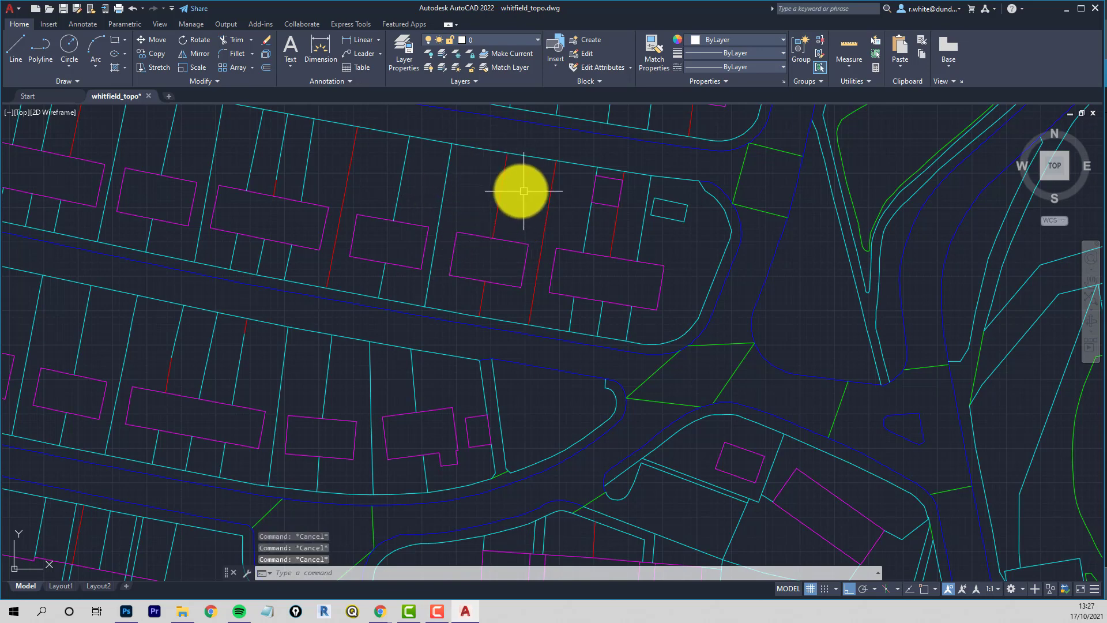
Step: Examine the remaining linework across the housing estates and check the layers of a magenta house outline and the blue road edge
scroll(522, 195, down, 3)
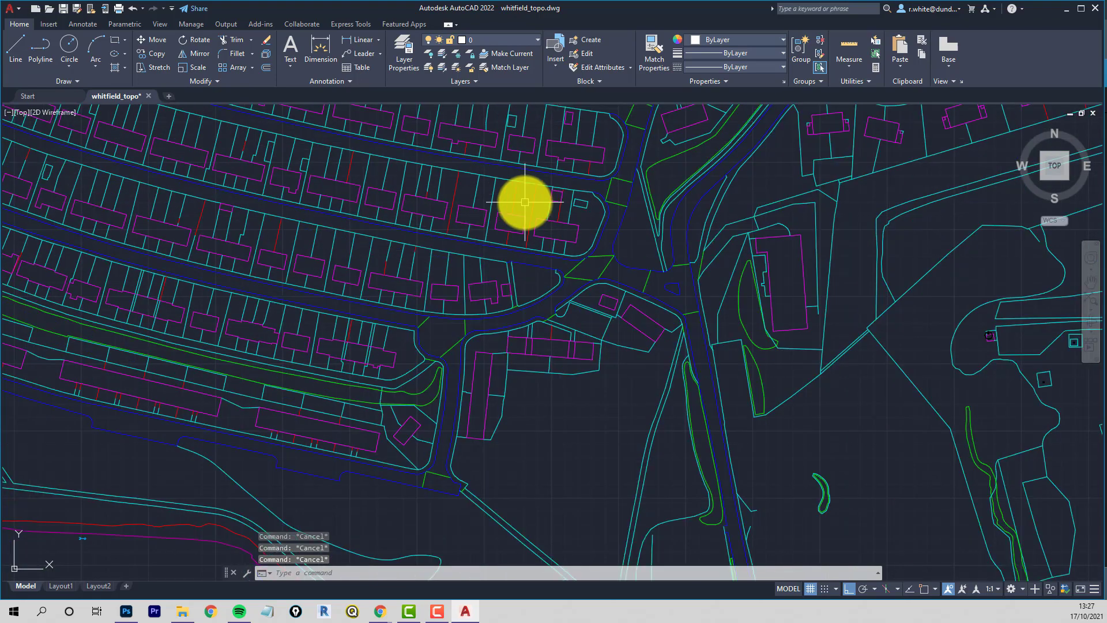
scroll(525, 202, down, 3)
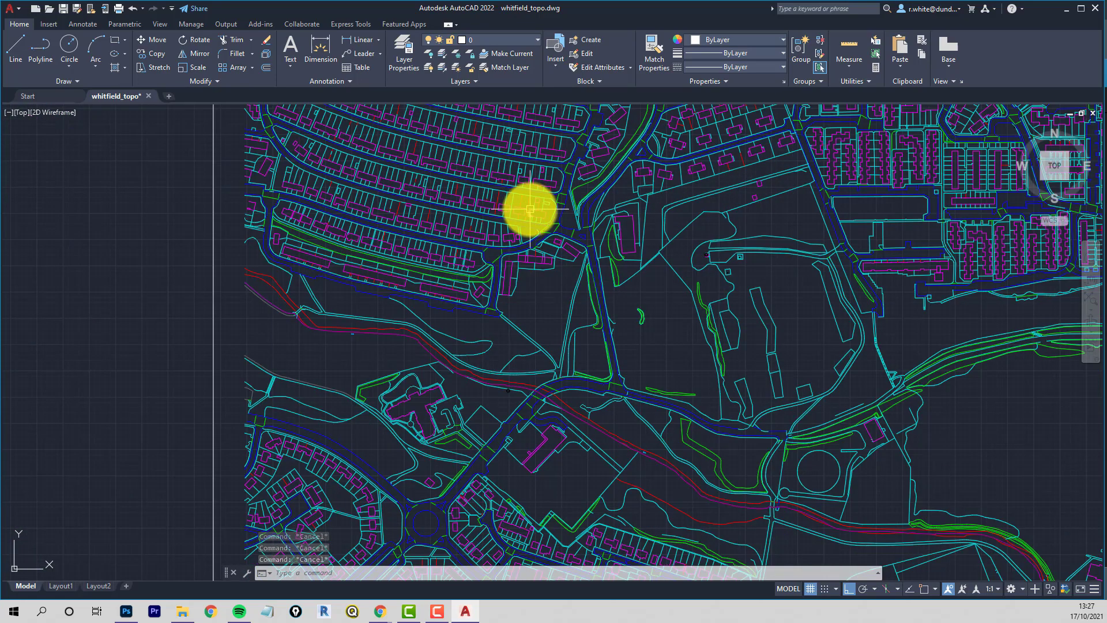
middle_drag(675, 254, 460, 242)
scroll(608, 235, down, 2)
middle_drag(608, 234, 550, 297)
scroll(453, 228, up, 5)
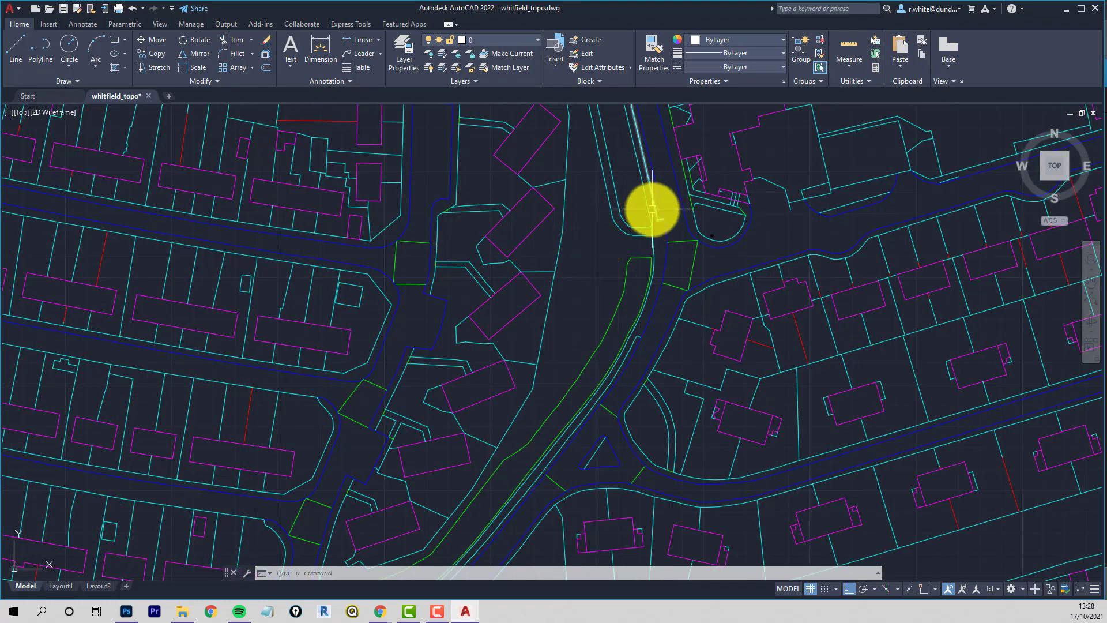
scroll(650, 210, down, 6)
scroll(594, 279, up, 7)
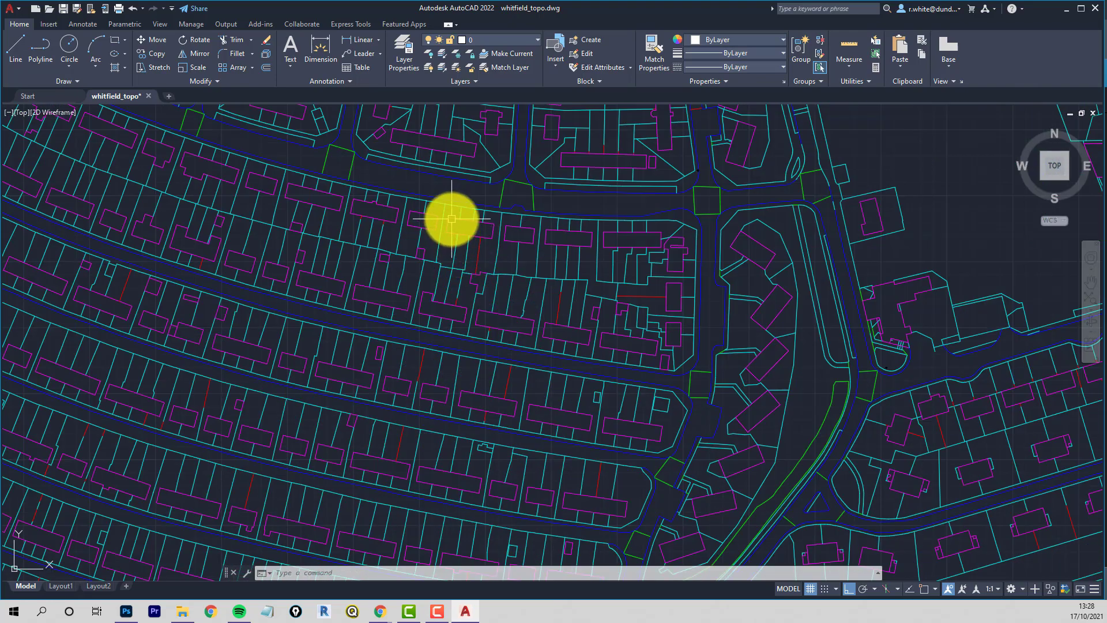
mouse_move(449, 219)
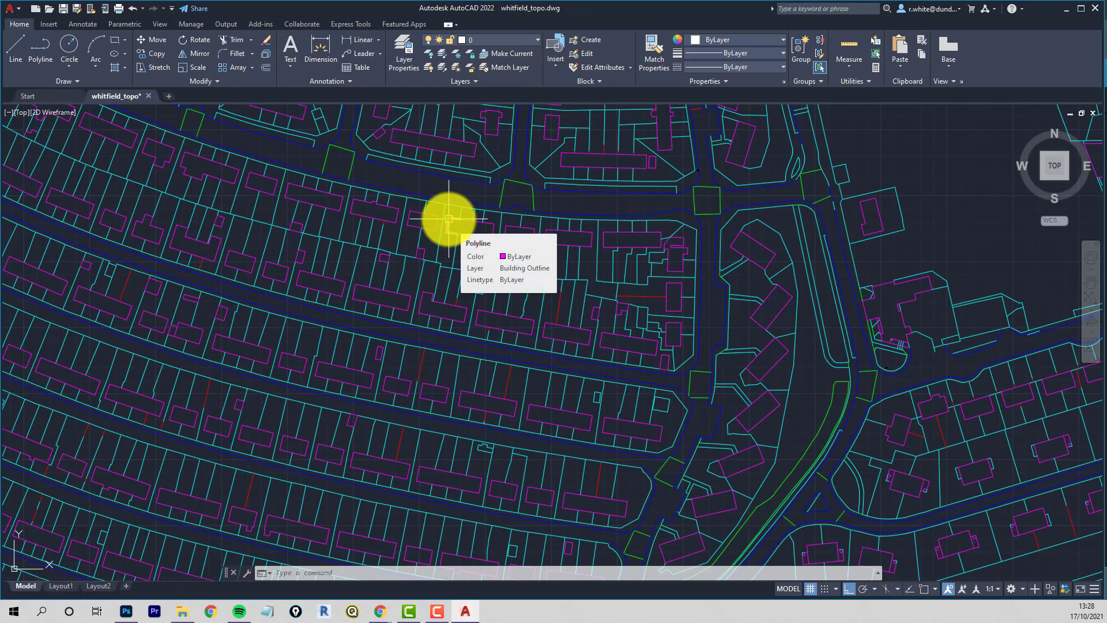
scroll(657, 215, up, 5)
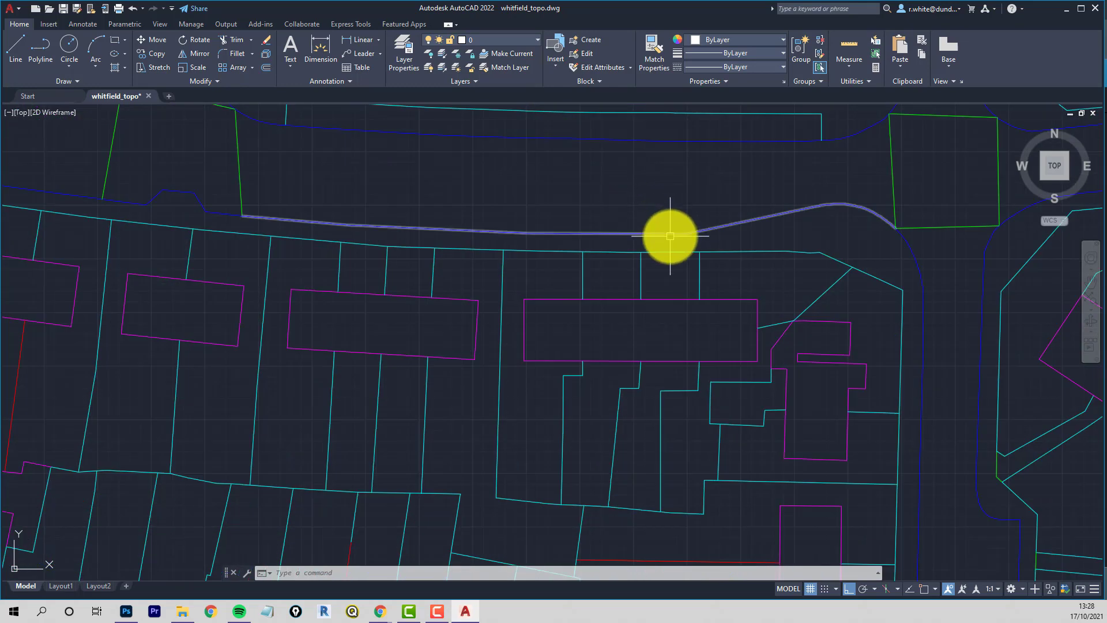
click(669, 234)
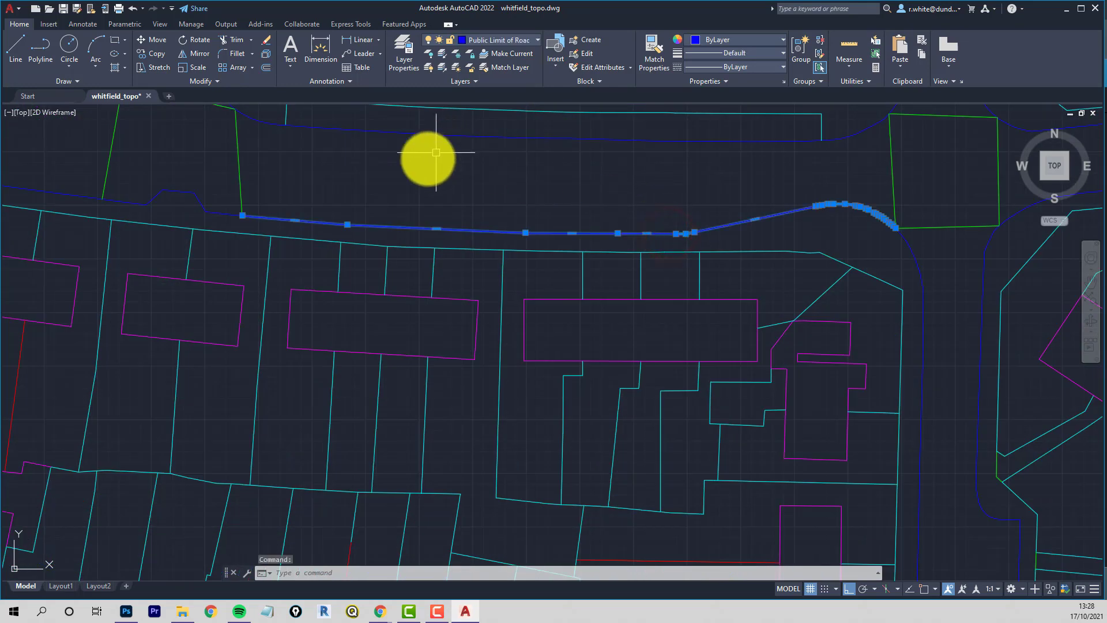
key(Escape)
key(Escape)
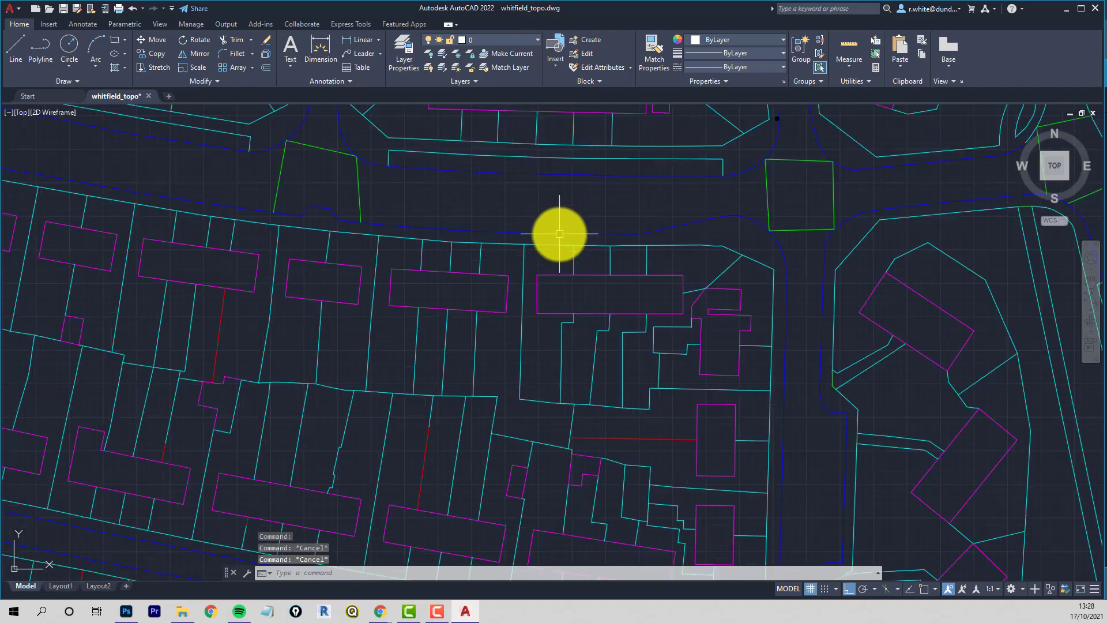
Step: Switch from model space to the Layout1 paper space layout
scroll(562, 245, down, 10)
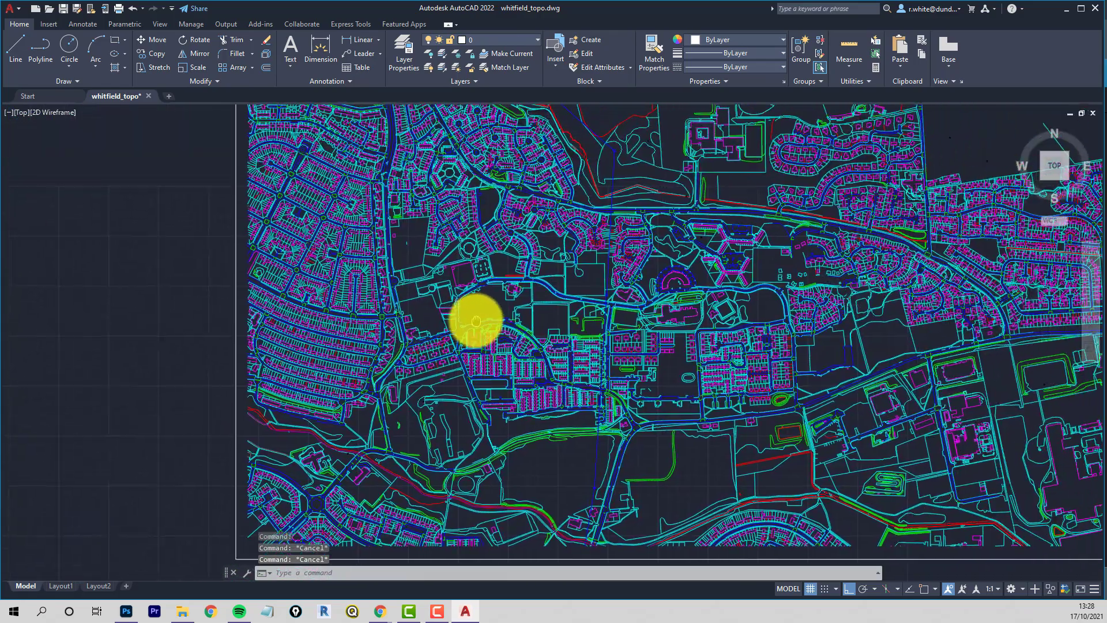
scroll(611, 271, down, 4)
middle_drag(605, 275, 530, 315)
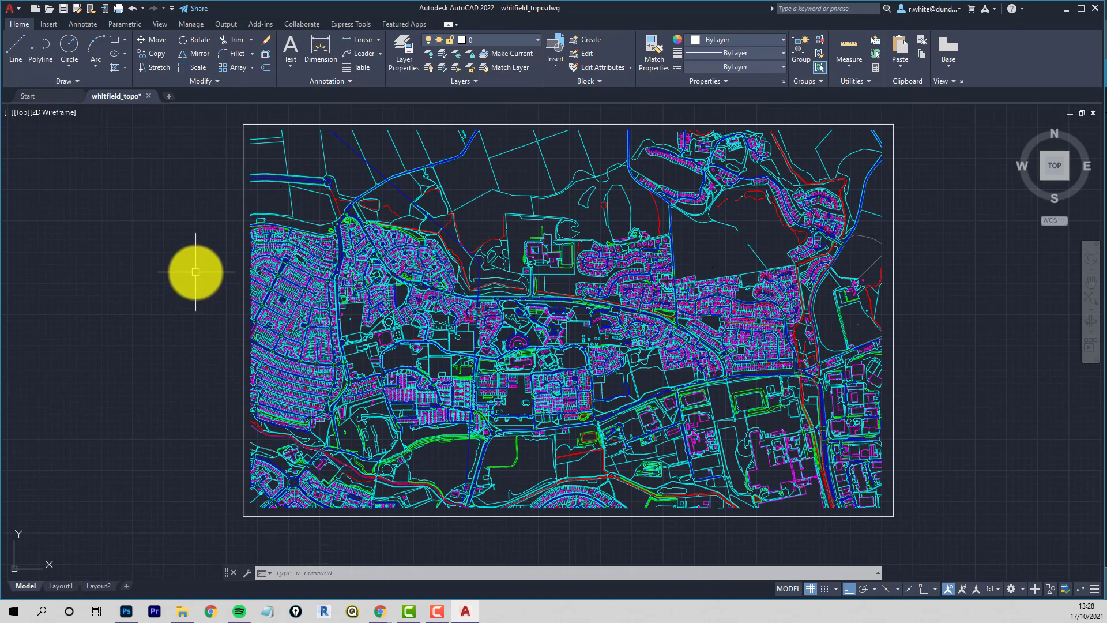
click(60, 586)
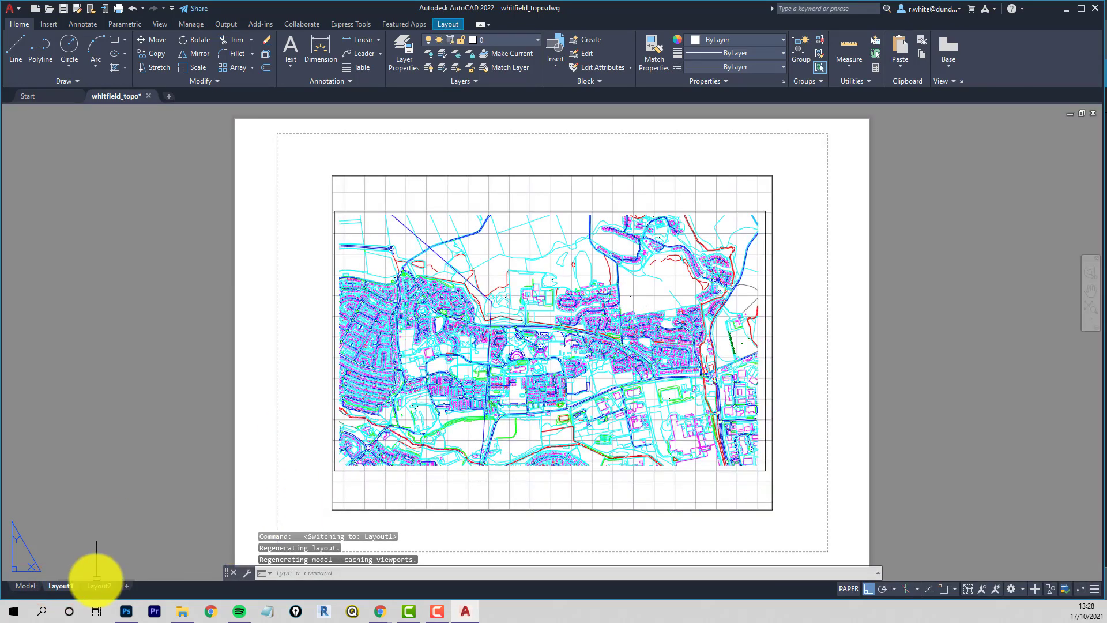
Step: Modify the page setup of Layout1 to use the DWG To PDF.pc3 plotter
right_click(62, 586)
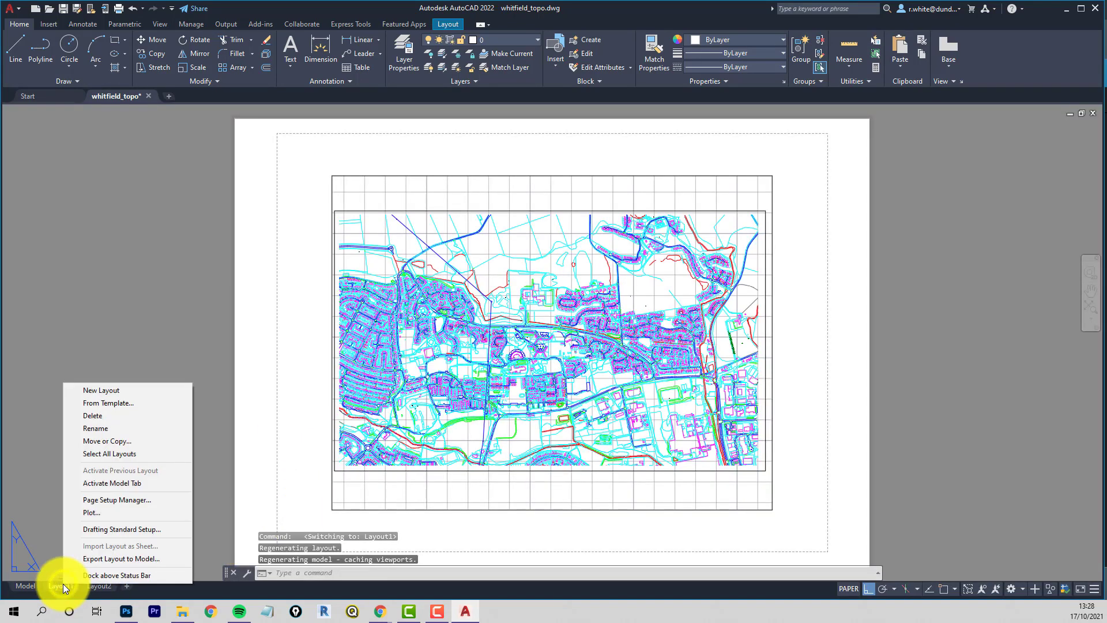
click(112, 498)
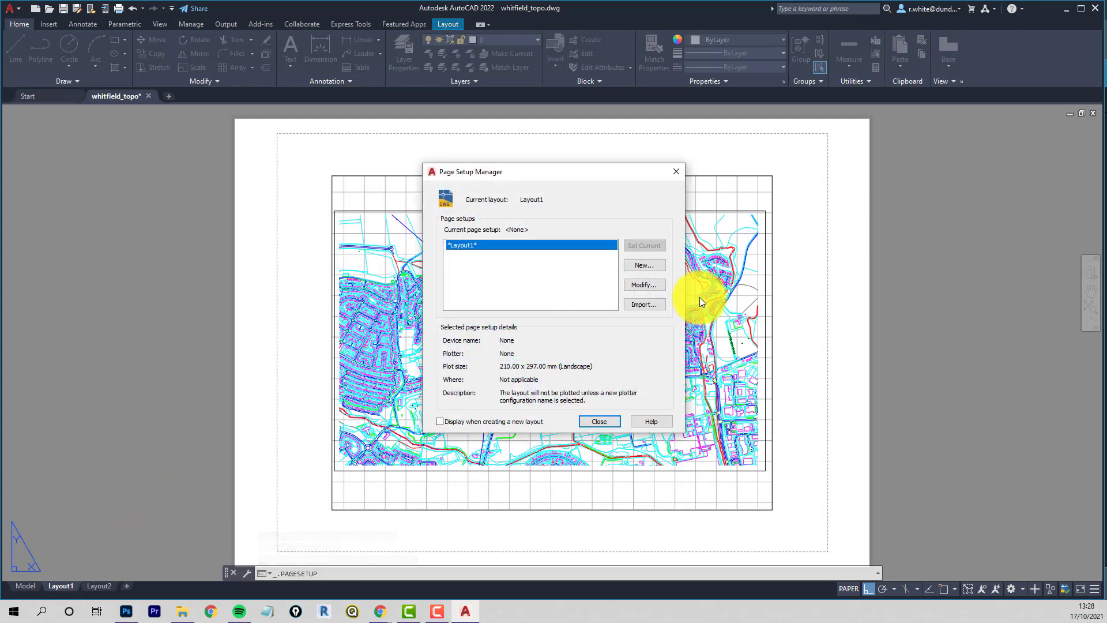
click(639, 284)
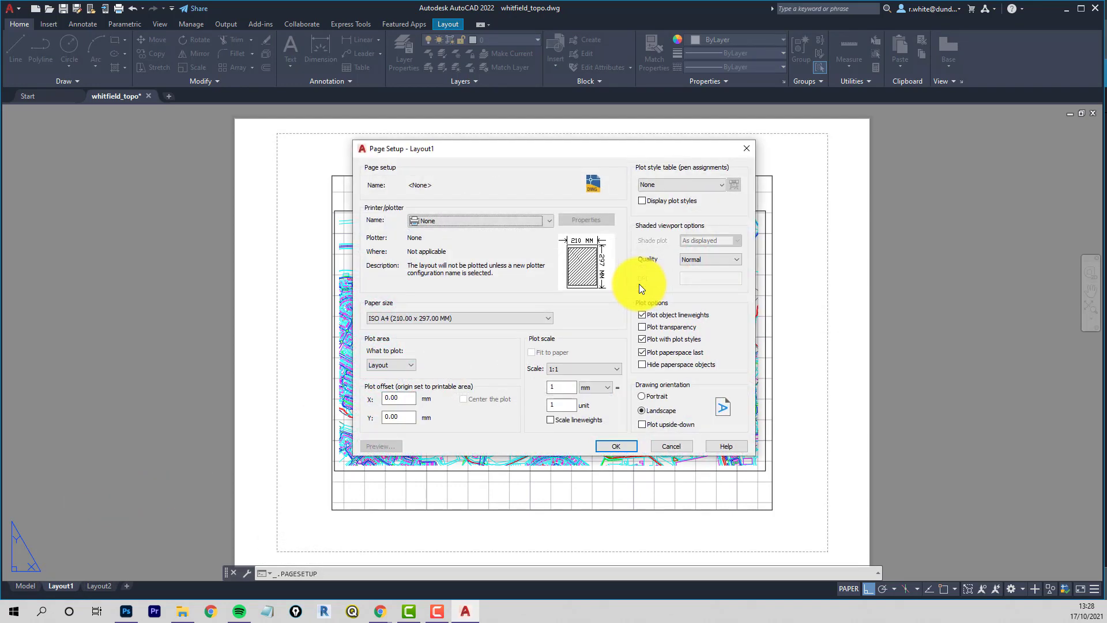
click(551, 221)
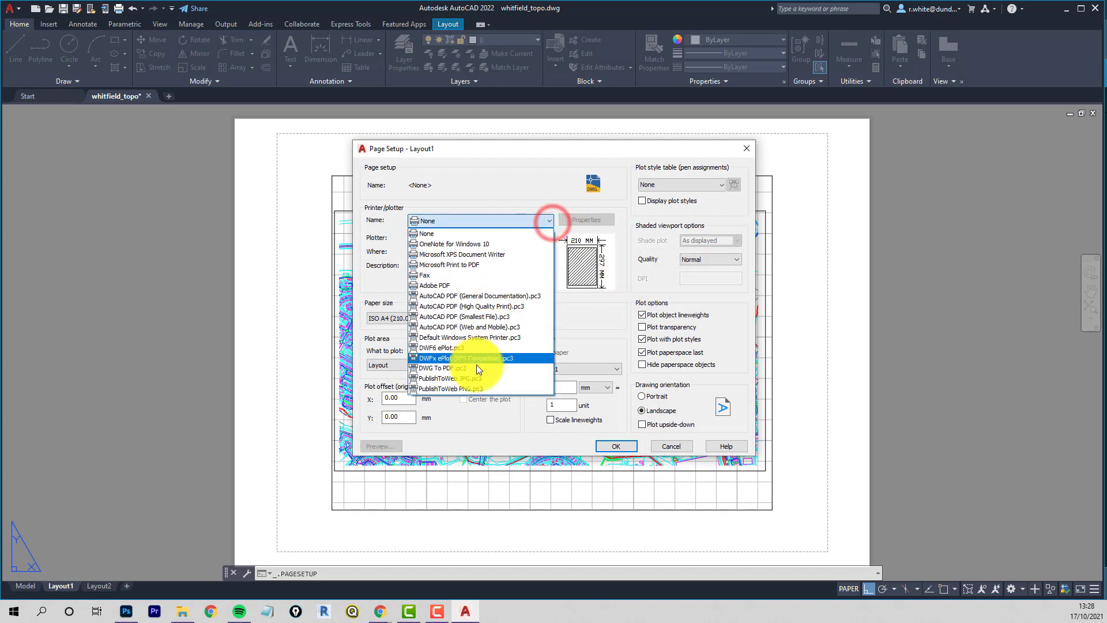
click(449, 369)
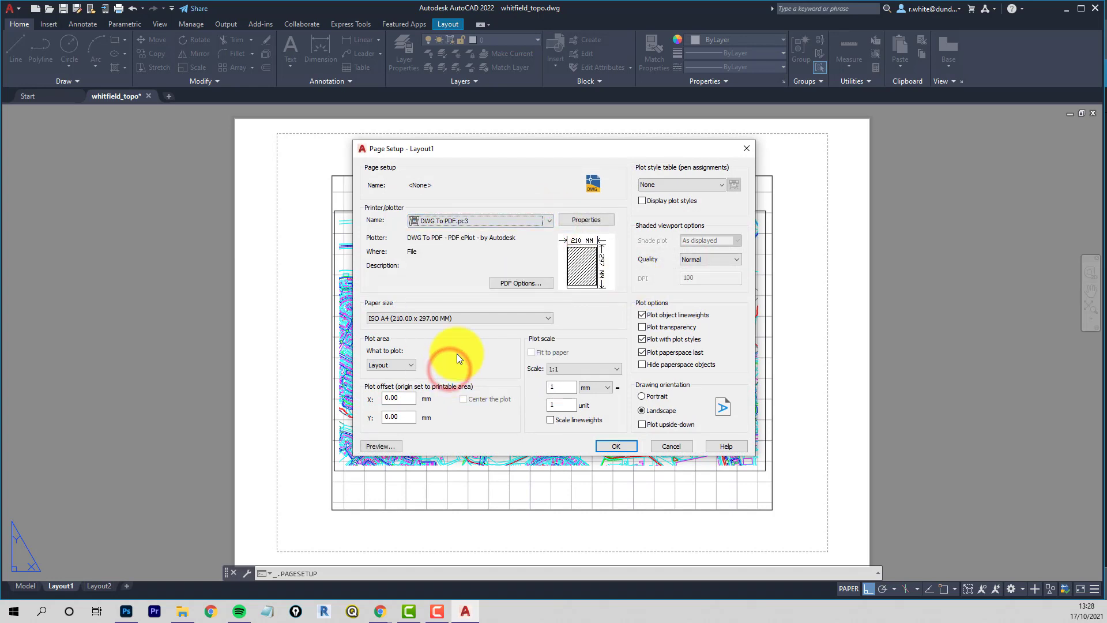
Step: Set the paper size of the page setup to ISO A0 (841.00 x 1189.00 MM)
click(551, 320)
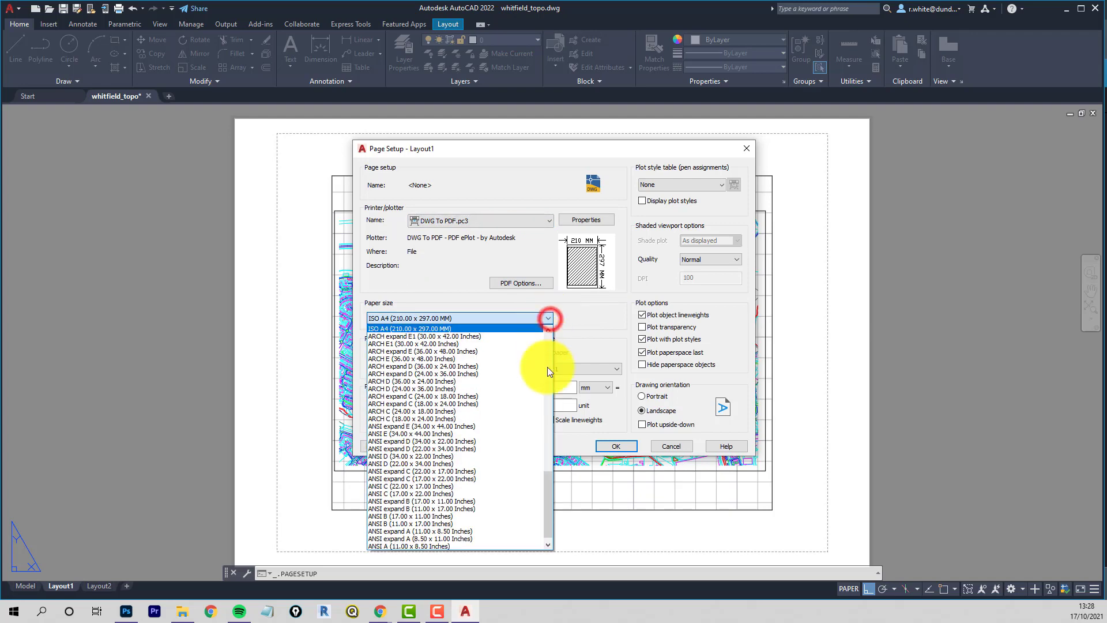
drag(549, 482, 549, 324)
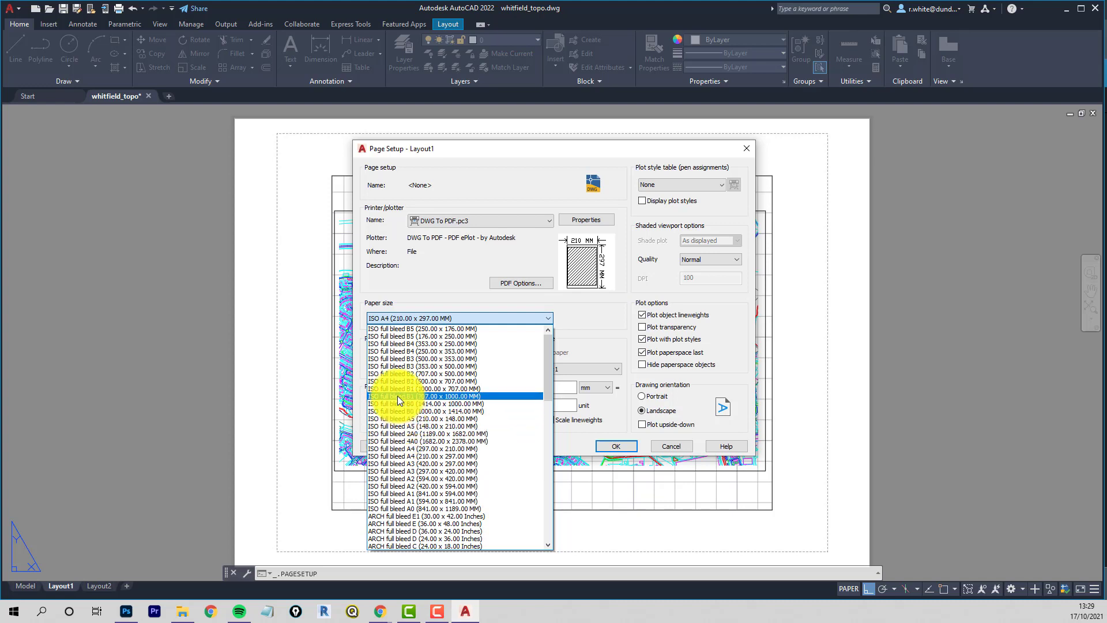
scroll(398, 426, down, 8)
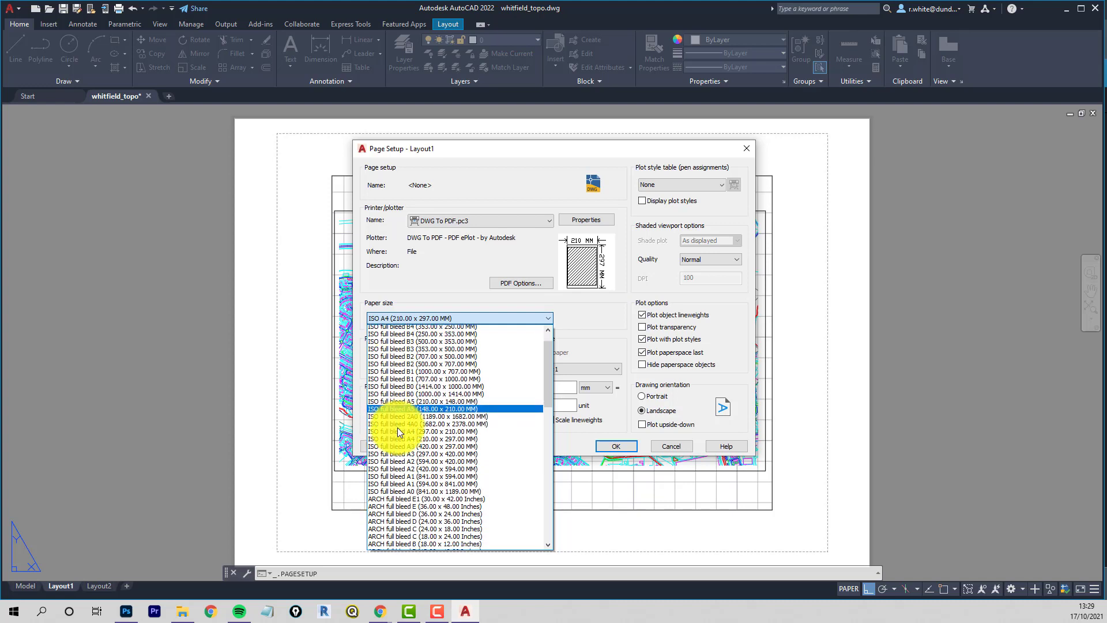
scroll(416, 451, down, 3)
scroll(418, 486, down, 1)
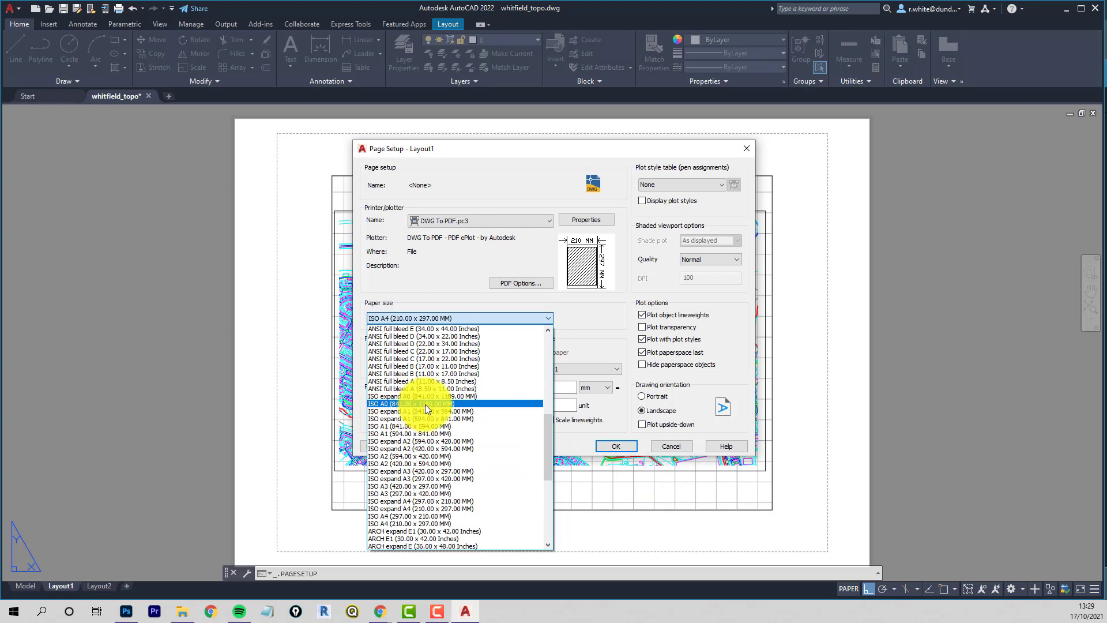
click(397, 404)
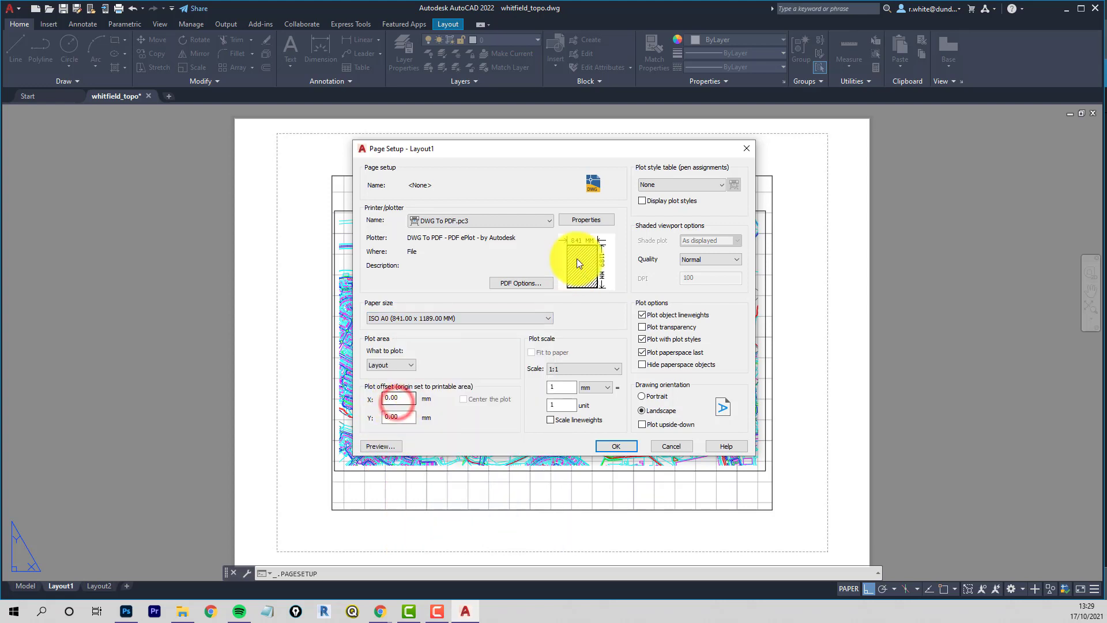
Step: Assign the black-and-colour.ctb plot style table and open it to check the lineweight of Color 6
click(721, 186)
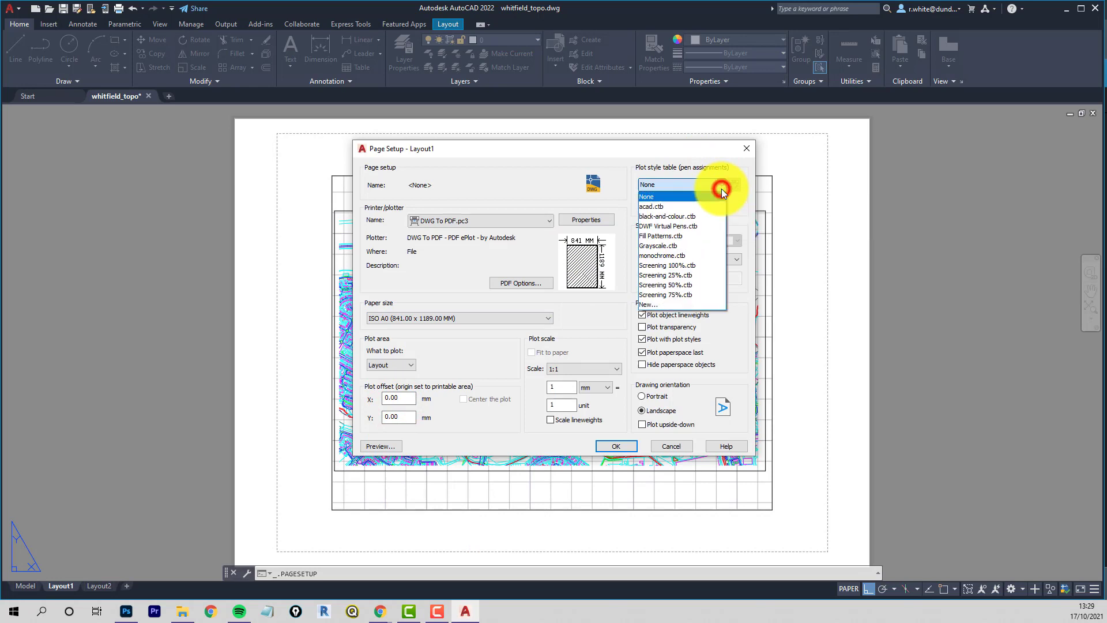
click(673, 216)
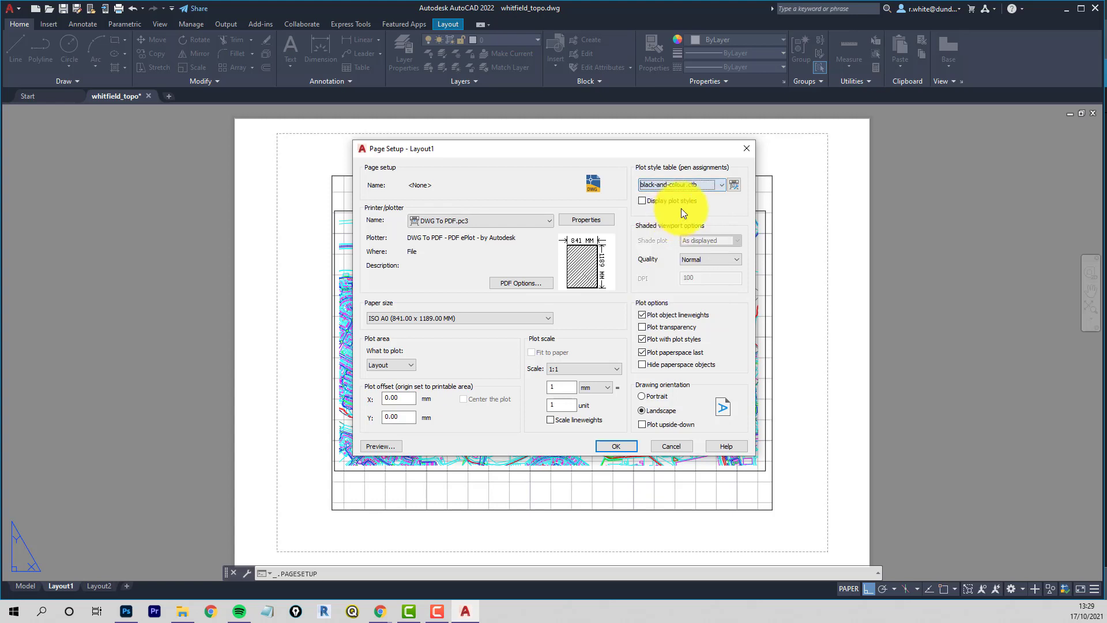
click(733, 186)
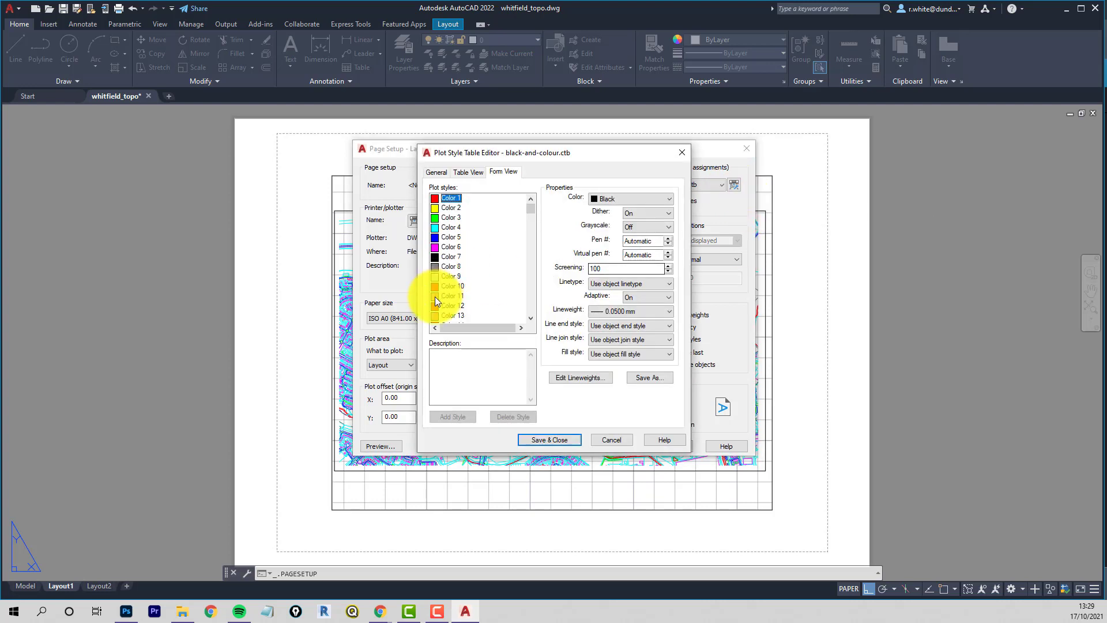
click(450, 248)
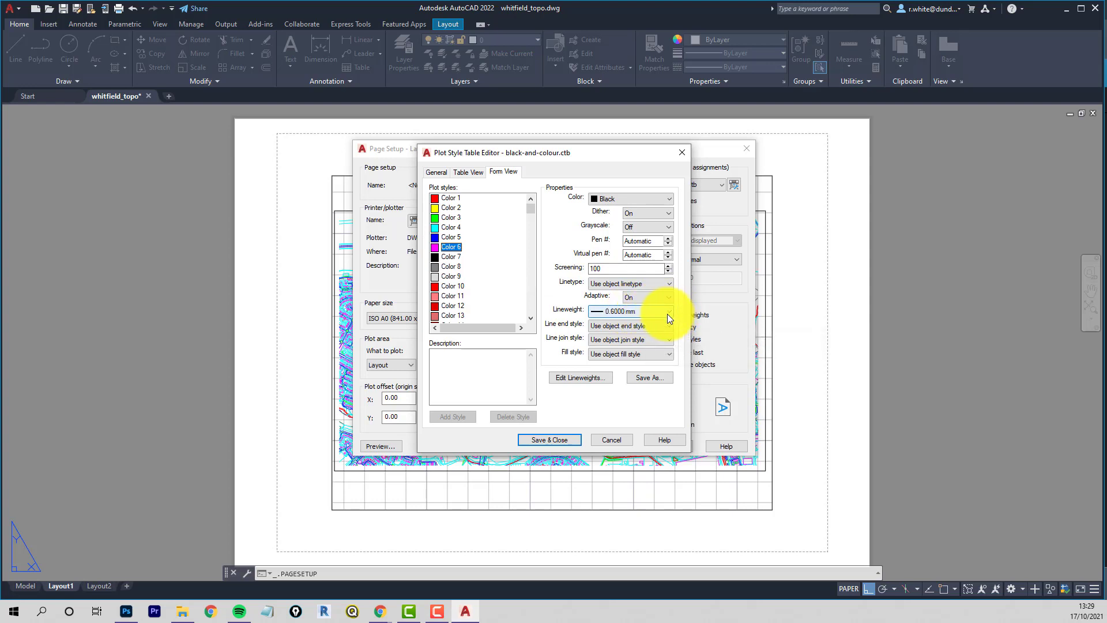
Step: Set the lineweight of Colors 1 to 9, except Color 6, to 0.05 mm and save the plot style table
click(443, 198)
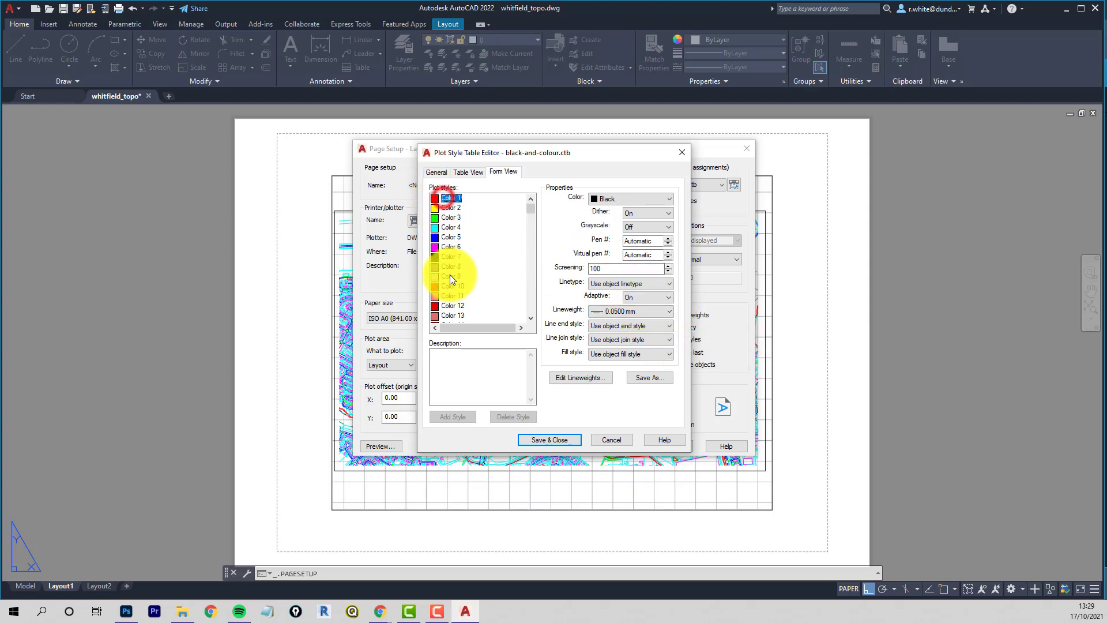
shift+click(450, 276)
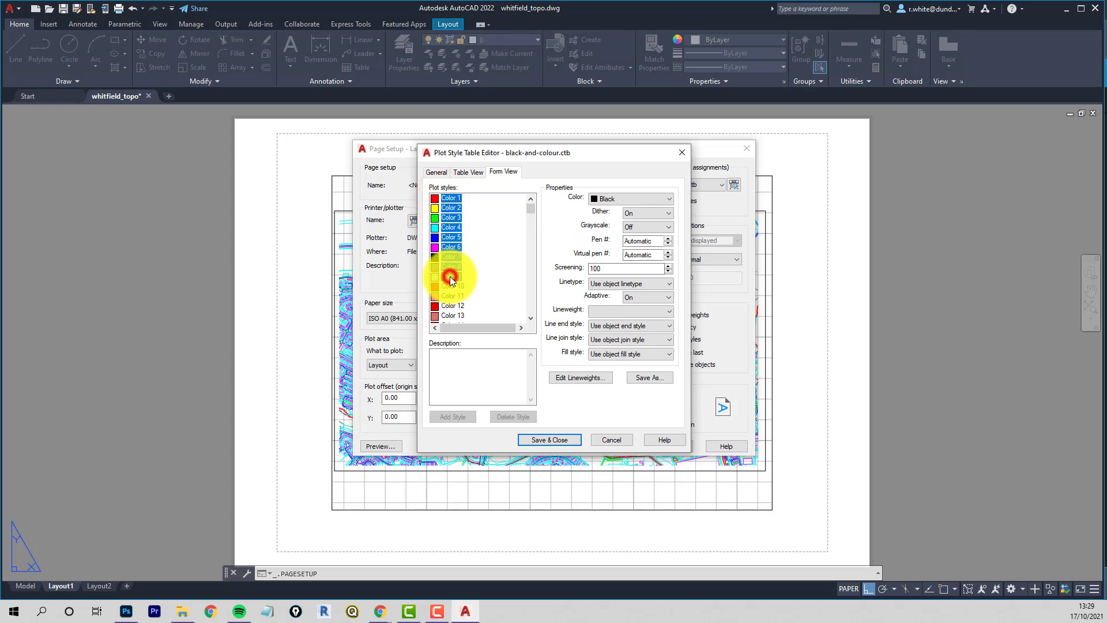
ctrl+click(448, 247)
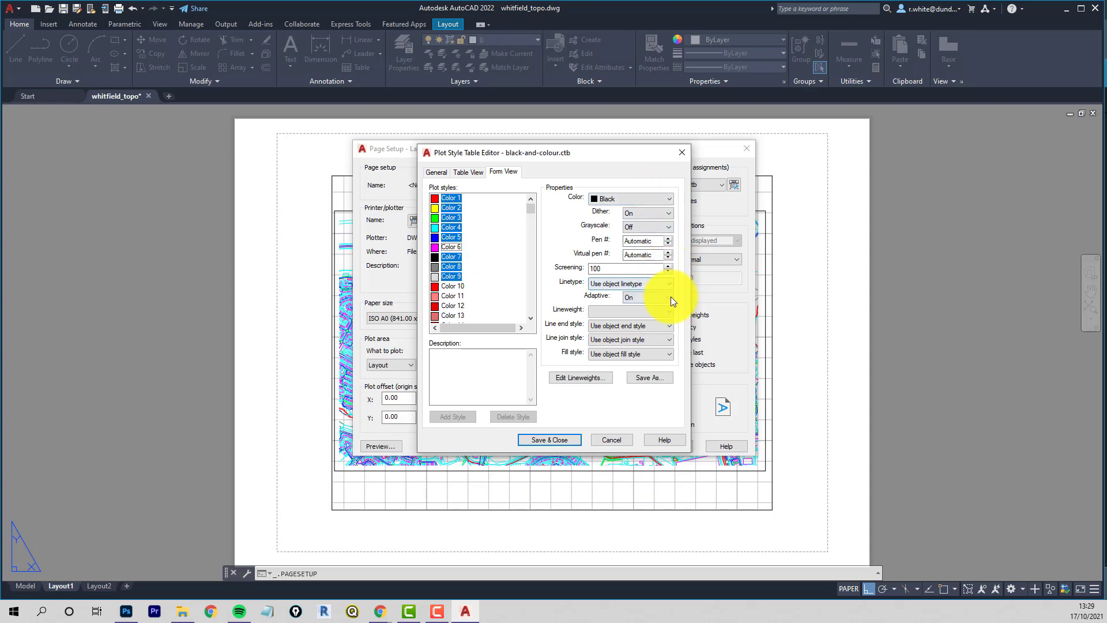
click(670, 312)
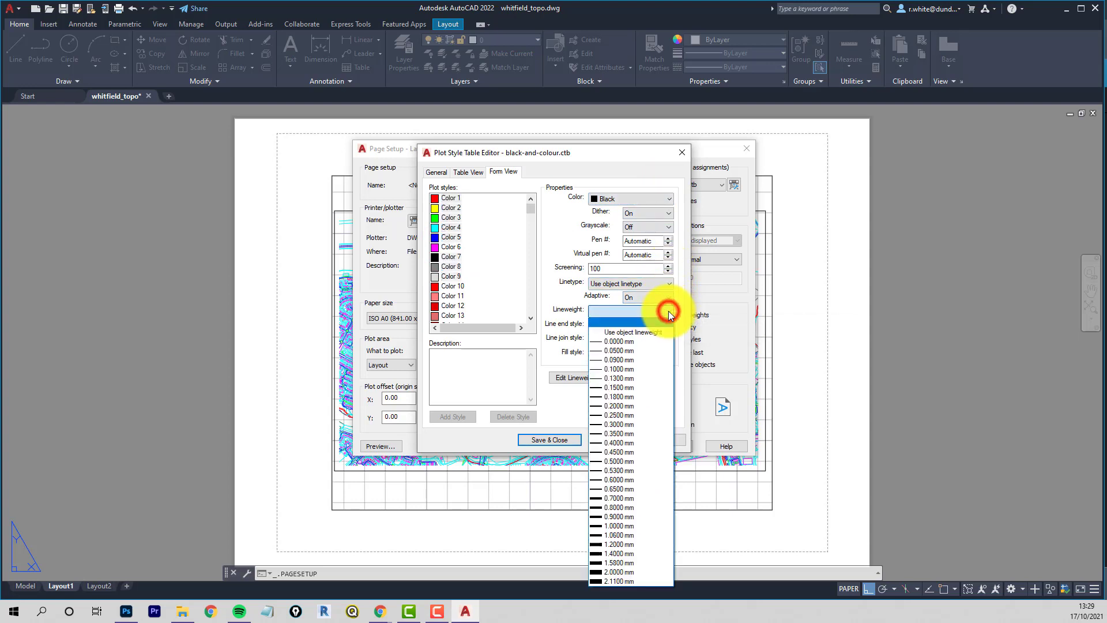
click(615, 351)
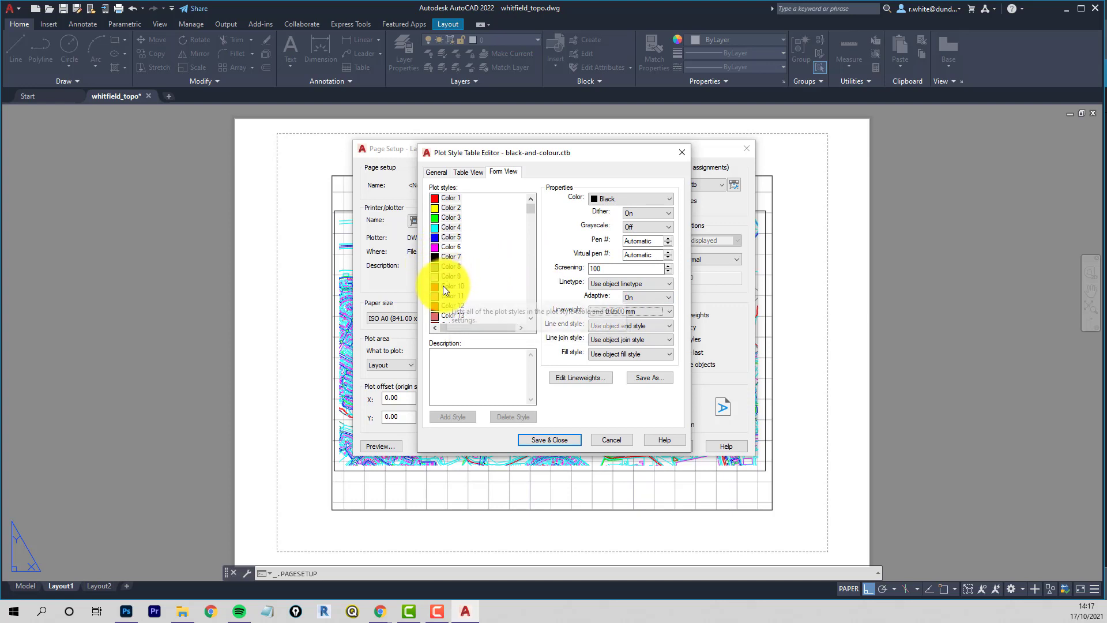
drag(533, 210, 538, 243)
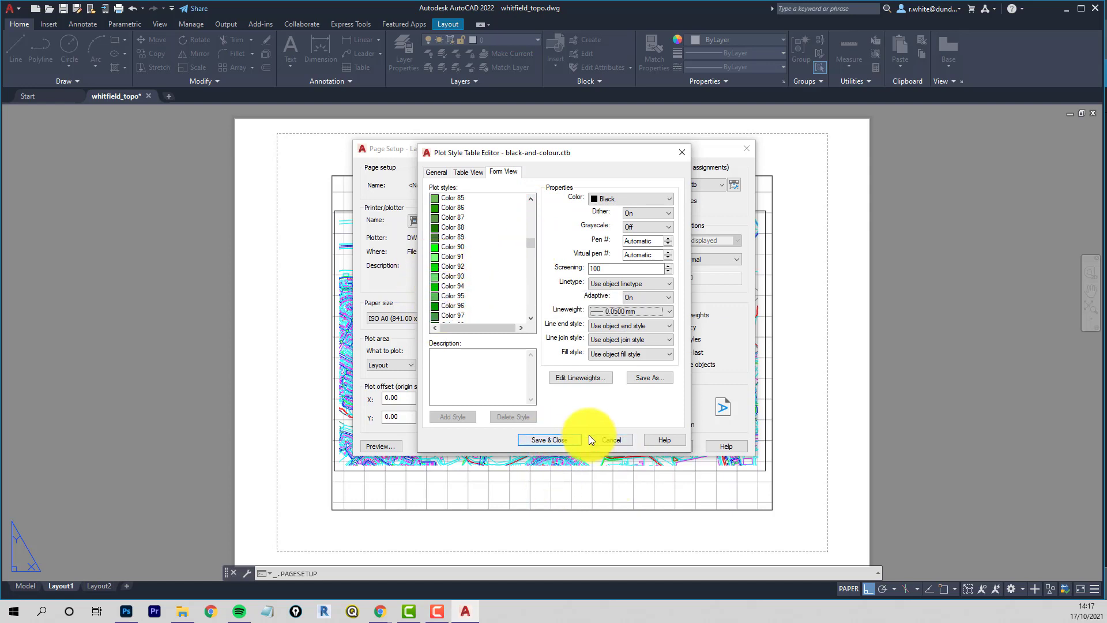
click(548, 440)
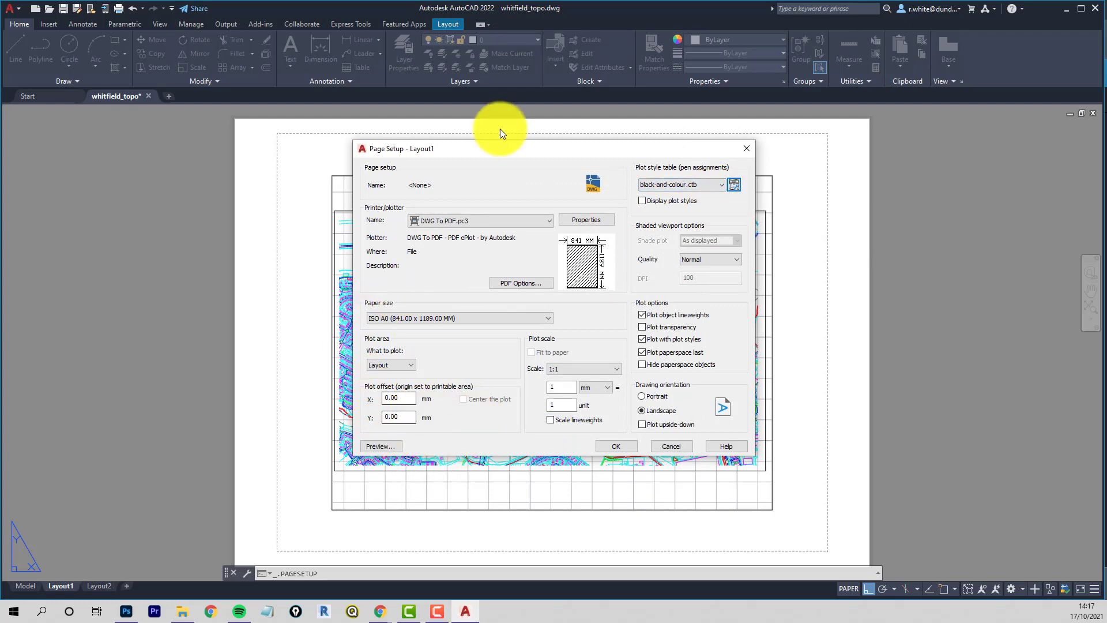
Step: Preview the plot to examine the map's lineweights and colours, and apply the page setup to Layout1
drag(512, 150, 592, 137)
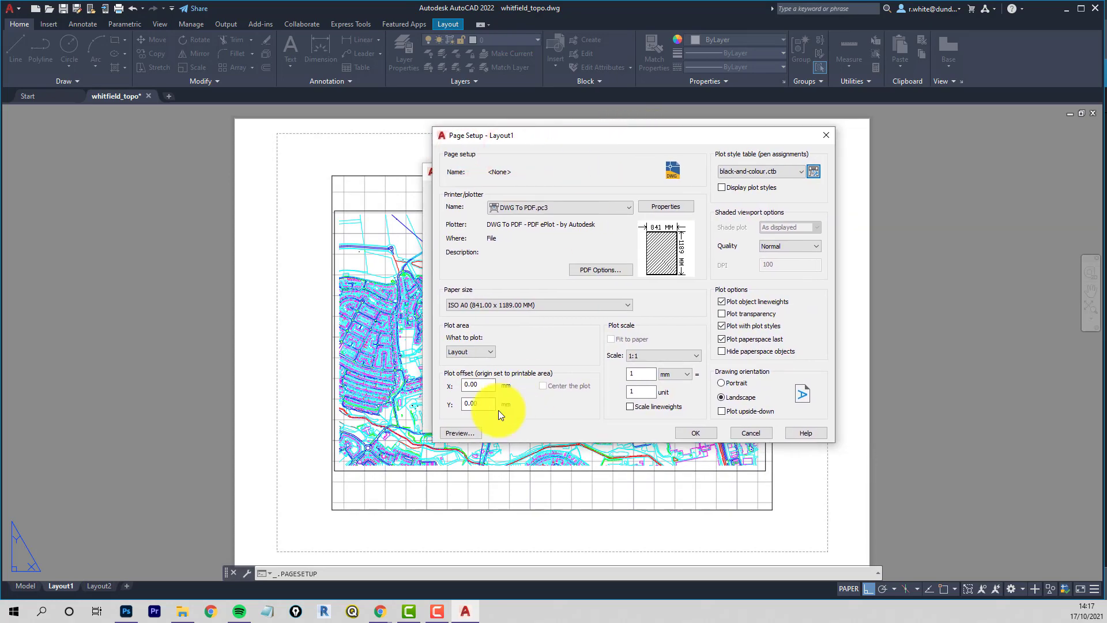
click(462, 433)
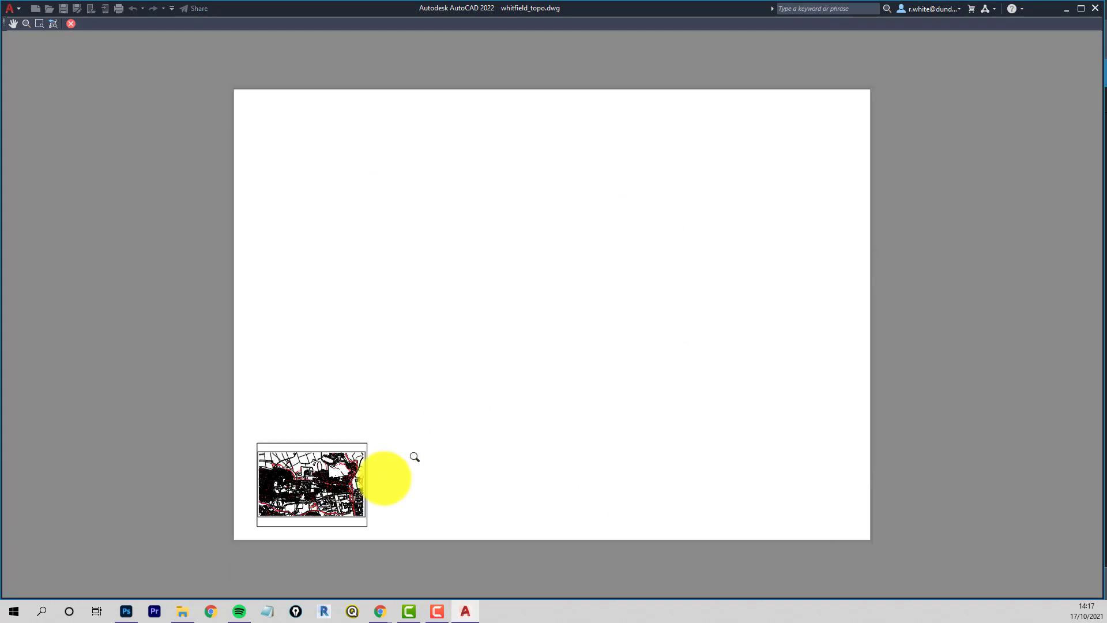
scroll(267, 507, up, 10)
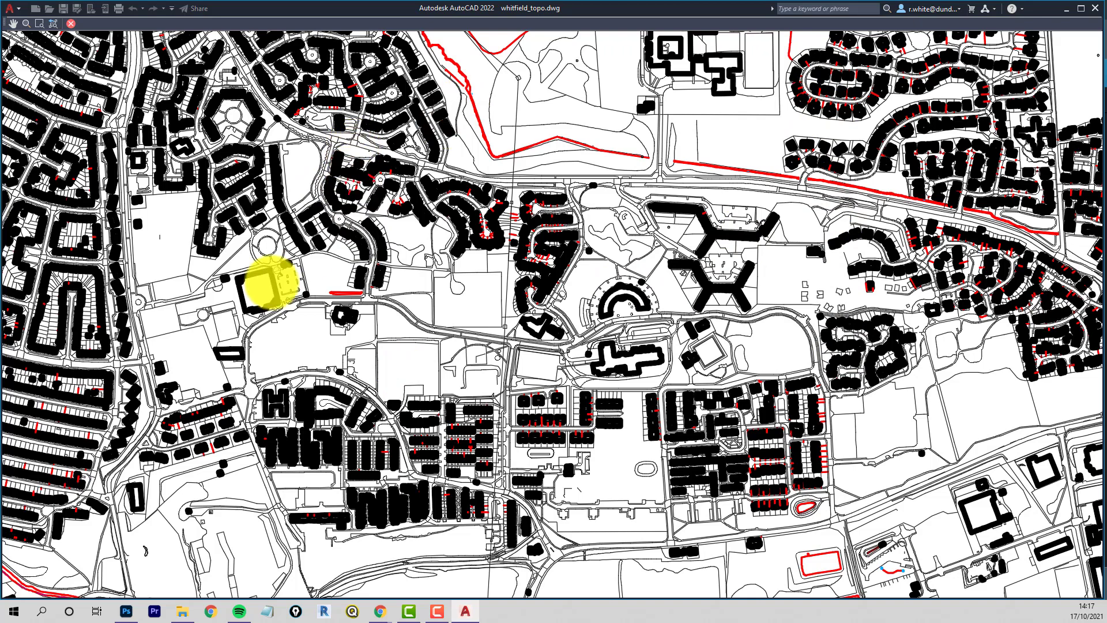
scroll(433, 296, down, 5)
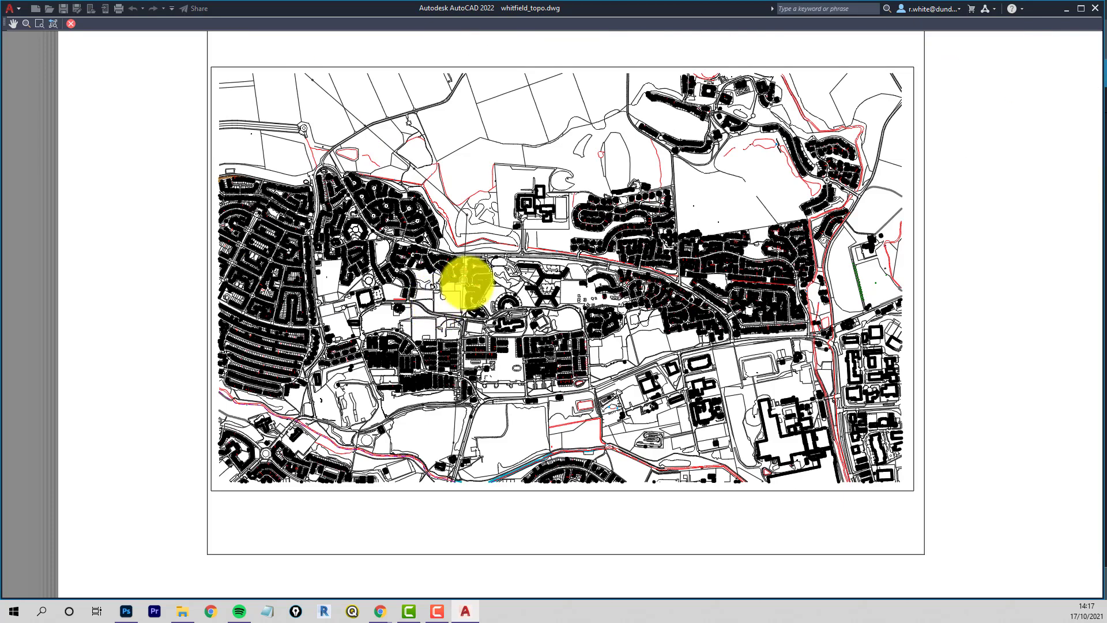
scroll(466, 282, down, 4)
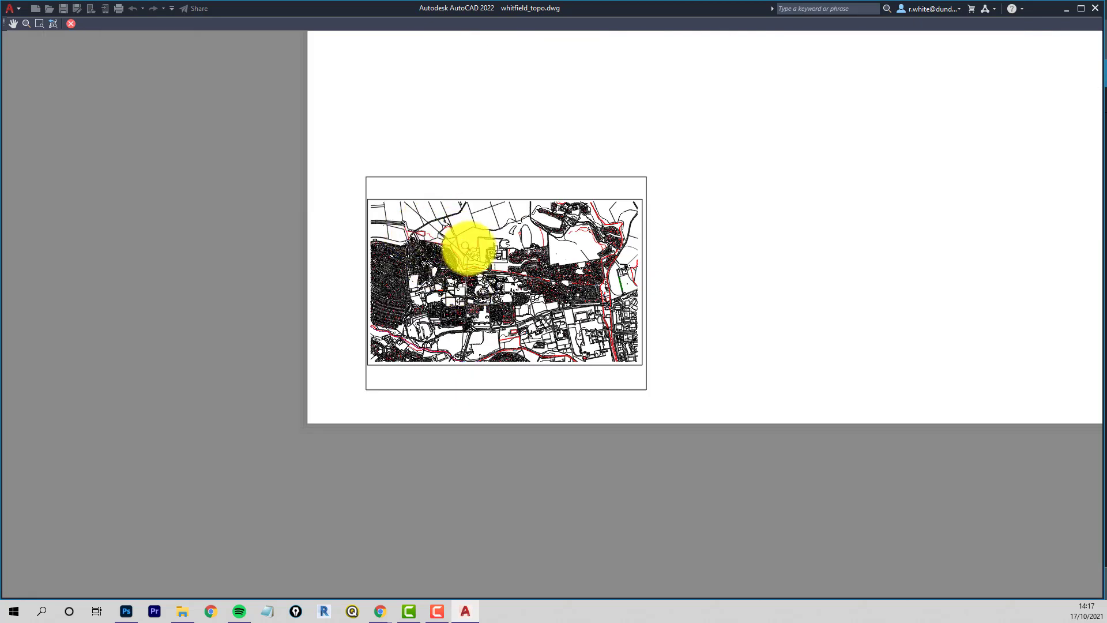
scroll(484, 248, down, 2)
right_click(575, 223)
click(594, 230)
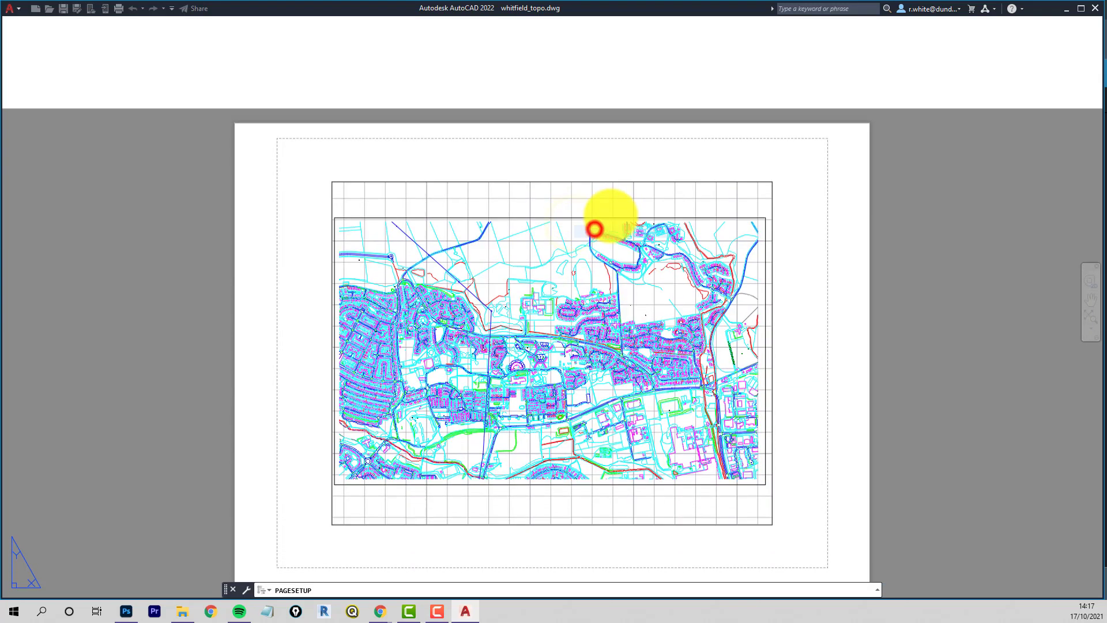
click(699, 432)
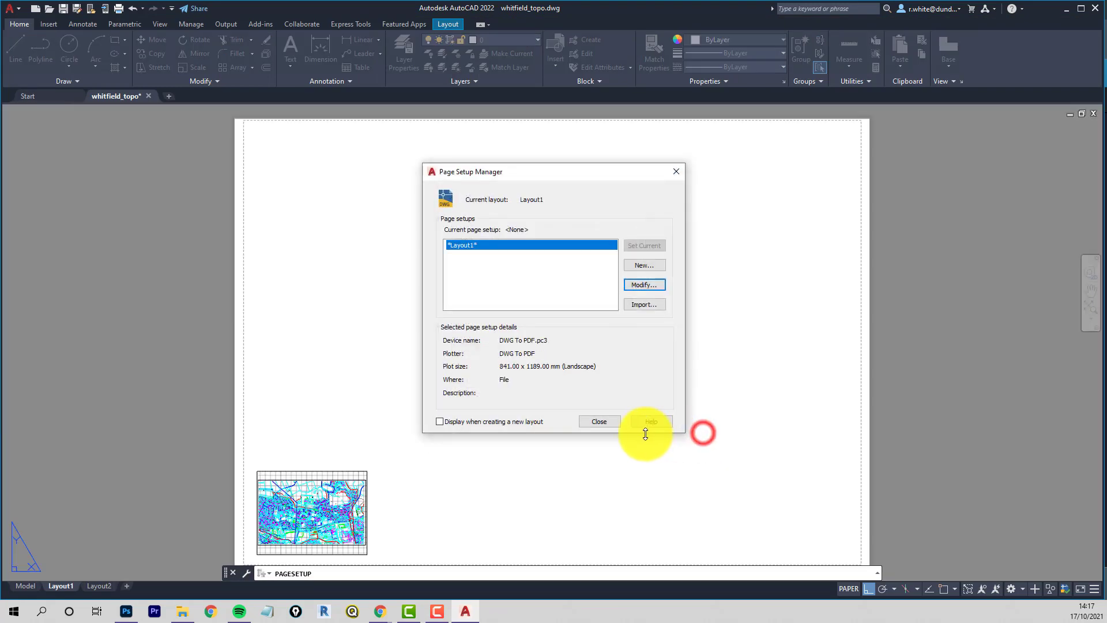
click(603, 420)
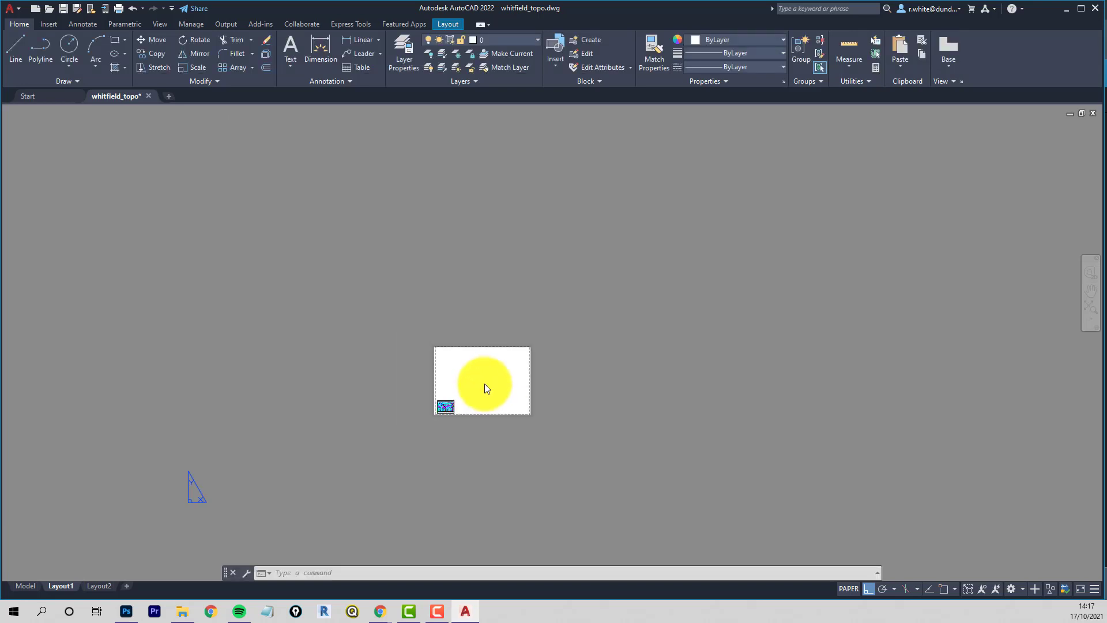
Step: Stretch the viewport's upper-right corner, with Ortho off, out to near the upper-right corner of the A0 sheet's printable area
scroll(485, 383, up, 6)
click(333, 445)
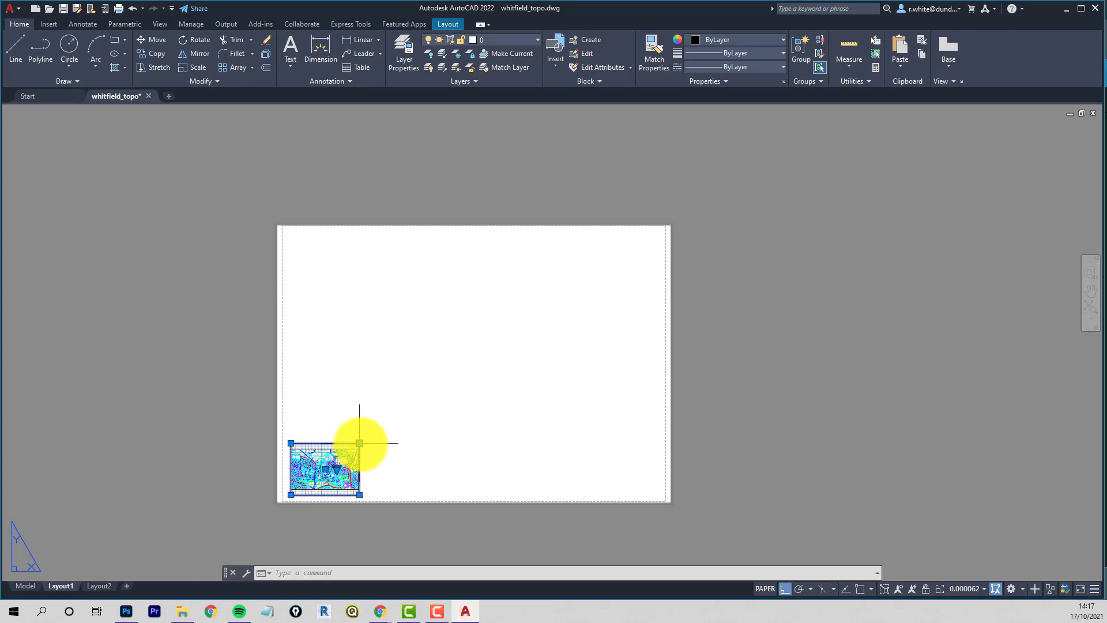
click(360, 443)
key(F8)
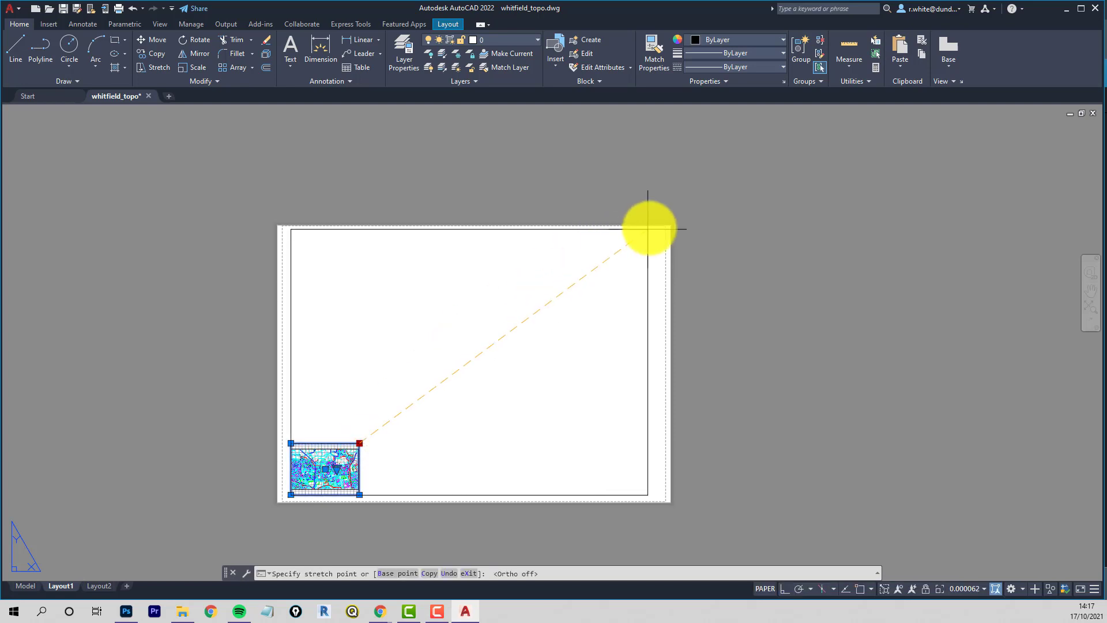
scroll(664, 230, up, 3)
scroll(661, 237, up, 3)
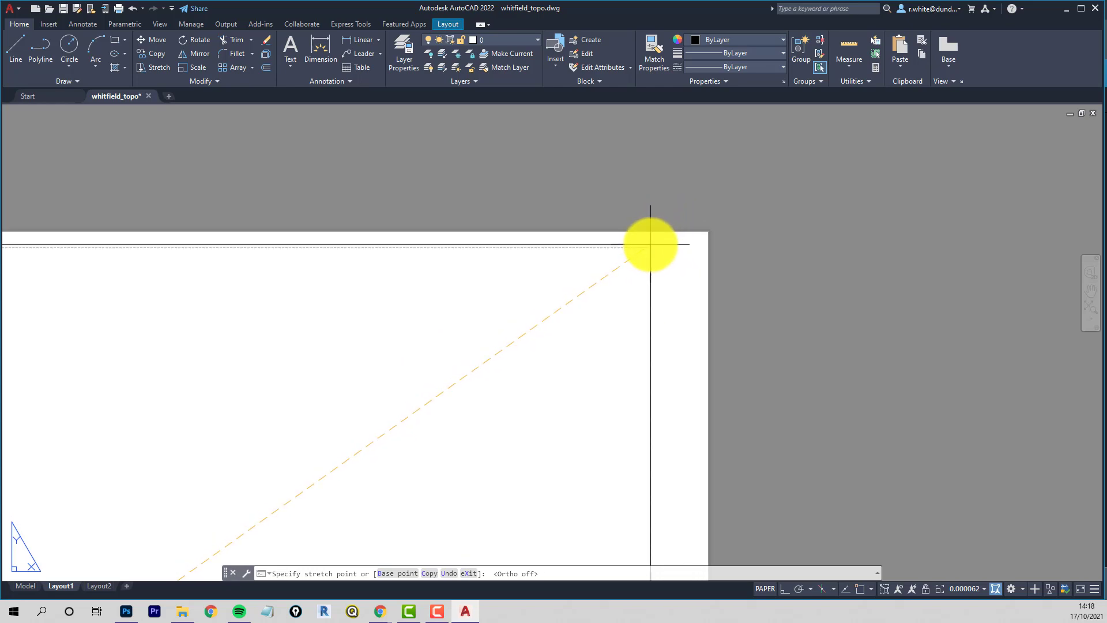
click(653, 244)
Step: Stretch the viewport's lower-left corner out to near the lower-left corner of the sheet's printable area
scroll(465, 362, down, 5)
scroll(282, 519, up, 8)
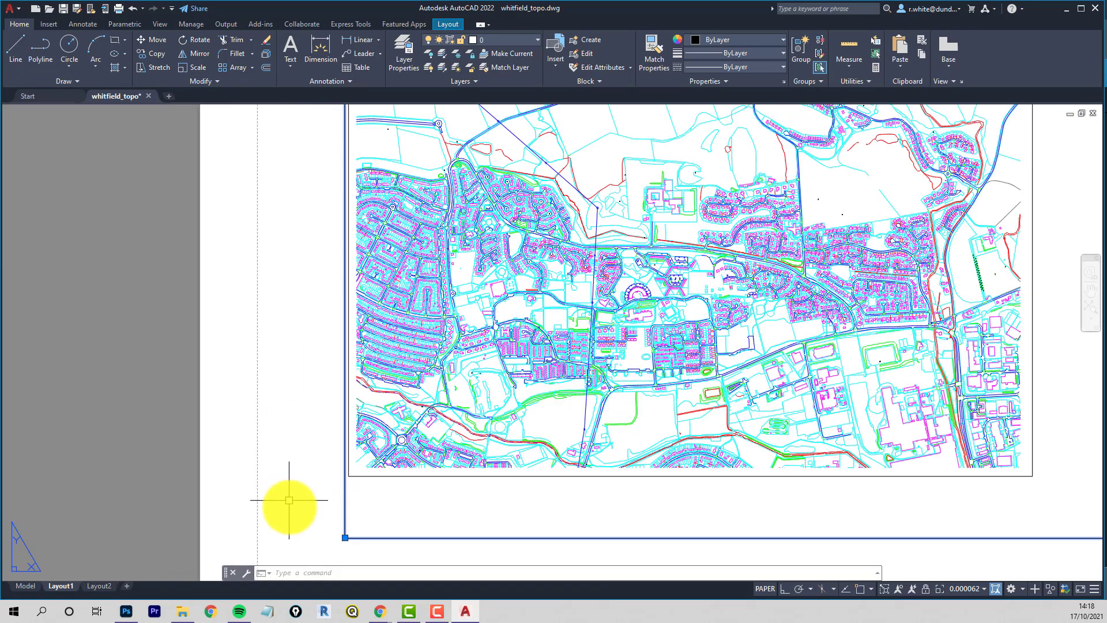
click(435, 373)
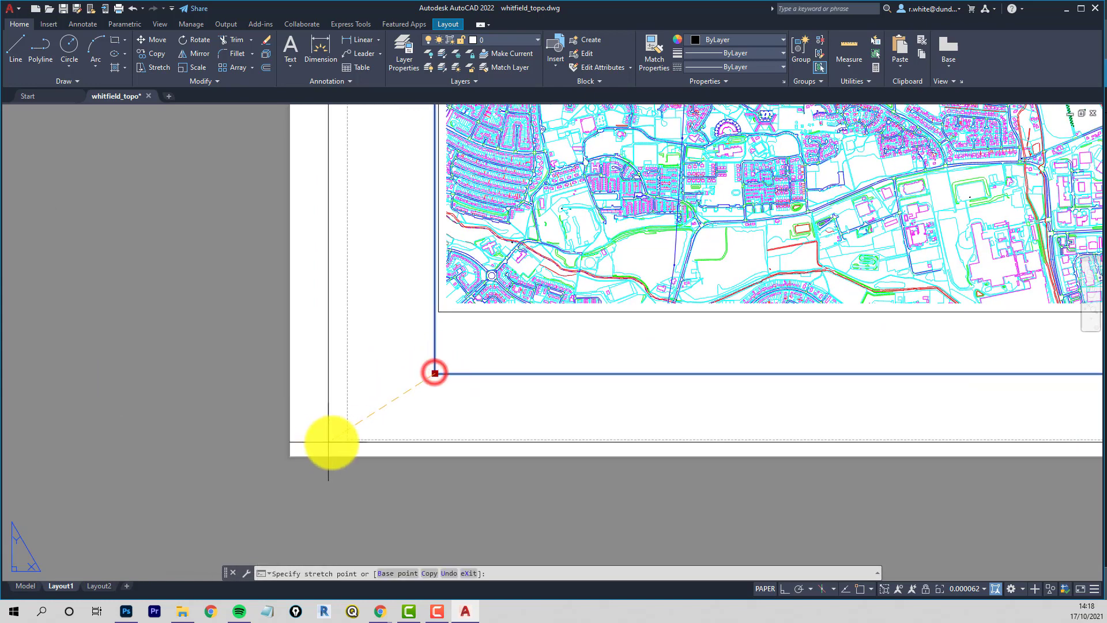
click(344, 442)
scroll(345, 442, up, 6)
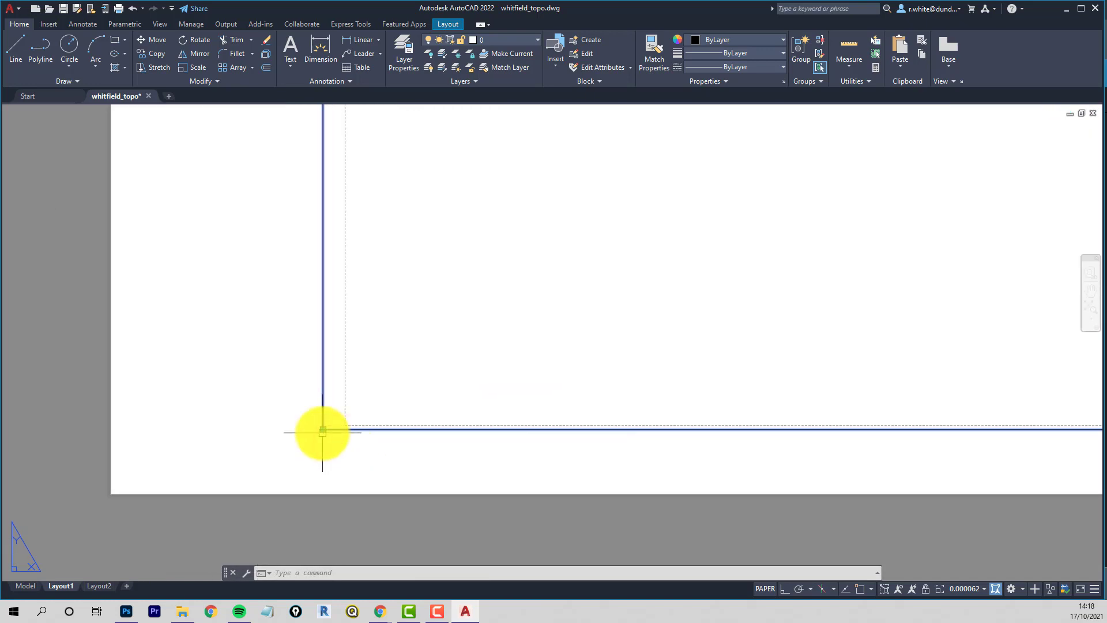
Step: Nudge the viewport's lower-left corner to a final position just outside the printable area's lower-left corner
click(324, 430)
click(332, 437)
scroll(369, 392, down, 8)
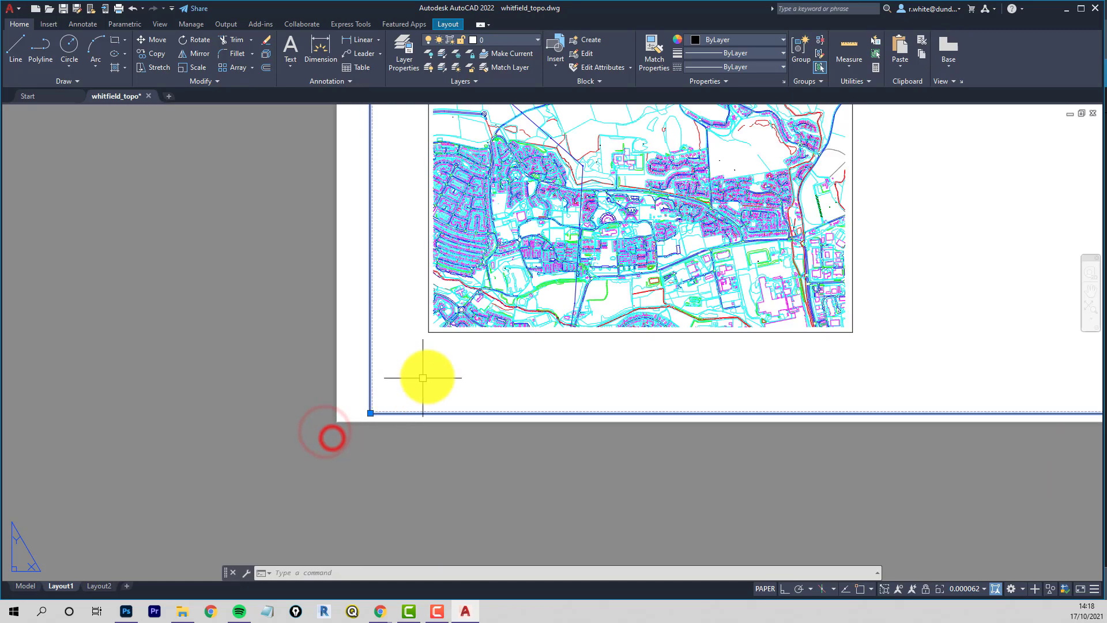
Step: Activate the viewport's model space, zoom the map to its extents and turn off the grid display
double_click(364, 373)
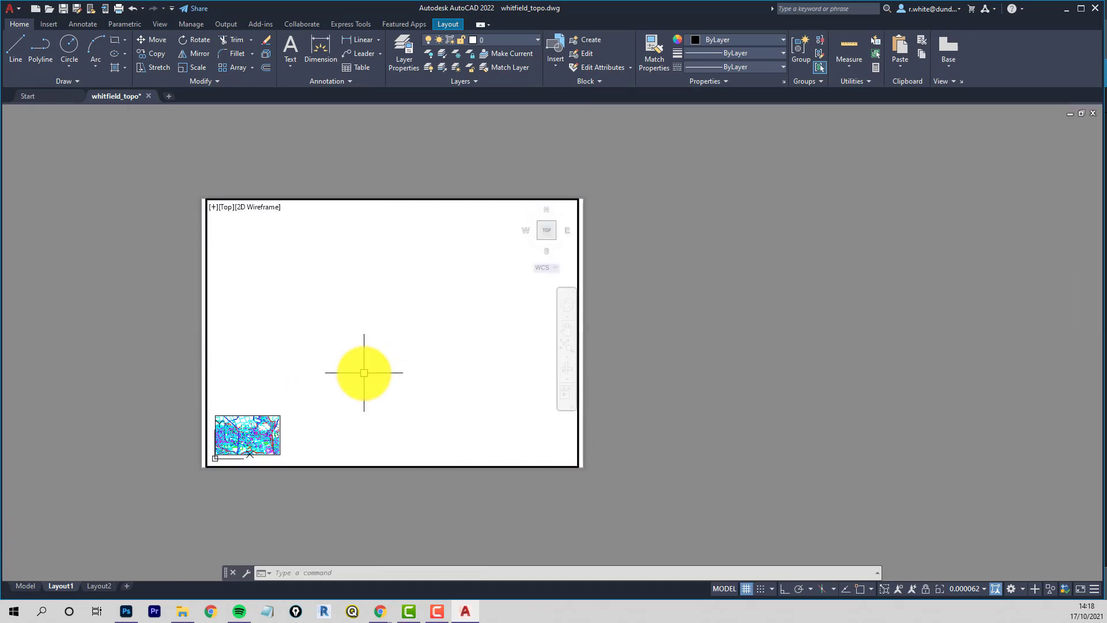
middle_click(364, 374)
middle_click(364, 374)
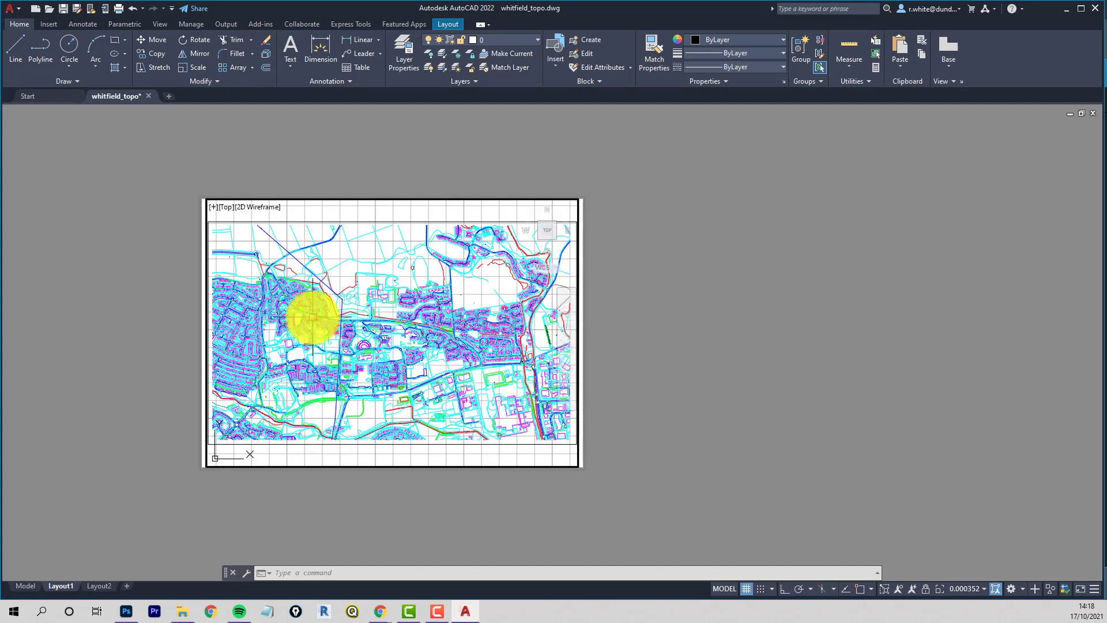
click(748, 588)
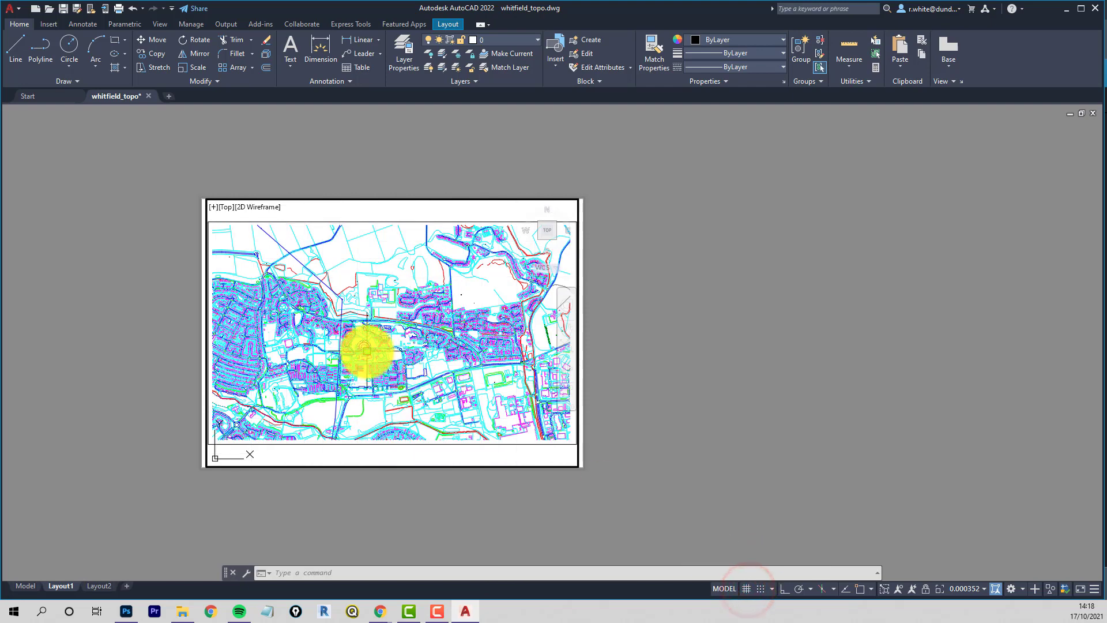
Step: Scale the map in the active viewport with Zoom 1/5000xp
text(z)
key(Return)
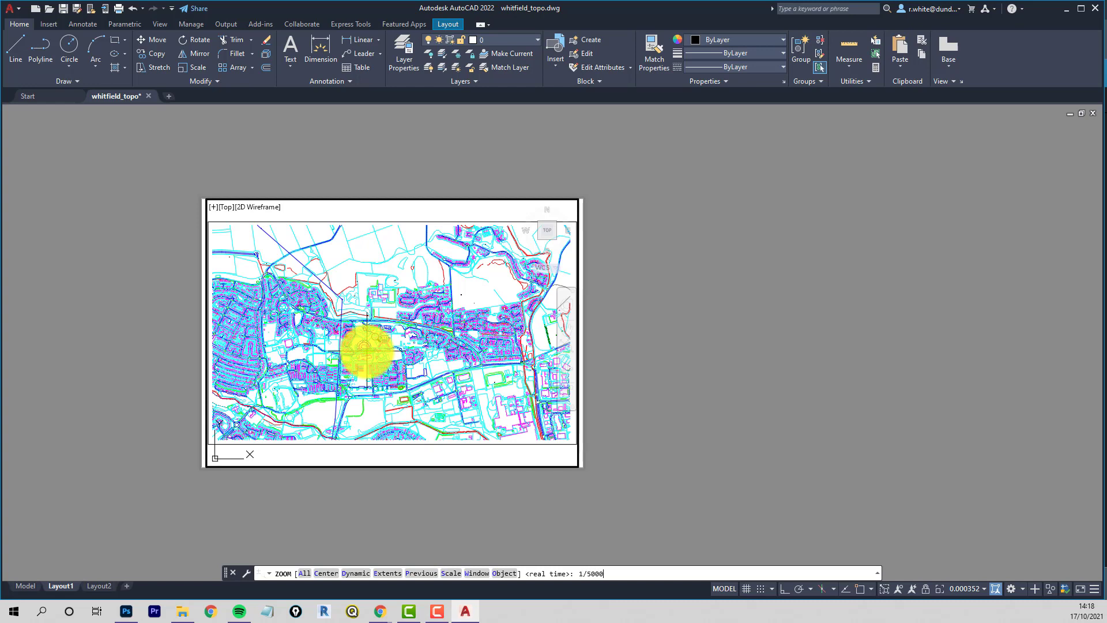
text(1/5000xp)
key(Return)
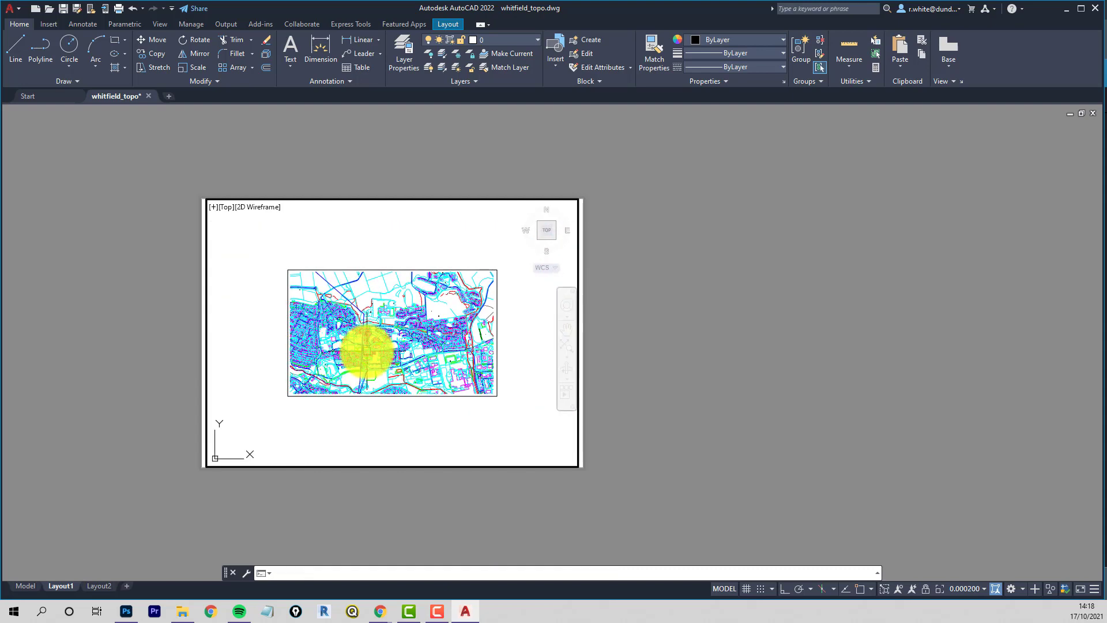
Step: Scale the map in the active viewport with Zoom 1/2500xp and position it to fill the sheet
key(Return)
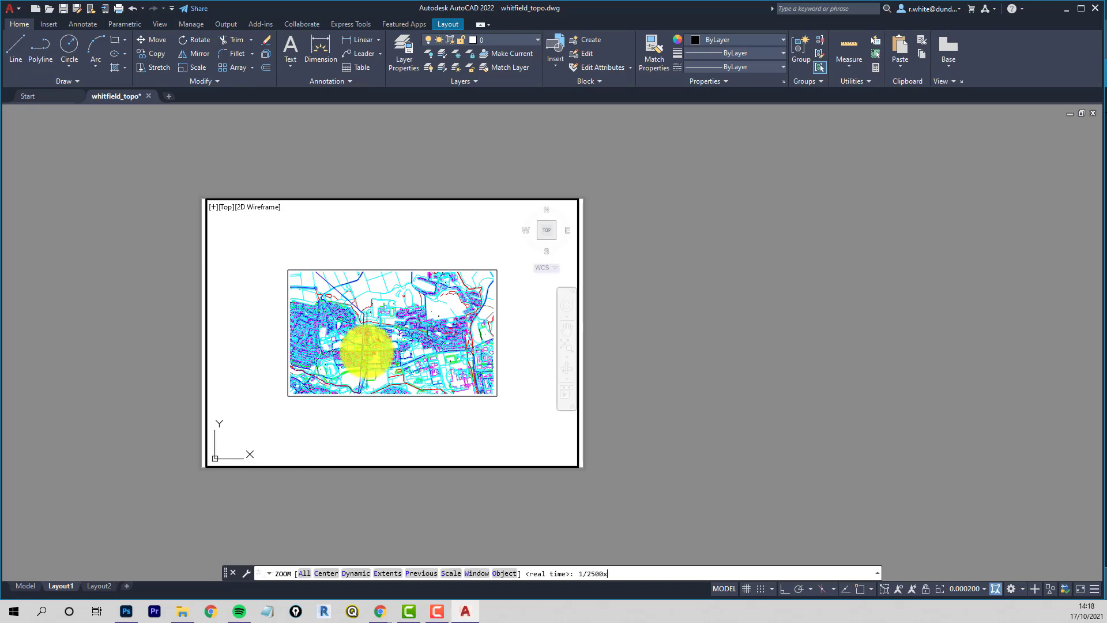
text(1/2500xp)
key(Return)
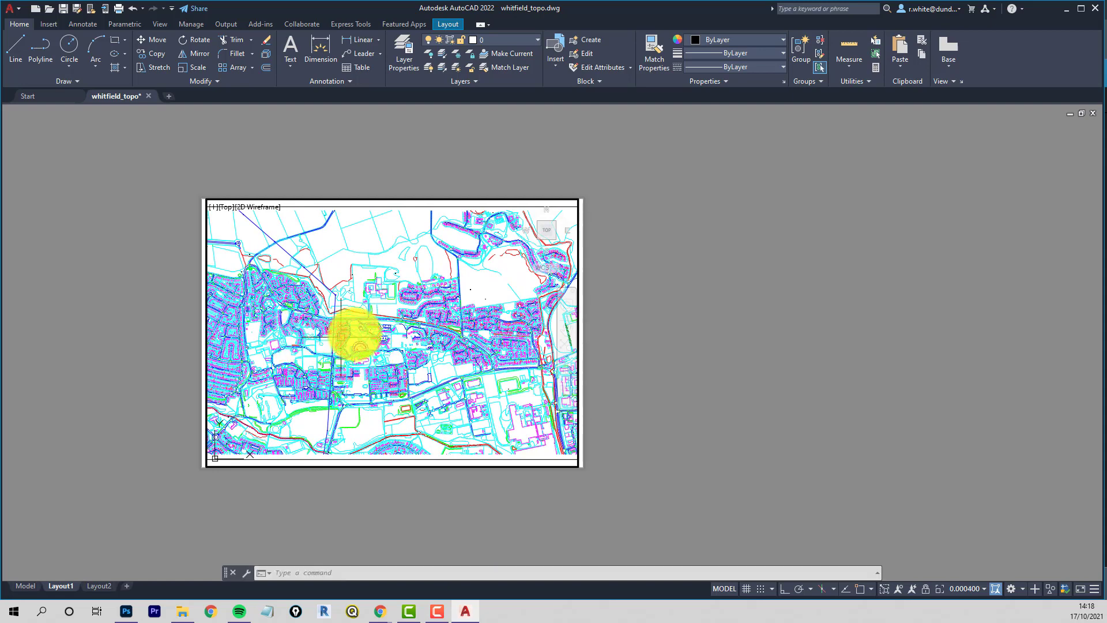
mouse_move(380, 337)
middle_down()
mouse_move(377, 347)
mouse_move(376, 336)
middle_up()
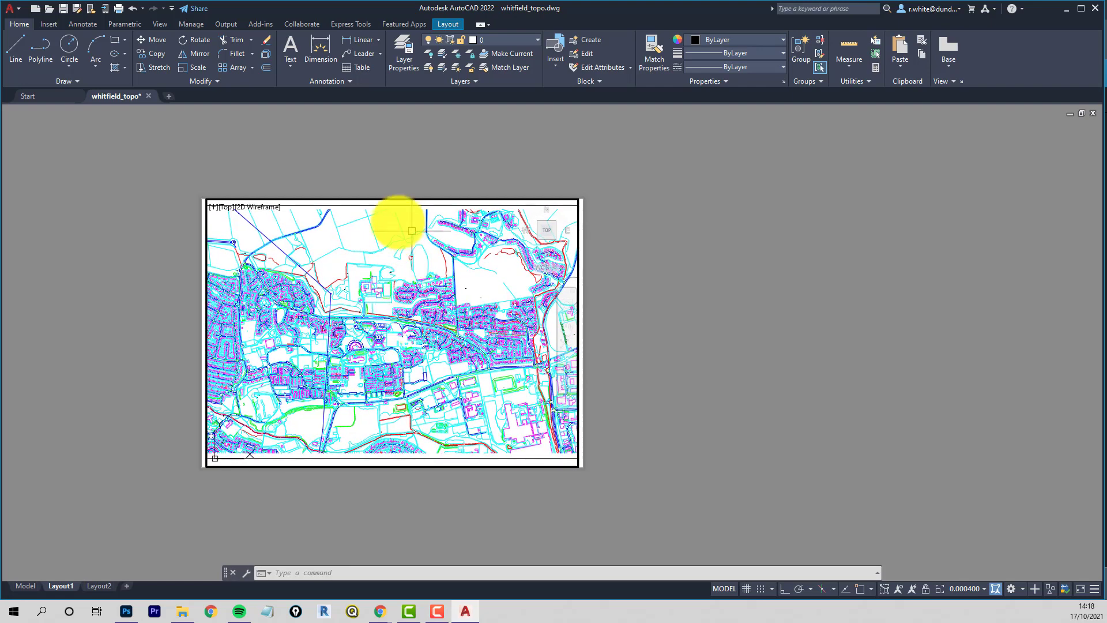
Step: Delete the rectangular border around the map in the viewport and return to paper space
click(371, 203)
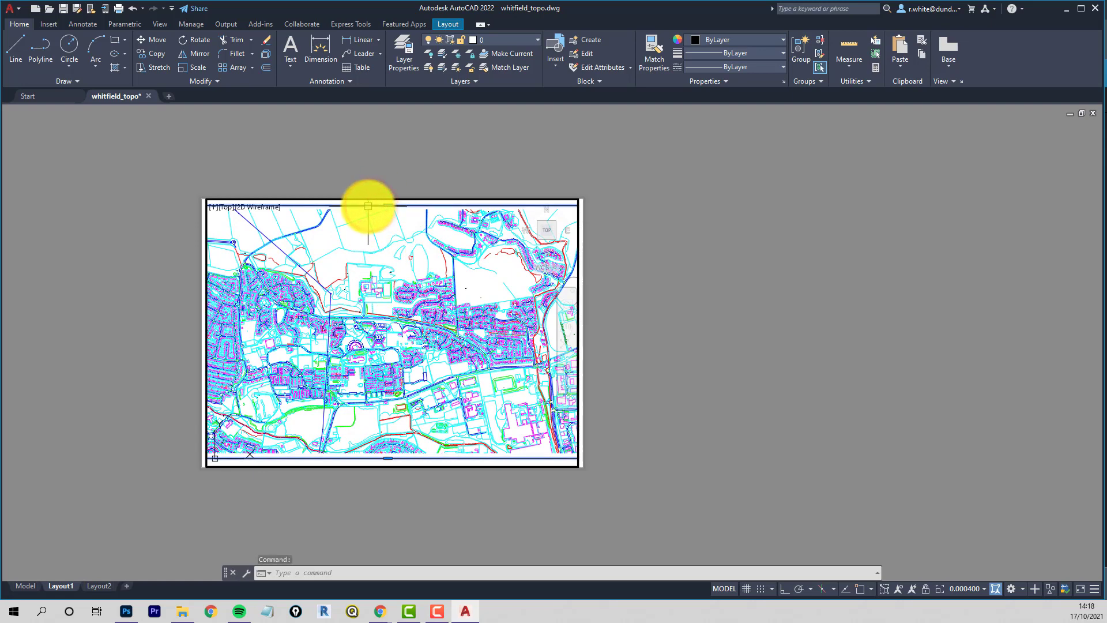
key(Delete)
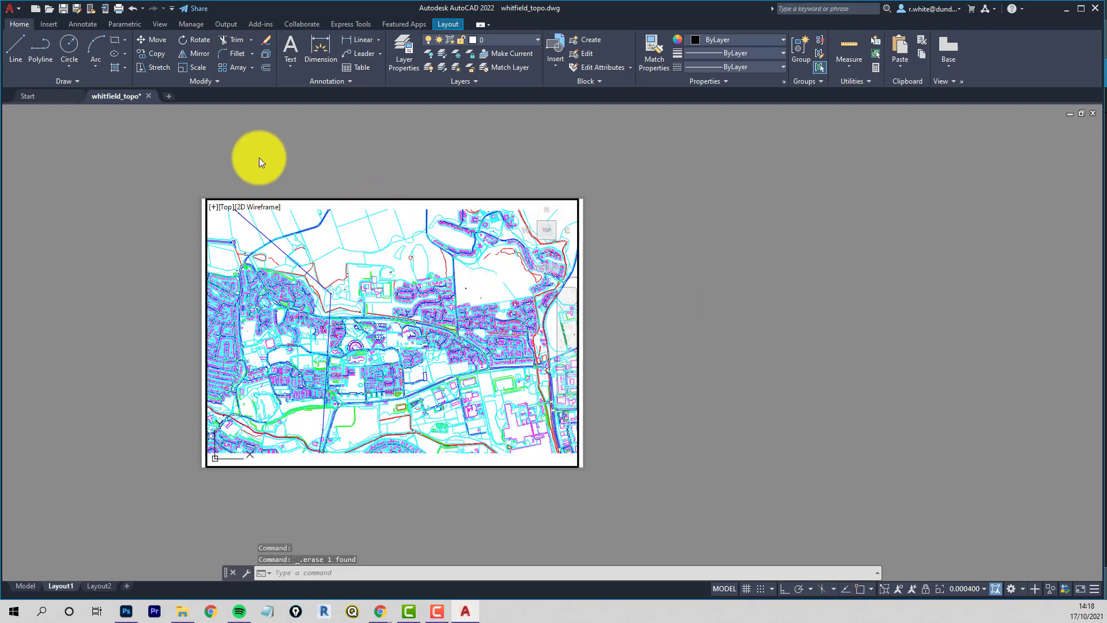
double_click(303, 163)
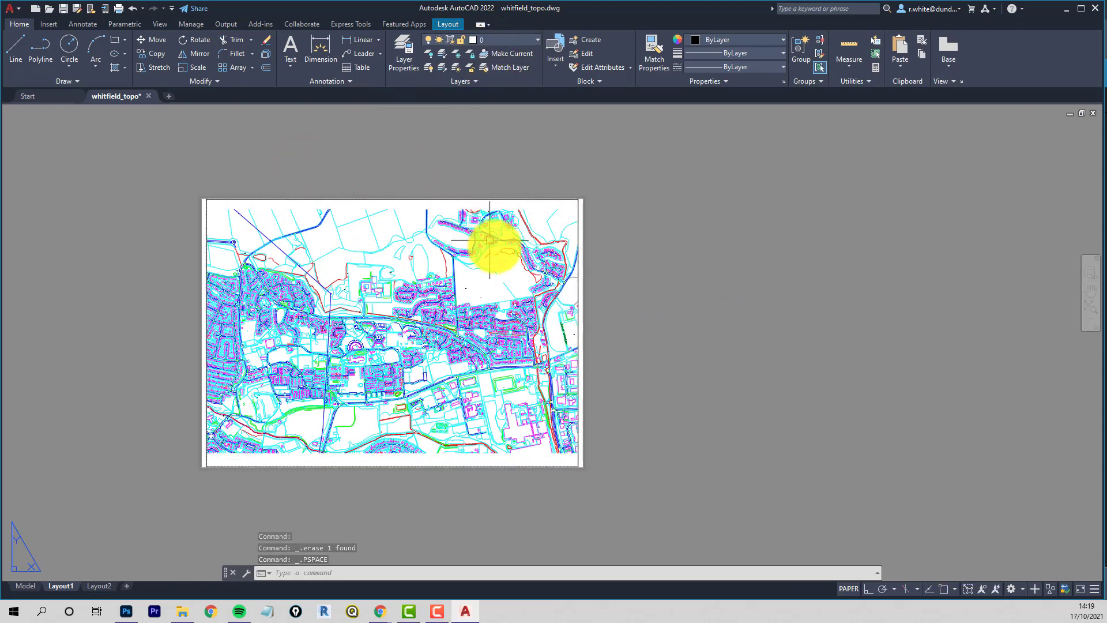
Step: Select a red line in the map's upper-right area to check its layer, and return to paper space
click(503, 260)
double_click(504, 260)
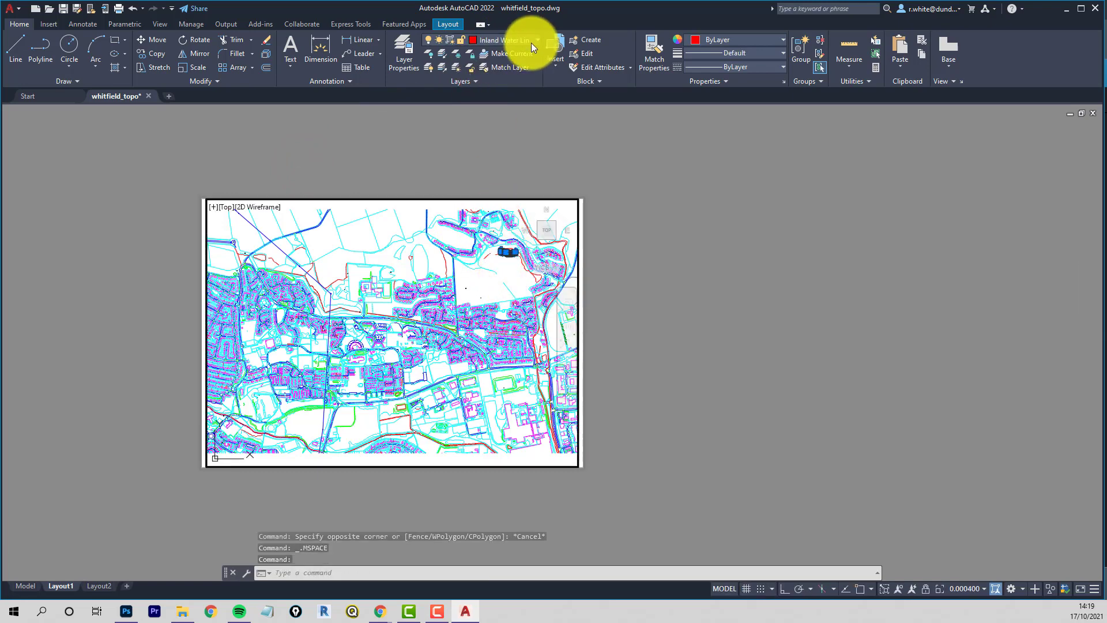
double_click(465, 151)
Step: Open the layer properties, widen the Name column and look through the layers' names and colours
middle_drag(412, 208, 468, 302)
click(410, 50)
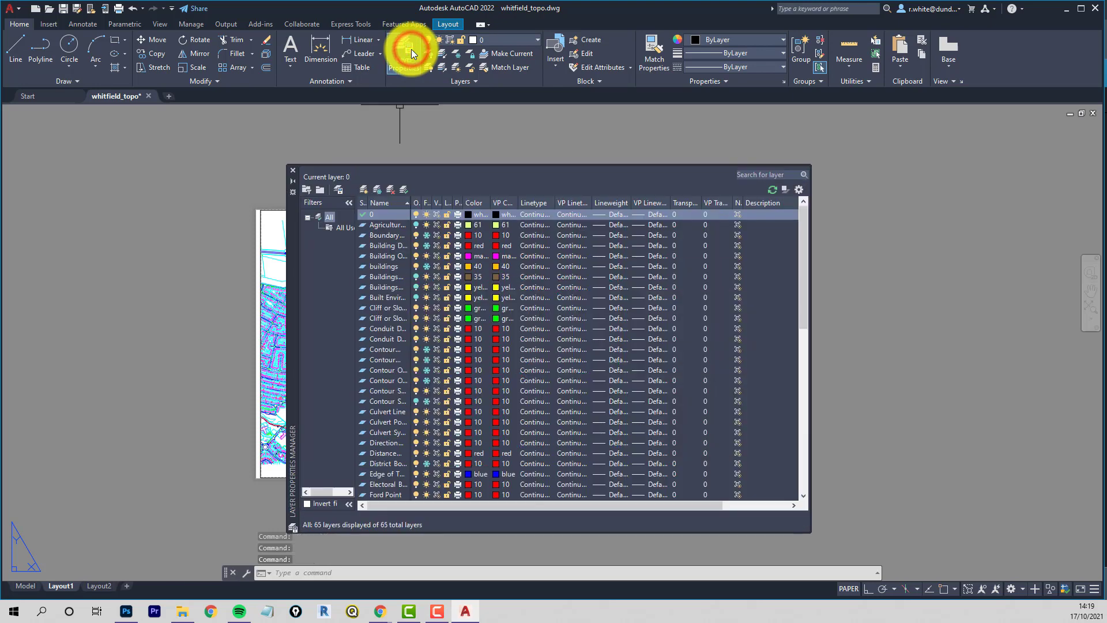
drag(408, 199, 501, 199)
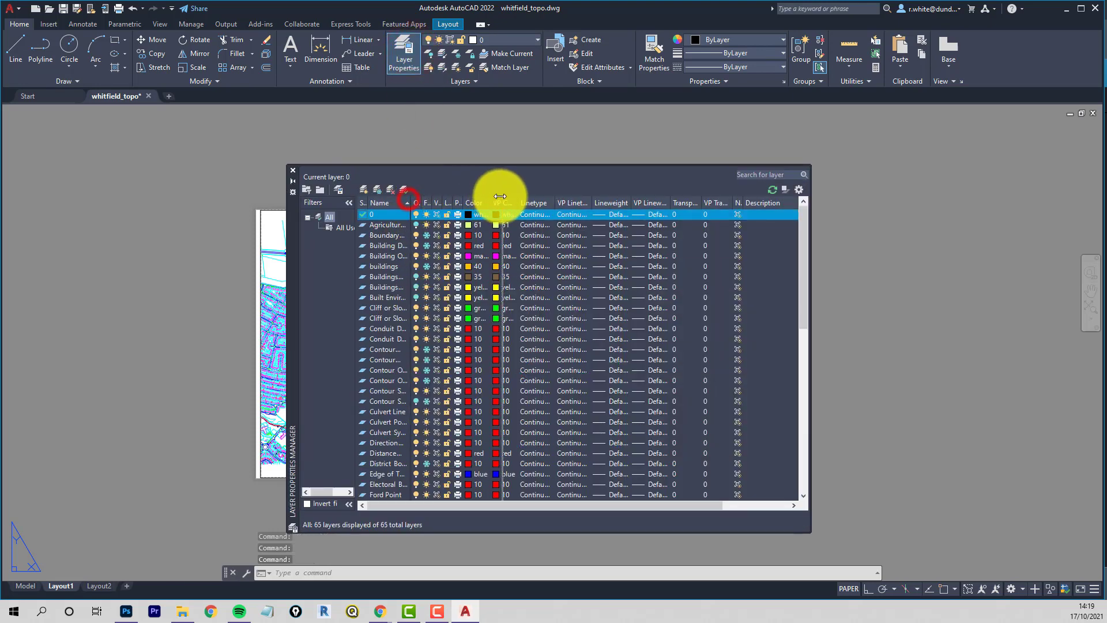
scroll(411, 357, down, 4)
scroll(412, 397, down, 3)
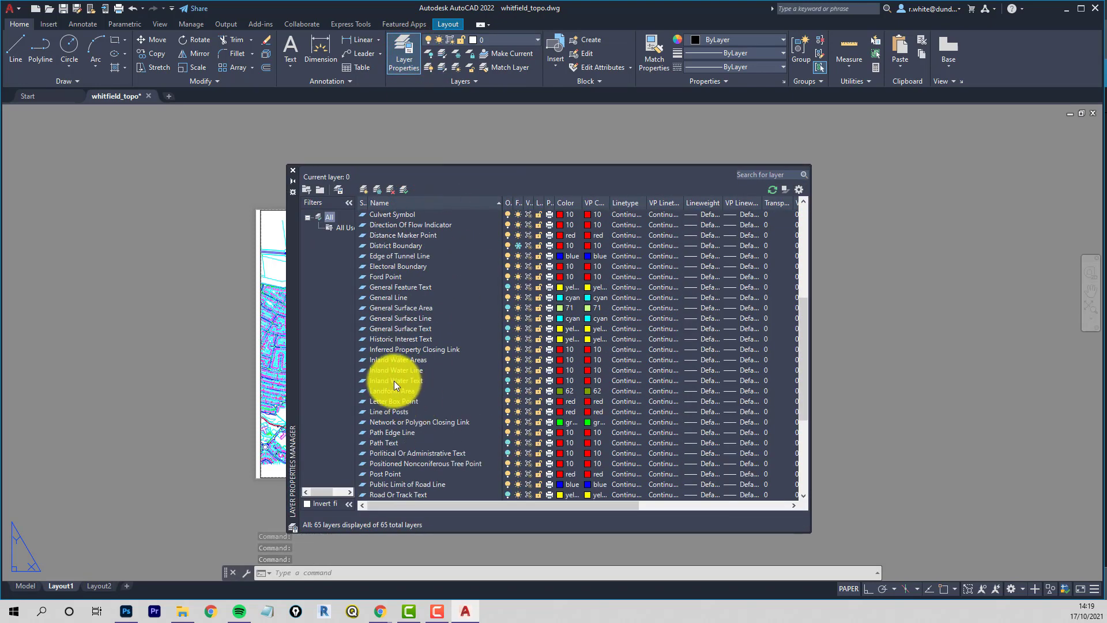
click(398, 349)
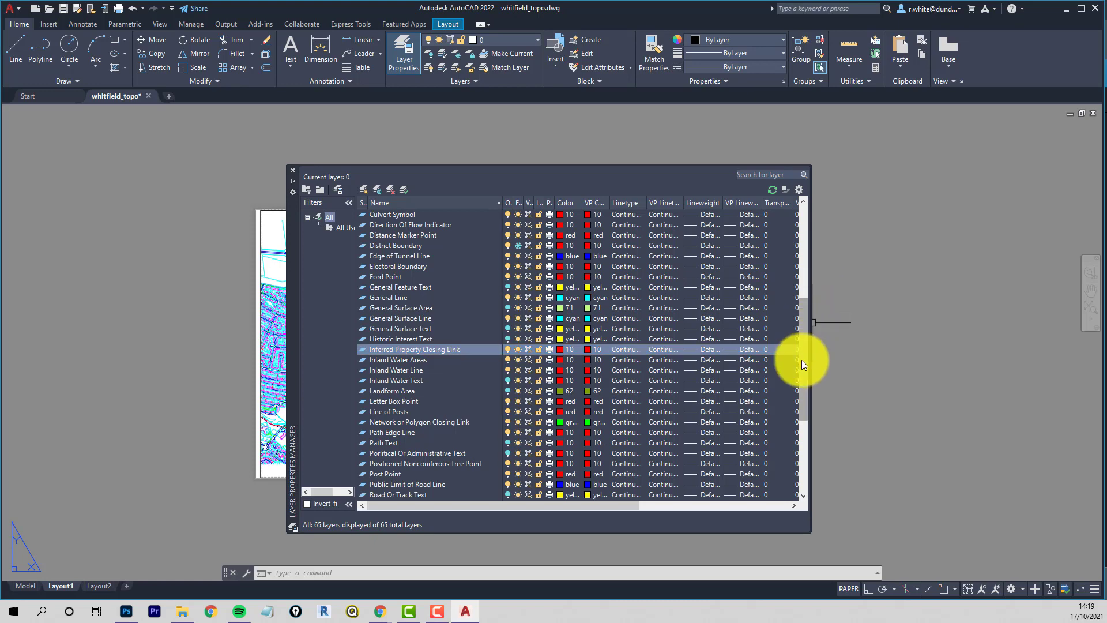
drag(801, 370, 798, 269)
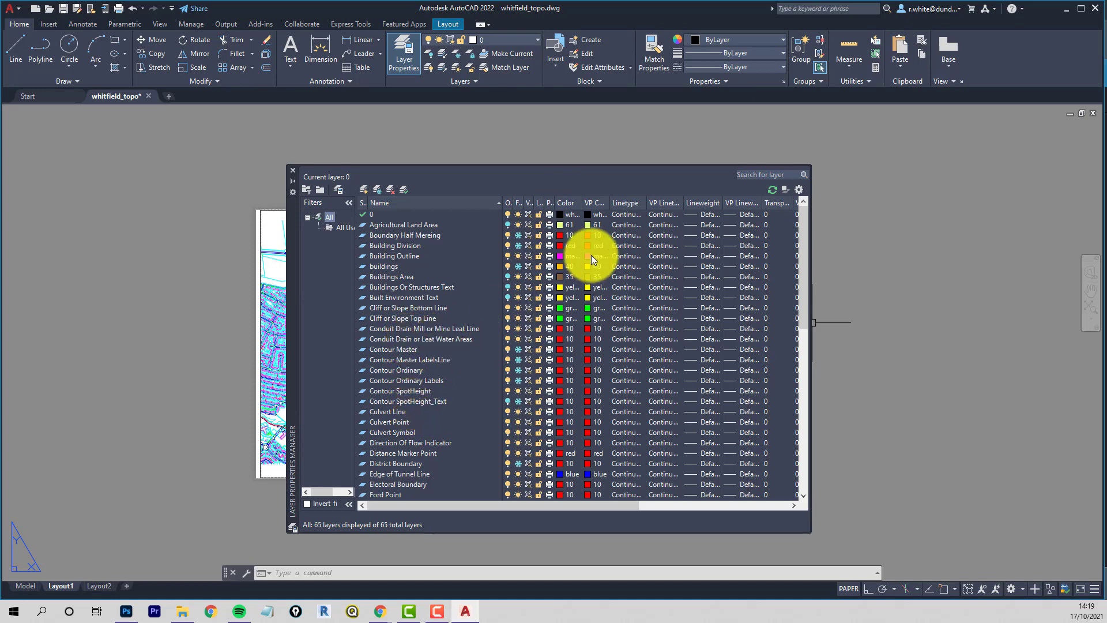
Step: Sort the layers by colour, change all Color 10 layers, from Wind Turbine Point to Boundary Half Mereing, to index colour 1 (red), and close the layer properties
click(566, 206)
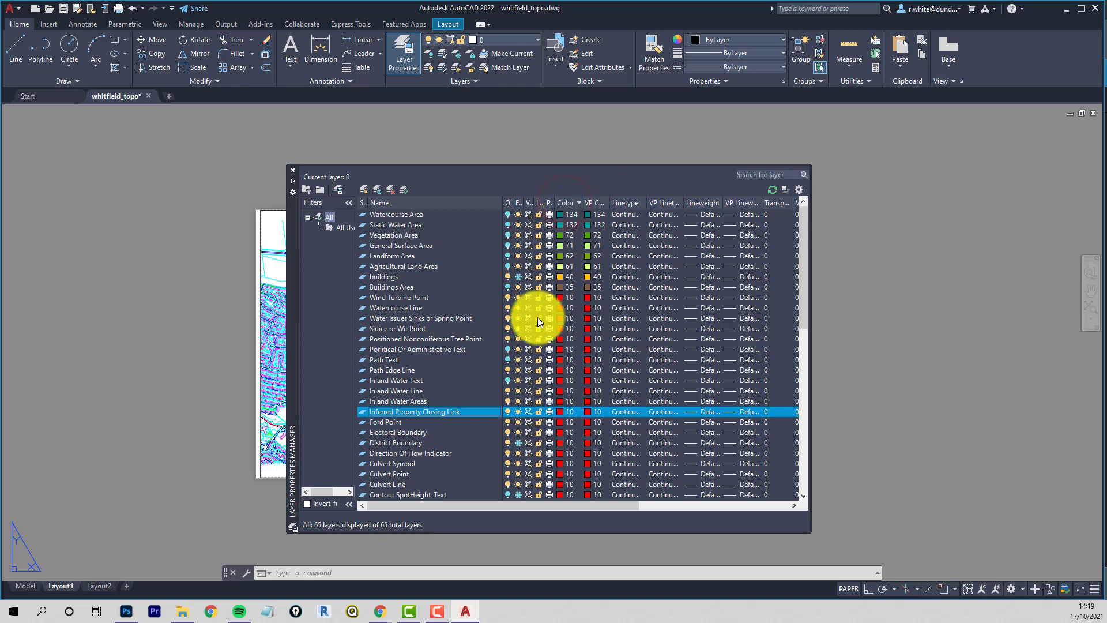
click(414, 297)
scroll(425, 312, down, 4)
scroll(428, 317, down, 1)
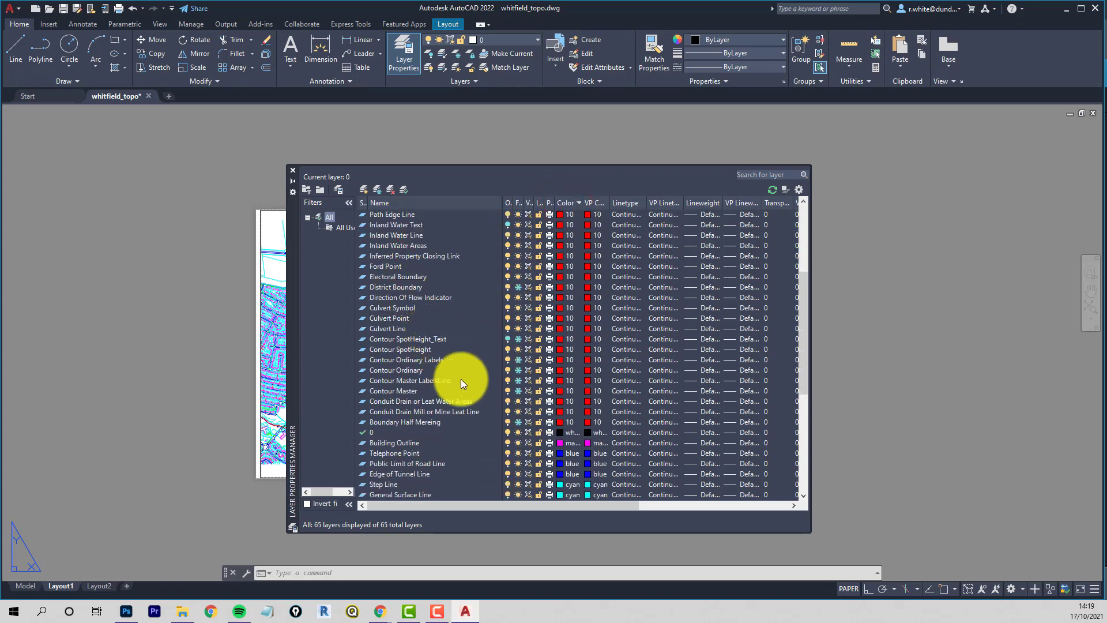
shift+click(395, 421)
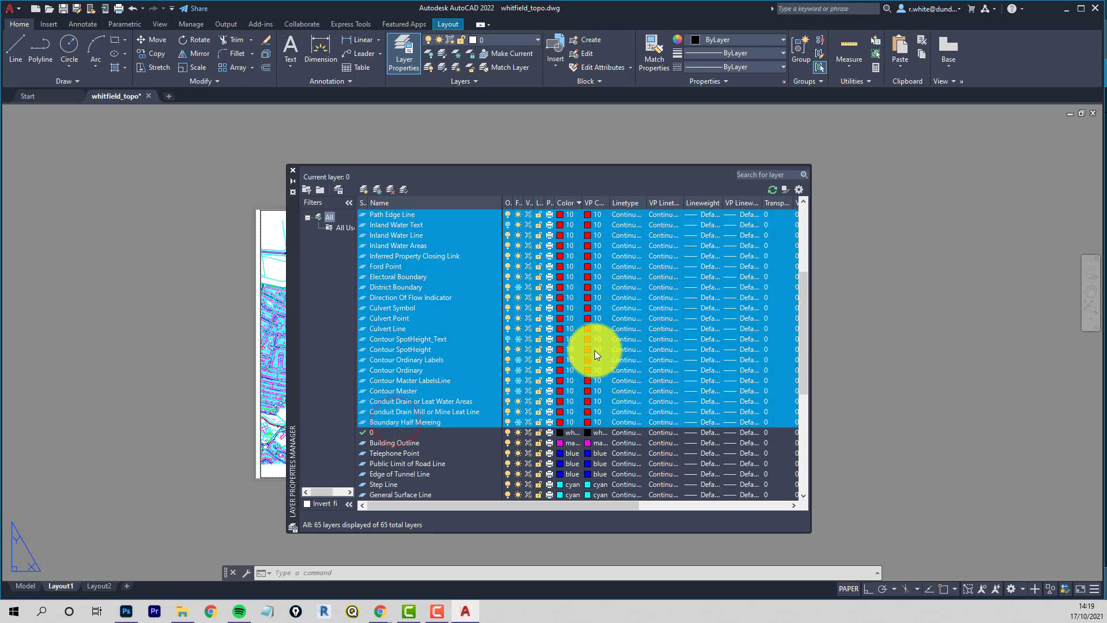
scroll(594, 349, up, 2)
scroll(562, 220, up, 3)
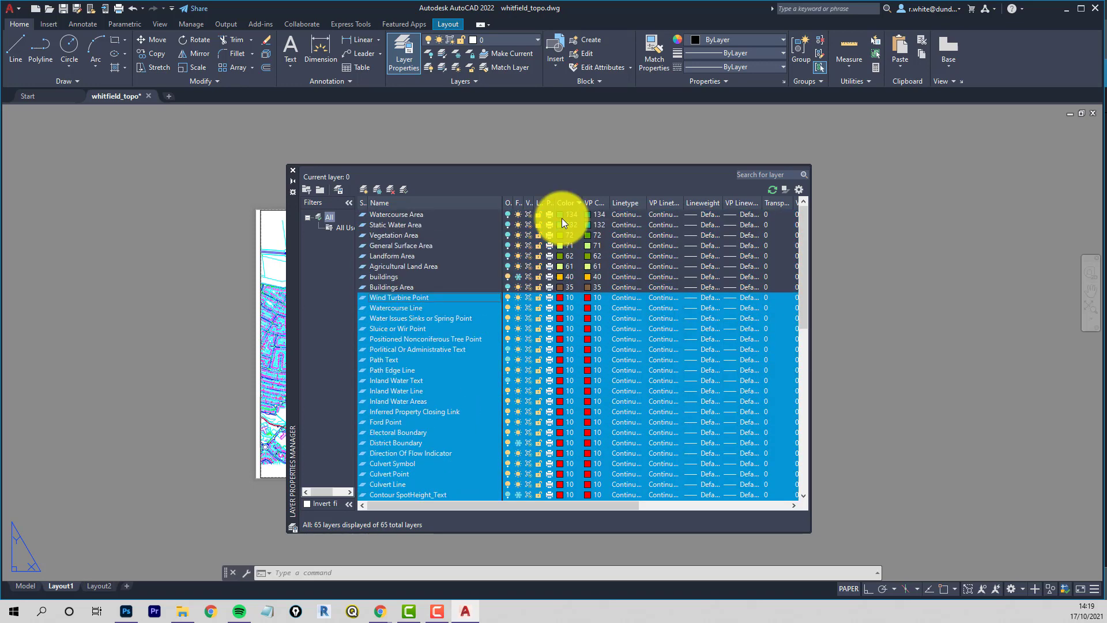
click(559, 297)
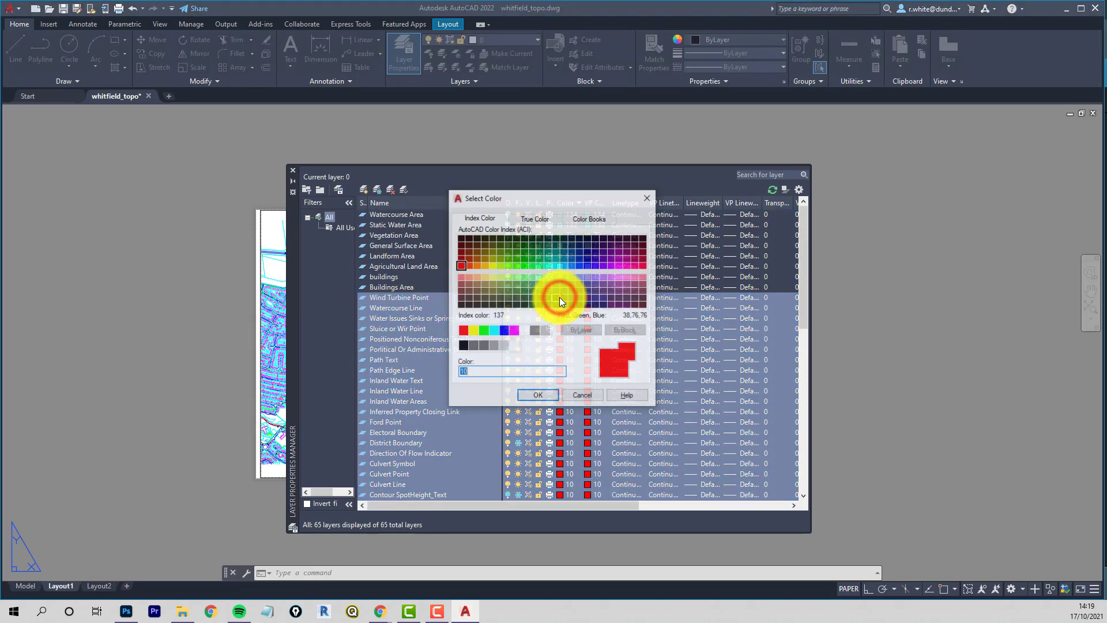
click(461, 330)
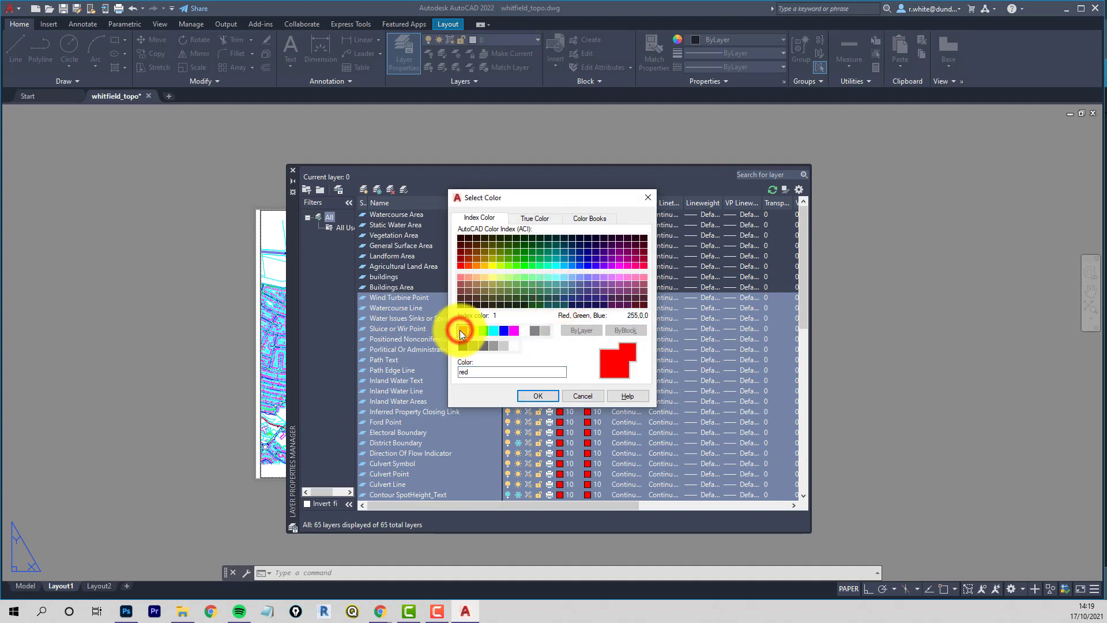
click(538, 396)
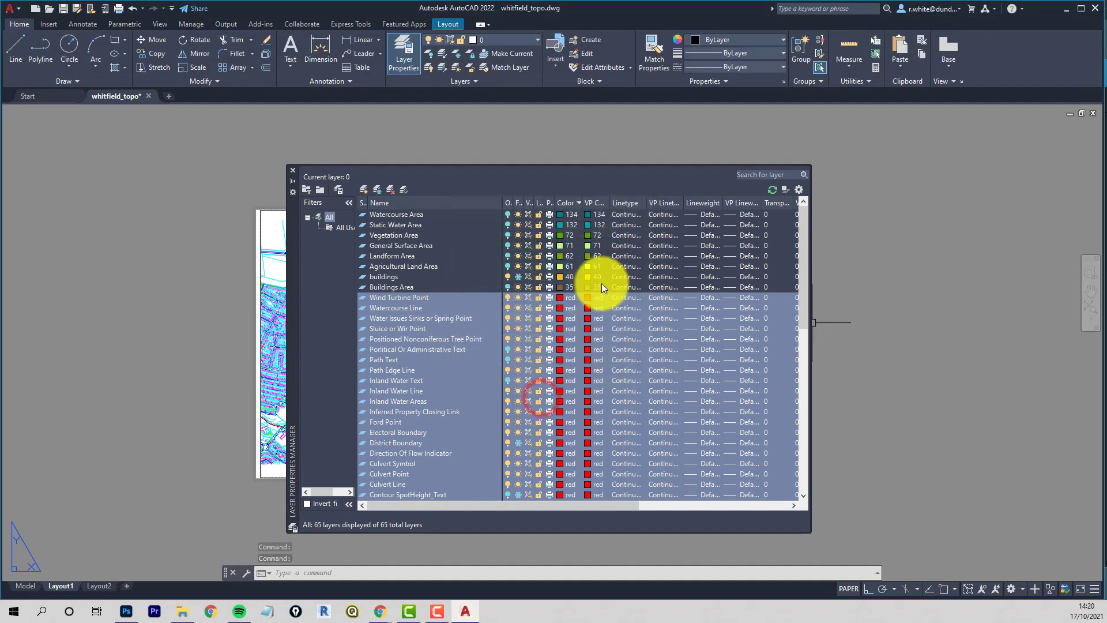
click(293, 171)
Step: Preview the plot of Layout1 and examine the building outlines, thin linework and remaining coloured lines across the sheet
middle_drag(242, 332, 278, 316)
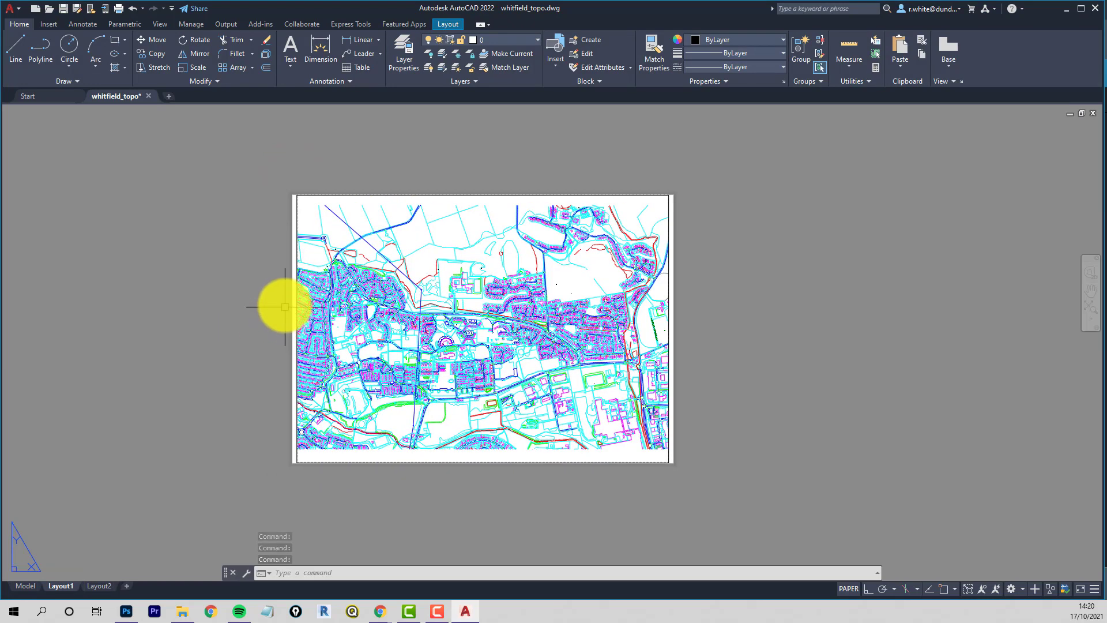
text(pl)
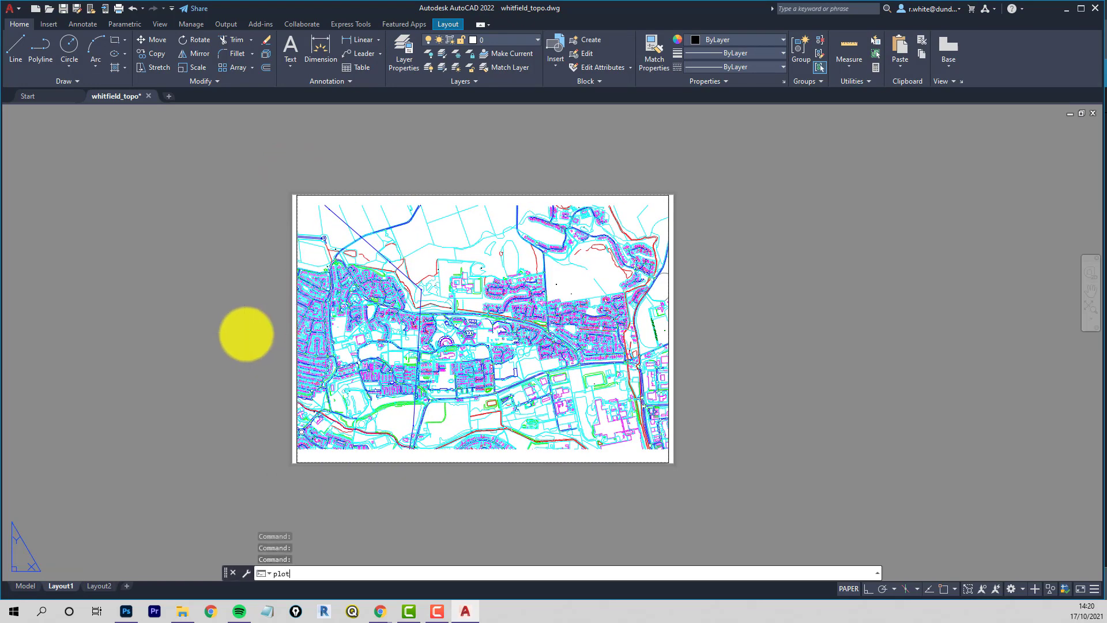
text(ot)
key(Return)
click(376, 445)
scroll(709, 256, up, 5)
scroll(710, 257, up, 2)
scroll(571, 228, up, 4)
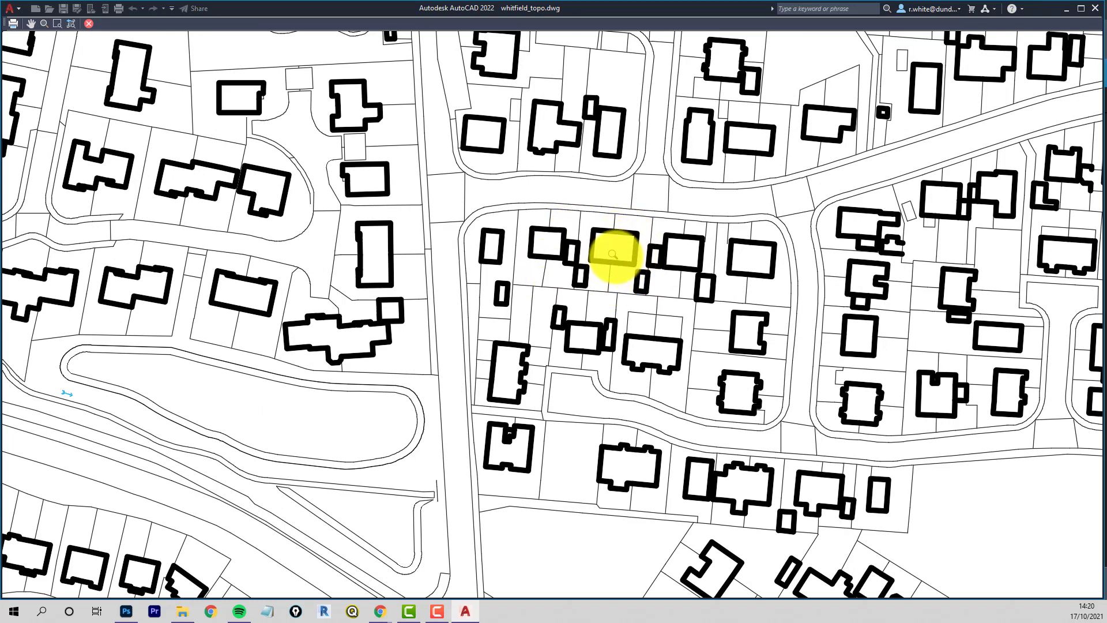
scroll(613, 254, down, 8)
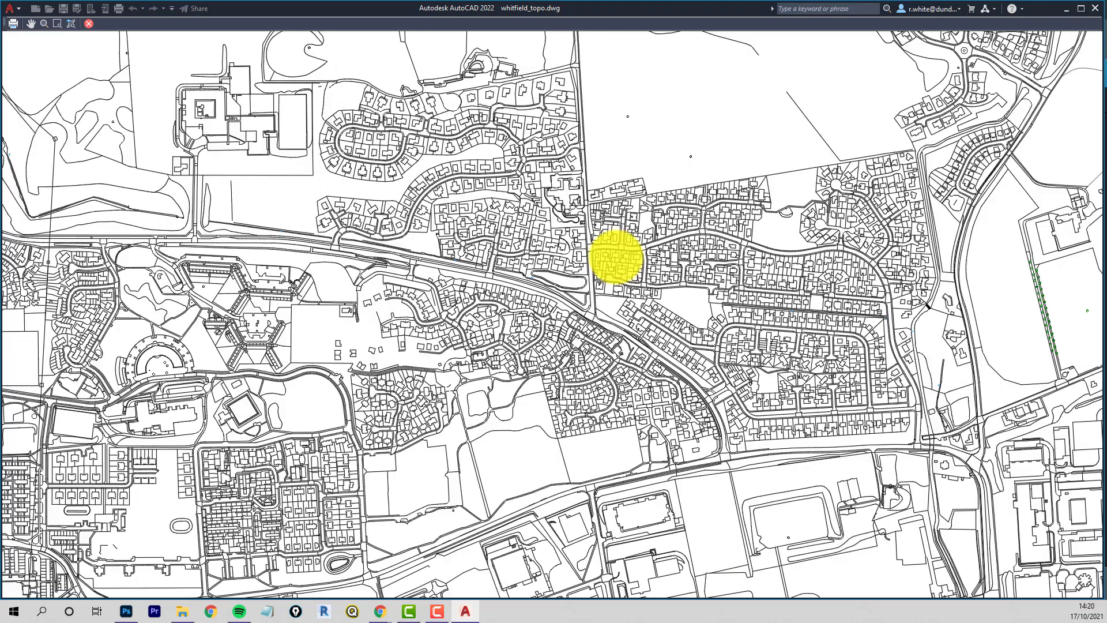
scroll(452, 312, up, 6)
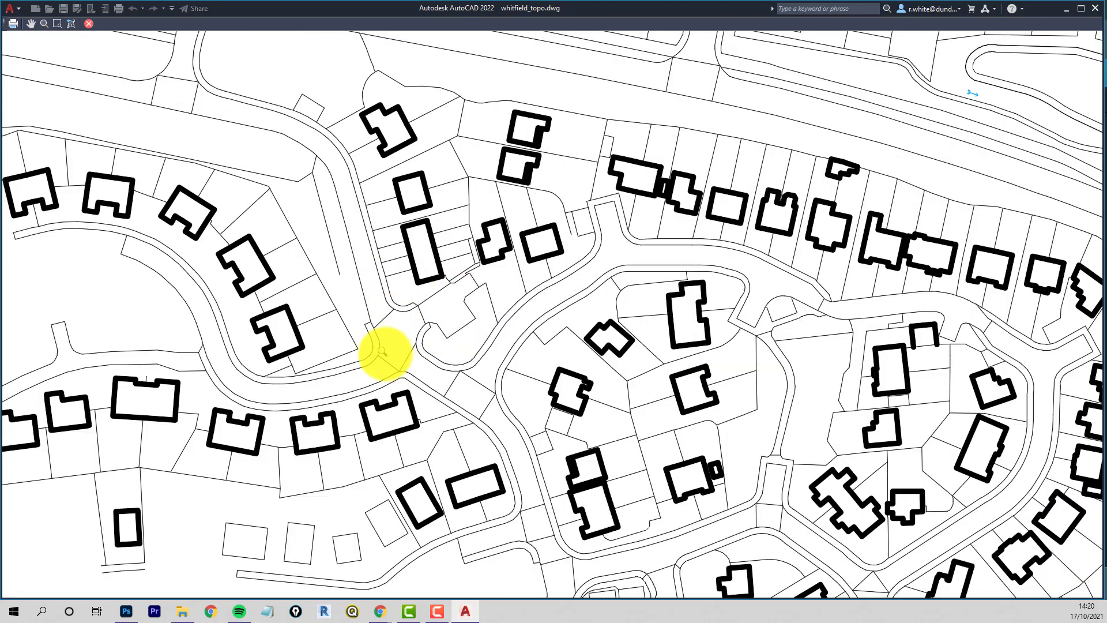
scroll(440, 329, down, 6)
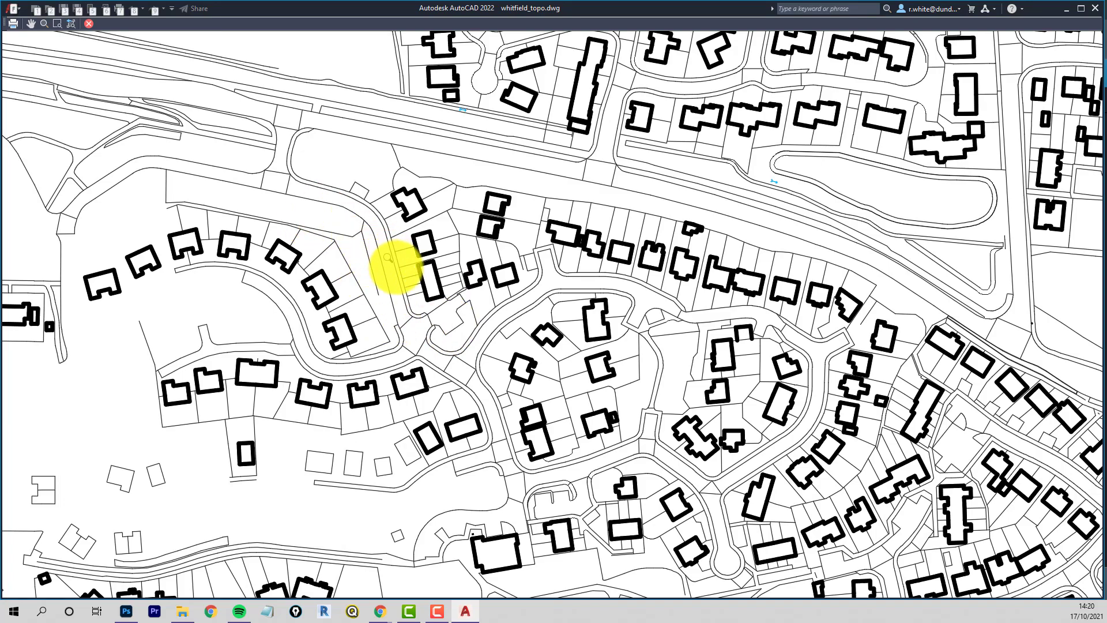
scroll(395, 262, down, 3)
scroll(406, 267, down, 4)
scroll(333, 248, up, 2)
scroll(340, 248, down, 2)
middle_drag(340, 248, 462, 272)
scroll(462, 271, up, 2)
scroll(464, 273, down, 2)
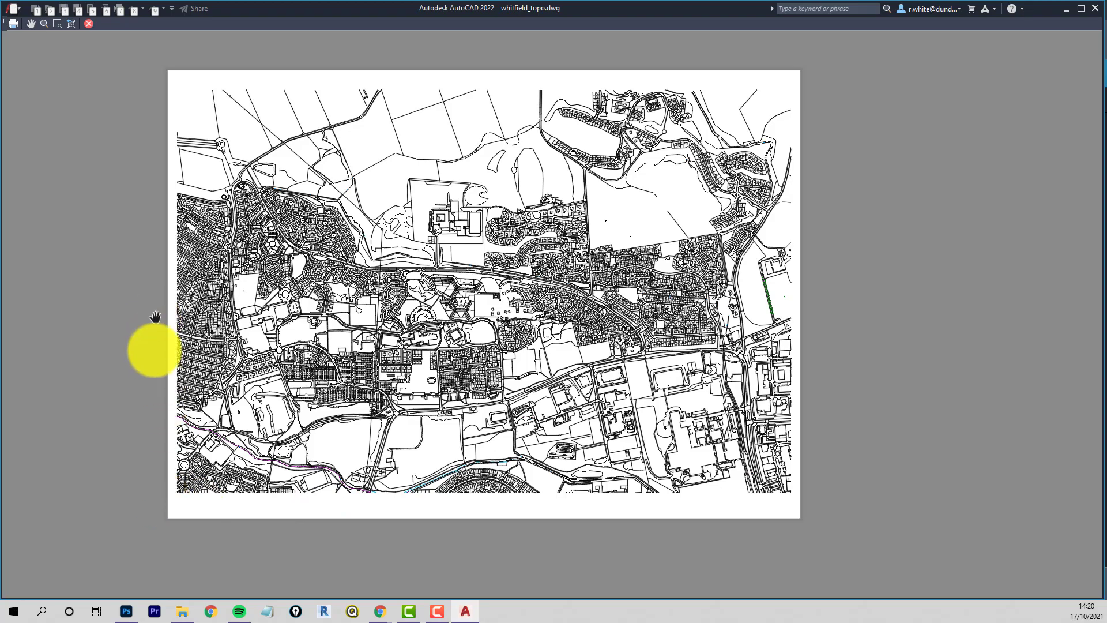
scroll(484, 311, up, 6)
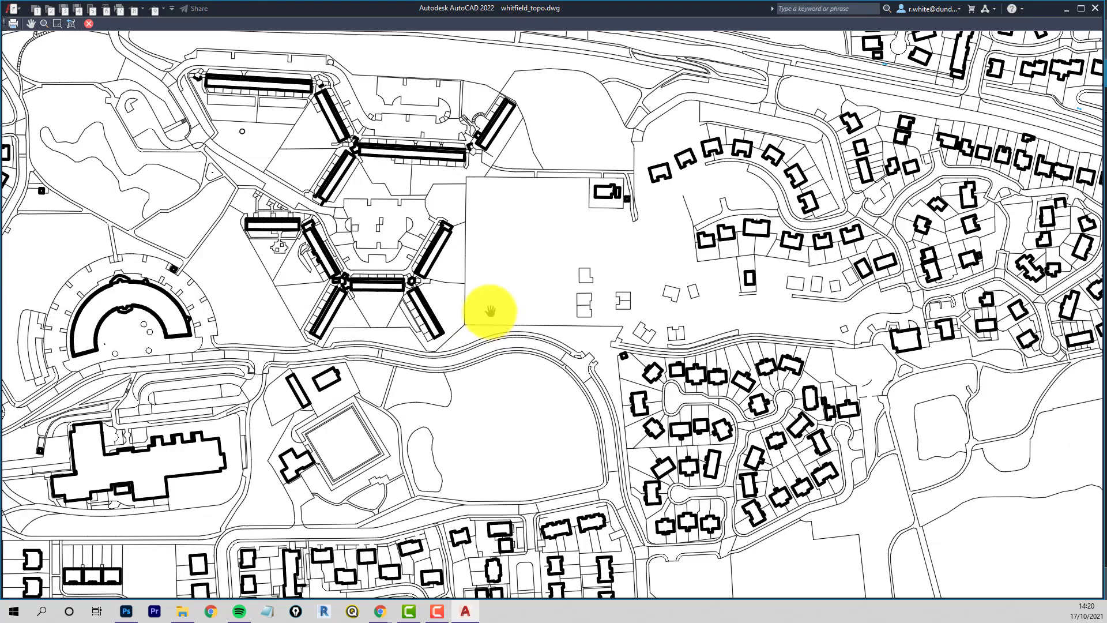
scroll(488, 307, up, 2)
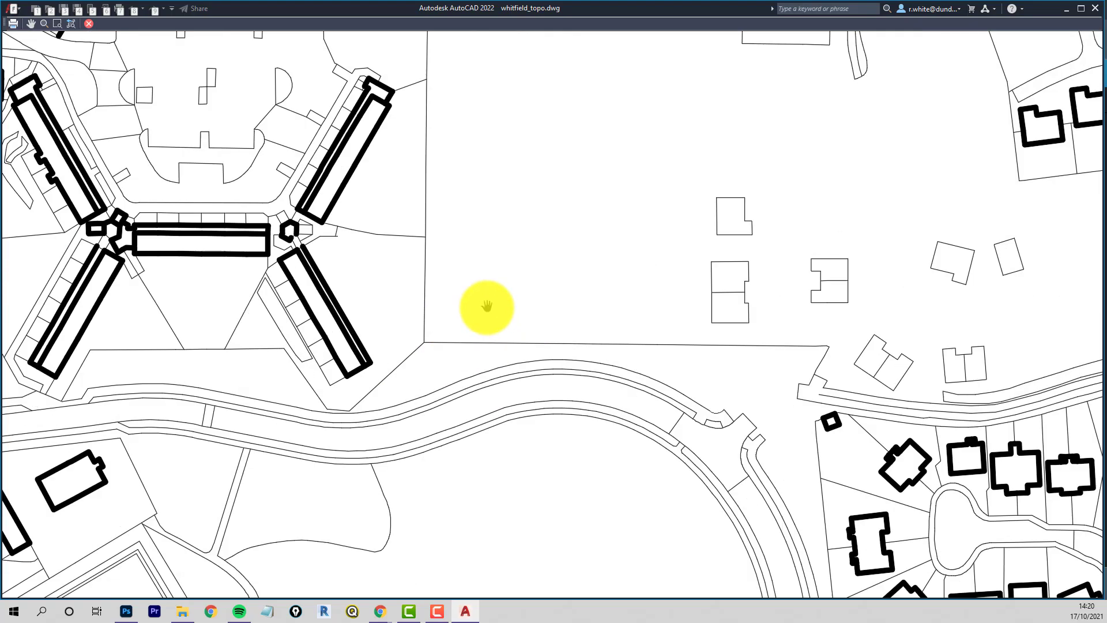
scroll(487, 307, down, 8)
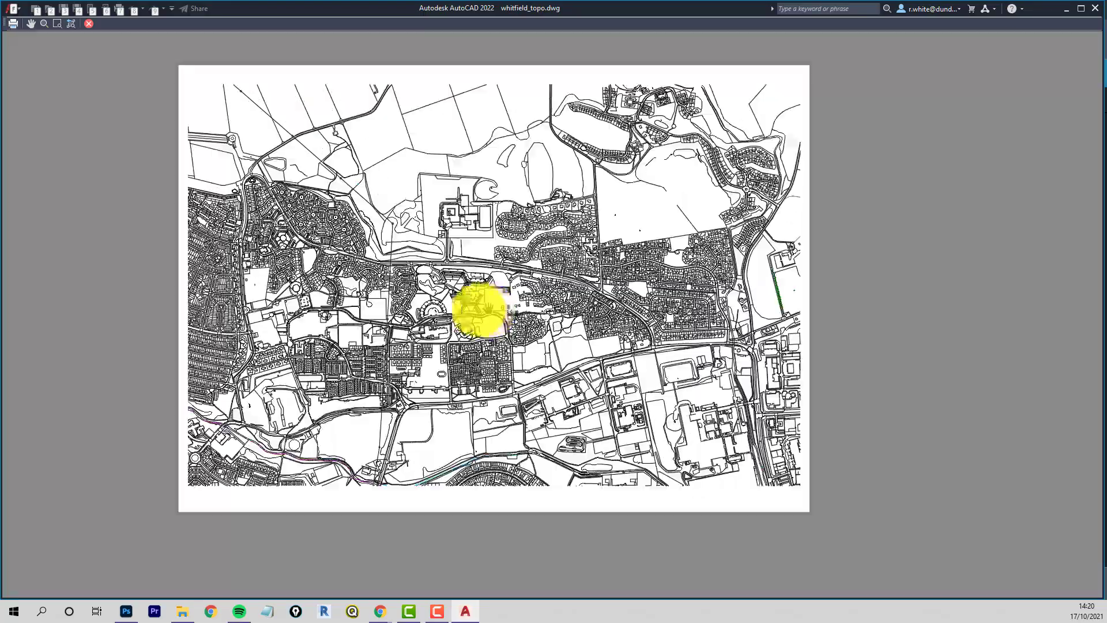
Step: Leave the plot preview, plot Layout1 to PDF and choose the Whitfield folder in Downloads as the save location
mouse_move(477, 309)
mouse_down()
mouse_move(474, 333)
mouse_move(481, 321)
mouse_up()
key(Escape)
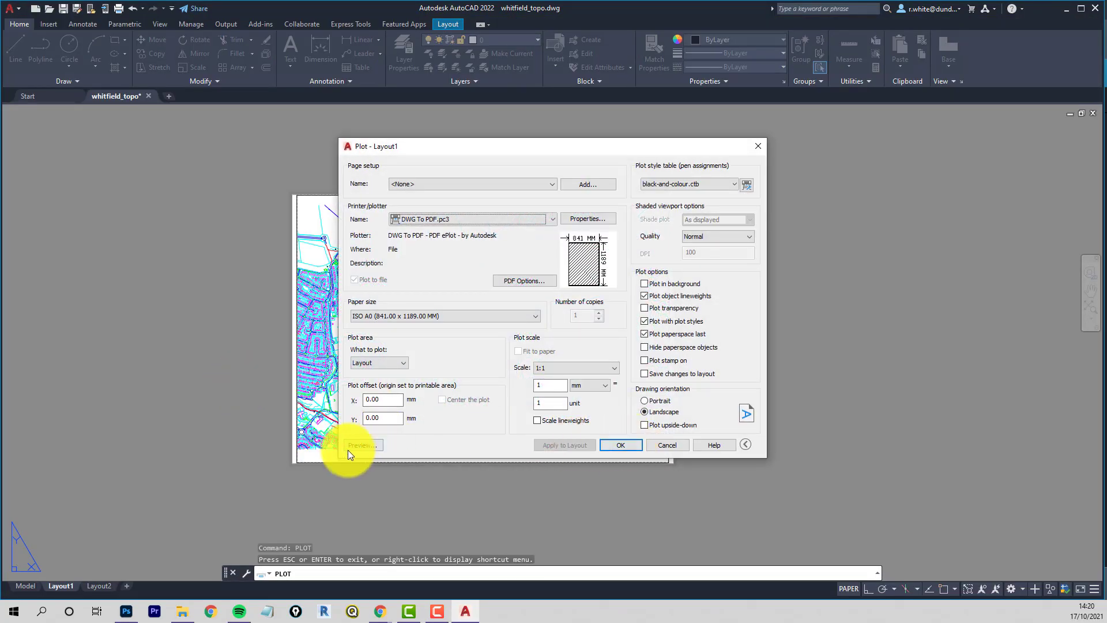
click(622, 444)
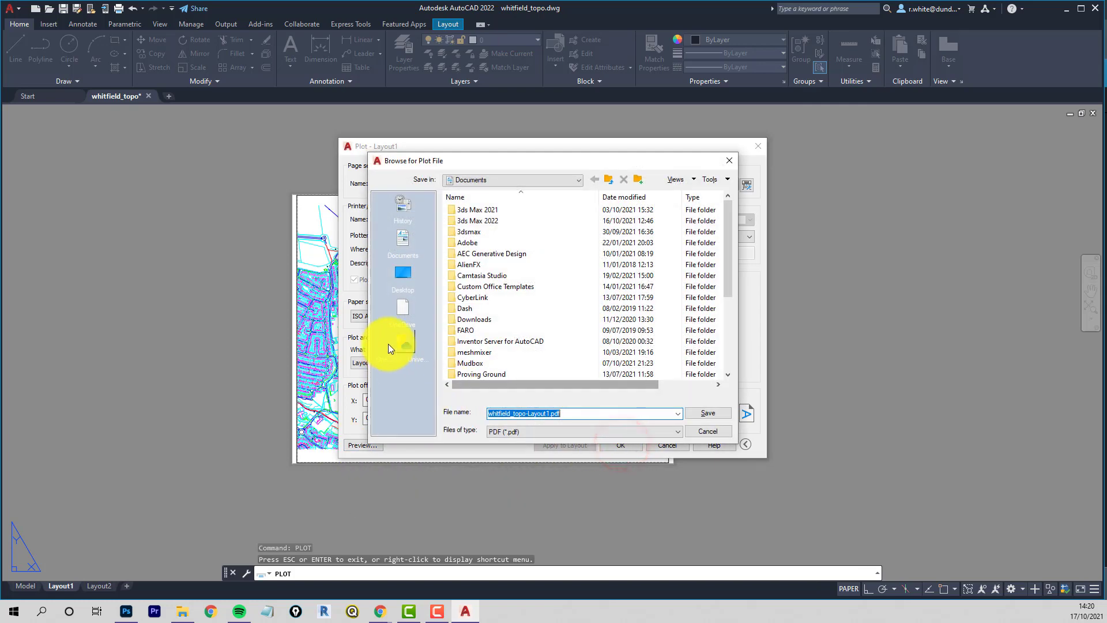
click(398, 276)
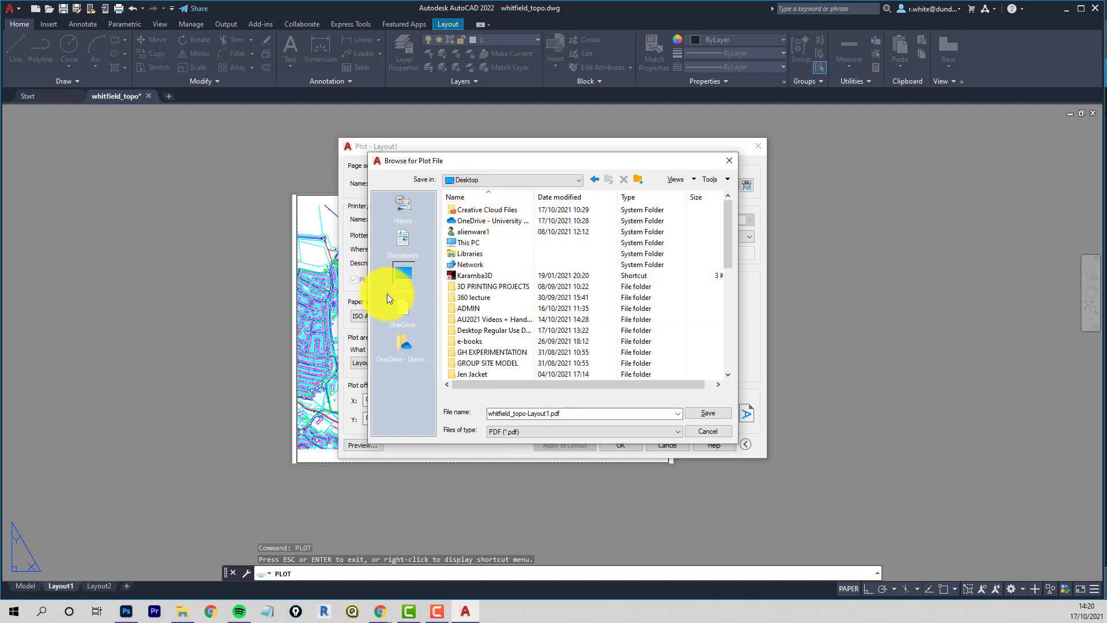
click(497, 178)
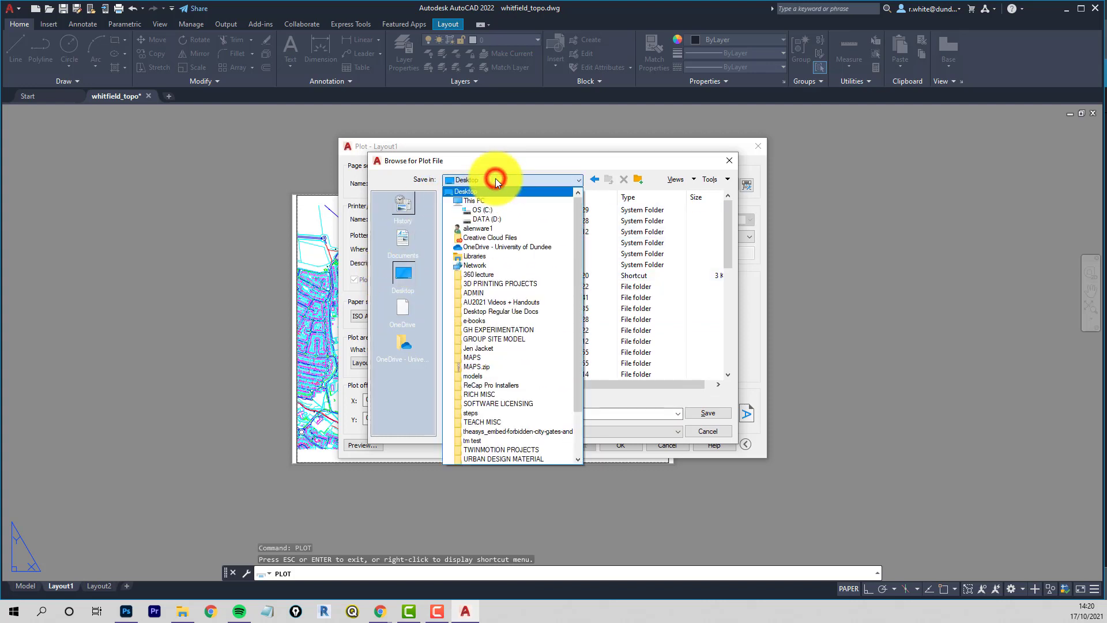
click(473, 200)
double_click(466, 257)
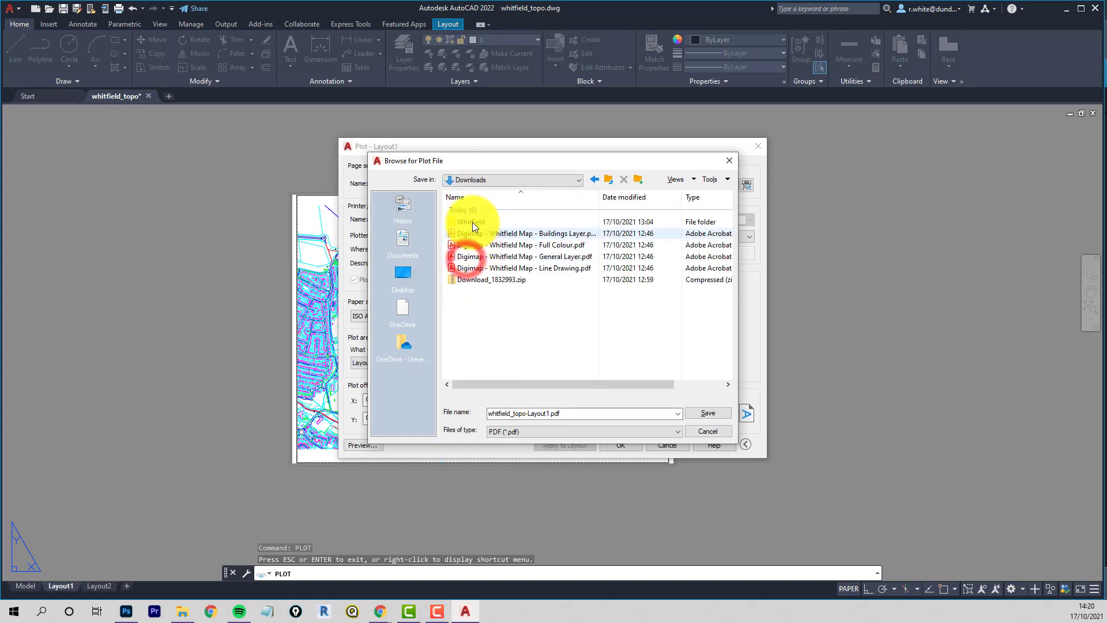
double_click(472, 222)
Step: Name the plot file whitfield_all_layers_1-2500.pdf and save it
drag(505, 414, 549, 413)
click(549, 413)
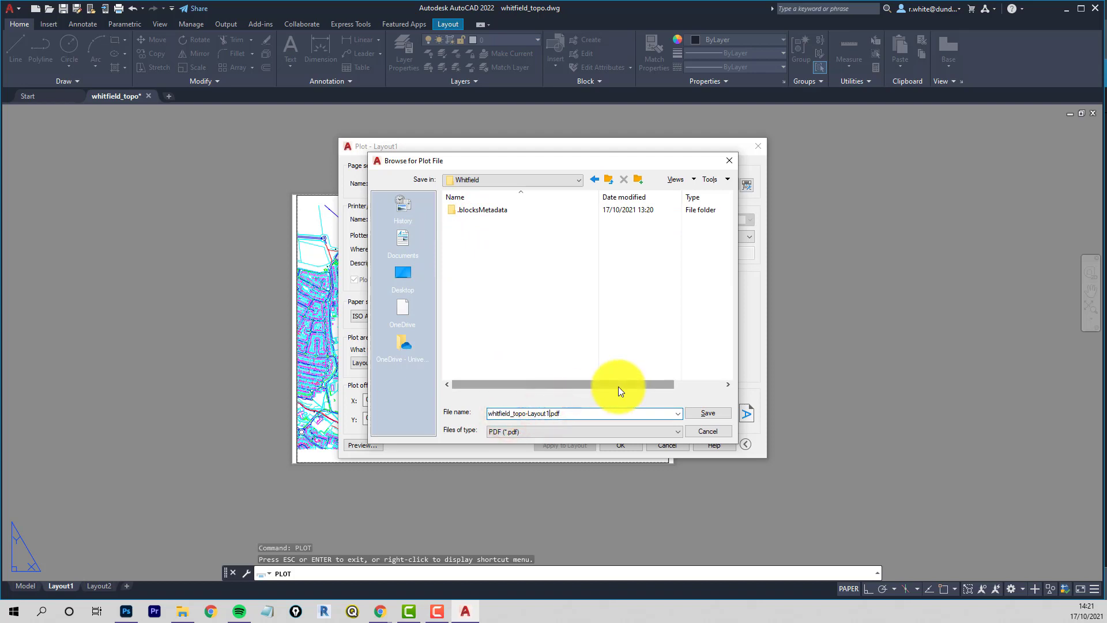
key(BackSpace)
key(BackSpace)
key(BackSpace)
key(BackSpace)
key(BackSpace)
key(BackSpace)
key(BackSpace)
key(BackSpace)
key(BackSpace)
key(BackSpace)
key(BackSpace)
text(all_layers)
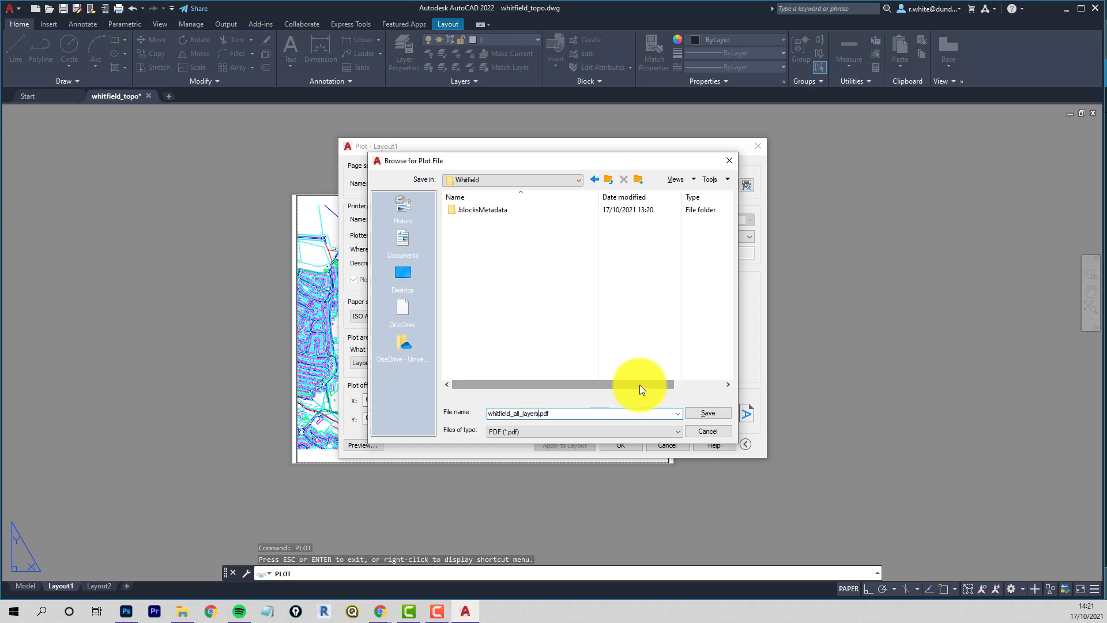
text(1-2500)
click(710, 413)
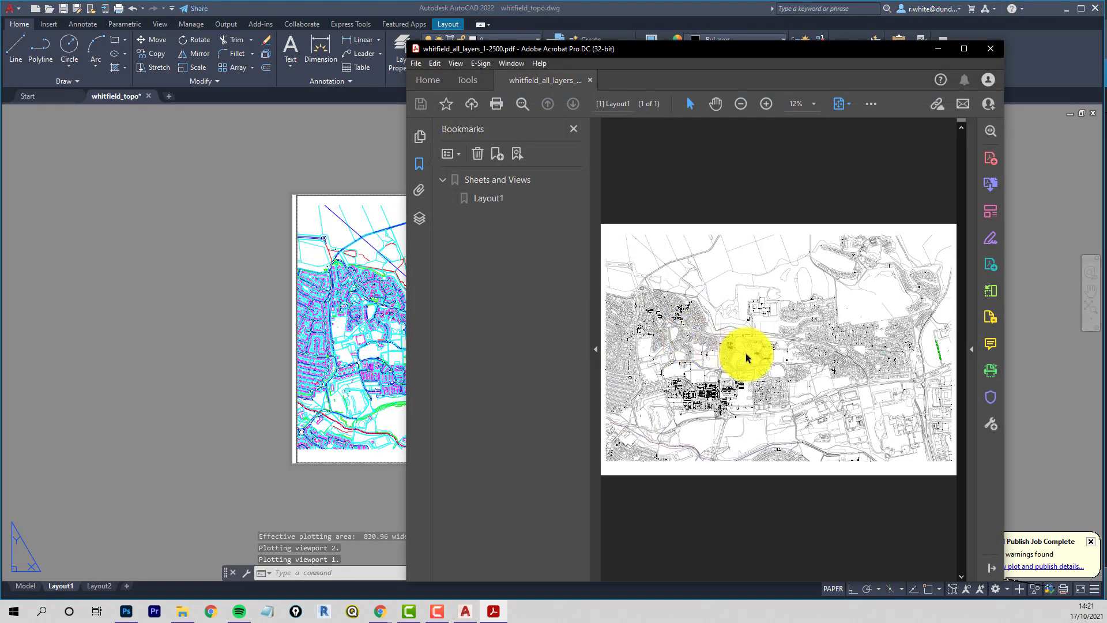
Step: Examine the building outlines and thin linework in the plotted PDF at 66.7% zoom, and close the PDF
click(767, 106)
click(767, 105)
click(767, 105)
click(767, 106)
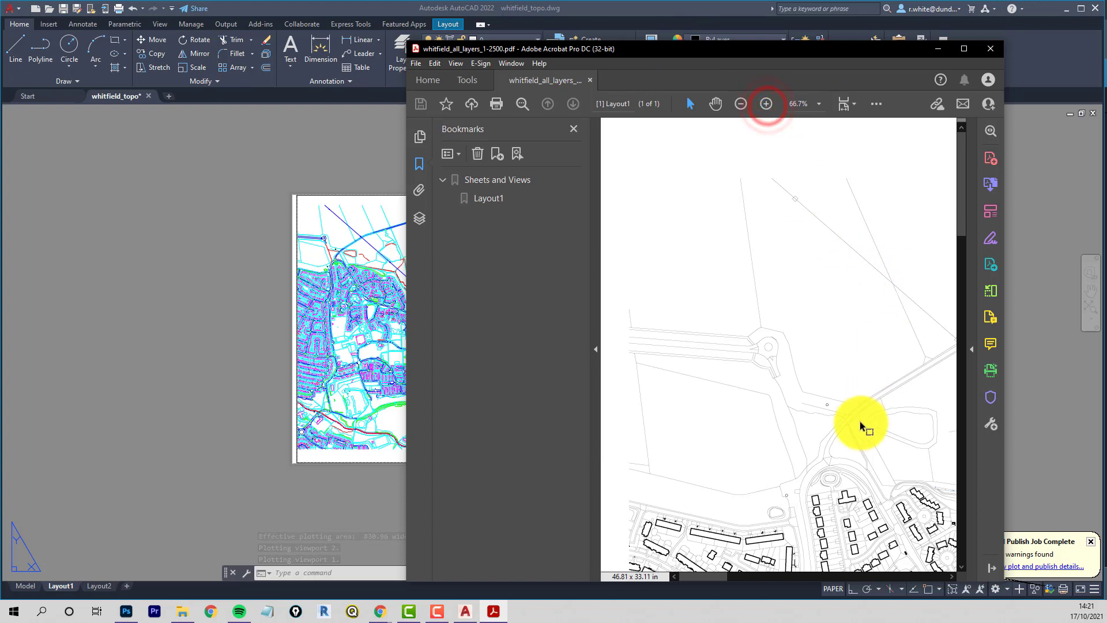
scroll(842, 519, down, 4)
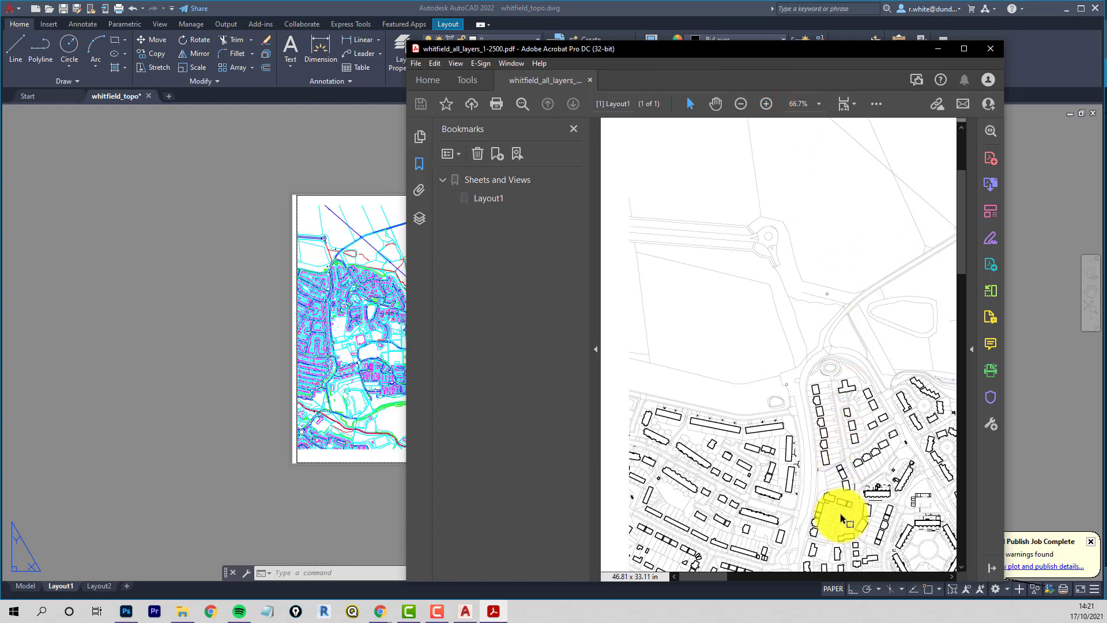
scroll(842, 517, down, 1)
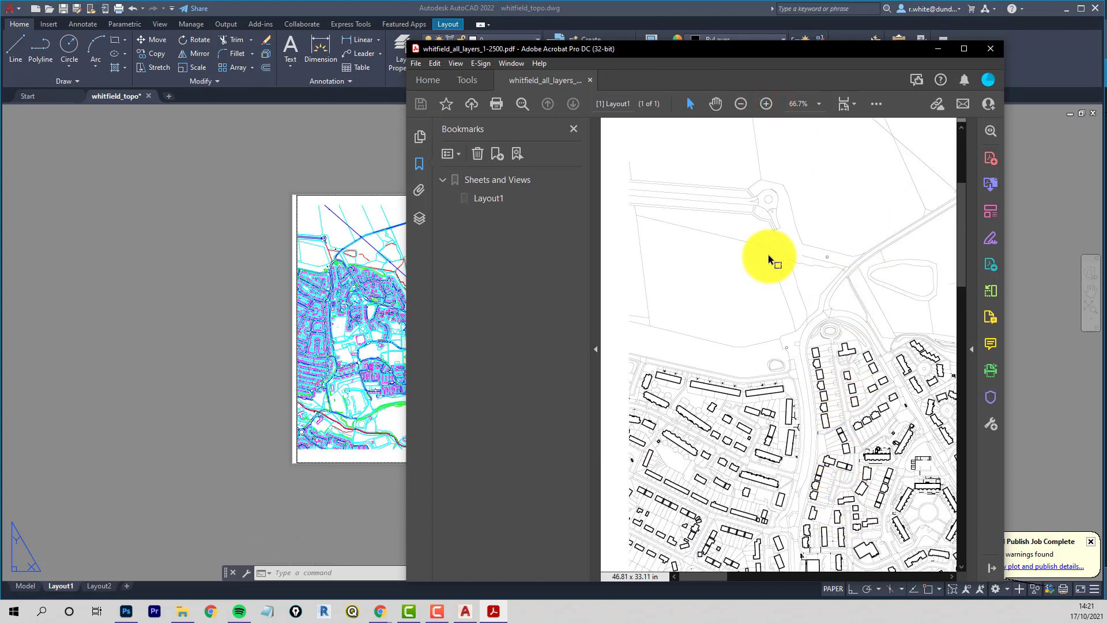
click(991, 50)
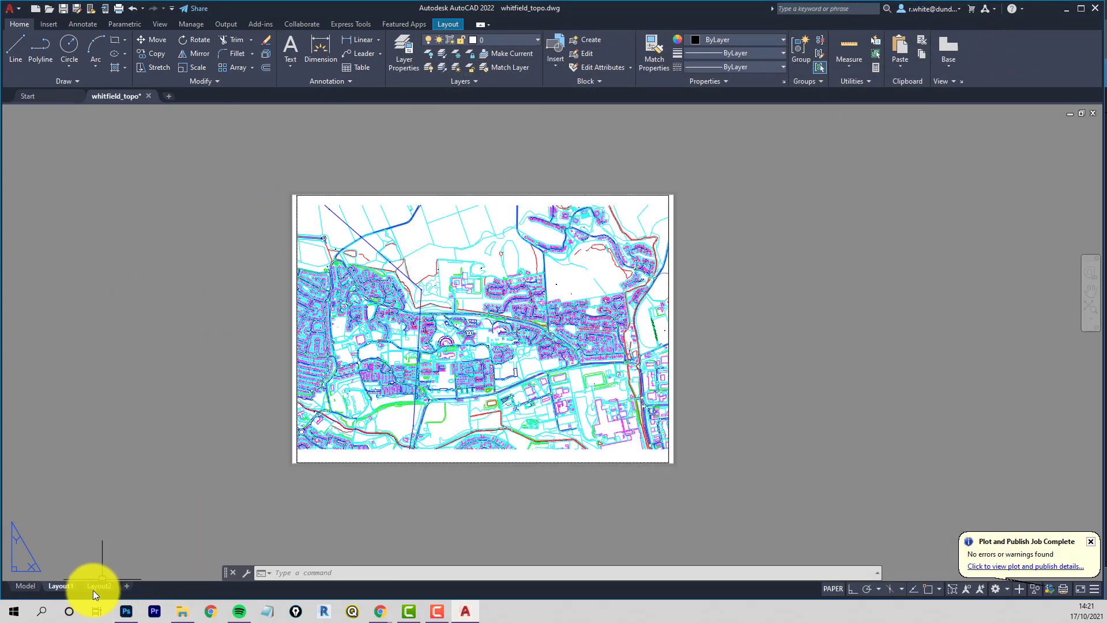
Step: Turn on all layers matching *area with the command-line Layer command in Layout1
mouse_move(97, 588)
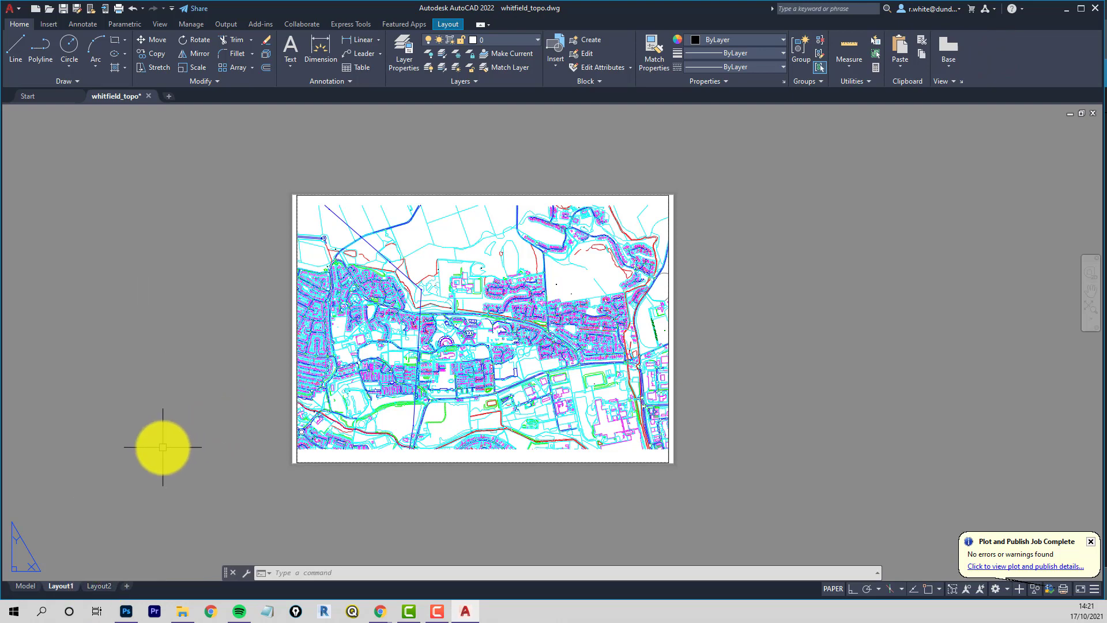
text(-la)
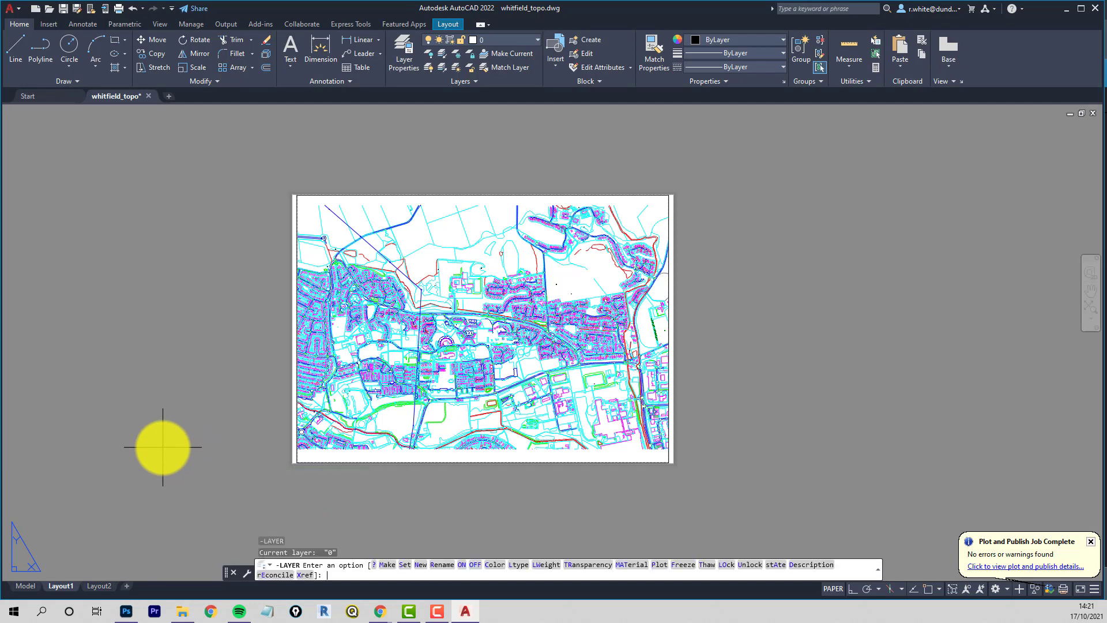
text(on)
key(Return)
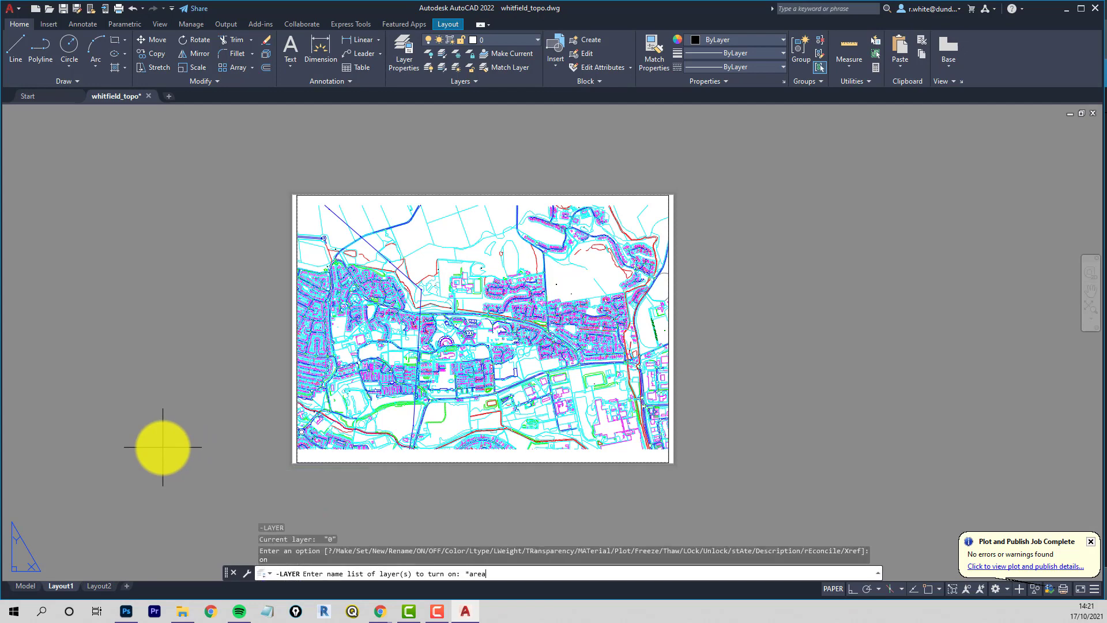
text(*area)
key(Return)
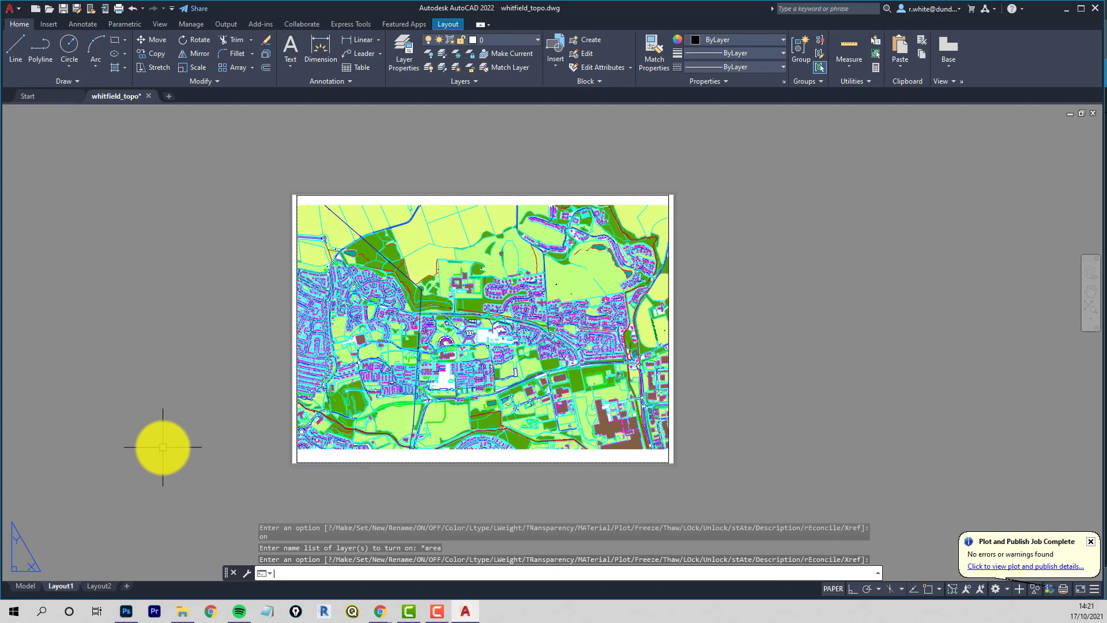
key(Return)
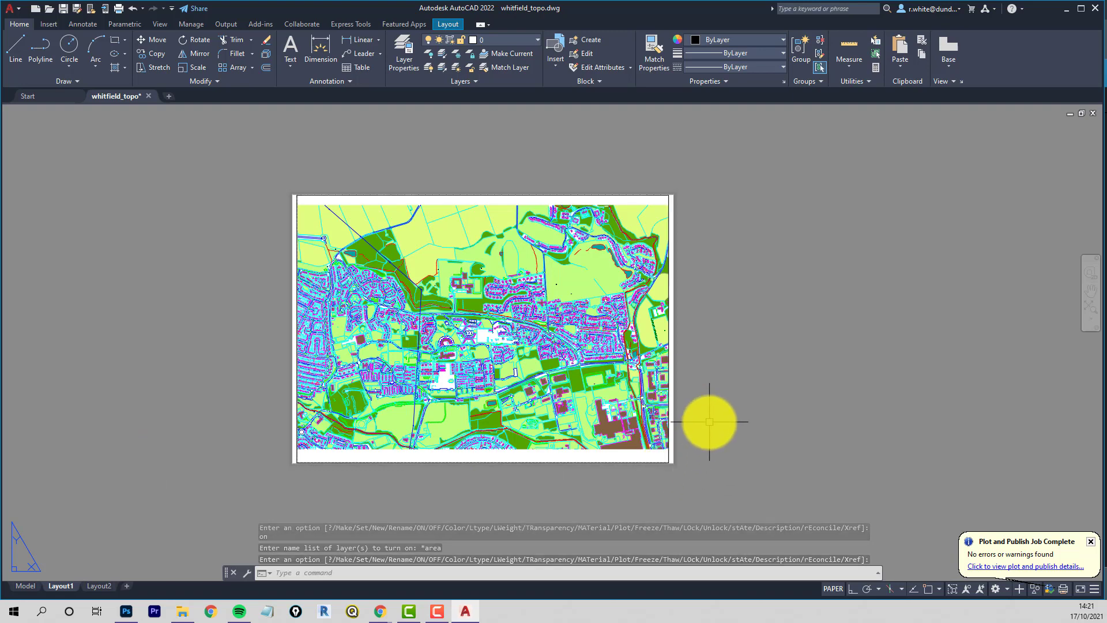
Step: Abandon the Plot command and undo turning on the area layers
text(PLOT)
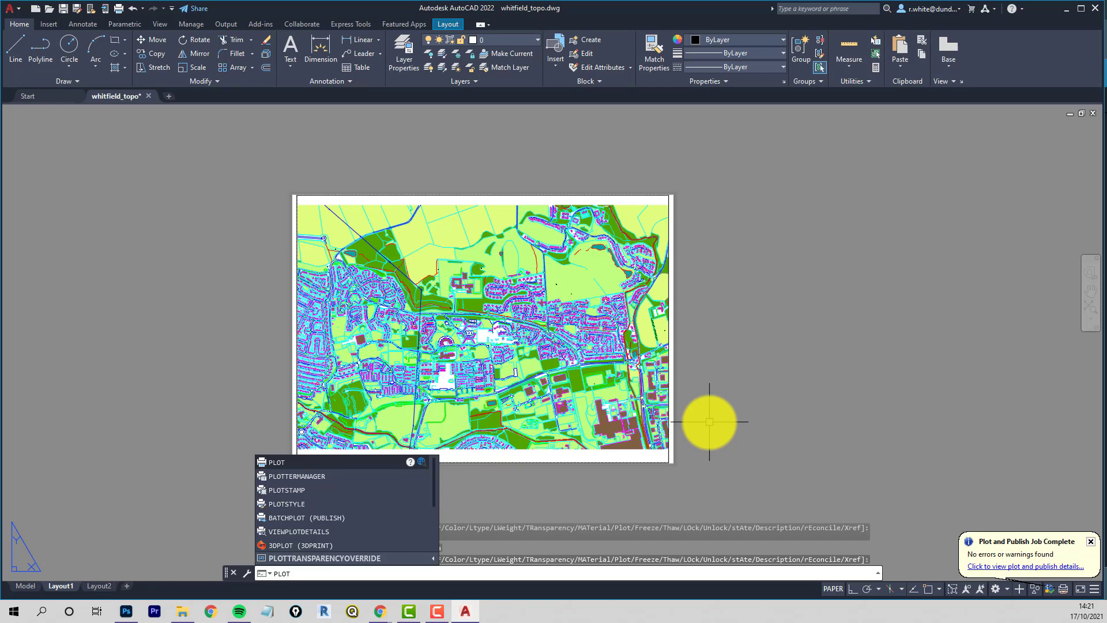
key(Escape)
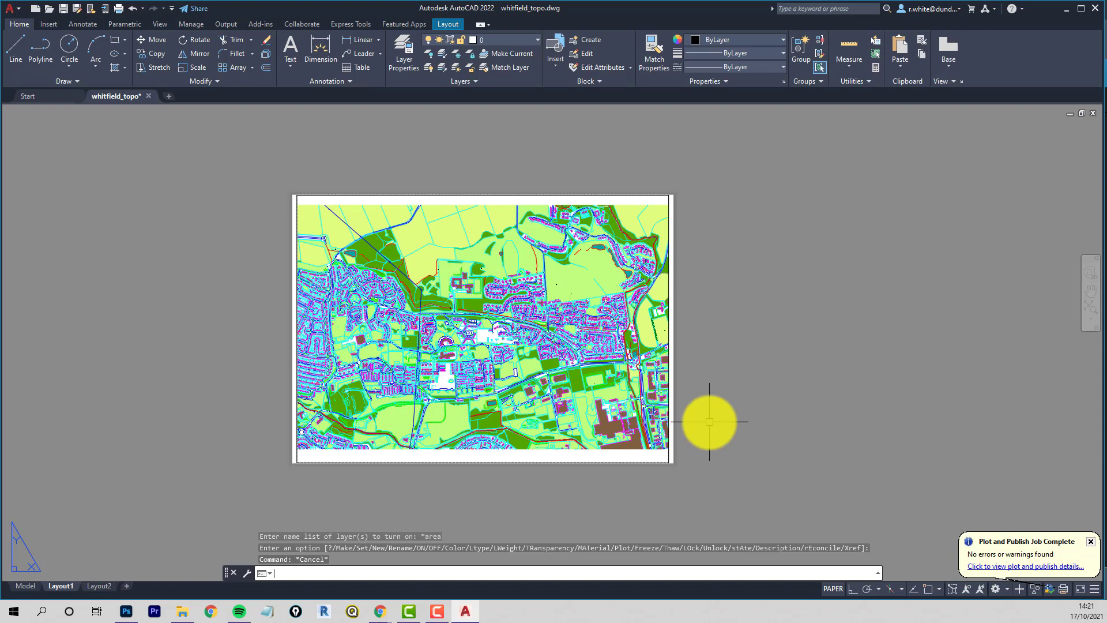
text(u)
key(Return)
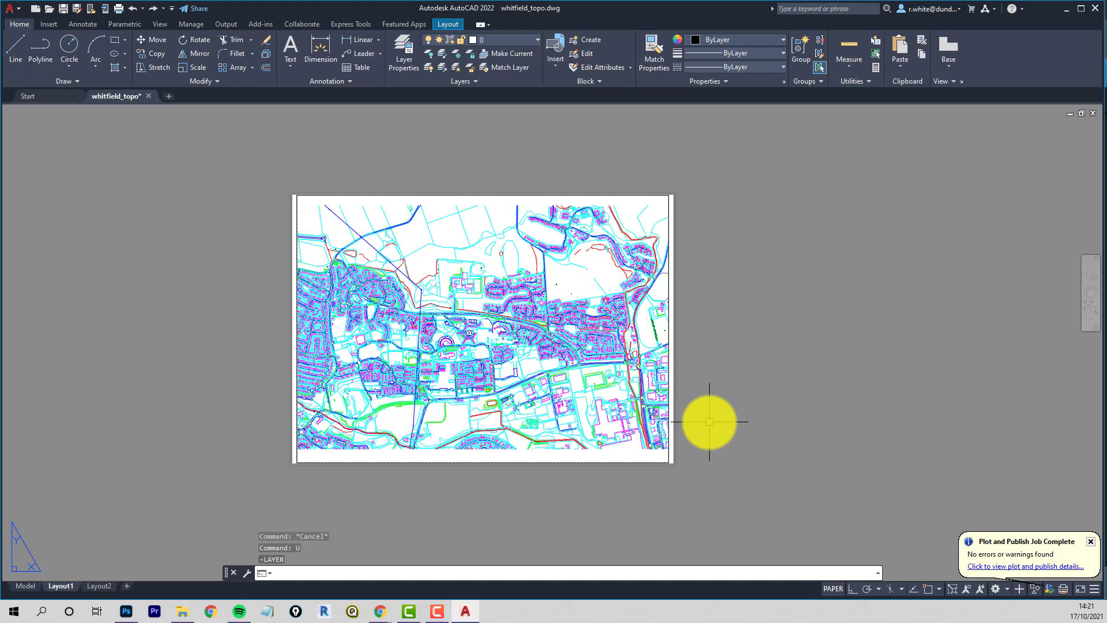
Step: In model space, bring all of the visible map linework to the front of the draw order, and return to Layout1
click(25, 585)
scroll(425, 289, down, 3)
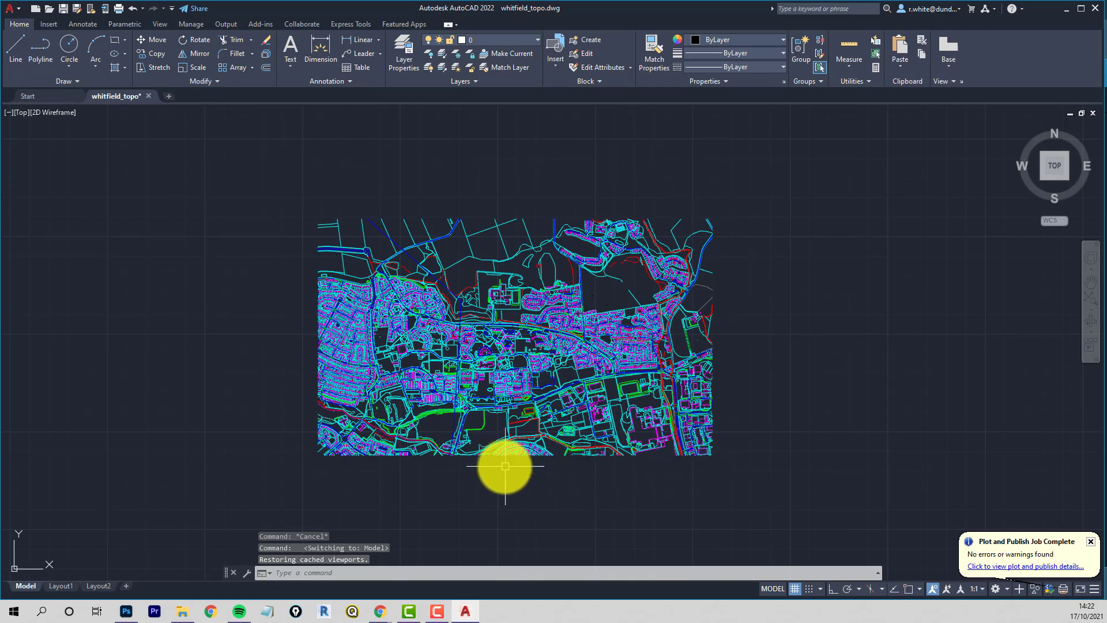
text(dr)
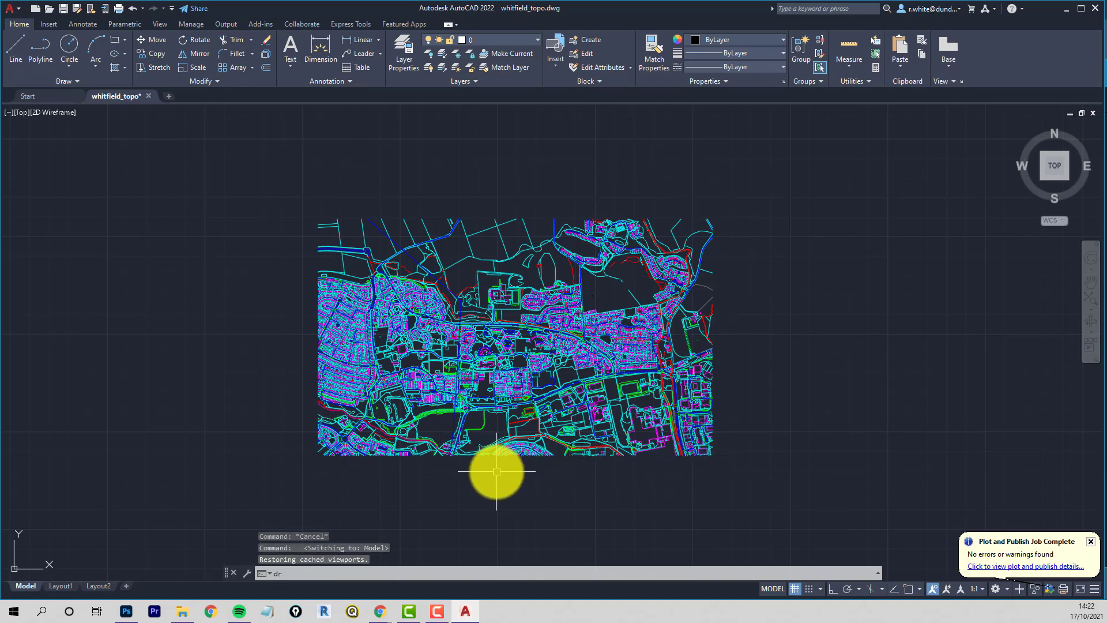
key(Return)
click(294, 487)
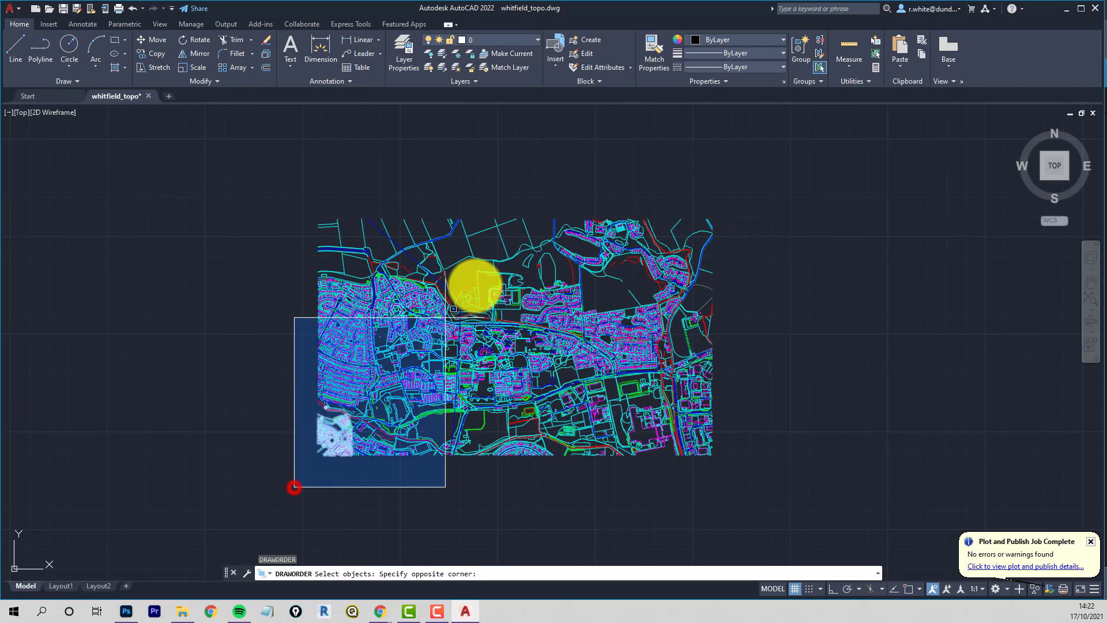
click(748, 155)
key(Return)
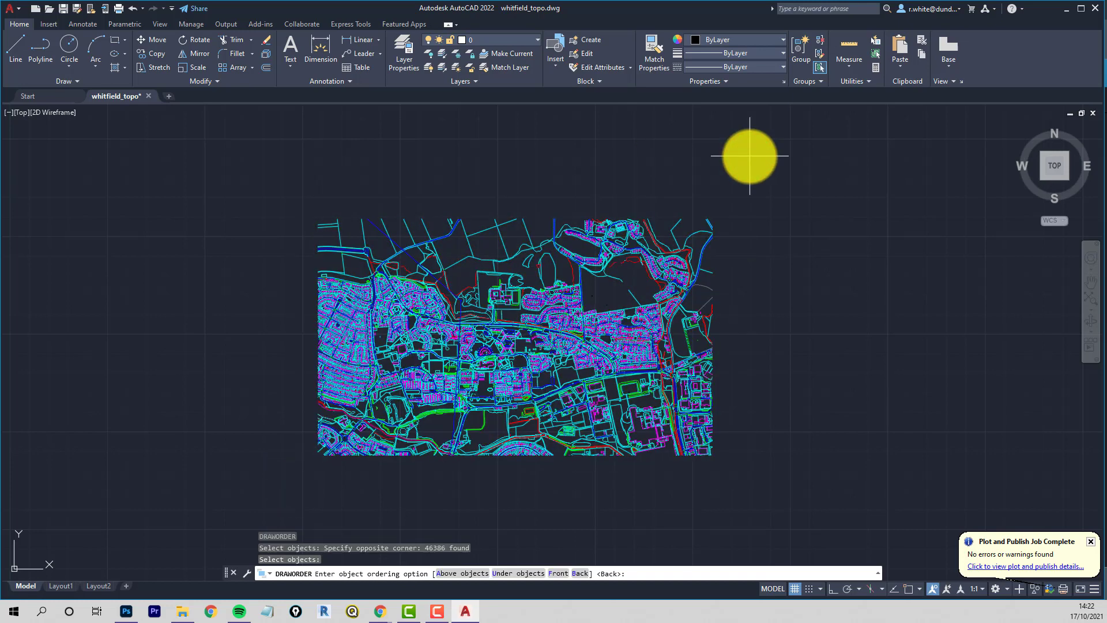
click(557, 574)
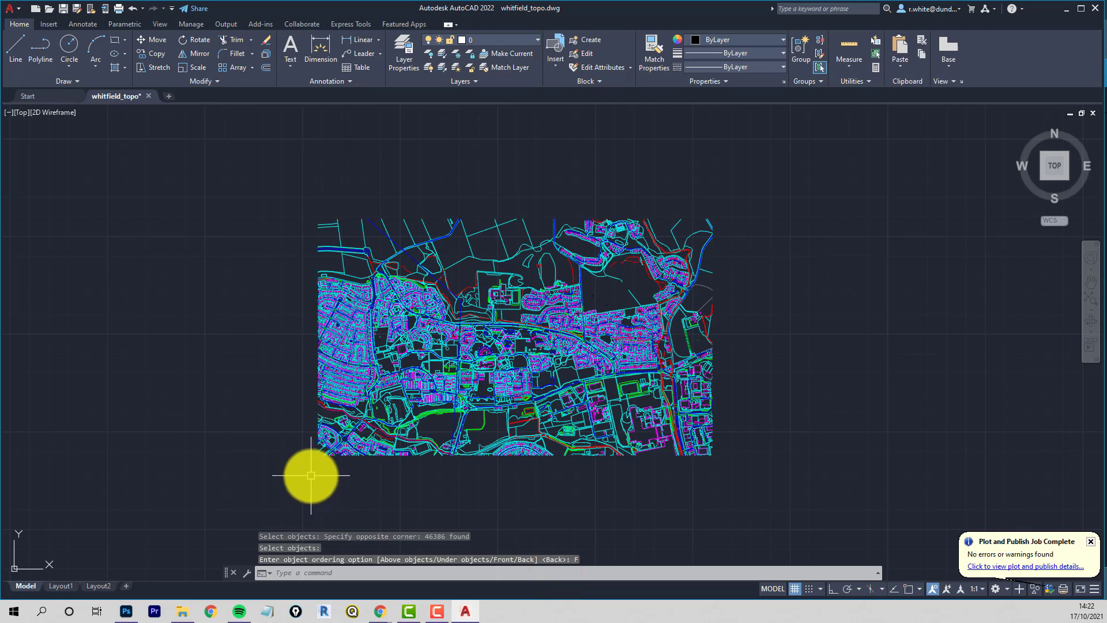
key(Escape)
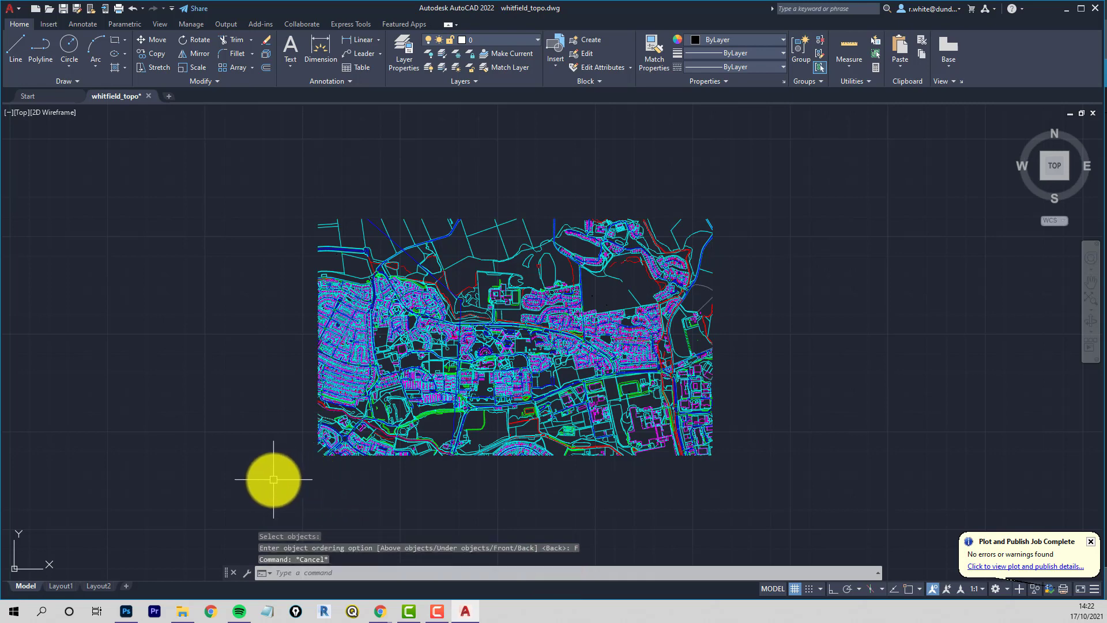
click(60, 585)
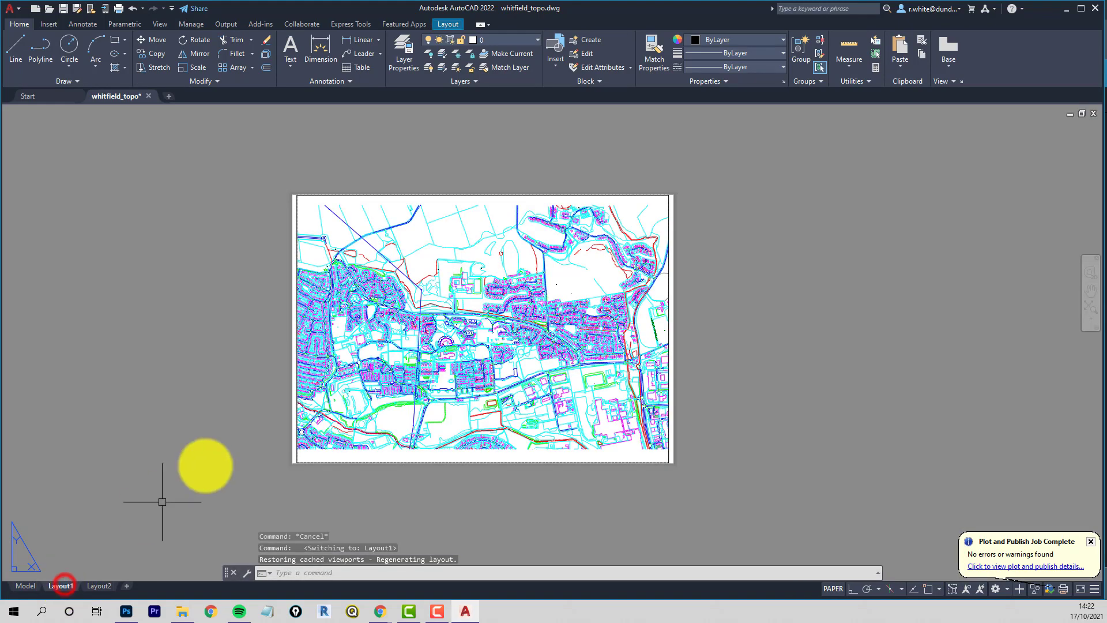
text(3d)
key(space)
text(on)
key(Return)
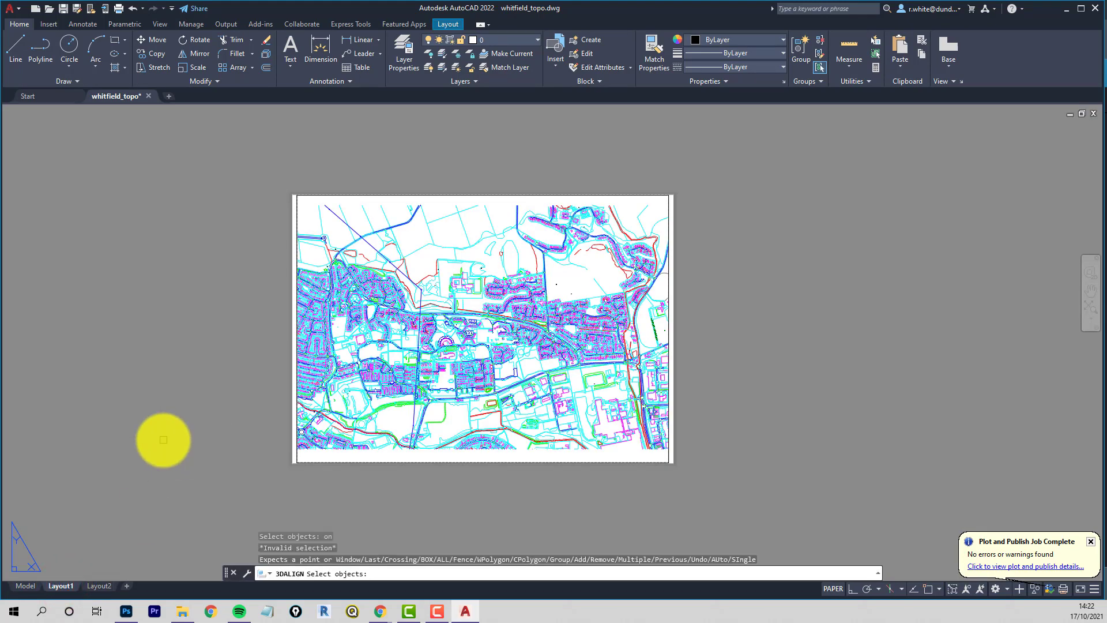
text(*are)
key(Return)
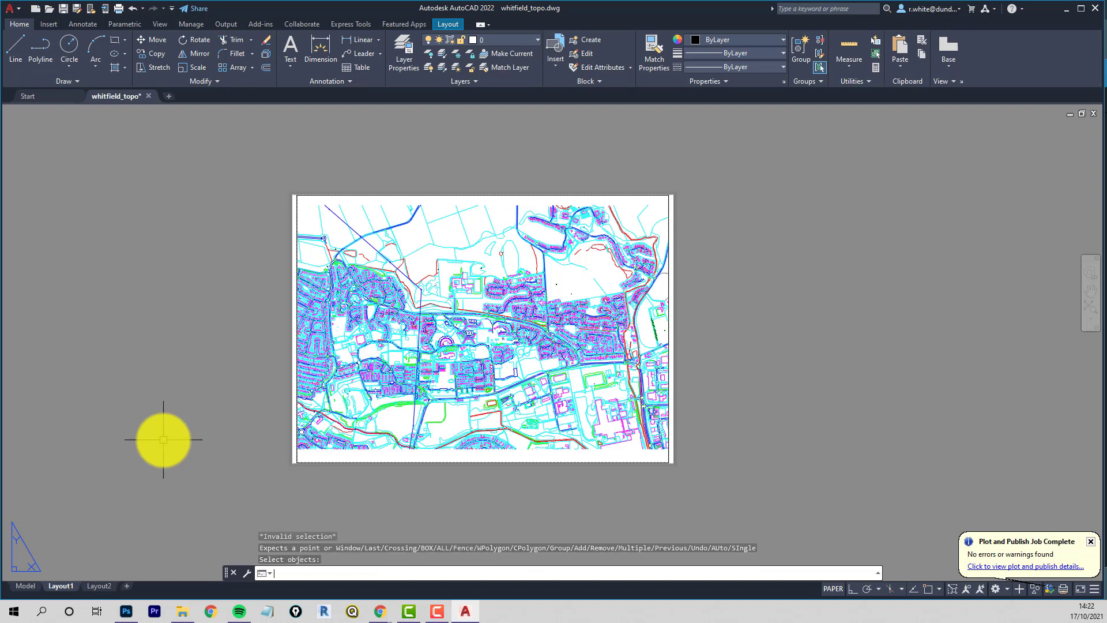
key(Escape)
key(Escape)
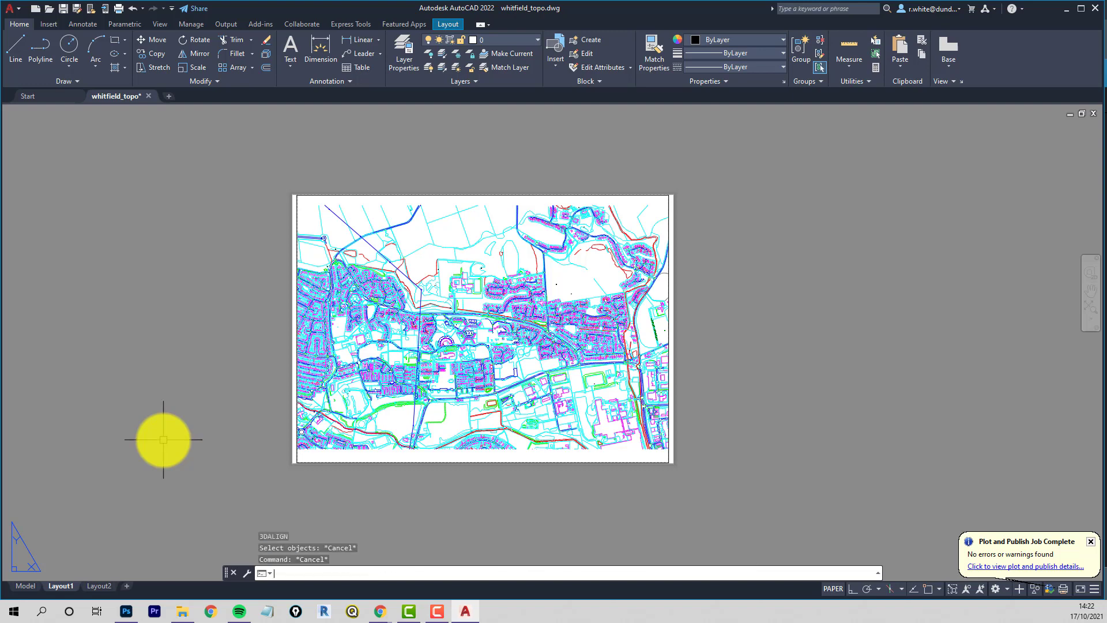
Step: Turn on every layer matching *area using the command-line Layer command, so the colour fills show in Layout1
text(-layer)
key(Return)
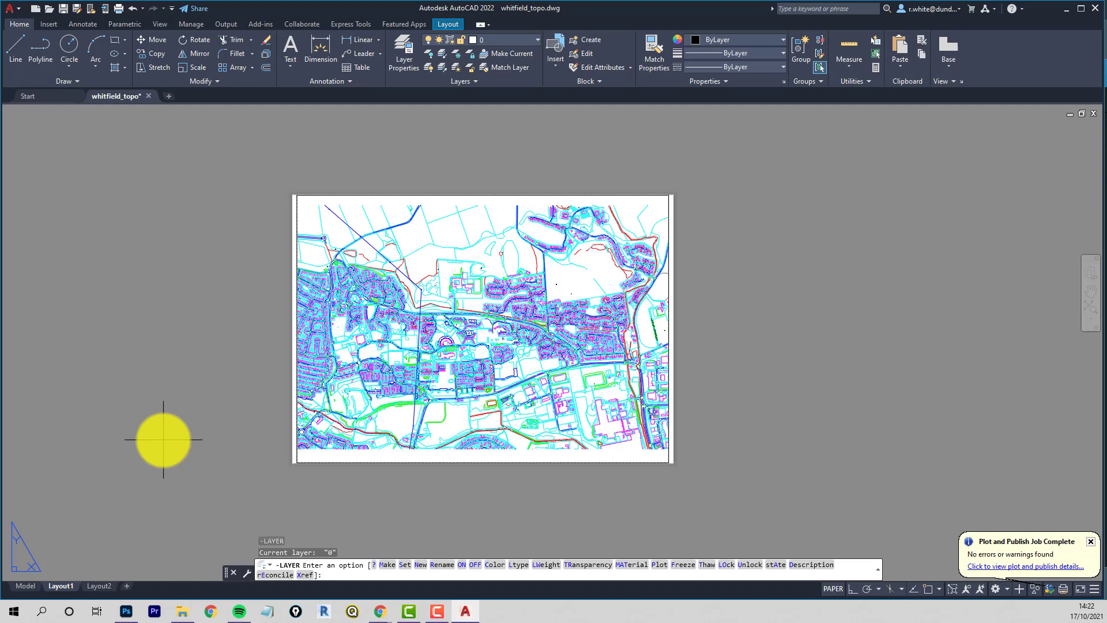
text(on)
key(Return)
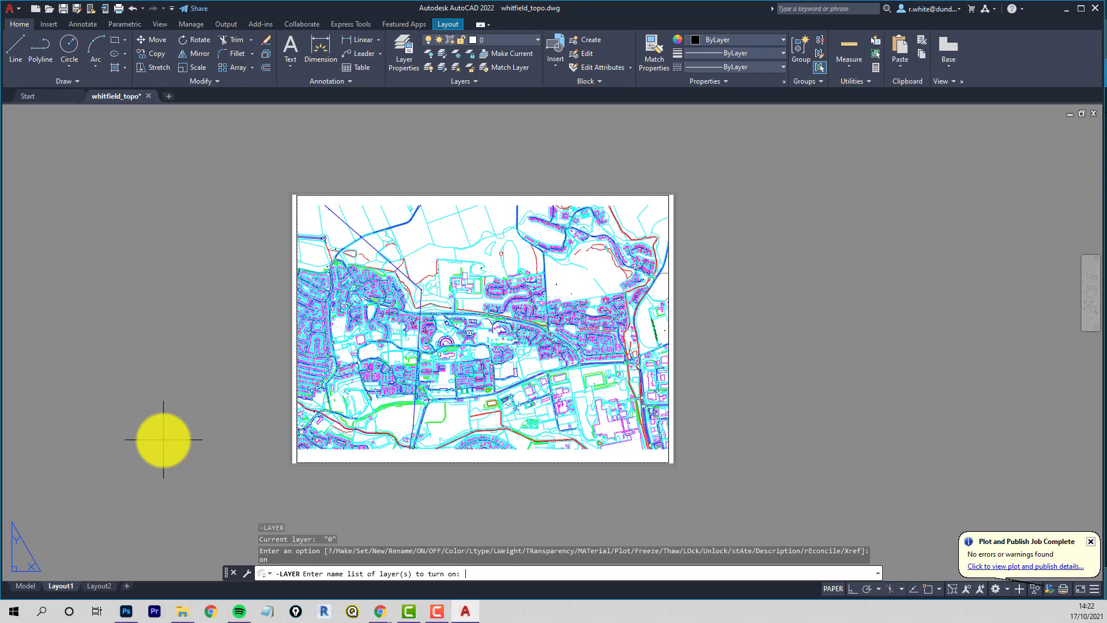
text(*area)
key(Return)
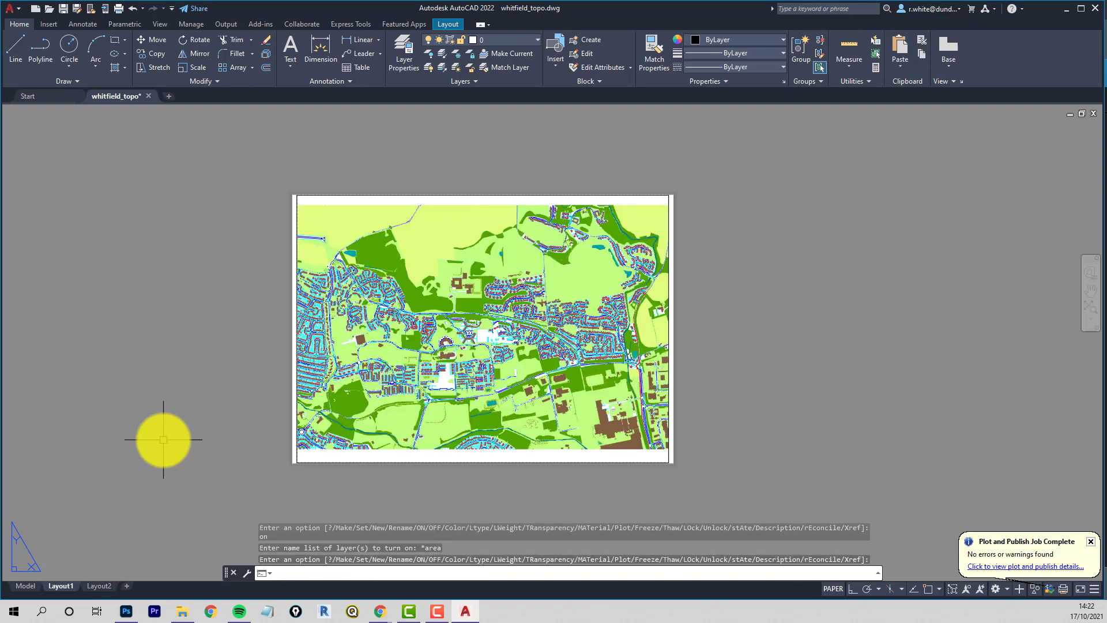
key(Return)
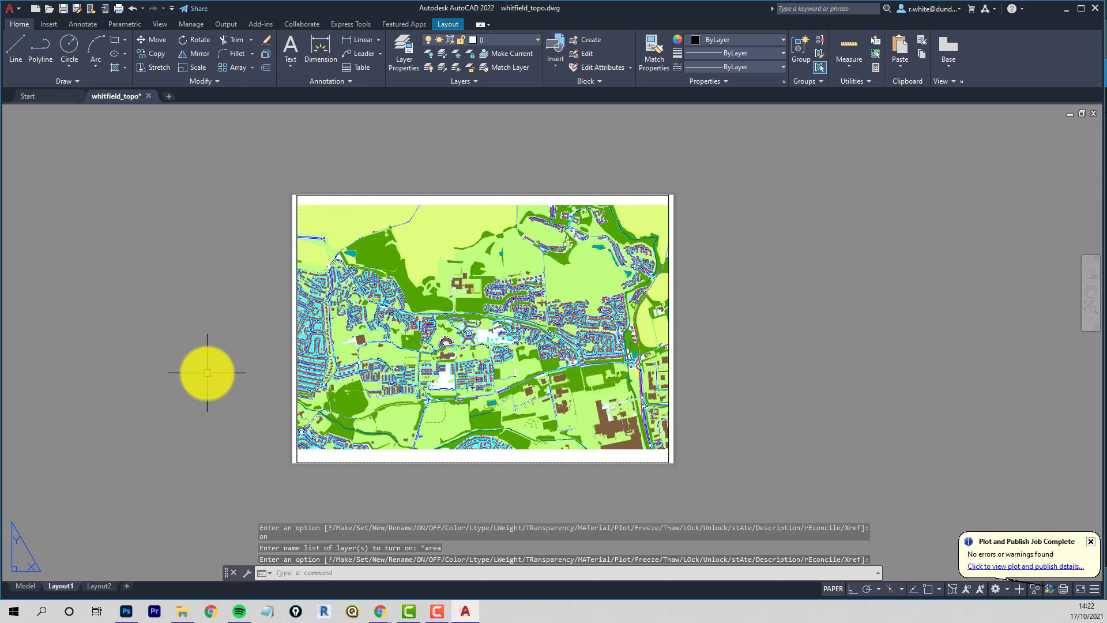
Step: Preview the Layout1 plot and inspect the black building outlines and coloured area fills up close
text(plot)
key(Return)
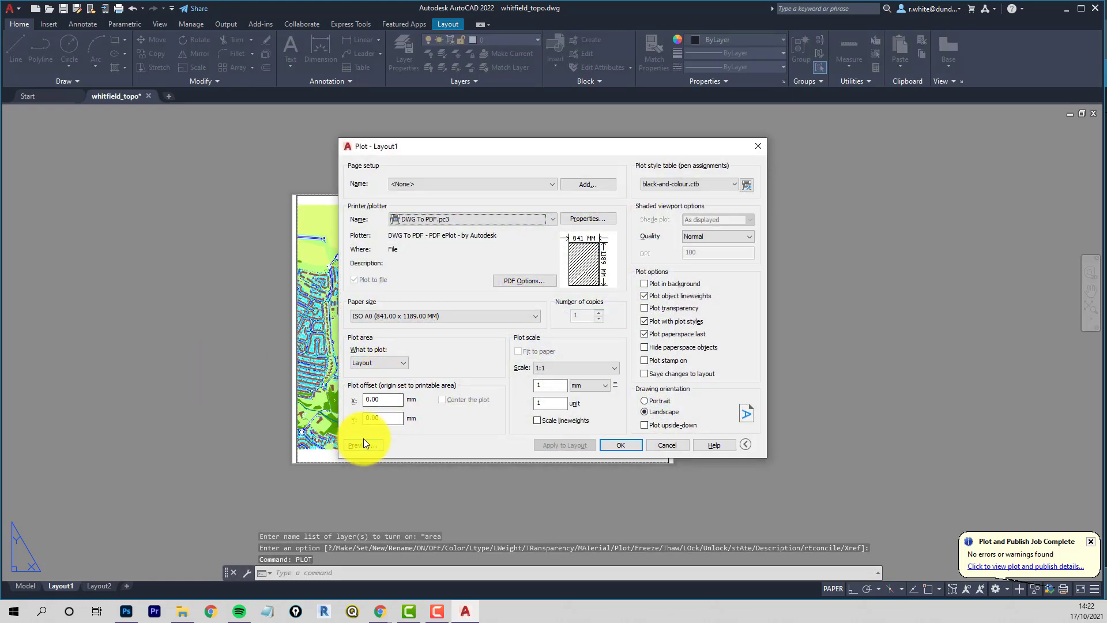
click(364, 444)
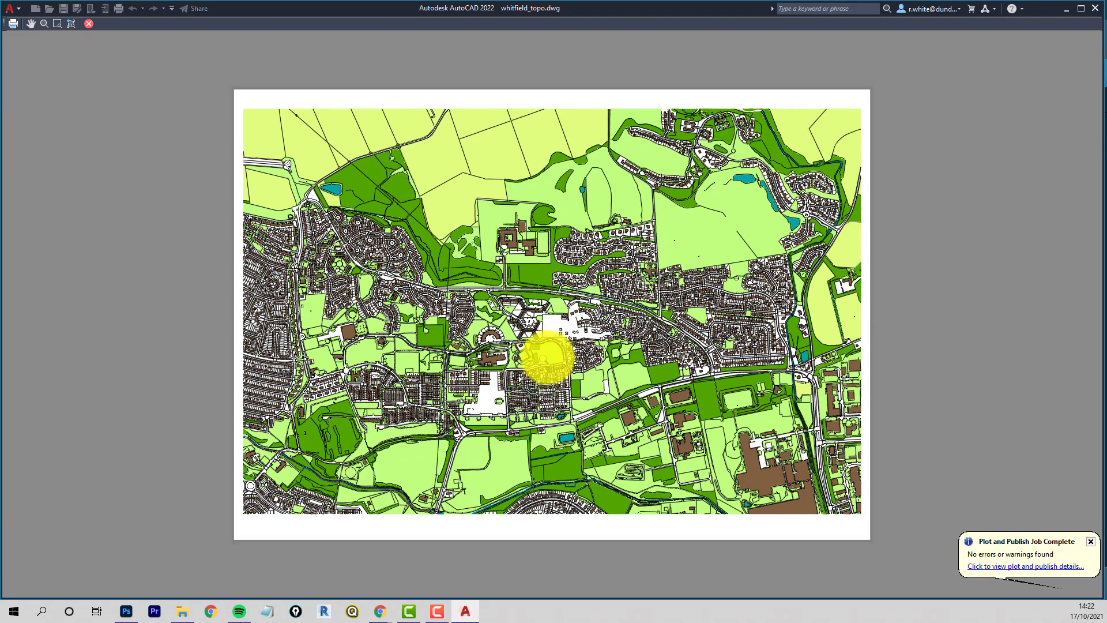
drag(548, 358, 426, 267)
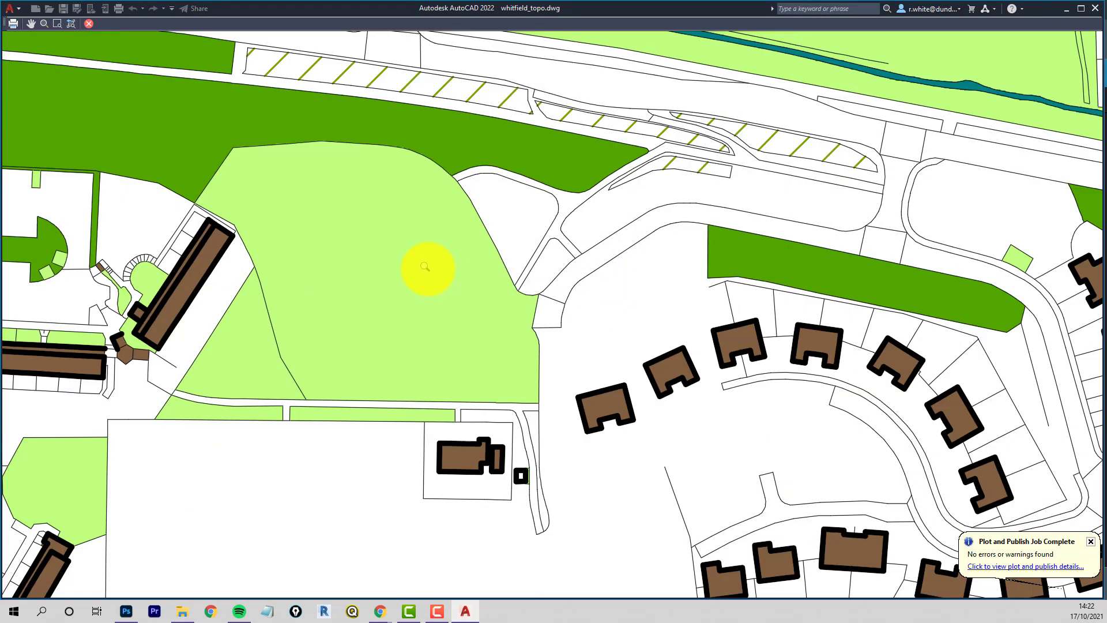
scroll(425, 267, down, 2)
scroll(427, 267, down, 8)
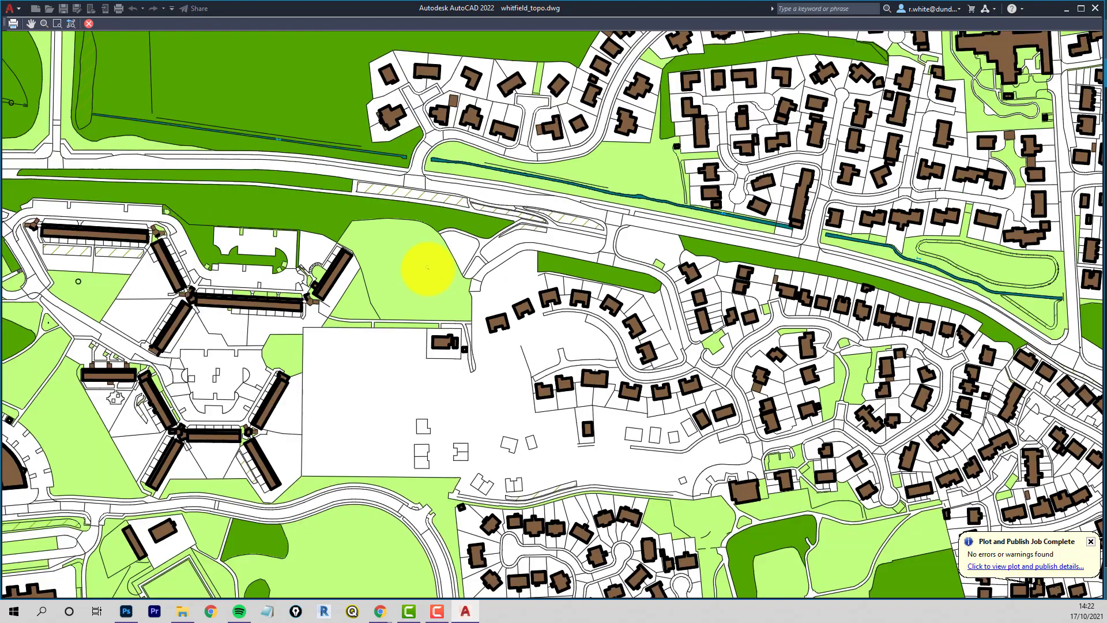
scroll(427, 267, down, 3)
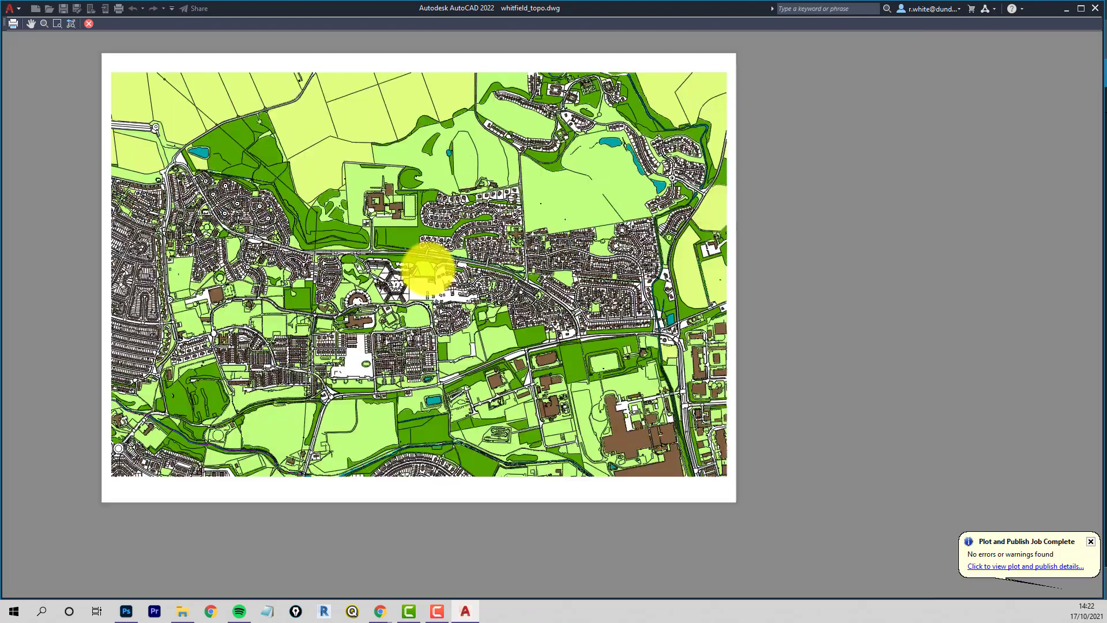
Step: Plot Layout1 from the preview to whitfield_all_layers_and_areas_1-2500.pdf in the Whitfield folder, and close the finished PDF
right_click(521, 260)
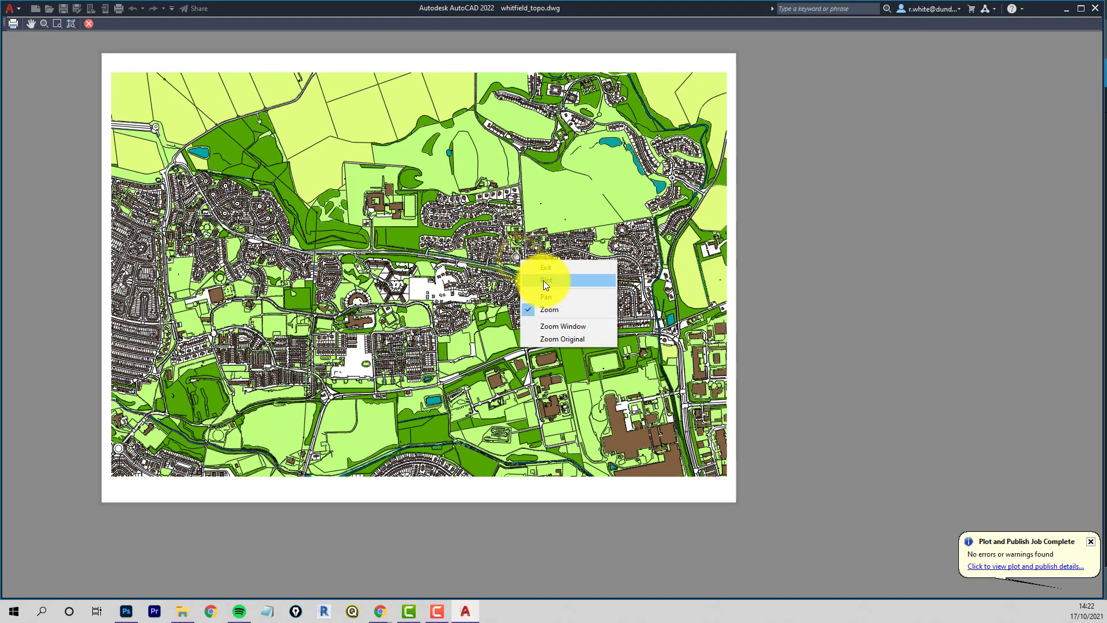
click(543, 281)
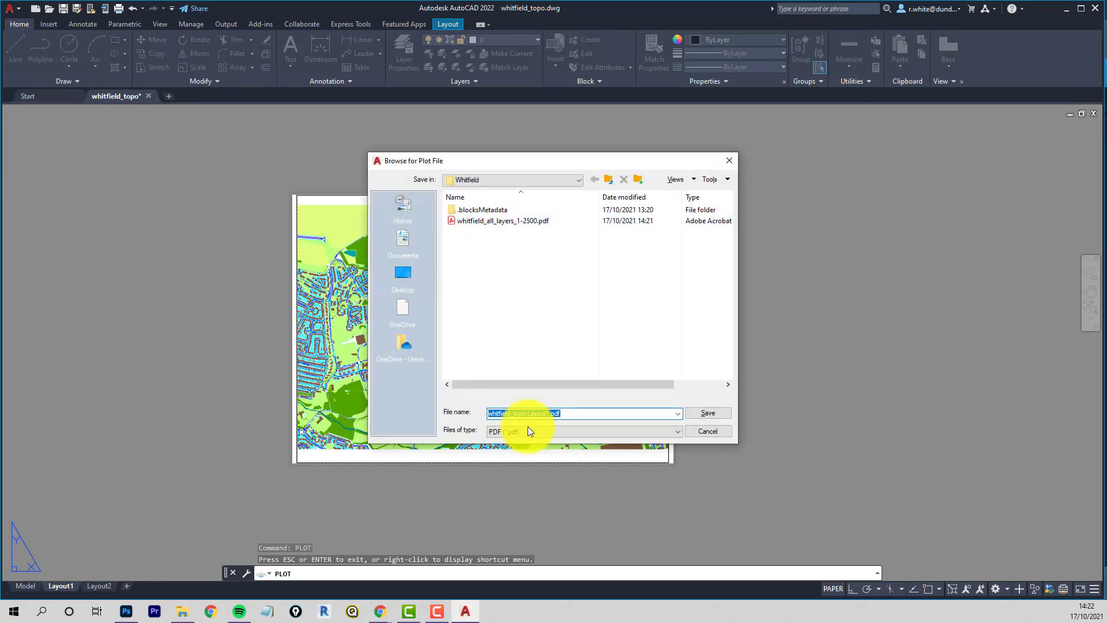
click(504, 220)
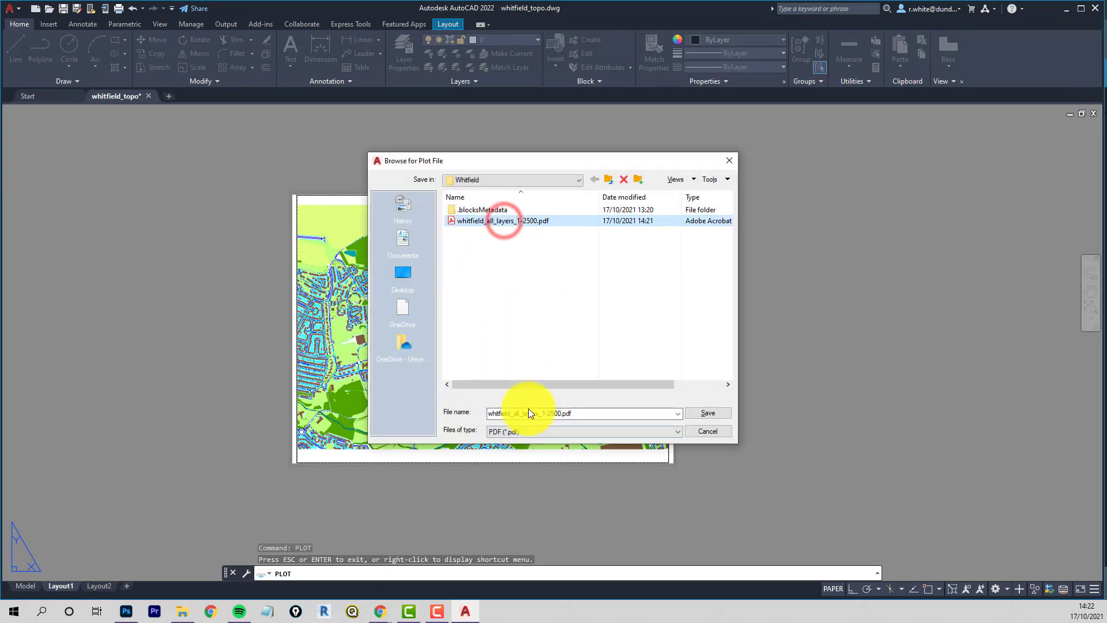
click(542, 414)
click(544, 413)
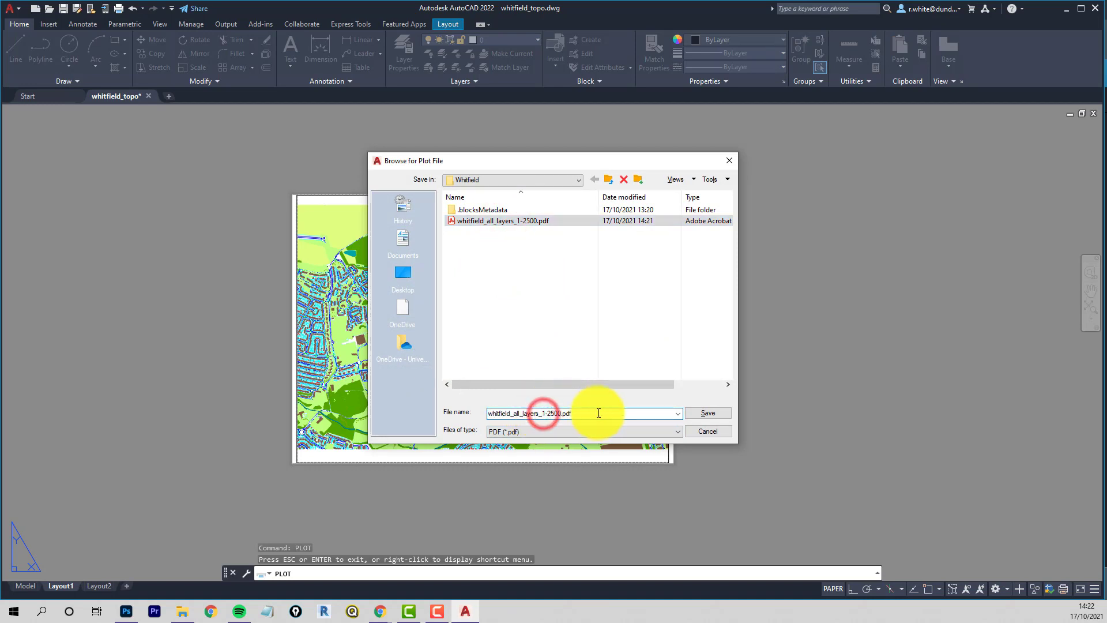
text(and_areas_)
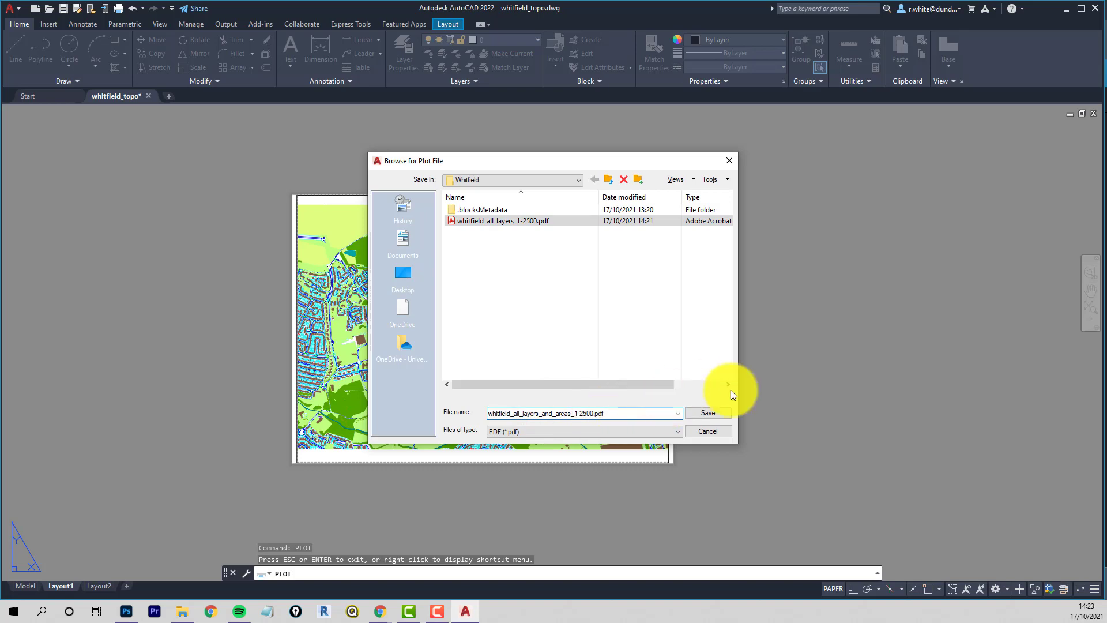
click(715, 412)
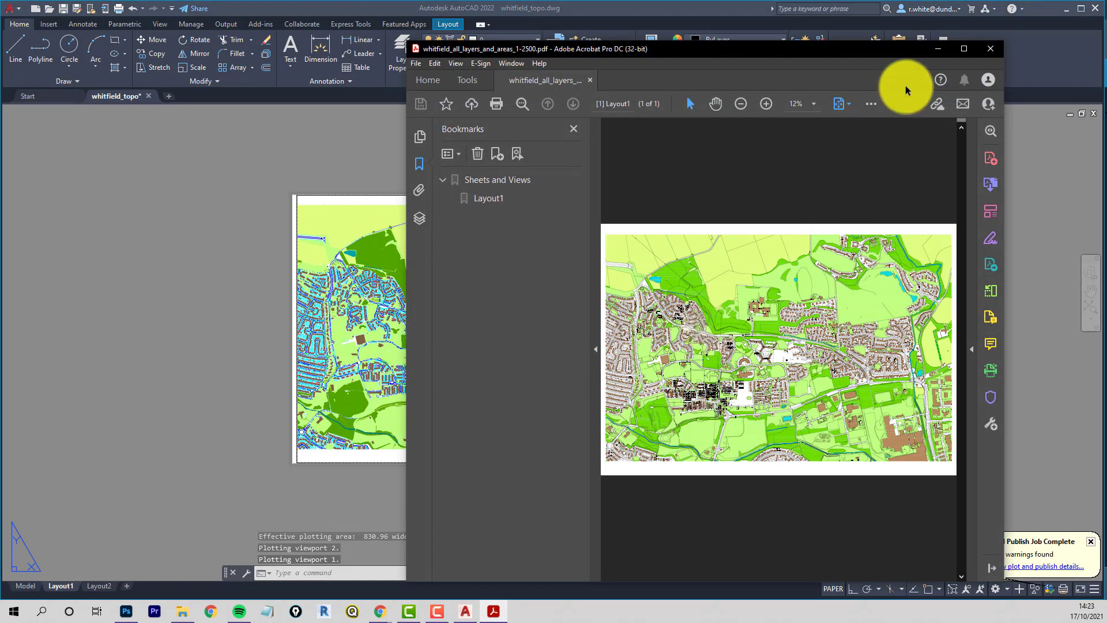
click(991, 49)
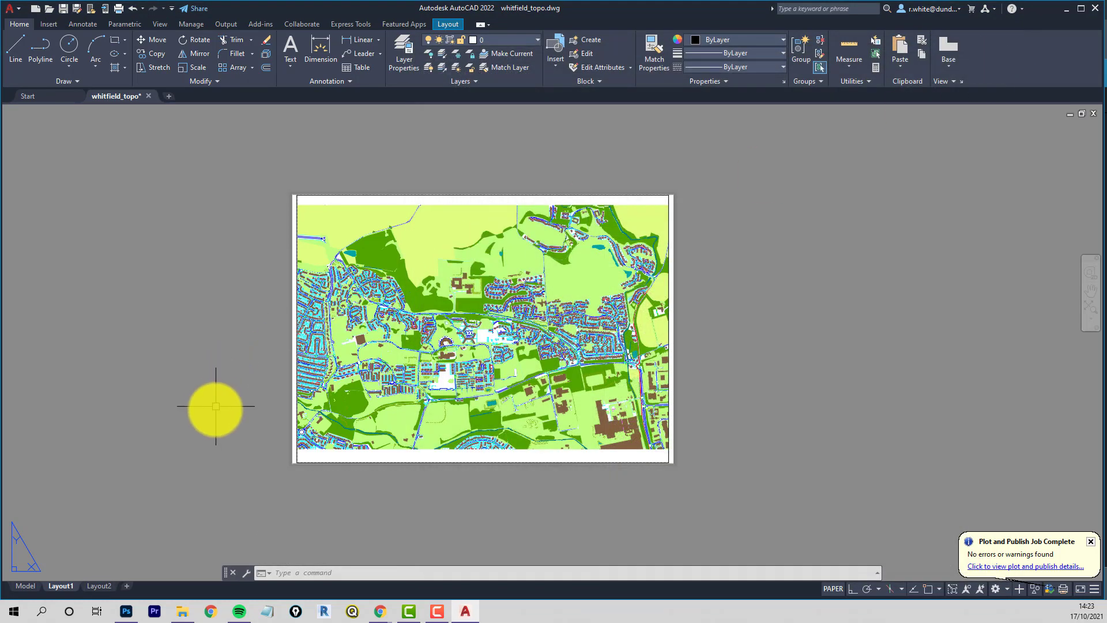
Step: Undo turning on the area layers so that only the linework shows in Layout1
text(u)
key(Return)
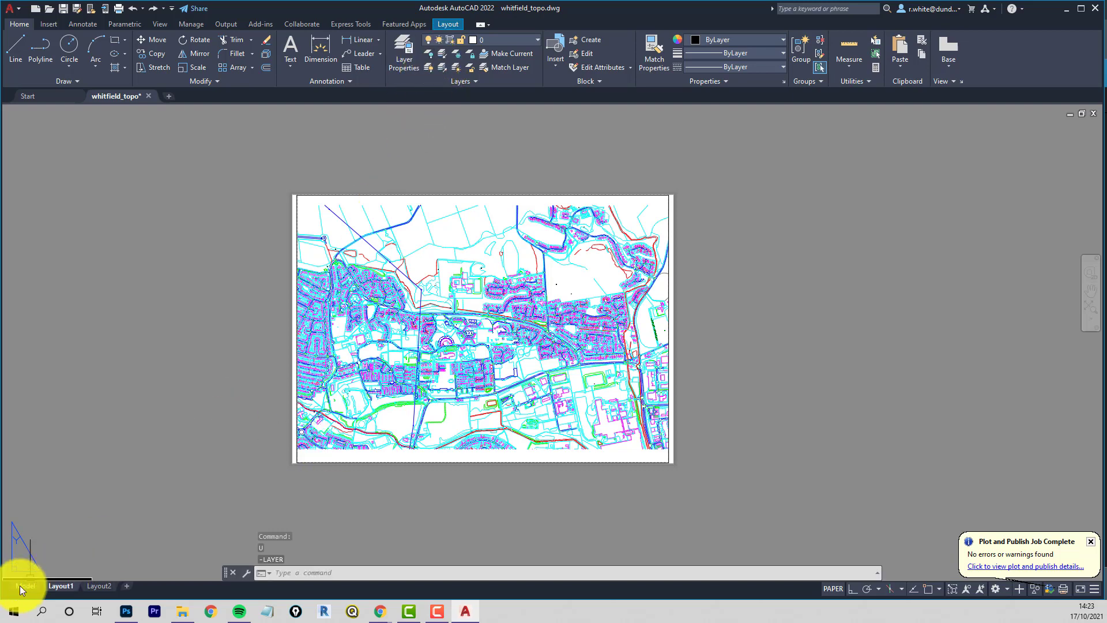
mouse_move(20, 586)
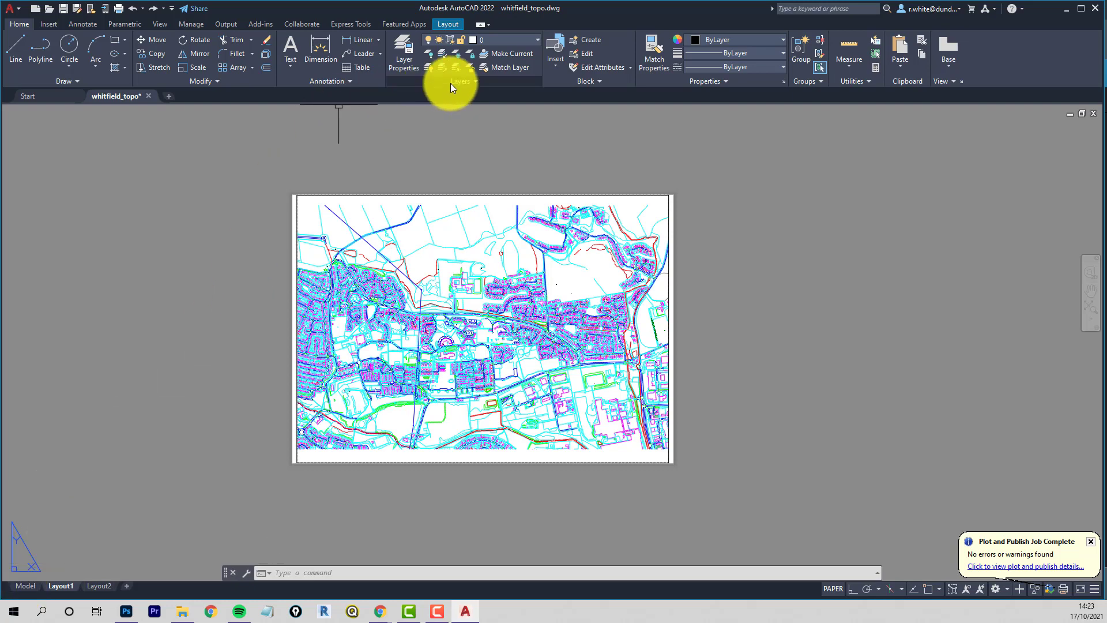
double_click(458, 253)
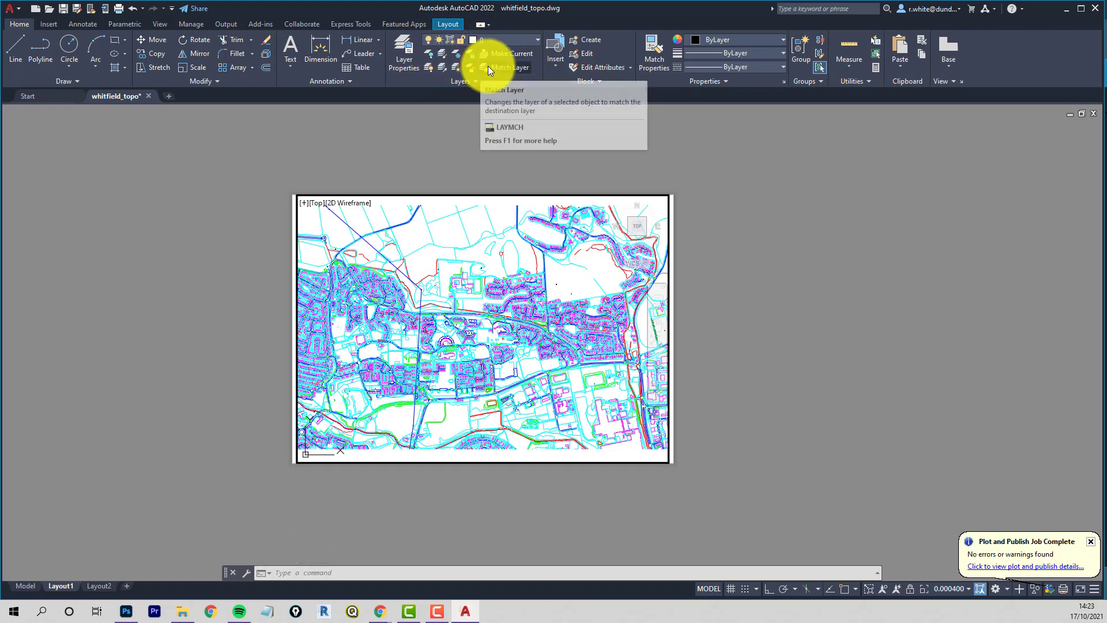
click(439, 53)
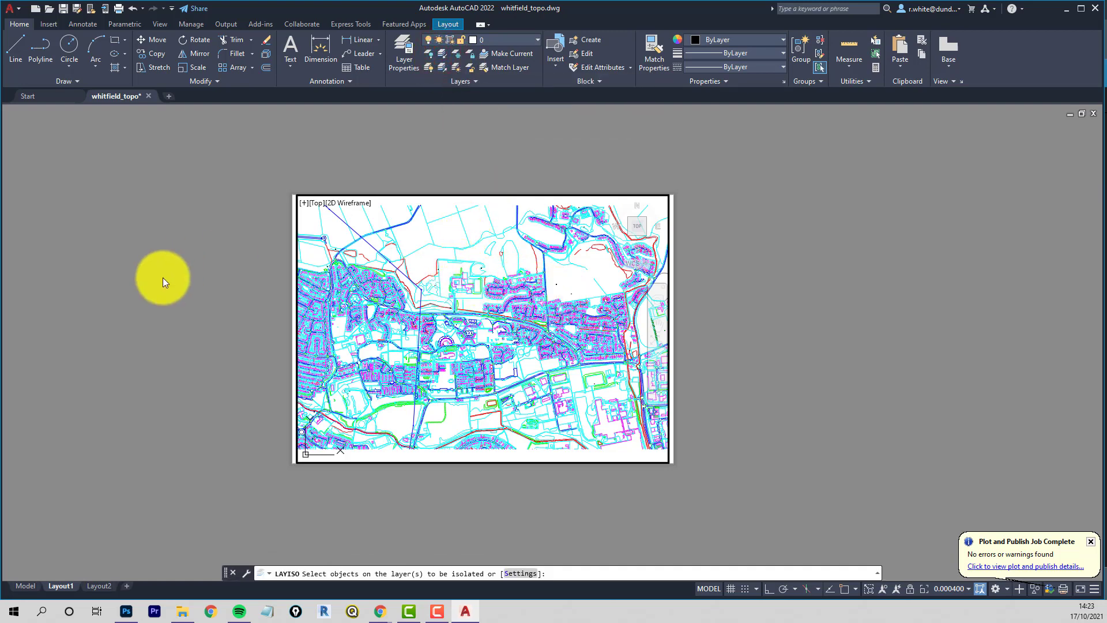
key(Escape)
Step: In model space, isolate the Building Outline layer by picking one of the magenta building outlines
click(23, 586)
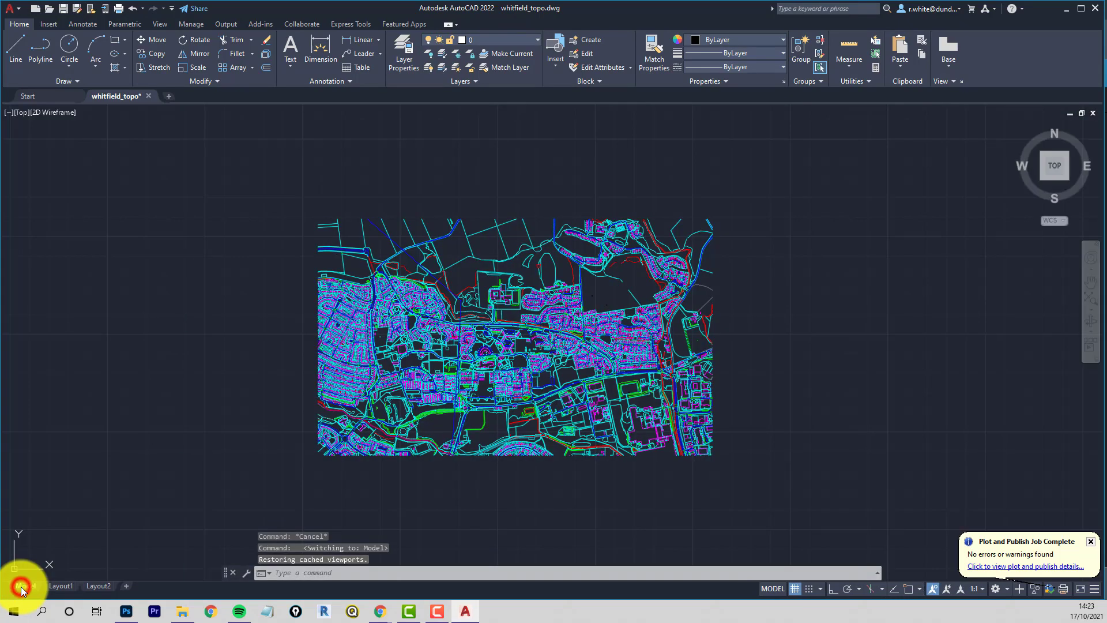
scroll(462, 214, up, 6)
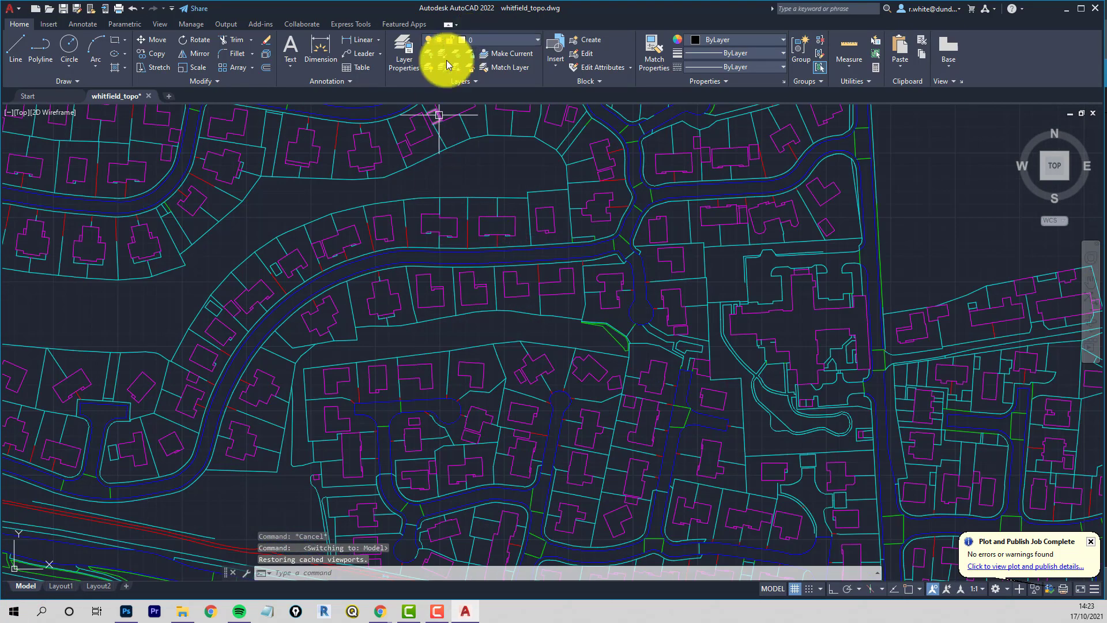
click(439, 52)
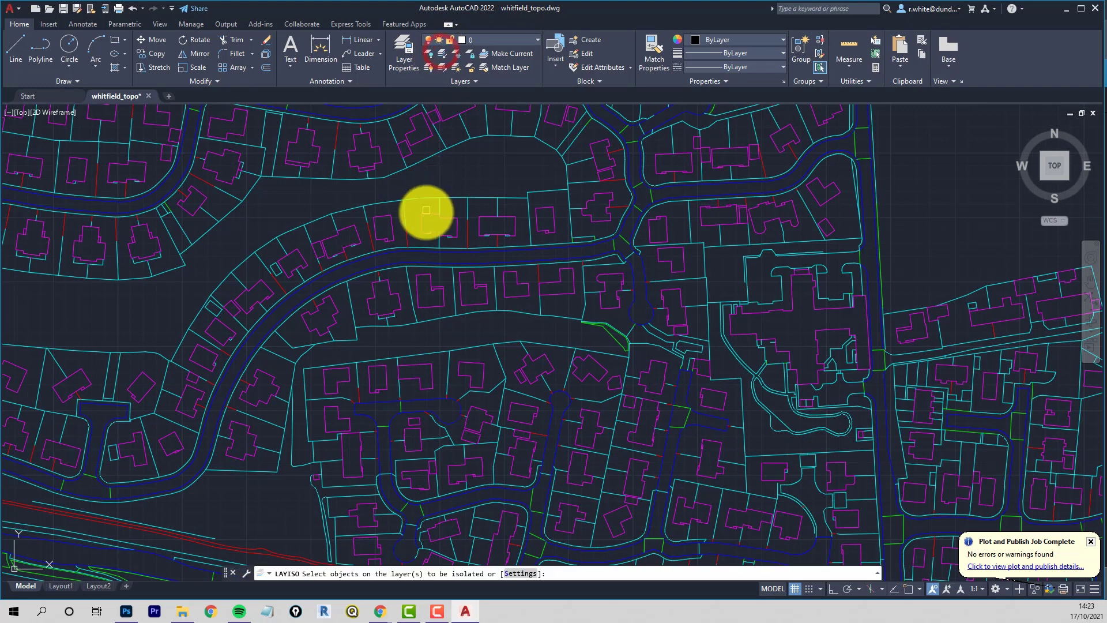
click(427, 211)
key(Return)
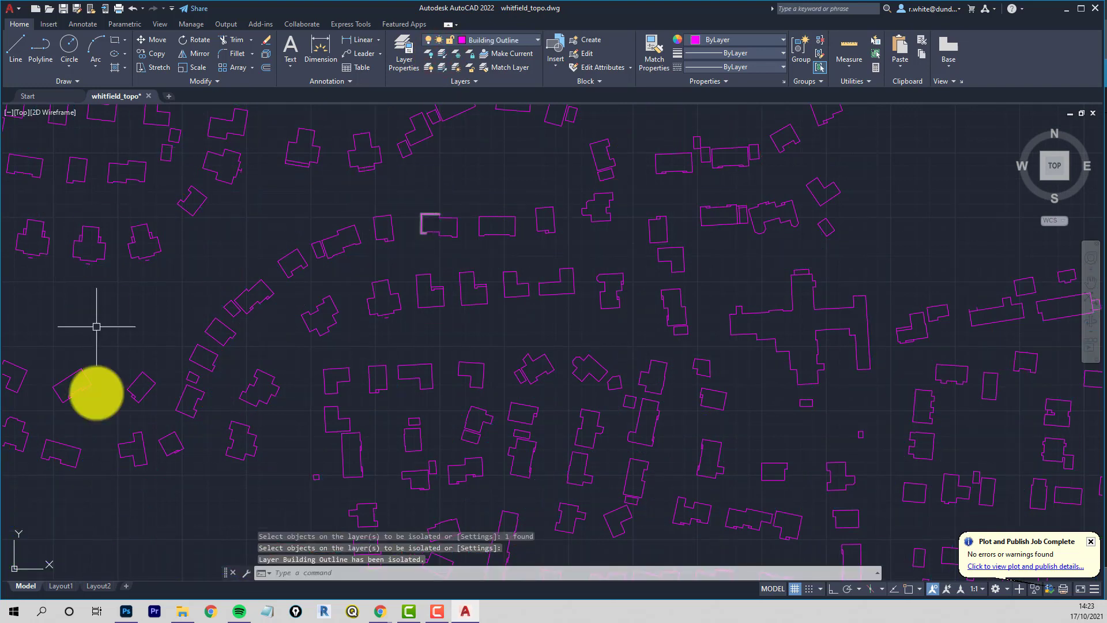
Step: Return to Layout1, switch from the viewport to paper space and start plotting the isolated buildings with the current plot settings
click(65, 585)
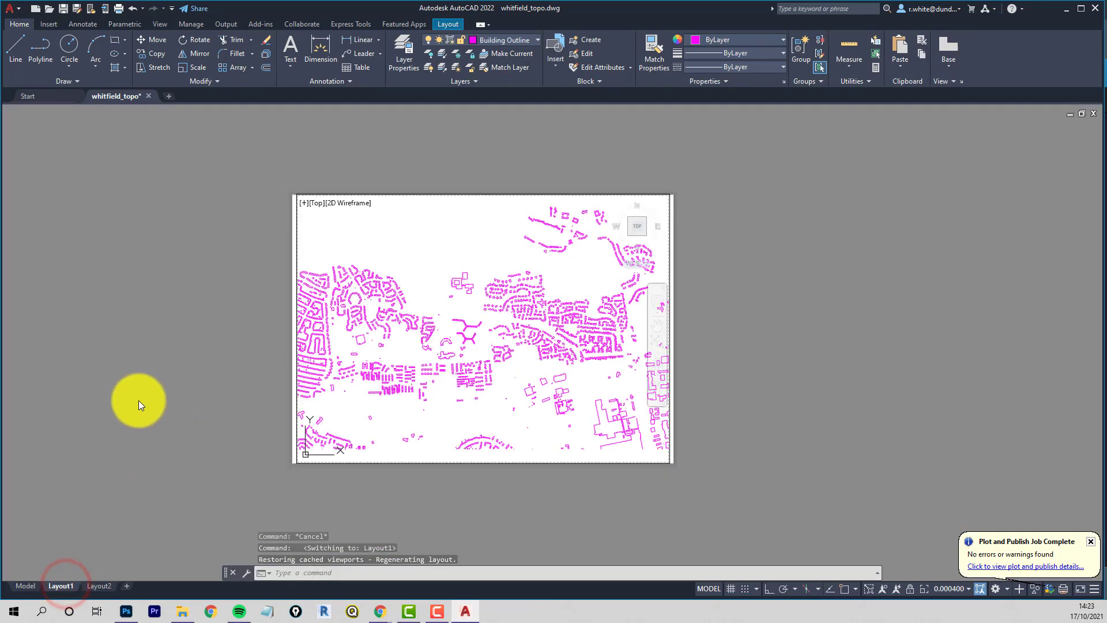
click(163, 402)
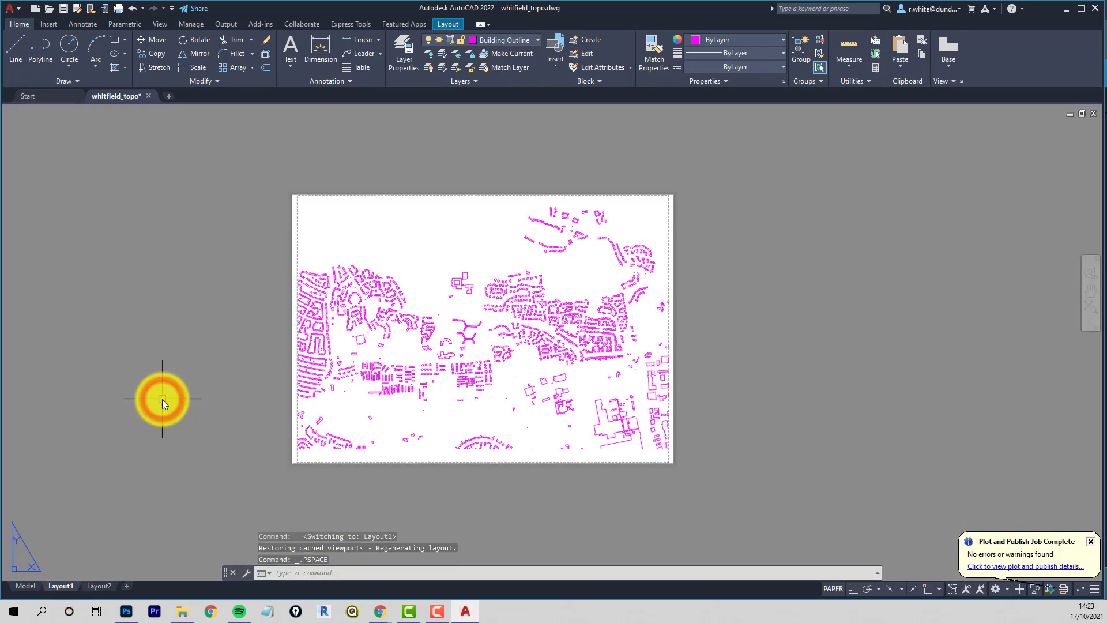
text(plot)
key(Return)
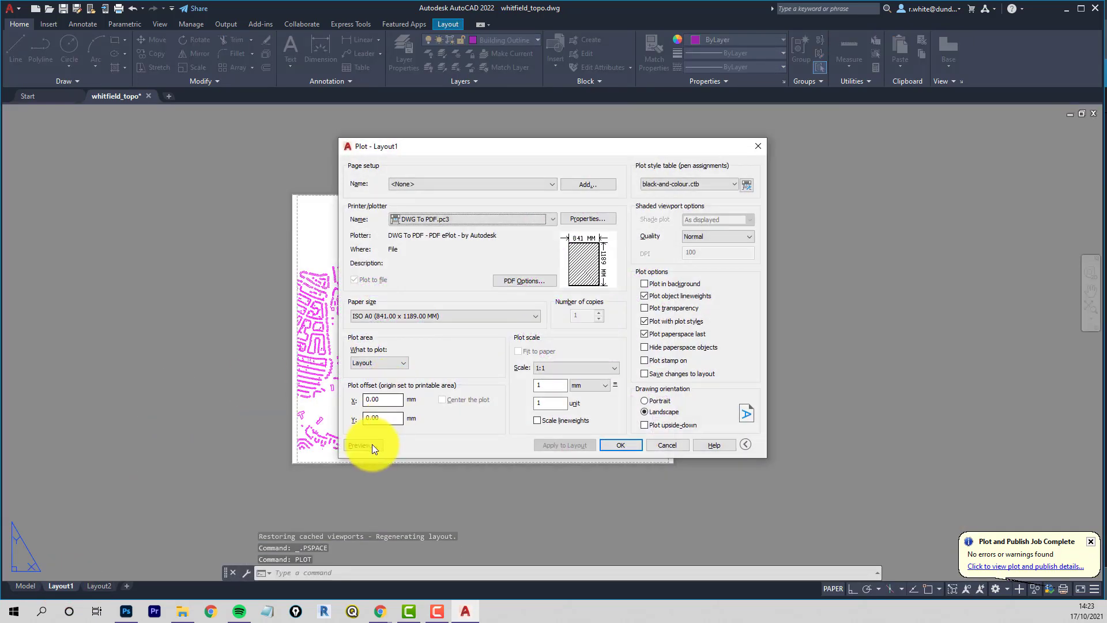
click(626, 445)
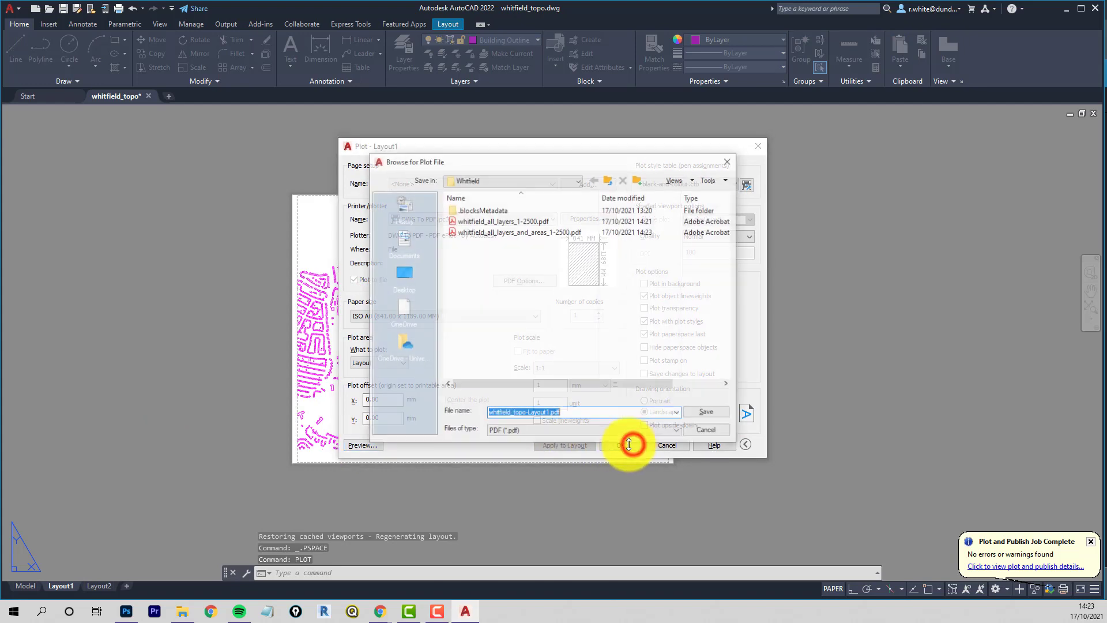
Step: Name the plot file whitfield_buildings_1-2500.pdf and save it in the Whitfield folder
click(539, 413)
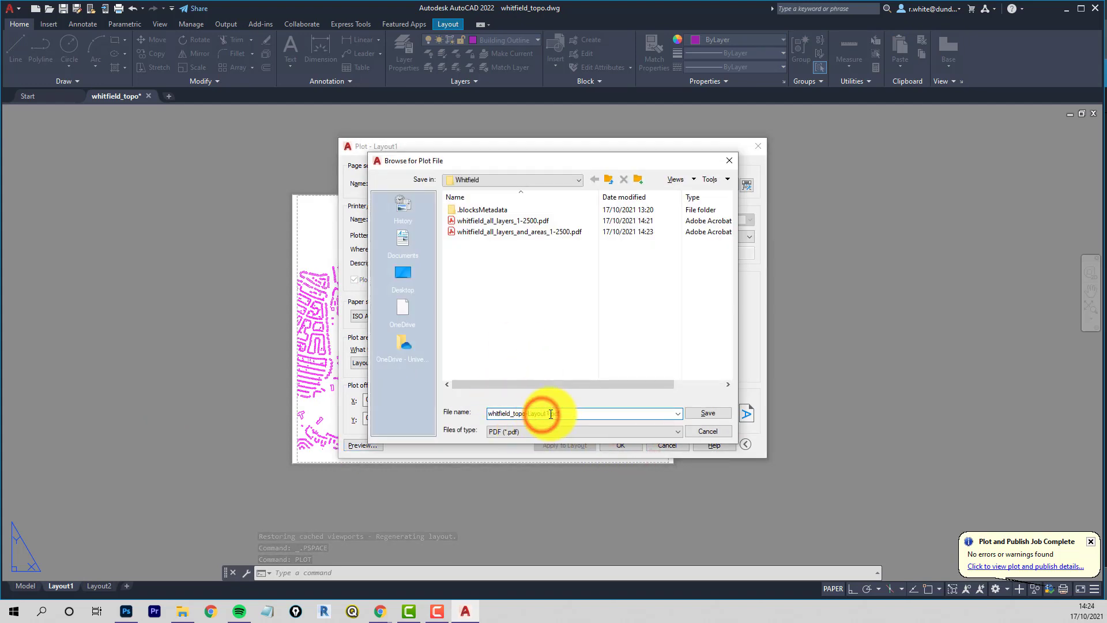
key(BackSpace)
key(BackSpace)
key(BackSpace)
key(BackSpace)
key(BackSpace)
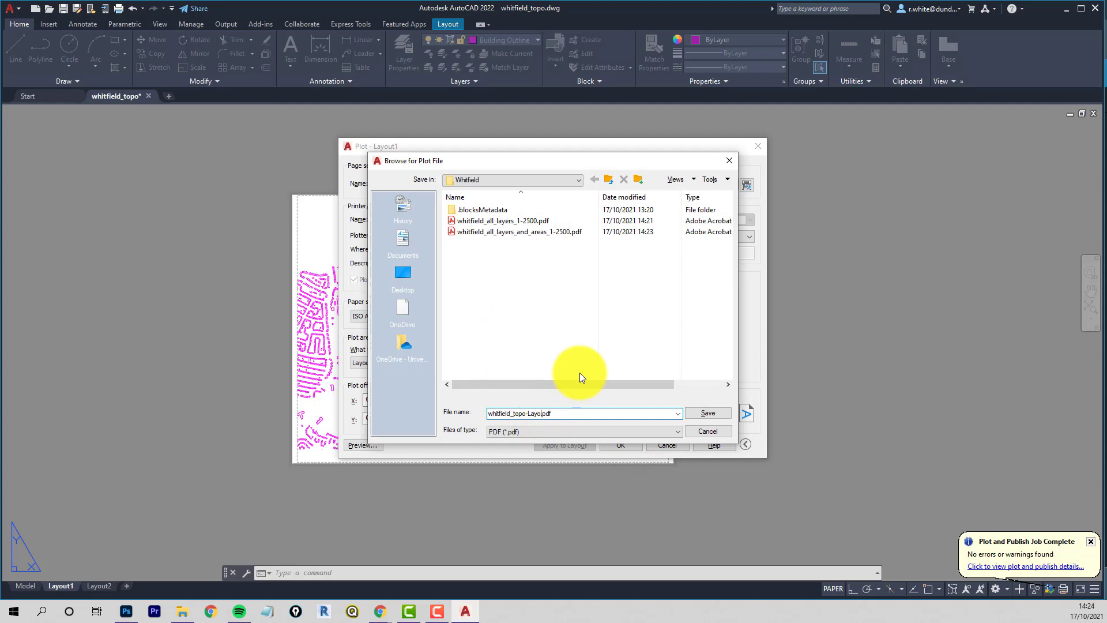
key(BackSpace)
key(BackSpace)
key(BackSpace)
key(BackSpace)
key(BackSpace)
key(BackSpace)
key(BackSpace)
key(BackSpace)
text(buildings_1-2500)
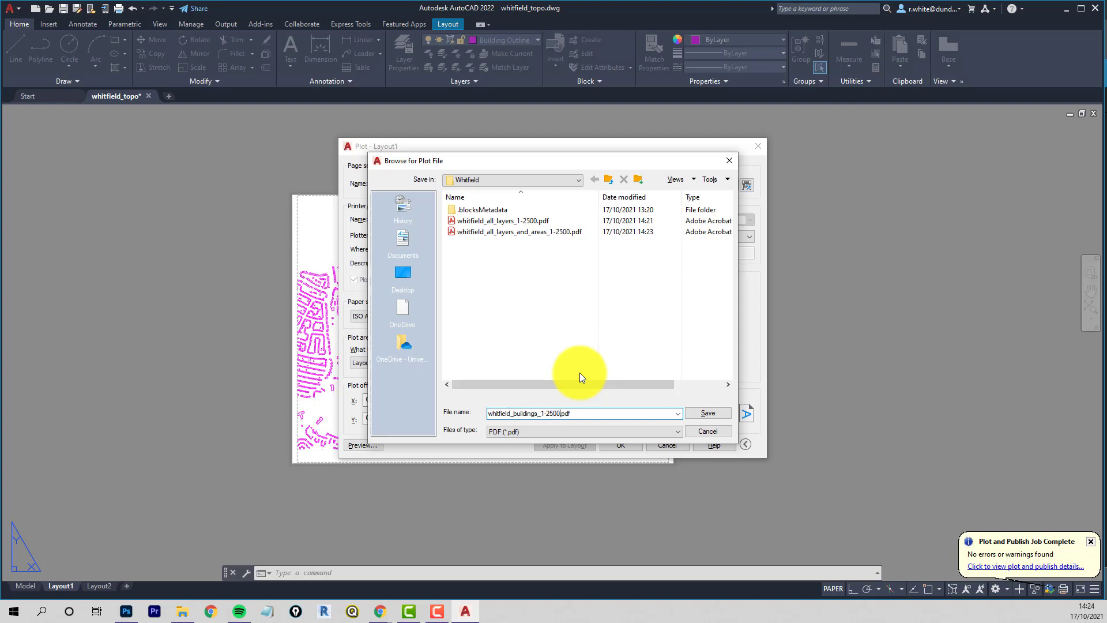
click(711, 413)
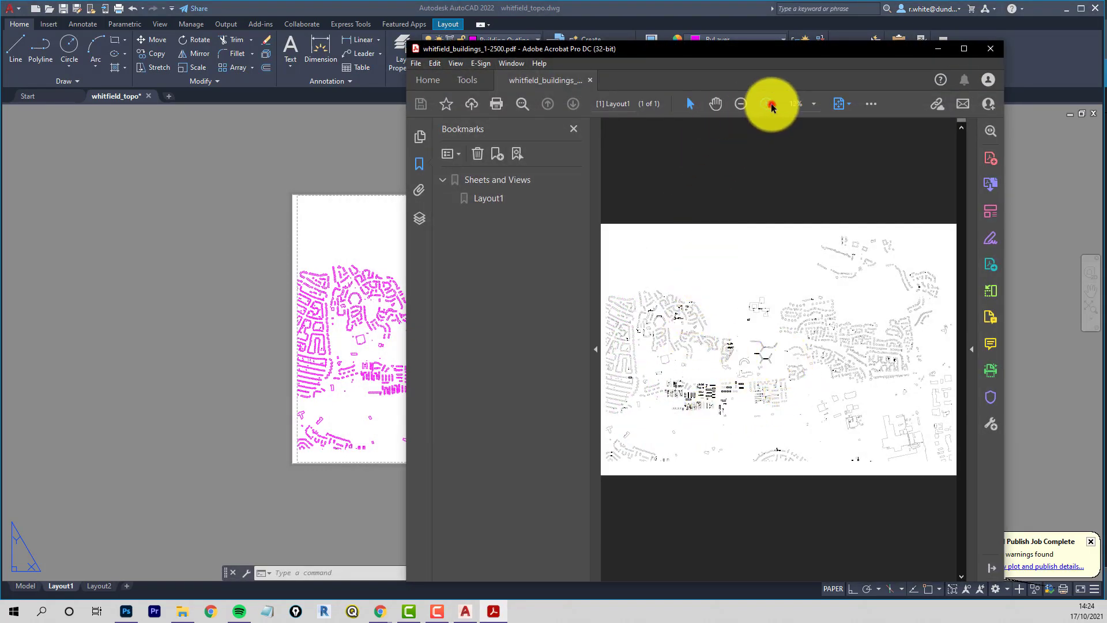
Step: Examine the building outlines in the plotted PDF at higher magnification and close it
click(768, 104)
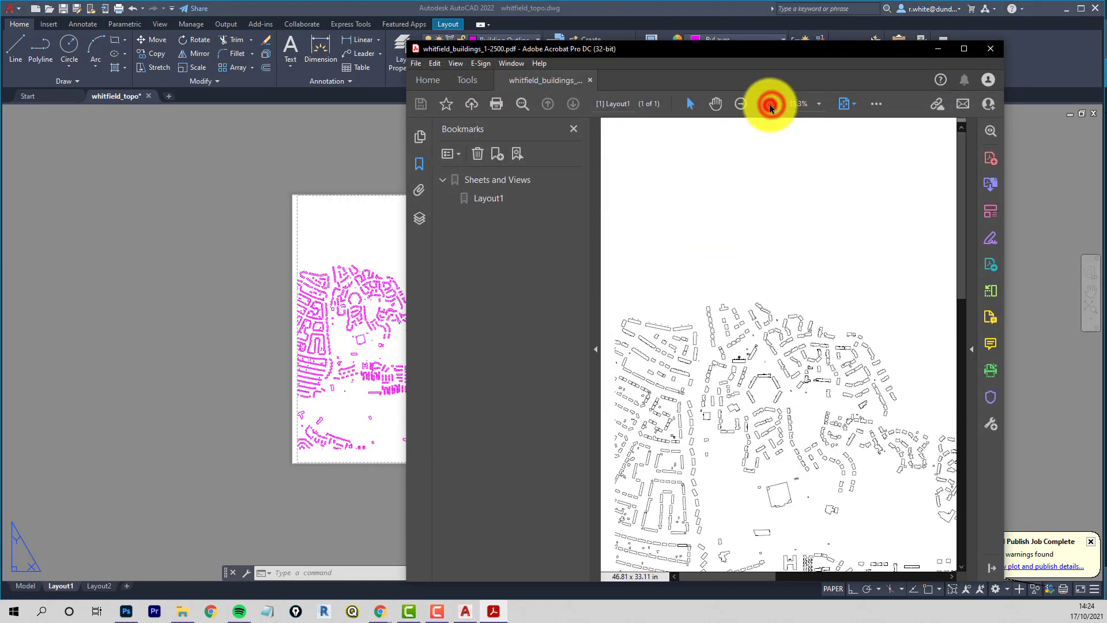
click(768, 104)
drag(964, 241, 970, 308)
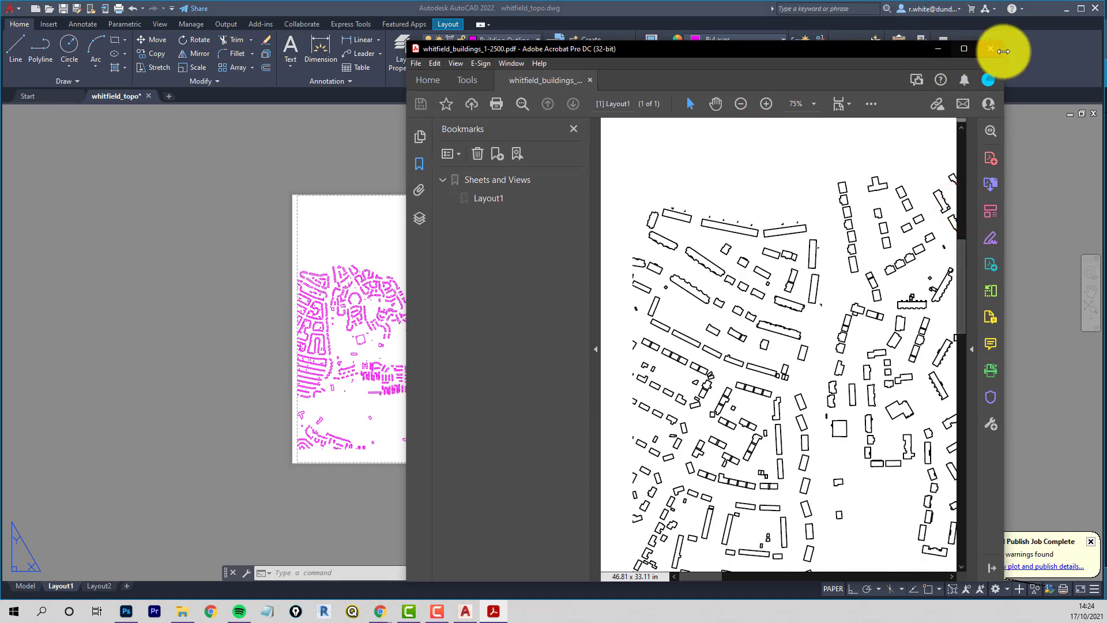
click(991, 48)
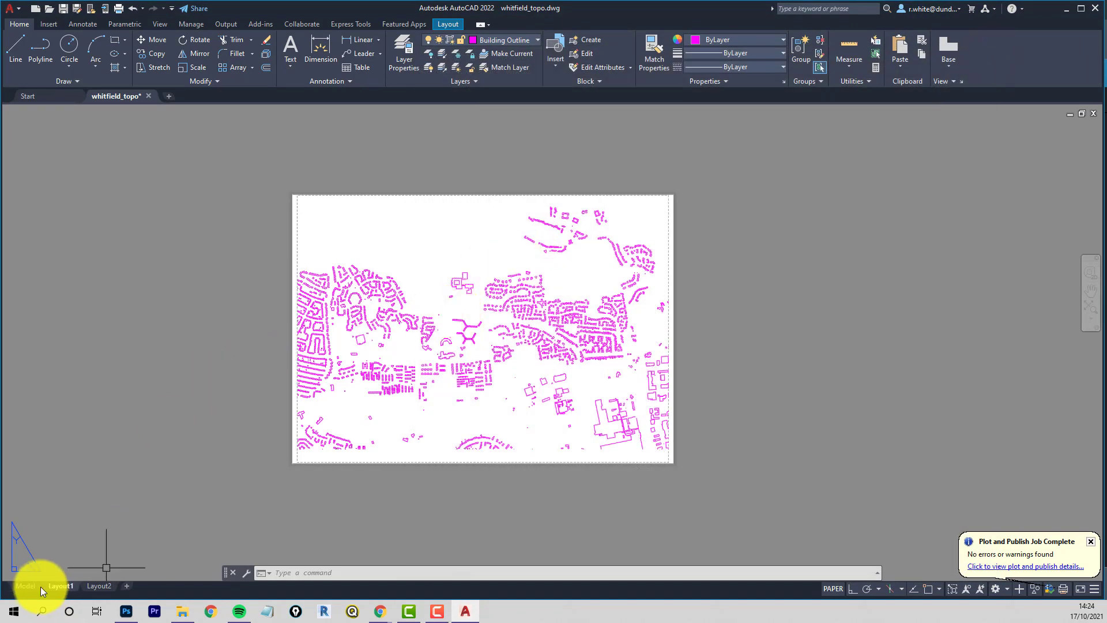
Step: Undo the paper space switch and the Building Outline layer isolation, going back to model space
text(u)
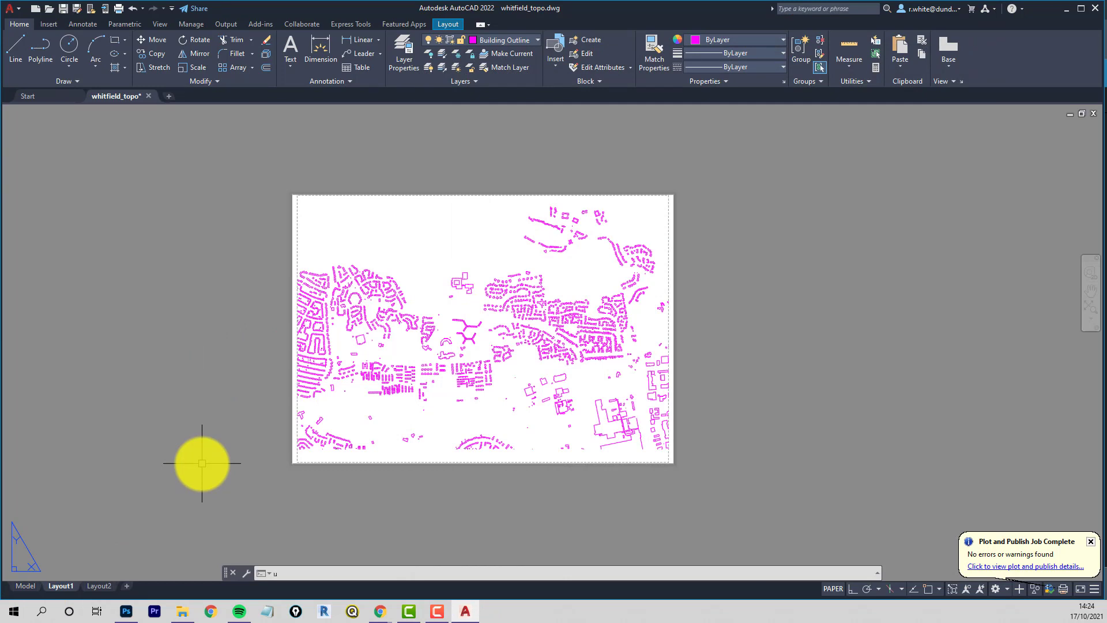
key(Return)
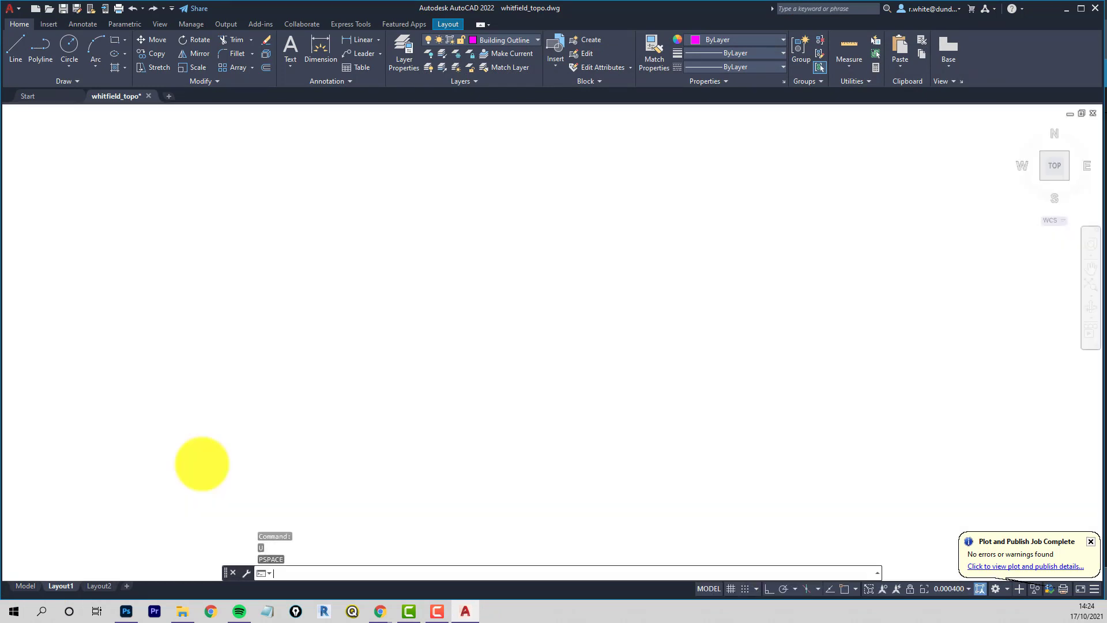
key(ctrl+Page_Up)
key(ctrl+z)
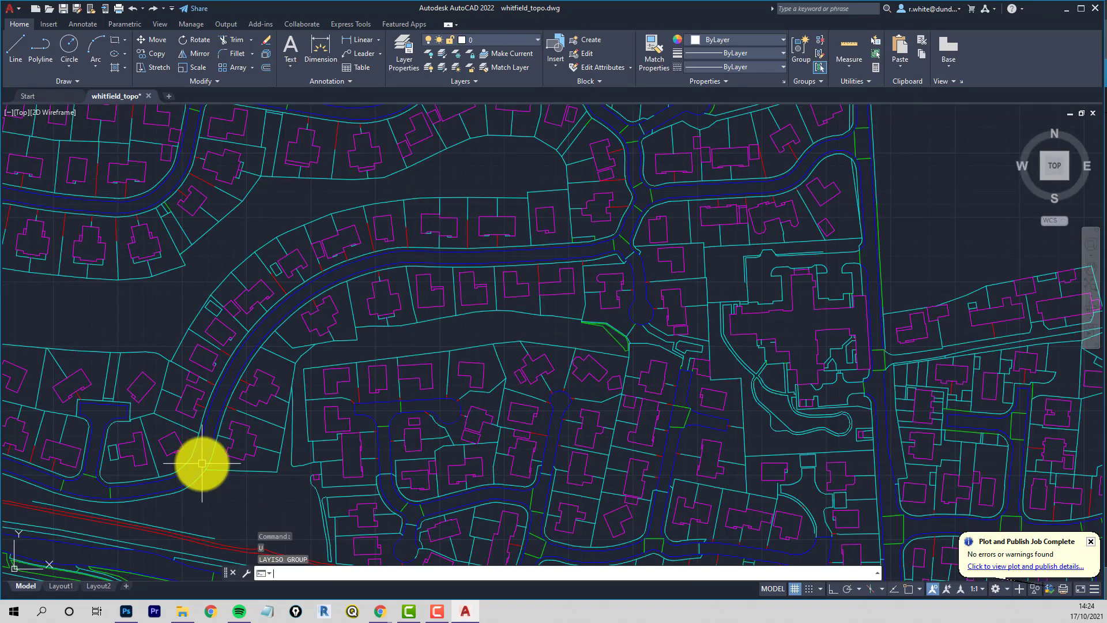
Step: Turn off the Building Outline layer by picking a building in the housing area
click(431, 54)
click(443, 305)
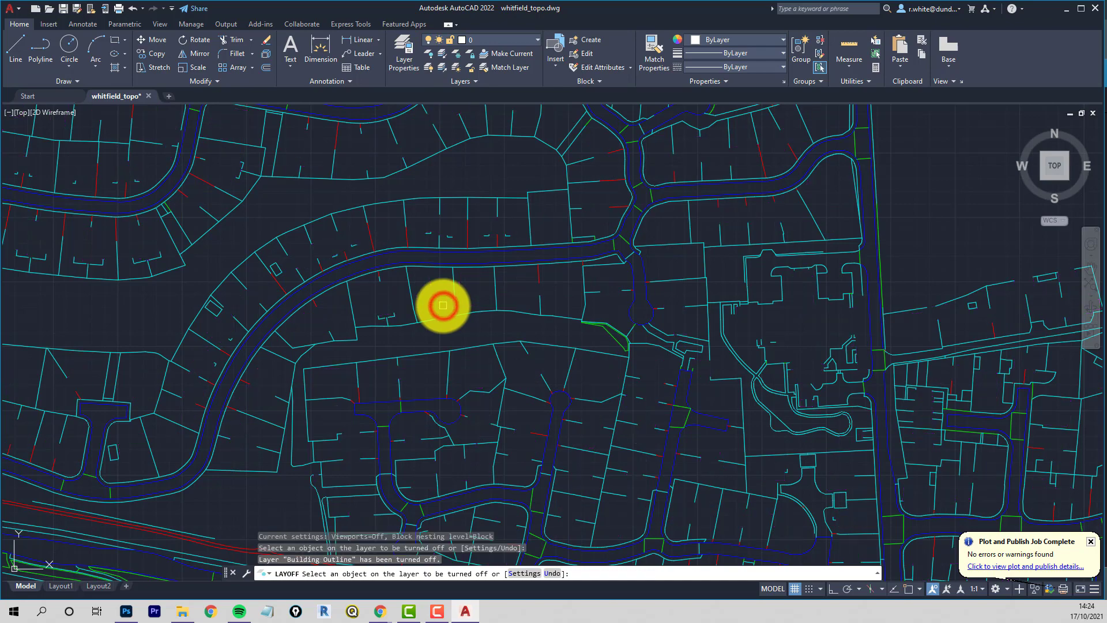
scroll(443, 305, down, 1)
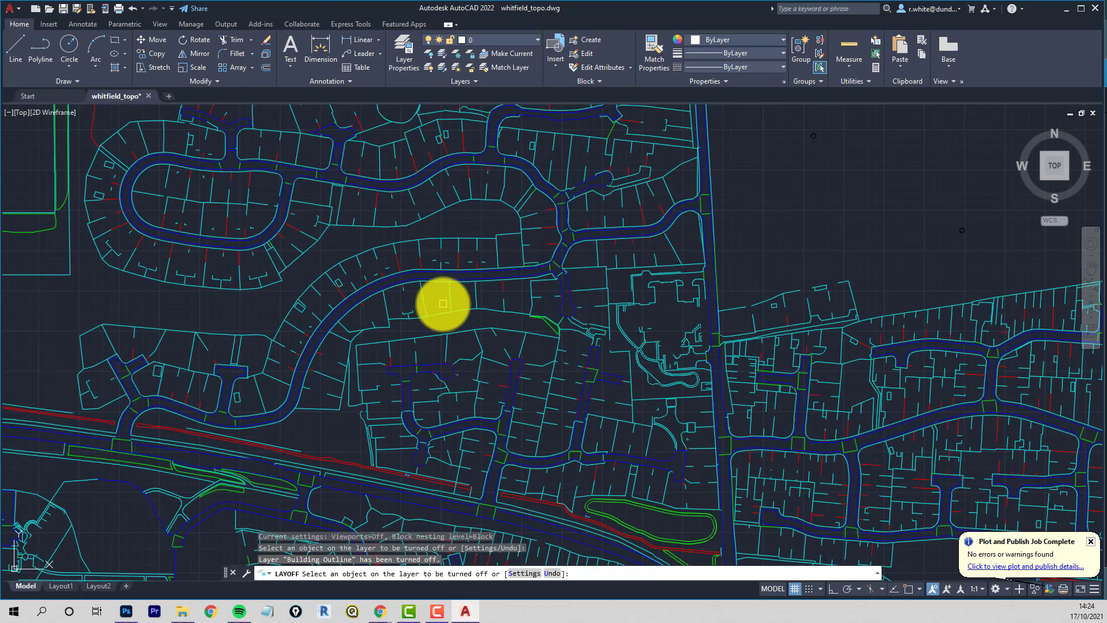
scroll(443, 304, down, 2)
scroll(441, 309, up, 4)
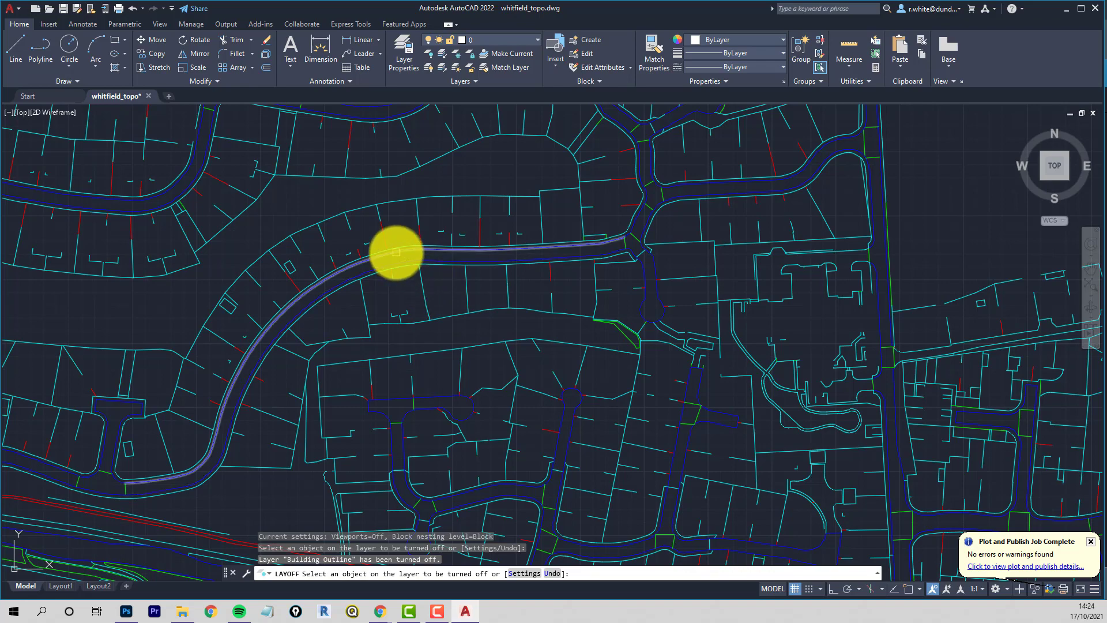
scroll(398, 251, down, 3)
scroll(386, 272, down, 3)
middle_drag(371, 271, 421, 281)
scroll(412, 271, up, 4)
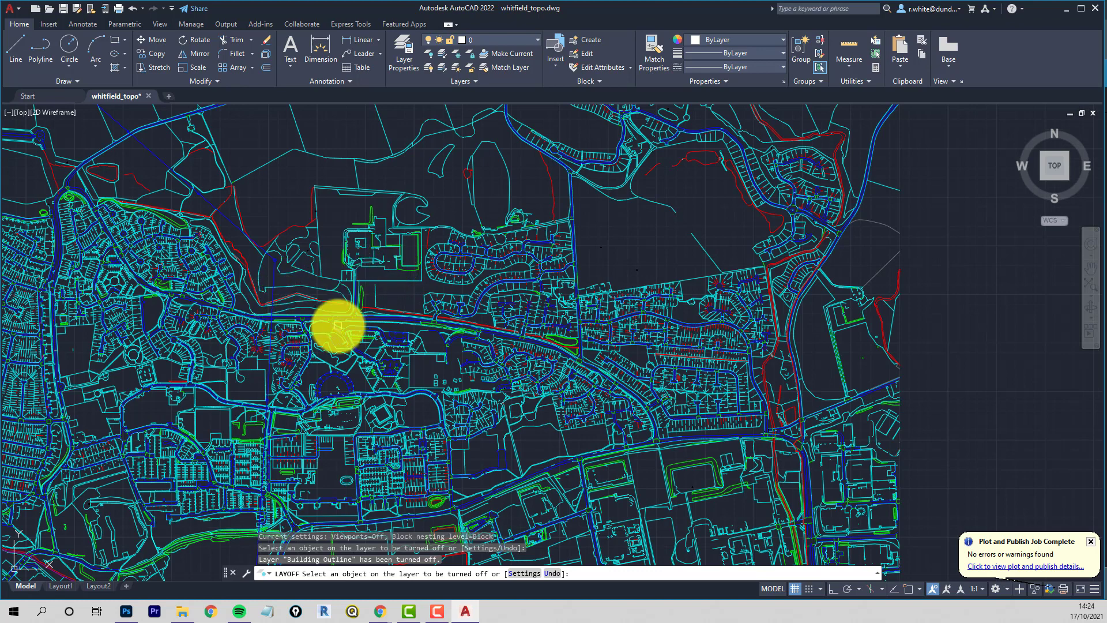
scroll(474, 333, up, 2)
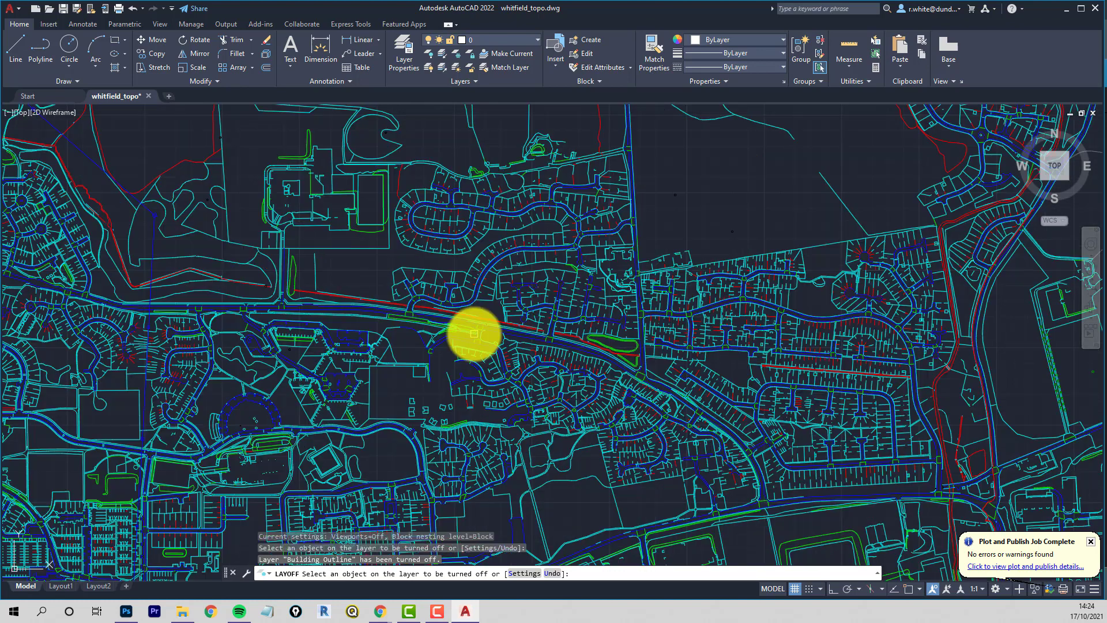
scroll(398, 329, up, 3)
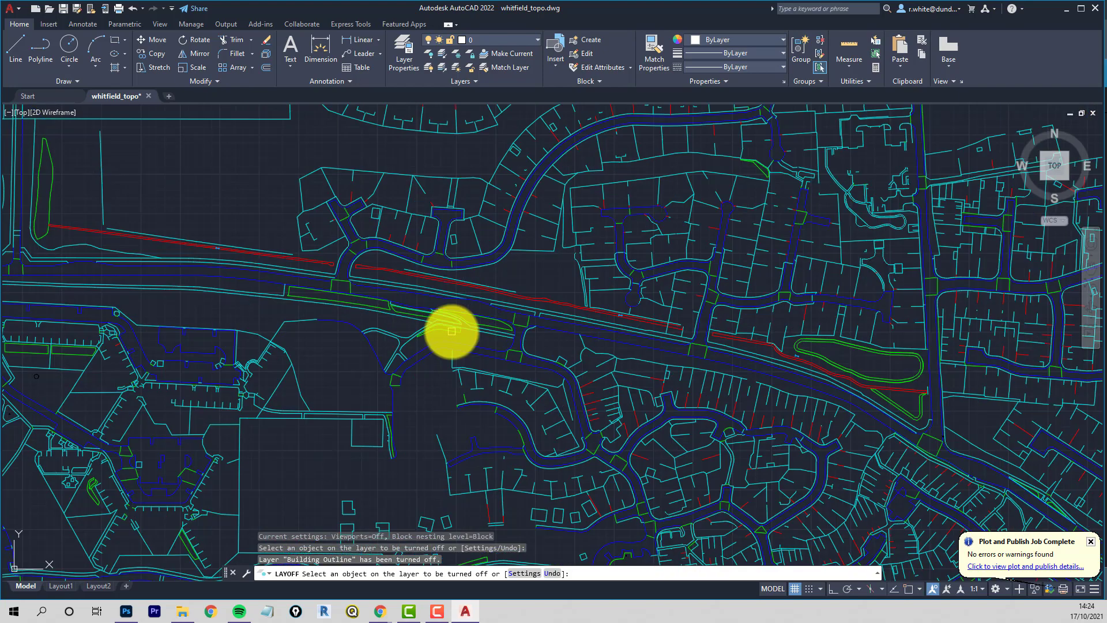
scroll(345, 286, up, 2)
scroll(309, 270, up, 2)
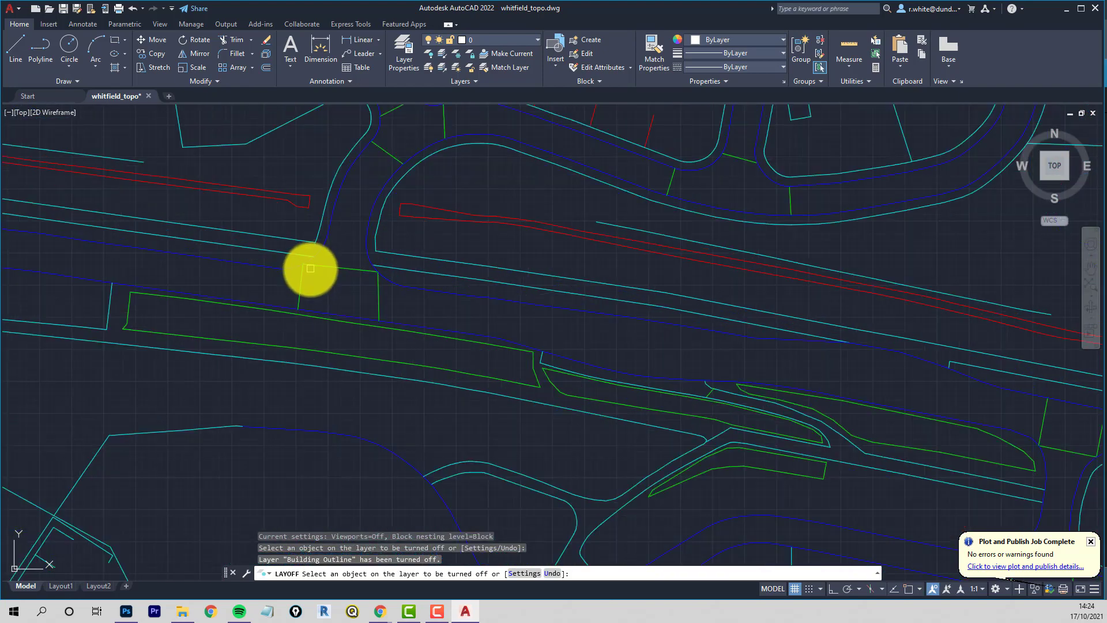
key(Escape)
key(Escape)
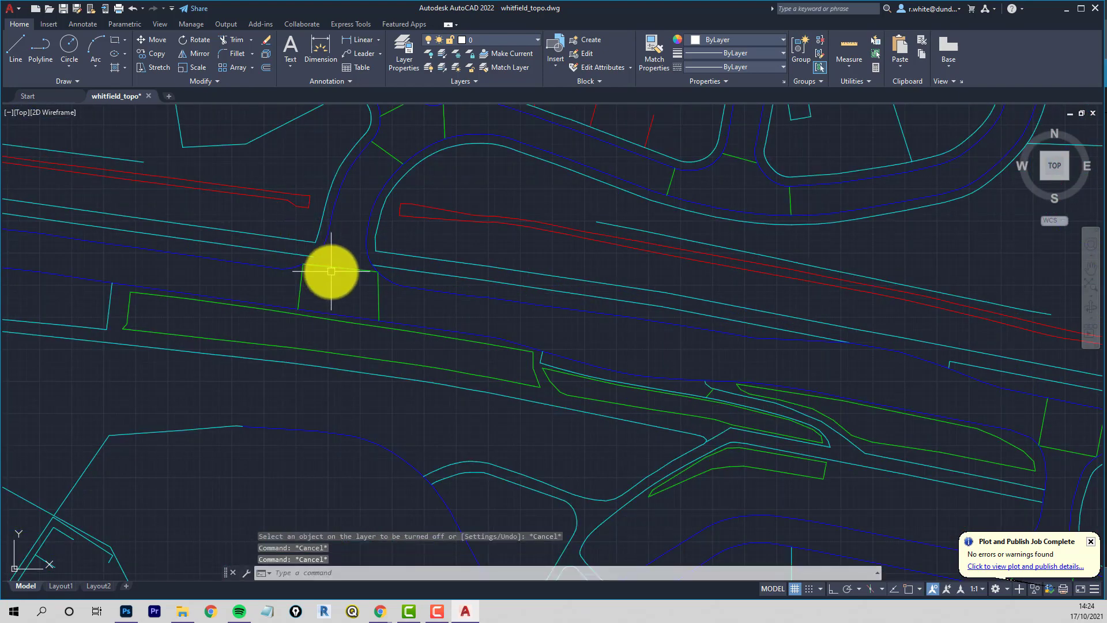
Step: Freeze the Network or Polygon Closing Link layer using the closing line across the road junction
click(333, 266)
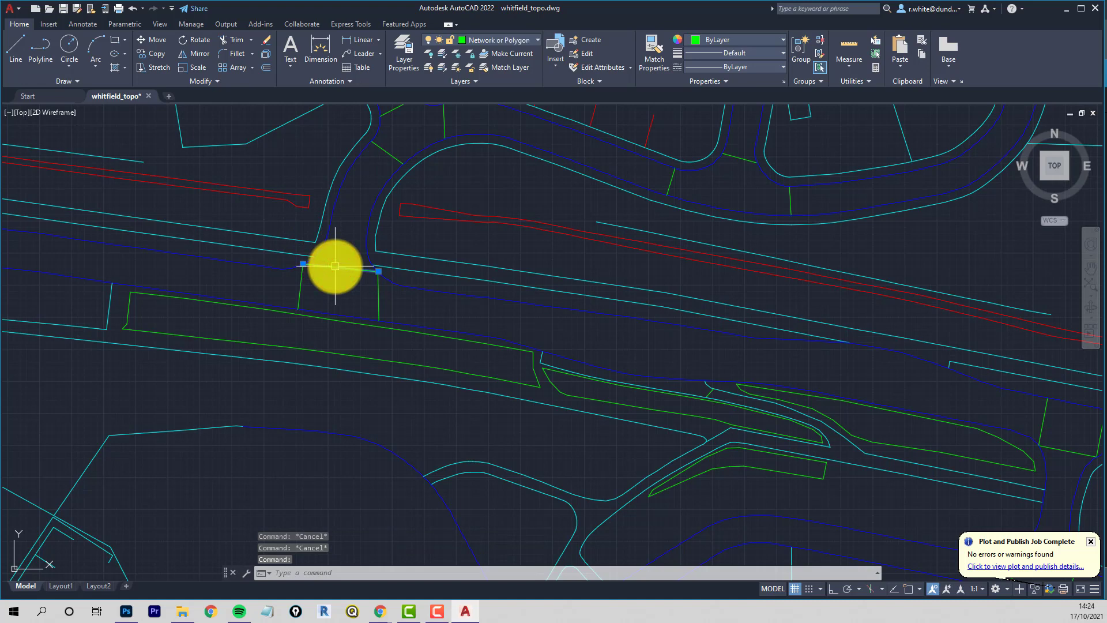
click(425, 57)
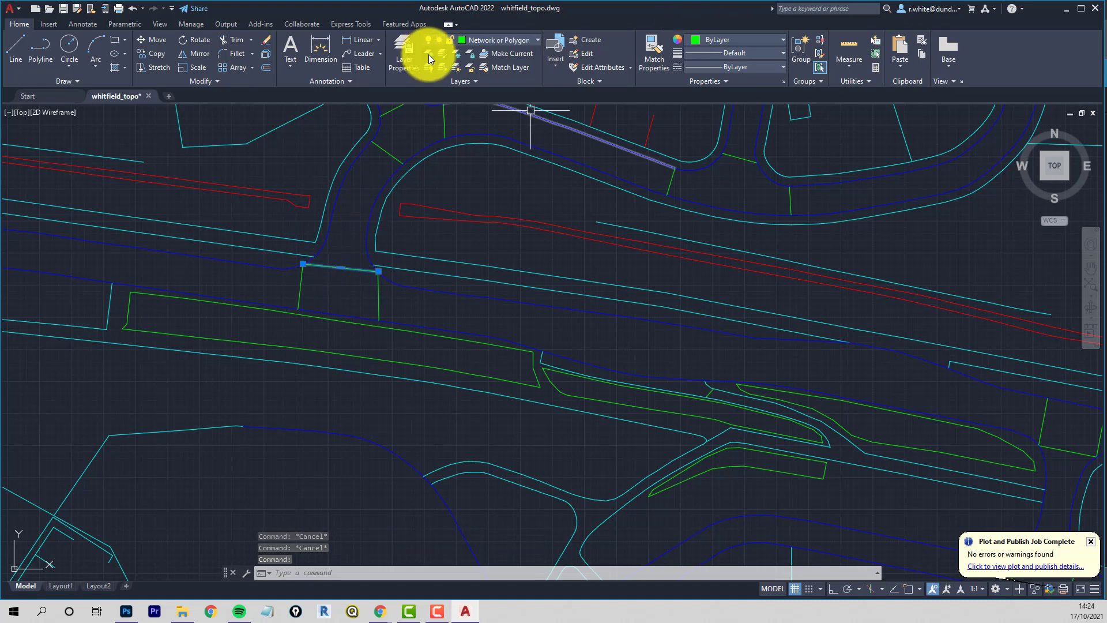
click(428, 54)
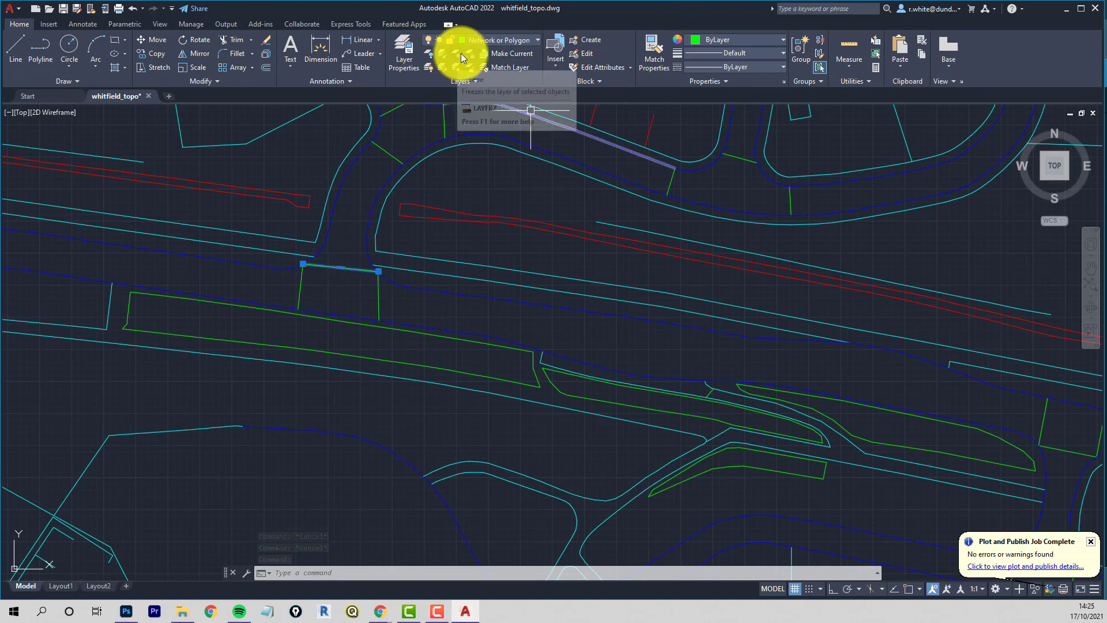
click(459, 53)
click(343, 269)
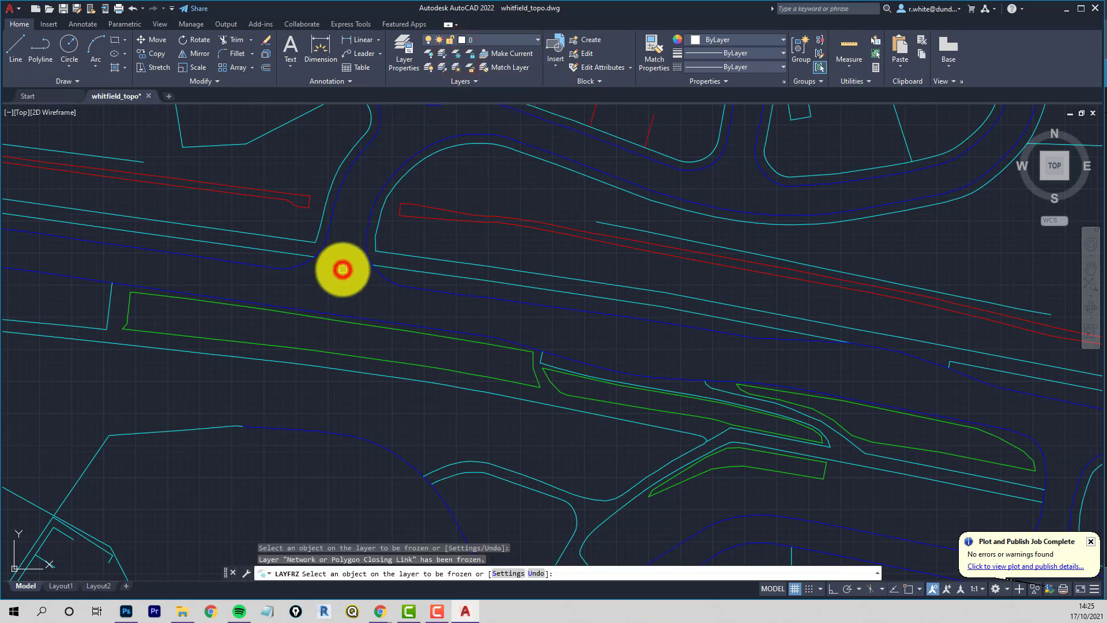
scroll(366, 254, down, 5)
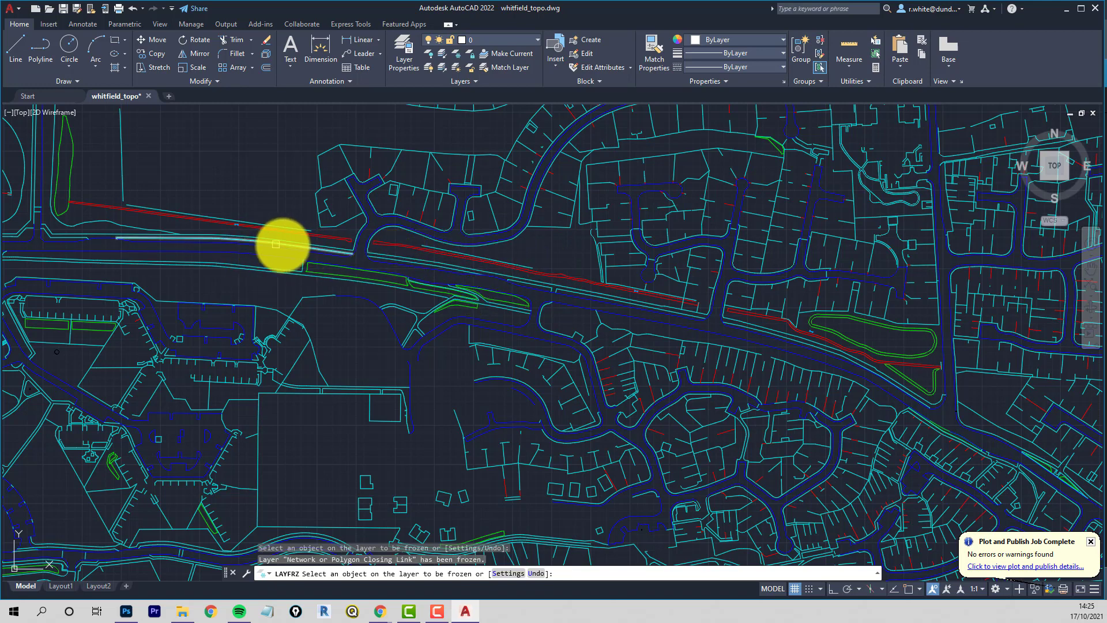
mouse_move(246, 234)
middle_down()
mouse_move(481, 238)
mouse_move(451, 250)
middle_up()
key(Escape)
Step: Turn off the Public Limit of Road Line layer by picking a road edge near the junction
click(428, 55)
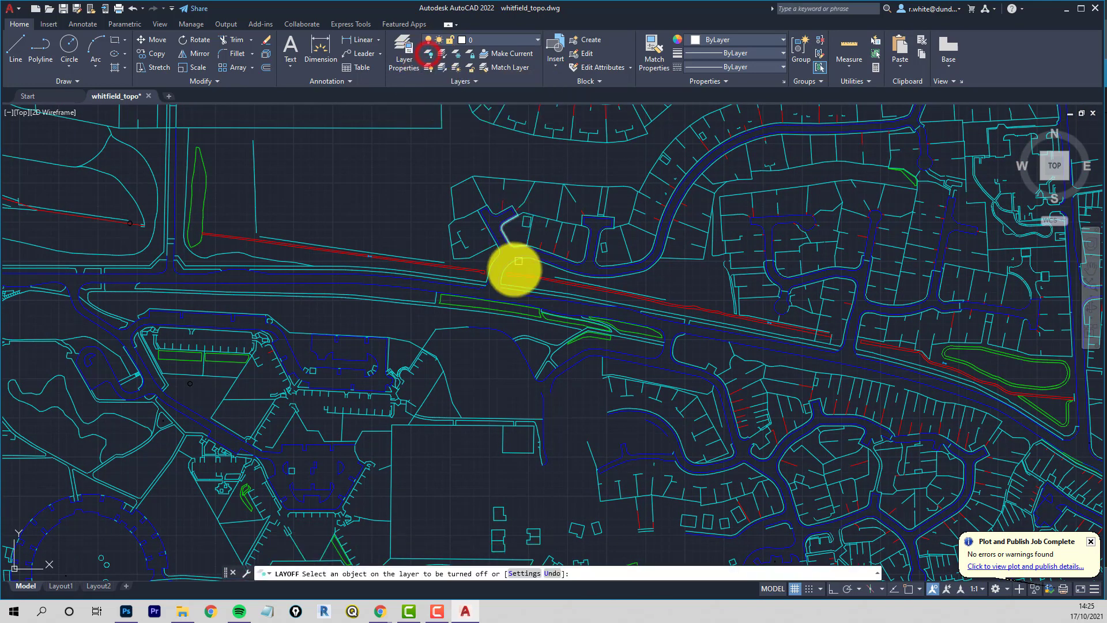
scroll(478, 288, up, 4)
scroll(463, 381, up, 2)
click(482, 383)
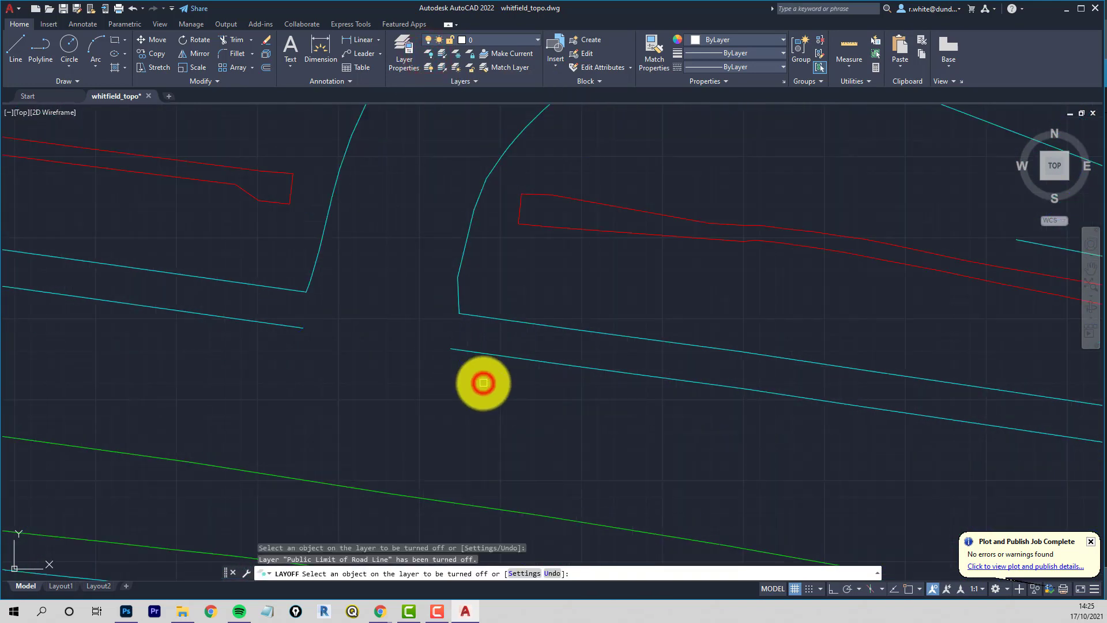
scroll(501, 355, down, 5)
scroll(588, 295, down, 5)
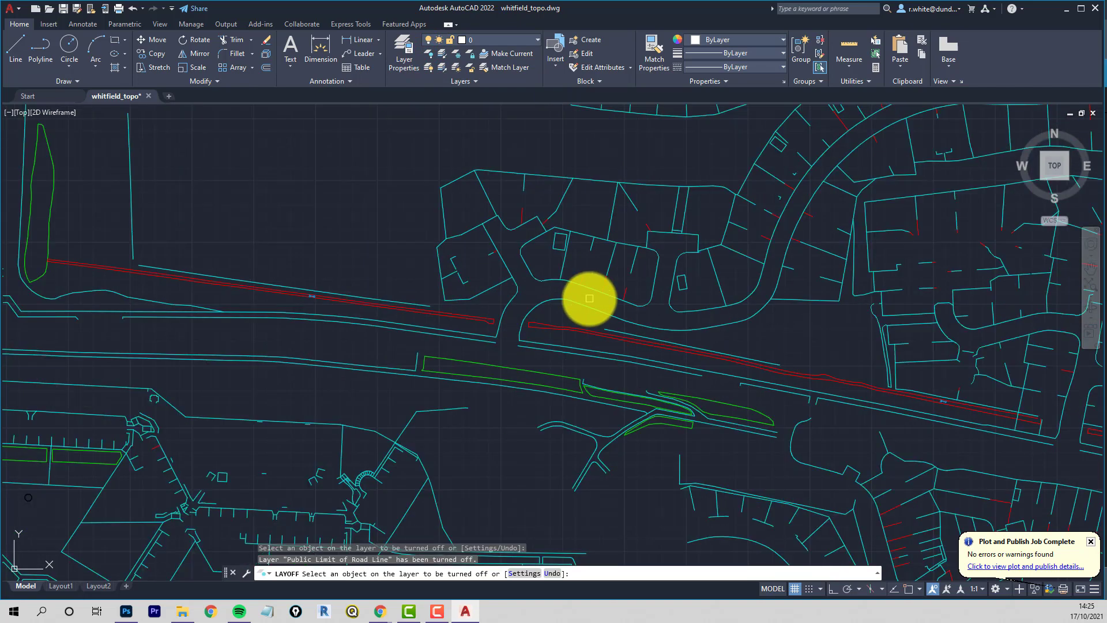
scroll(663, 339, up, 2)
middle_drag(662, 338, 743, 395)
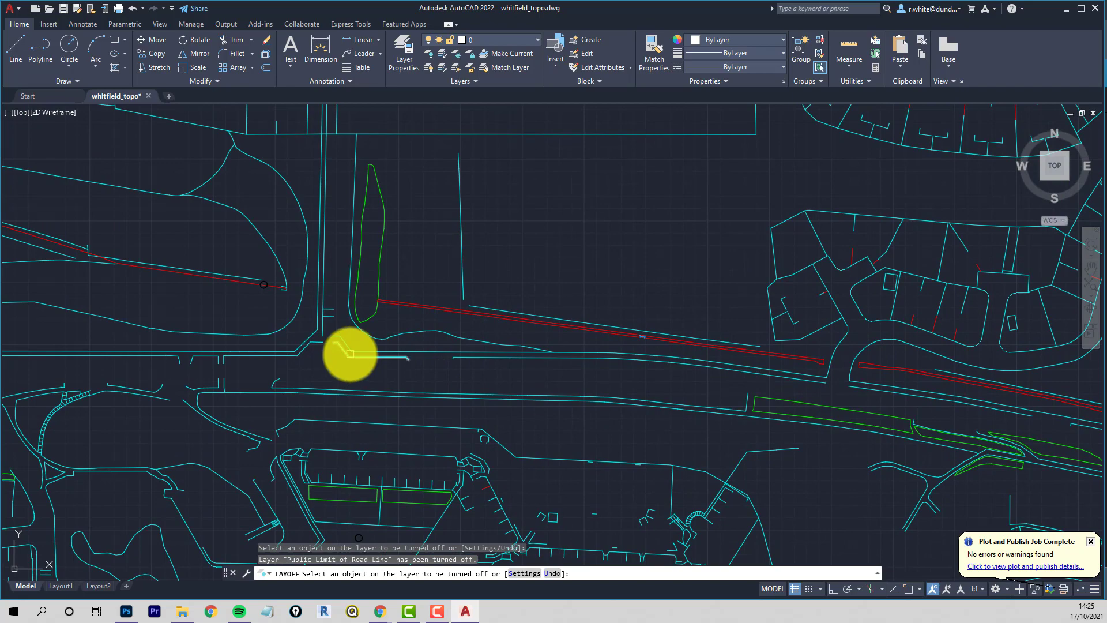
scroll(350, 354, down, 10)
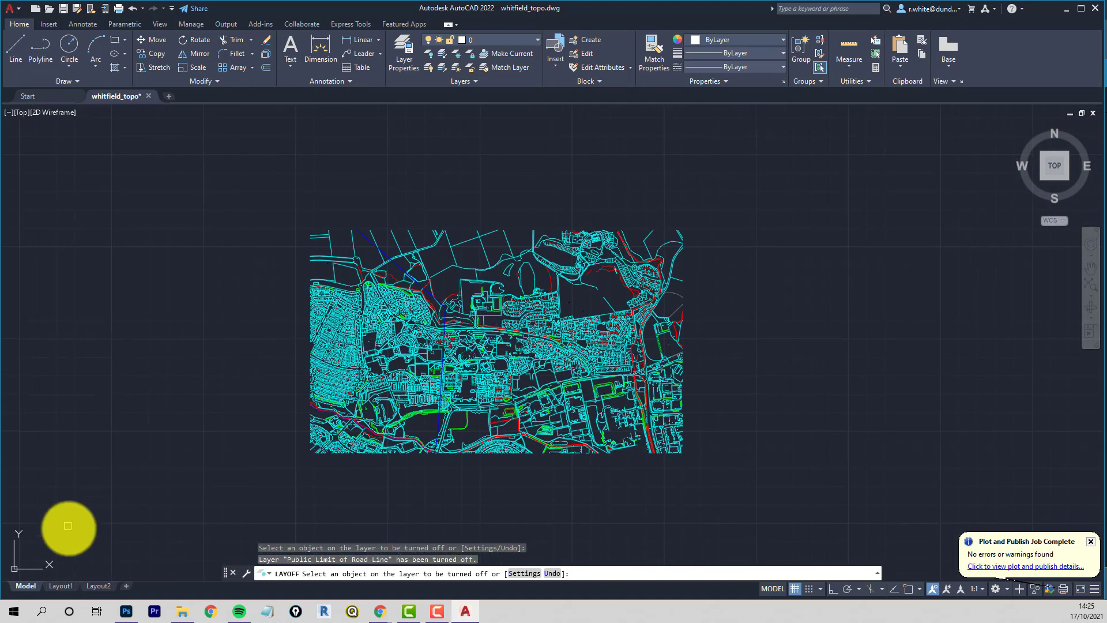
Step: Go to Layout1, switch from the viewport to paper space and start plotting the general linework
click(56, 585)
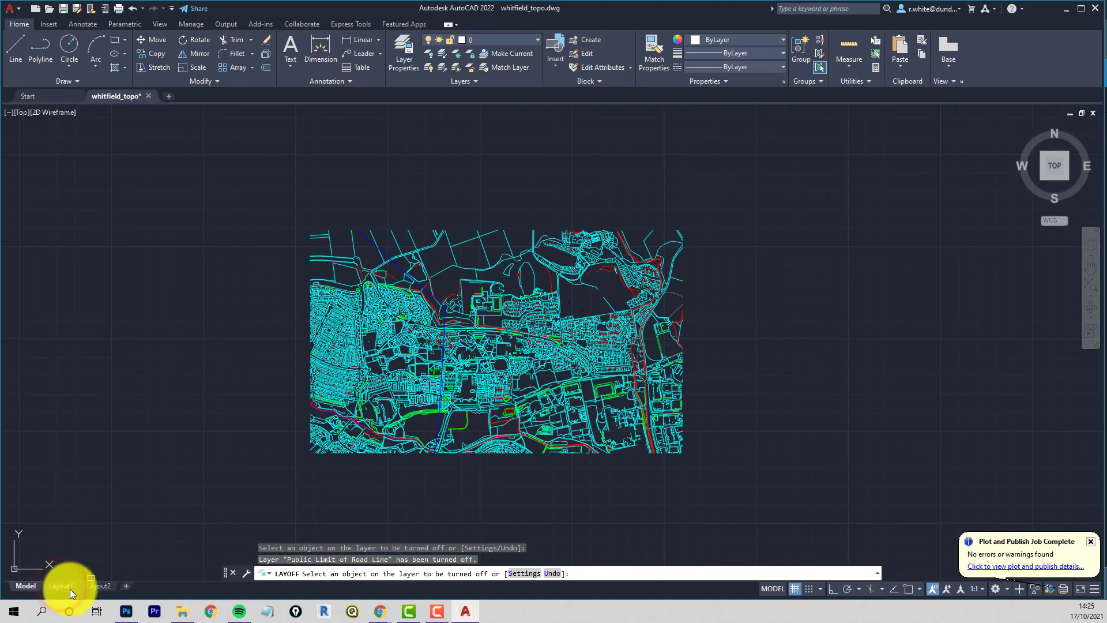
click(67, 588)
click(59, 583)
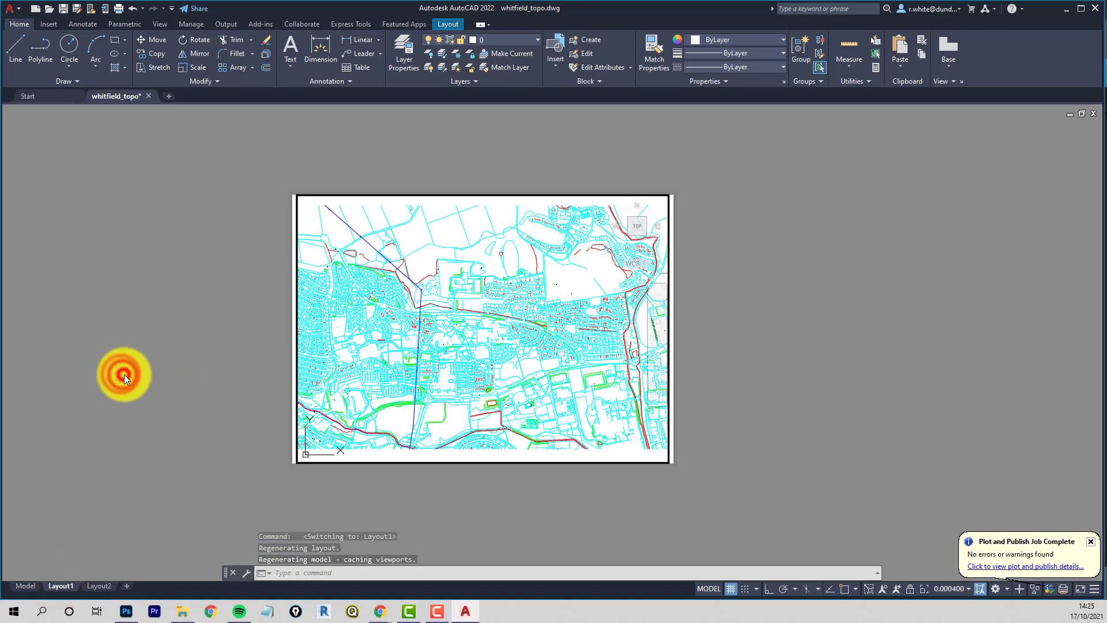
double_click(123, 375)
key(Escape)
key(Escape)
text(pl)
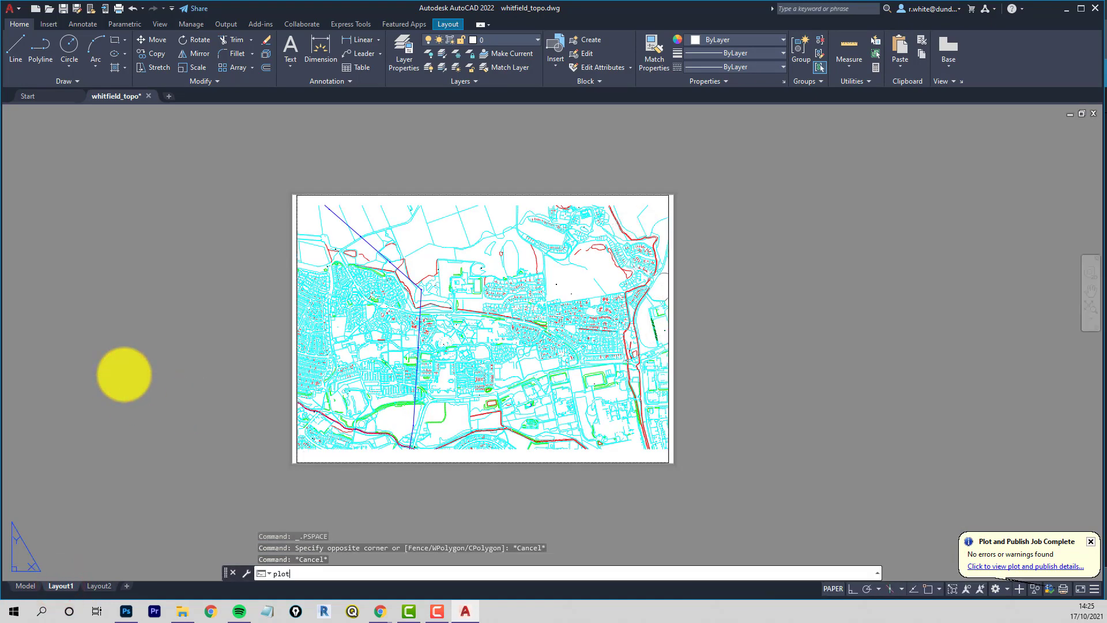
text(ot)
key(Return)
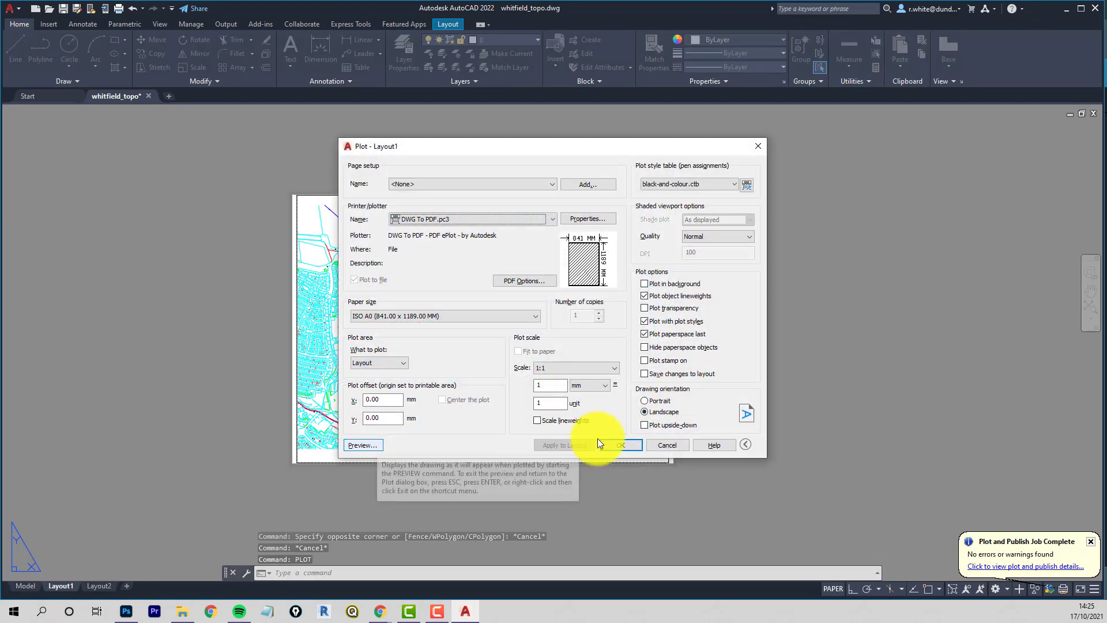
Step: Plot with the current settings as whitfield_general_1-2500.pdf in the Whitfield folder and close the resulting PDF
click(627, 445)
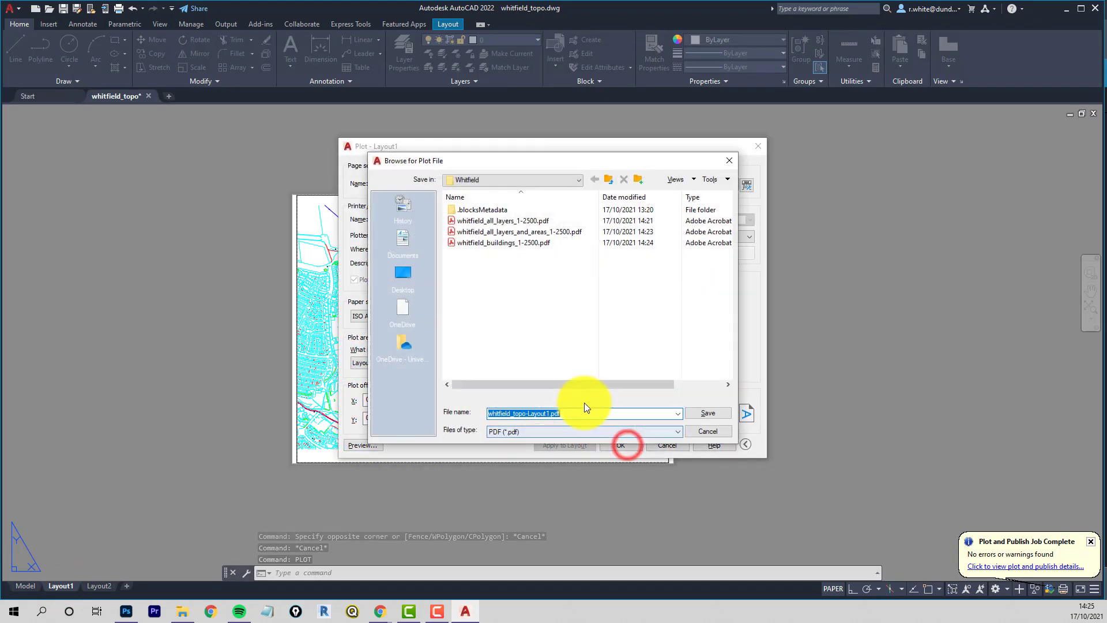
click(497, 243)
click(528, 413)
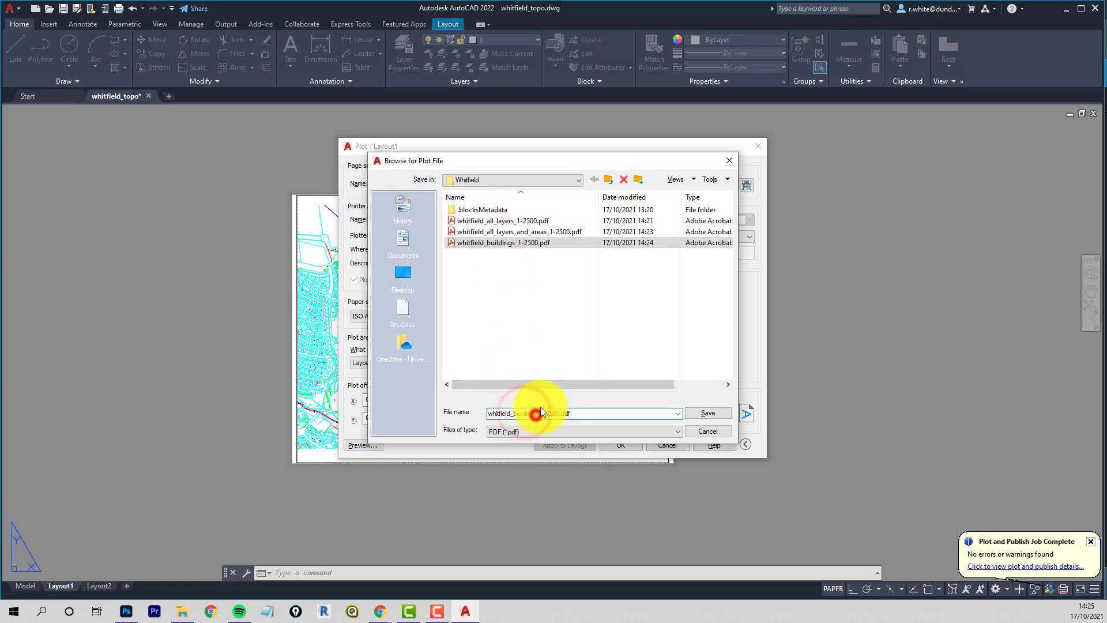
key(BackSpace)
key(BackSpace)
key(BackSpace)
key(BackSpace)
key(BackSpace)
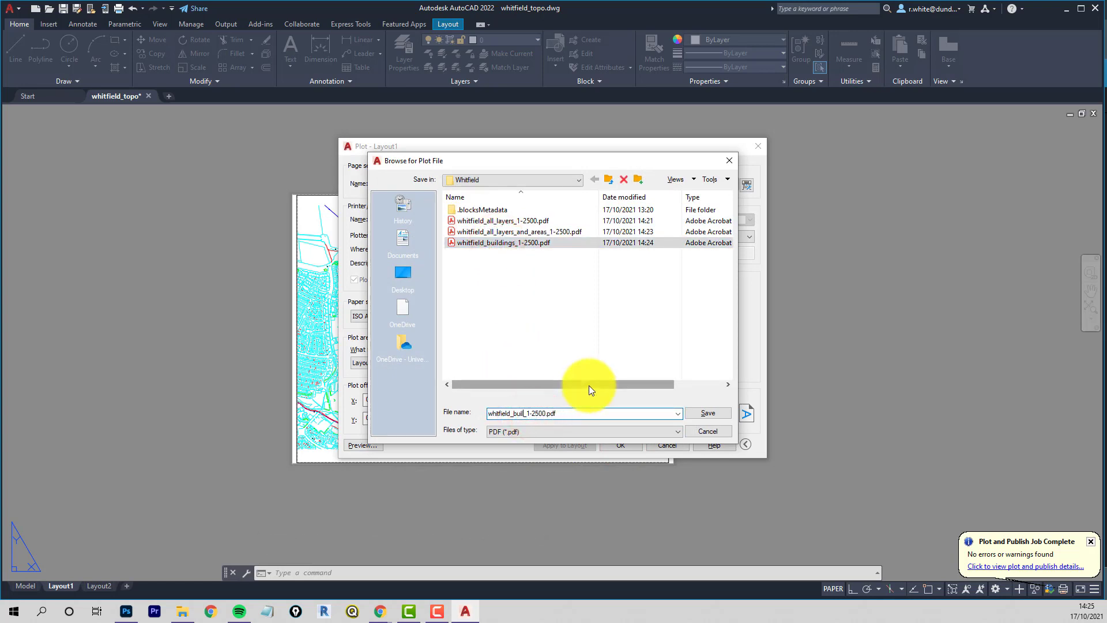
key(BackSpace)
key(BackSpace)
key(BackSpace)
key(BackSpace)
text(general)
click(711, 413)
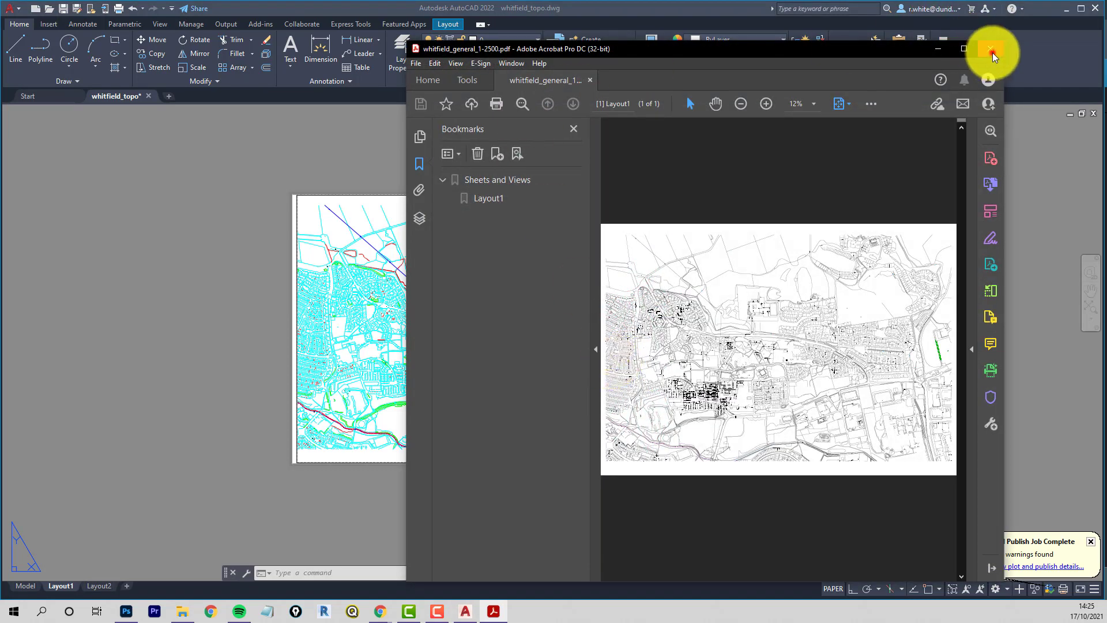
click(992, 52)
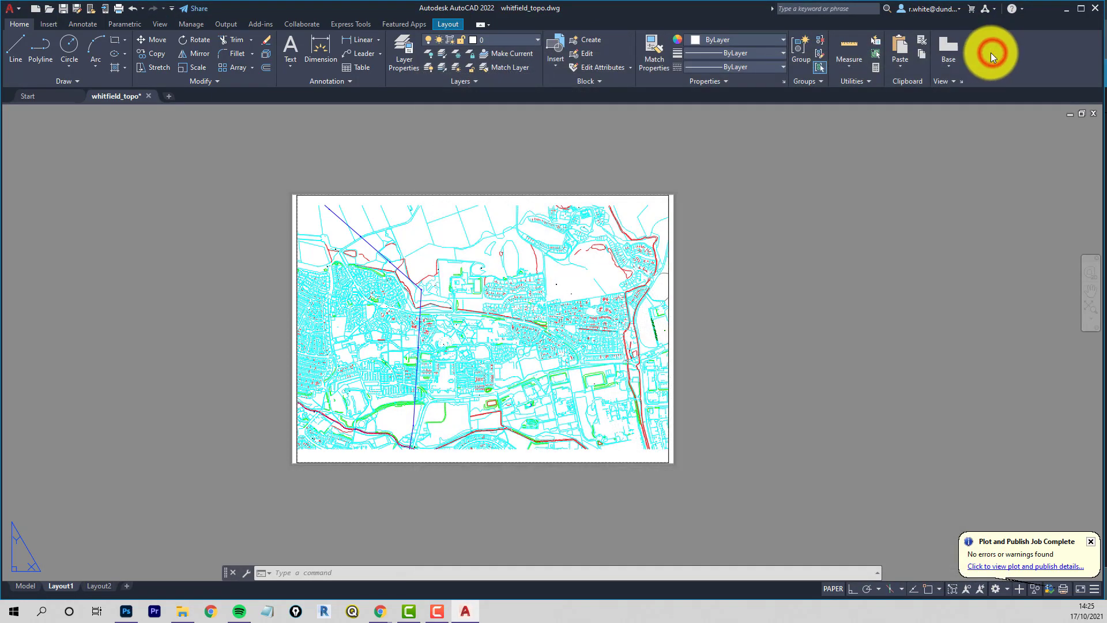
Step: Return to model space and undo the paper space switch, the road line layer turn-off and the closing link freeze
click(26, 586)
text(u)
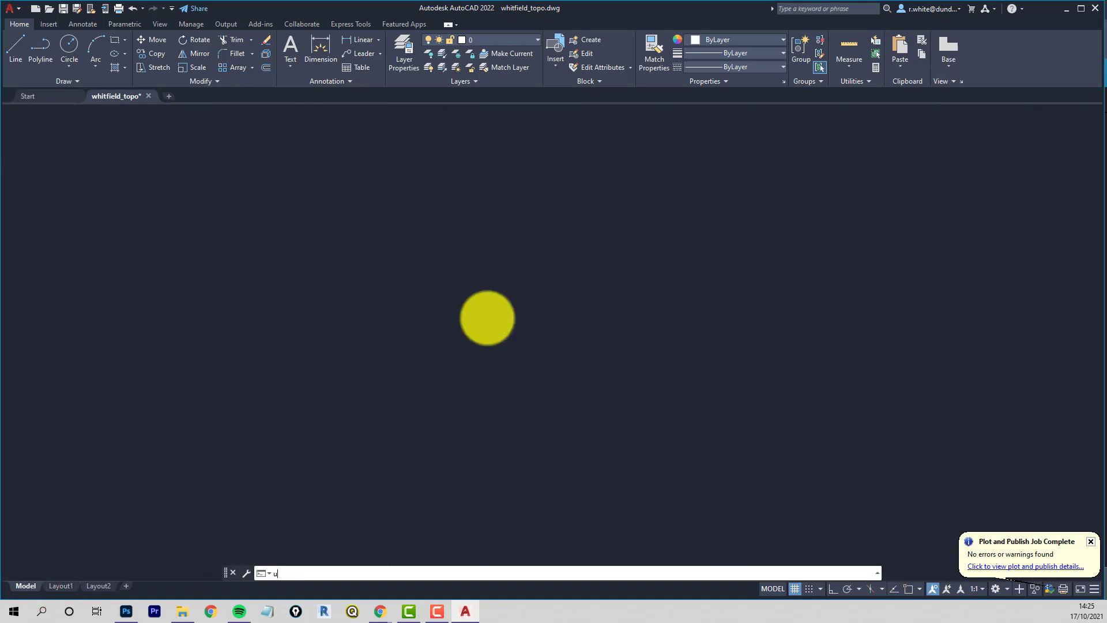
key(Return)
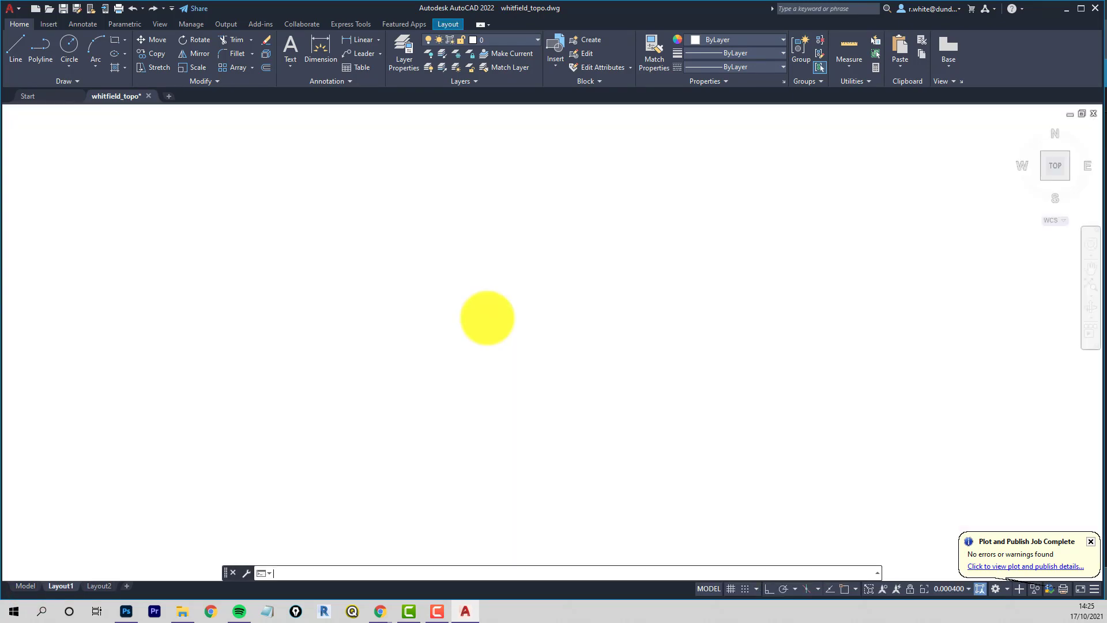
scroll(487, 318, up, 5)
scroll(488, 318, up, 3)
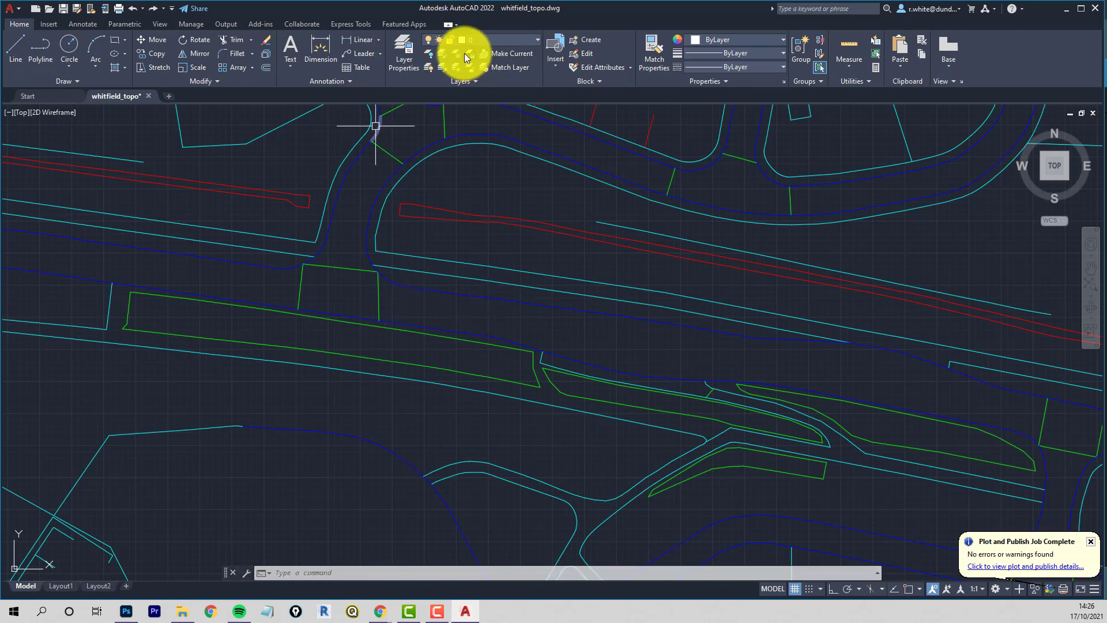
Step: Freeze the Network or Polygon Closing Link layer and isolate the Public Limit of Road Line layer
click(451, 60)
click(358, 267)
key(Return)
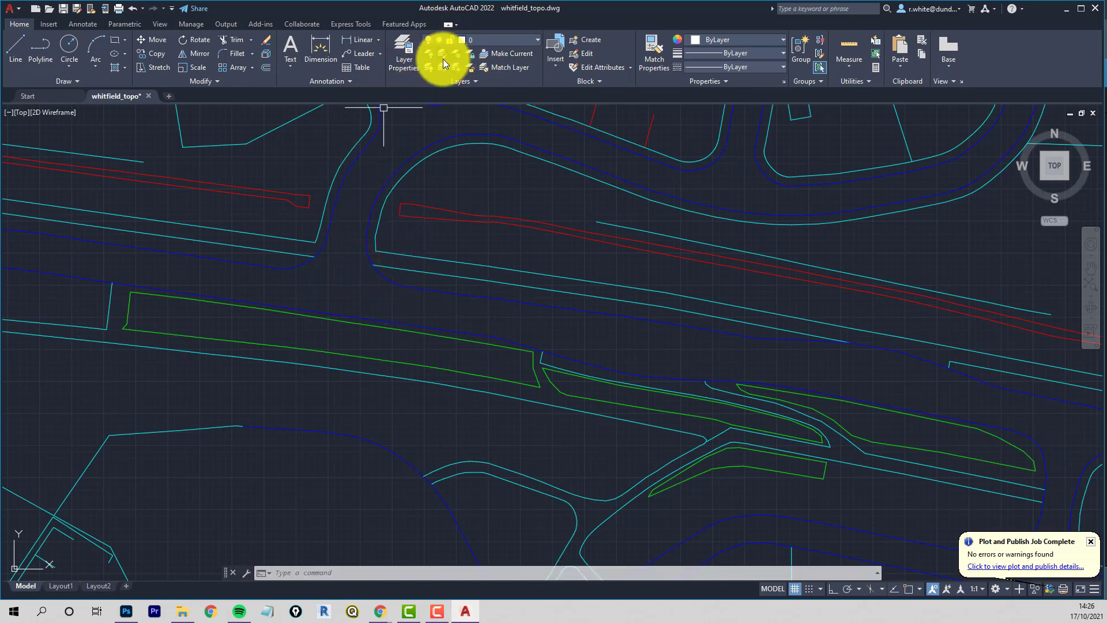
click(441, 53)
click(380, 193)
key(Return)
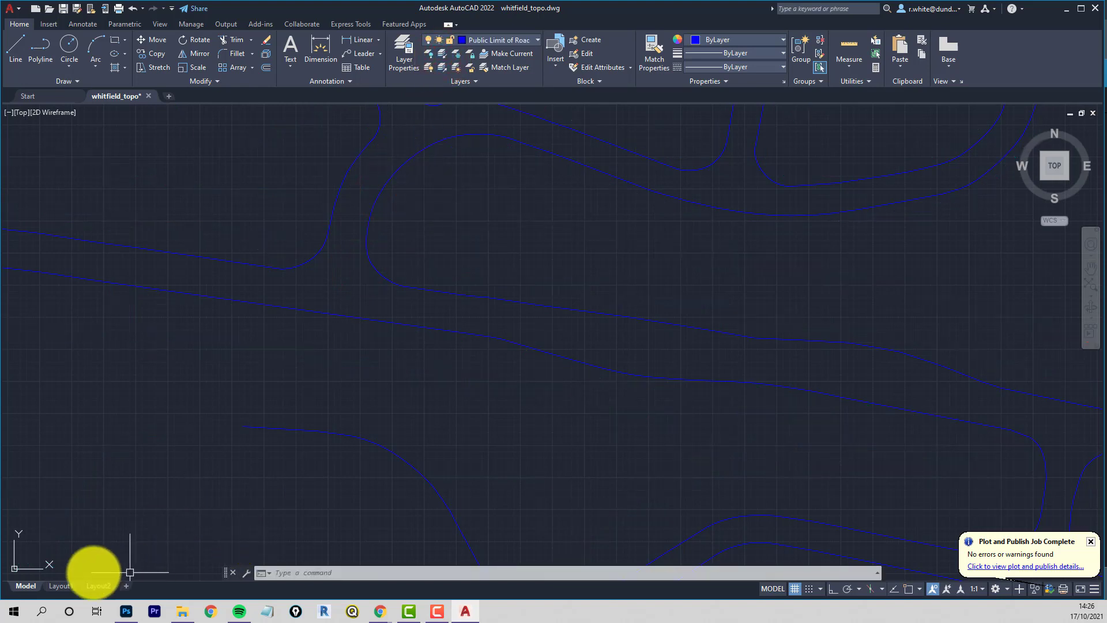
Step: Switch to Layout1, leave the viewport for paper space and start plotting the isolated road lines
click(61, 586)
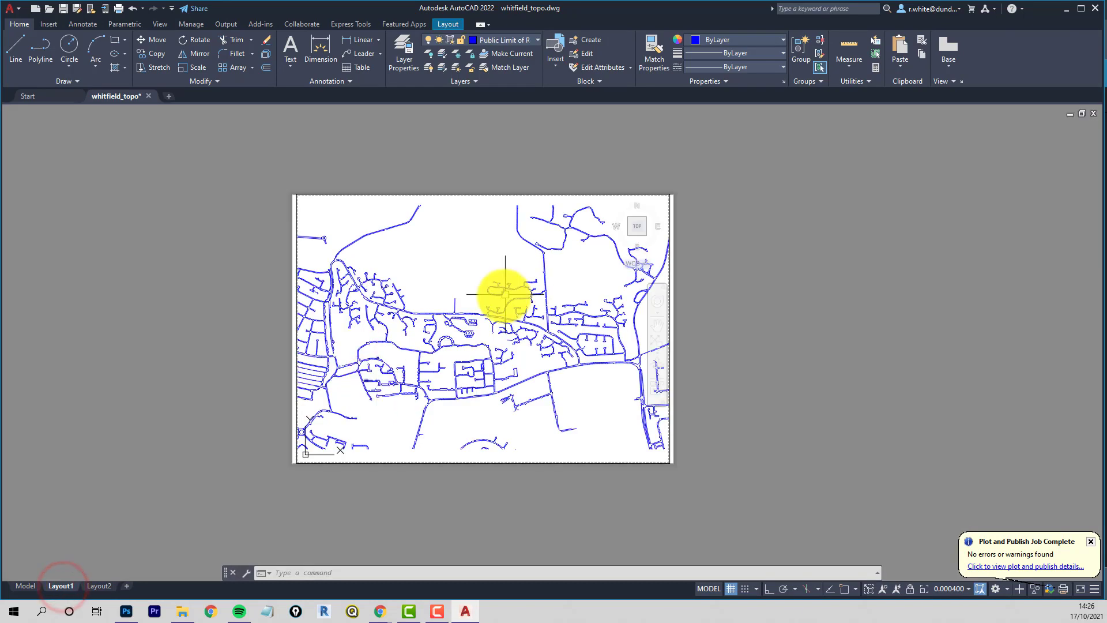
double_click(171, 348)
text(pl)
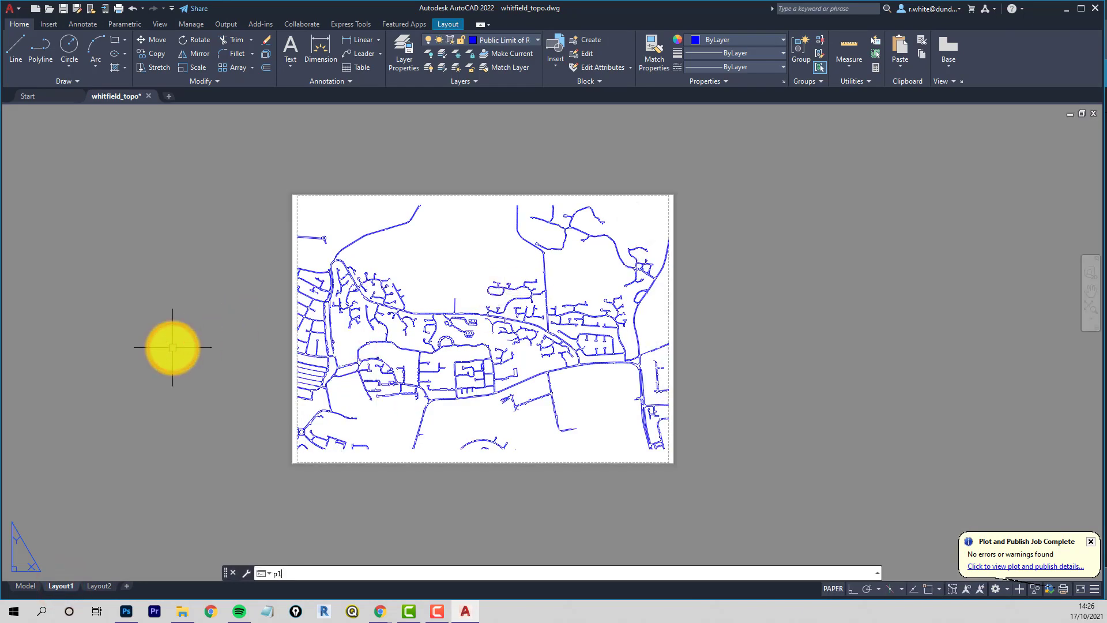
text(ot)
key(Return)
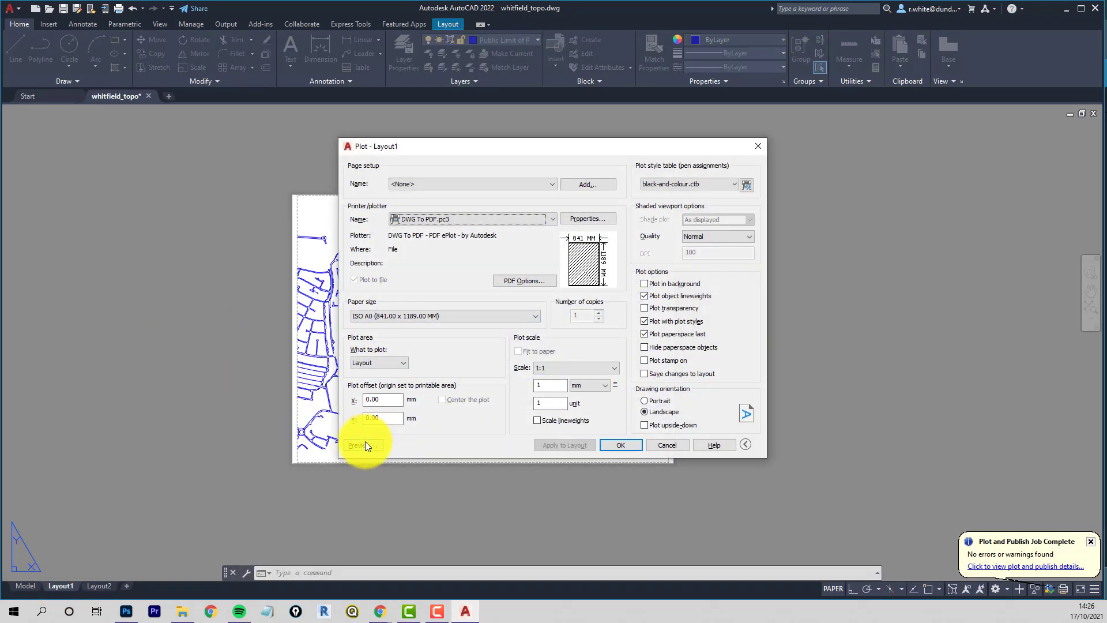
Step: Plot the isolated road lines with the current settings as whitfield_roads_1-2500.pdf in the Whitfield folder and close the resulting PDF
click(620, 442)
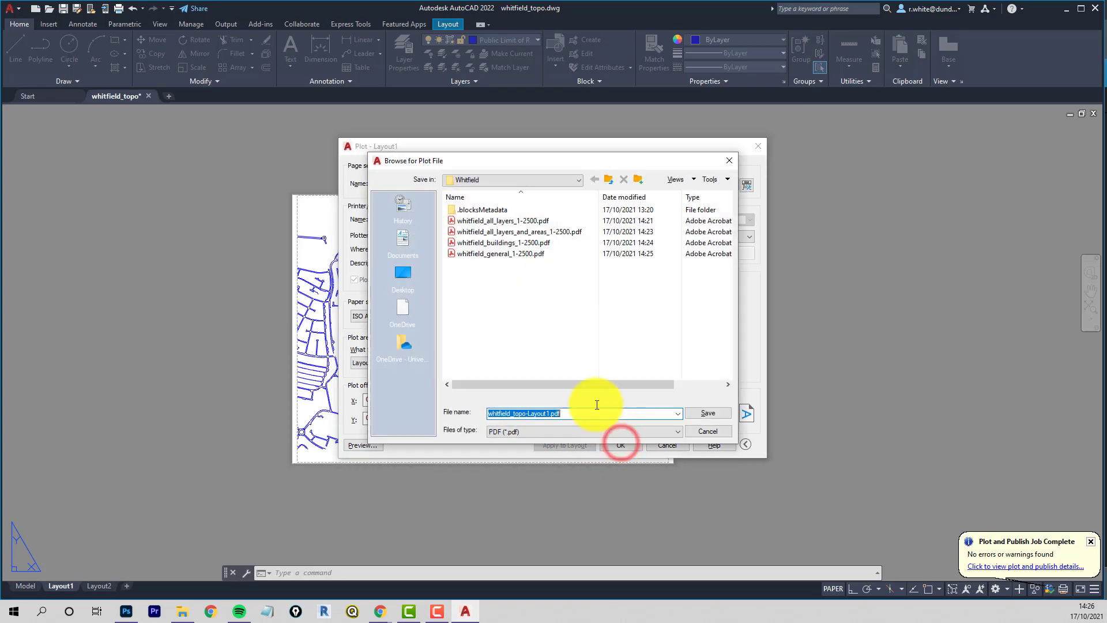
click(496, 254)
click(526, 414)
key(BackSpace)
key(BackSpace)
key(BackSpace)
key(BackSpace)
key(BackSpace)
key(BackSpace)
key(BackSpace)
text(roads_1)
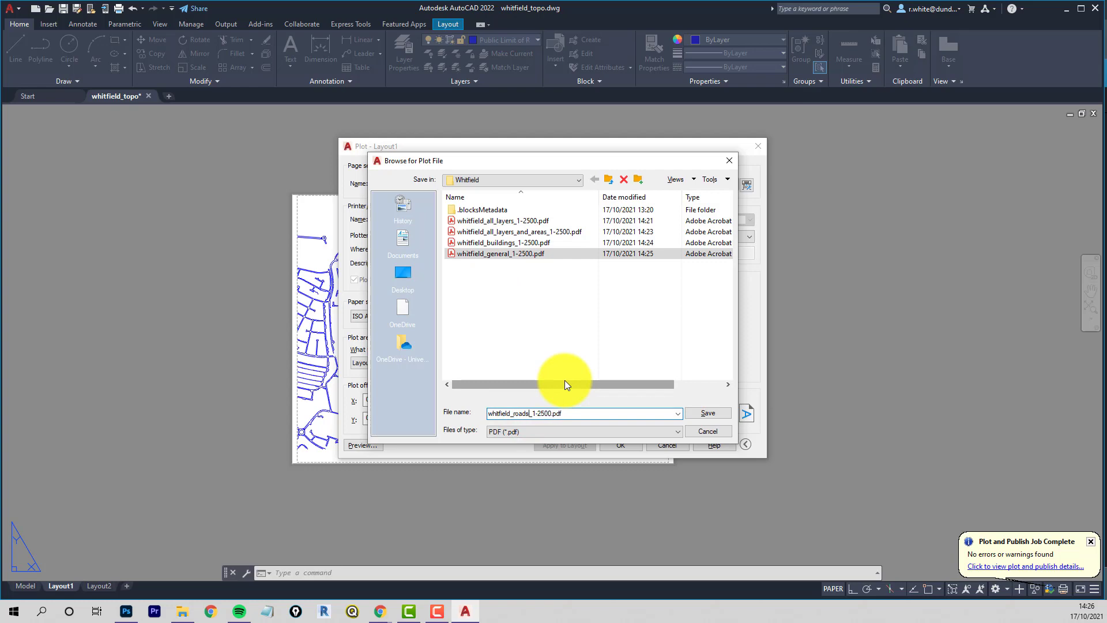
click(709, 413)
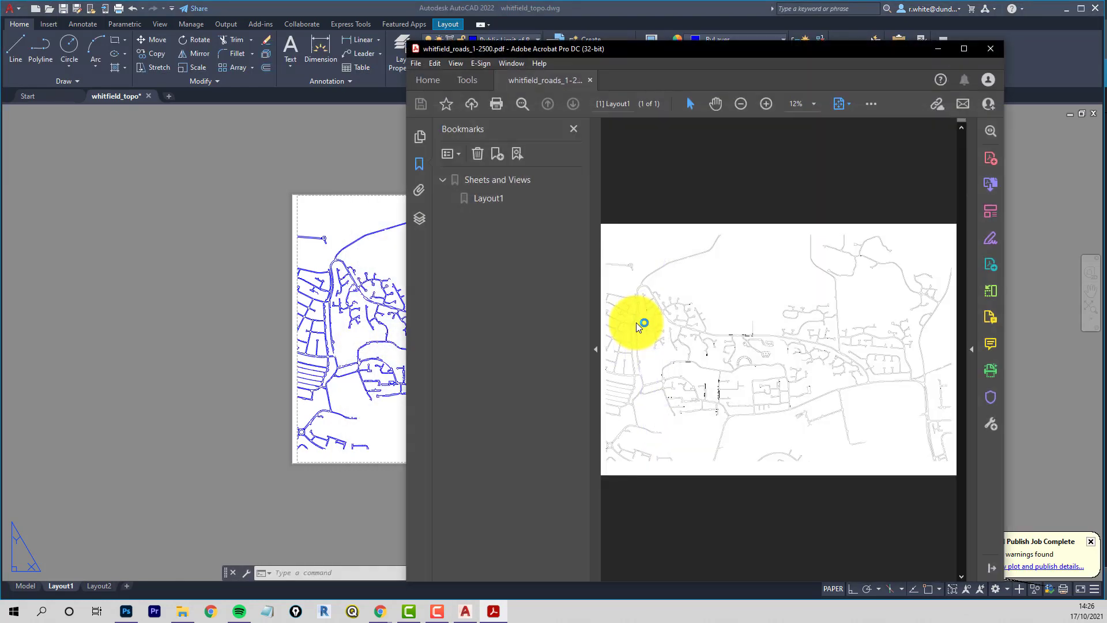
click(990, 50)
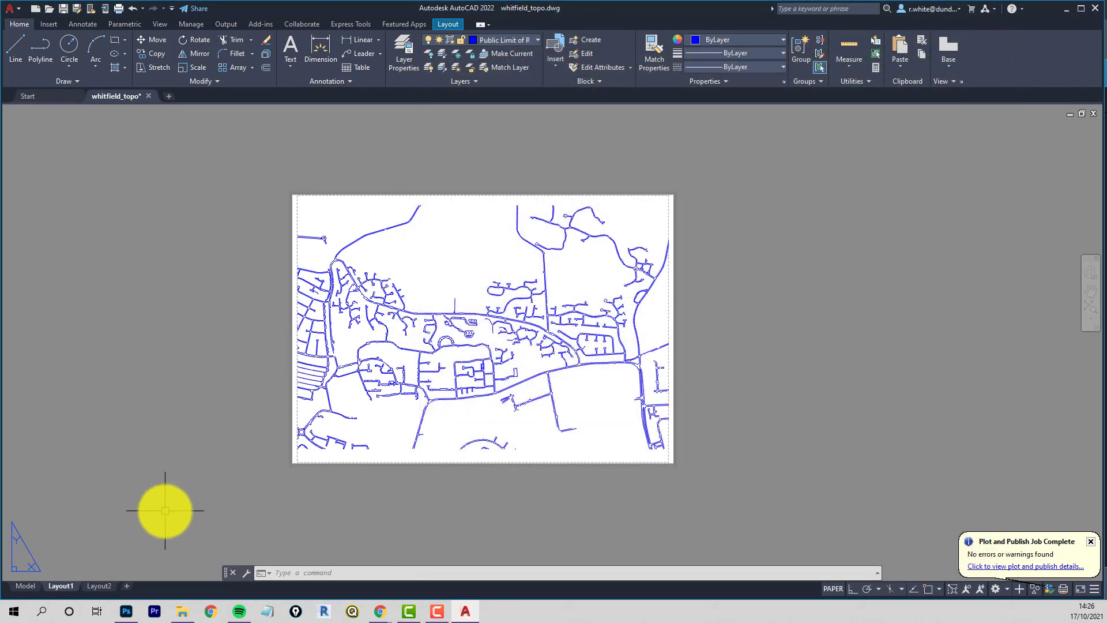
Step: Turn on all layers of the drawing with the -LAYER command and the * wildcard
text(-la)
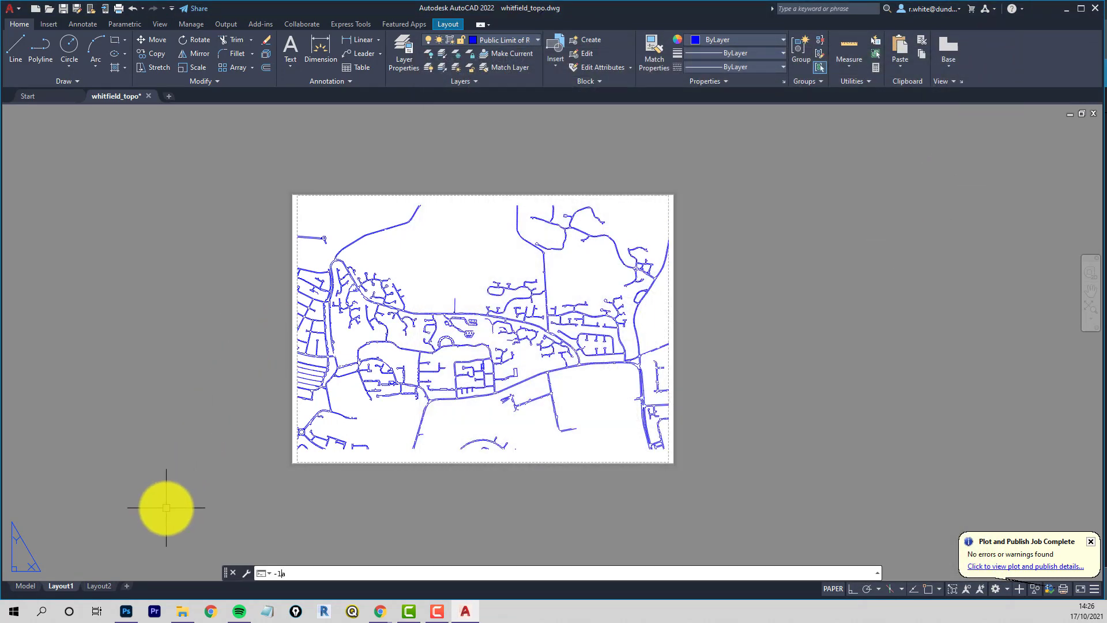
key(Return)
text(on)
key(Return)
text(*)
key(Return)
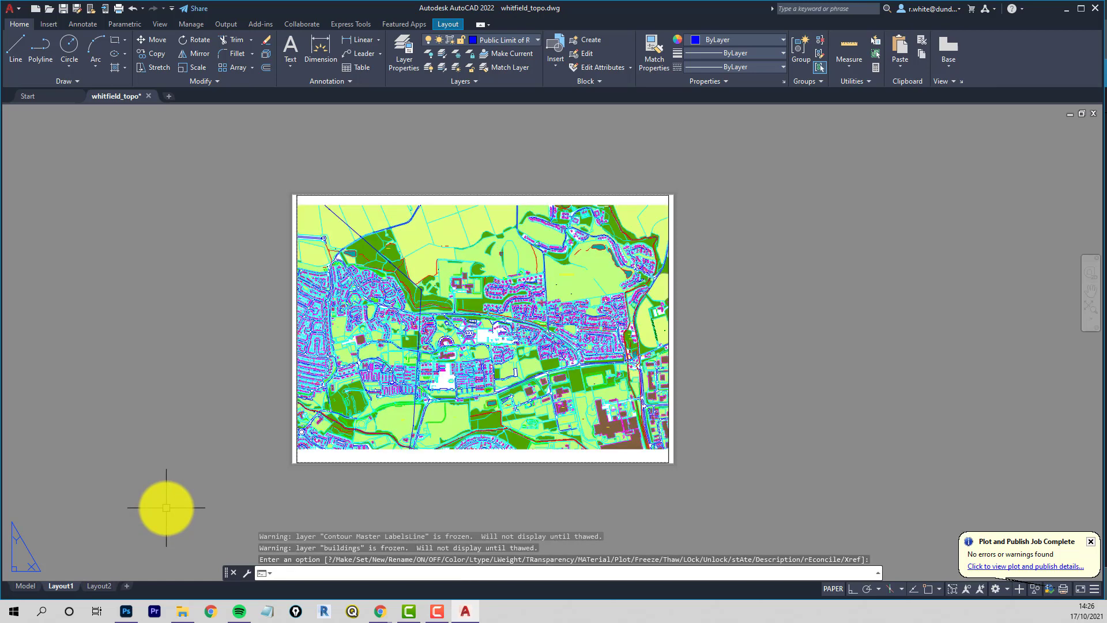
key(Return)
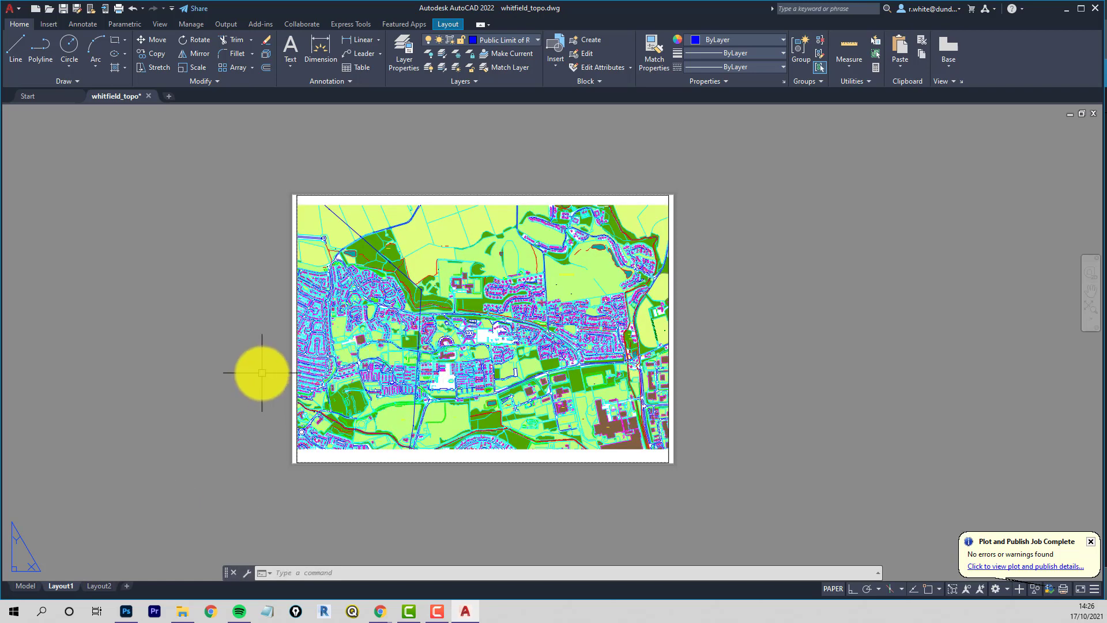
Step: Plot Layout1 with the current settings, overwriting whitfield_all_layers_and_areas_1-2500.pdf, and close the resulting PDF
text(plot)
key(Return)
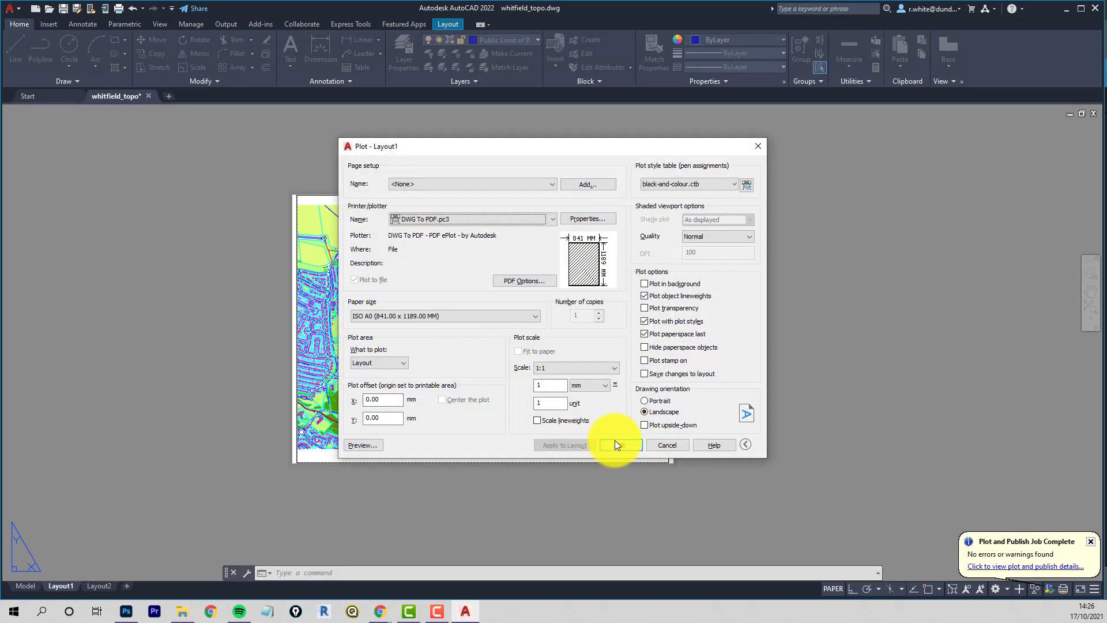
click(617, 444)
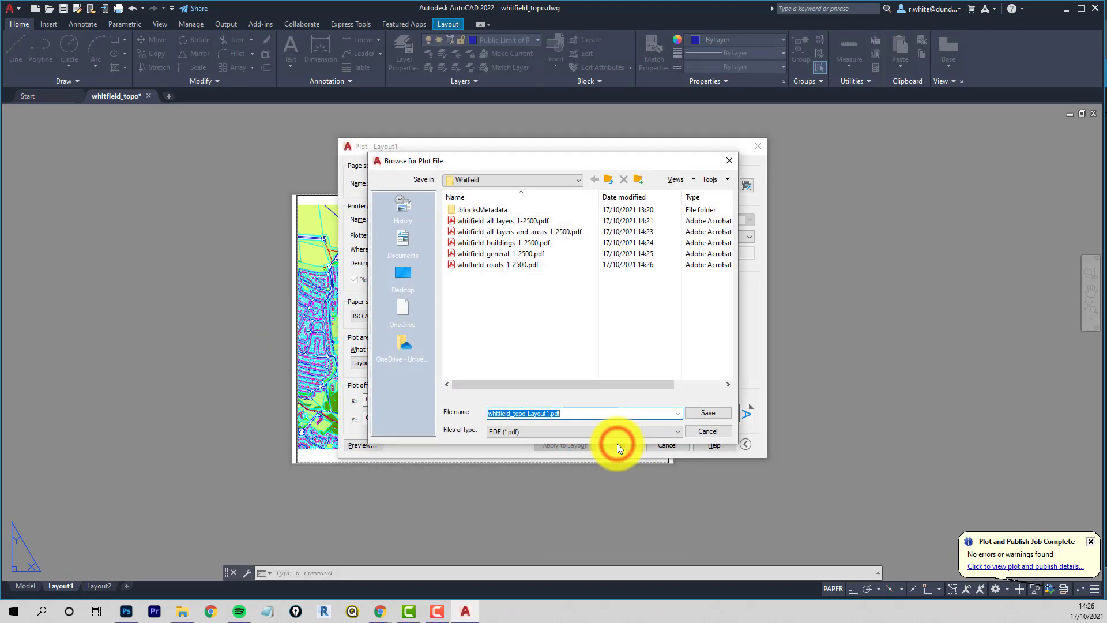
click(503, 232)
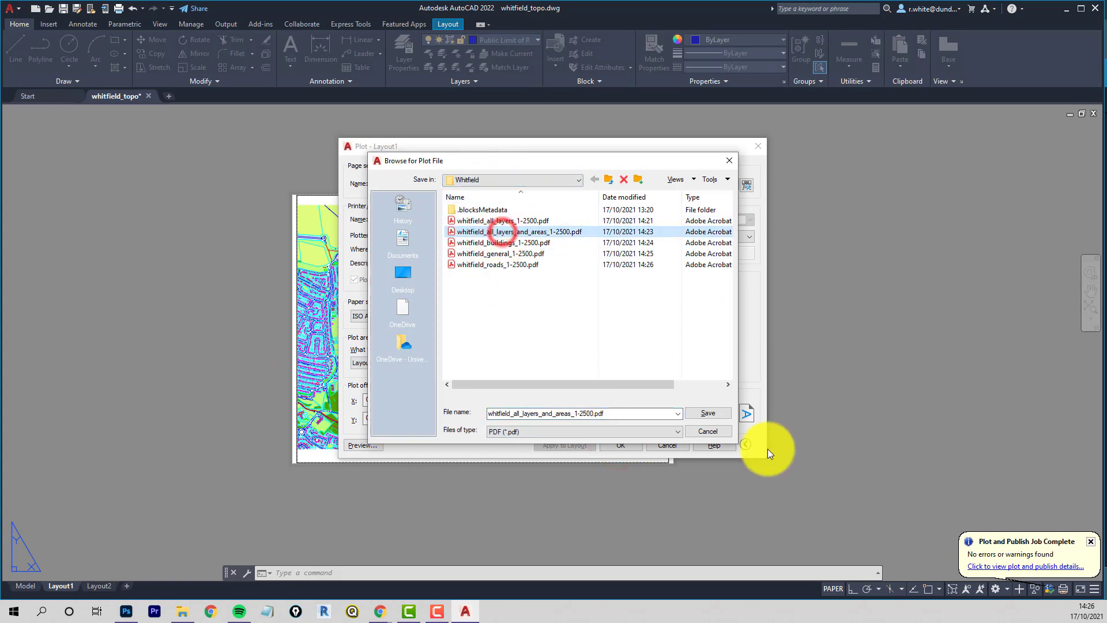
click(708, 413)
click(590, 323)
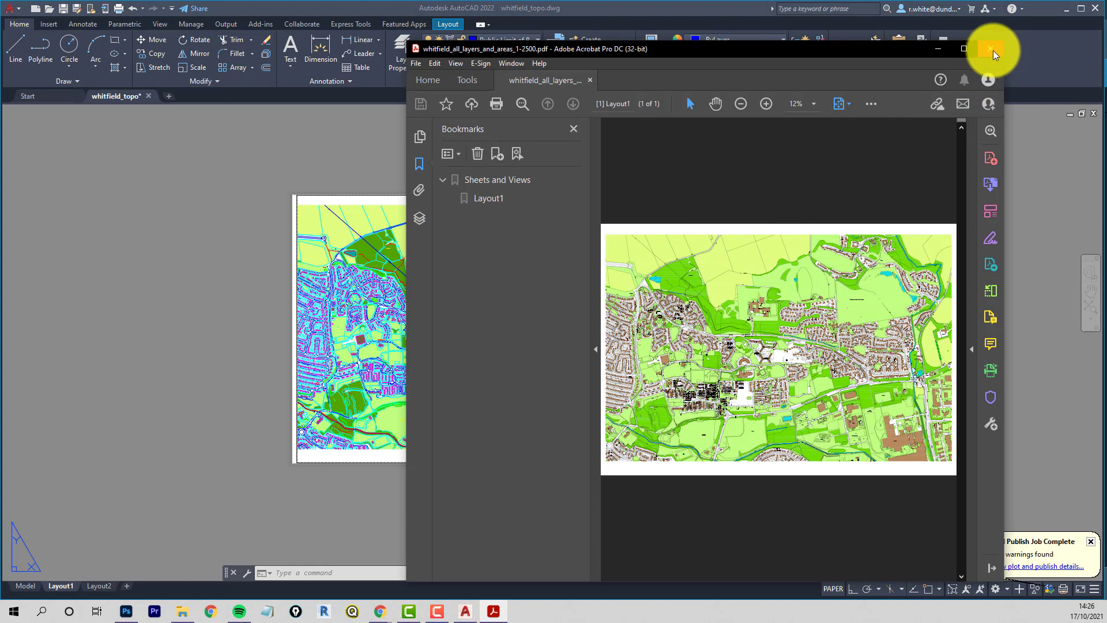
click(992, 50)
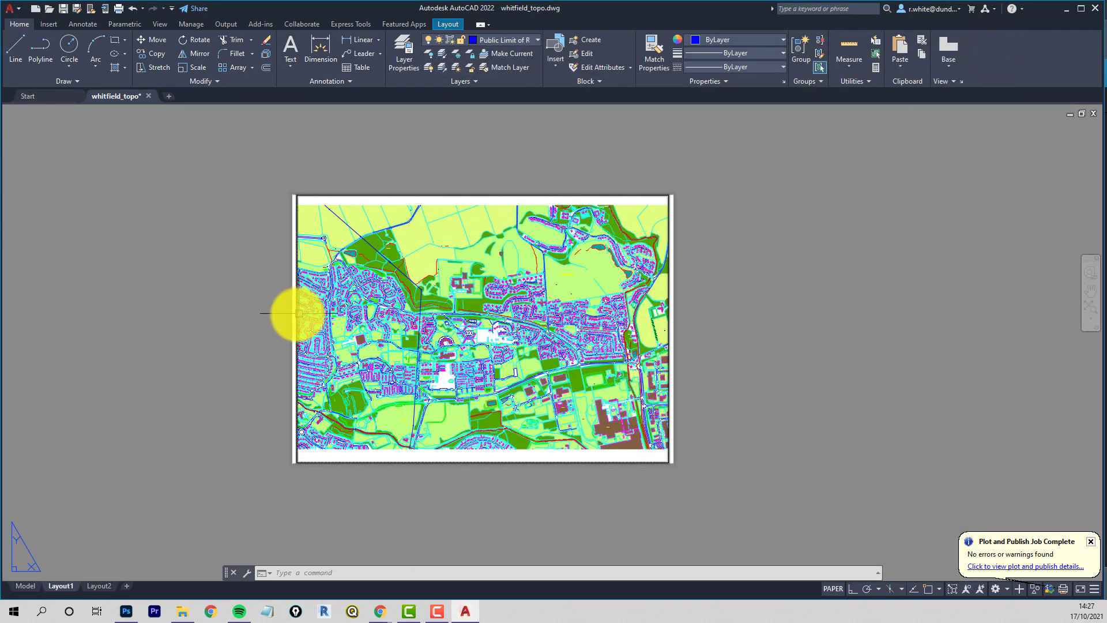
text(-layer)
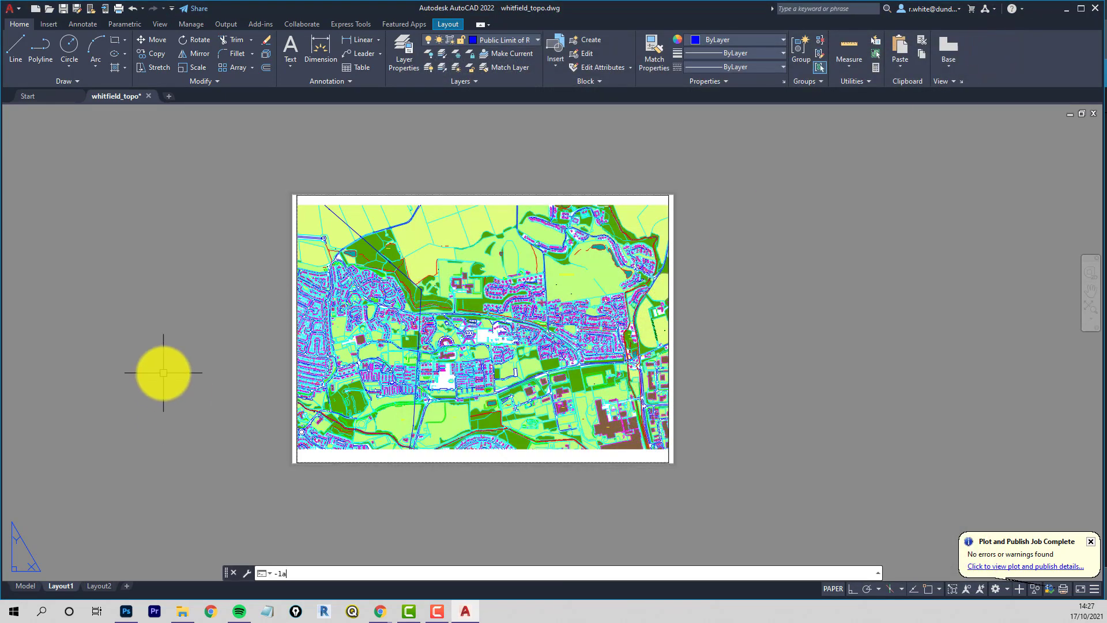
key(Return)
text(off)
key(Return)
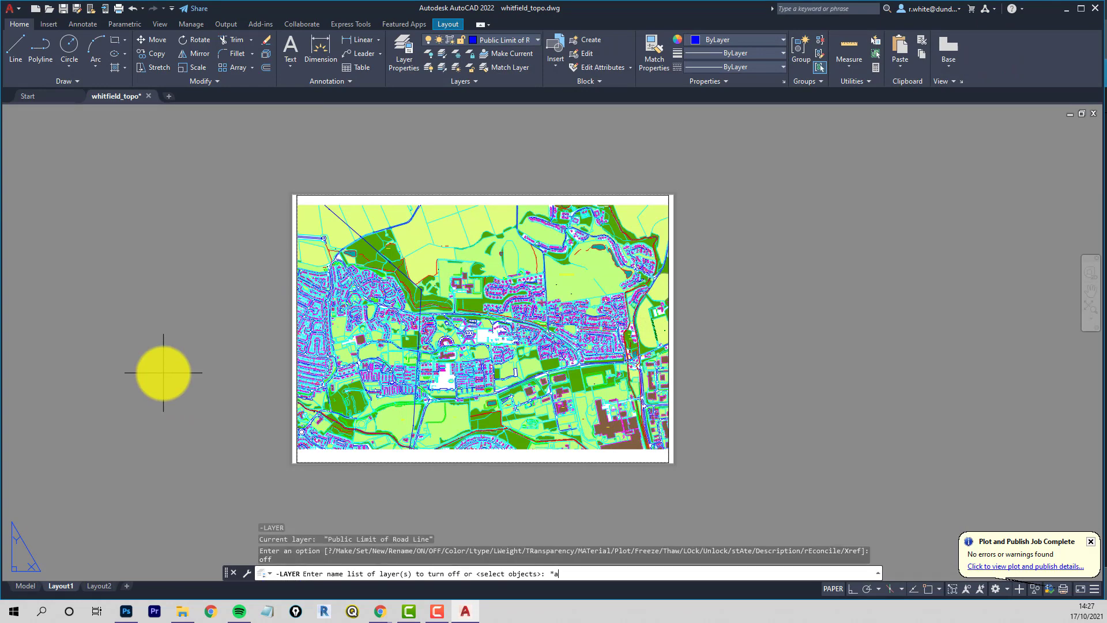
text(*areas)
key(Escape)
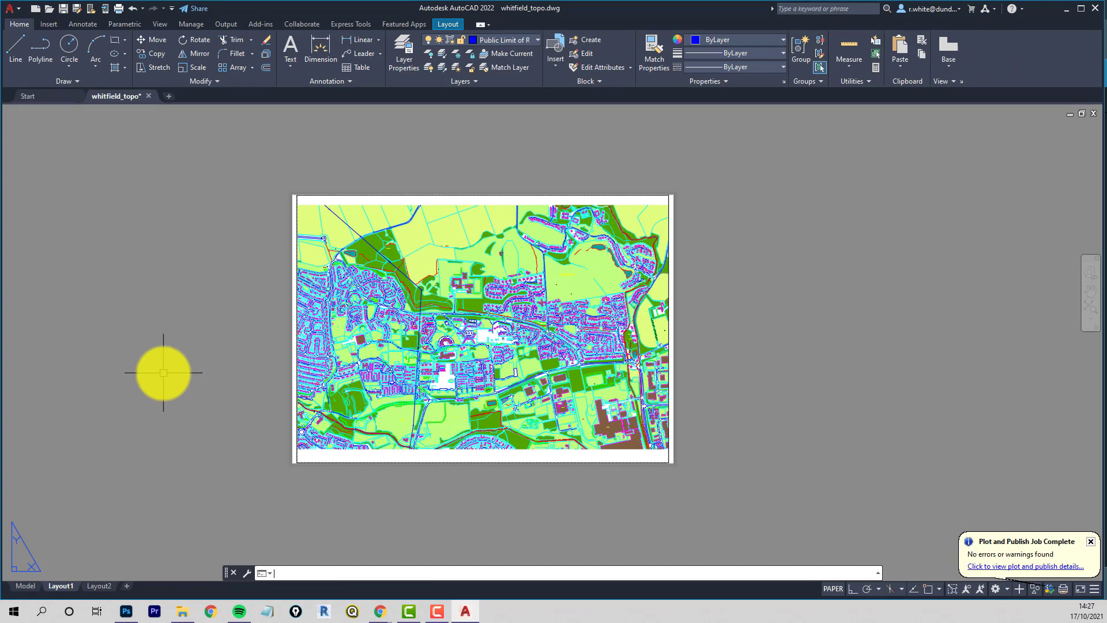
Step: Turn off every layer matching *area with the -LAYER command to leave only the linework displayed
text(-layer)
key(Return)
text(off)
key(Return)
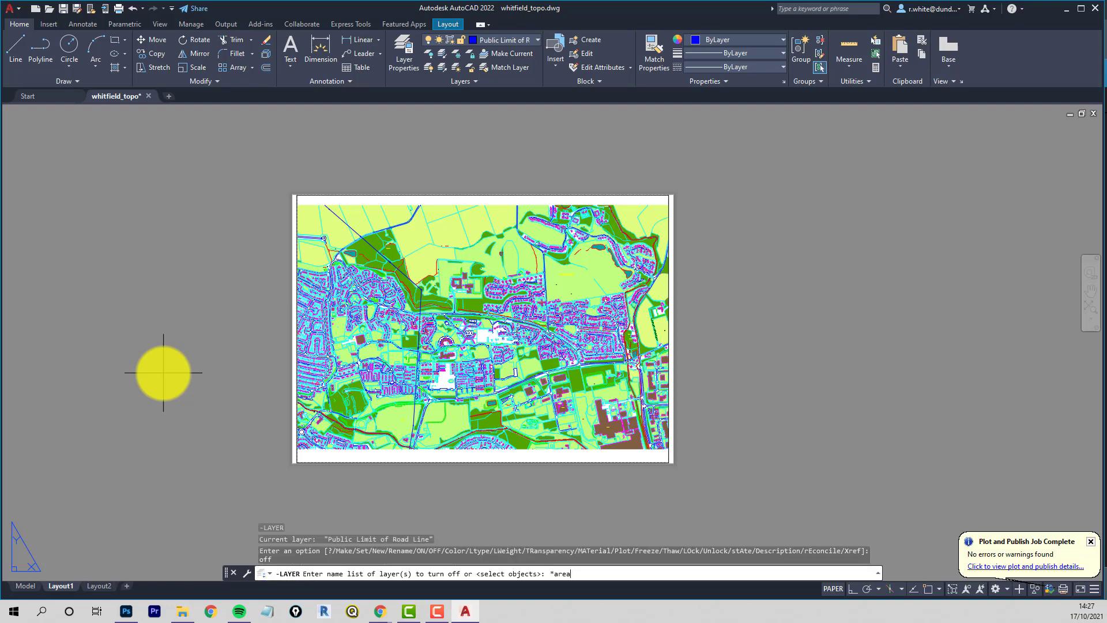
text(*area)
key(Return)
key(Return)
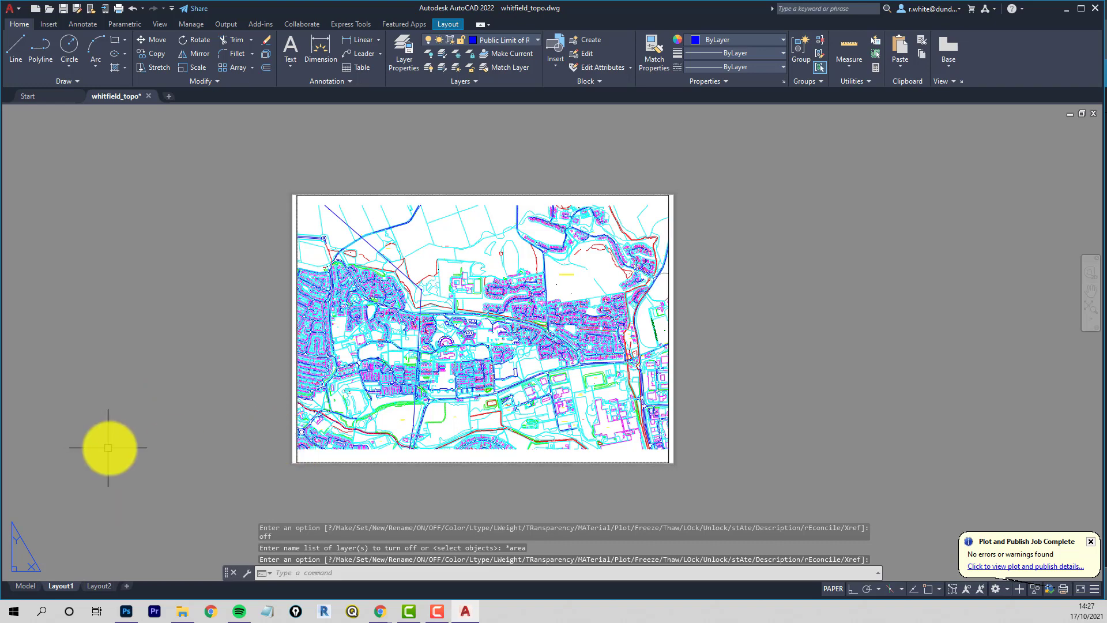
Step: Plot Layout1 over whitfield_all_layers_1-2500.pdf with the current settings, close the resulting PDF and save the drawing
text(plot)
key(Return)
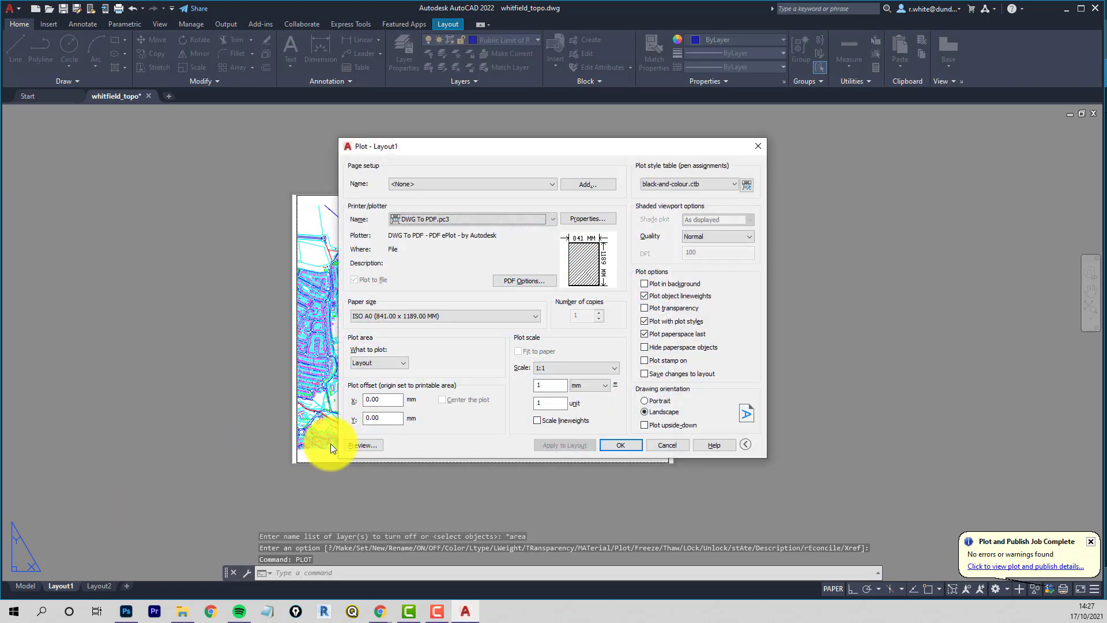
click(628, 444)
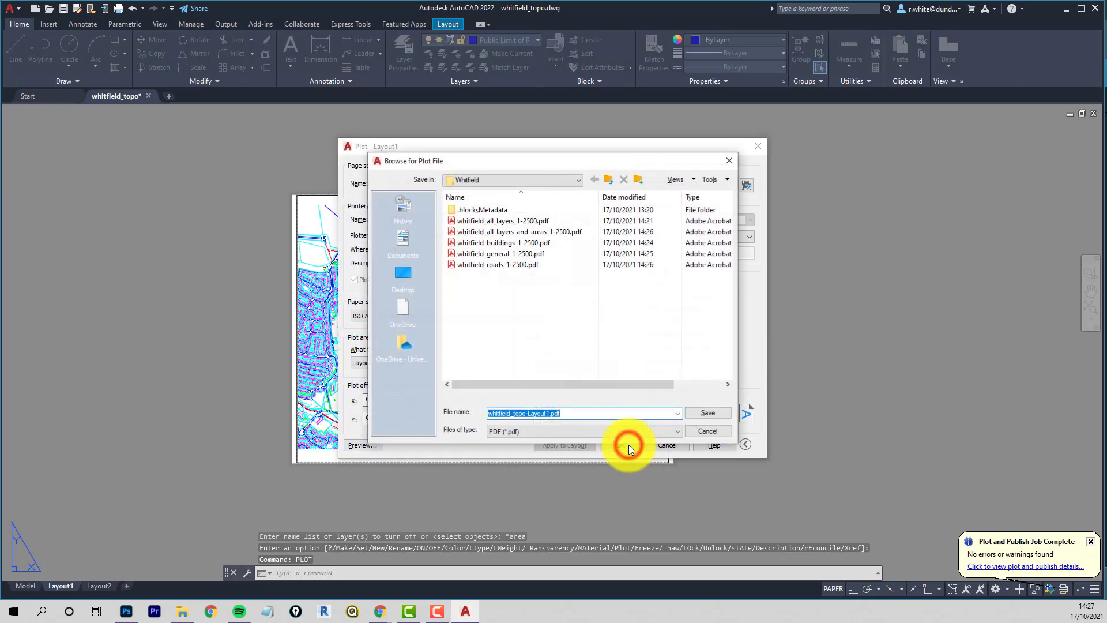
click(497, 222)
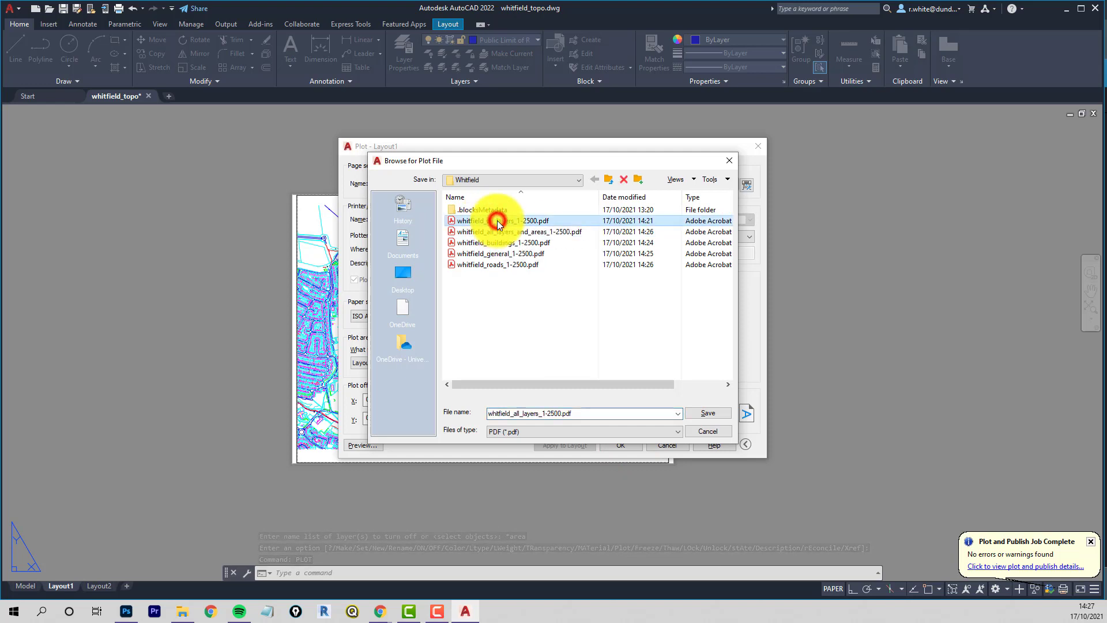
click(695, 412)
click(589, 317)
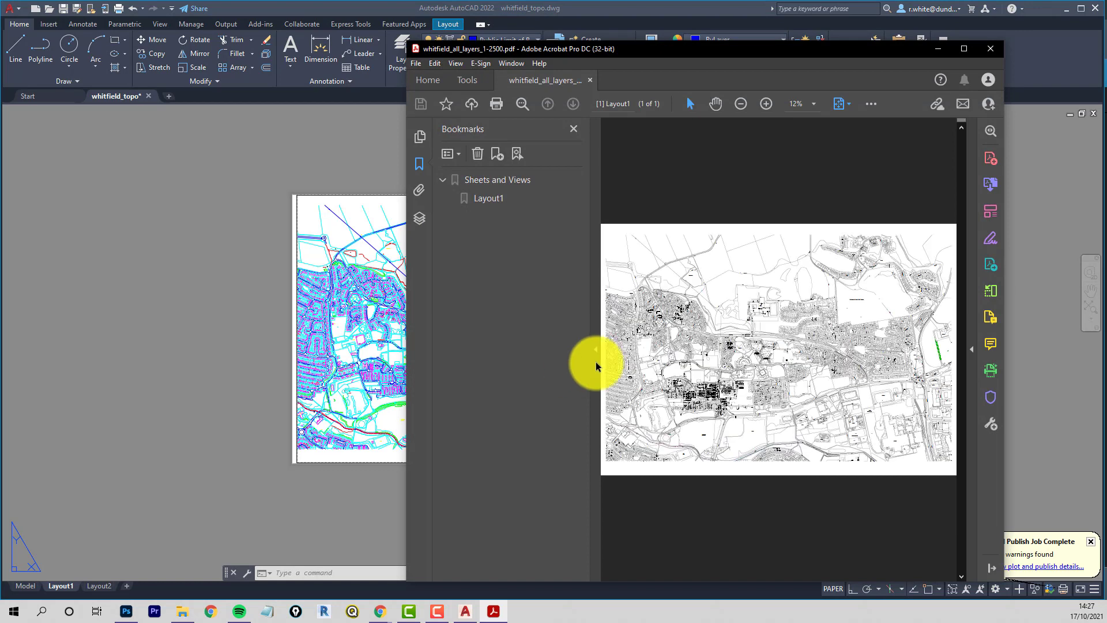
click(995, 50)
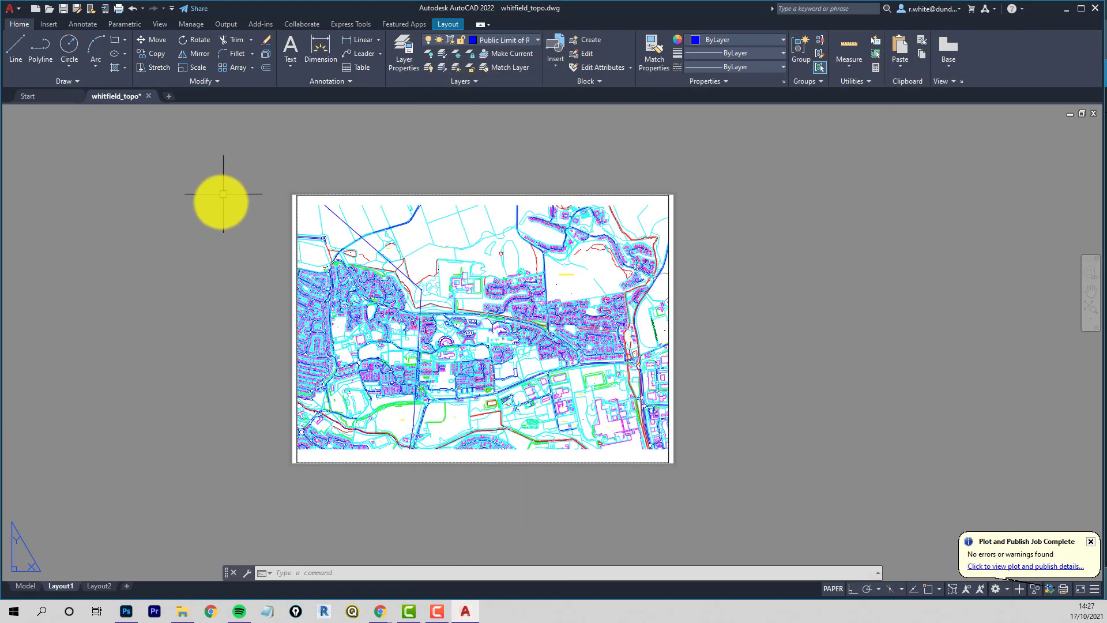
click(63, 10)
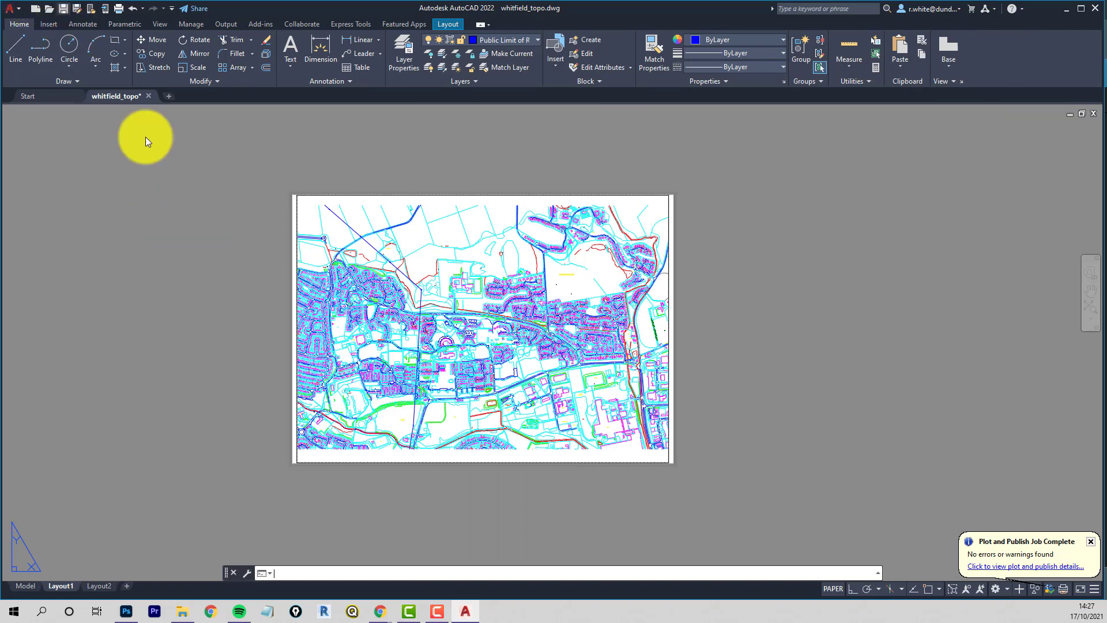
Step: Switch to Photoshop and open whitfield_general_1-2500.pdf from the Whitfield folder at 300 pixels/inch in RGB Color
mouse_move(127, 614)
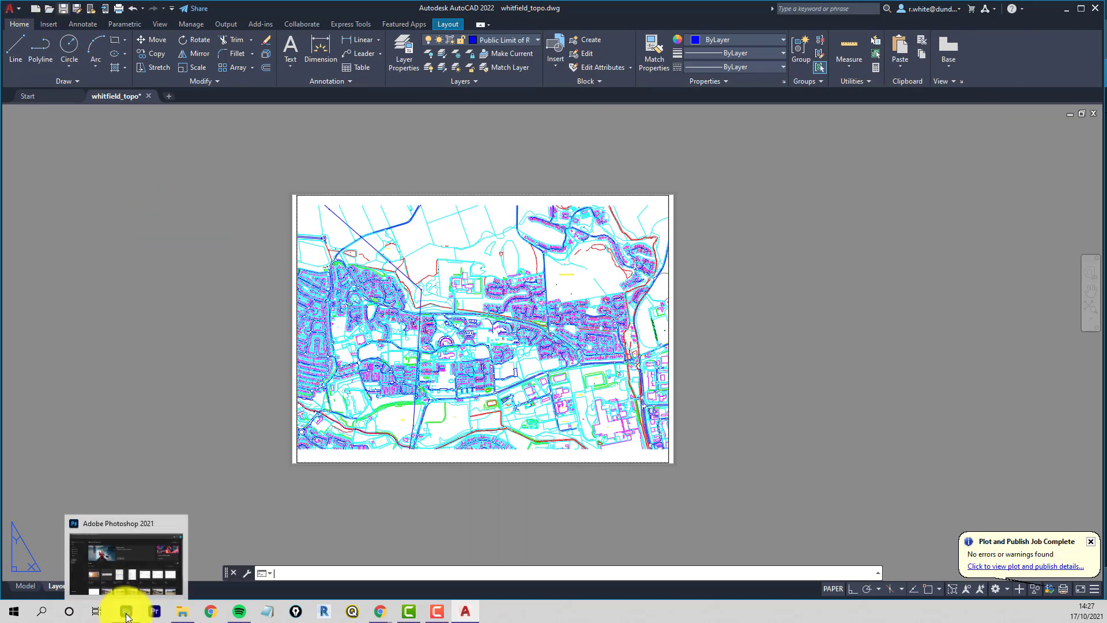
click(127, 614)
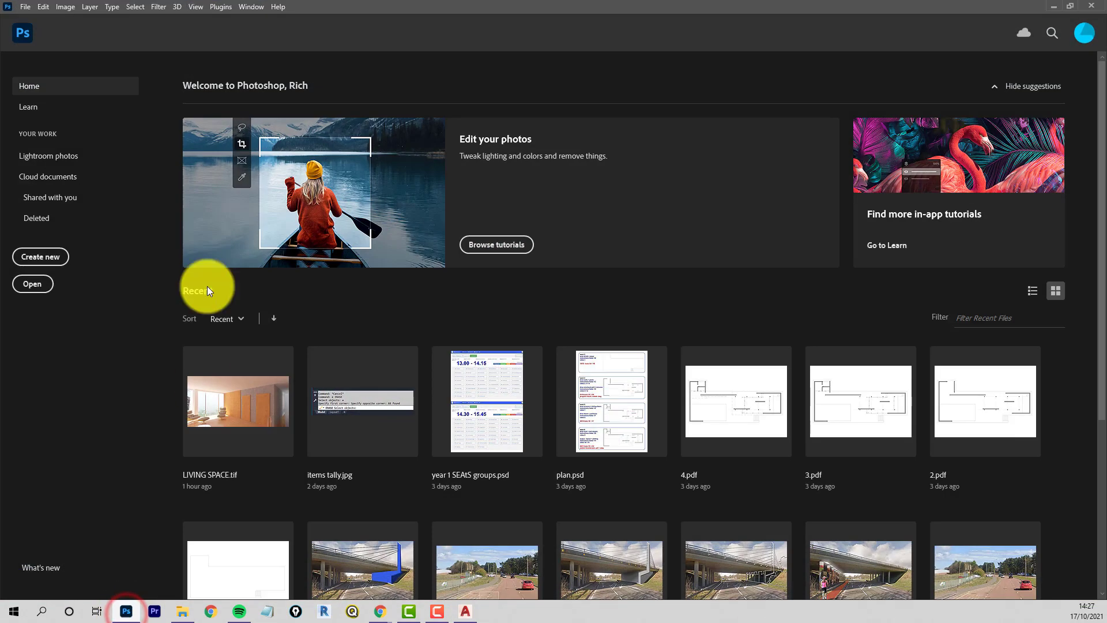
click(32, 285)
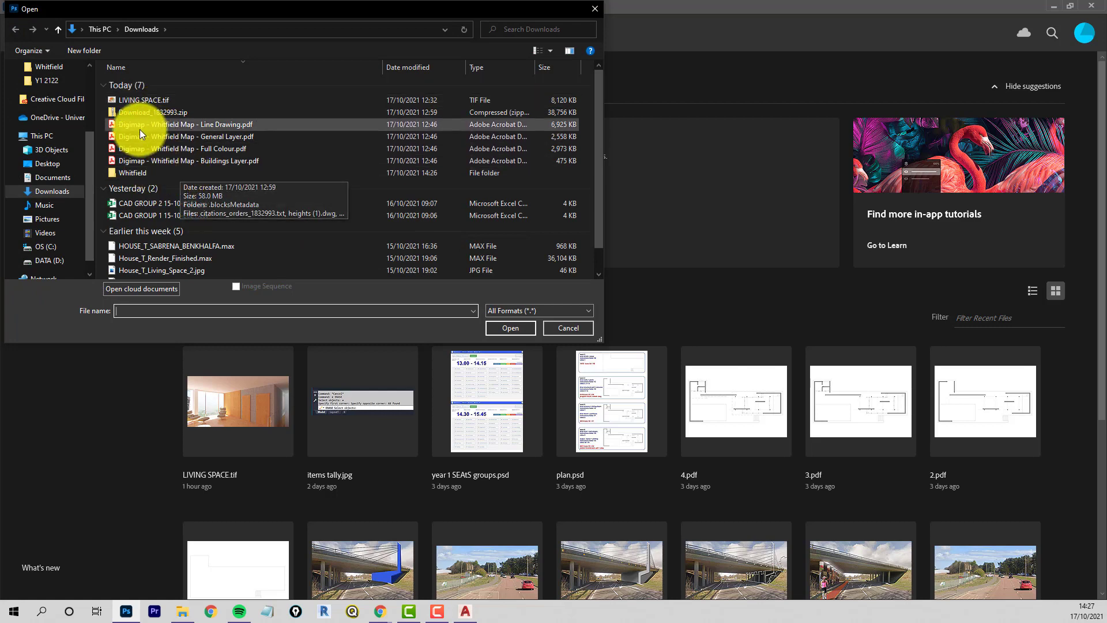
double_click(127, 172)
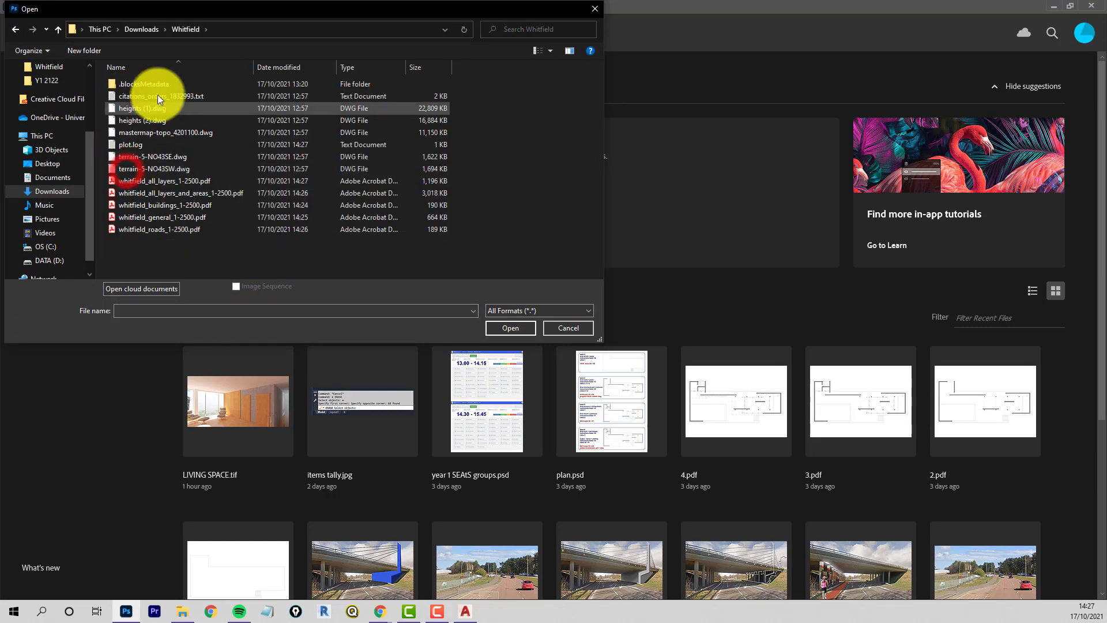
click(154, 216)
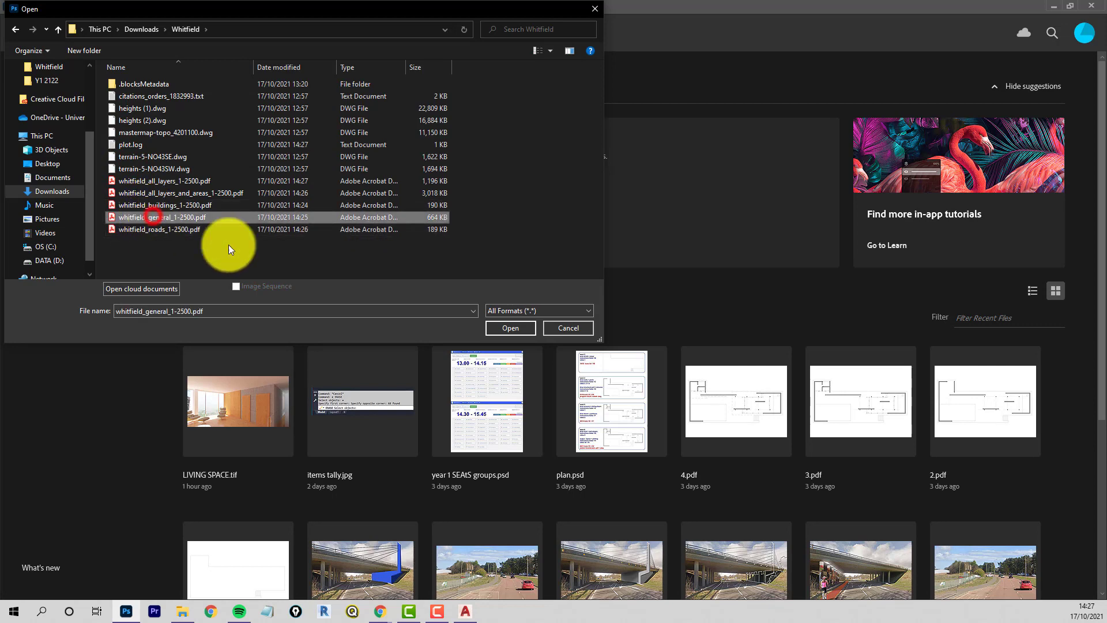
click(515, 327)
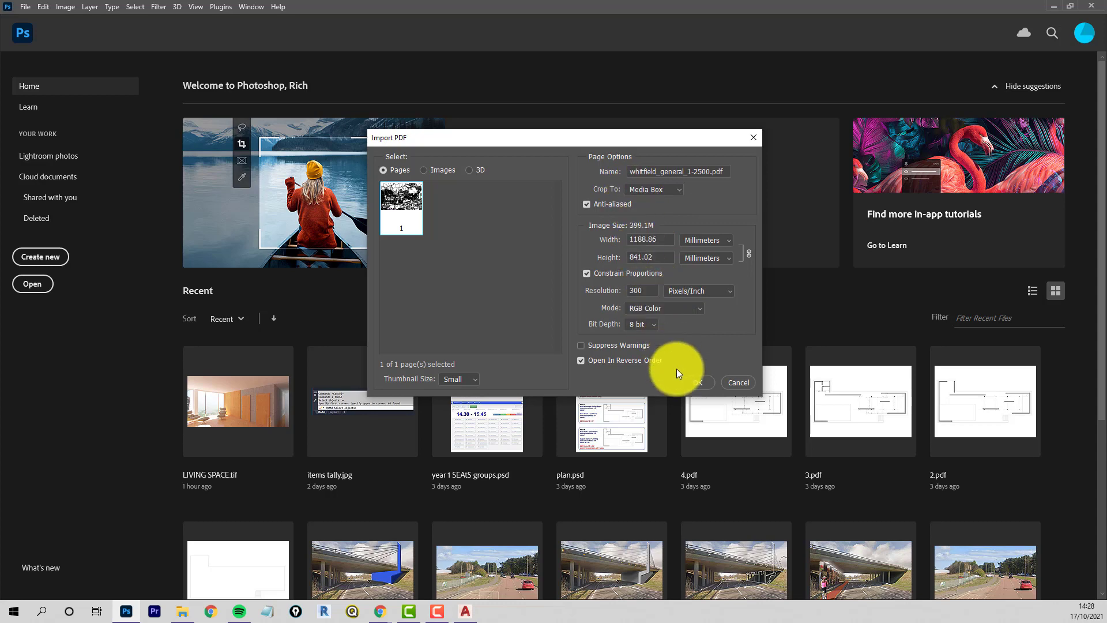
click(698, 382)
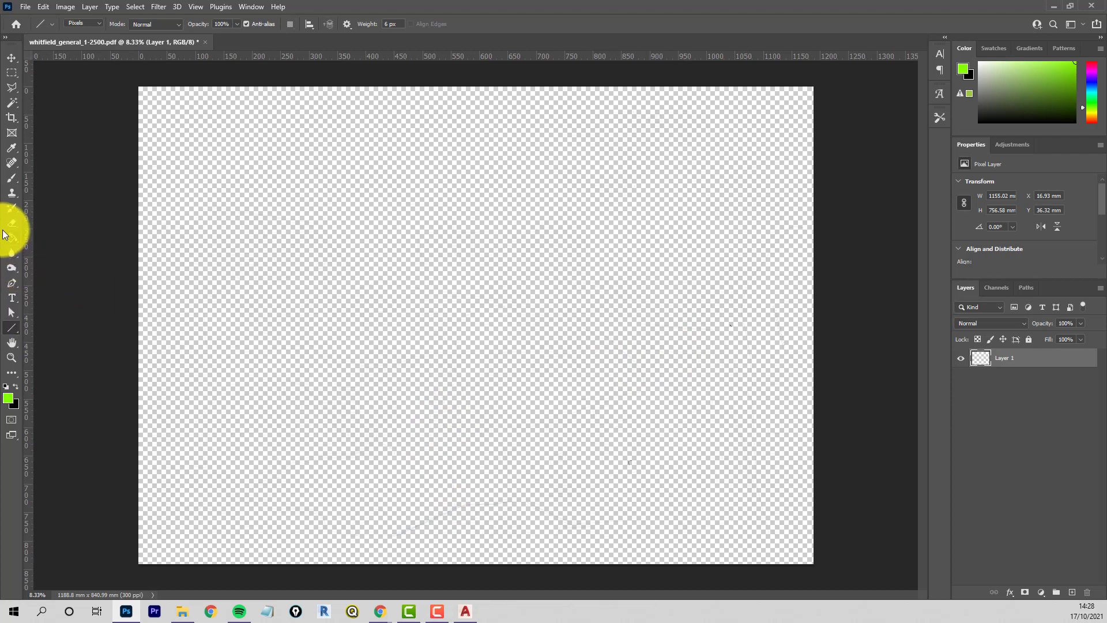
Step: Examine the imported general linework up close on its transparent background and return to the whole sheet
click(12, 358)
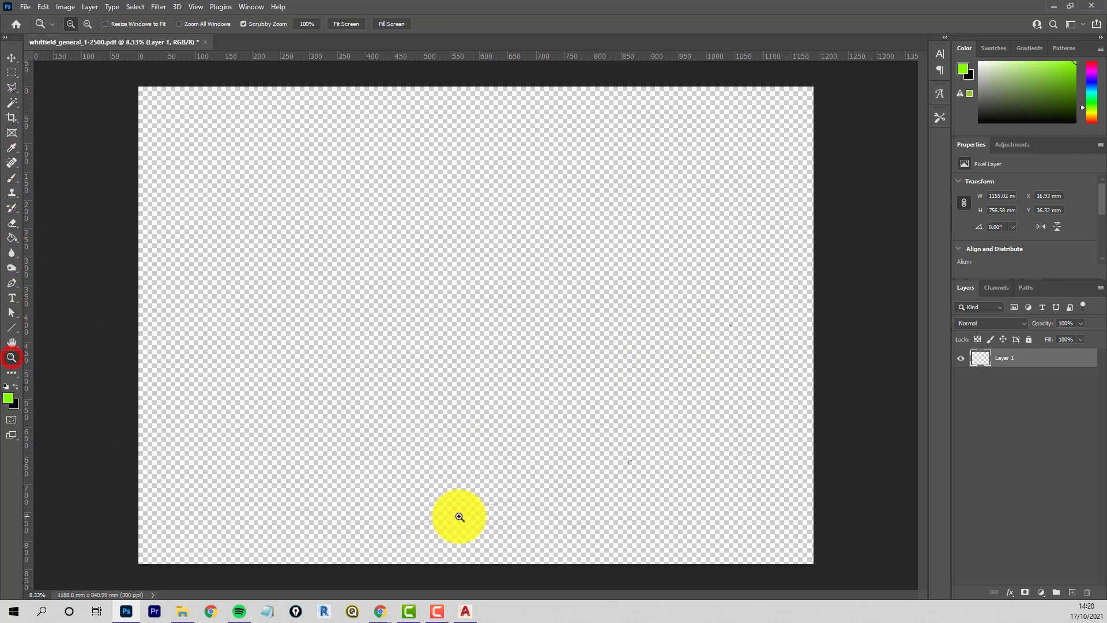
click(508, 525)
click(507, 515)
click(520, 483)
click(521, 473)
click(508, 474)
click(499, 455)
click(484, 369)
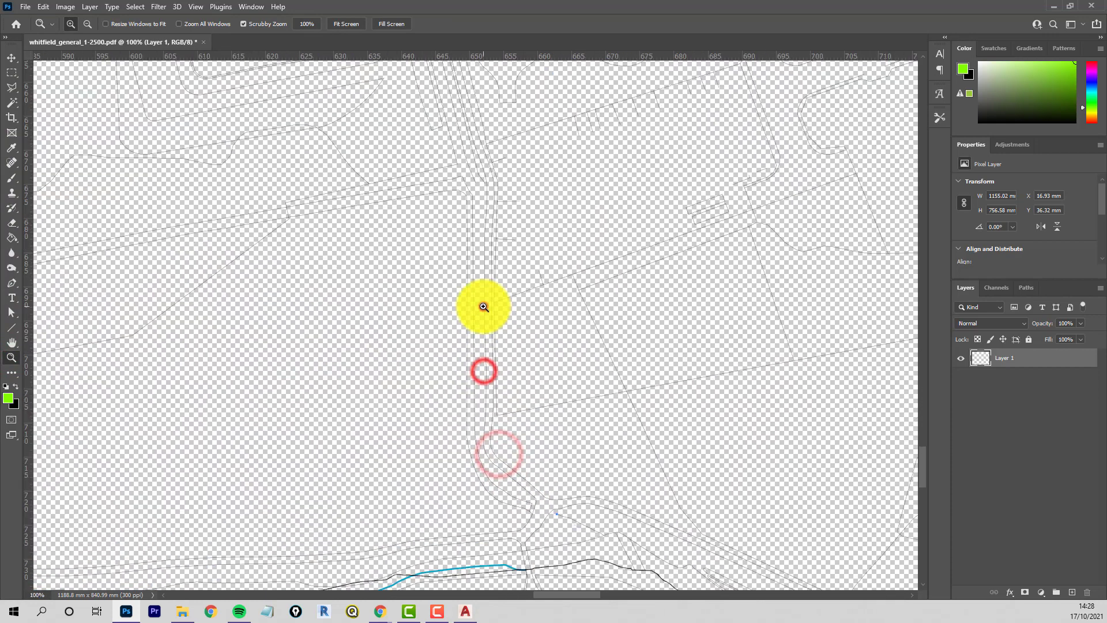
click(484, 303)
click(483, 297)
alt+click(482, 297)
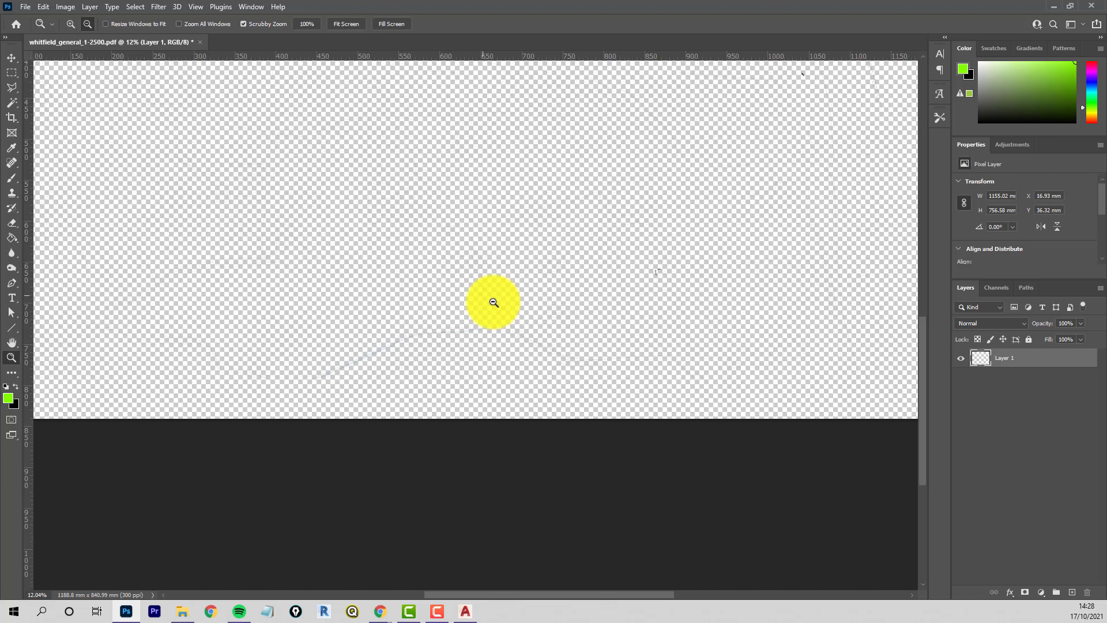
alt+click(492, 301)
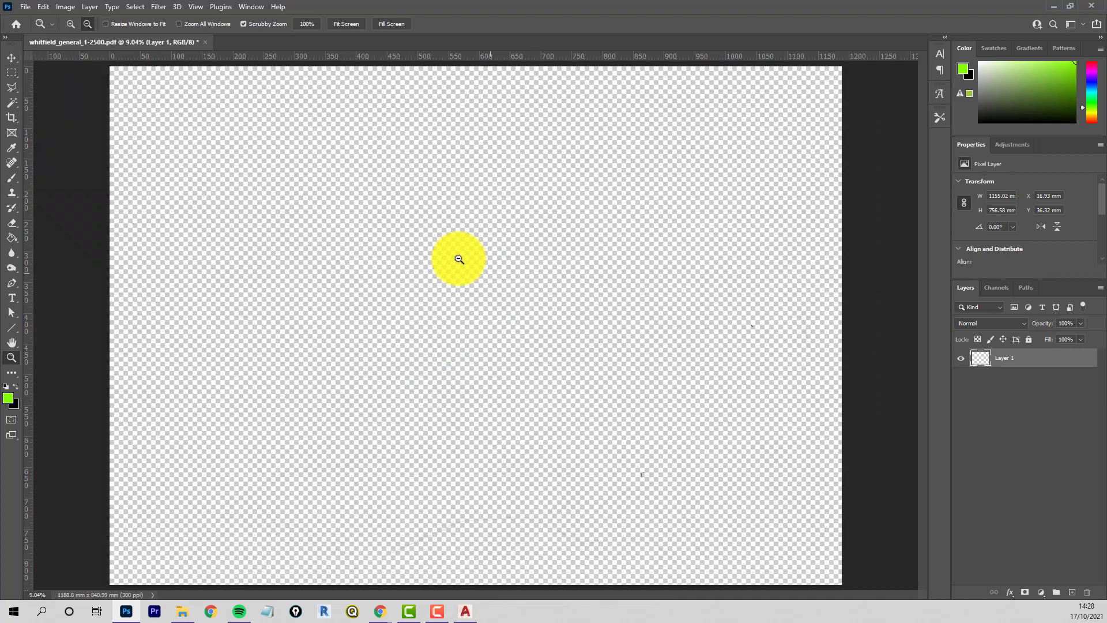
Step: Add a new layer named background beneath the imported linework and rename the linework layer general
click(25, 7)
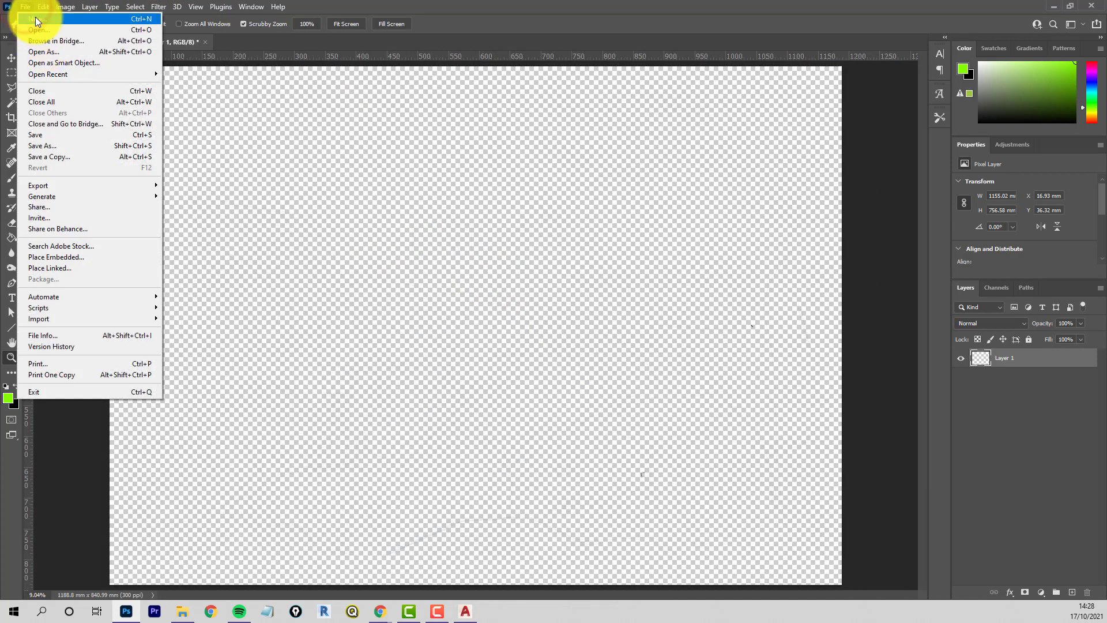
click(1073, 594)
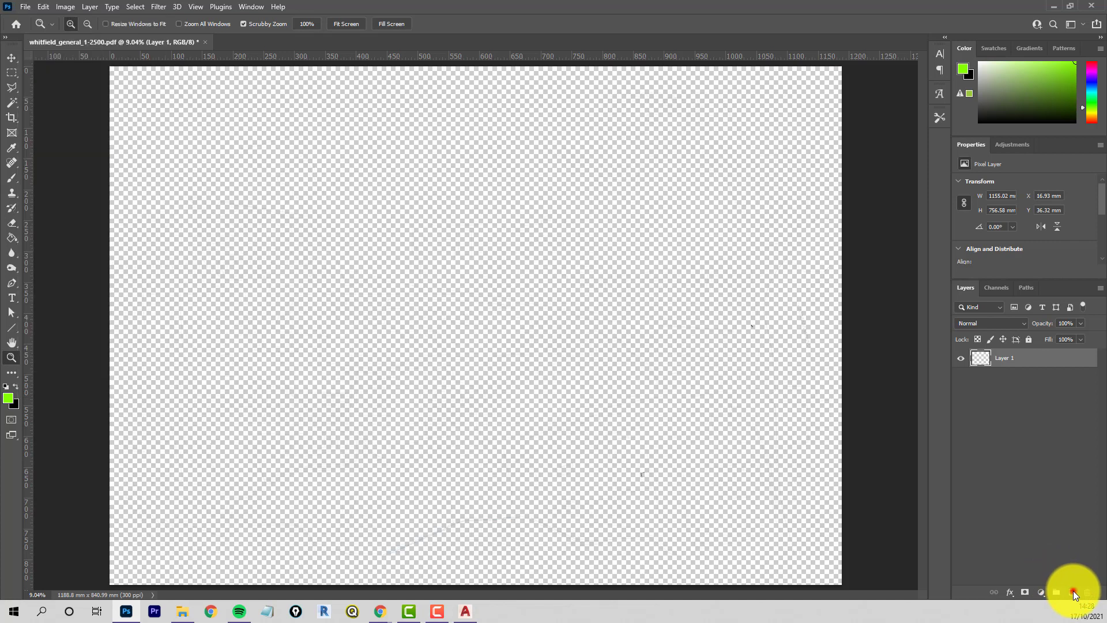
click(1073, 594)
click(1007, 358)
double_click(1007, 358)
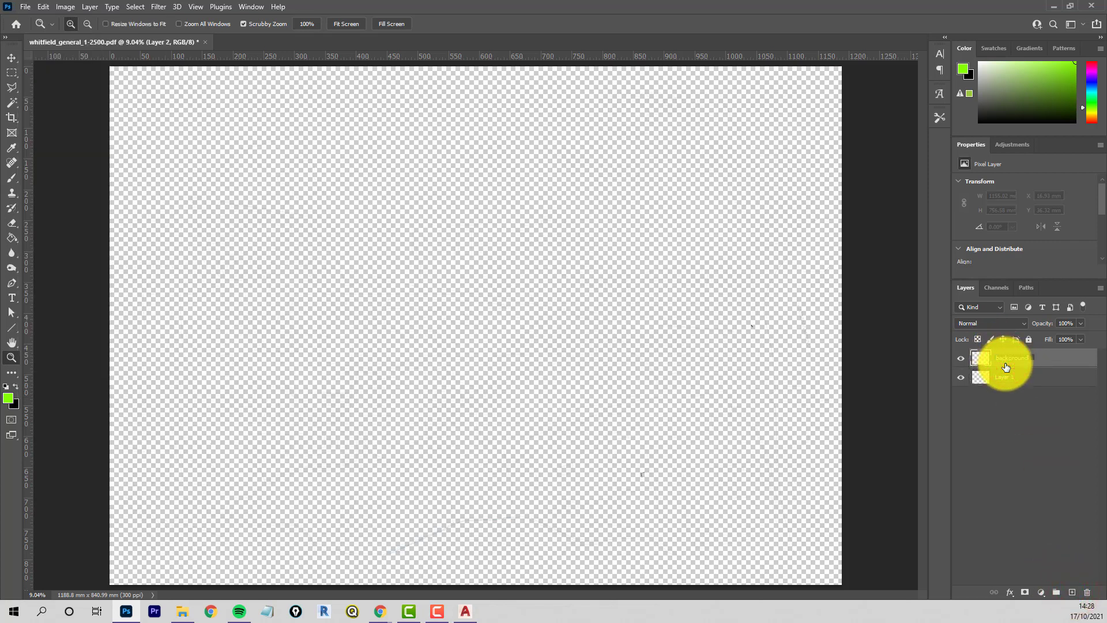
drag(1050, 358, 1052, 389)
click(1004, 358)
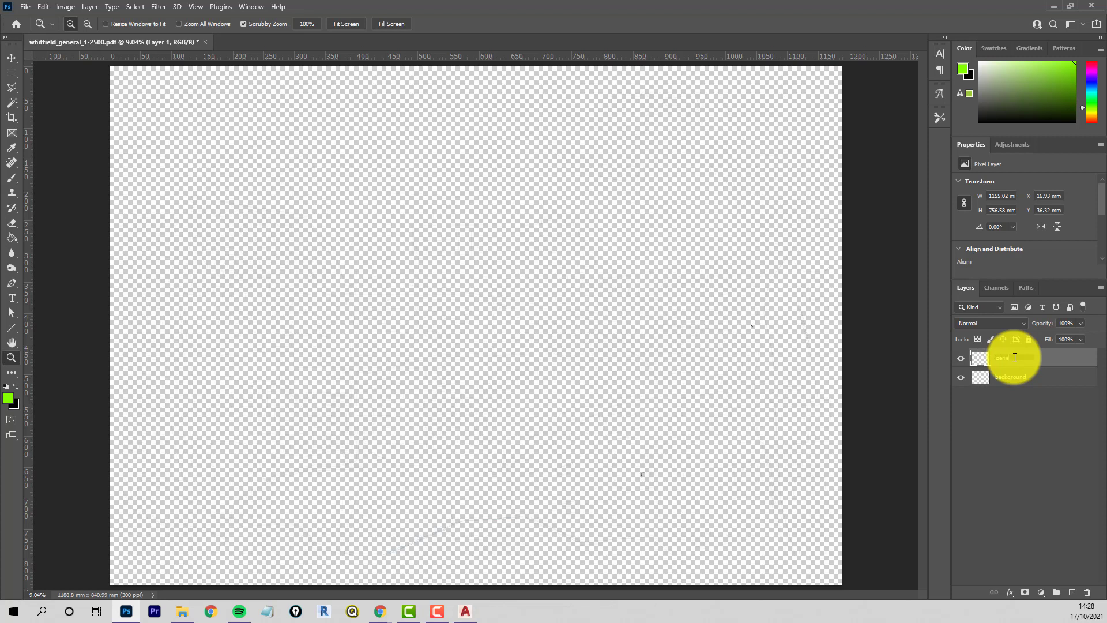
click(989, 464)
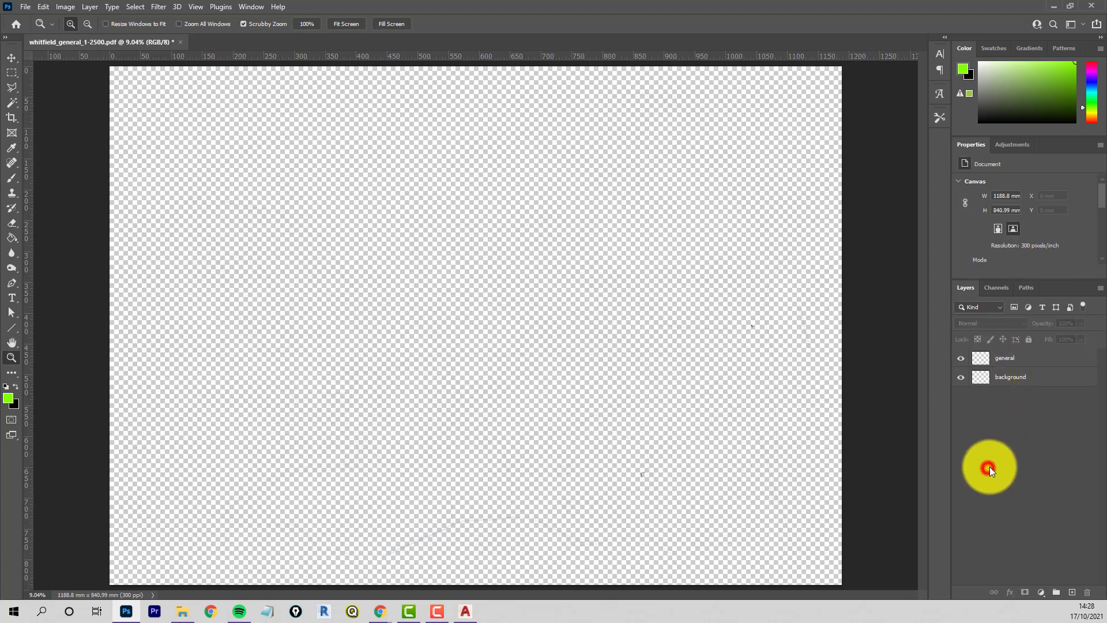
Step: Reset the foreground colour to white and fill the background layer with it using the Paint Bucket
click(1022, 382)
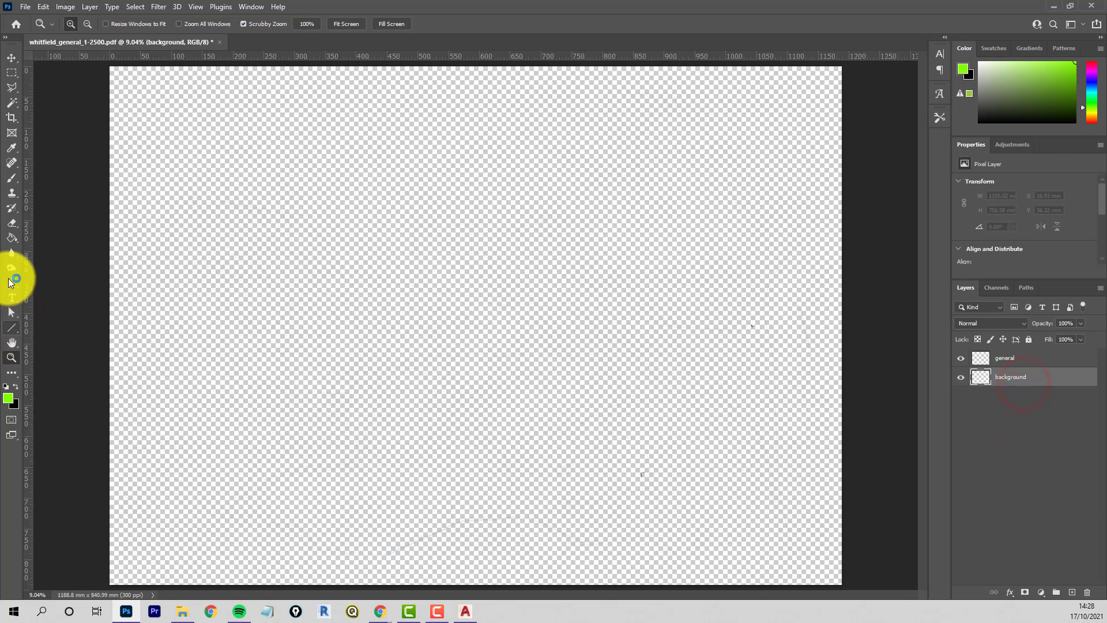
click(6, 387)
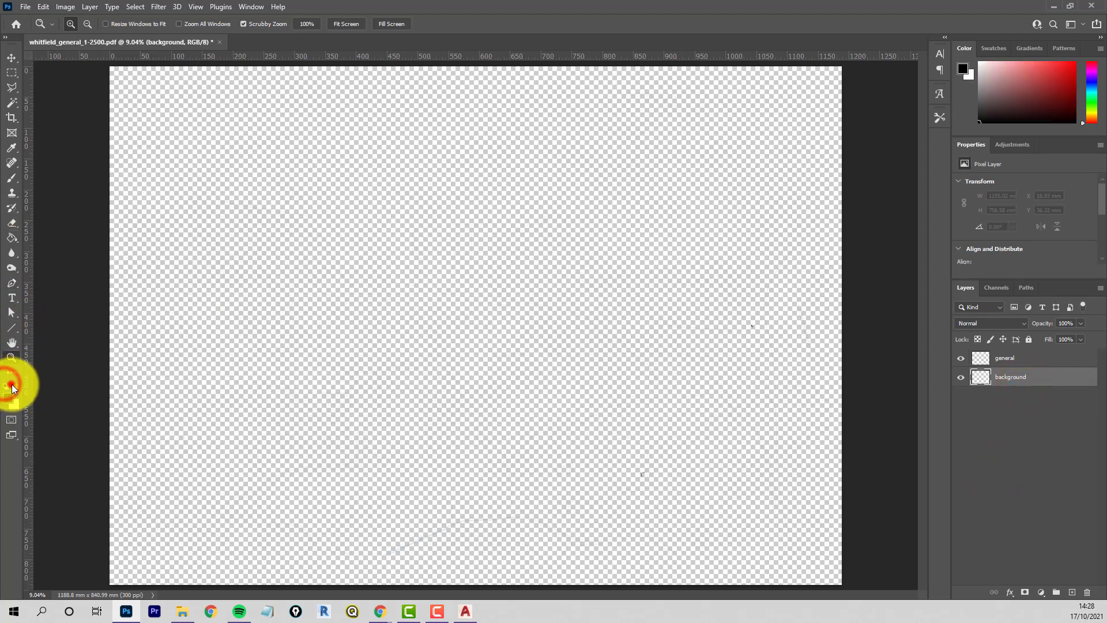
click(14, 385)
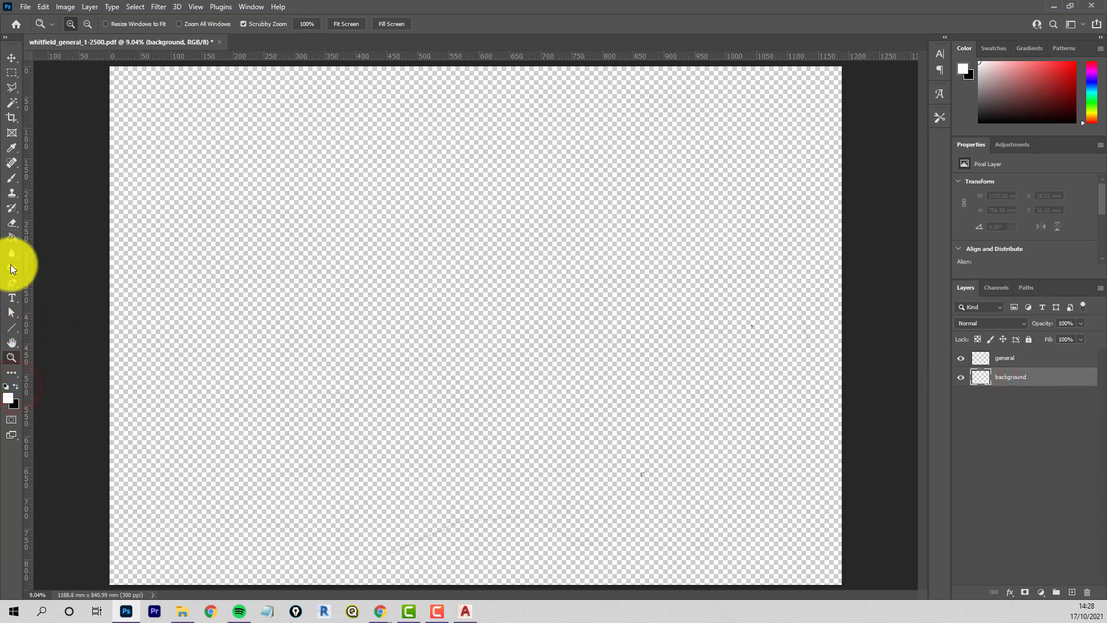
click(12, 239)
click(236, 339)
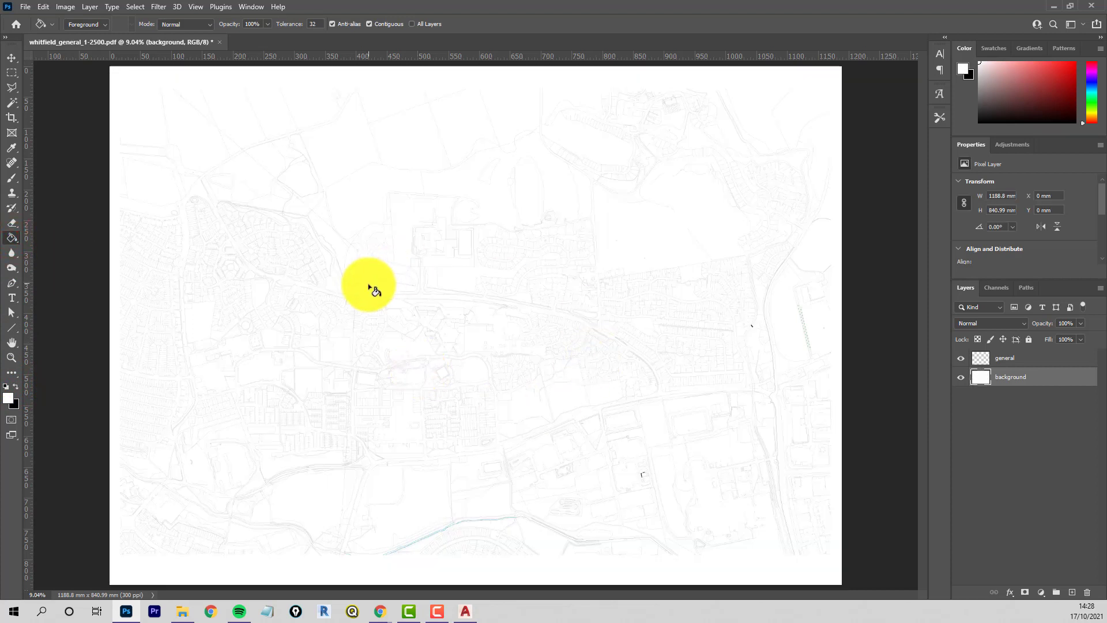
Step: Save the document as whitfield_A0_1-2500.psd in the Whitfield folder, accepting the Photoshop format options
click(43, 7)
mouse_move(25, 7)
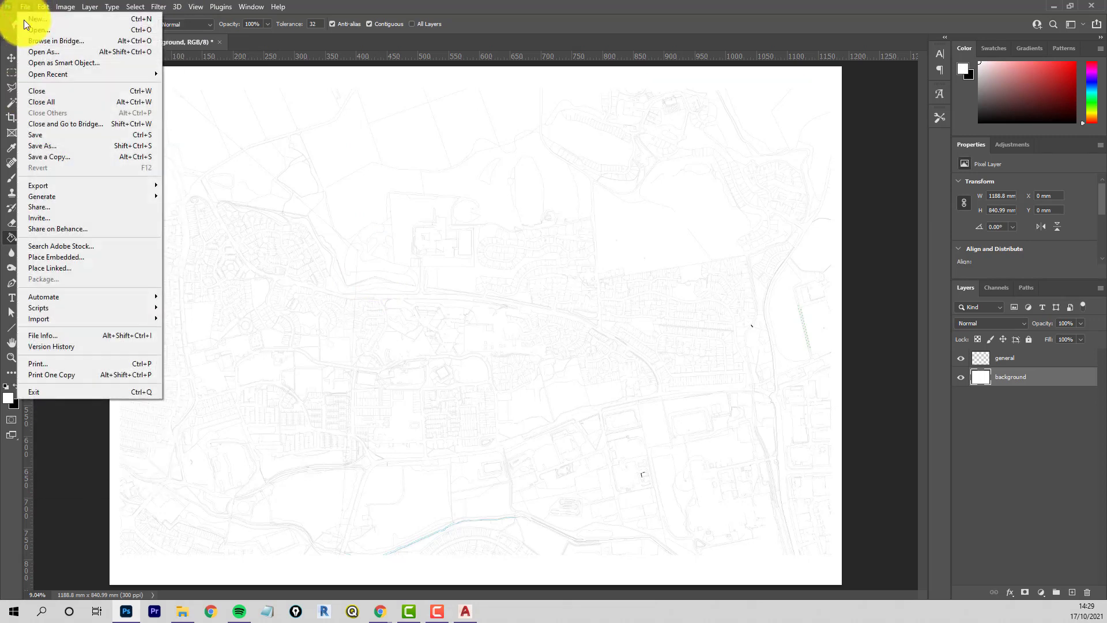
click(48, 148)
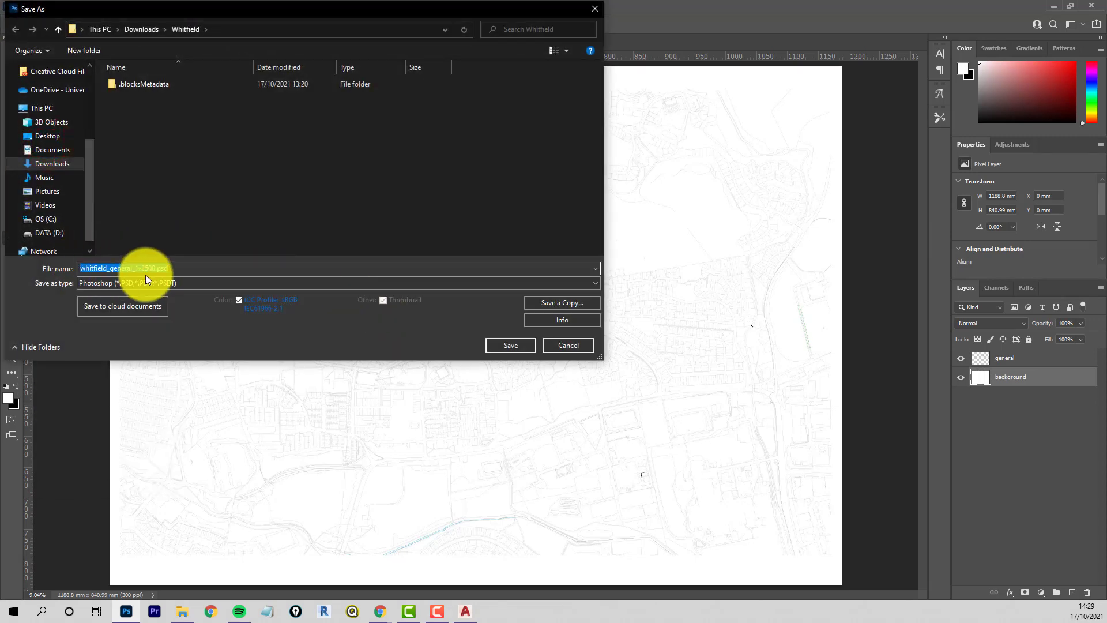
click(156, 269)
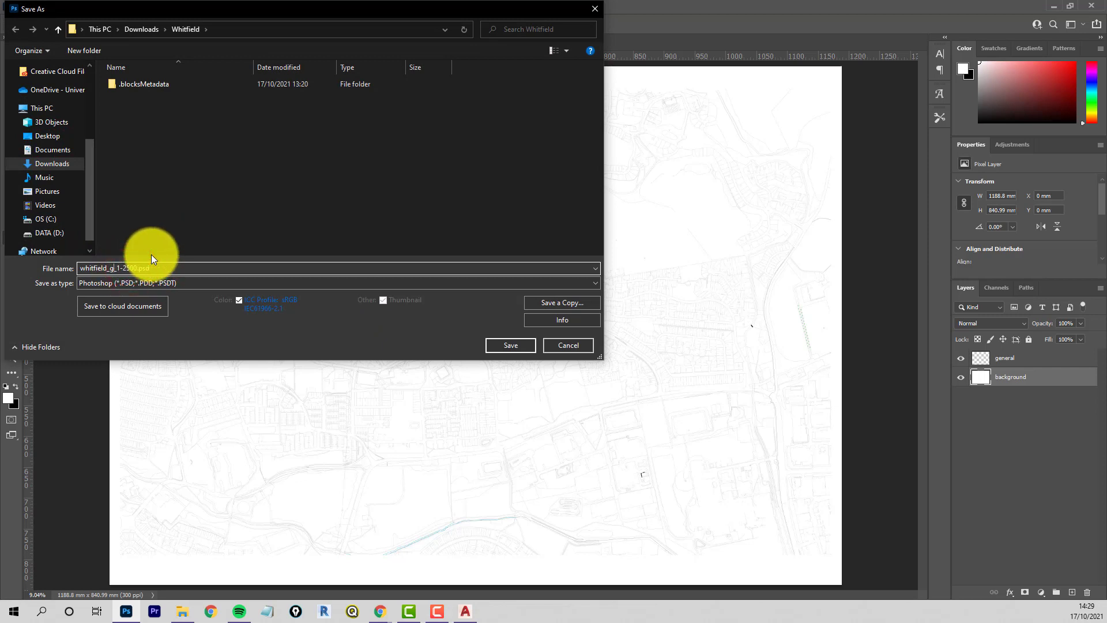
key(BackSpace)
key(BackSpace)
key(BackSpace)
text(A0)
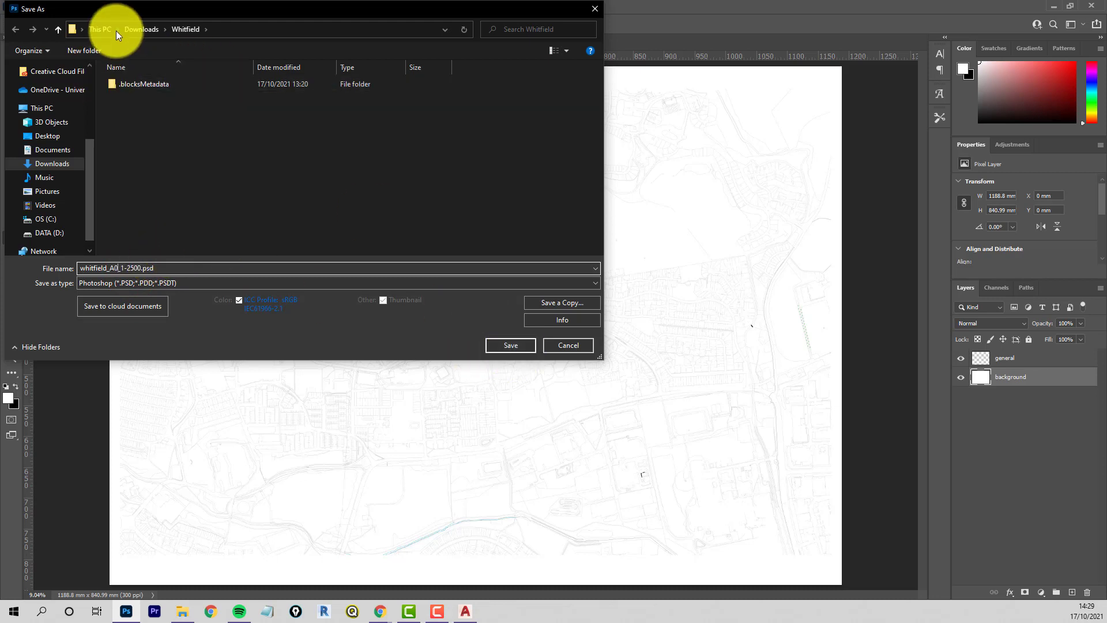
click(513, 344)
click(859, 341)
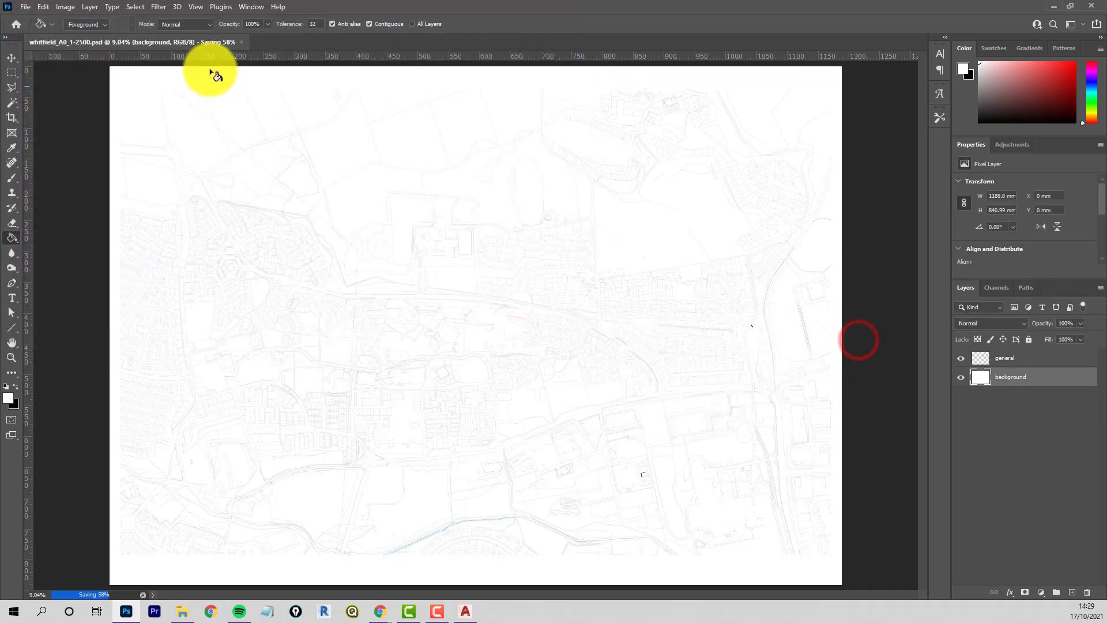
Step: Open whitfield_roads_1-2500.pdf from the Whitfield folder at 300 pixels/inch in RGB Color
click(23, 6)
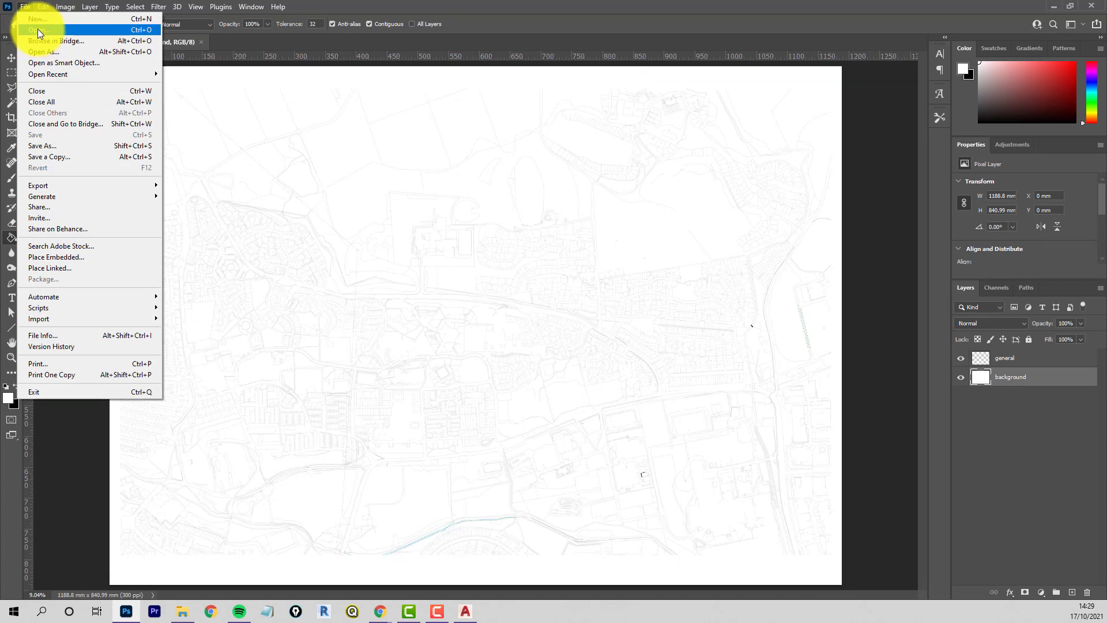
click(37, 30)
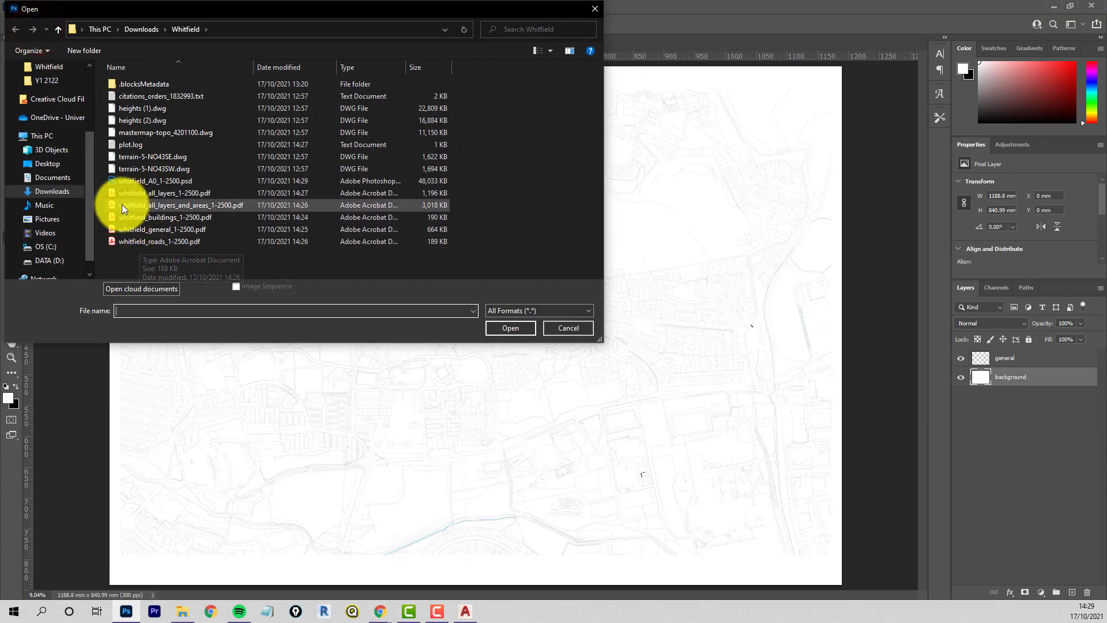
click(142, 241)
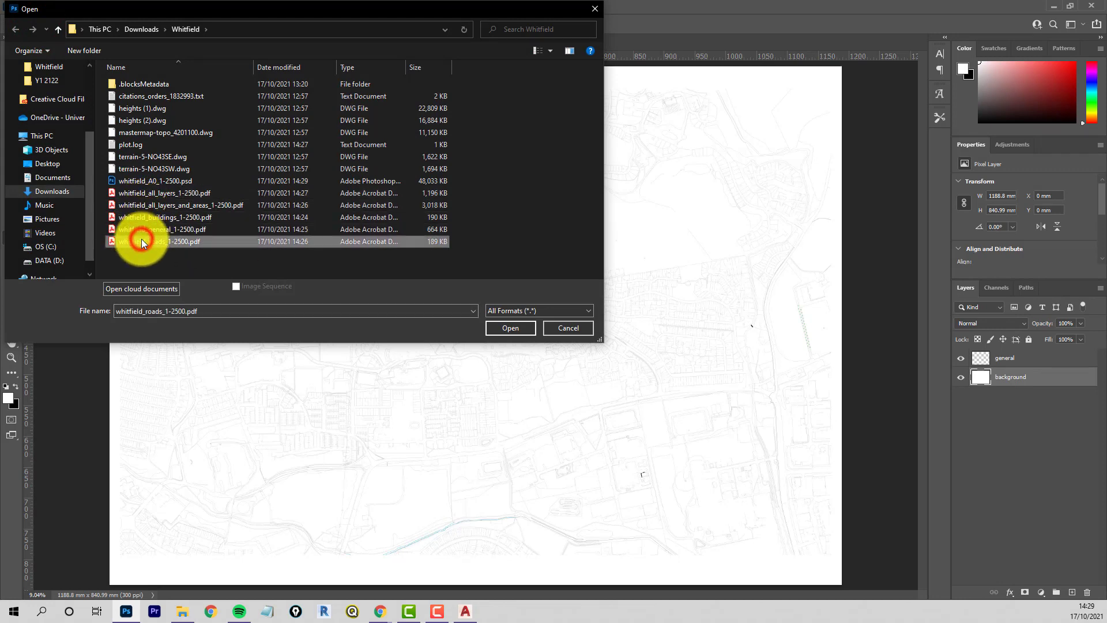
click(510, 329)
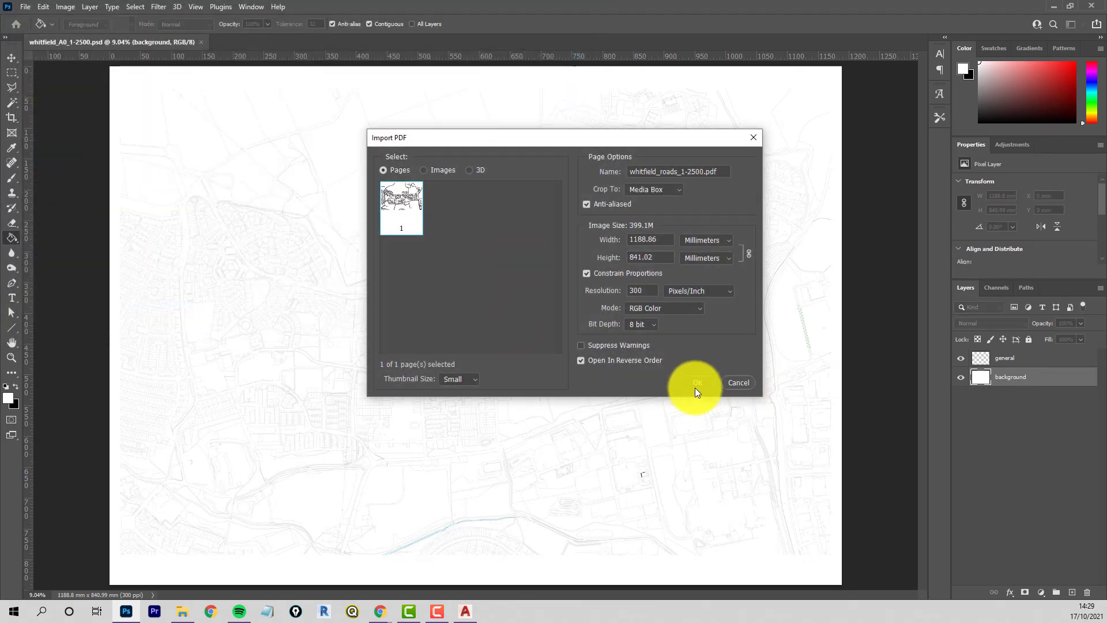
click(693, 383)
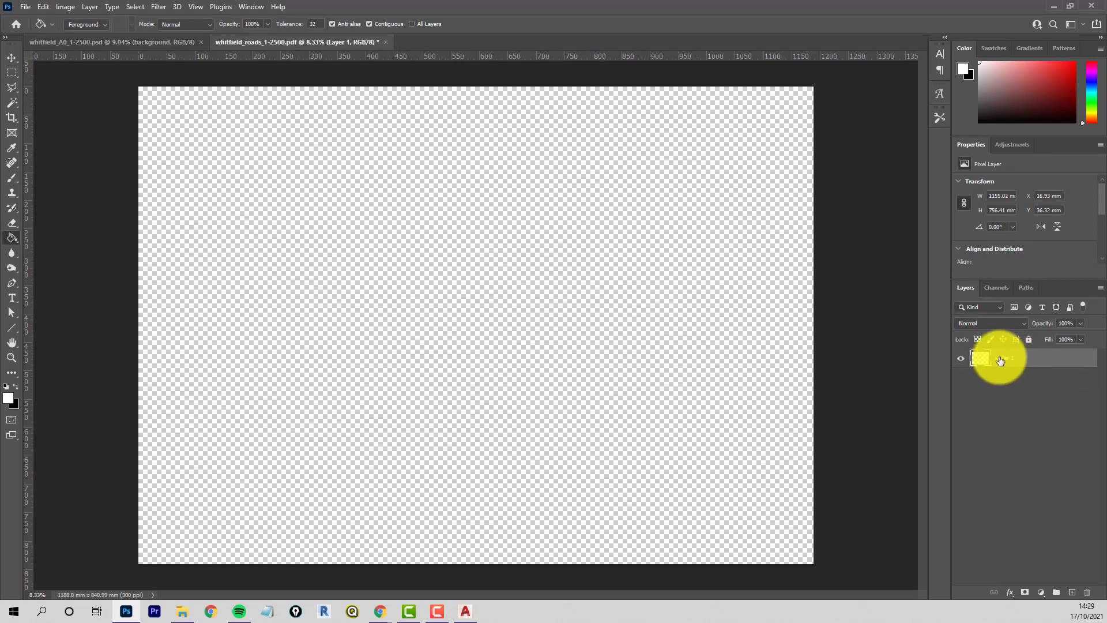
Step: Rename the imported layer roads and duplicate it into whitfield_A0_1-2500.psd under the name roads
double_click(1008, 358)
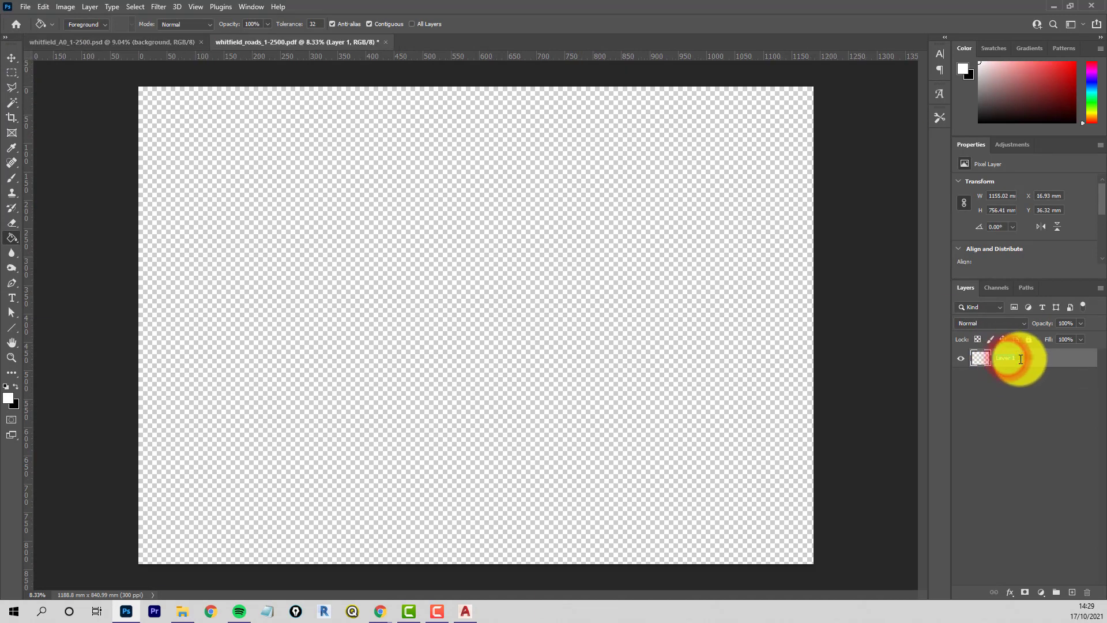
click(1043, 425)
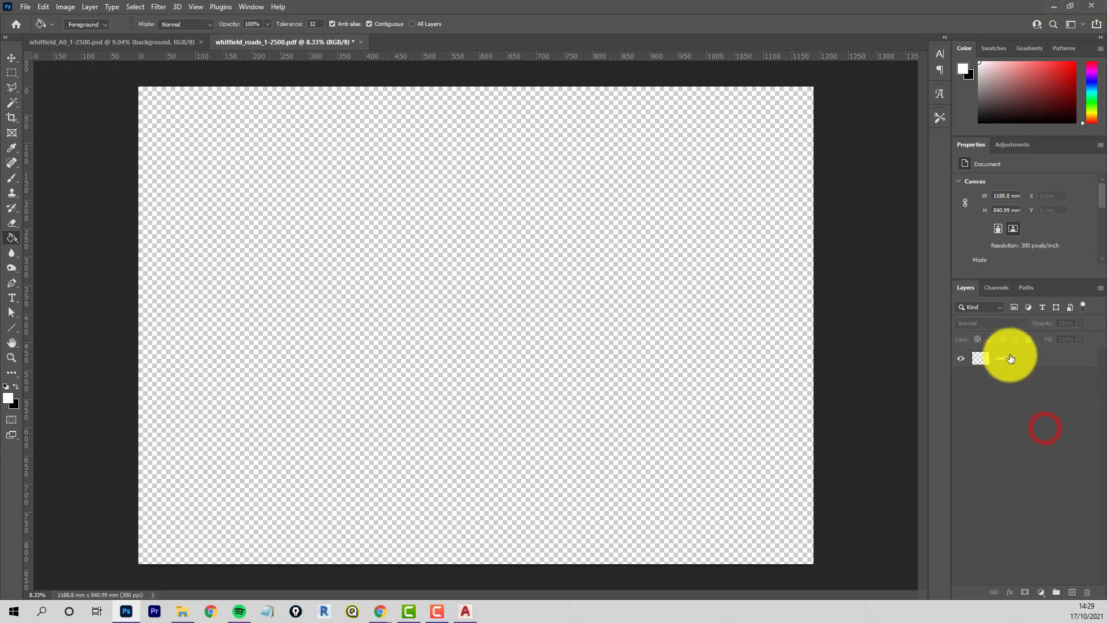
right_click(1006, 358)
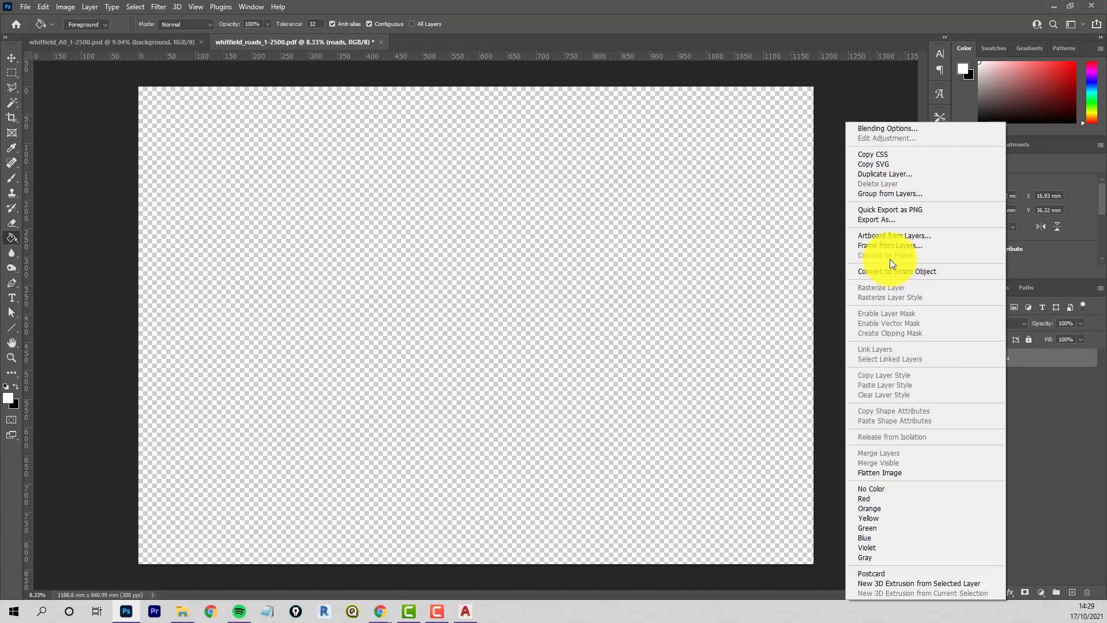
click(881, 174)
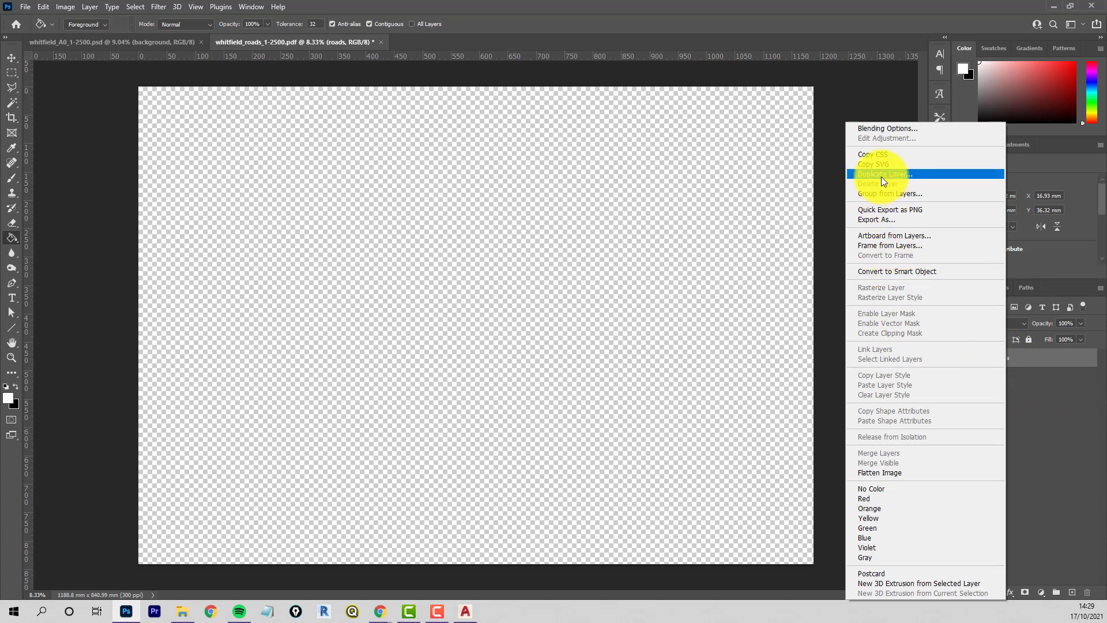
click(649, 273)
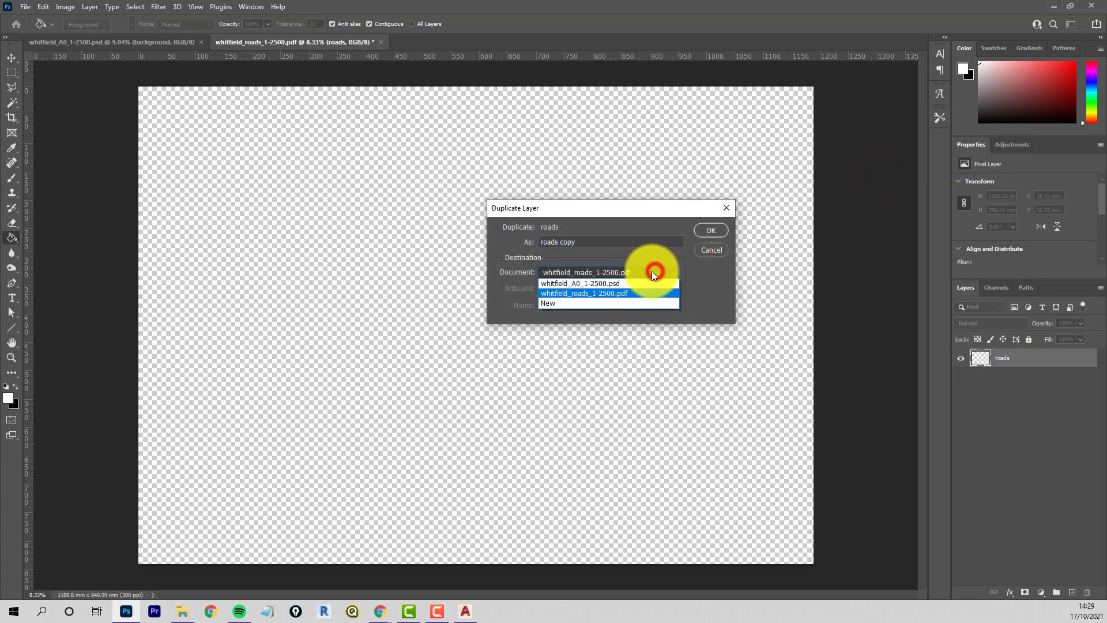
click(600, 283)
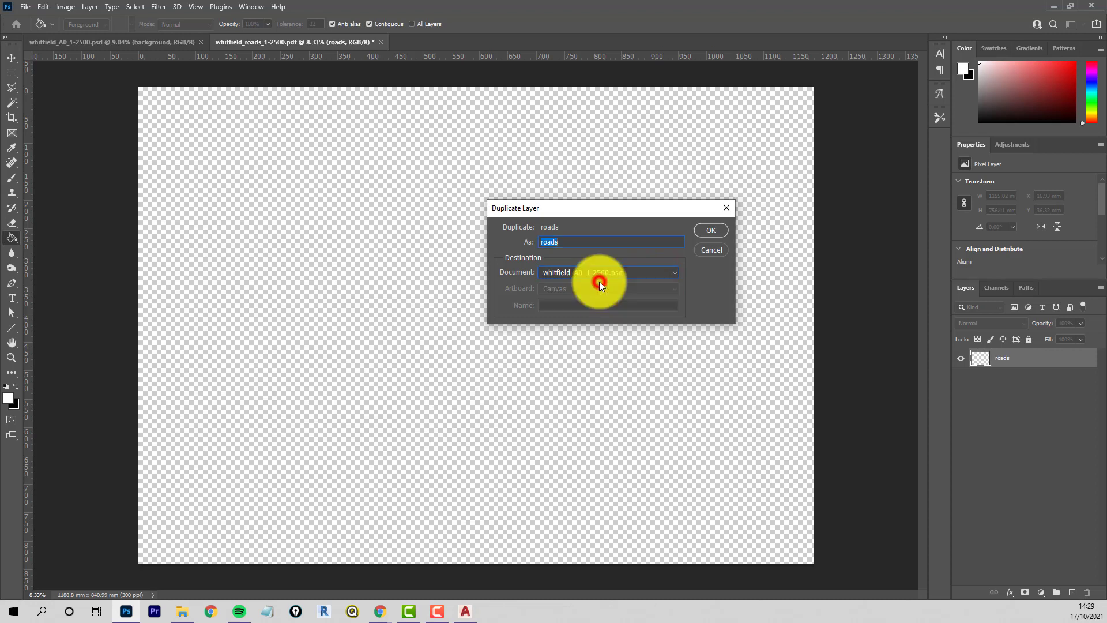
click(711, 230)
Step: In whitfield_A0_1-2500.psd, toggle the roads layer's visibility and examine up close which road edges it adds to the general linework
click(107, 39)
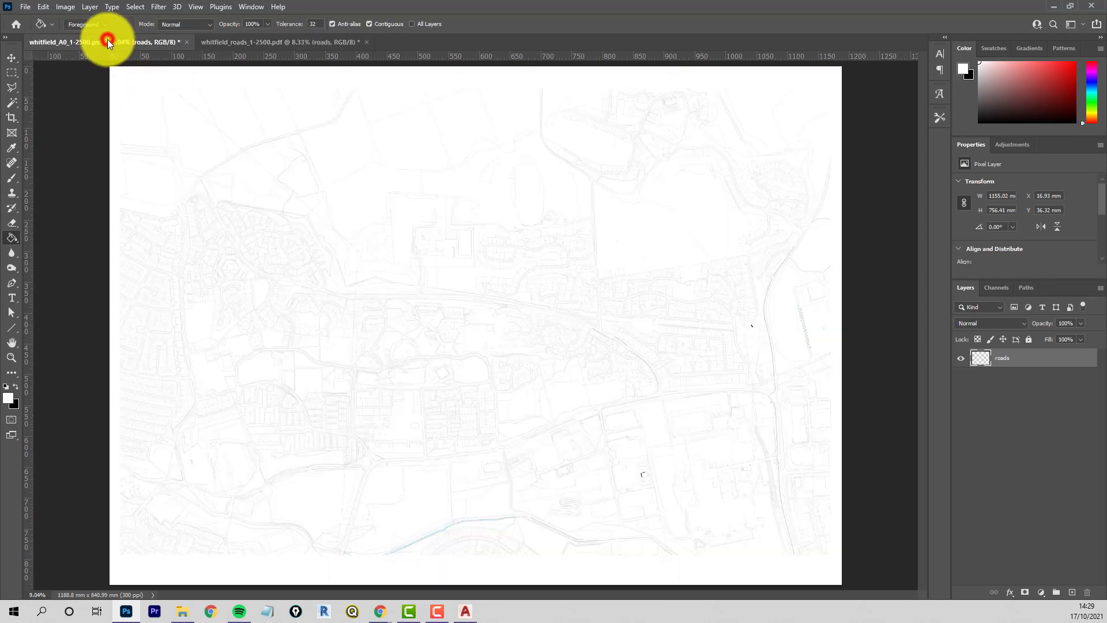
alt+scroll(354, 346, up, 10)
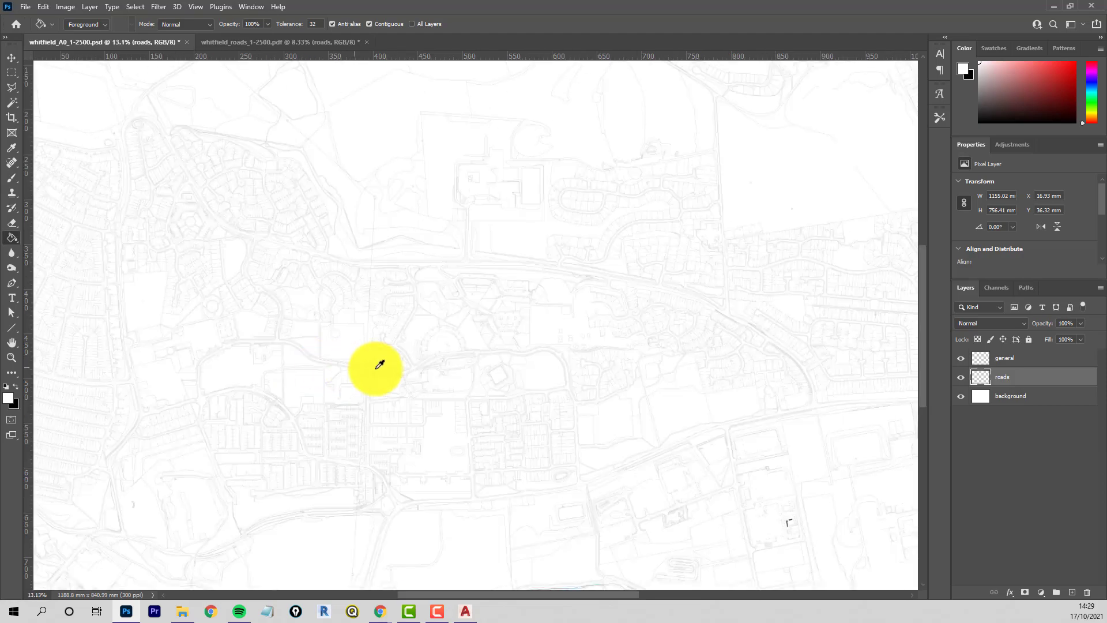
alt+scroll(423, 351, up, 6)
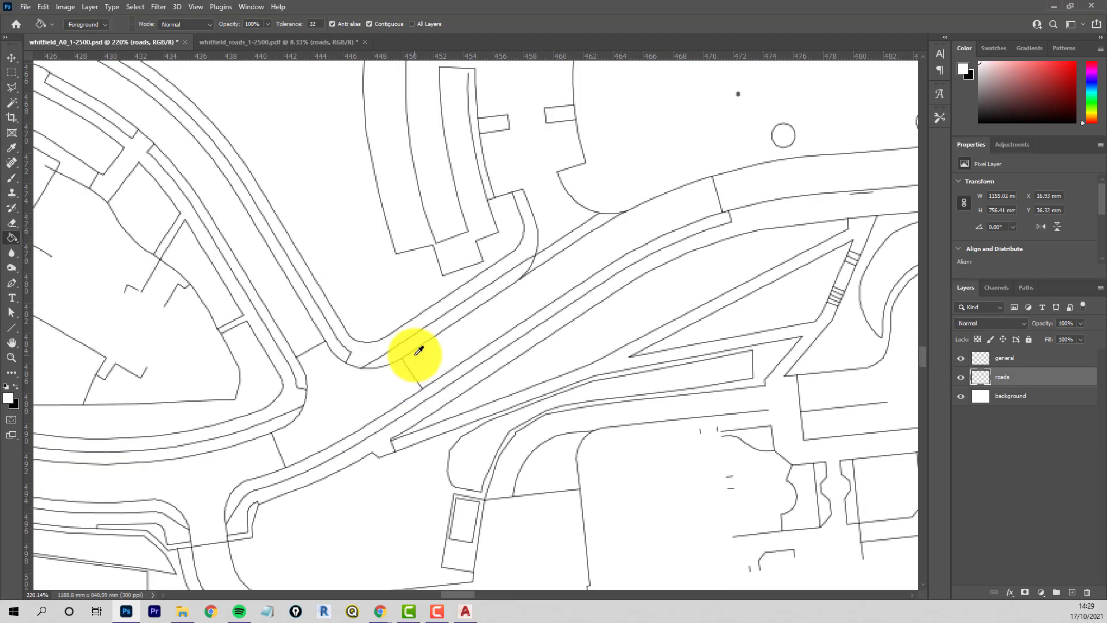
click(961, 378)
click(961, 378)
click(961, 378)
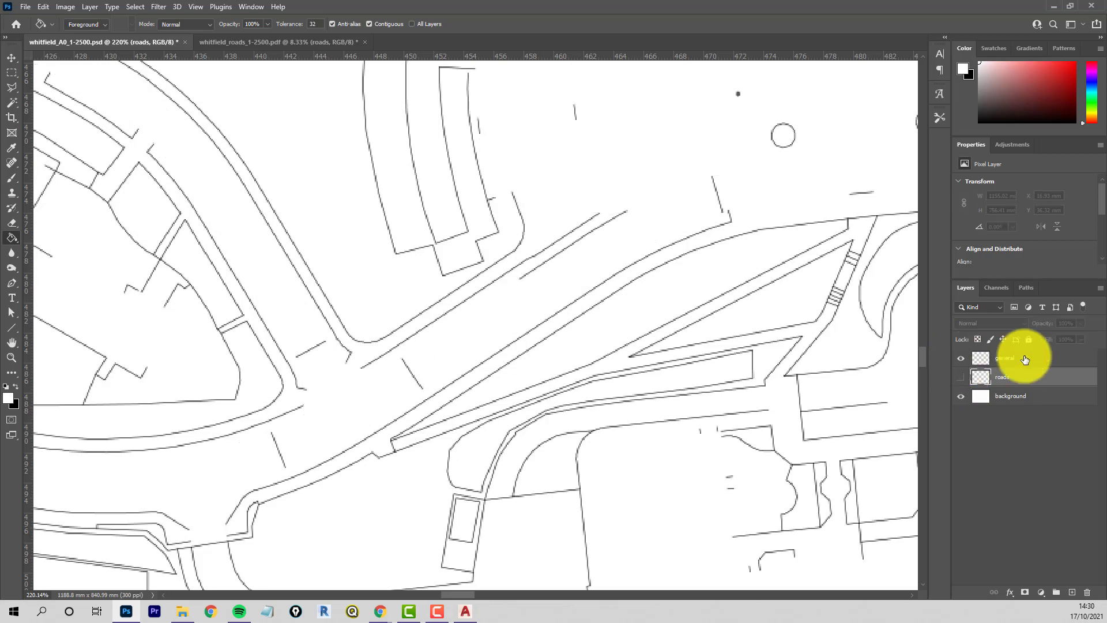
alt+scroll(314, 404, down, 6)
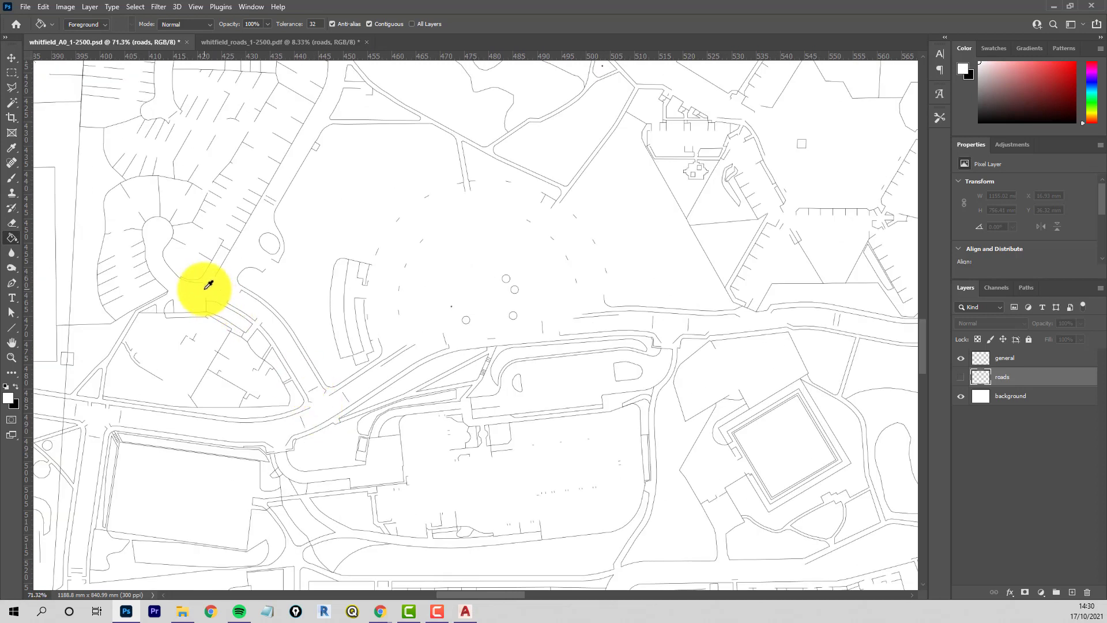
alt+scroll(317, 417, up, 2)
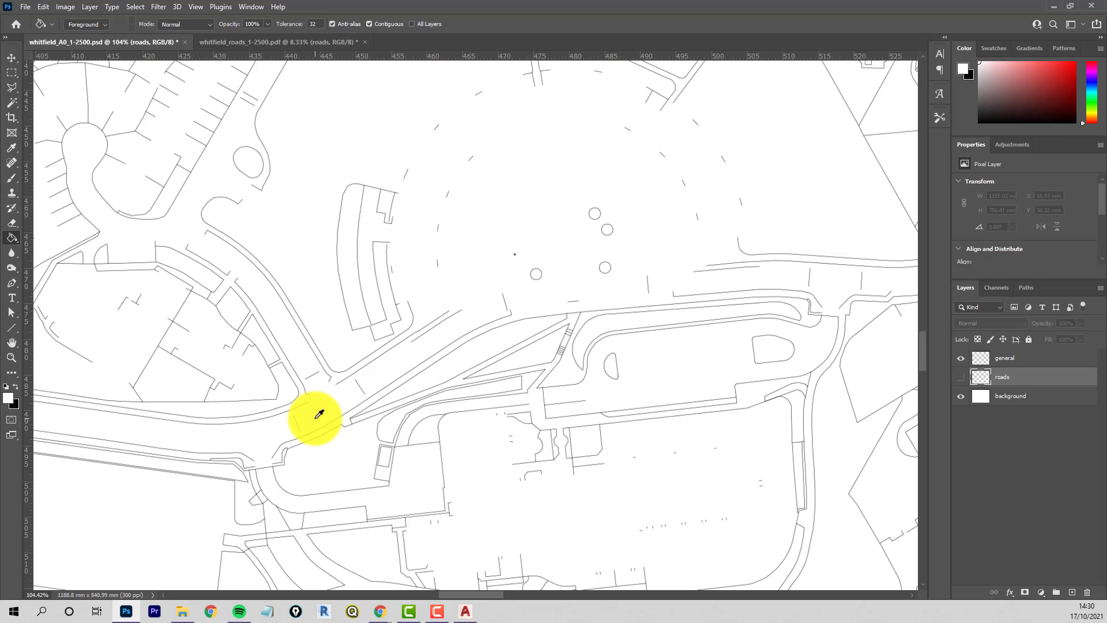
scroll(761, 366, up, 1)
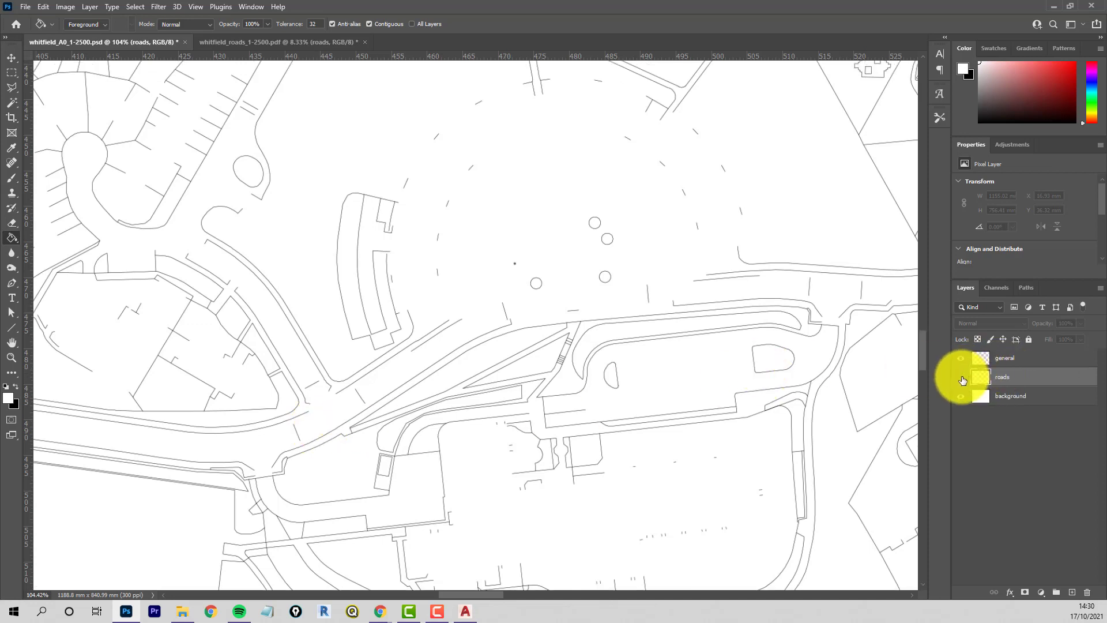
Step: Switch to AutoCAD and examine the road edge lines where Haddington Crescent meets Lothian Crescent in Layout1
click(466, 613)
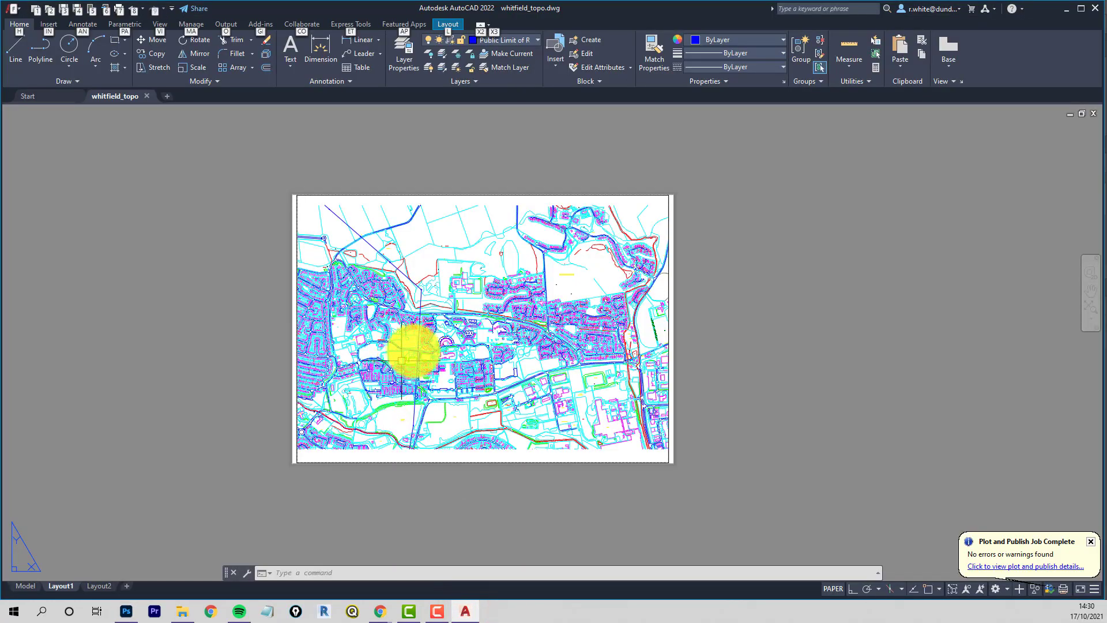
scroll(431, 336, up, 5)
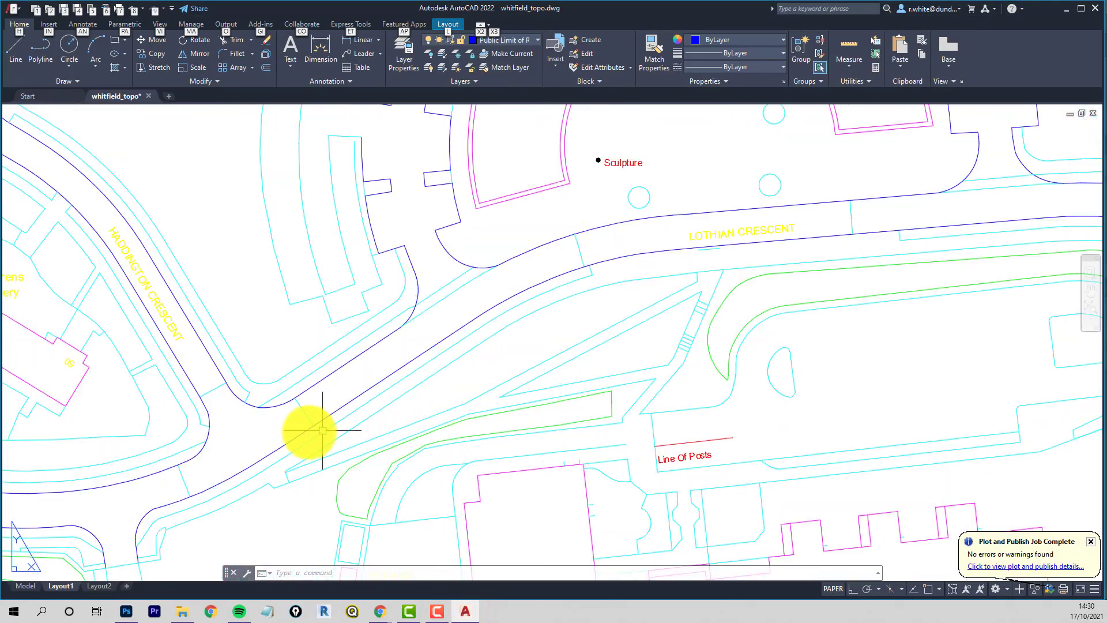
scroll(260, 423, up, 2)
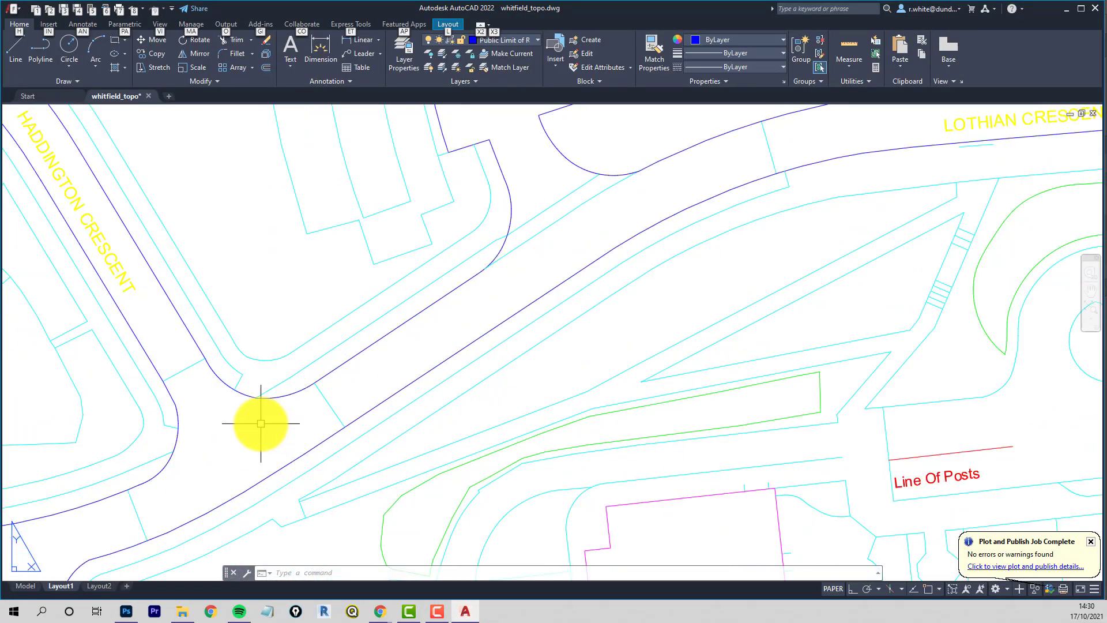
Step: Inside the Layout1 viewport, select individual lines around the Haddington Crescent and Lothian Crescent junction to check which layers they belong to
double_click(260, 423)
click(330, 403)
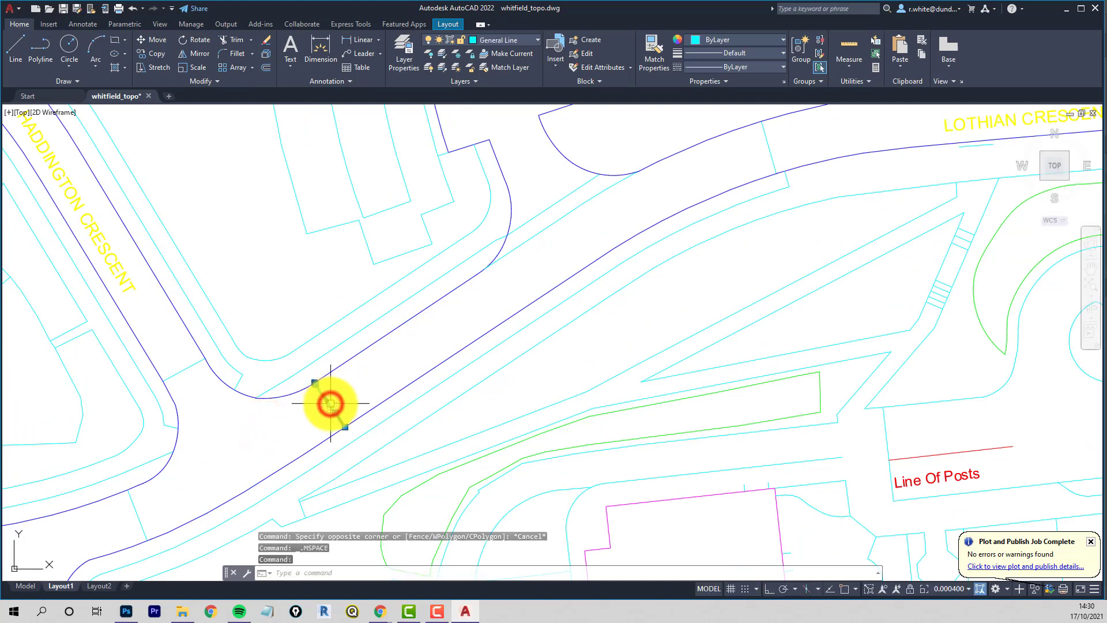
key(Escape)
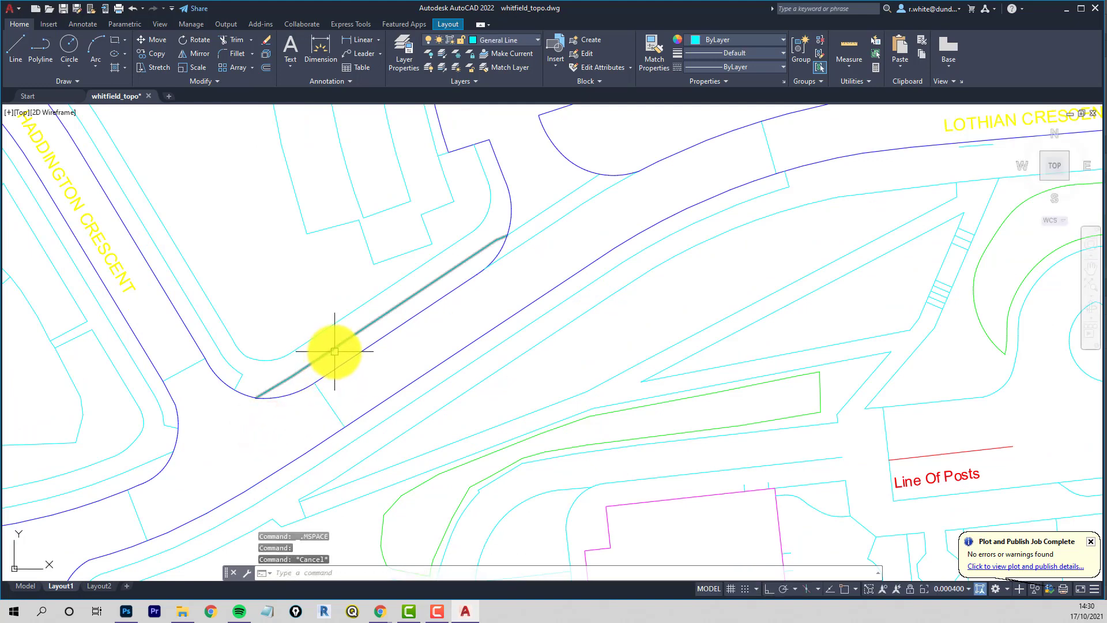
click(335, 351)
key(Escape)
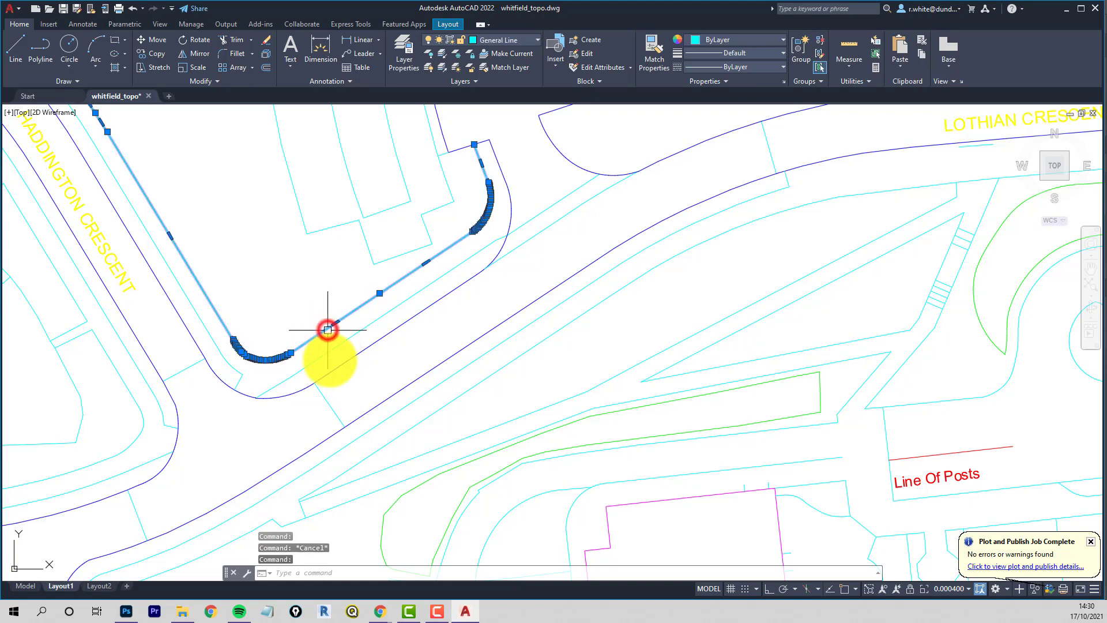
click(329, 327)
key(Escape)
click(333, 405)
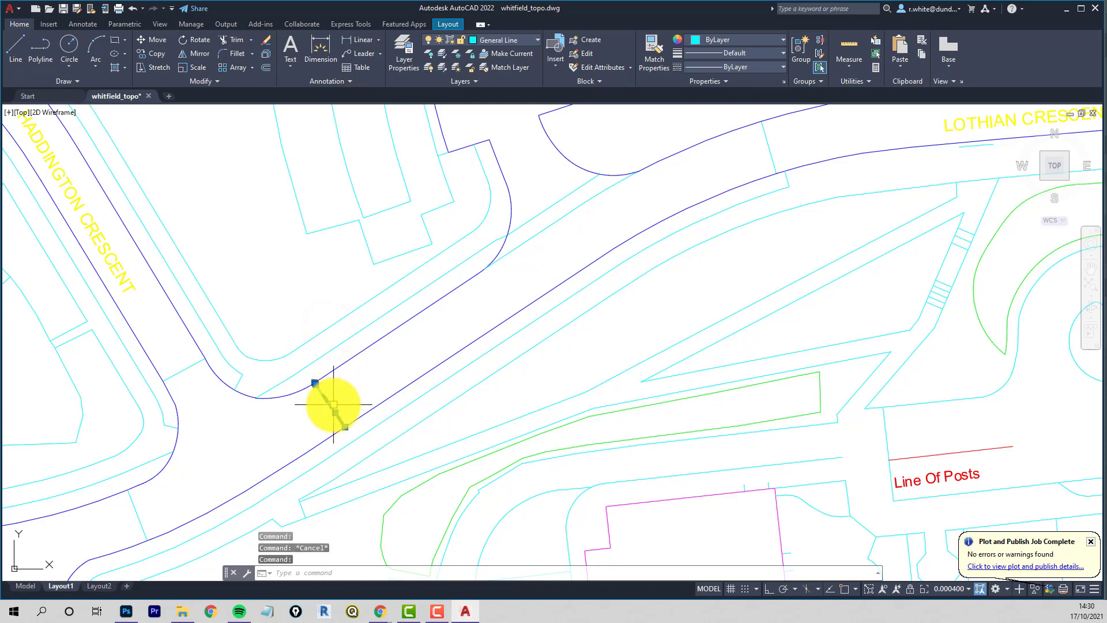
key(Escape)
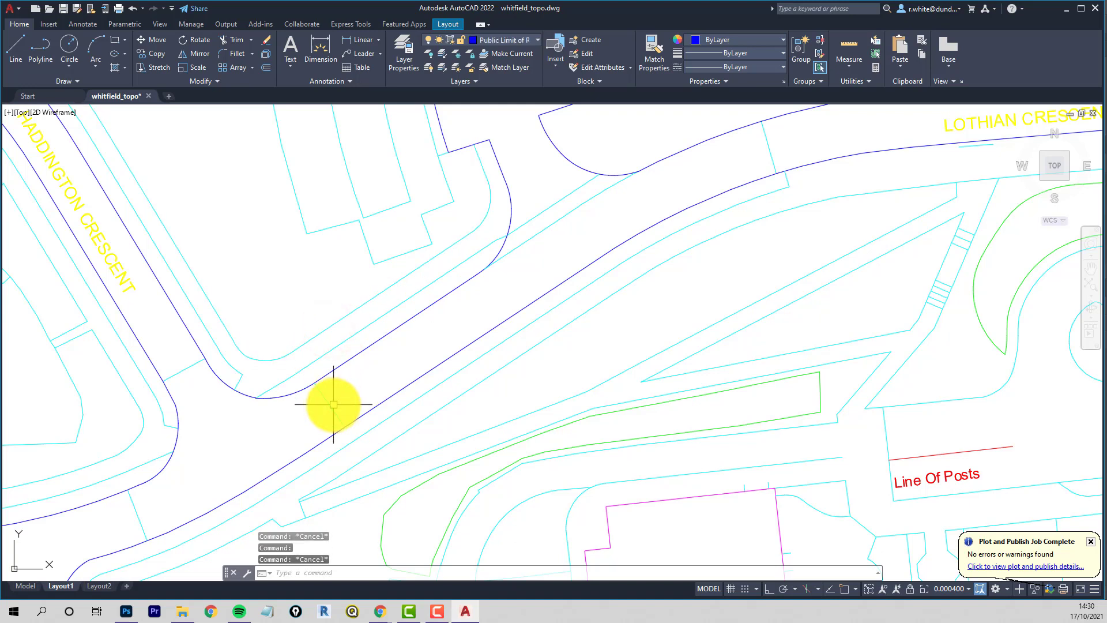
Step: Undo the zoom made inside the Layout1 viewport and return to paper space with the whole sheet in view
scroll(332, 395, down, 15)
key(alt)
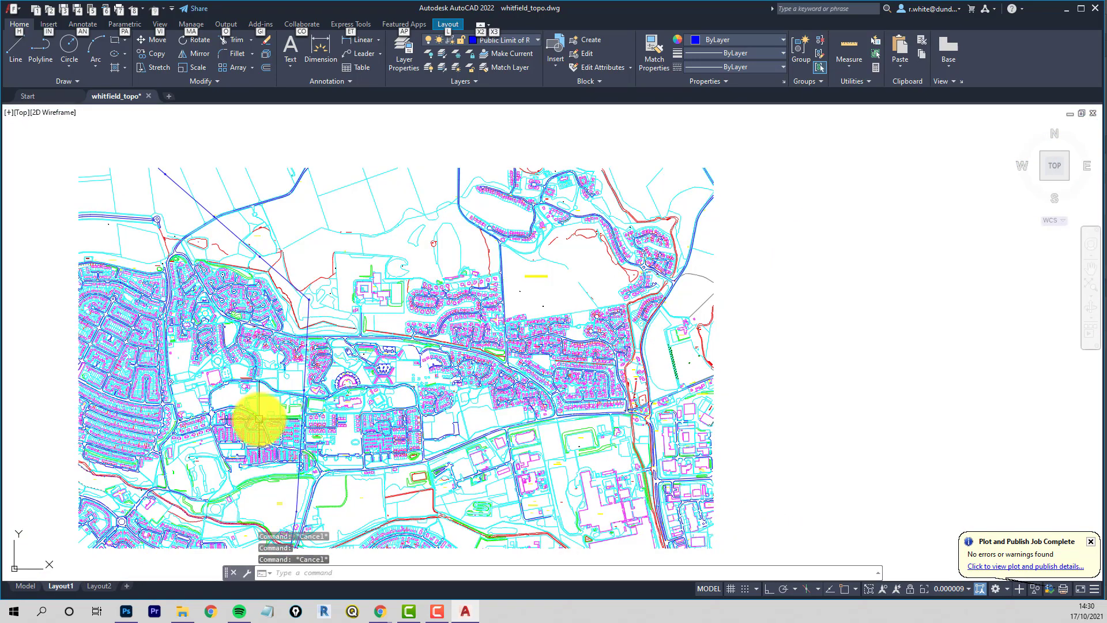
key(ctrl+z)
key(ctrl+z)
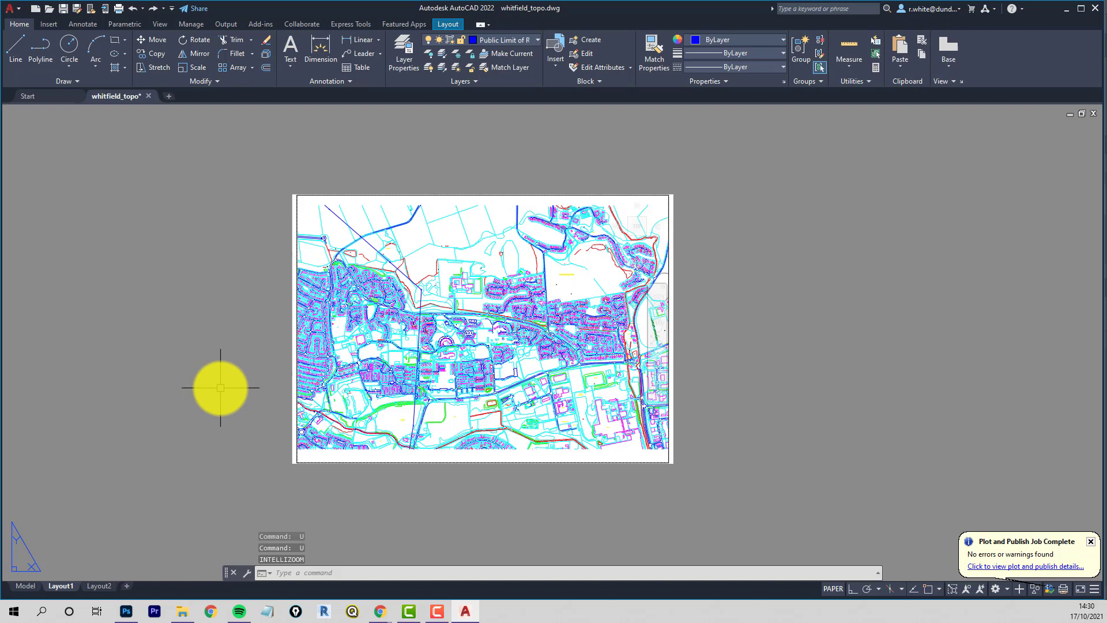
Step: Turn off all layers with the -LAYER command, keeping the current Public Limit of Road Line layer on
text(-la)
key(Return)
text(off)
key(Return)
text(*)
key(Return)
key(Return)
key(Return)
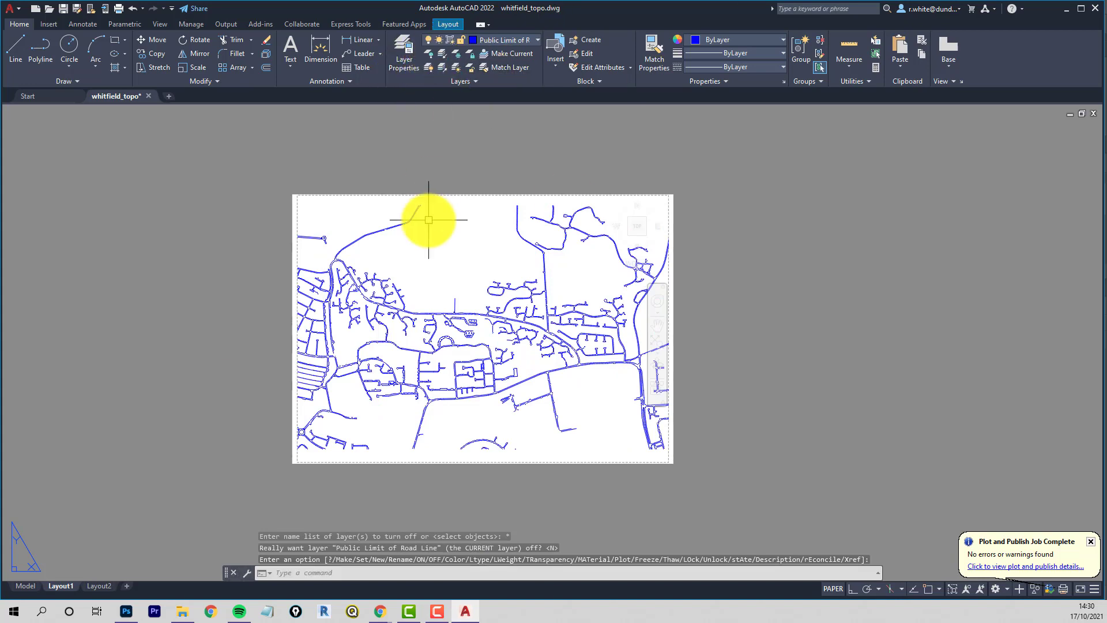
Step: Turn on all layers whose names match *area with the -LAYER command
key(Return)
text(on)
key(Return)
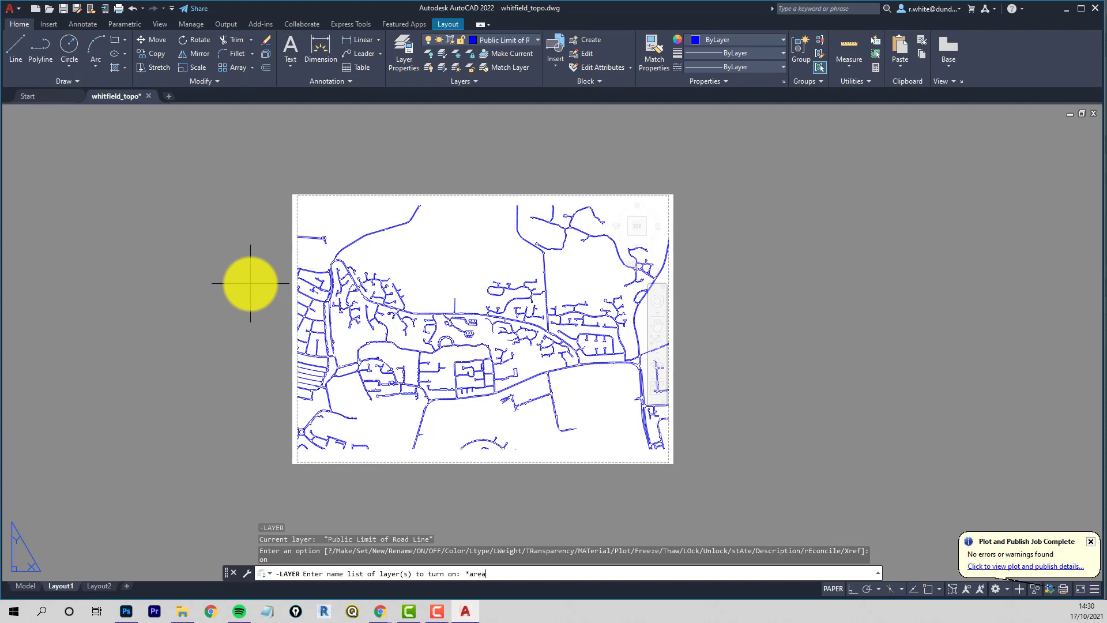
text(*area)
key(Return)
key(Return)
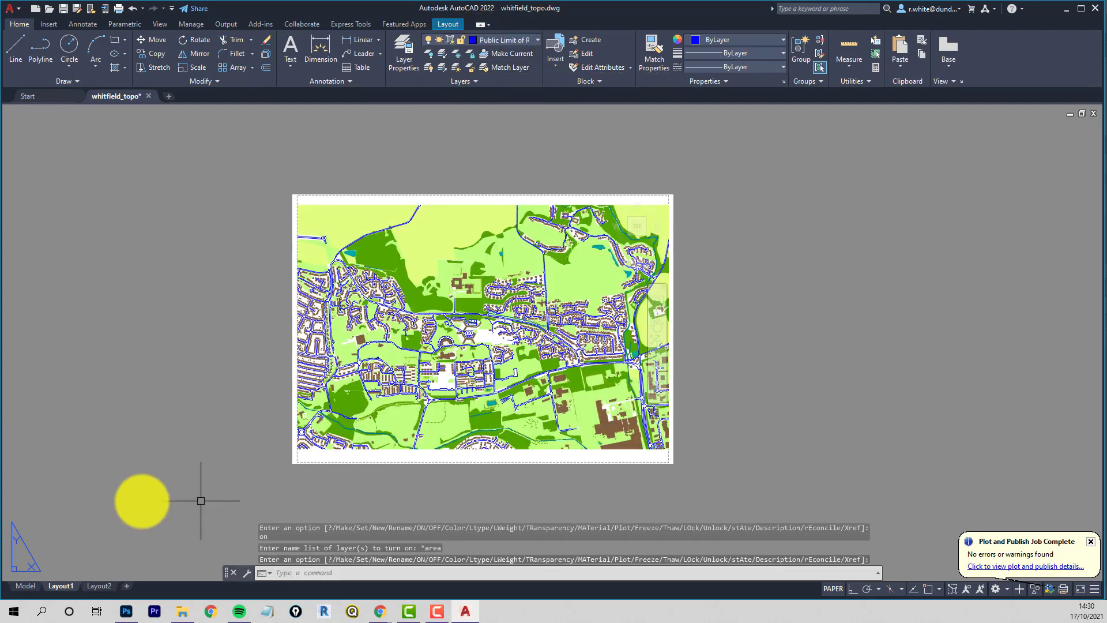
Step: In model space, make General Surface Area the current layer and turn off the Public Limit of Road Line layer
click(23, 586)
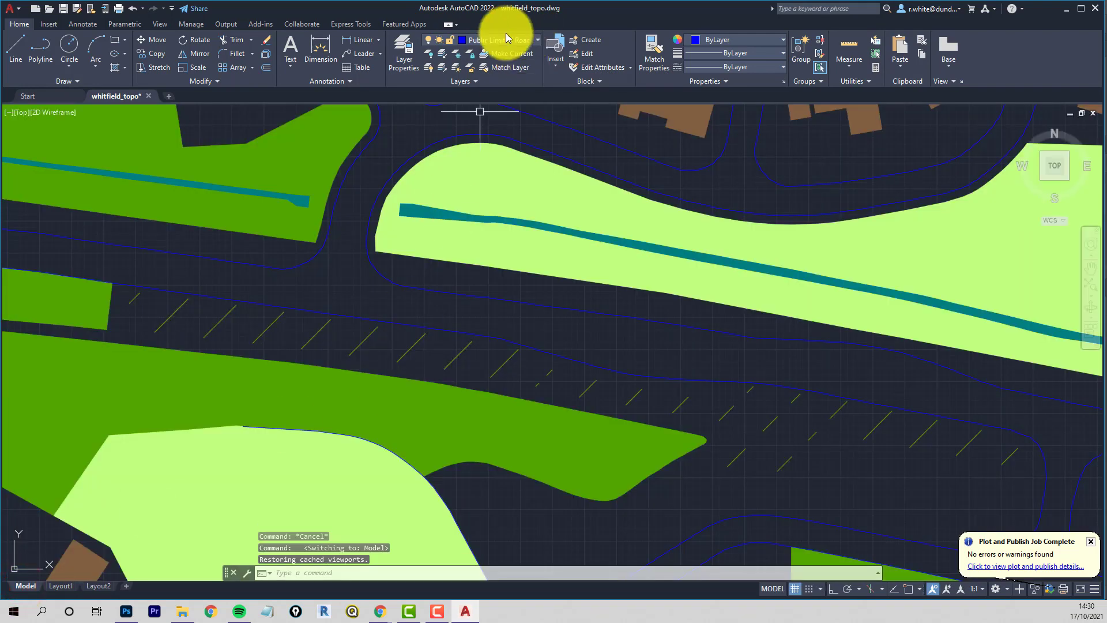
click(502, 54)
click(447, 179)
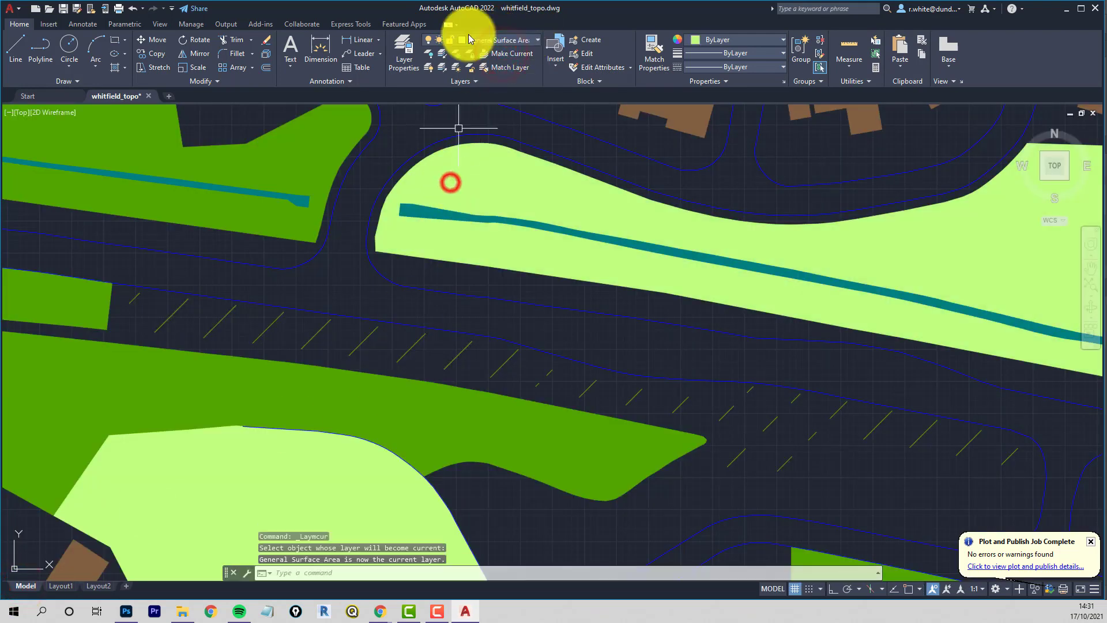
click(434, 56)
click(378, 271)
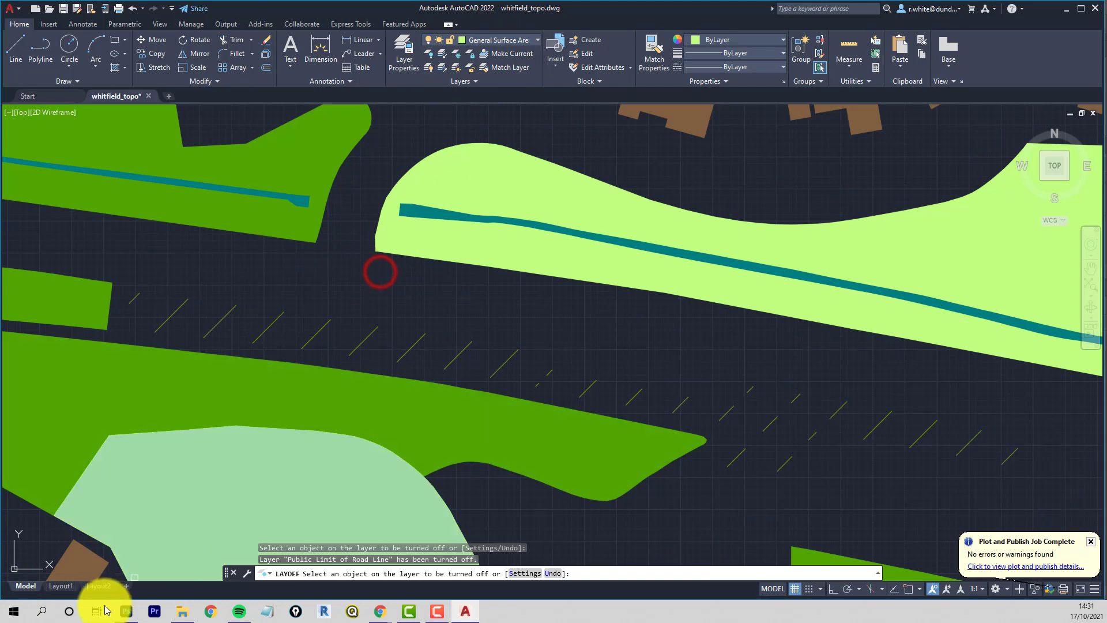
Step: Plot Layout1 with the area fills to a PDF named whitfield_areas_1-2500.pdf in the Whitfield folder
click(61, 587)
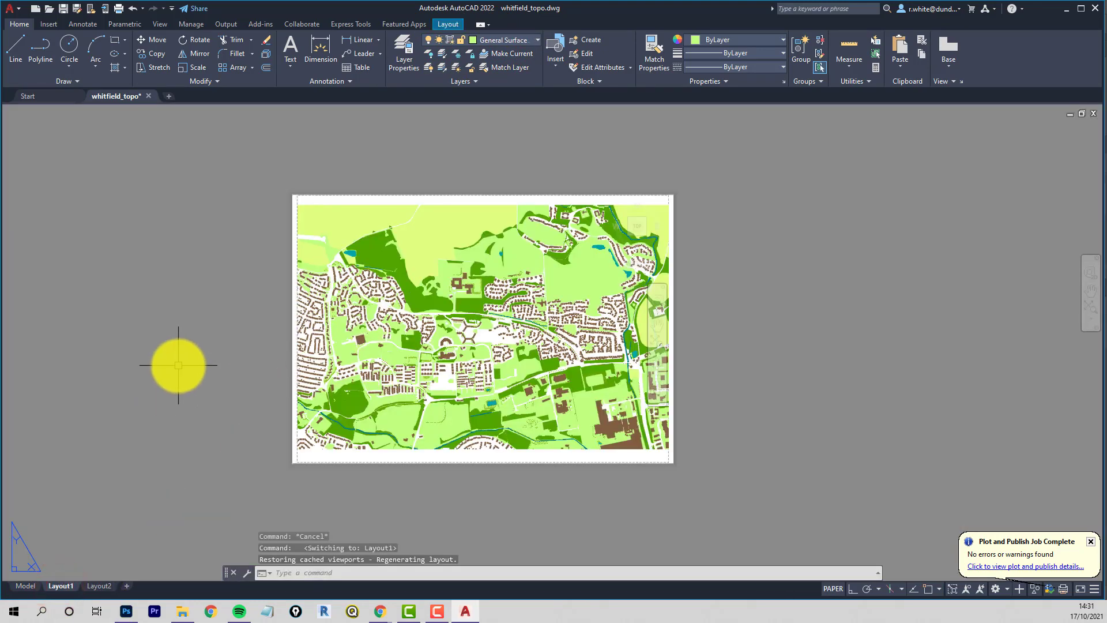
text(plo)
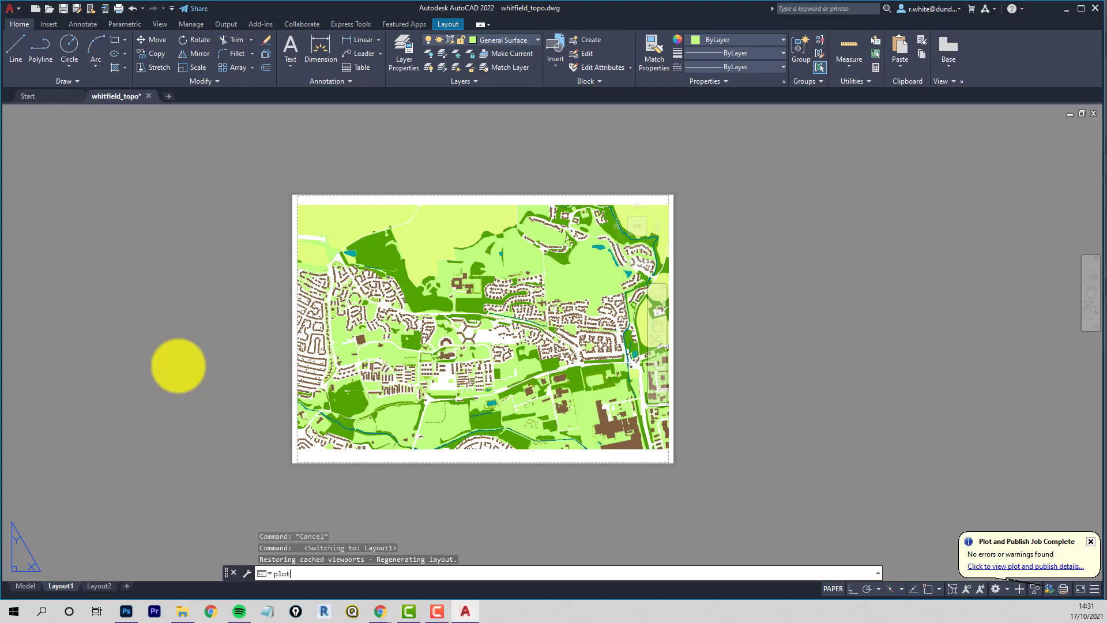
text(t)
key(Return)
click(626, 443)
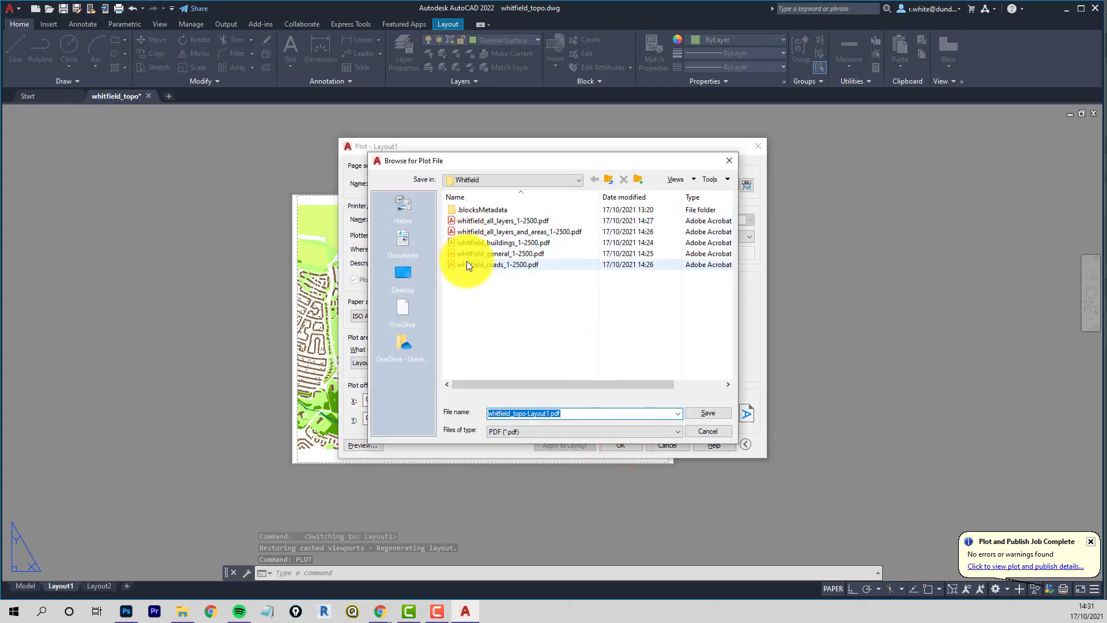
click(473, 242)
click(536, 414)
key(BackSpace)
key(BackSpace)
key(BackSpace)
key(BackSpace)
key(BackSpace)
key(BackSpace)
key(BackSpace)
key(BackSpace)
key(BackSpace)
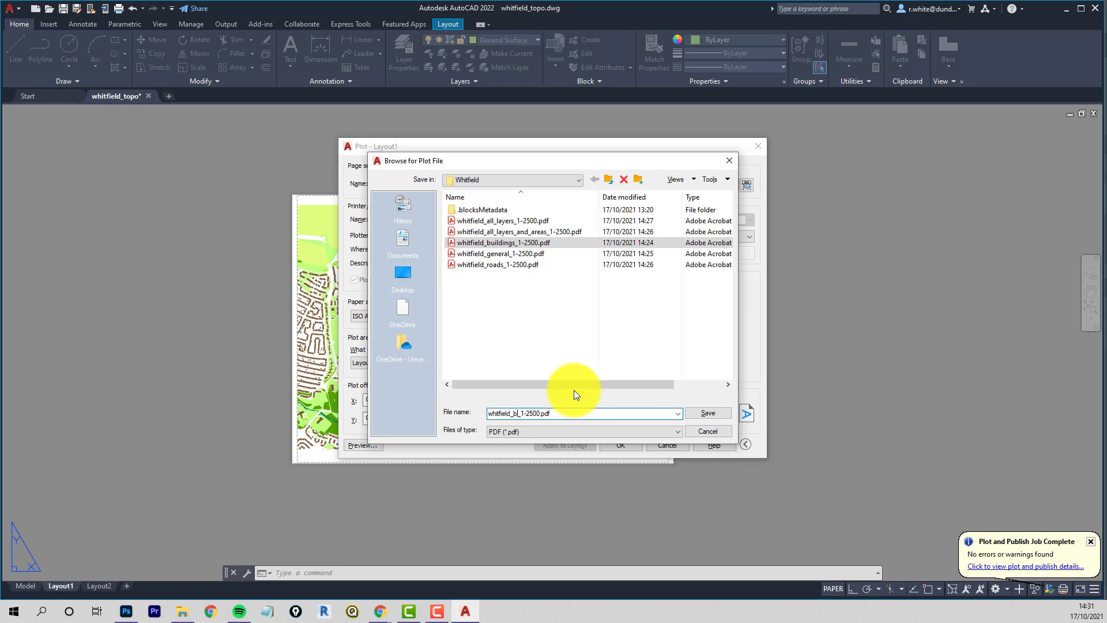
text(areas)
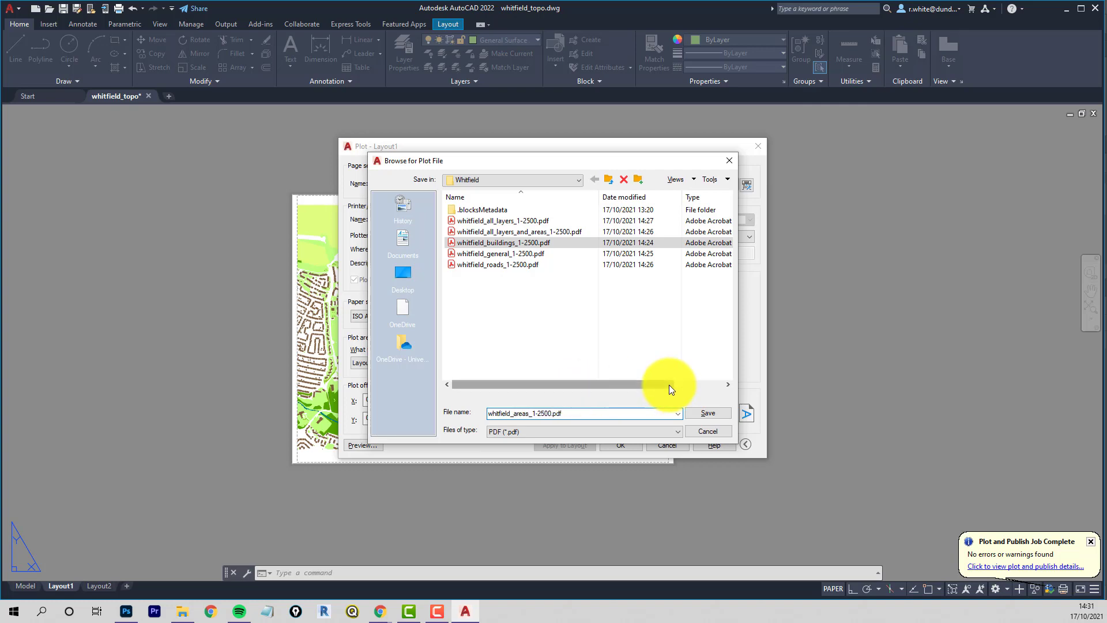
click(707, 413)
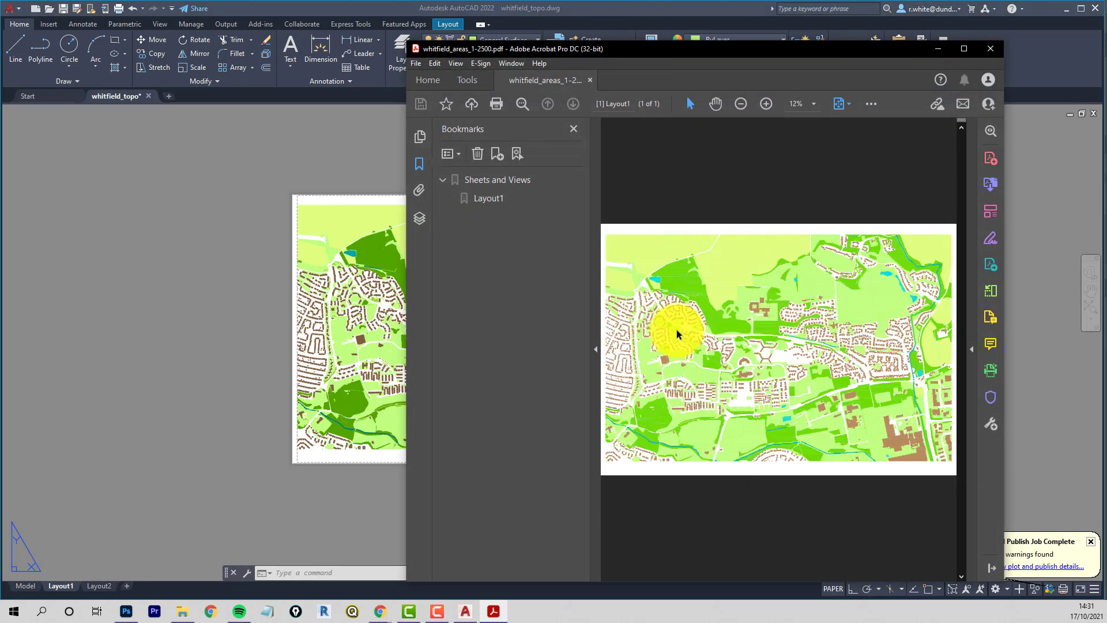
Step: Examine the area fills in the plotted whitfield_areas_1-2500.pdf up close in Acrobat and close the PDF
click(766, 103)
click(767, 104)
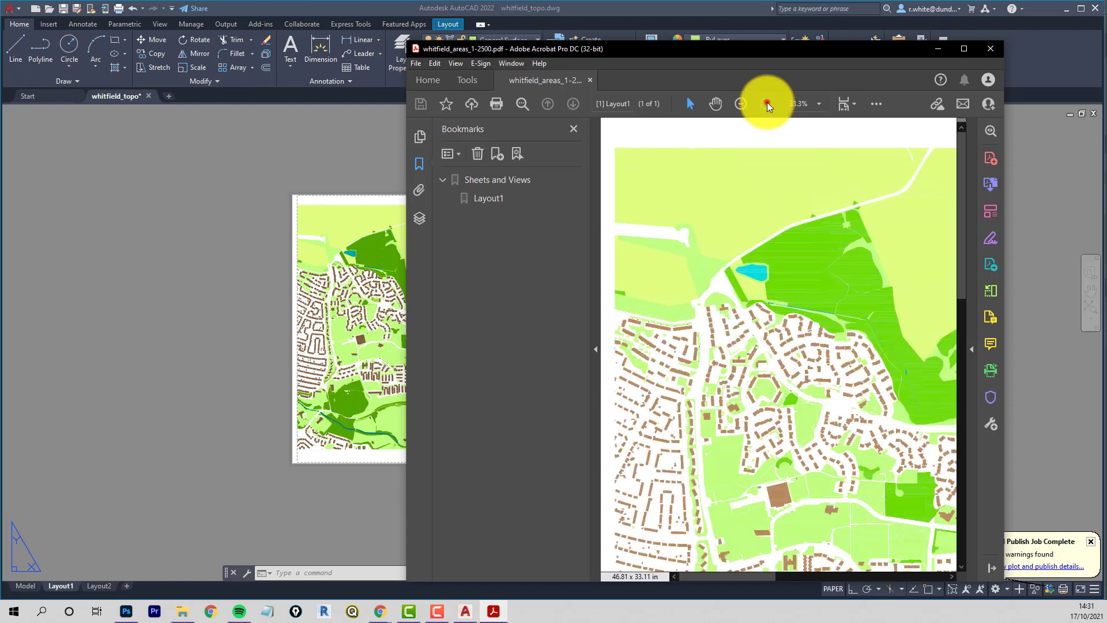
click(767, 104)
click(767, 104)
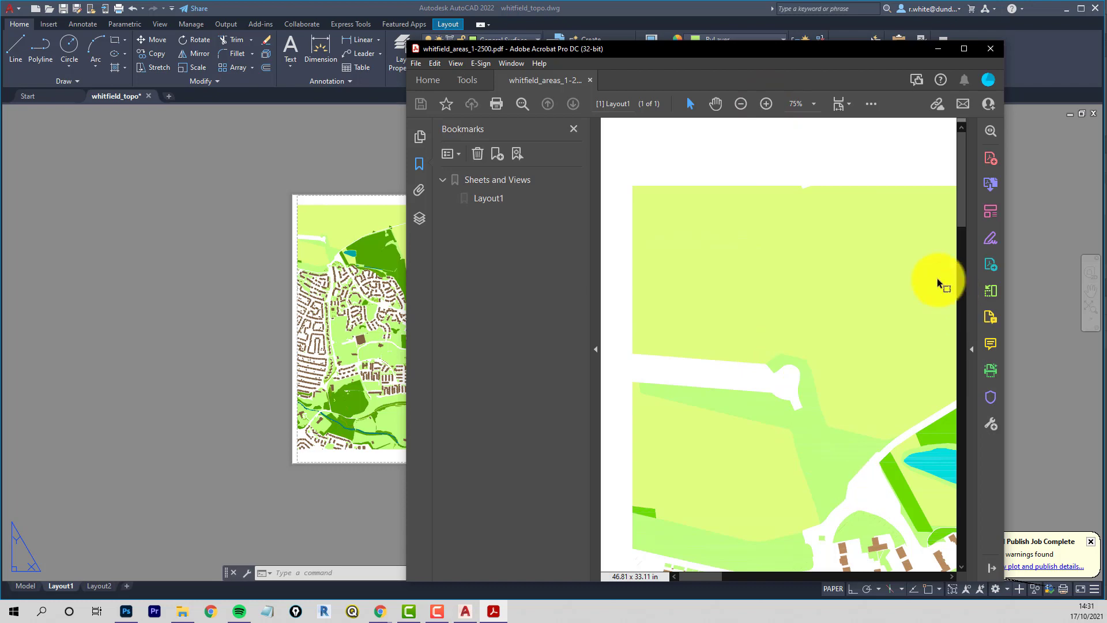
click(766, 106)
click(767, 105)
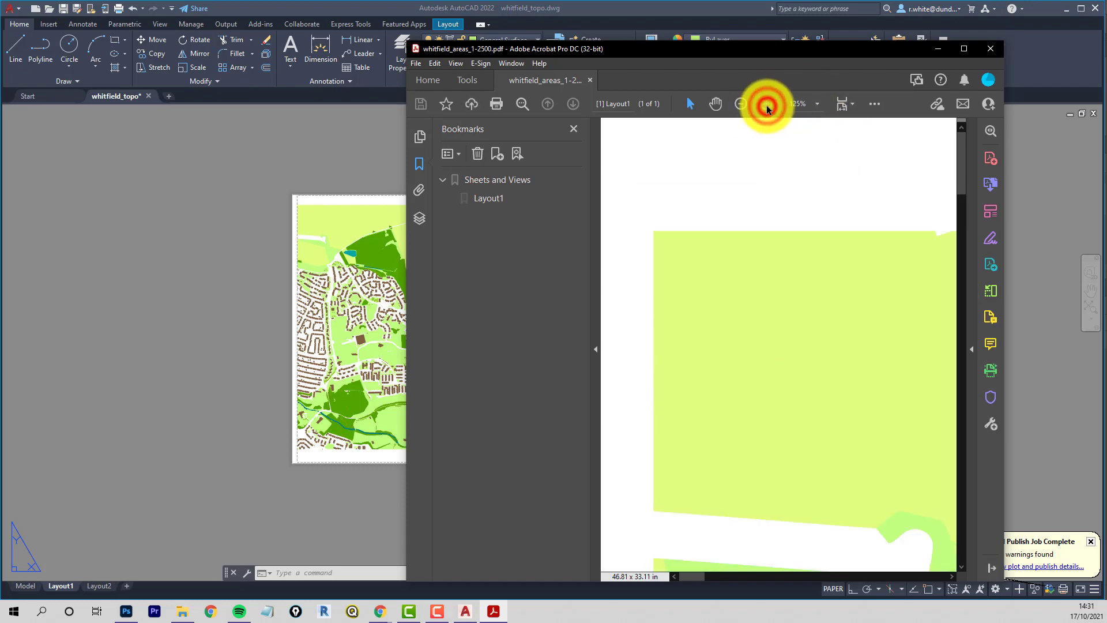
click(991, 49)
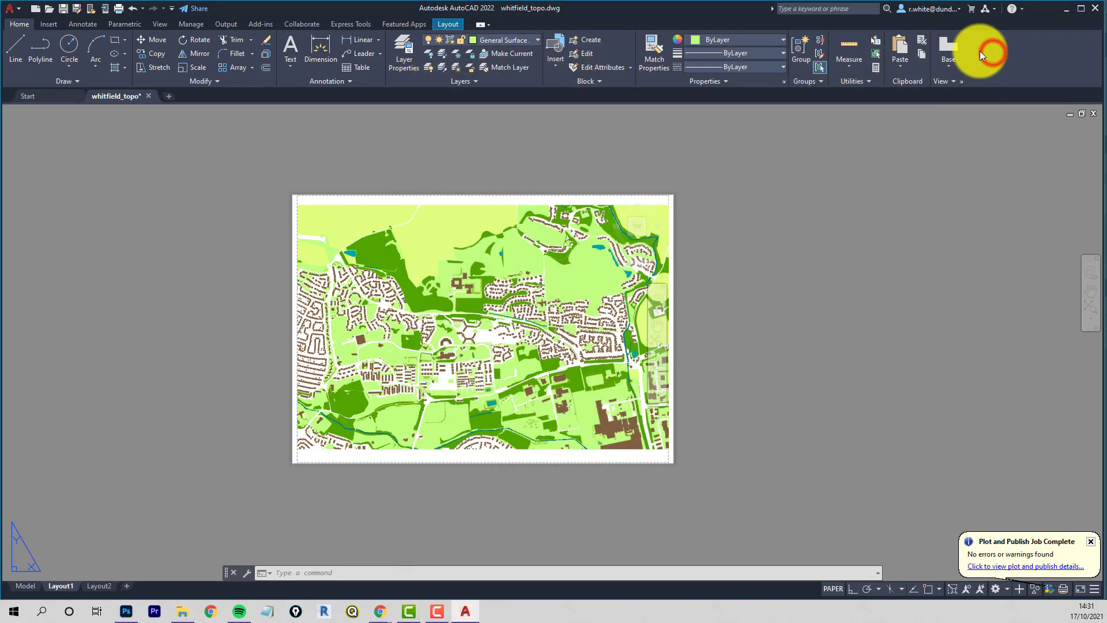
Step: Switch to Photoshop and make the roads layer of whitfield_A0_1-2500.psd visible again
click(126, 612)
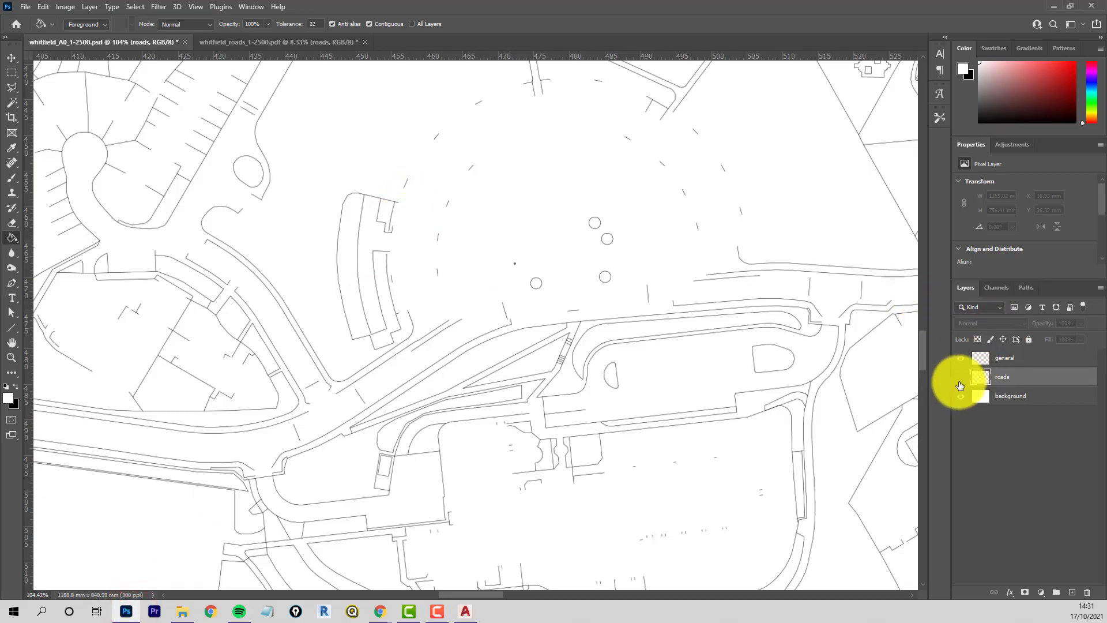
click(961, 377)
alt+scroll(594, 247, down, 10)
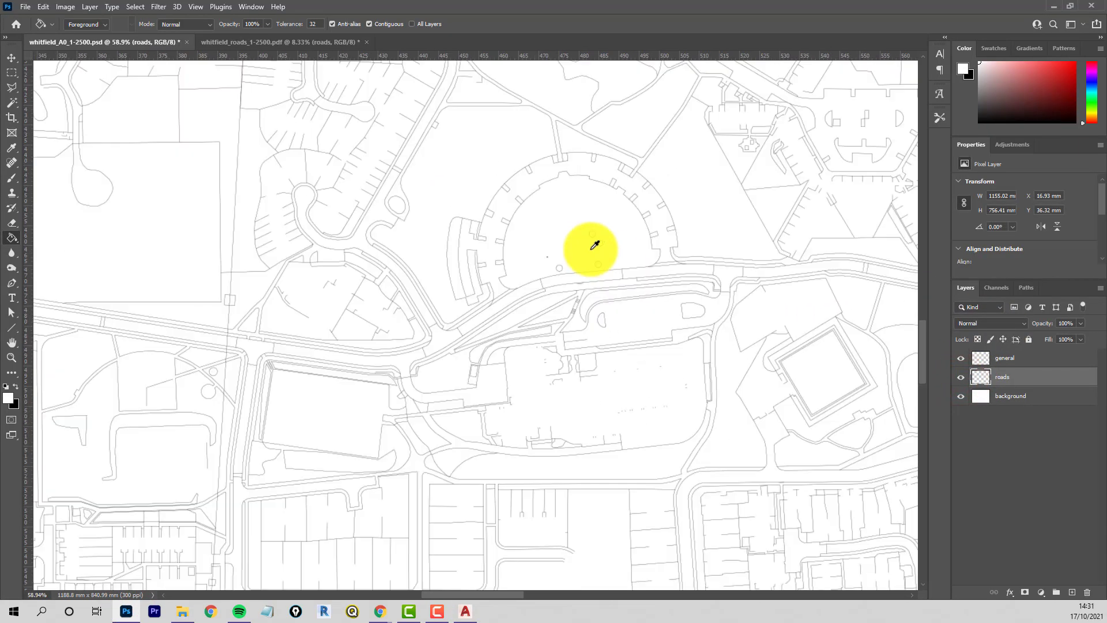
Step: Close whitfield_roads_1-2500.pdf without saving its changes
click(310, 42)
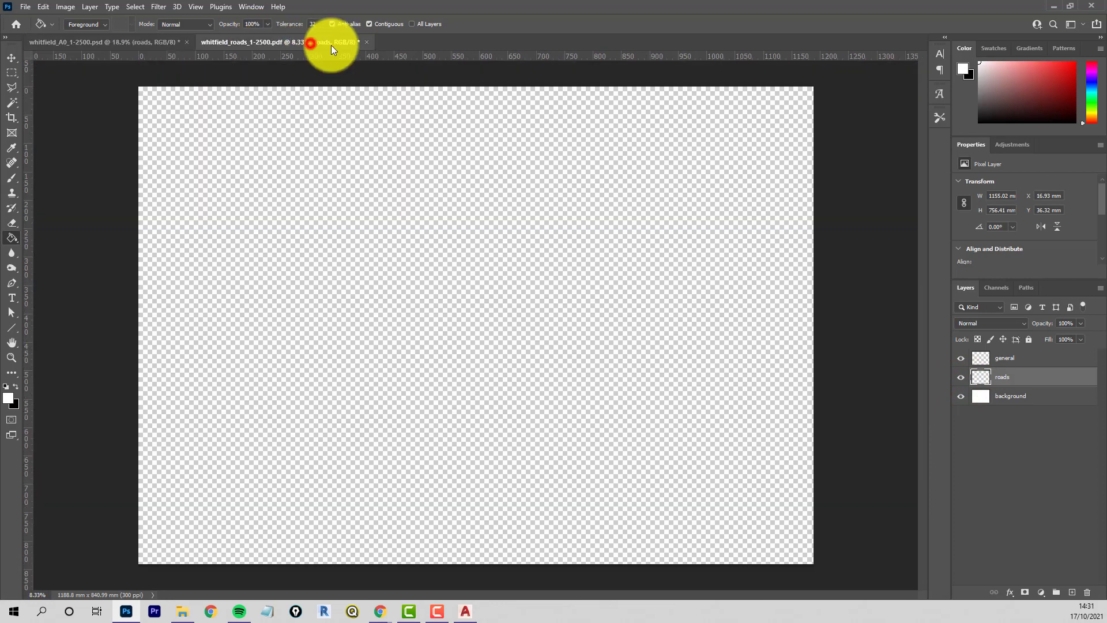
click(366, 42)
click(559, 227)
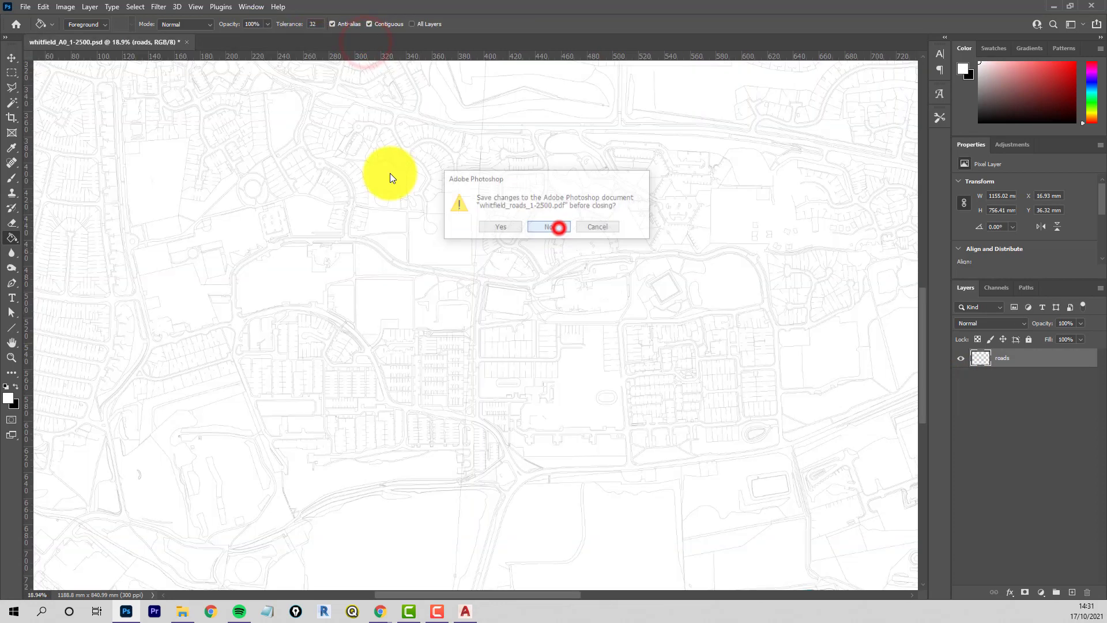
Step: Open whitfield_buildings_1-2500.pdf from the Whitfield folder, accepting the PDF import settings
click(32, 7)
click(36, 29)
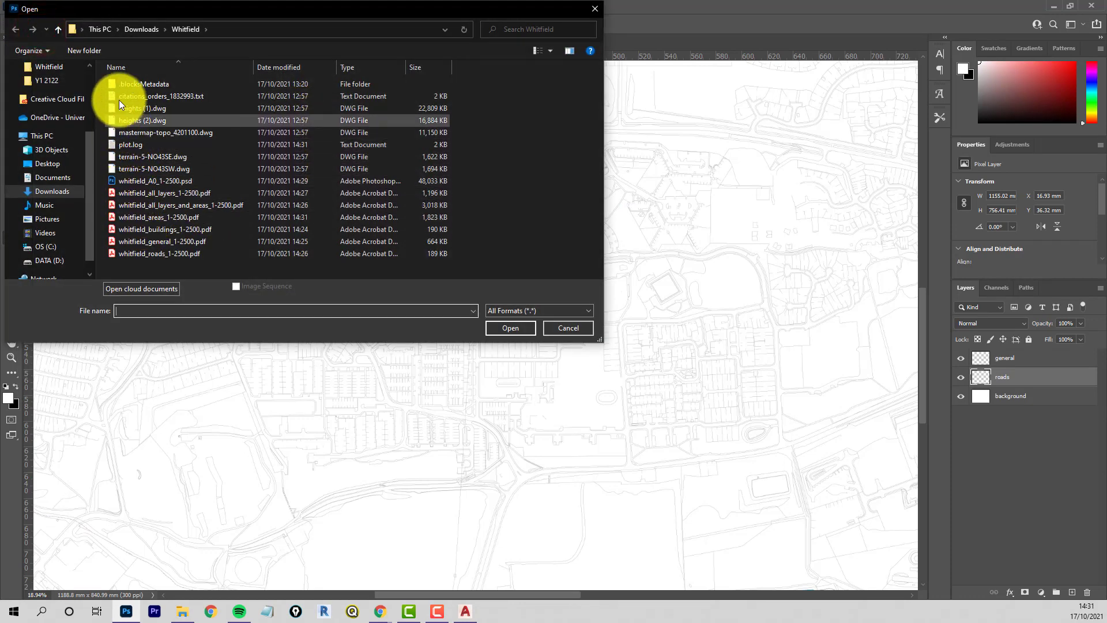
click(129, 228)
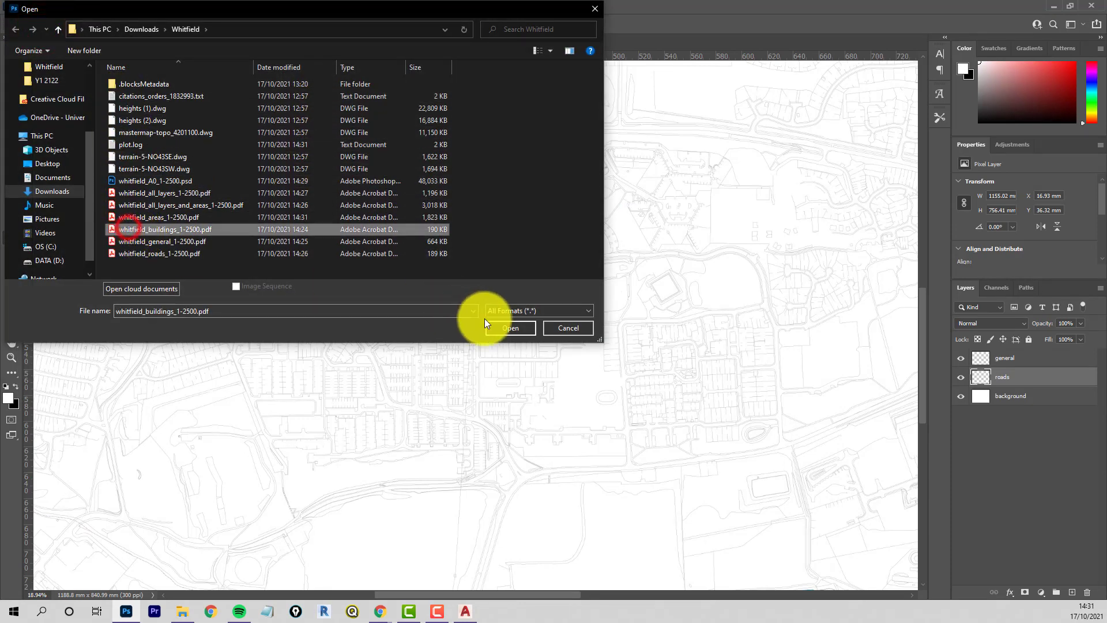
click(507, 326)
click(698, 382)
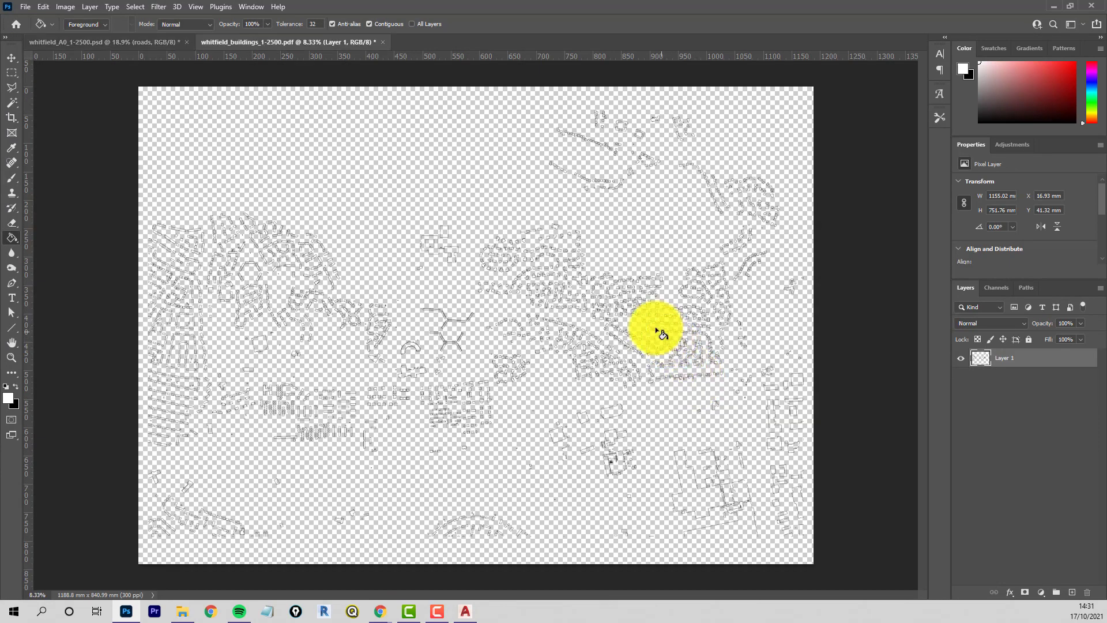
Step: Rename the imported layer buildings and duplicate it into whitfield_A0_1-2500.psd under the name buildings
double_click(1001, 356)
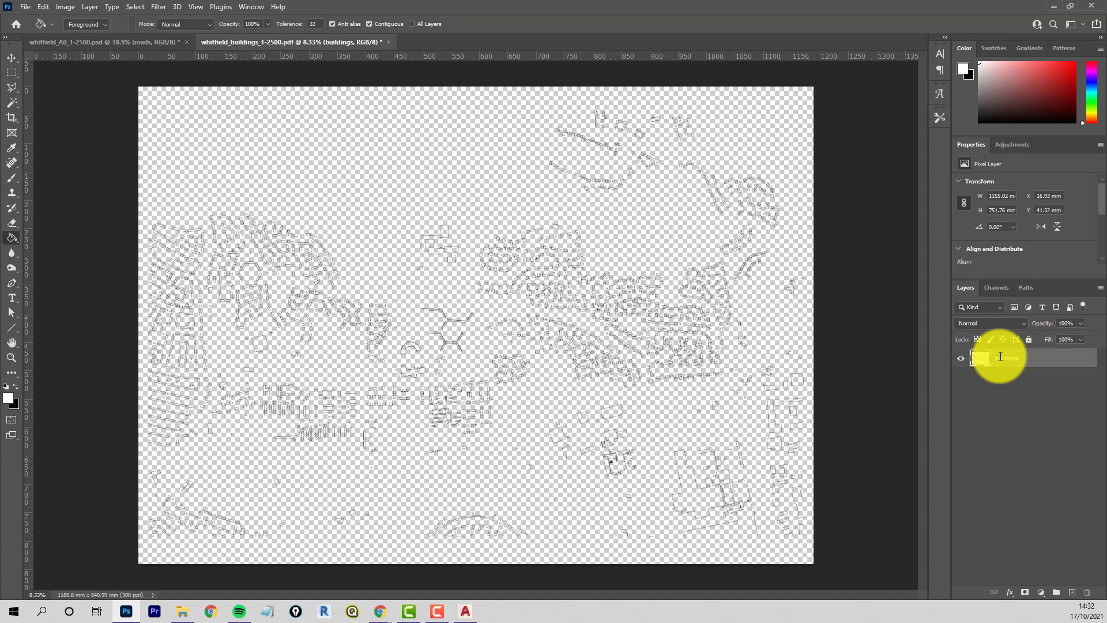
right_click(1001, 356)
click(881, 179)
click(673, 272)
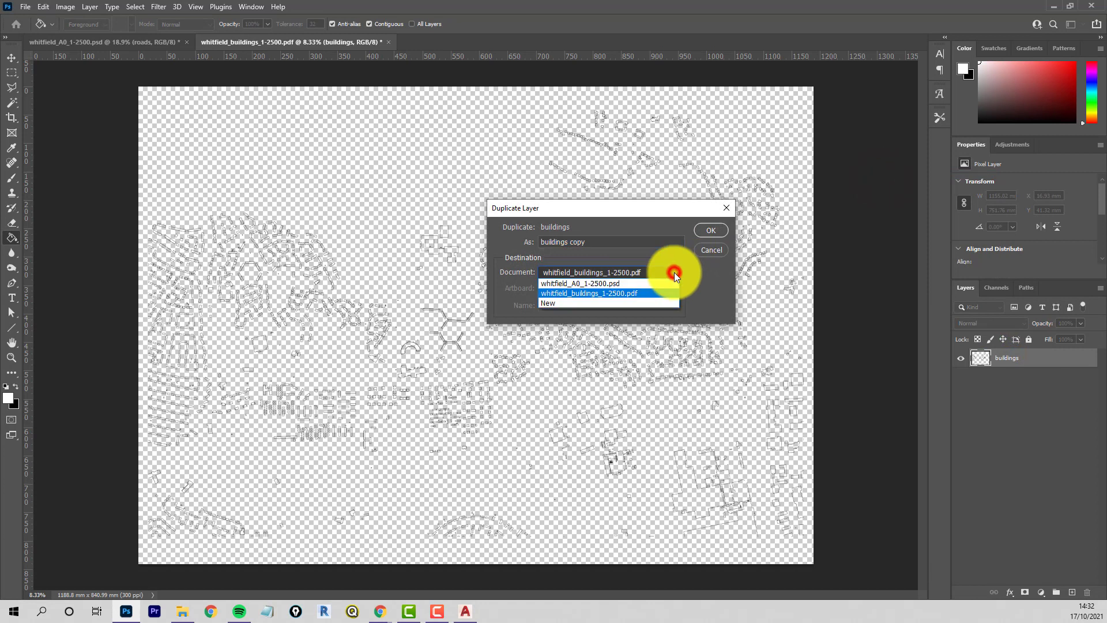
click(579, 284)
click(710, 230)
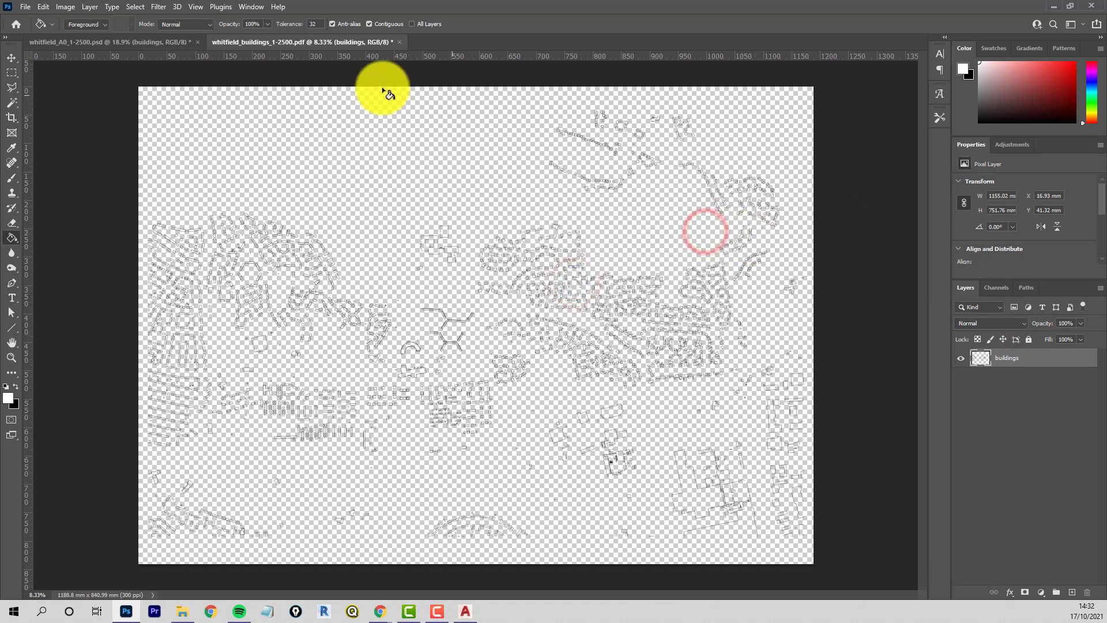
Step: Close whitfield_buildings_1-2500.pdf without saving and check the building outlines added to whitfield_A0_1-2500.psd
click(400, 42)
click(562, 227)
alt+scroll(312, 218, up, 2)
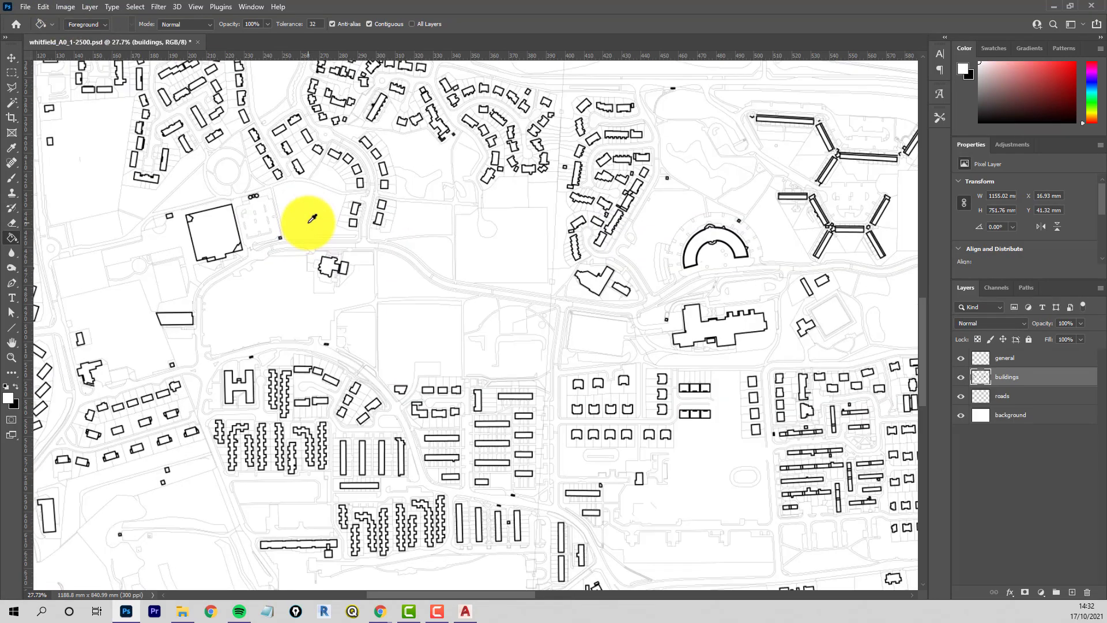
alt+scroll(312, 218, up, 3)
alt+scroll(312, 218, down, 5)
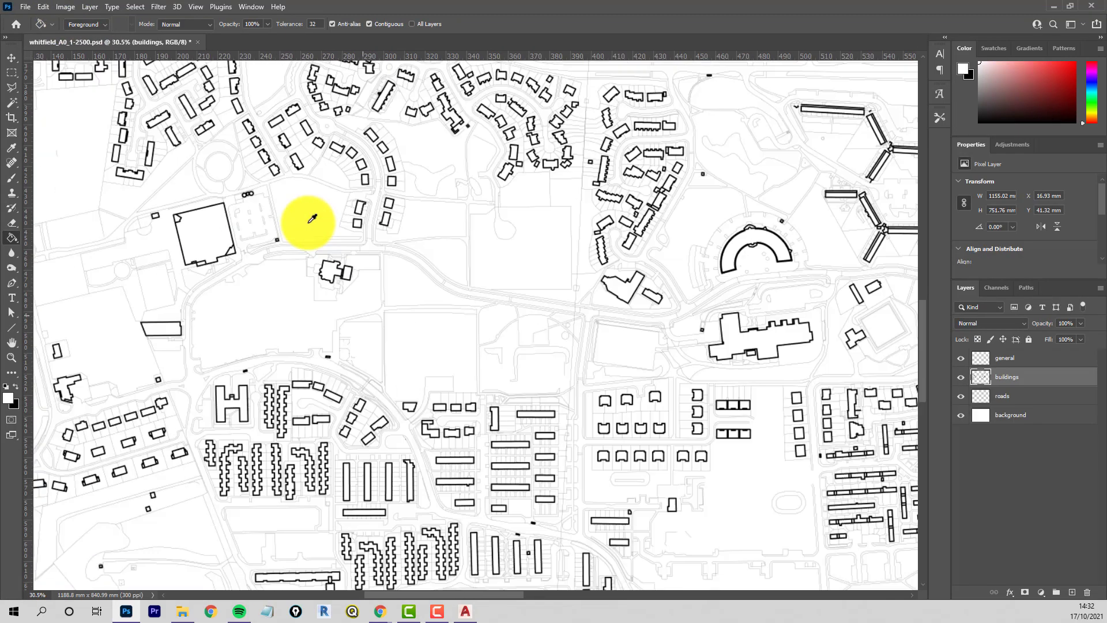
Step: Open whitfield_areas_1-2500.pdf from the Whitfield folder, accepting the PDF import settings
click(25, 7)
click(39, 32)
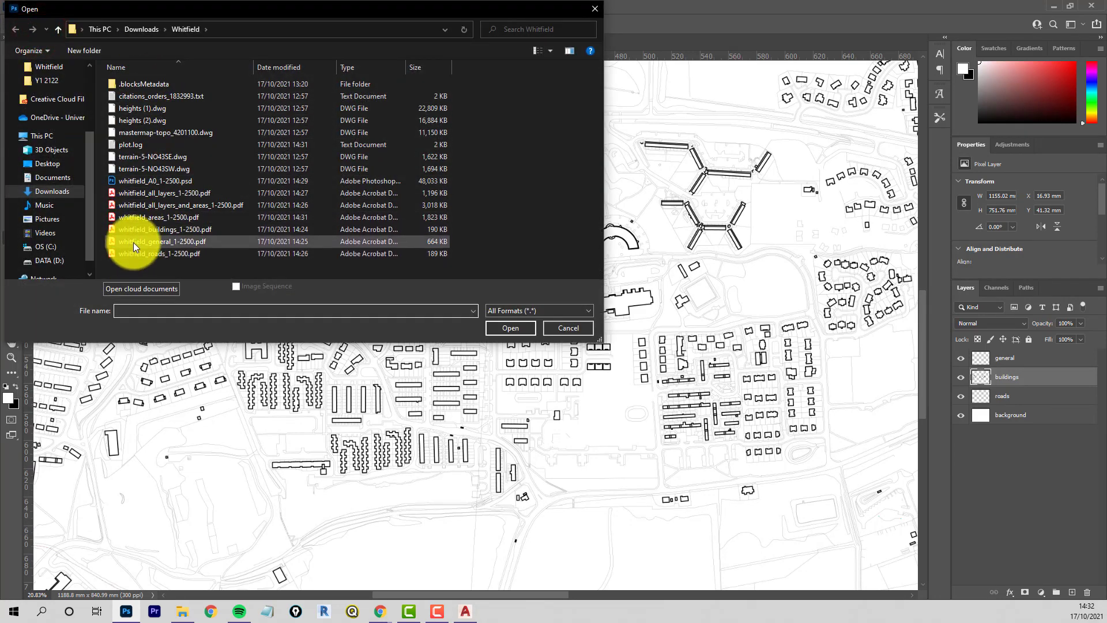
click(135, 218)
click(507, 327)
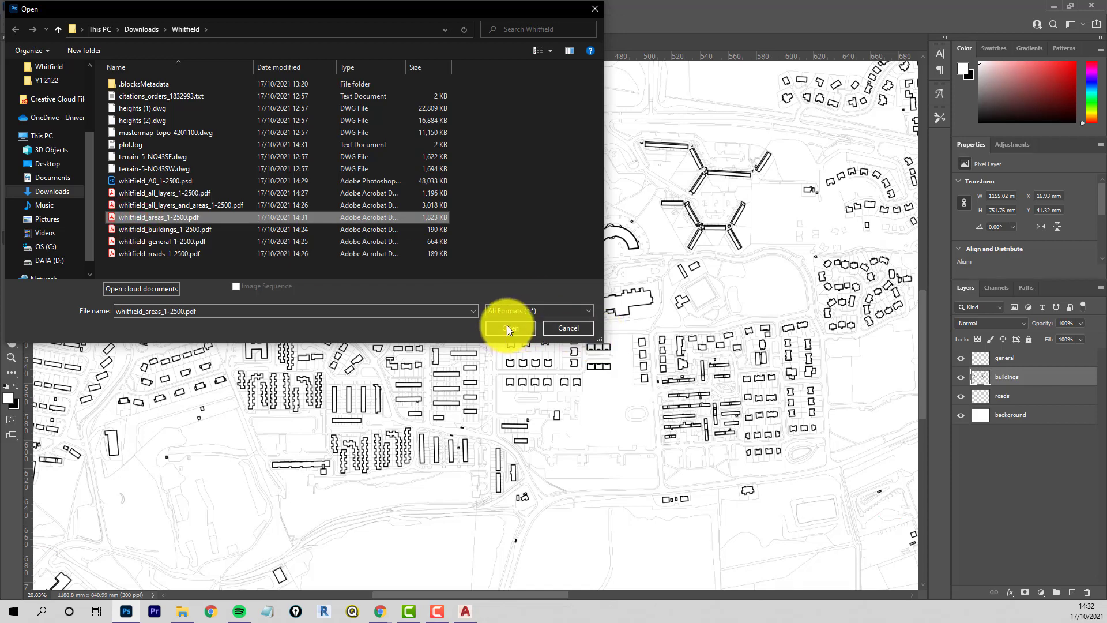
click(512, 328)
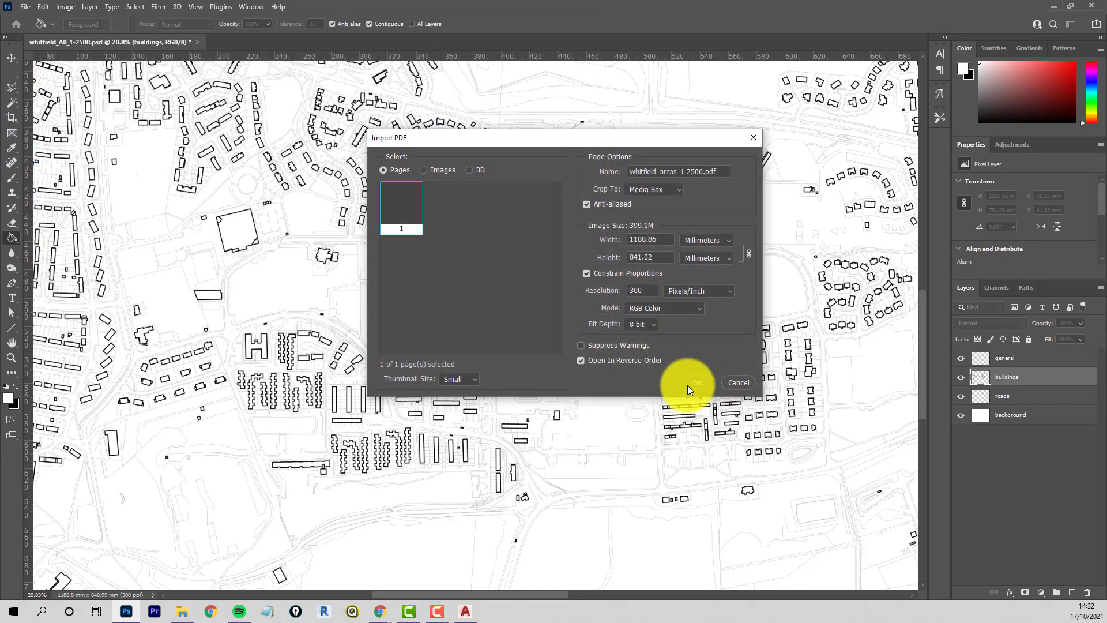
click(691, 382)
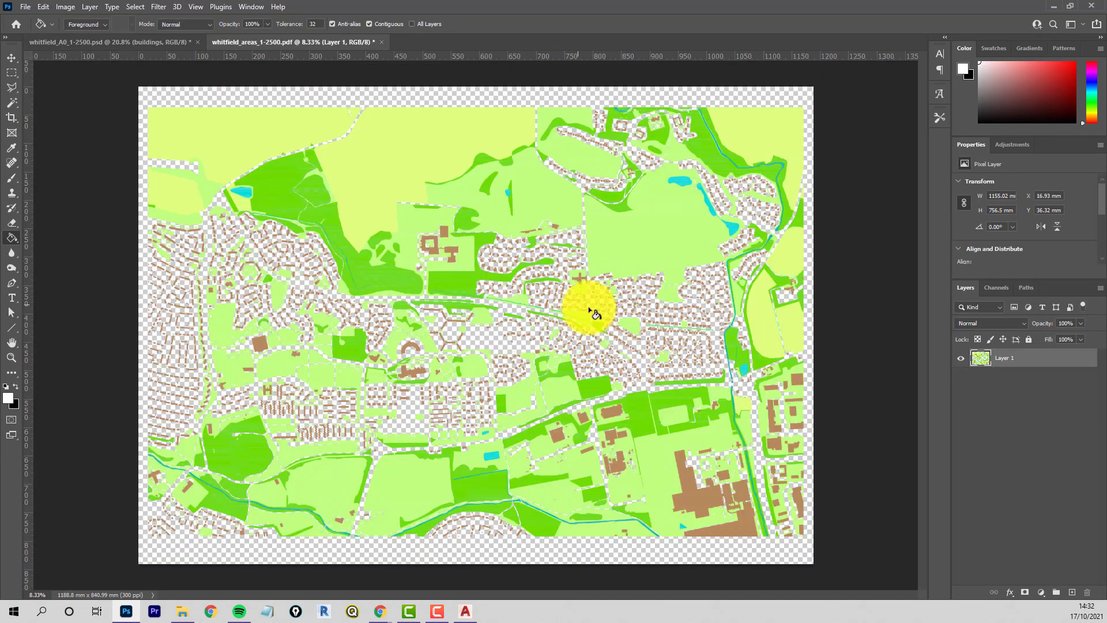
Step: Rename the imported layer areas and duplicate it into whitfield_A0_1-2500.psd under the name areas
double_click(1004, 359)
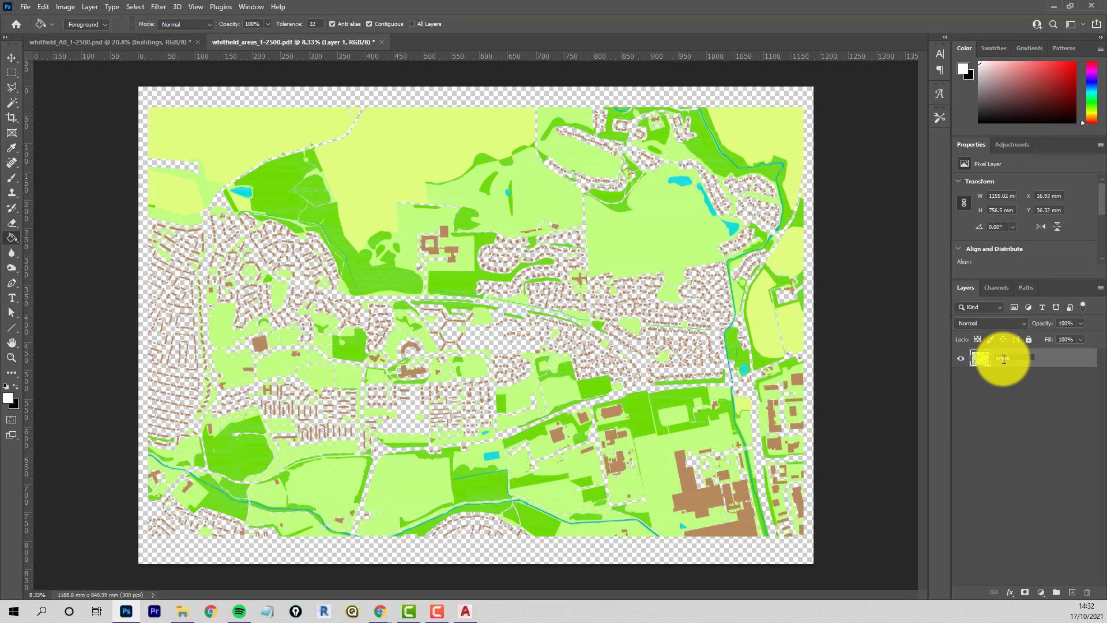
right_click(1000, 359)
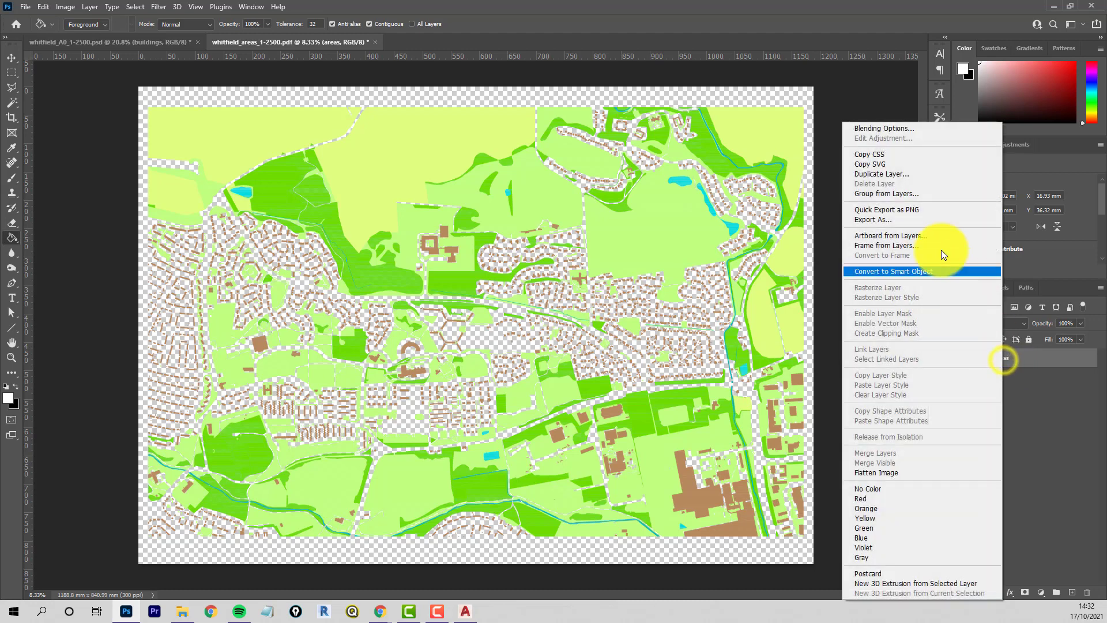
click(879, 173)
click(673, 272)
click(593, 285)
click(711, 230)
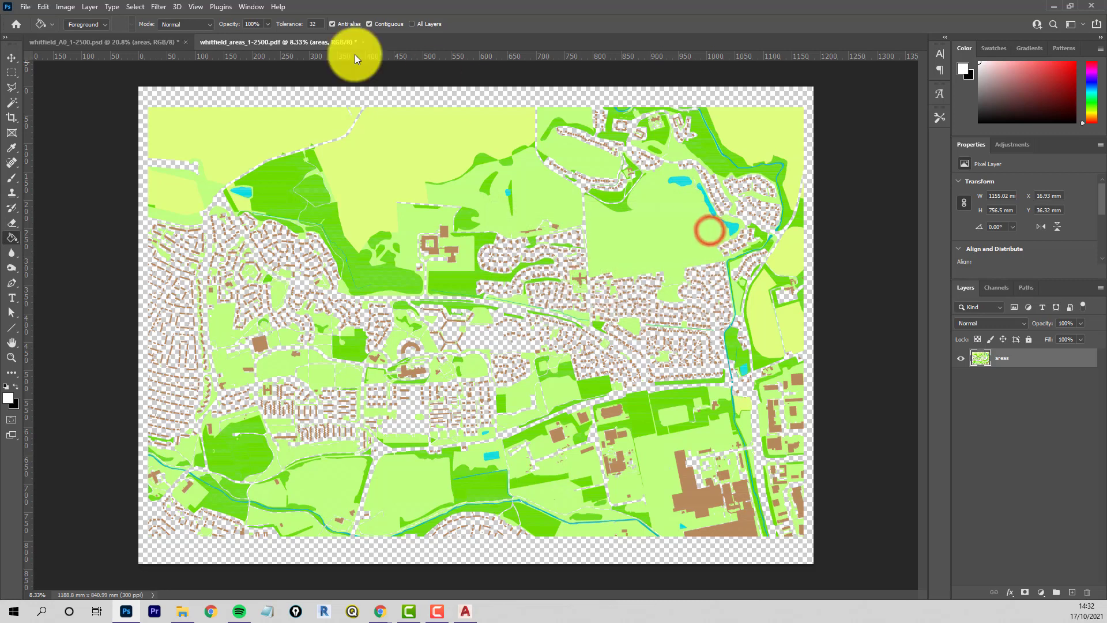
Step: Close whitfield_areas_1-2500.pdf without saving its changes
click(365, 42)
click(540, 227)
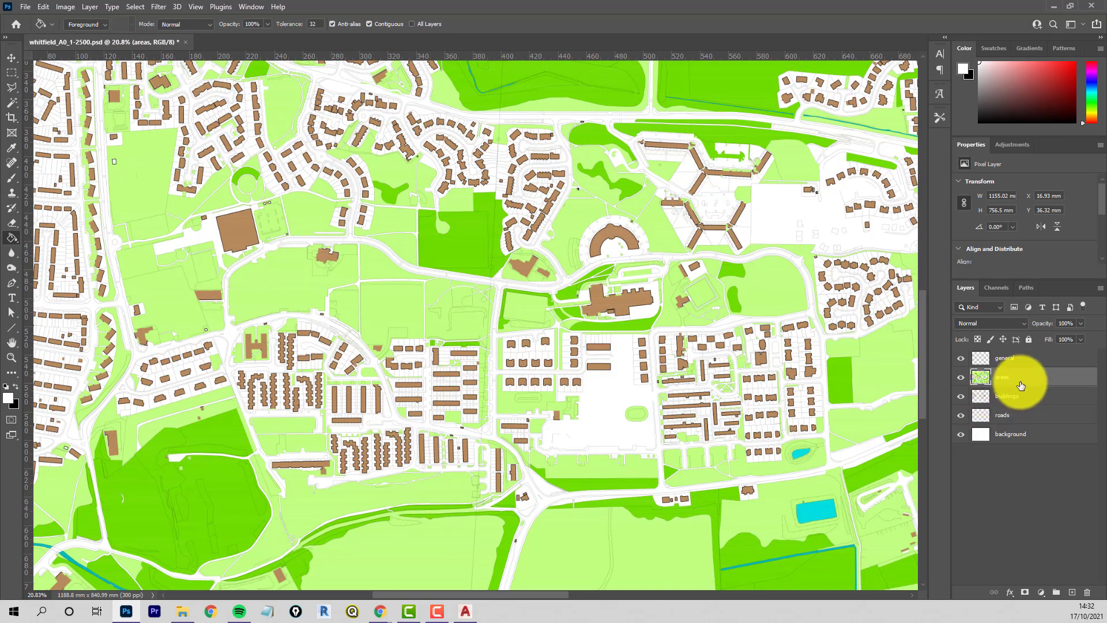
Step: Move the areas layer below roads, directly above background, and save whitfield_A0_1-2500.psd
alt+scroll(667, 339, up, 8)
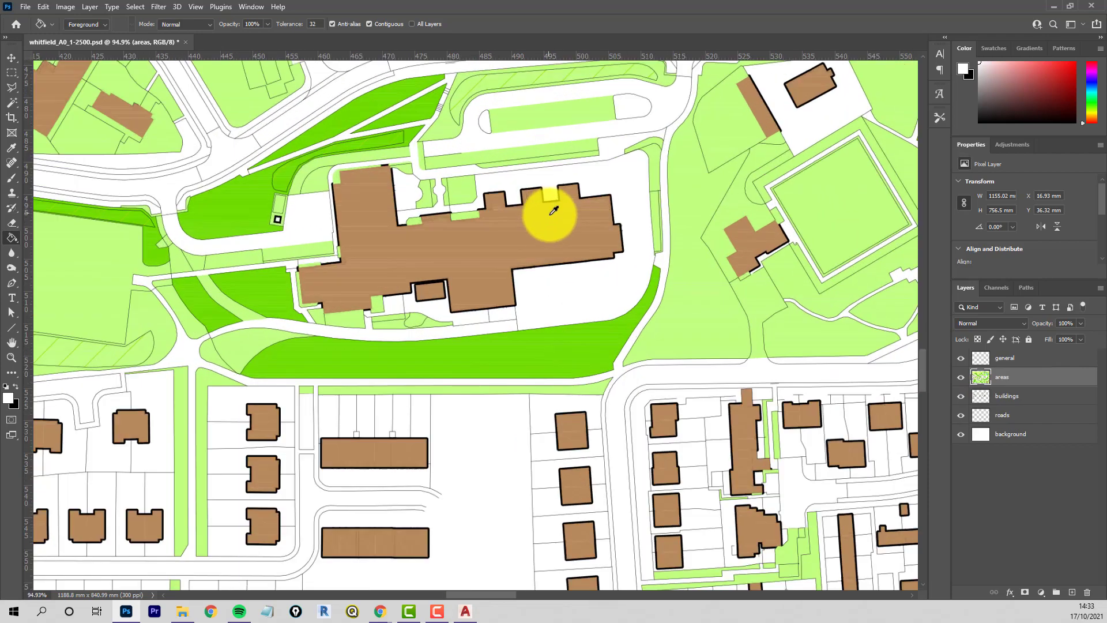
alt+scroll(554, 213, up, 3)
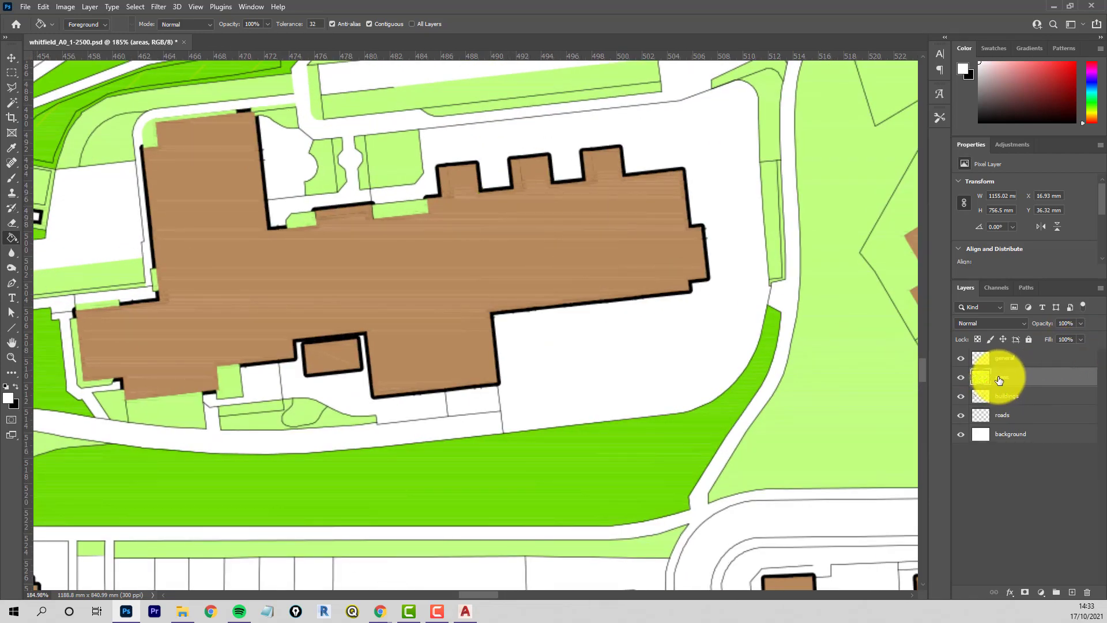
mouse_move(1003, 381)
mouse_down()
mouse_move(1009, 433)
mouse_move(1012, 423)
mouse_up()
alt+scroll(614, 273, down, 5)
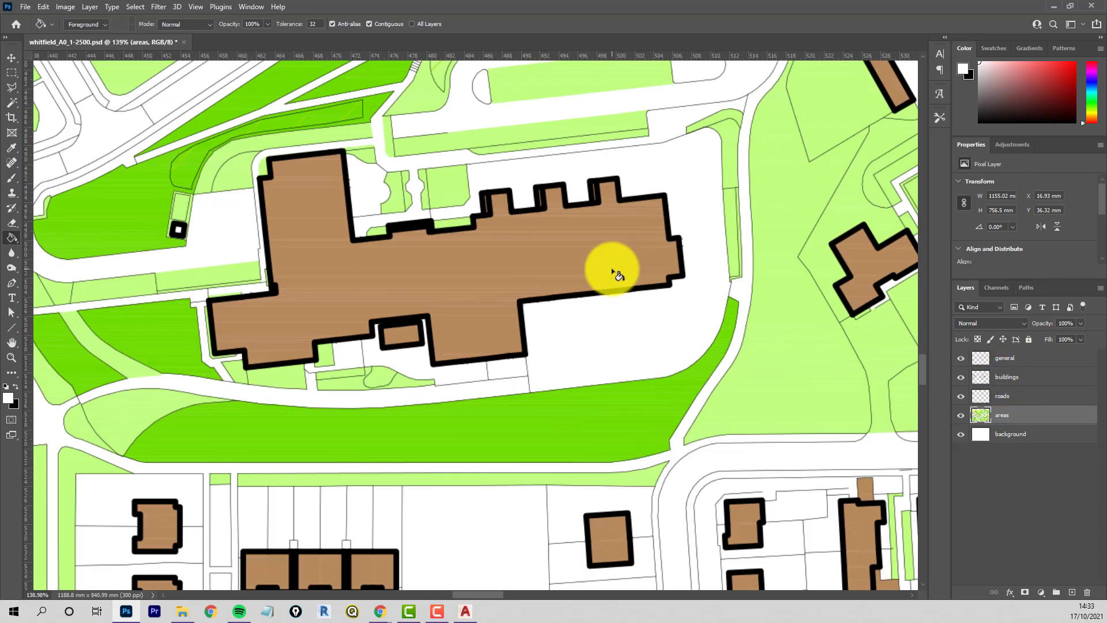
alt+scroll(615, 272, down, 2)
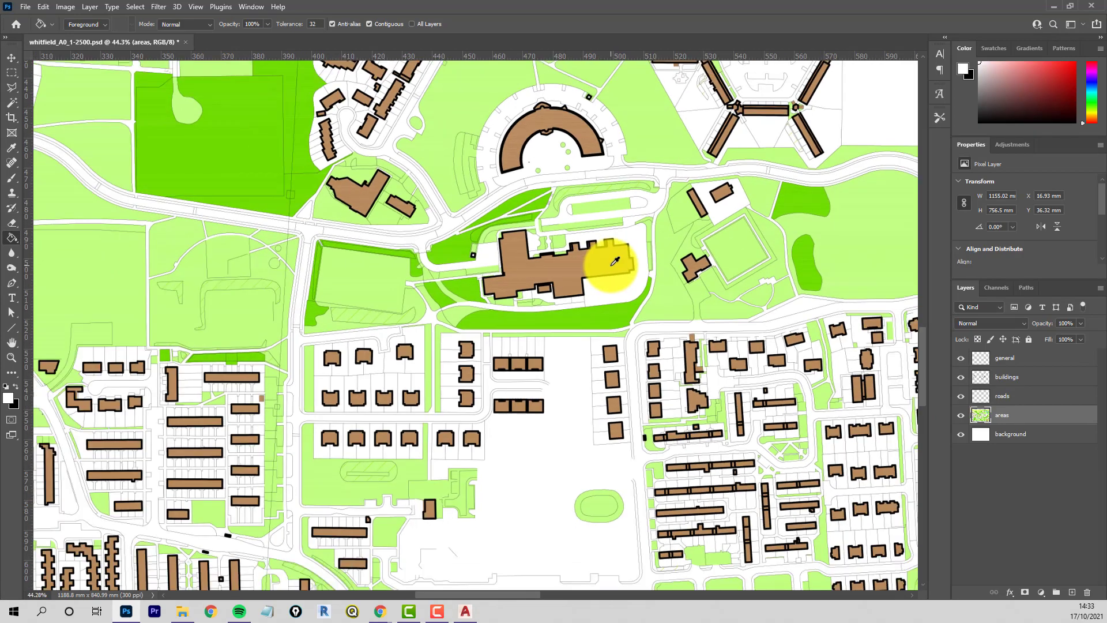
alt+scroll(616, 263, down, 1)
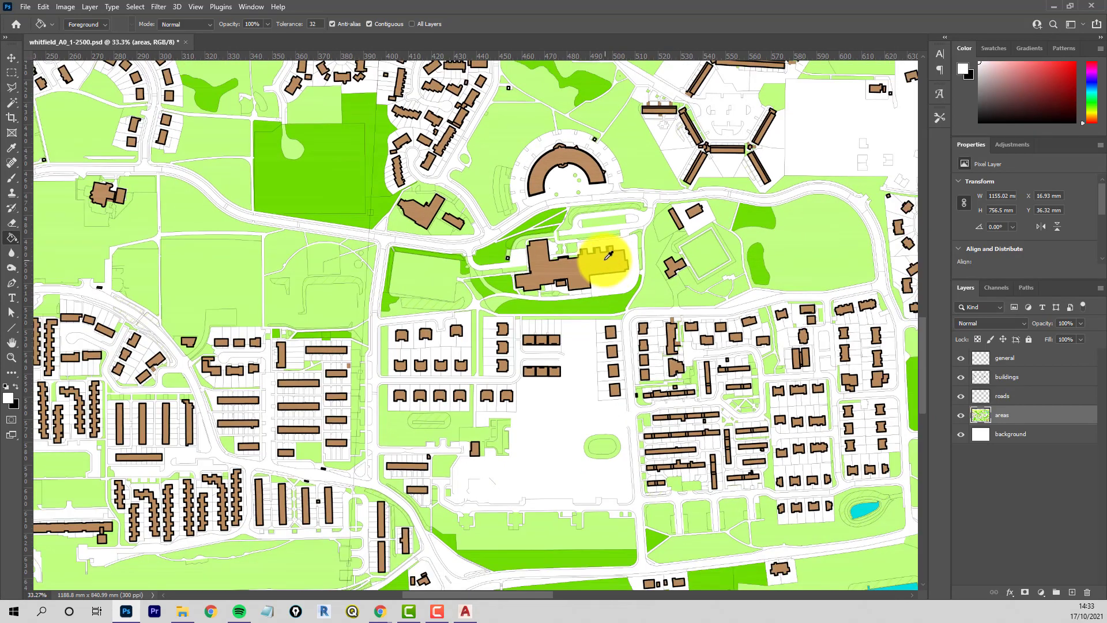
alt+scroll(607, 247, down, 8)
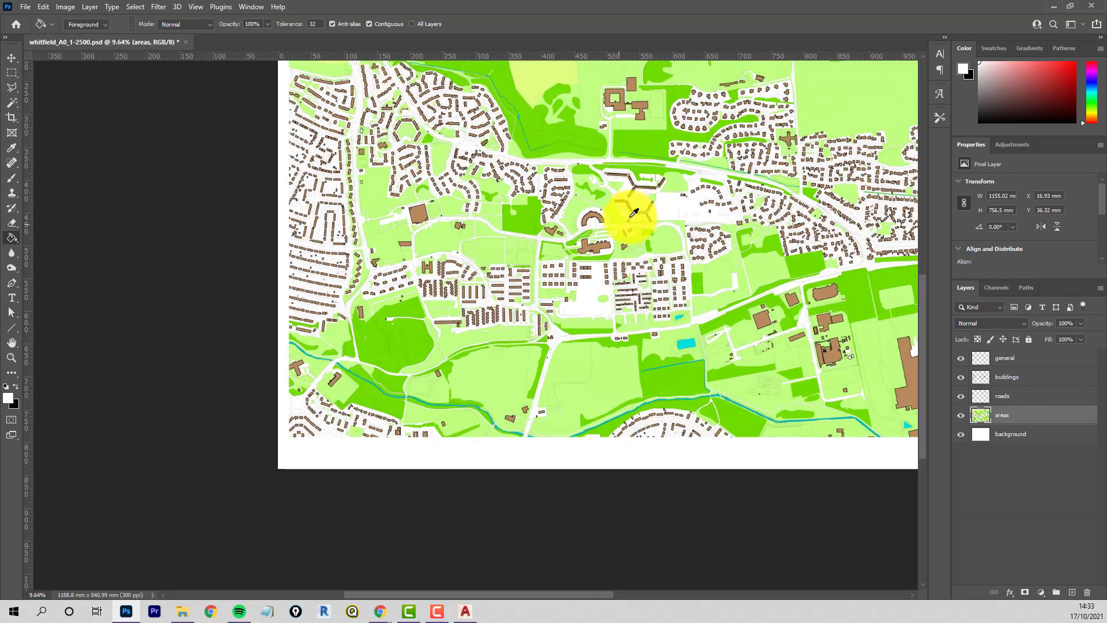
alt+scroll(571, 221, up, 1)
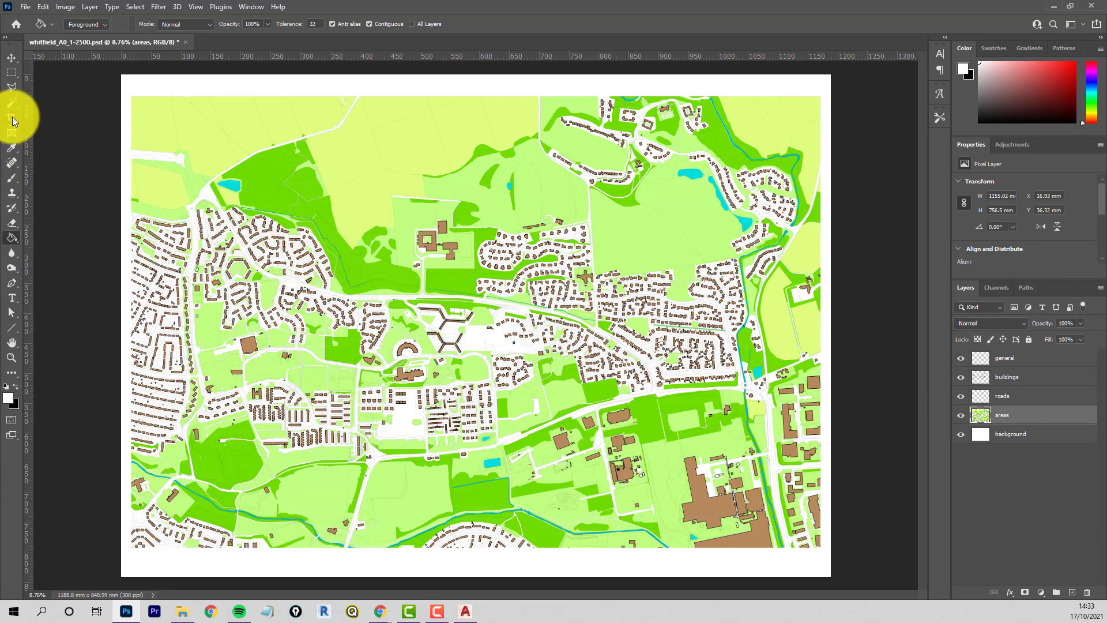
click(25, 7)
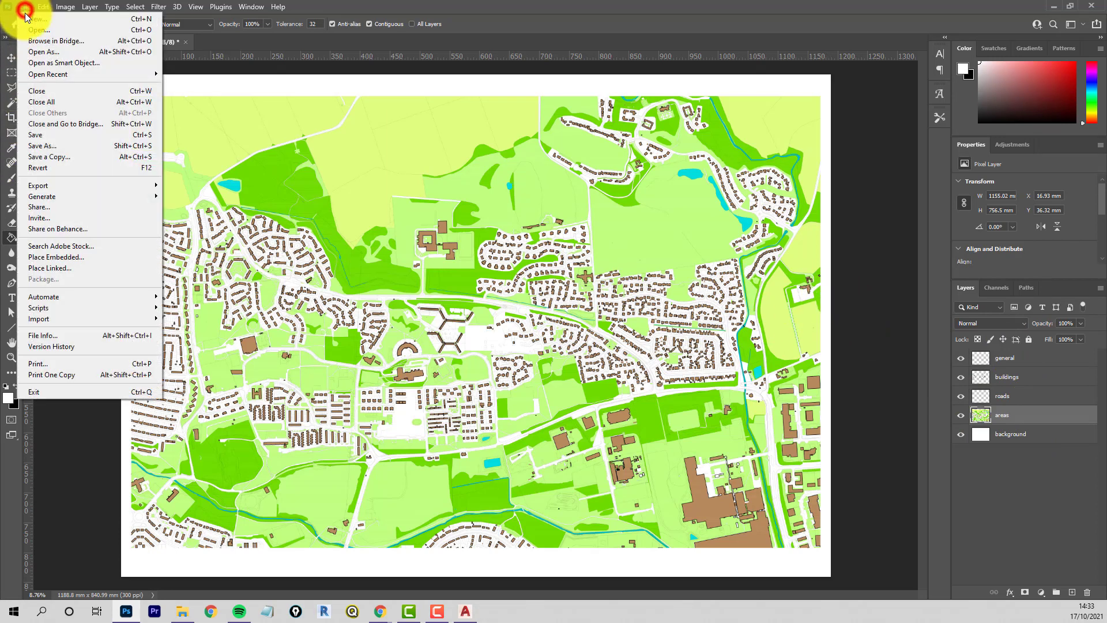
click(38, 134)
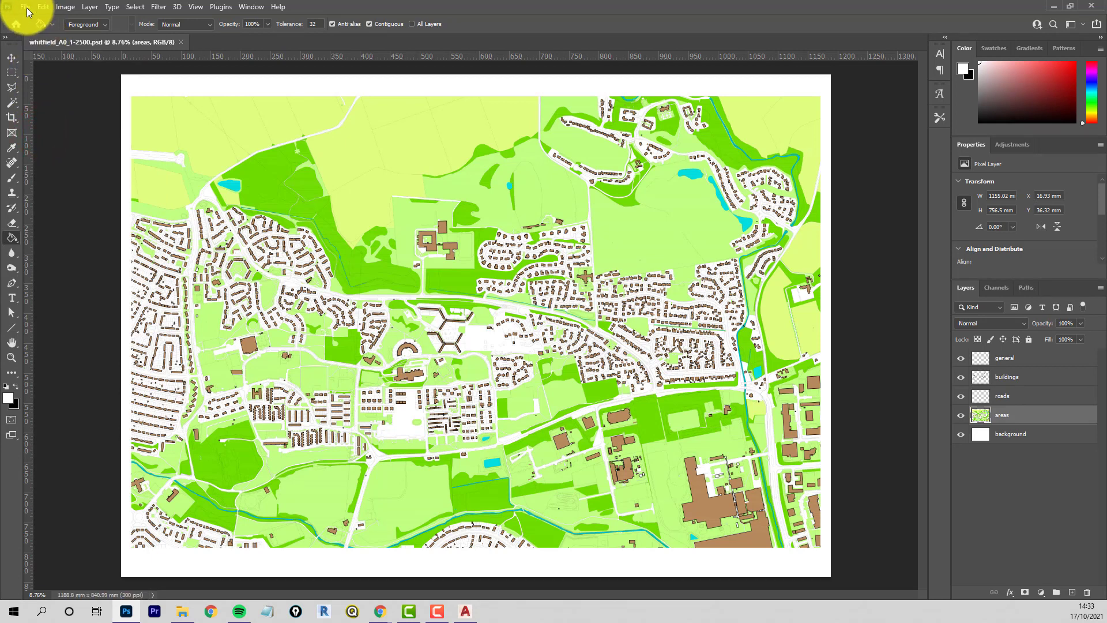
Step: Crop the map to a rectangle about 279 by 167 mm around the housing area in its eastern part
click(12, 117)
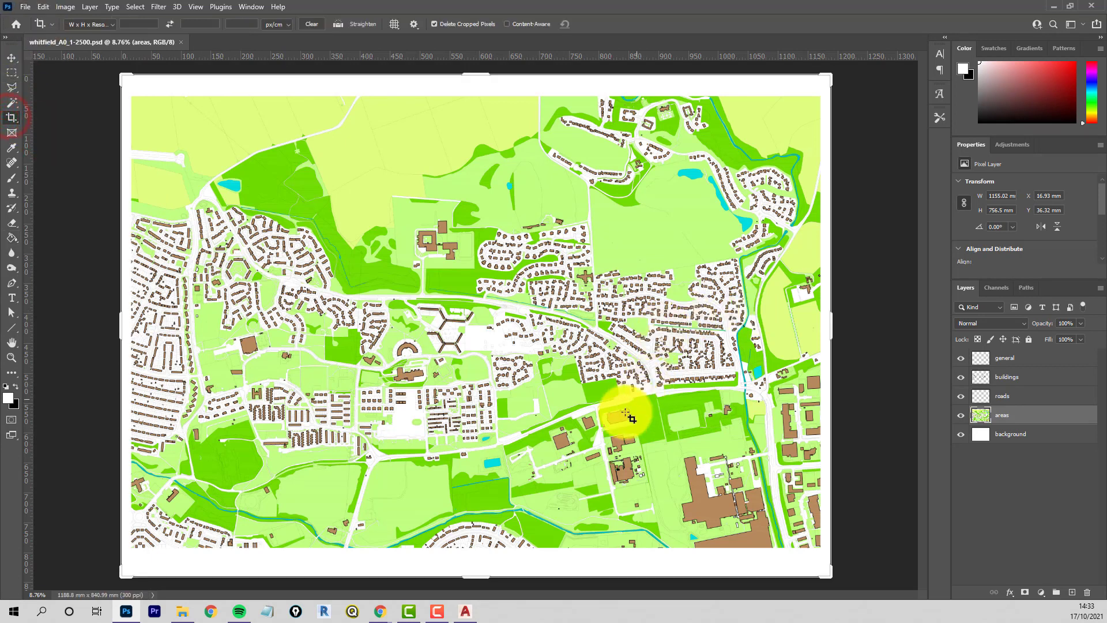
drag(589, 305, 748, 400)
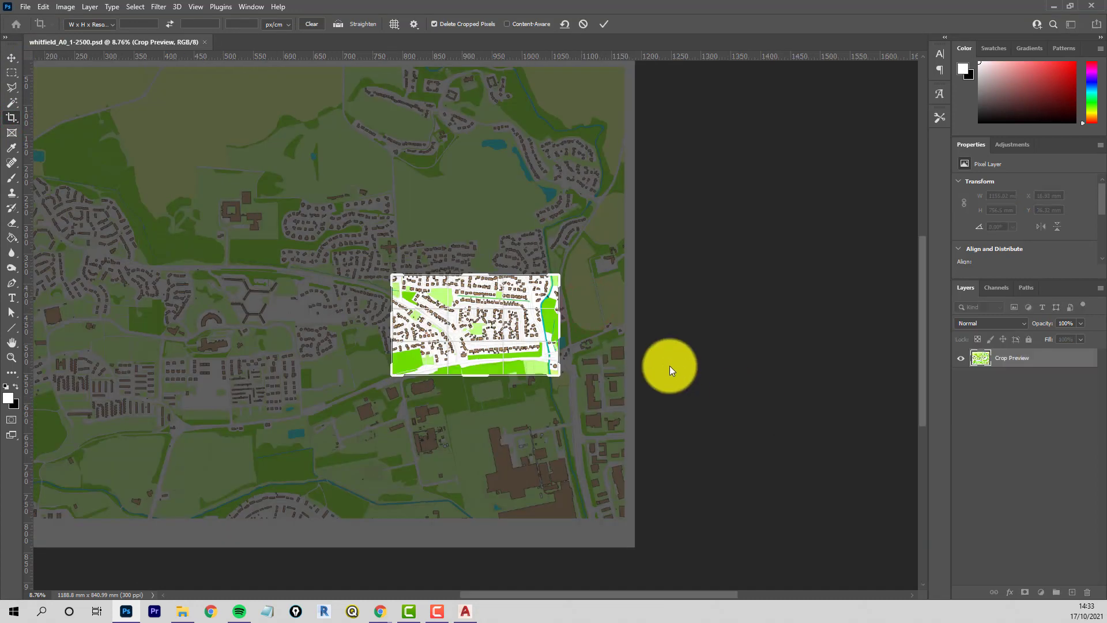
click(603, 23)
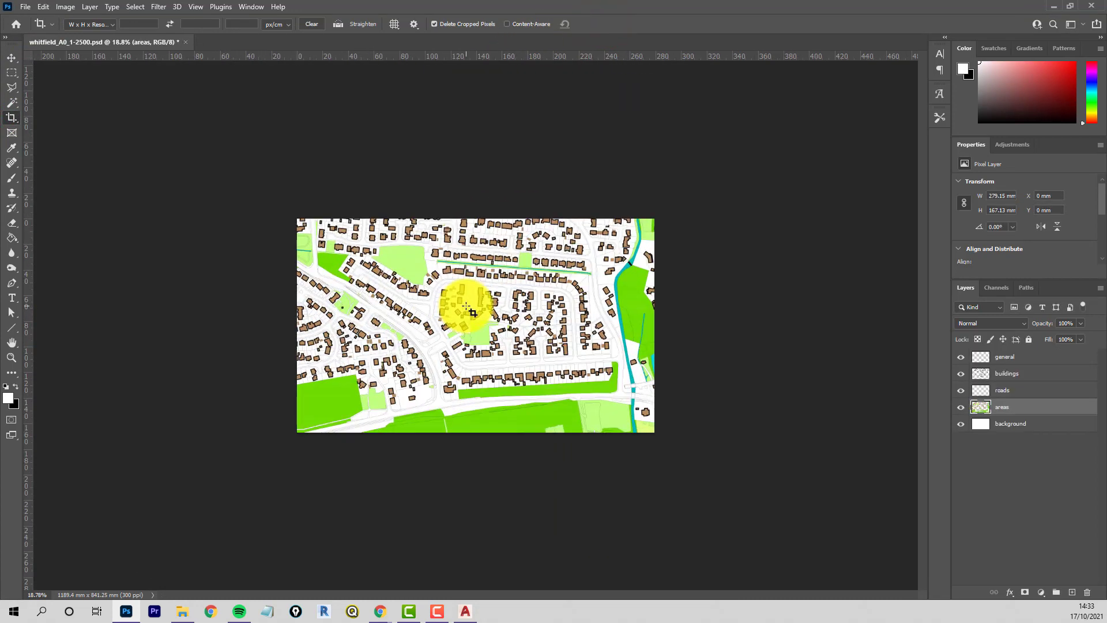
Step: Save the cropped map as whitfield_detail.psd in the Whitfield folder with Maximize Compatibility on
click(25, 7)
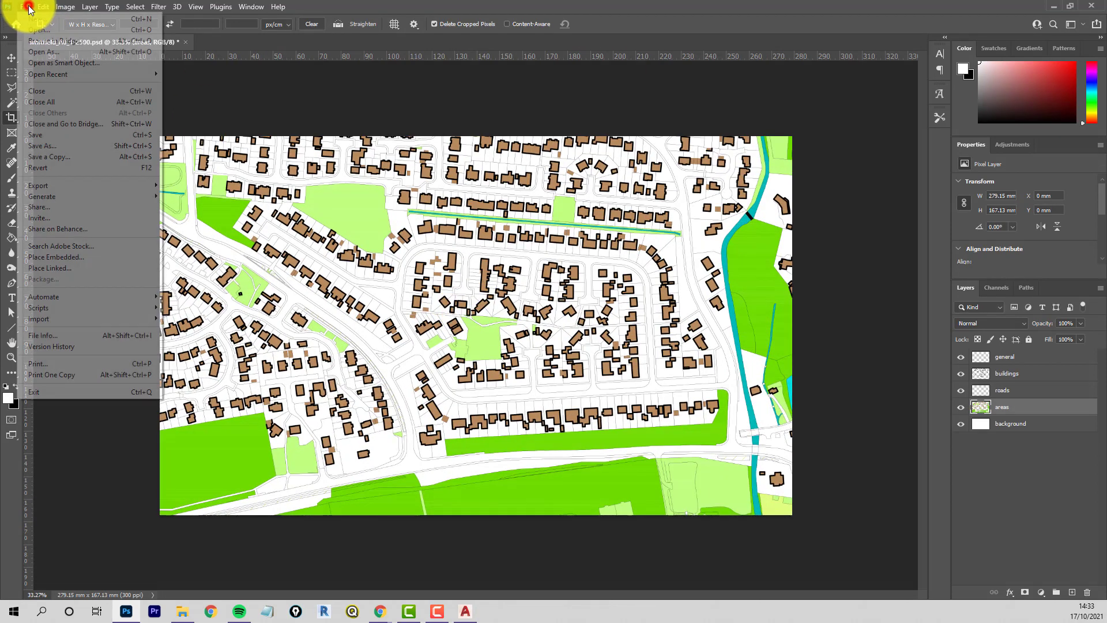
click(36, 145)
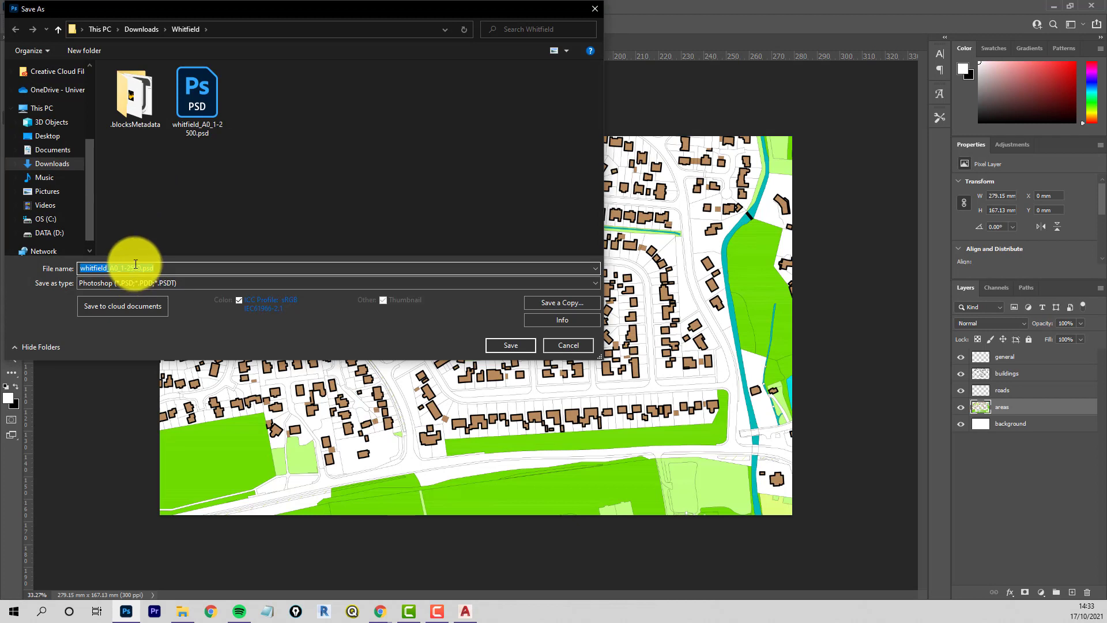
click(139, 268)
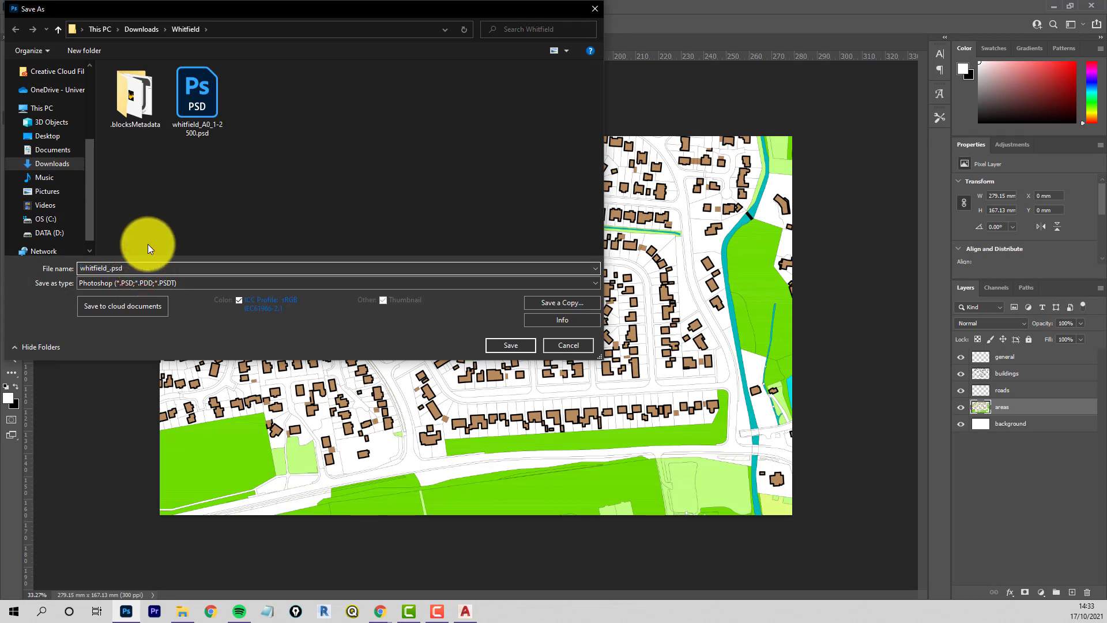
text(detail)
click(512, 345)
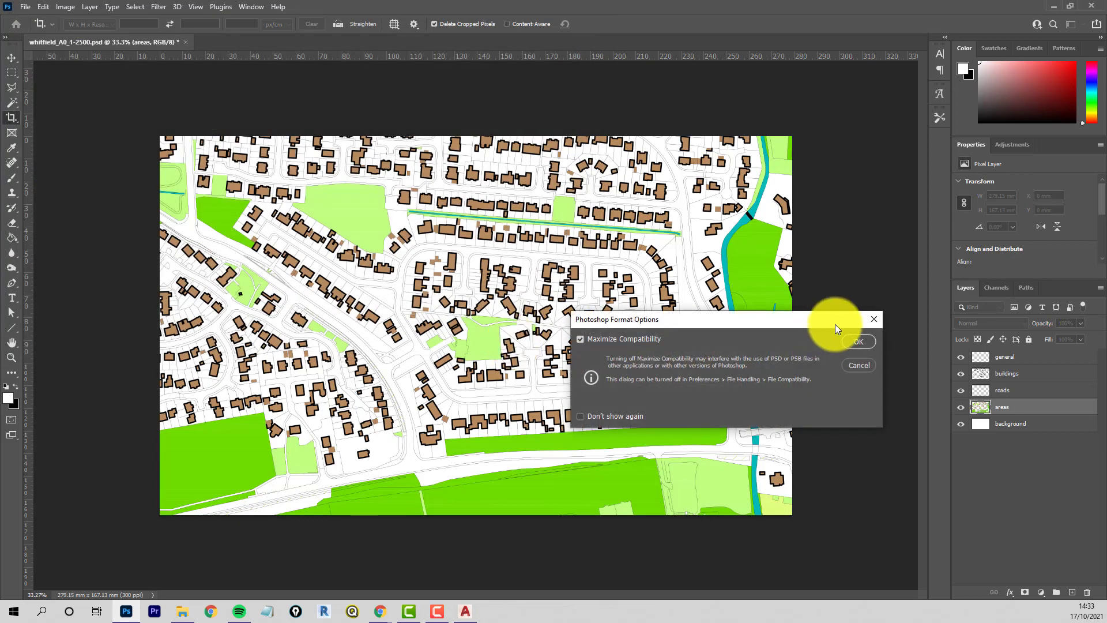
click(863, 341)
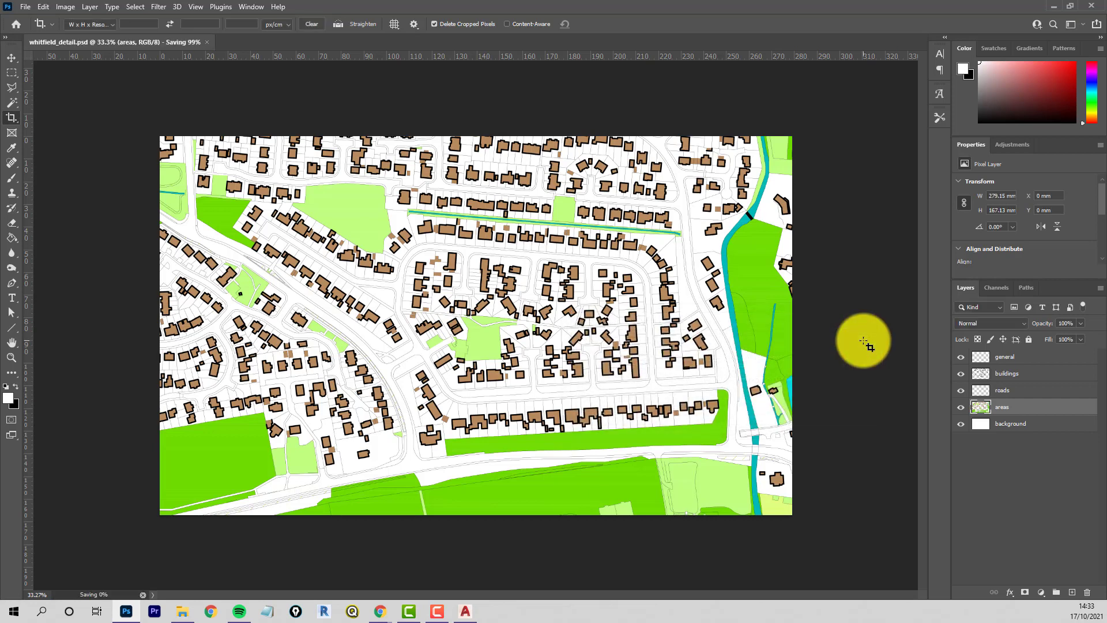
Step: Hide and show the general, buildings, roads and areas layers to check what each one contains
drag(960, 358, 960, 406)
click(960, 357)
click(960, 373)
click(961, 390)
click(961, 407)
Step: Reduce the areas layer's opacity to 51% and save whitfield_detail.psd
click(1010, 408)
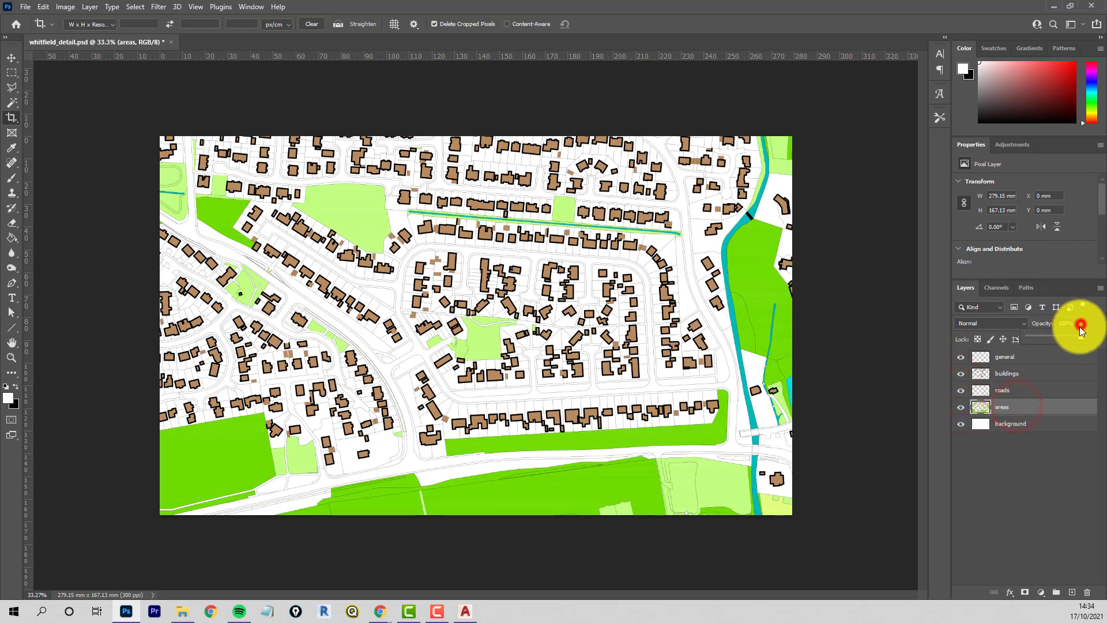
click(1055, 336)
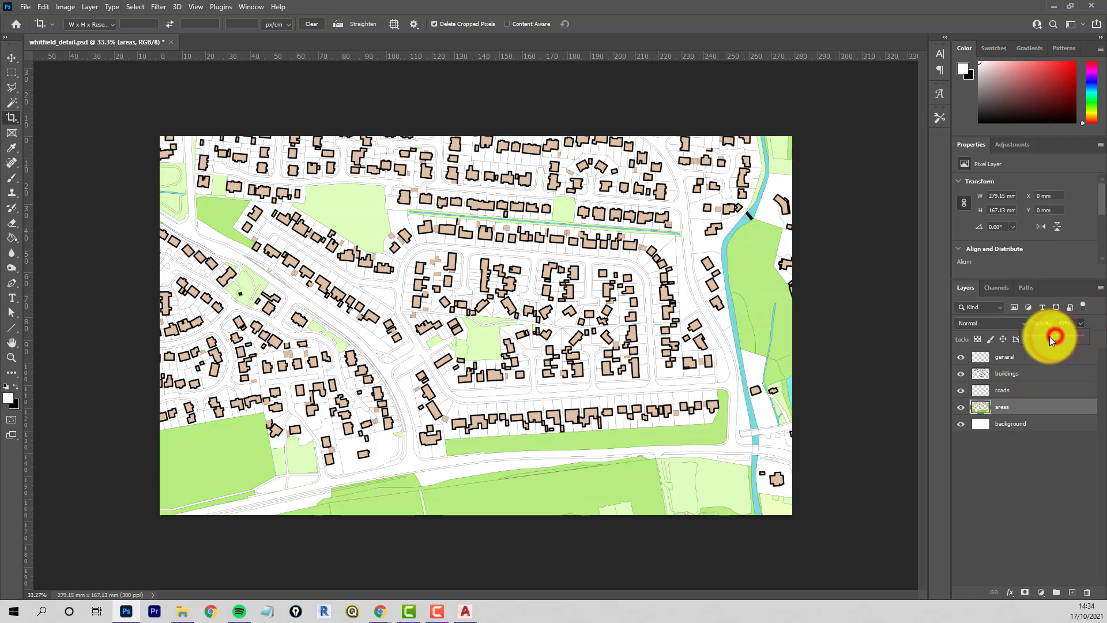
drag(1050, 338, 1057, 337)
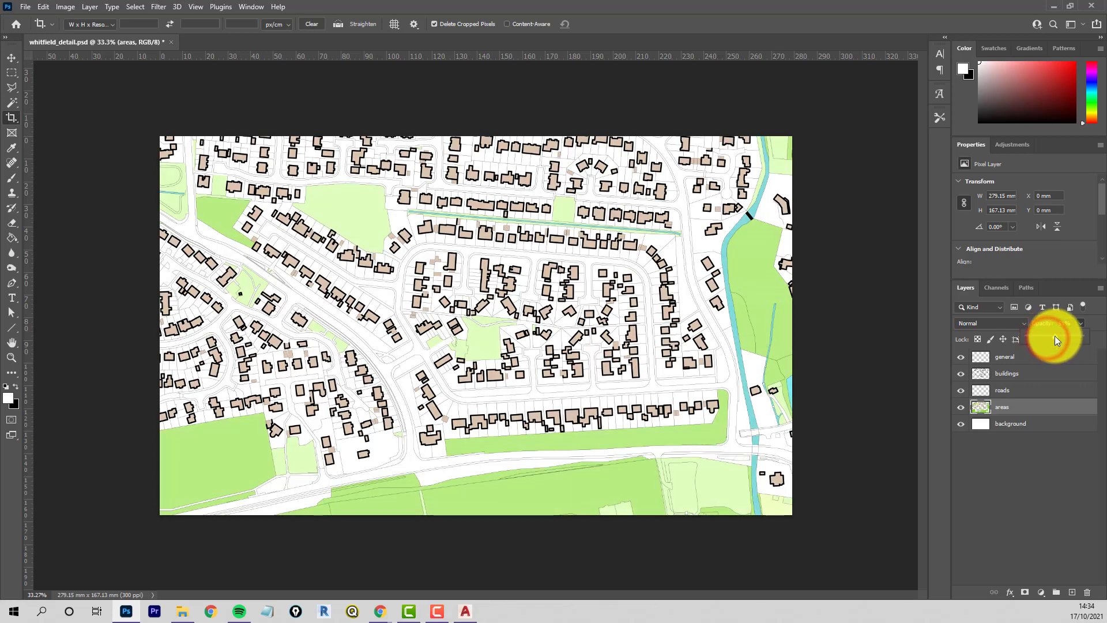
click(25, 7)
click(49, 133)
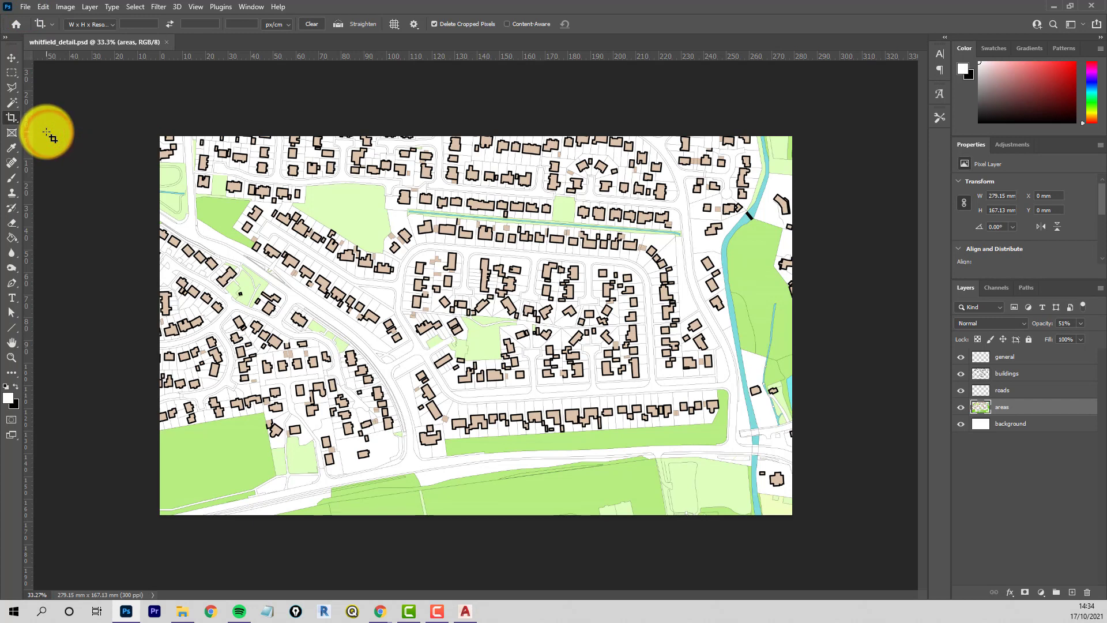